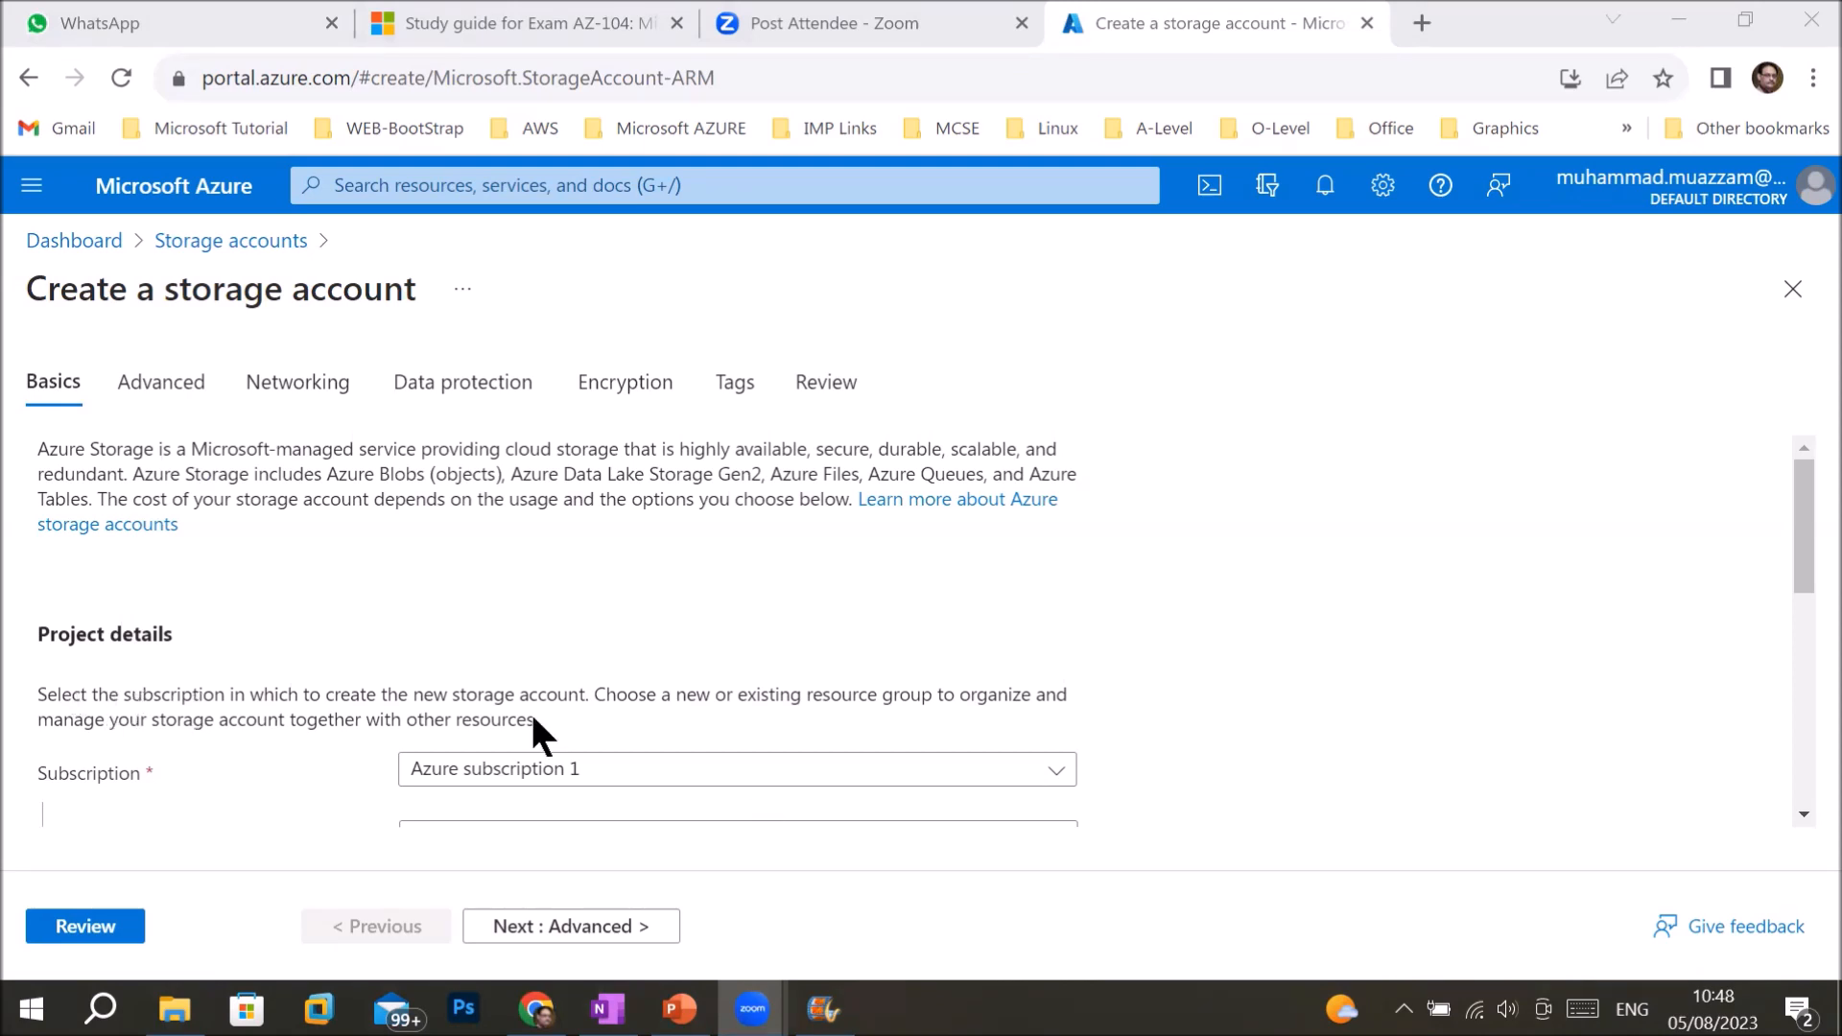
# - Highlight the description, then create a new resource group named fileshareRG
pyautogui.moveTo(413, 695); pyautogui.dragTo(569, 695)
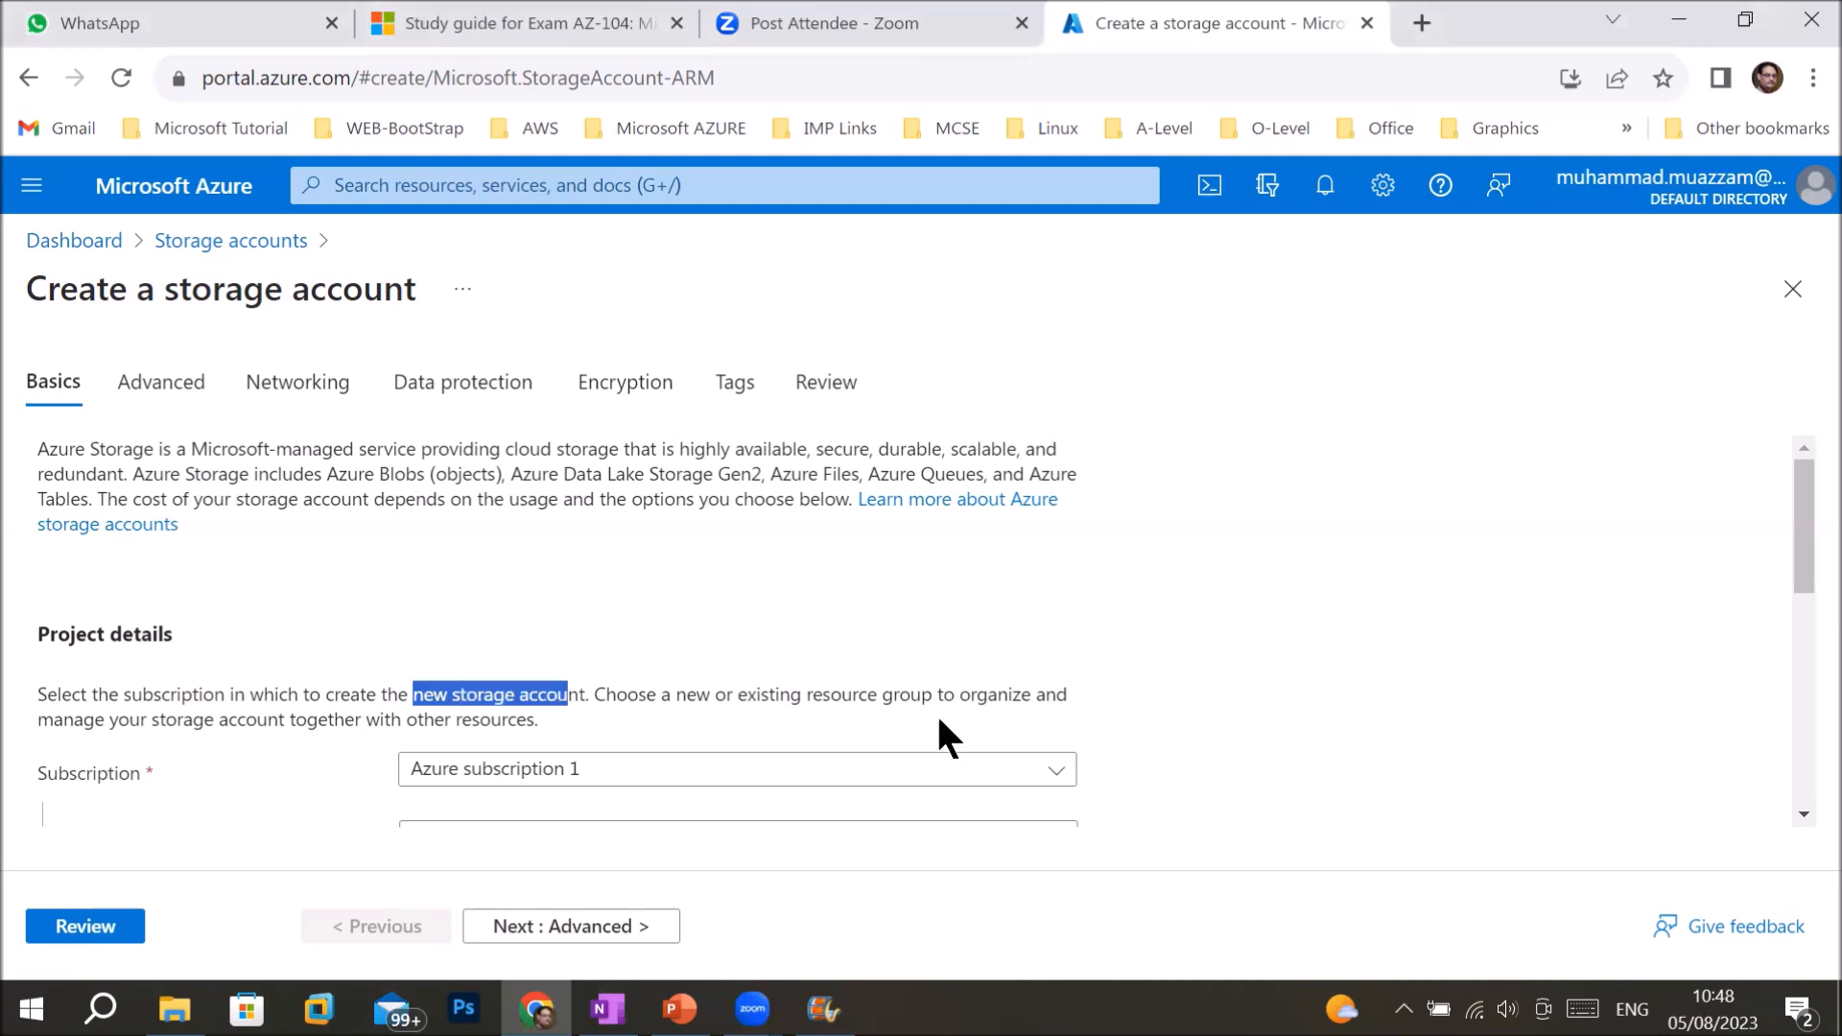
pyautogui.moveTo(808, 695); pyautogui.dragTo(929, 698)
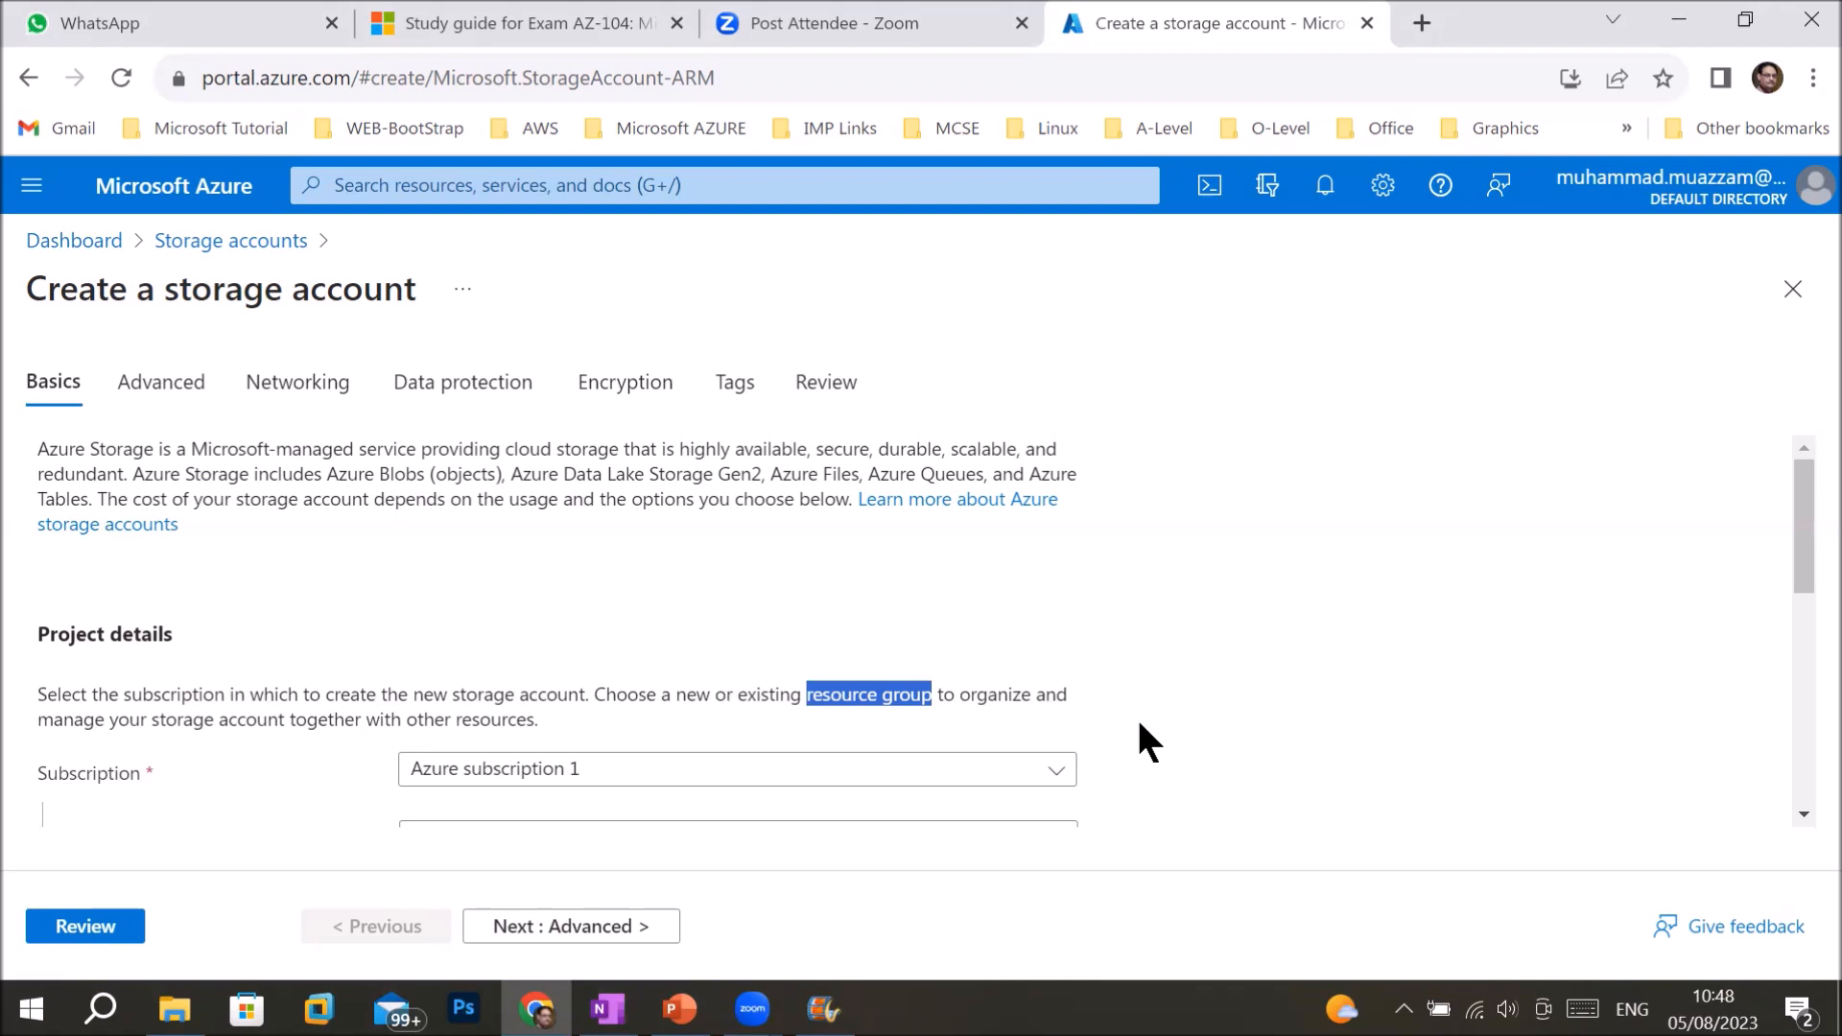
pyautogui.scroll(-1, 1142, 727)
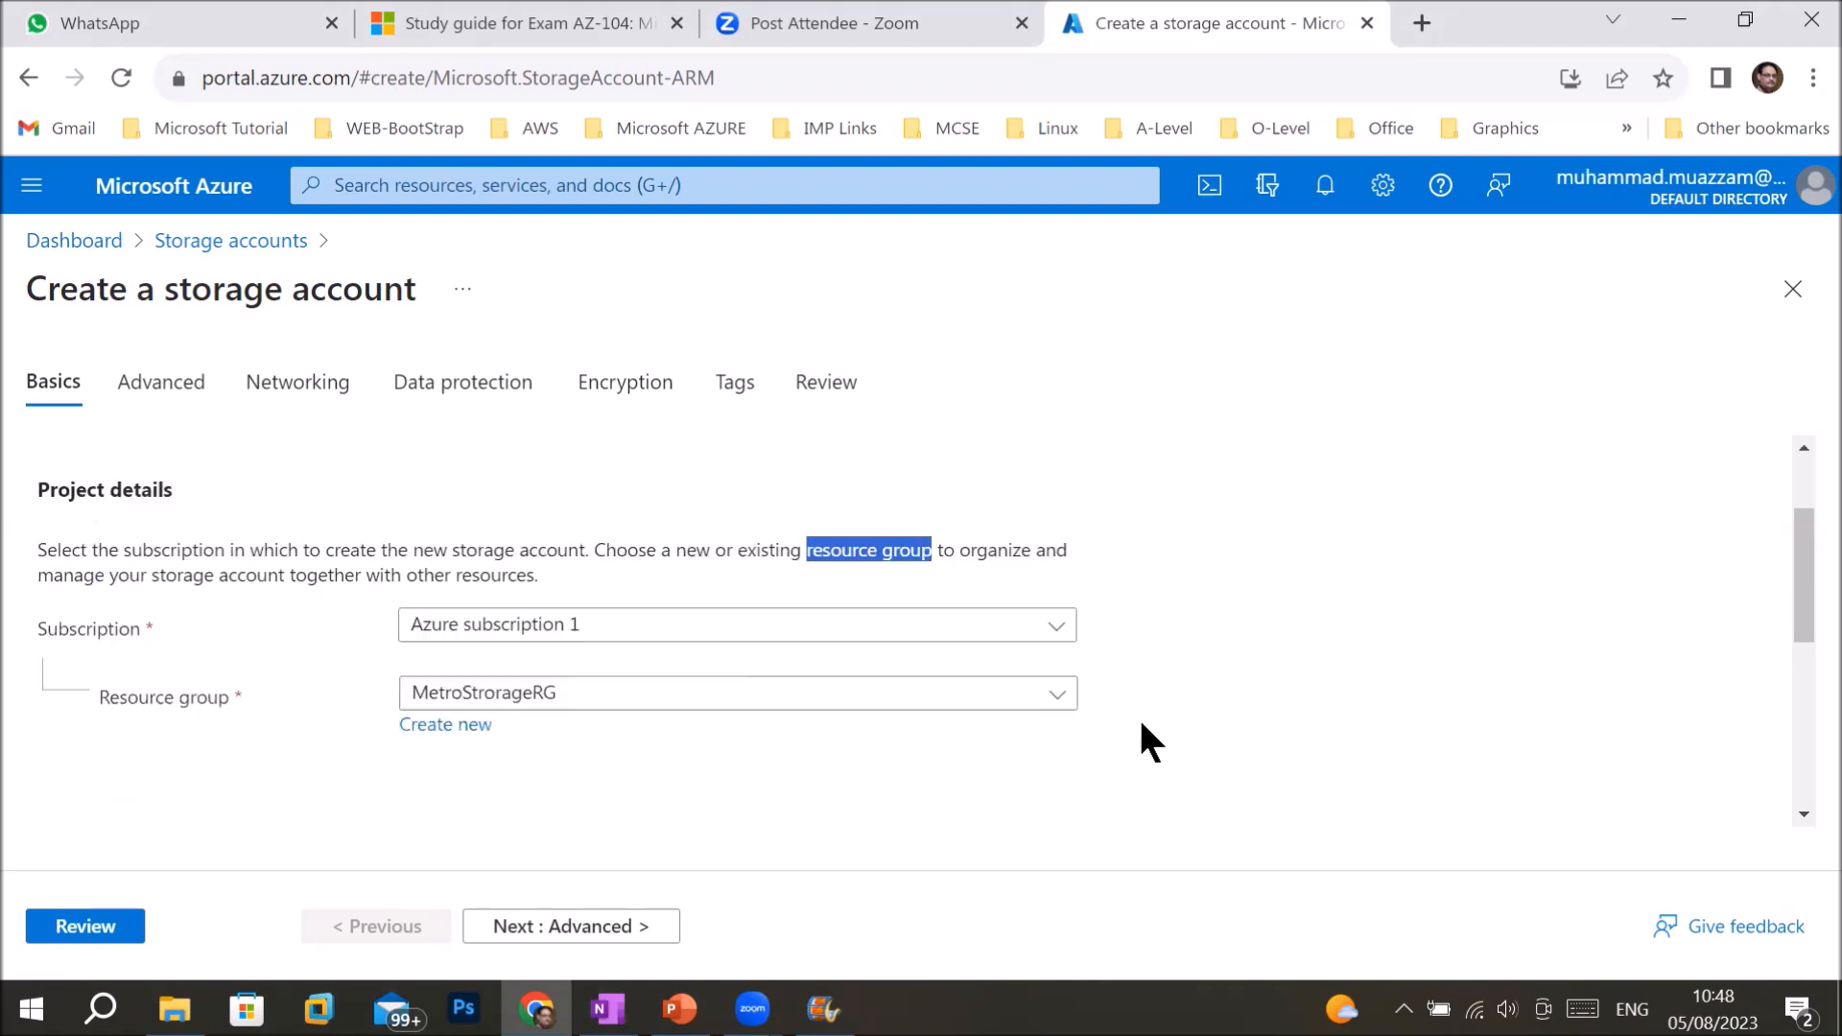
pyautogui.click(448, 728)
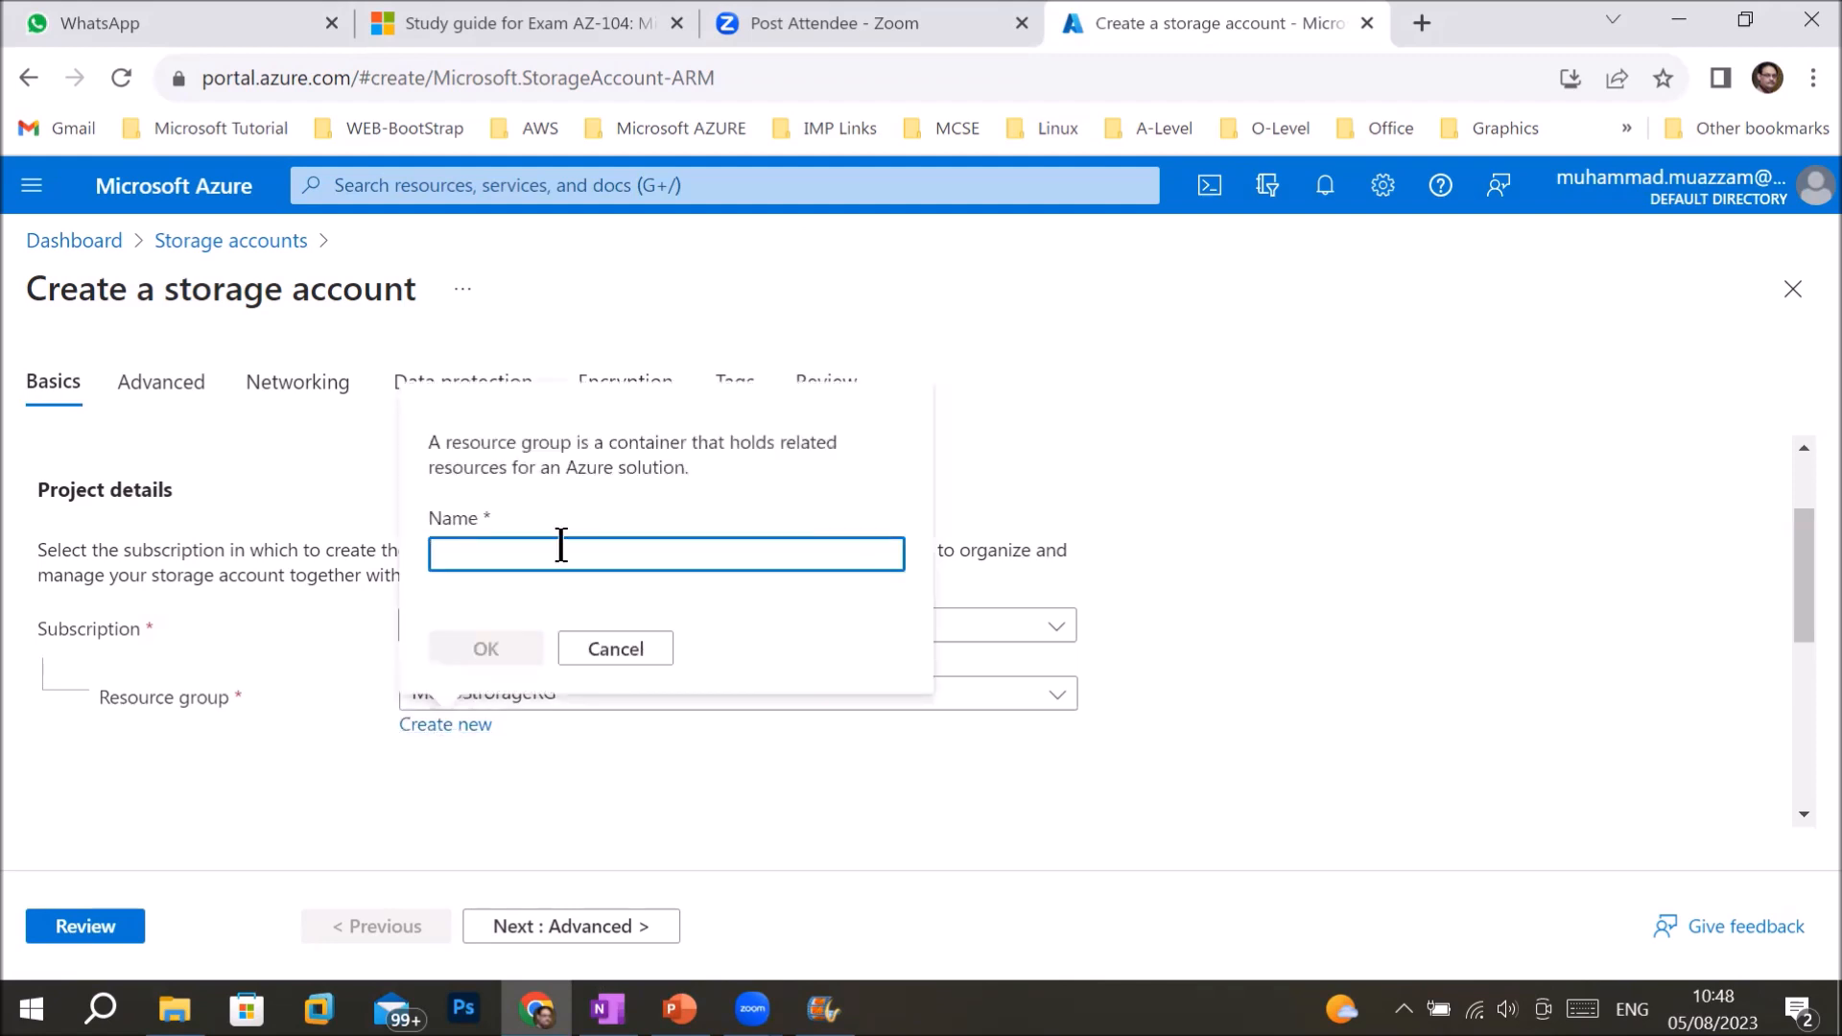
pyautogui.write('fileshareRG')
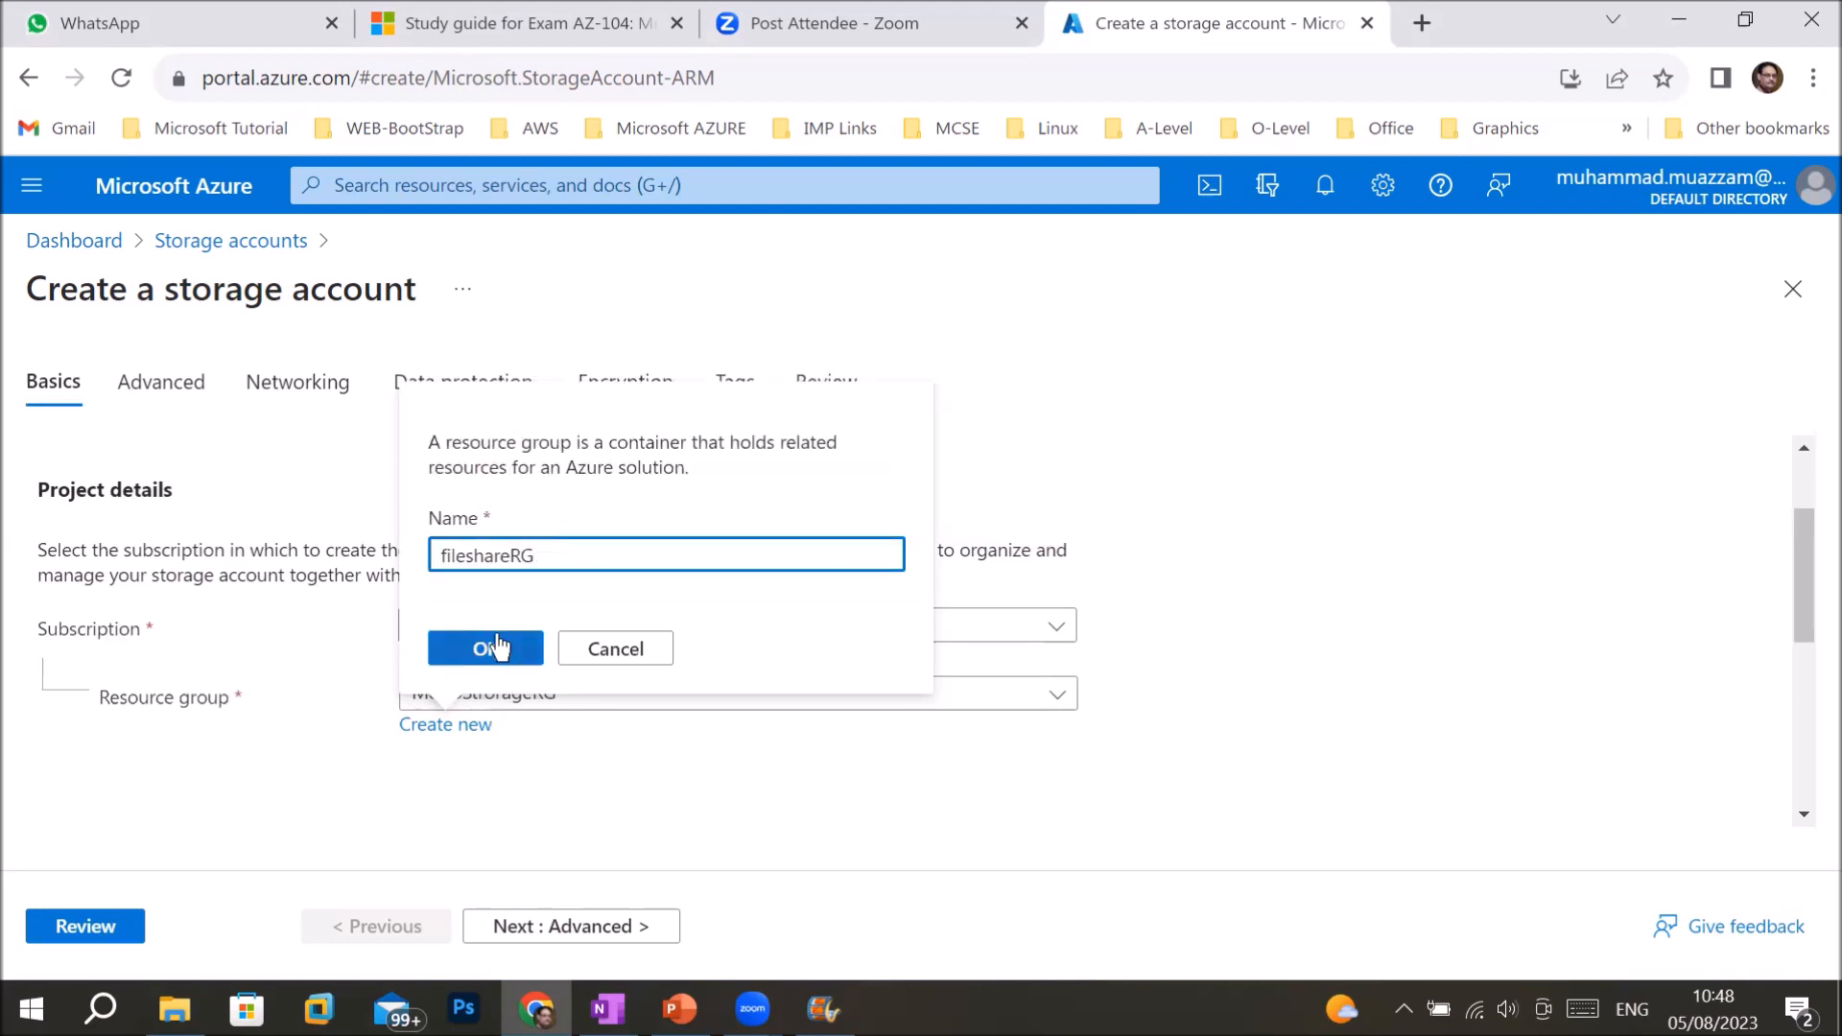
pyautogui.click(485, 646)
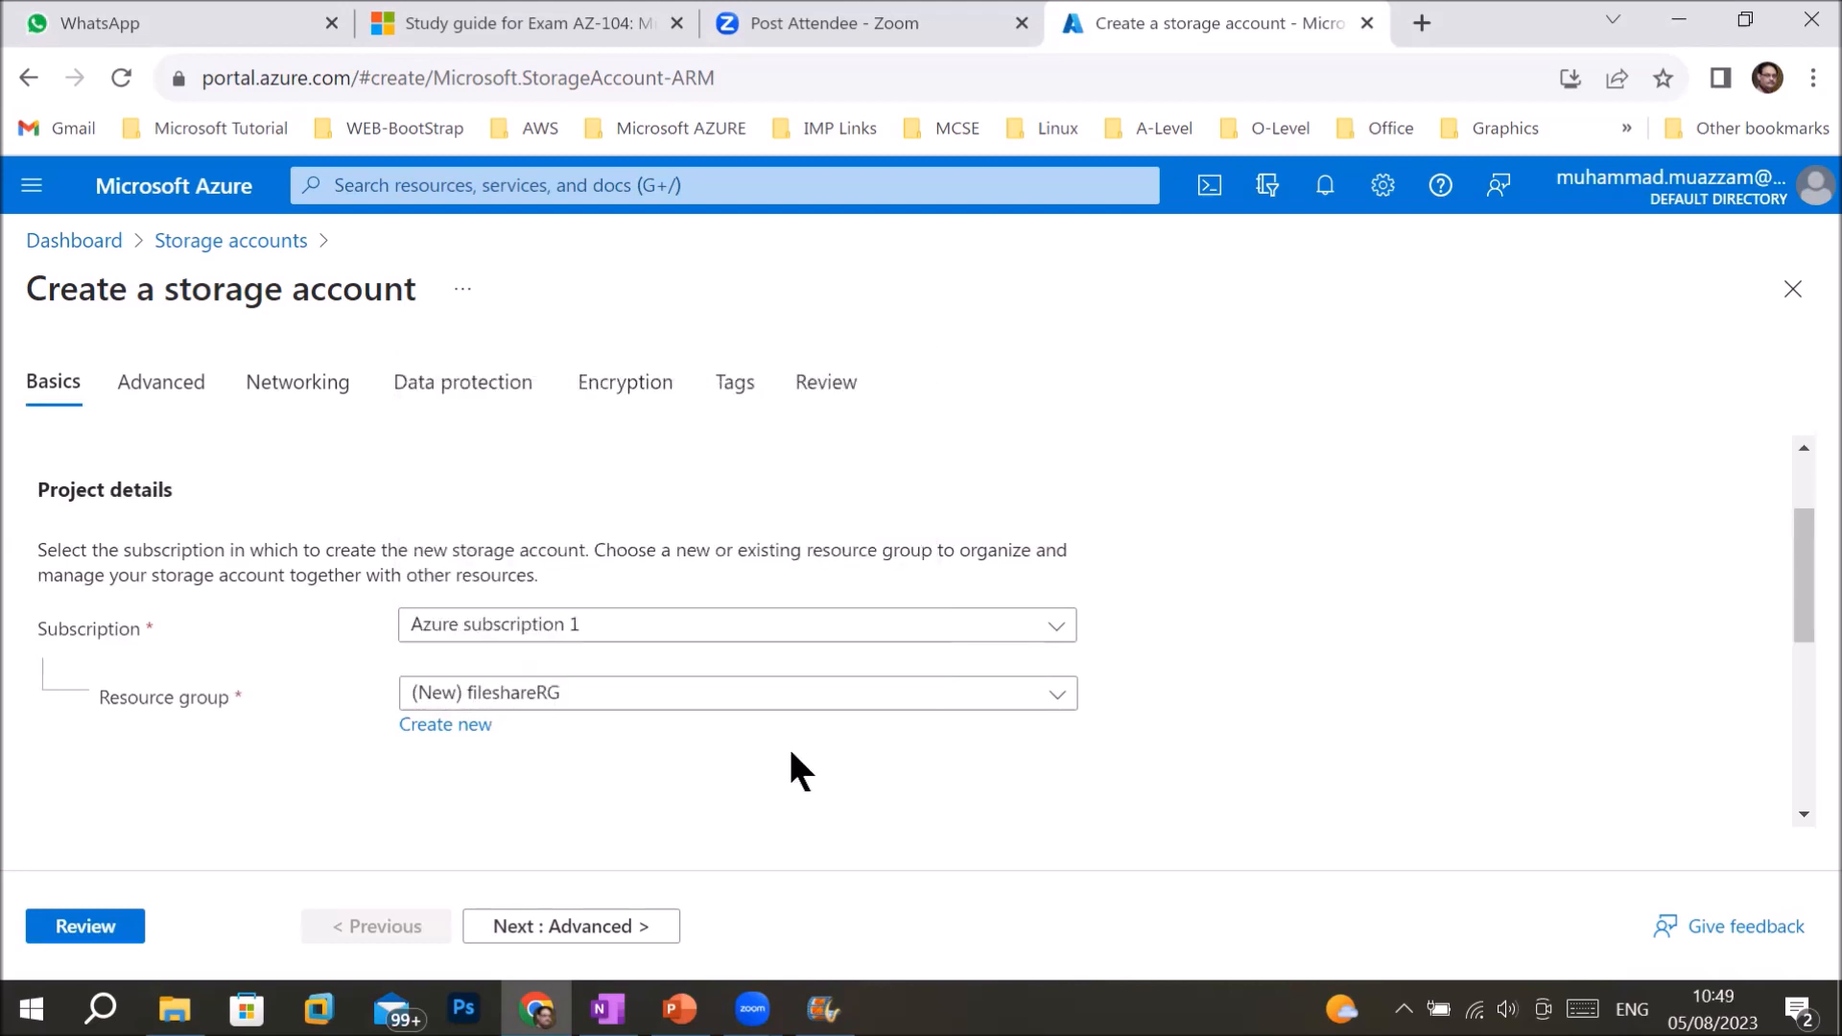
# - Enter fileshare2024 in the Storage account name field
pyautogui.scroll(-2, 795, 769)
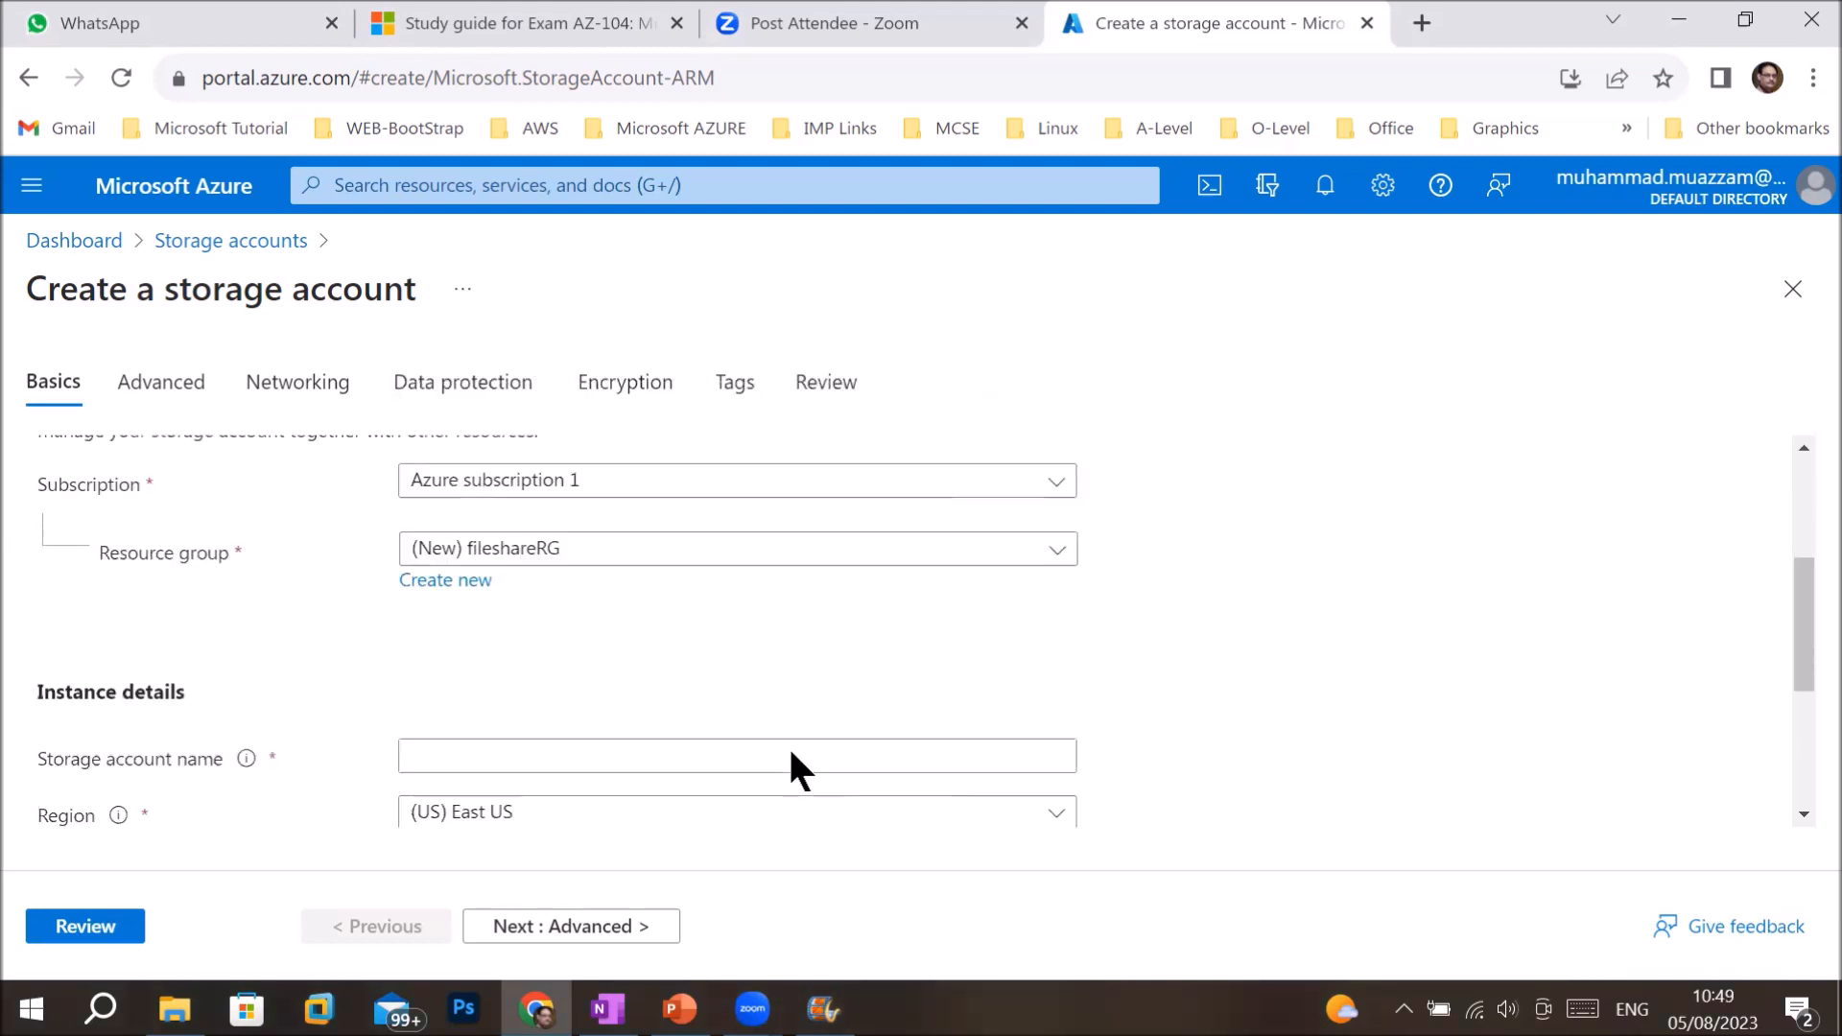
pyautogui.scroll(-2, 793, 758)
pyautogui.click(523, 612)
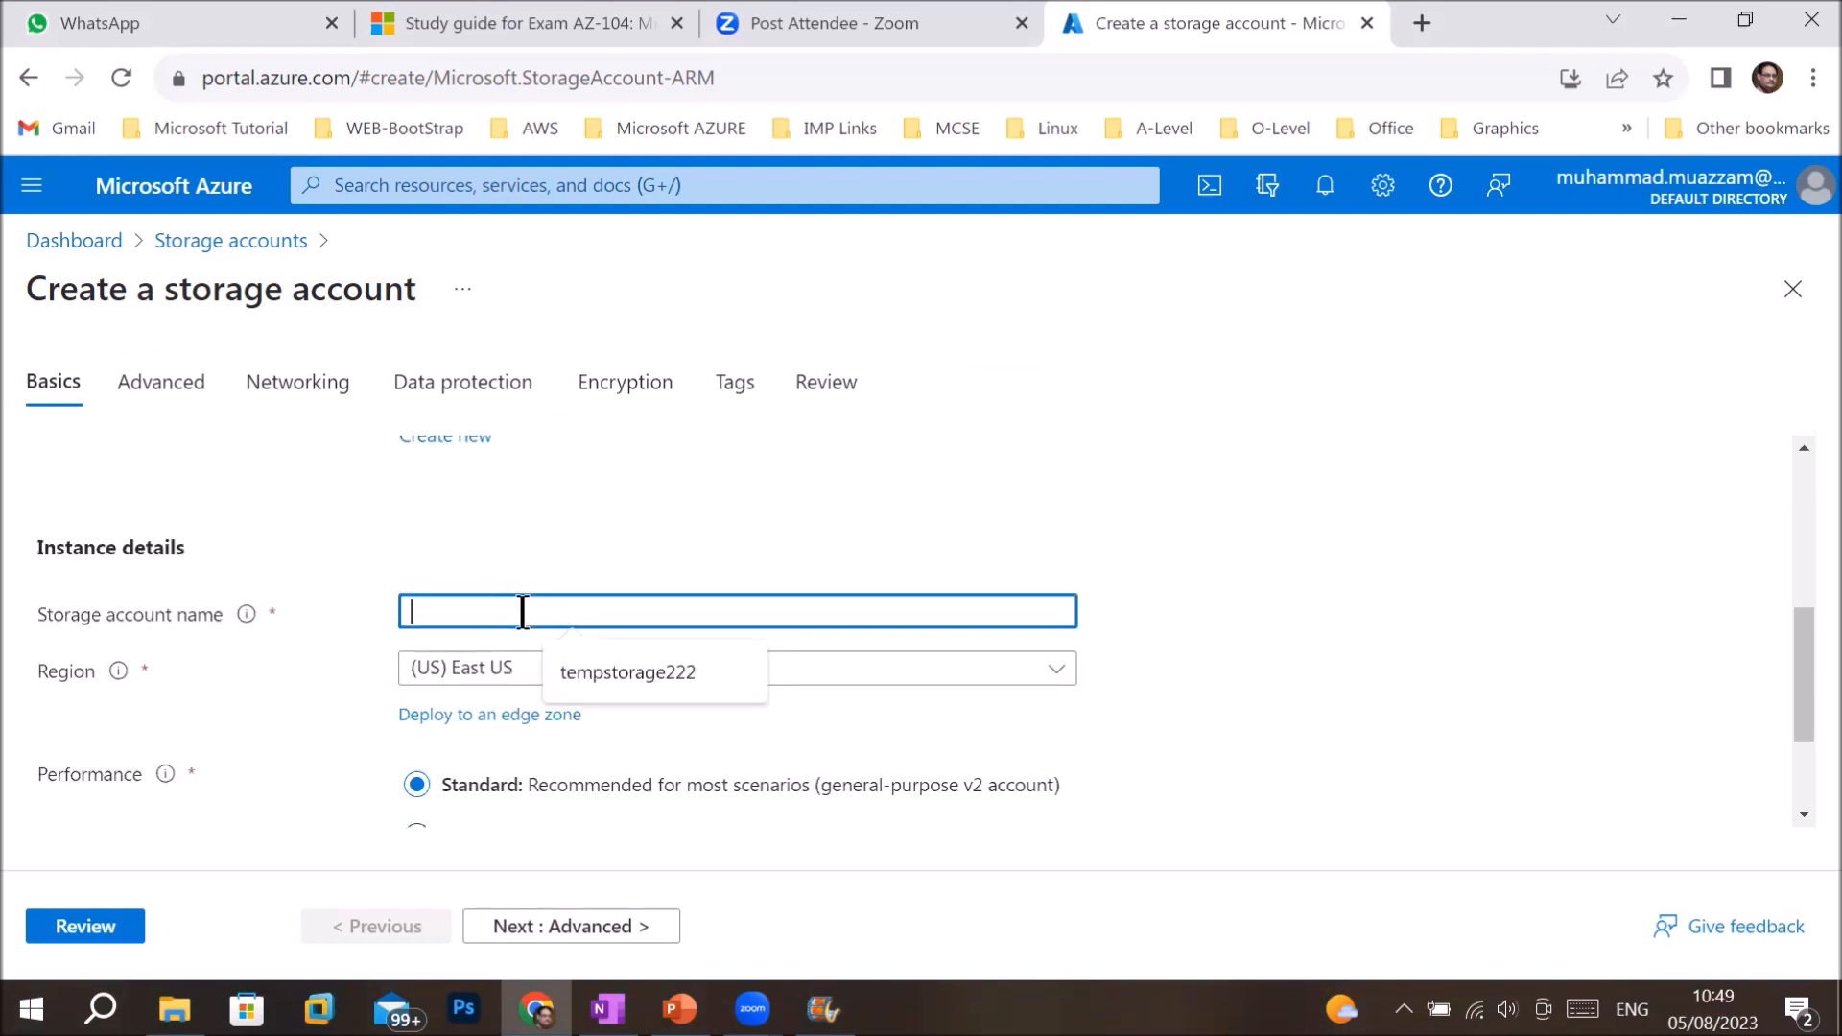
pyautogui.write('fileshare2024')
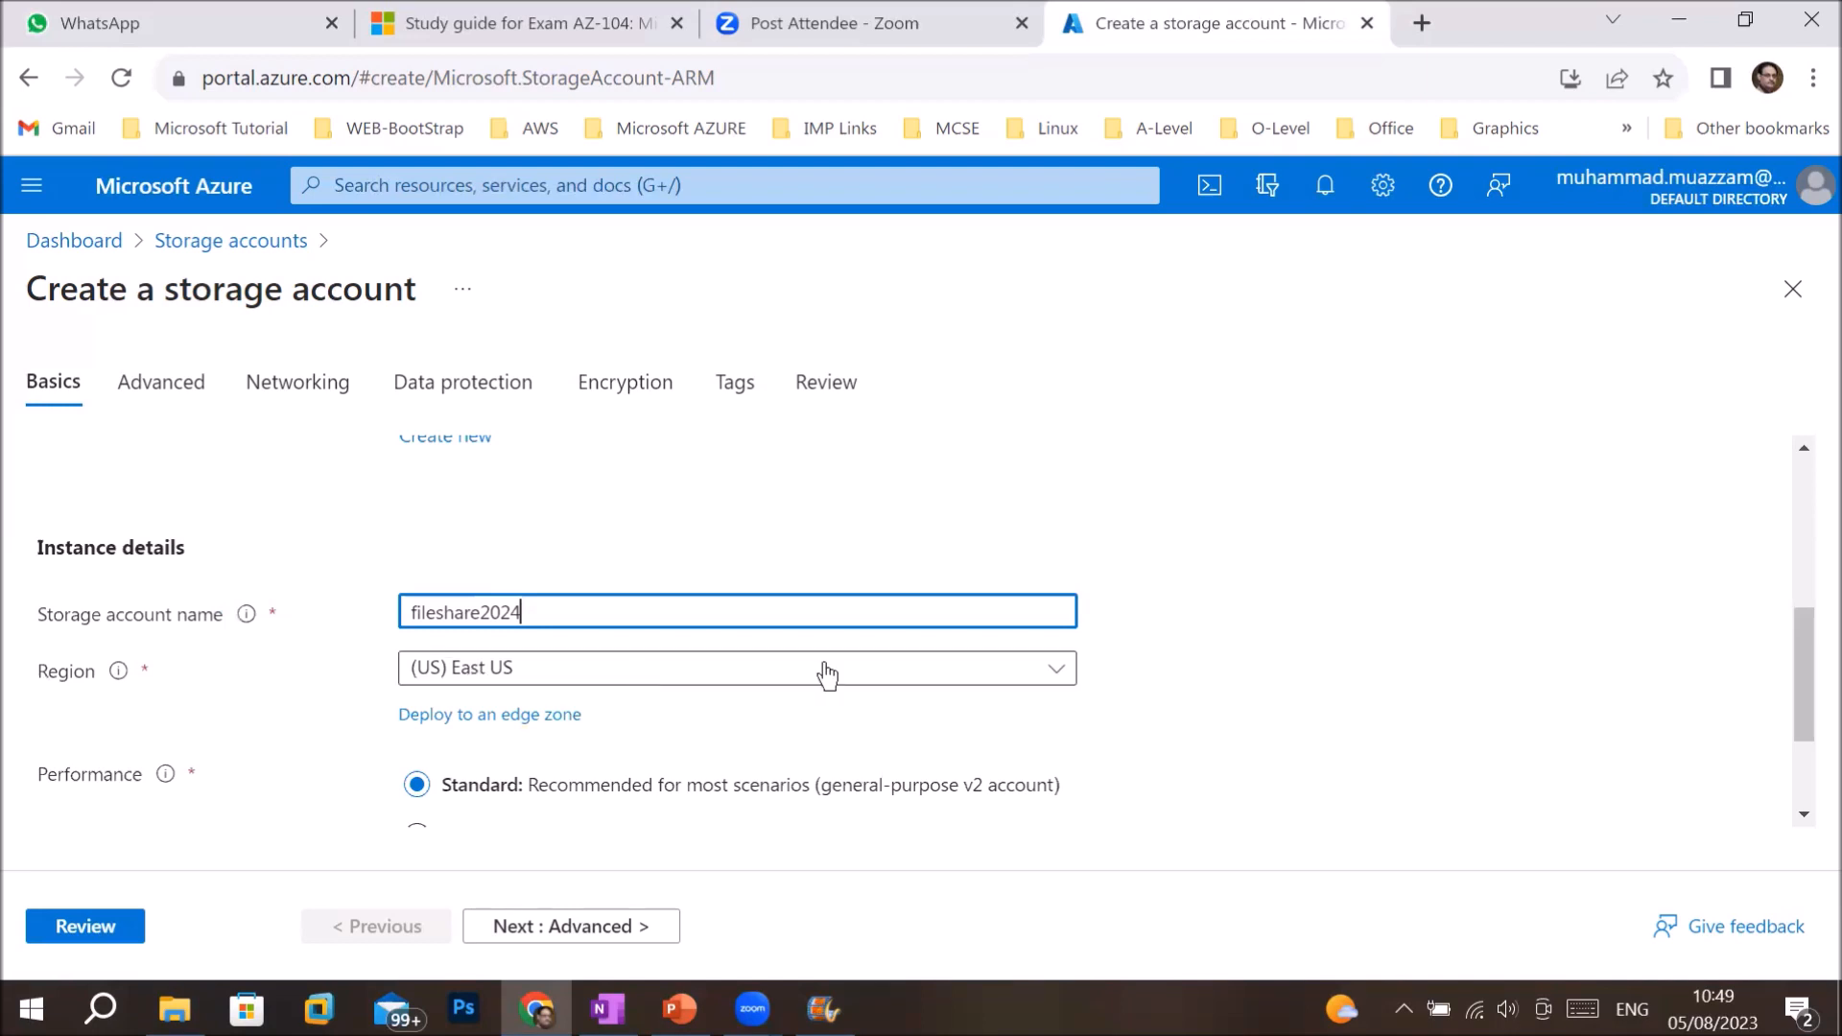
pyautogui.scroll(-1, 822, 669)
pyautogui.scroll(-1, 149, 619)
pyautogui.moveTo(164, 597)
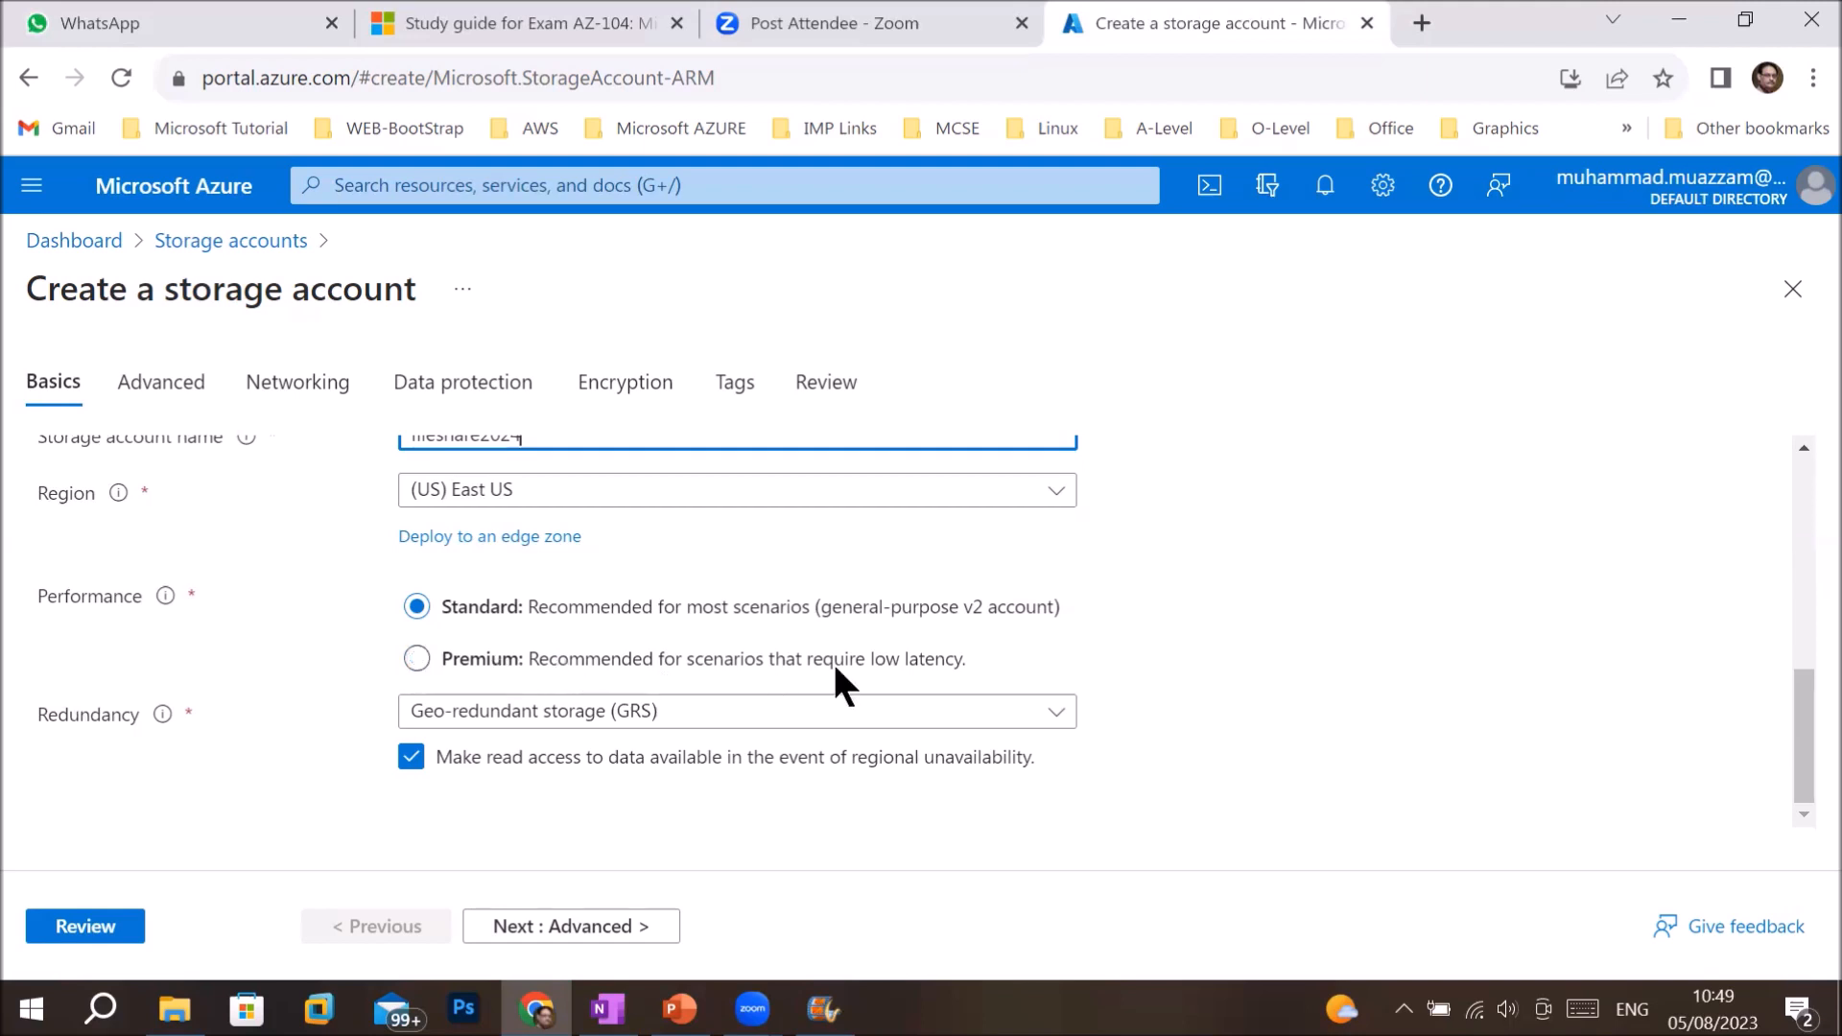
pyautogui.click(416, 659)
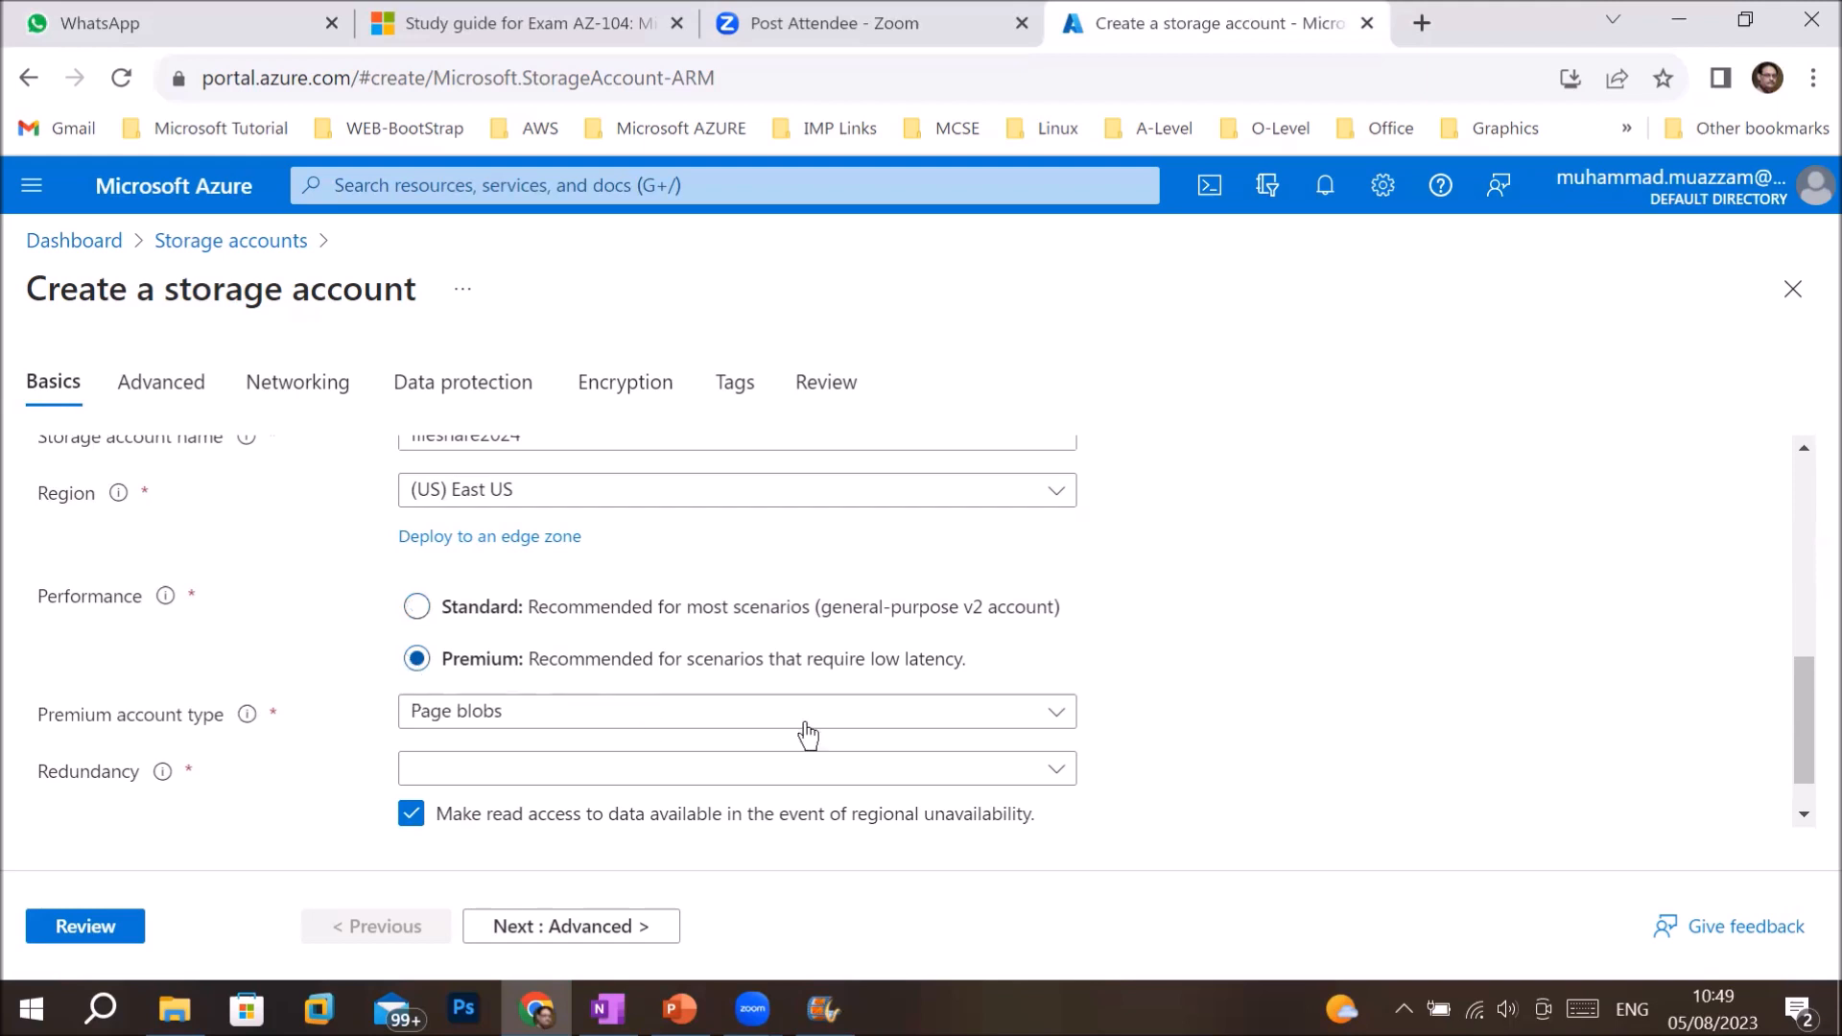
pyautogui.click(834, 724)
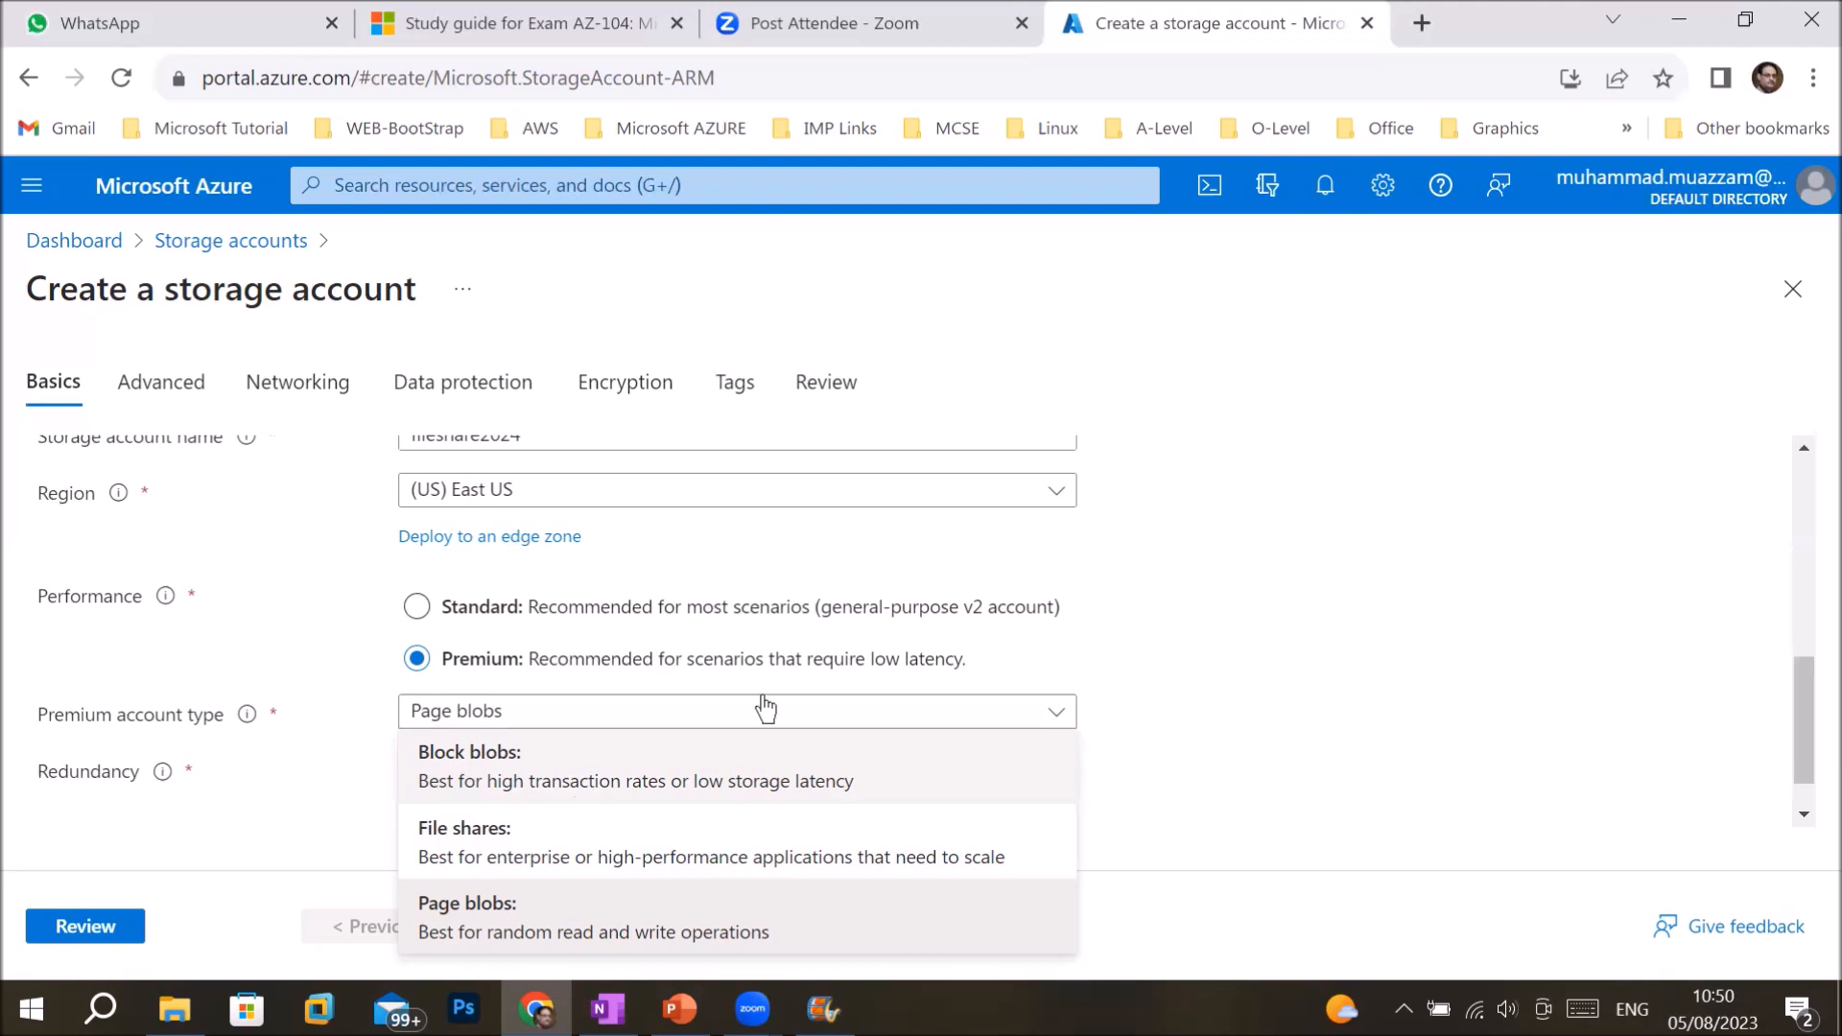
pyautogui.click(440, 660)
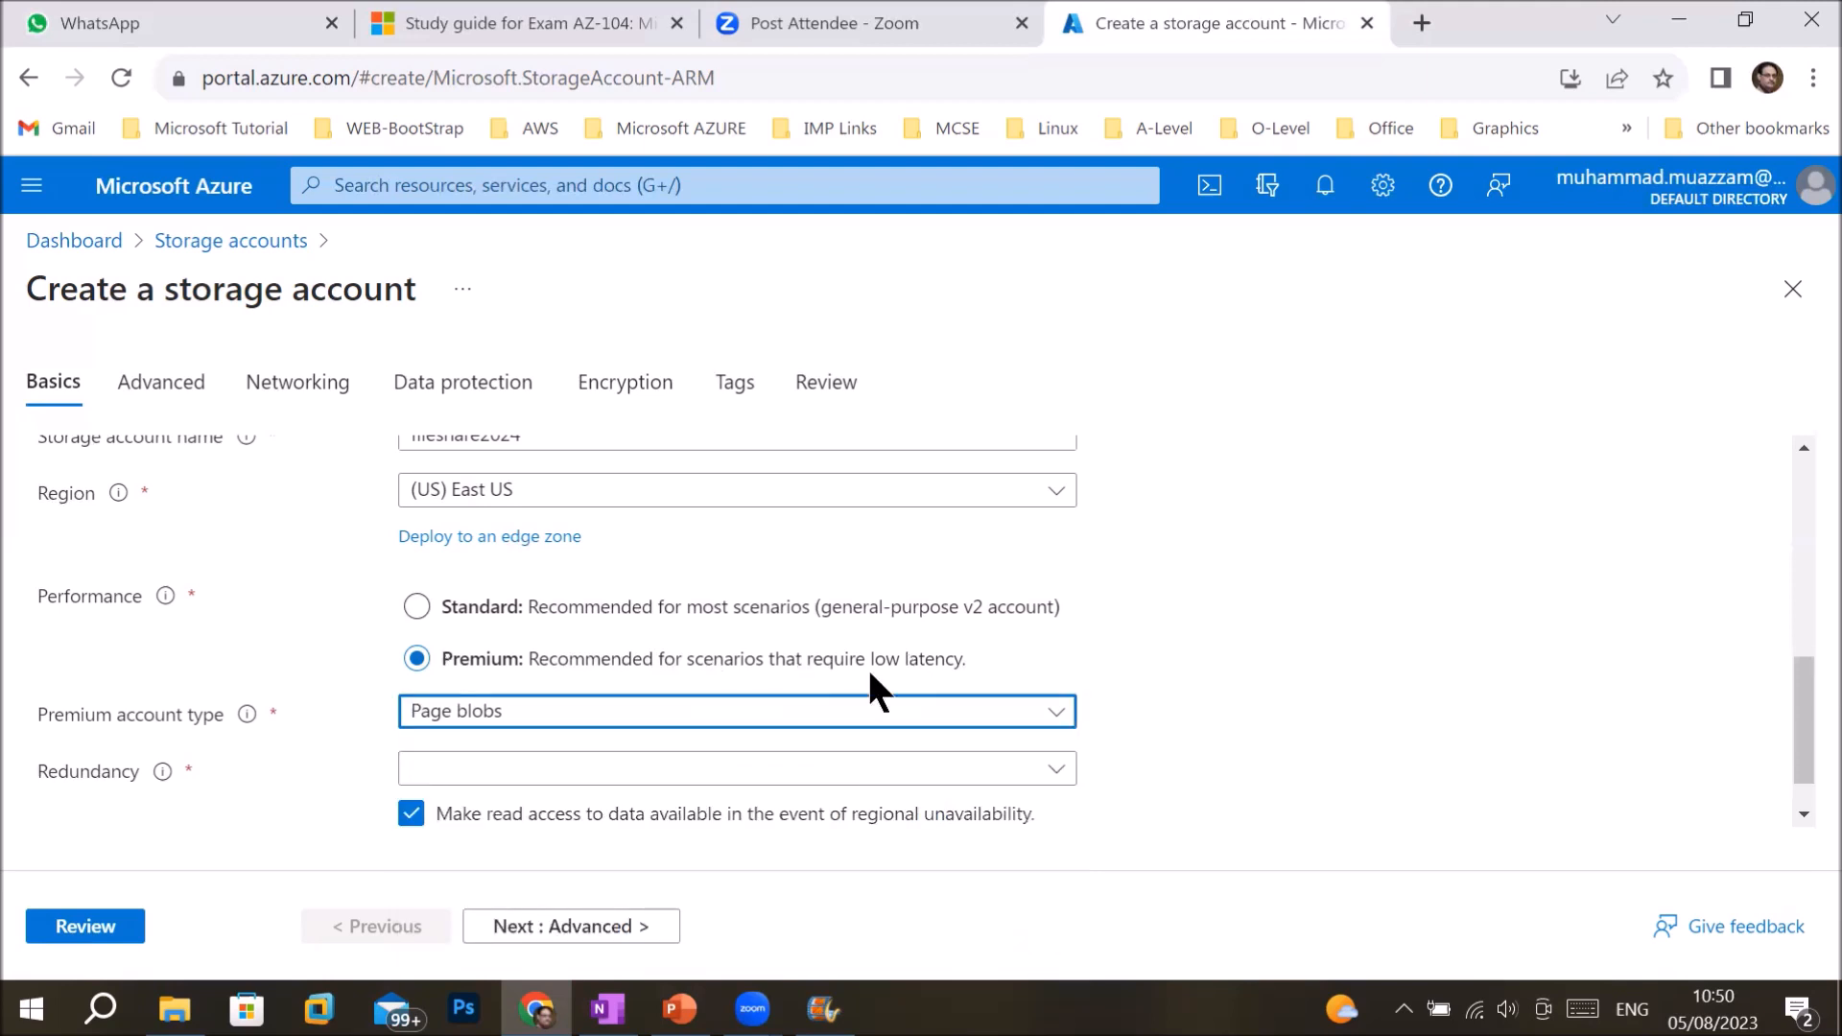
pyautogui.click(429, 612)
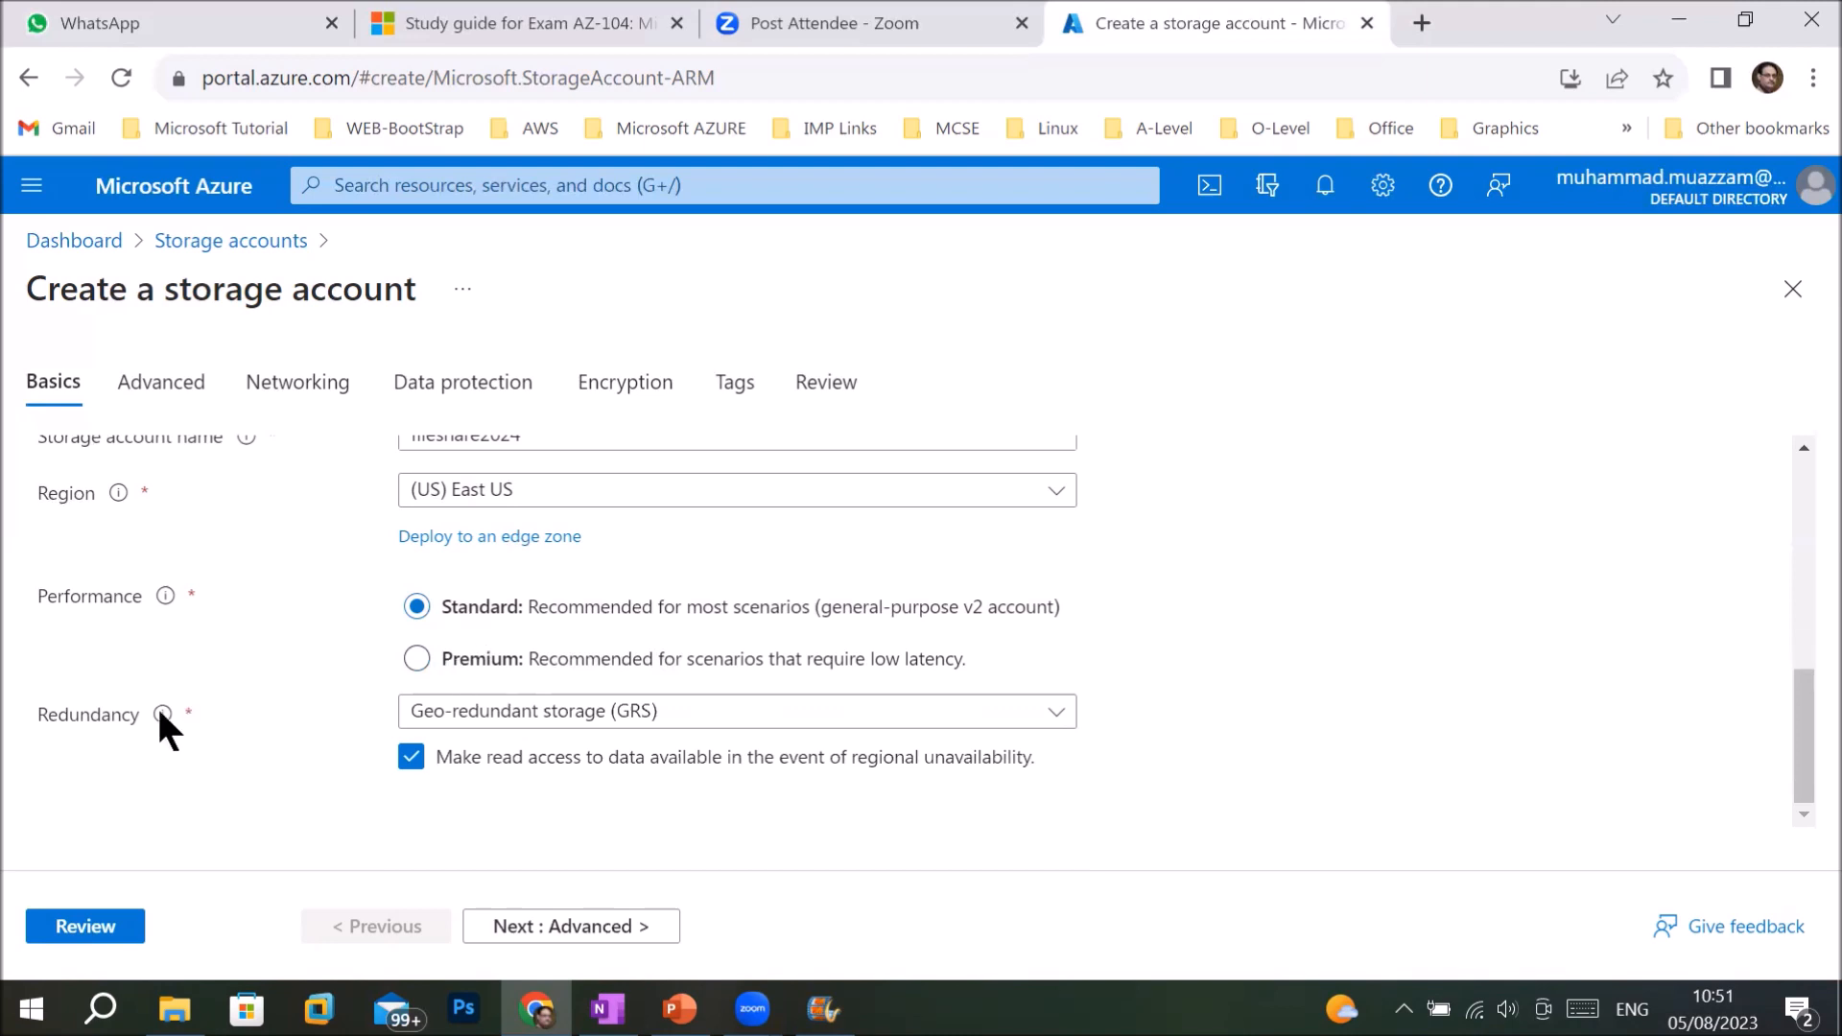
pyautogui.moveTo(160, 716)
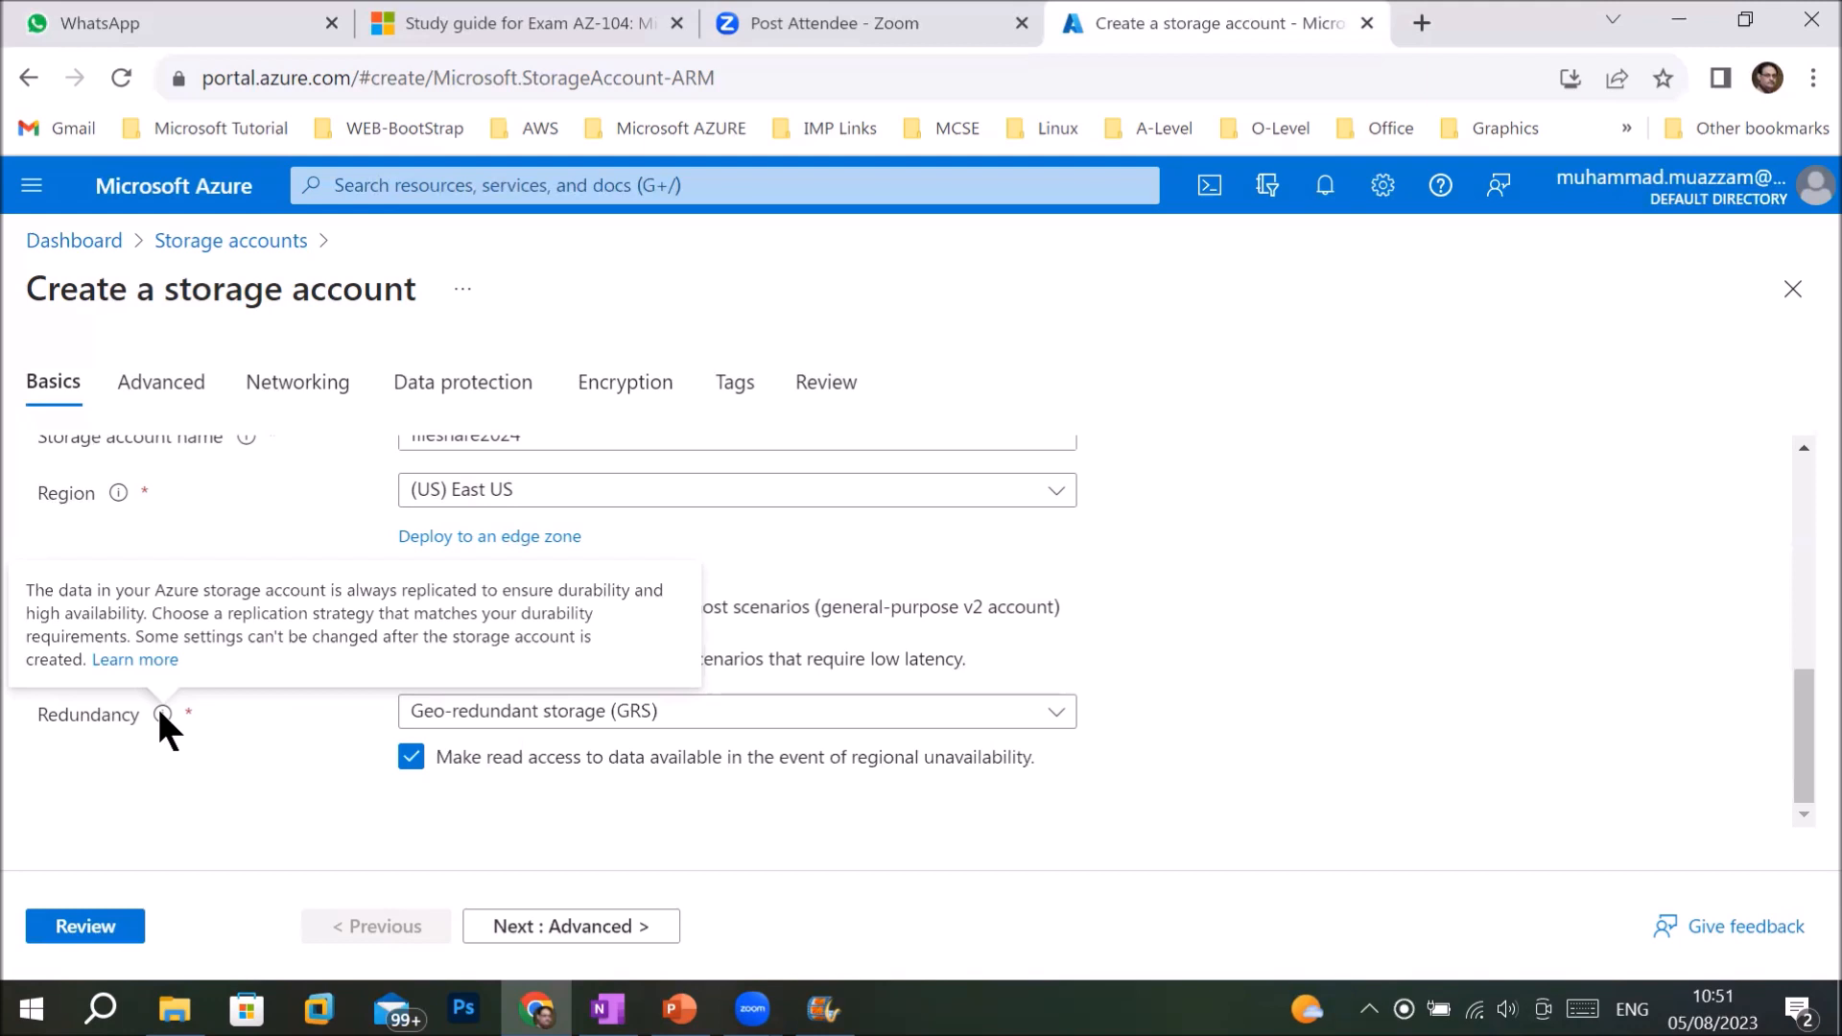
# - Try Zone-redundant storage, then set redundancy to Locally-redundant storage (LRS)
pyautogui.click(719, 713)
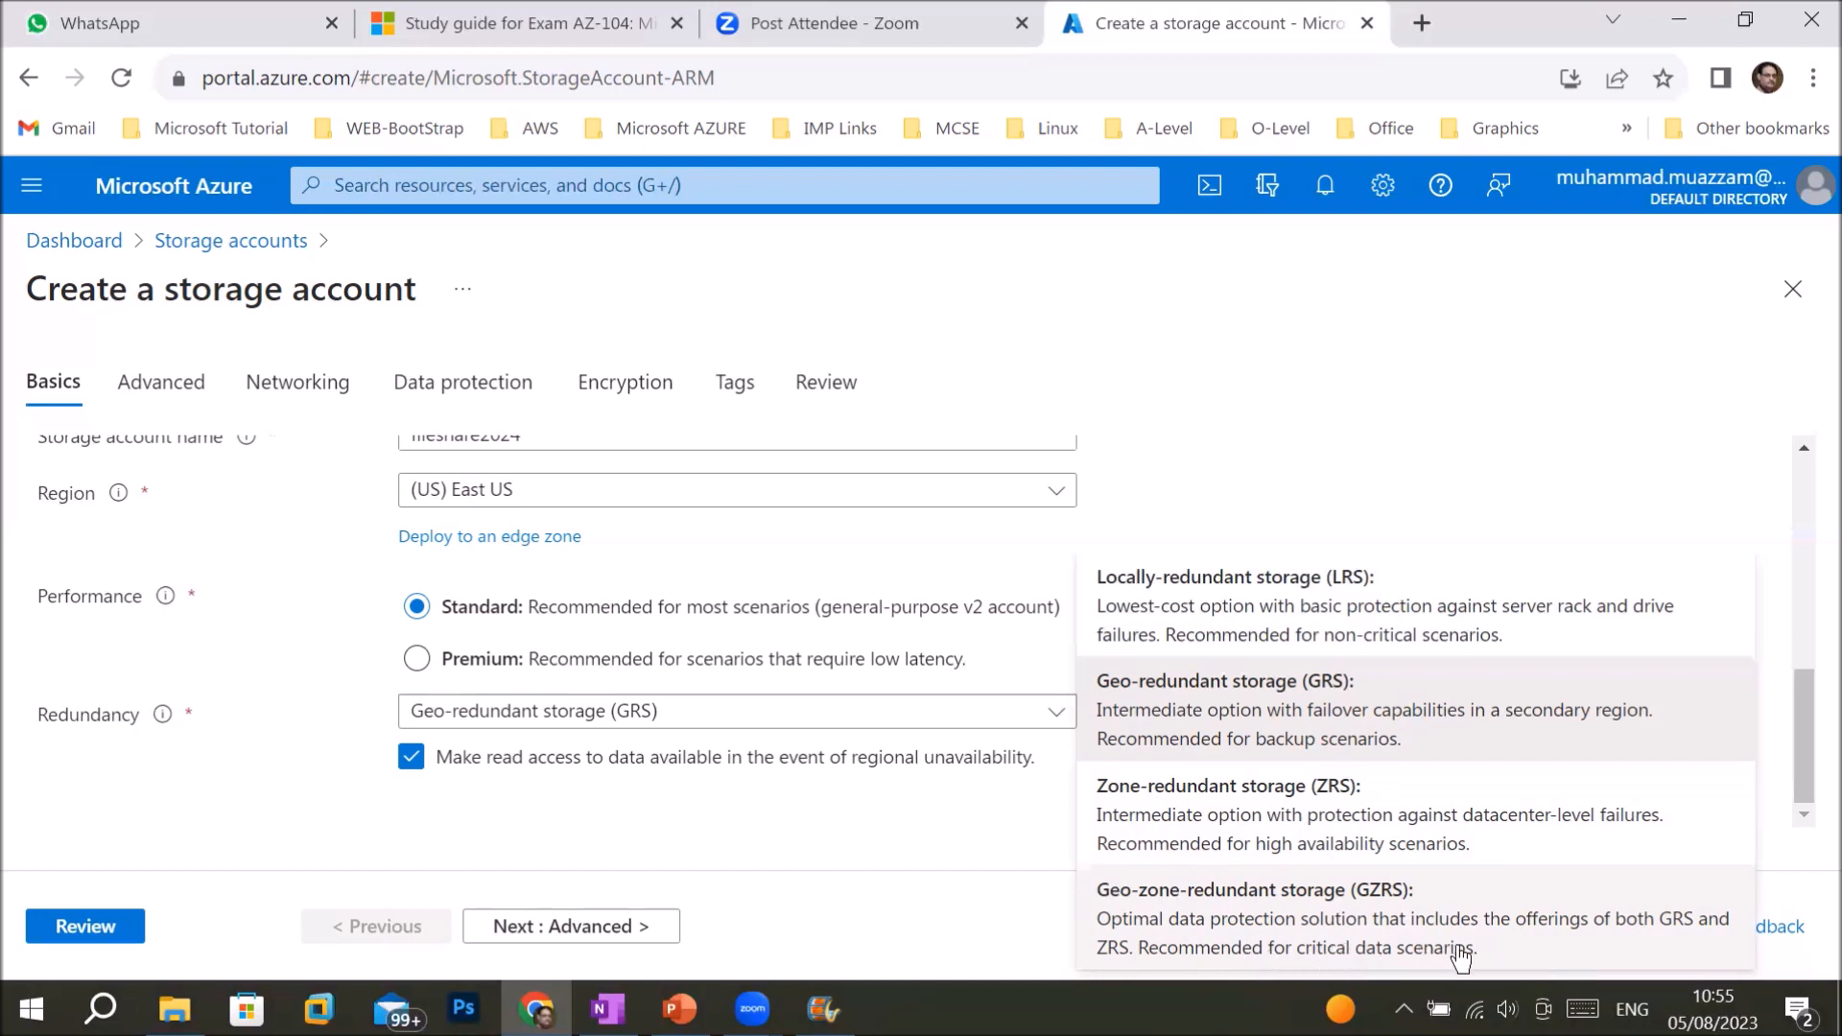
pyautogui.click(556, 727)
pyautogui.click(557, 725)
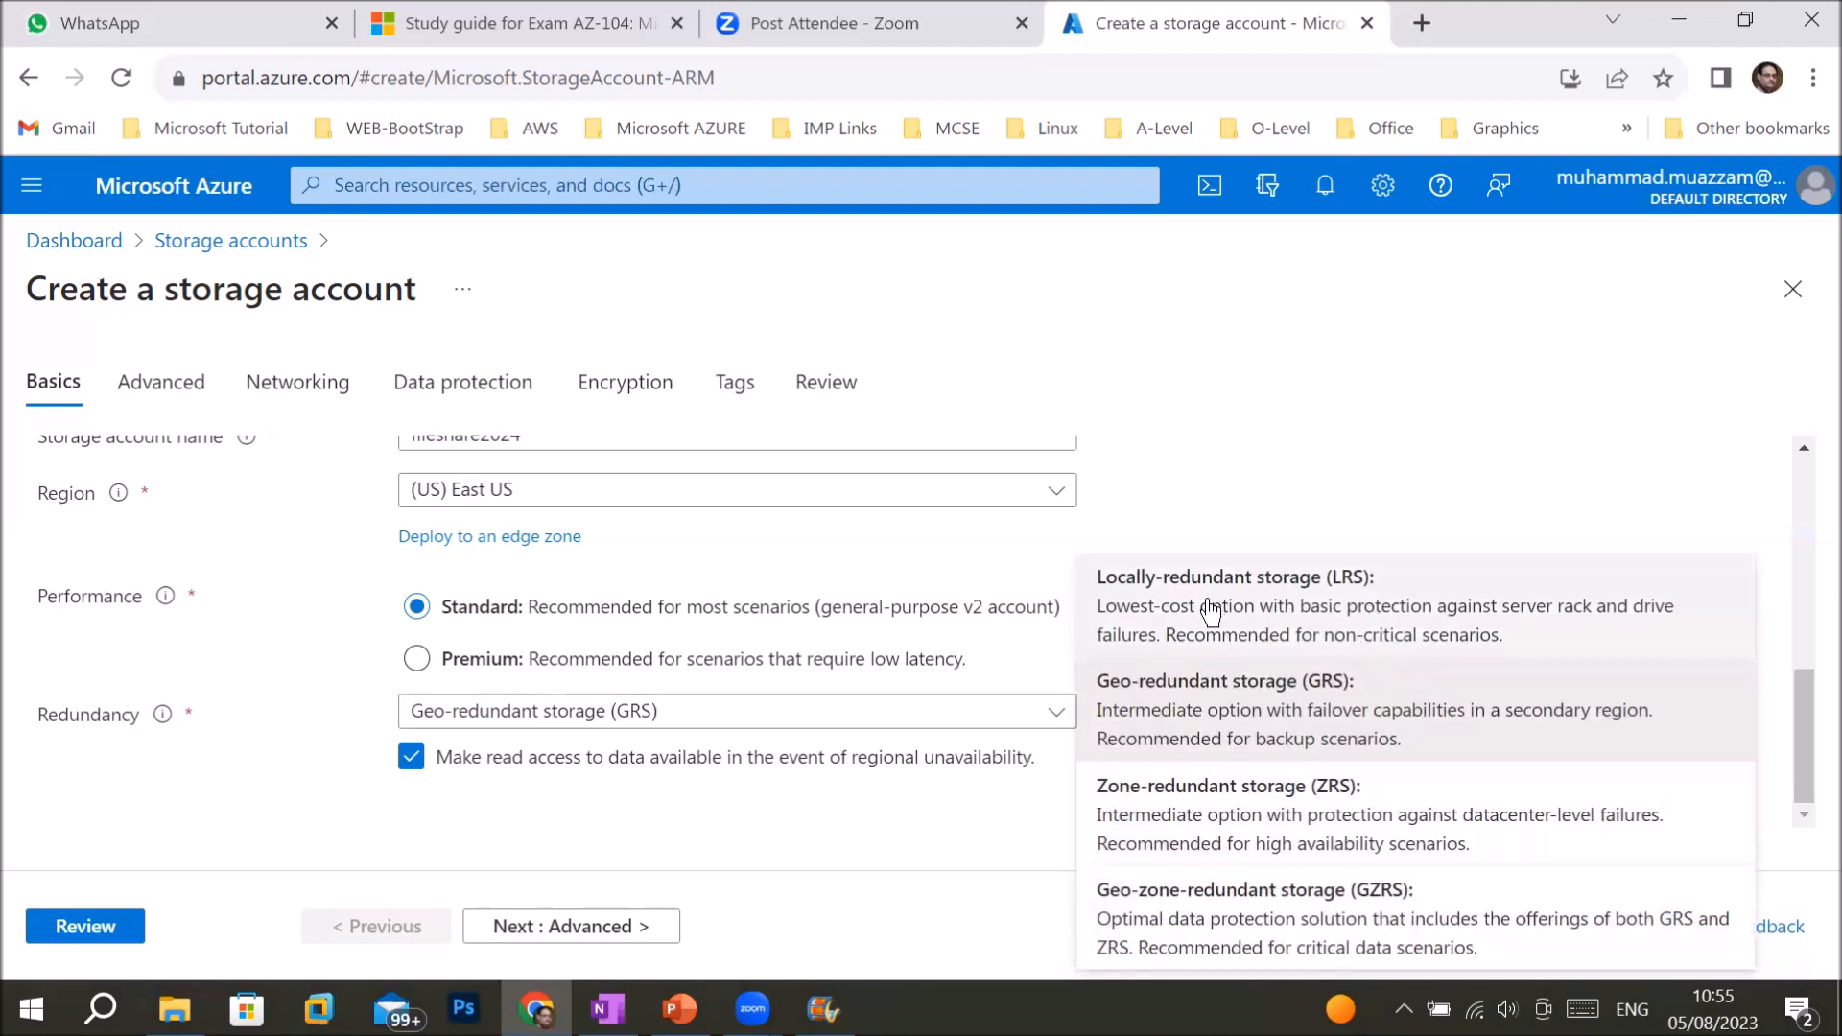
pyautogui.click(1187, 823)
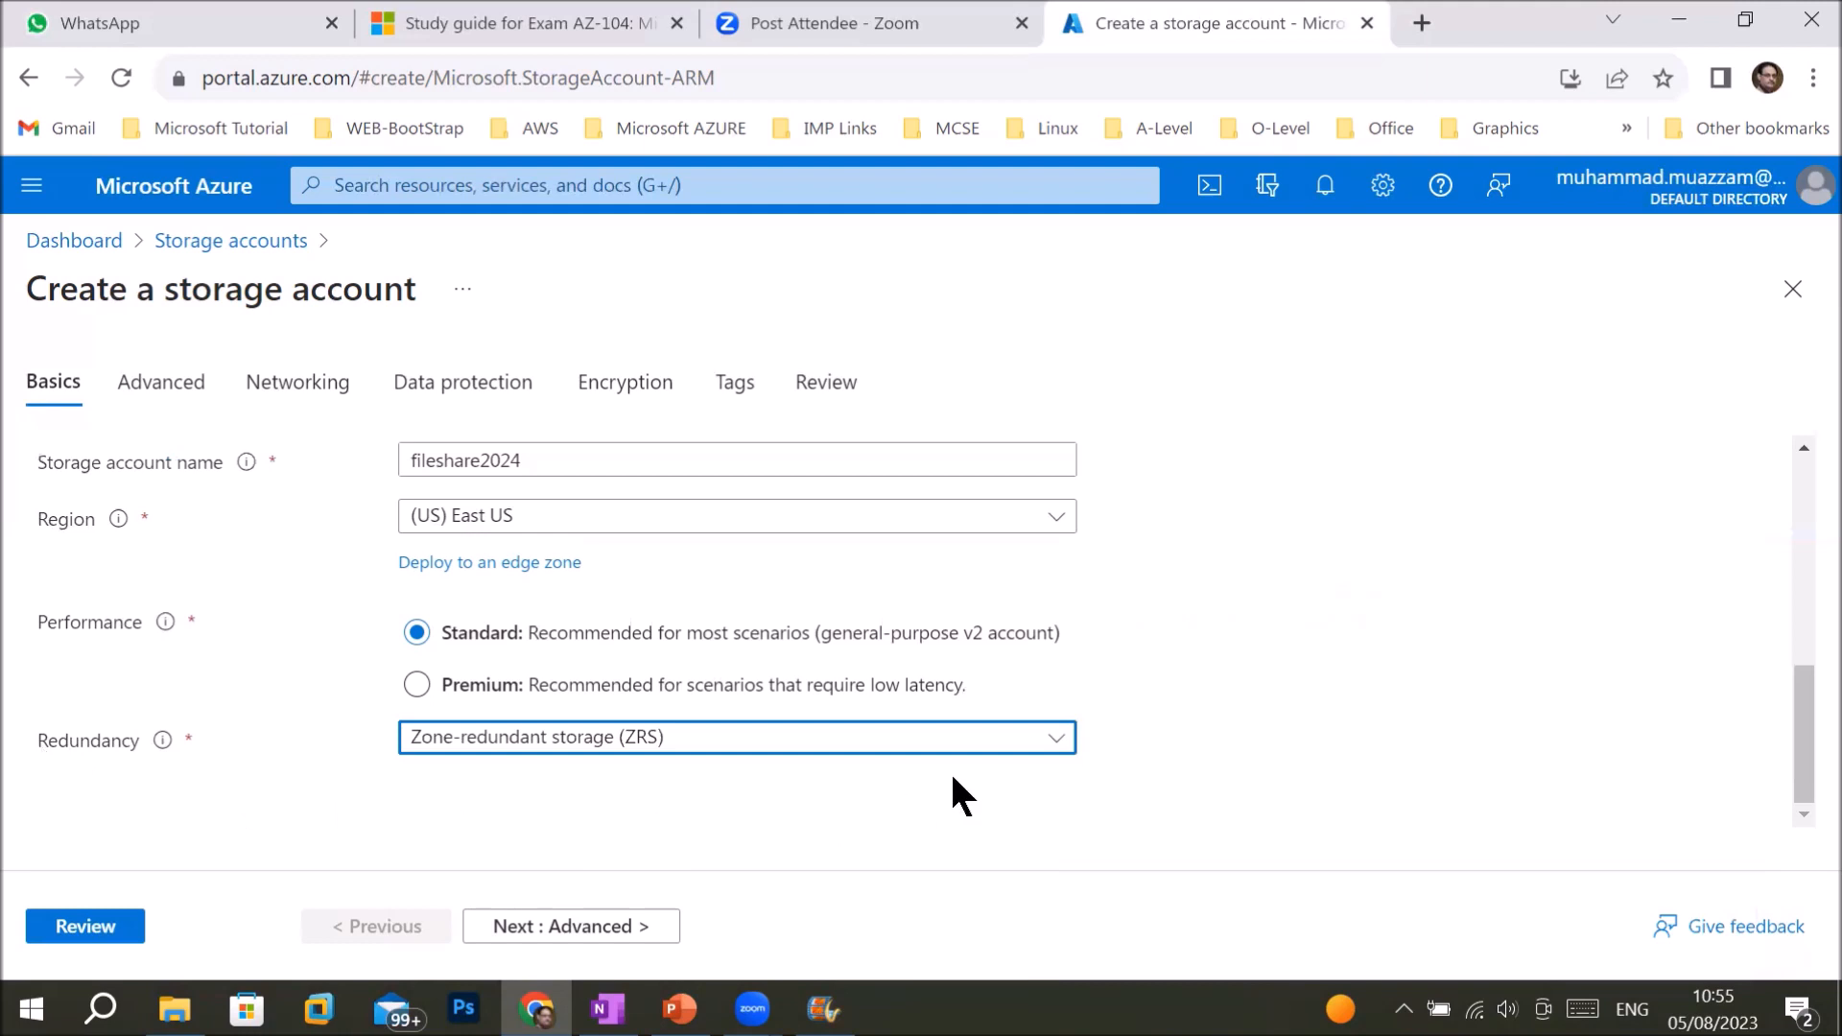
pyautogui.click(790, 753)
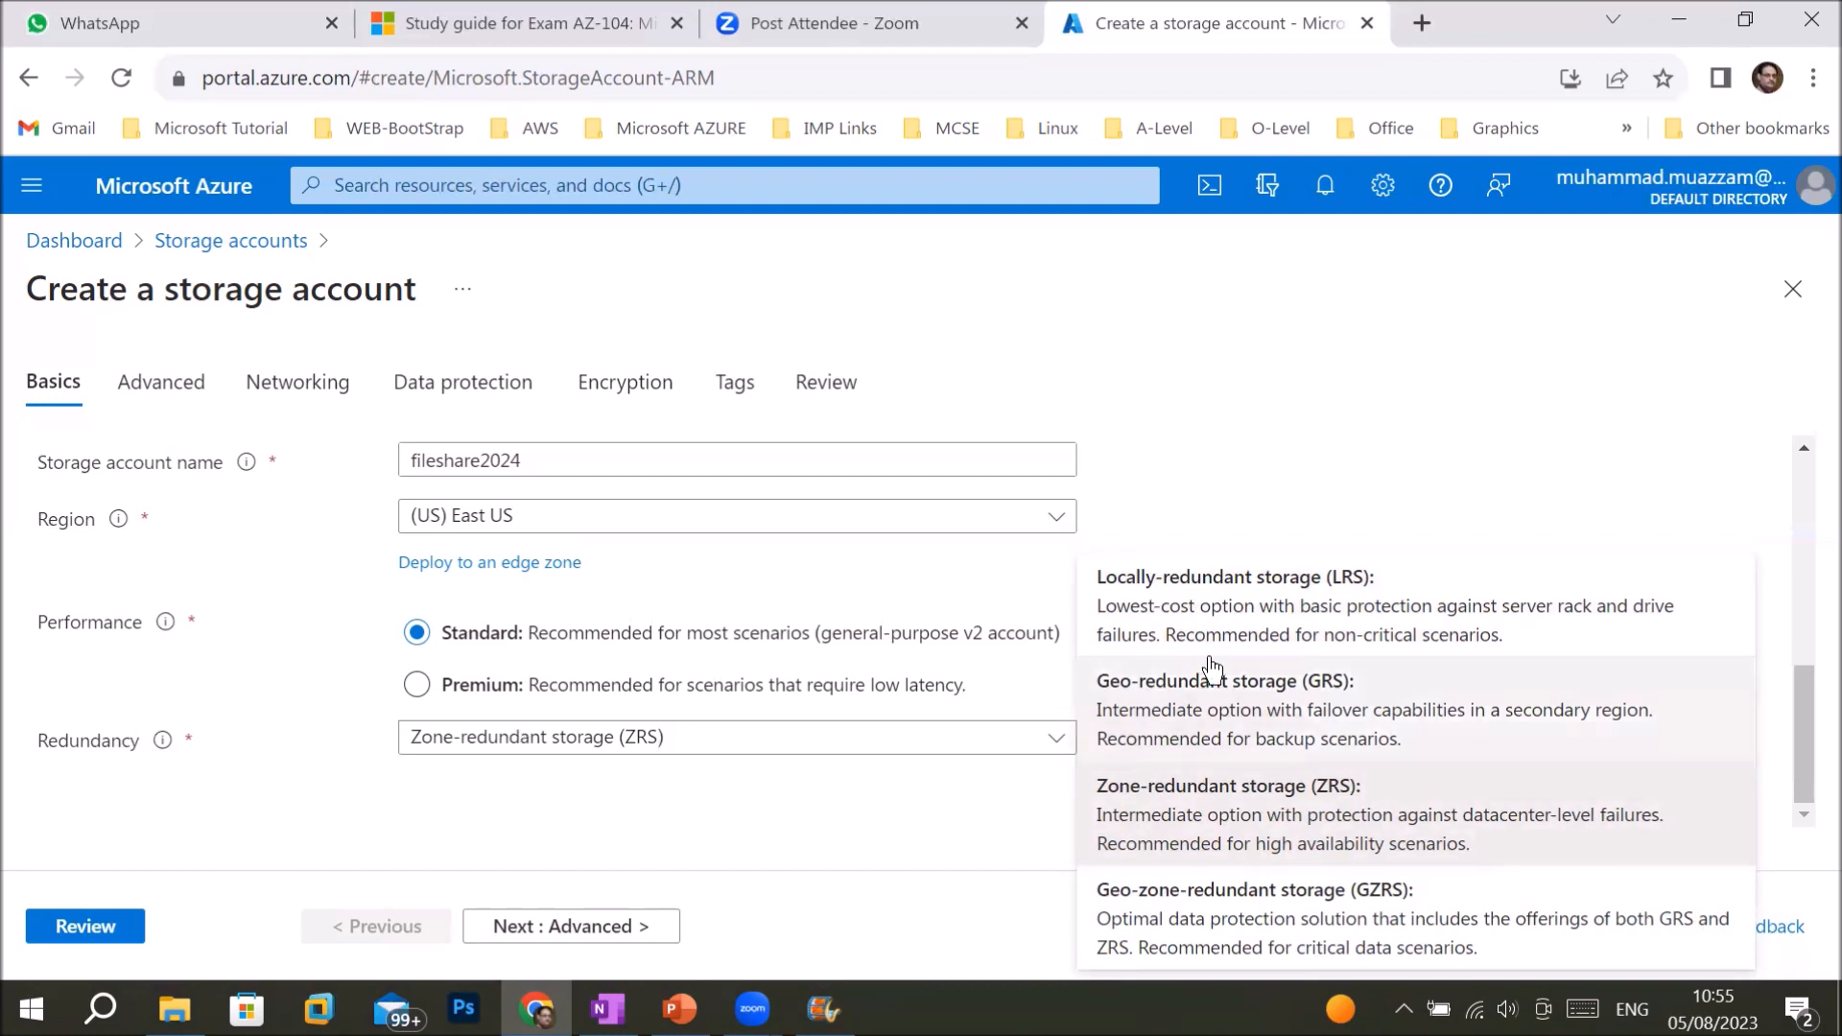
pyautogui.click(1244, 602)
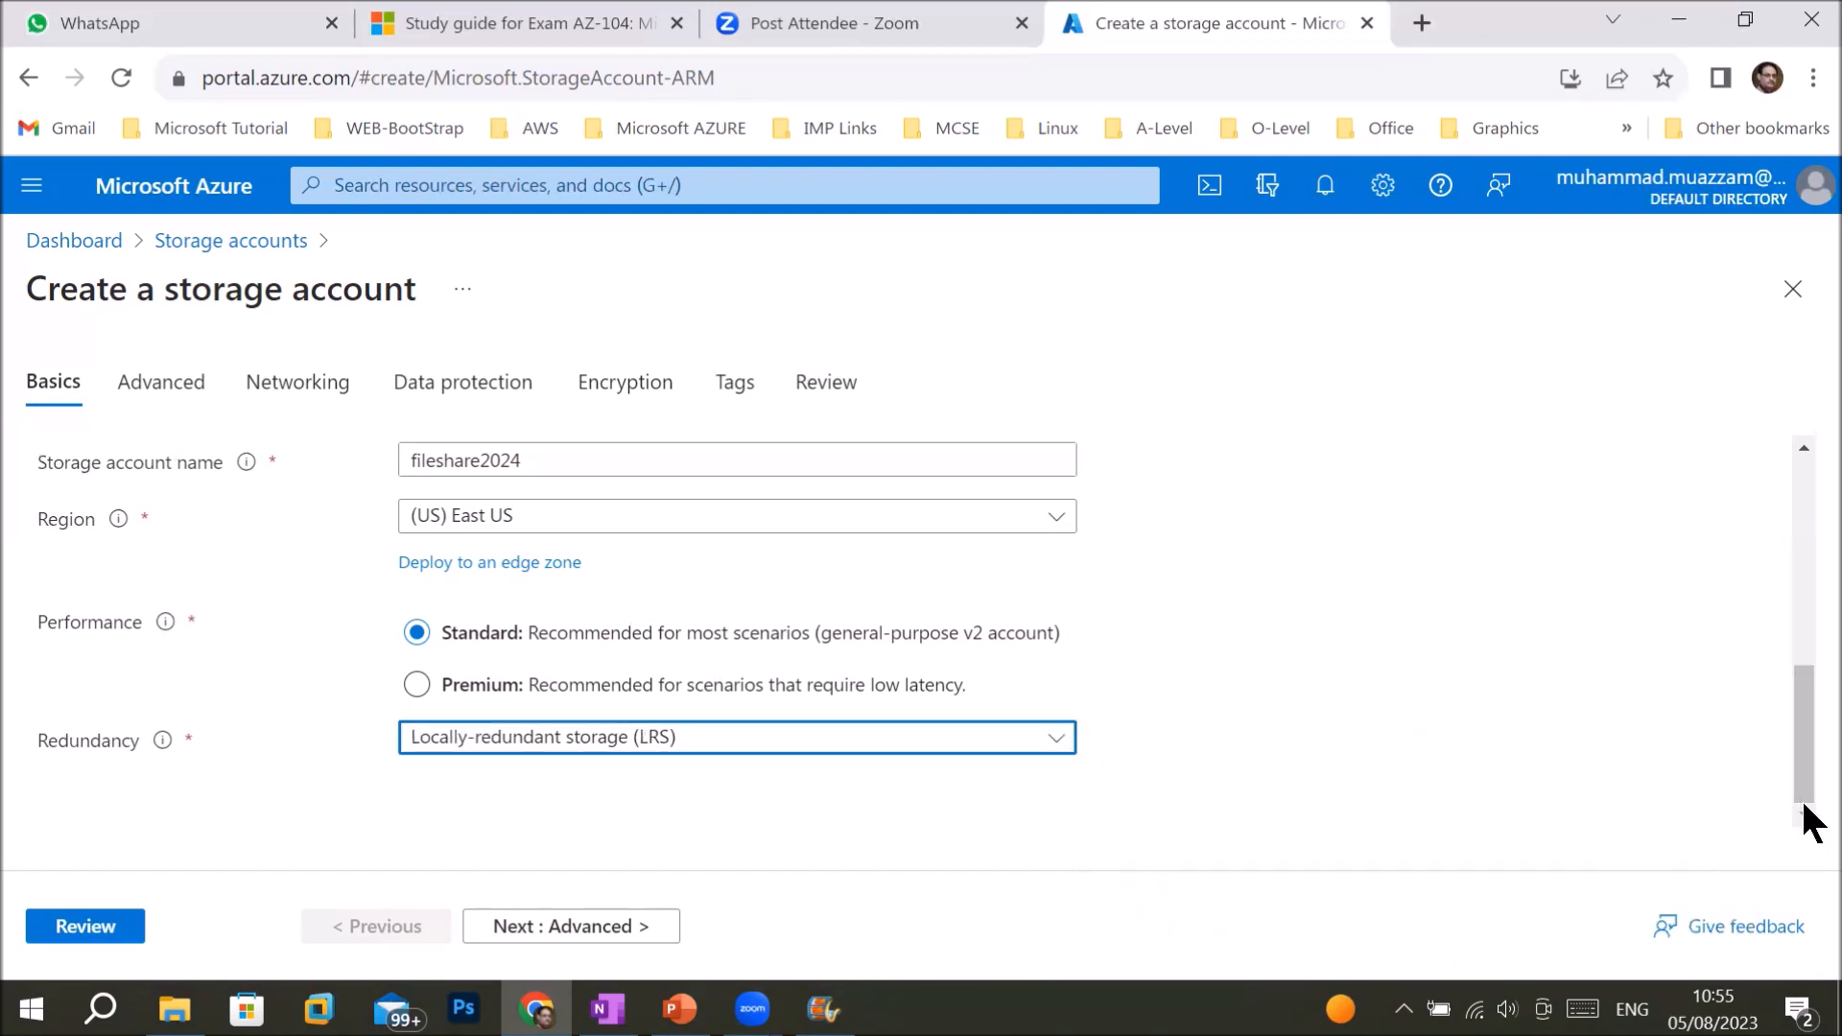
# - Confirm name fileshare2024 and region (US) East US, then continue to the Advanced tab
pyautogui.doubleClick(465, 460)
pyautogui.click(543, 518)
pyautogui.click(546, 522)
pyautogui.click(544, 524)
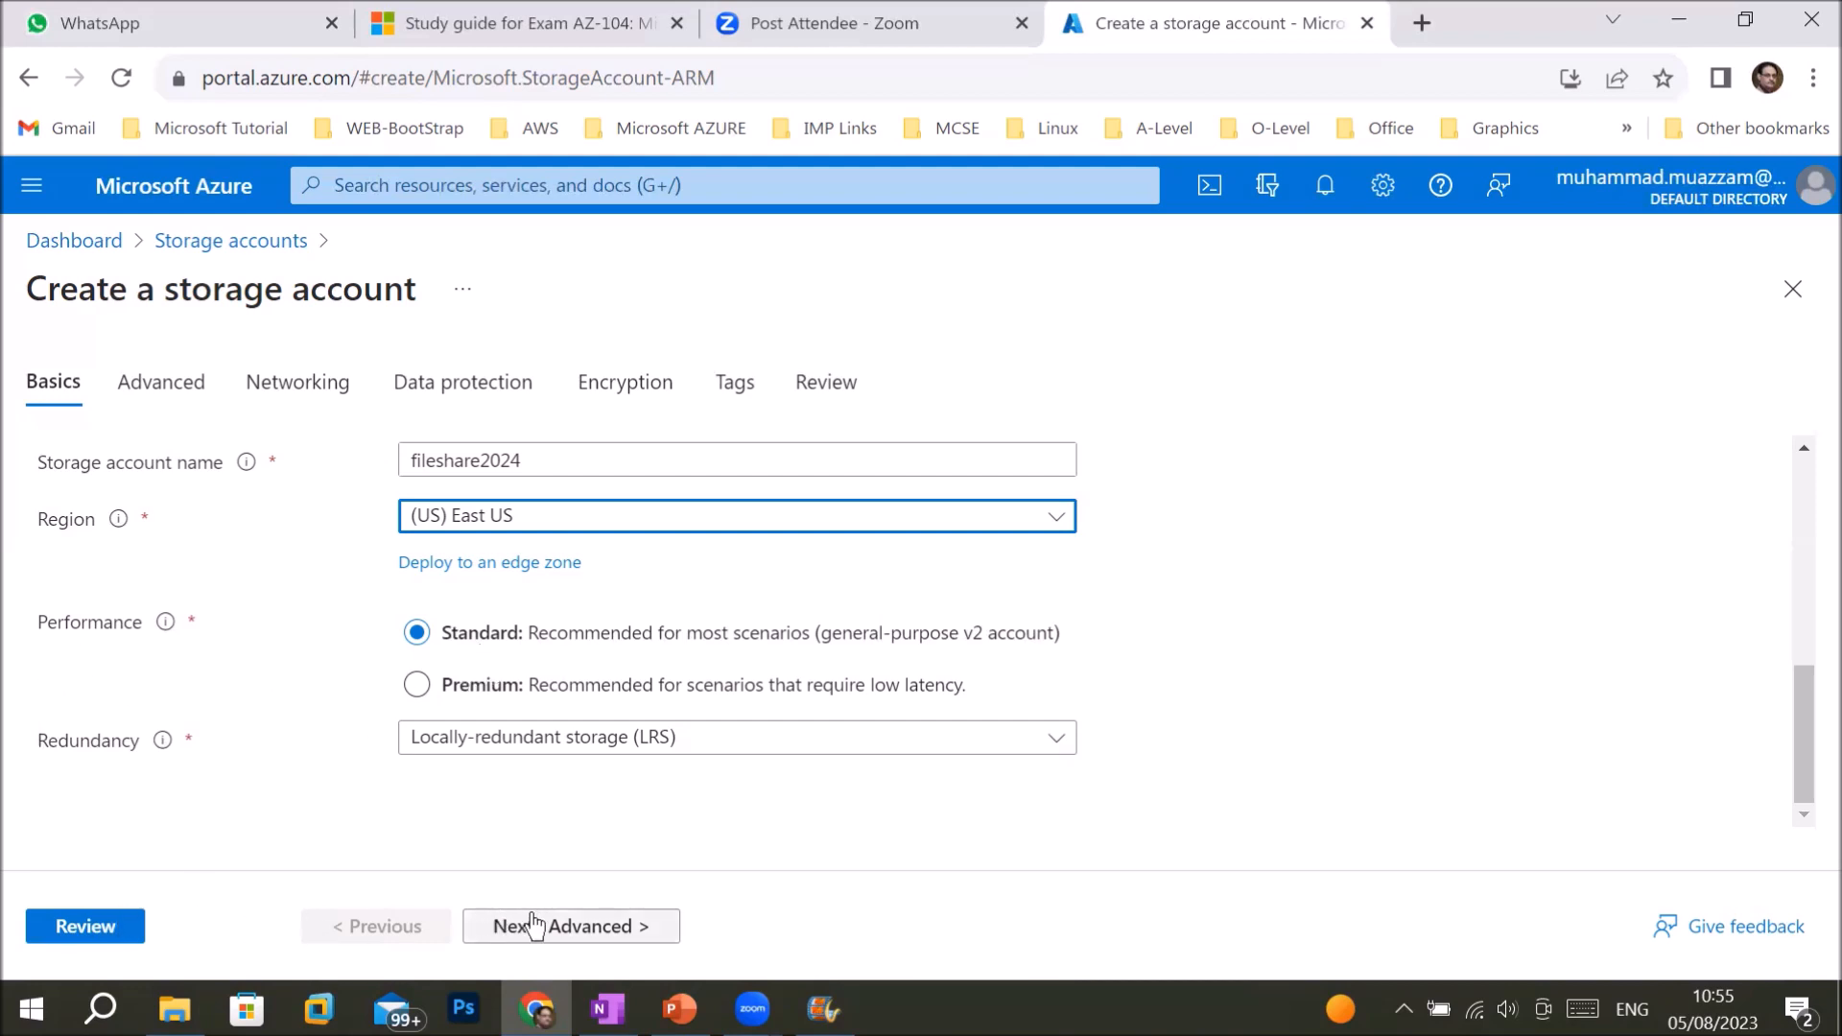
pyautogui.click(550, 947)
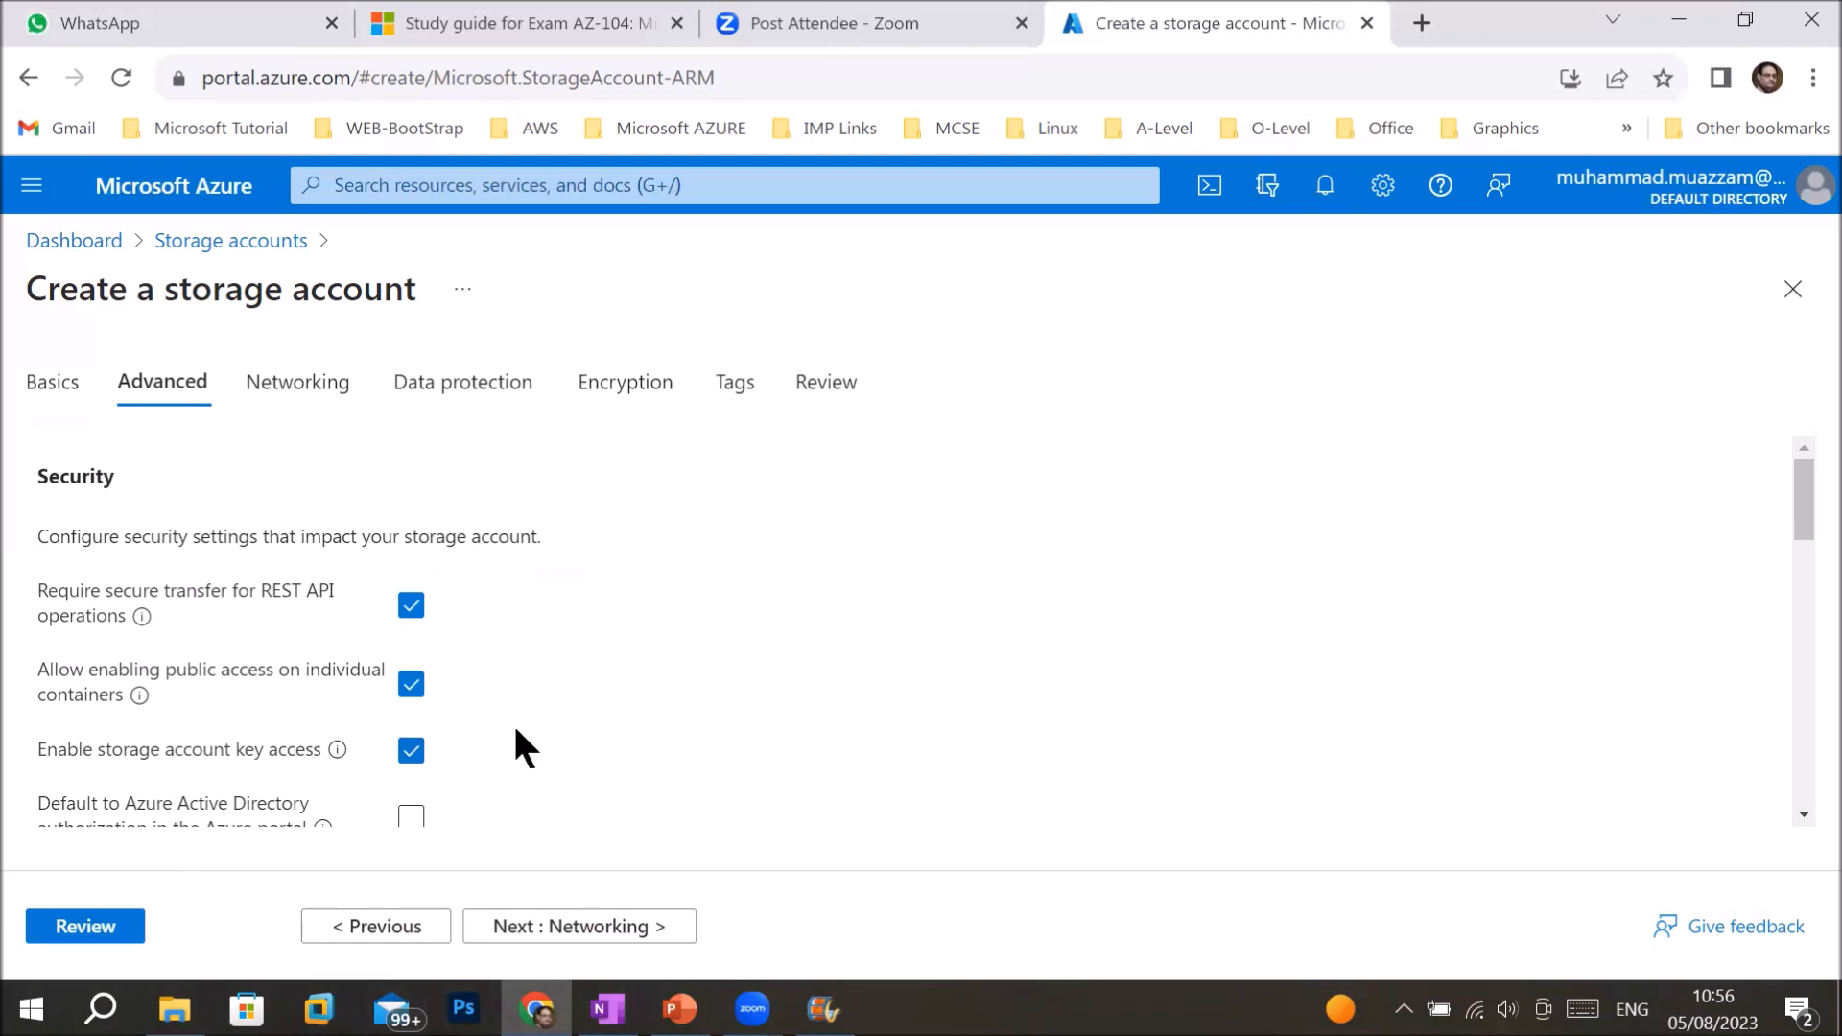
pyautogui.scroll(-3, 515, 744)
pyautogui.scroll(3, 514, 745)
pyautogui.moveTo(144, 620)
pyautogui.moveTo(140, 702)
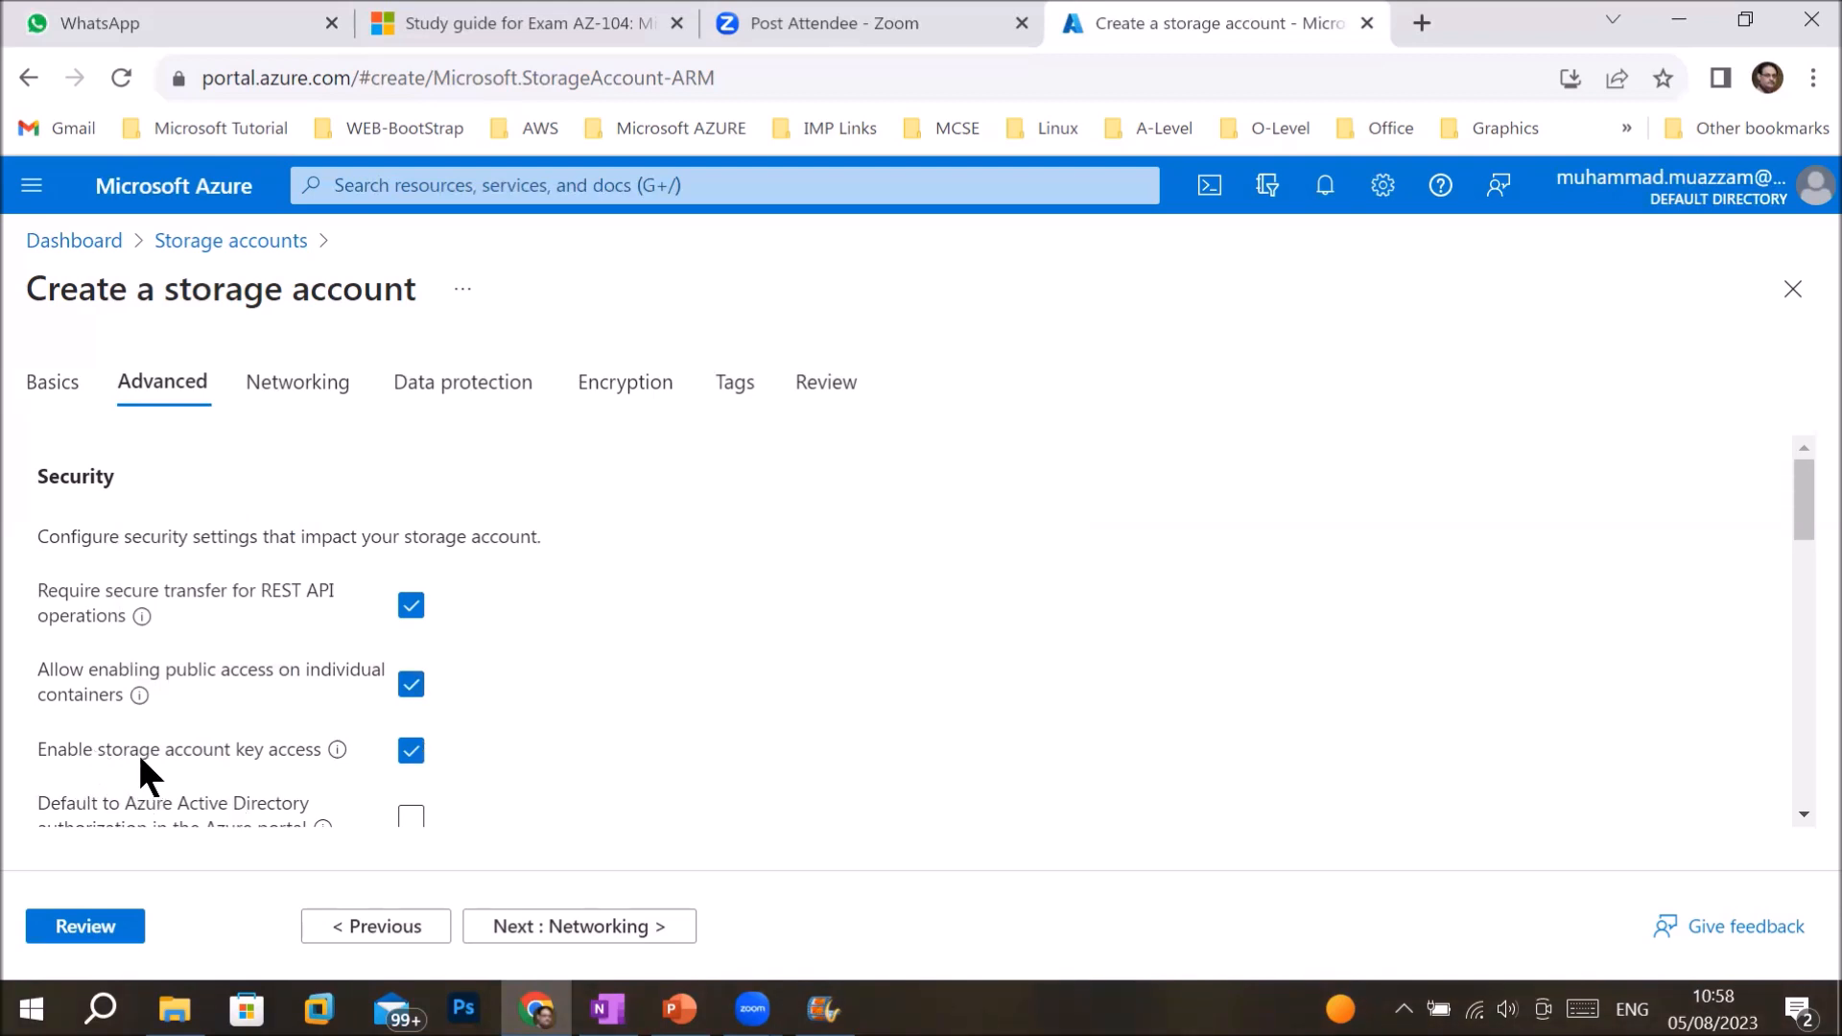
pyautogui.moveTo(339, 752)
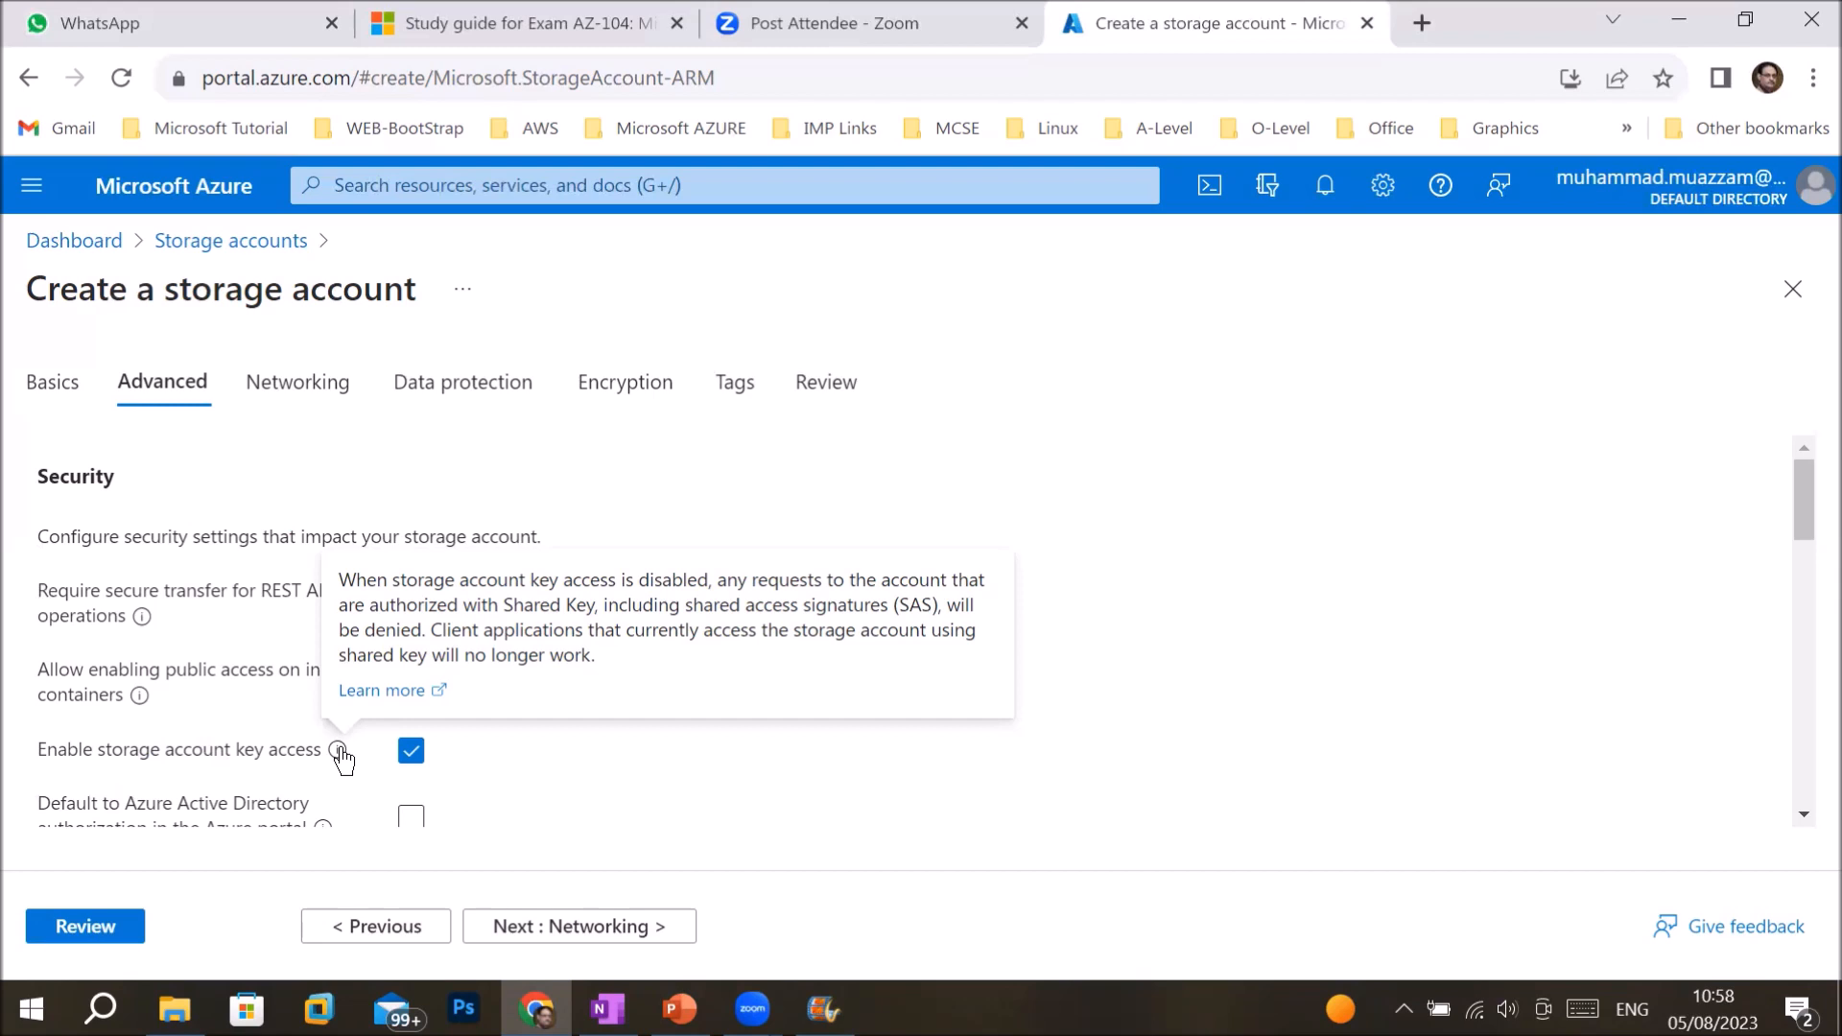
pyautogui.scroll(-3, 343, 760)
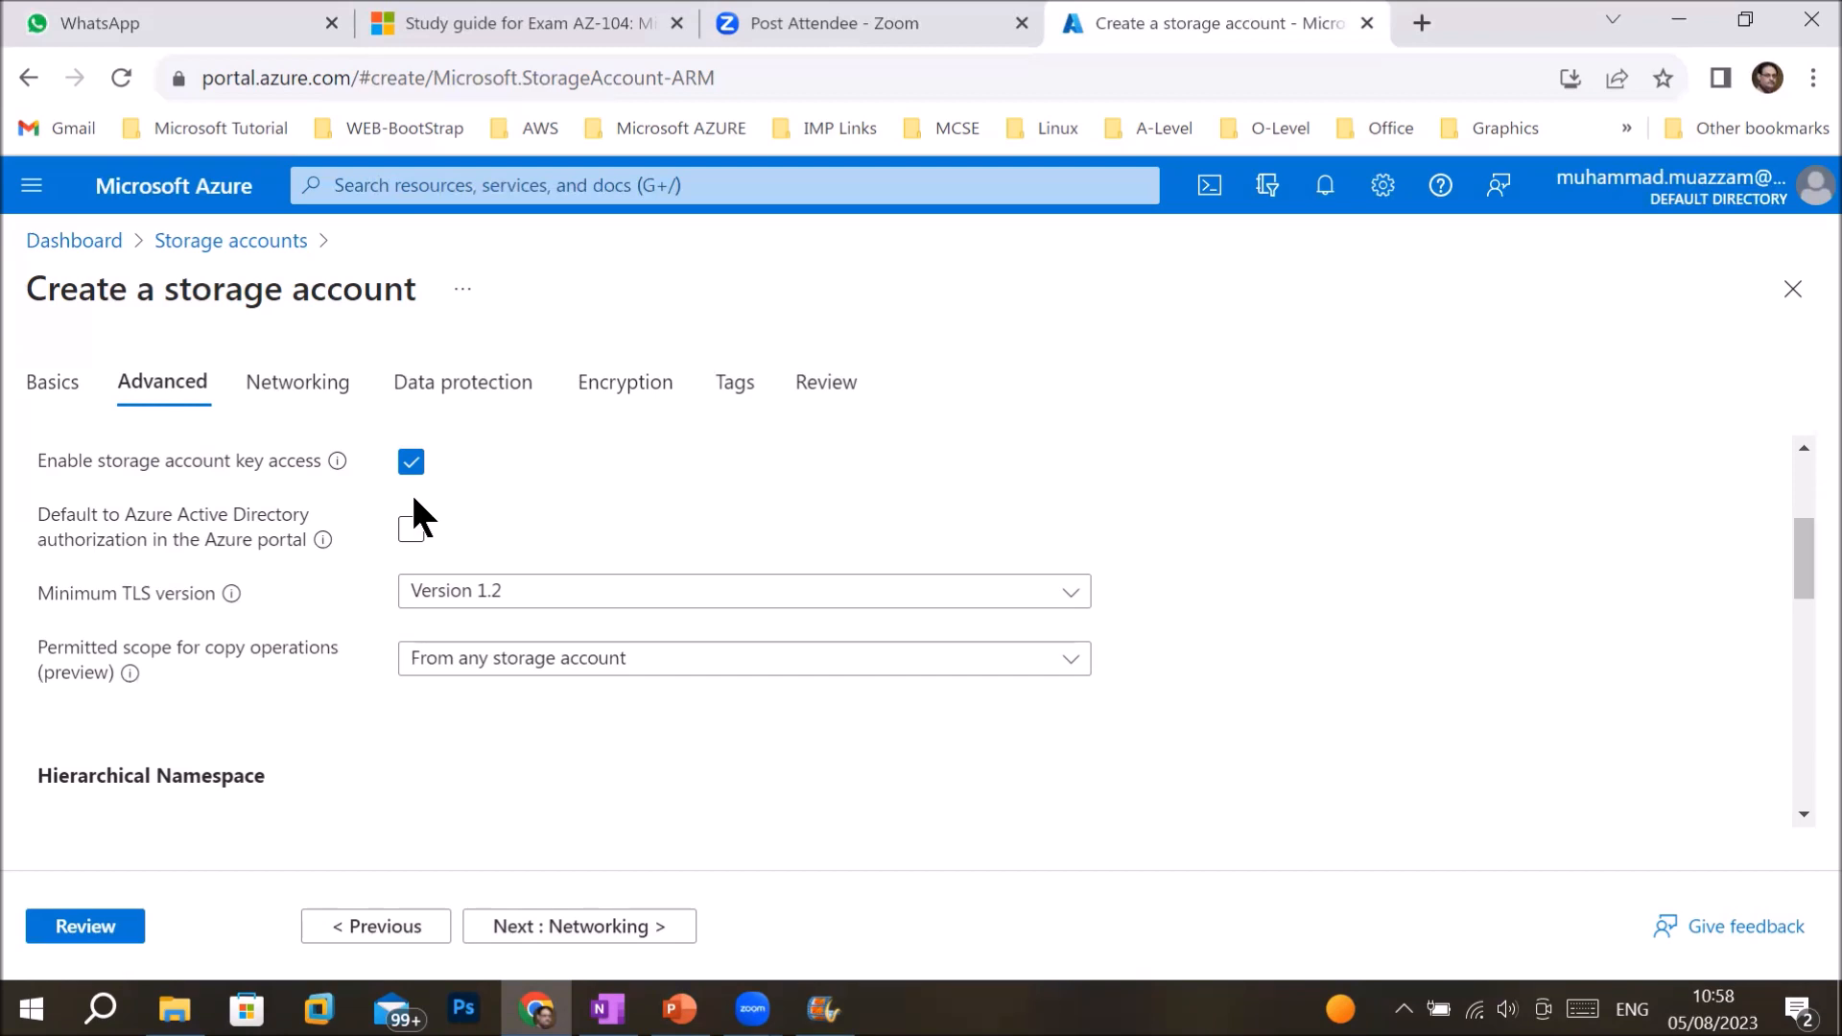
pyautogui.moveTo(234, 603)
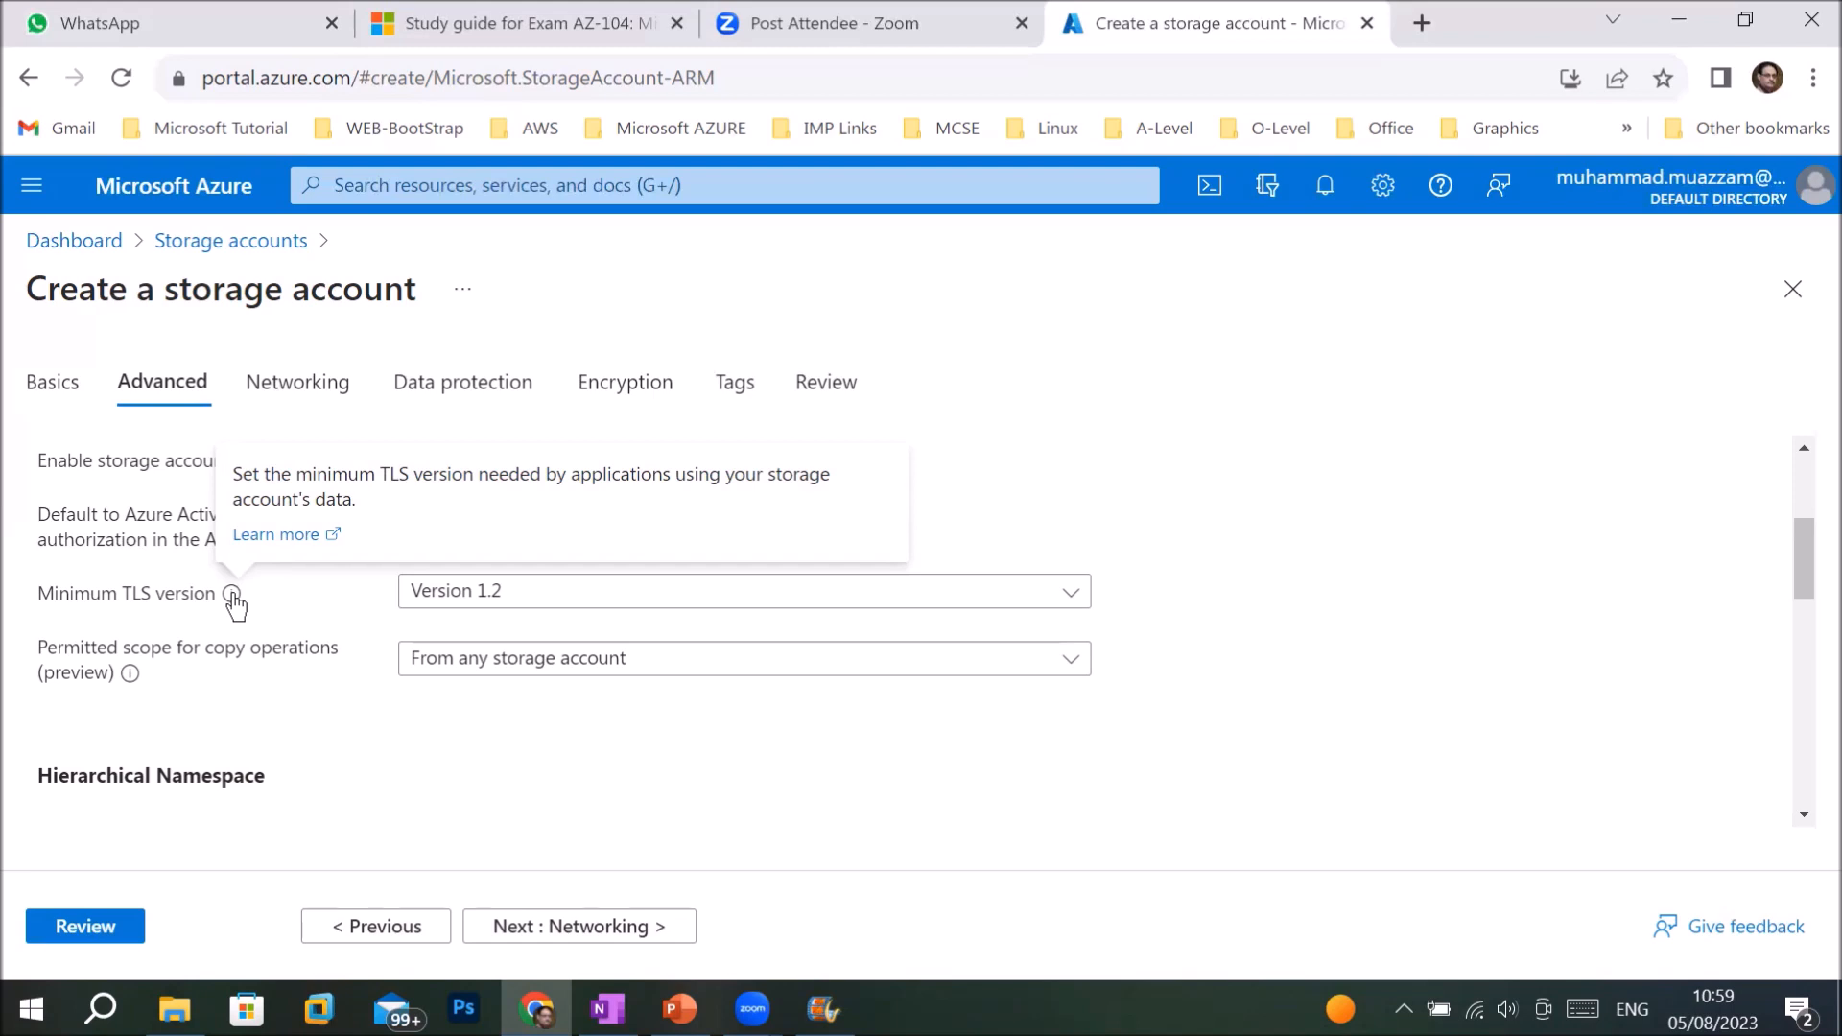
pyautogui.scroll(3, 514, 617)
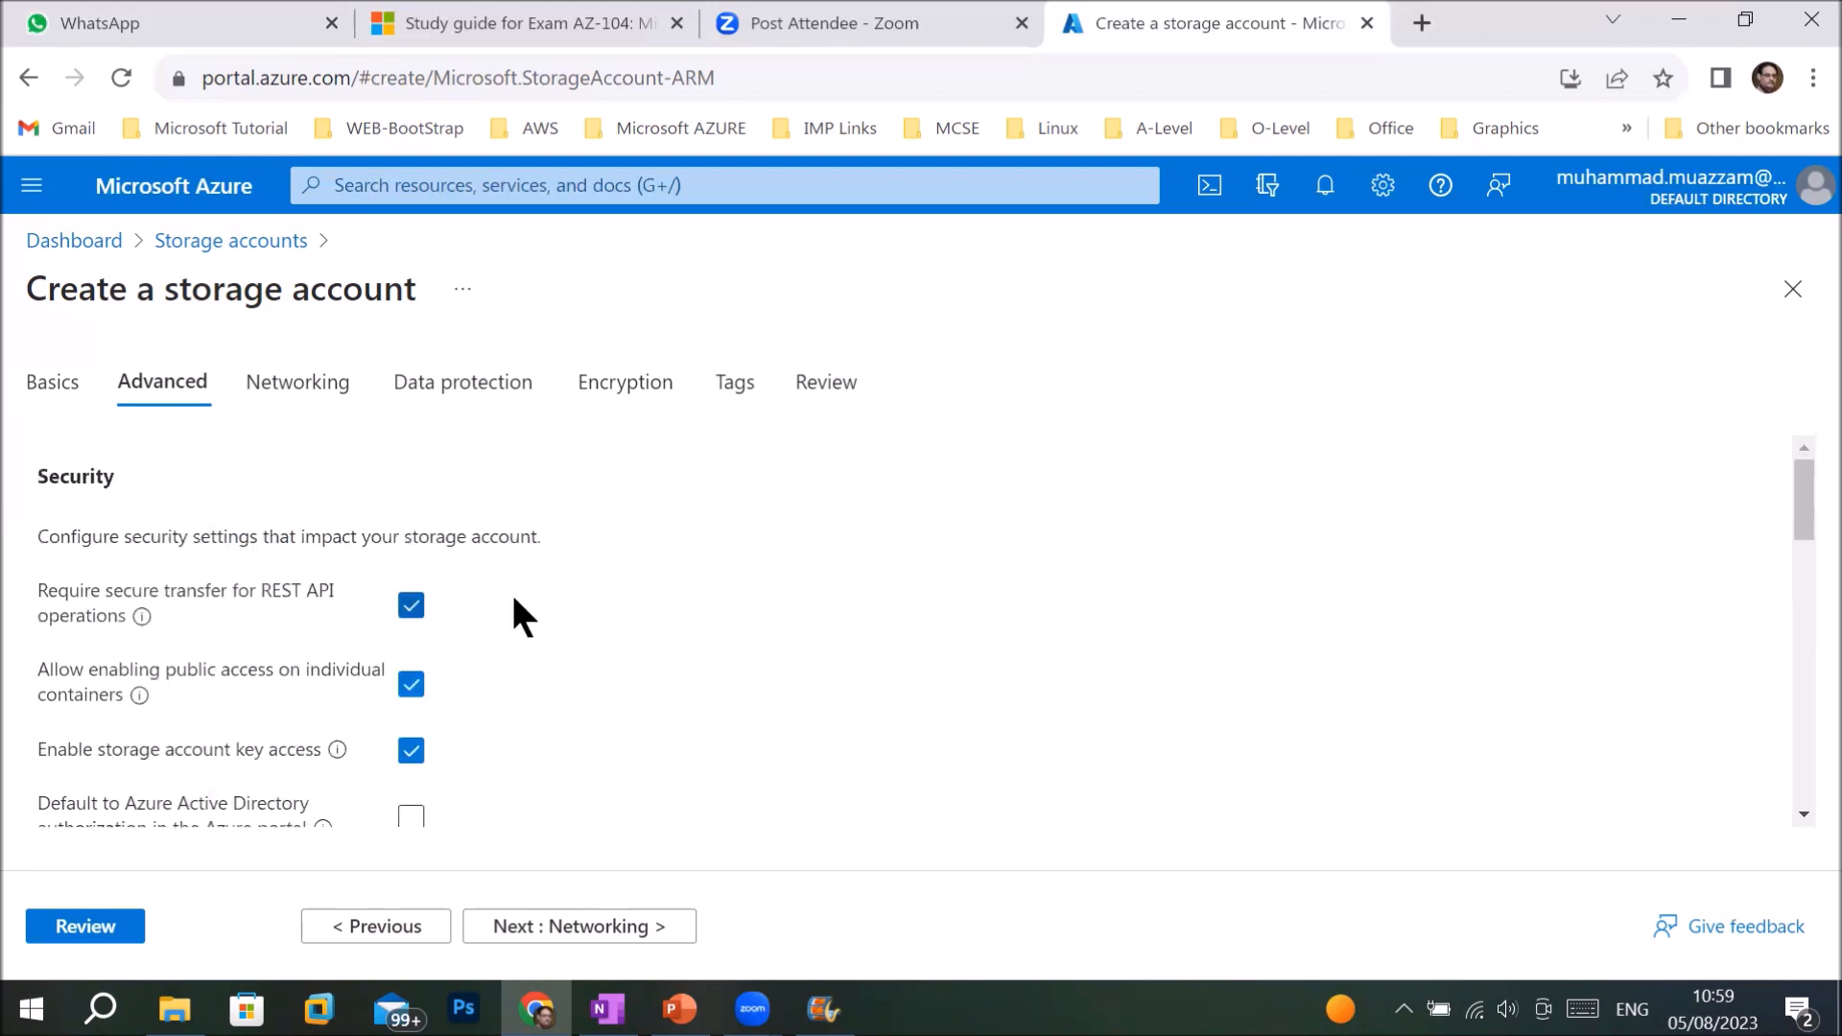
pyautogui.scroll(-10, 374, 693)
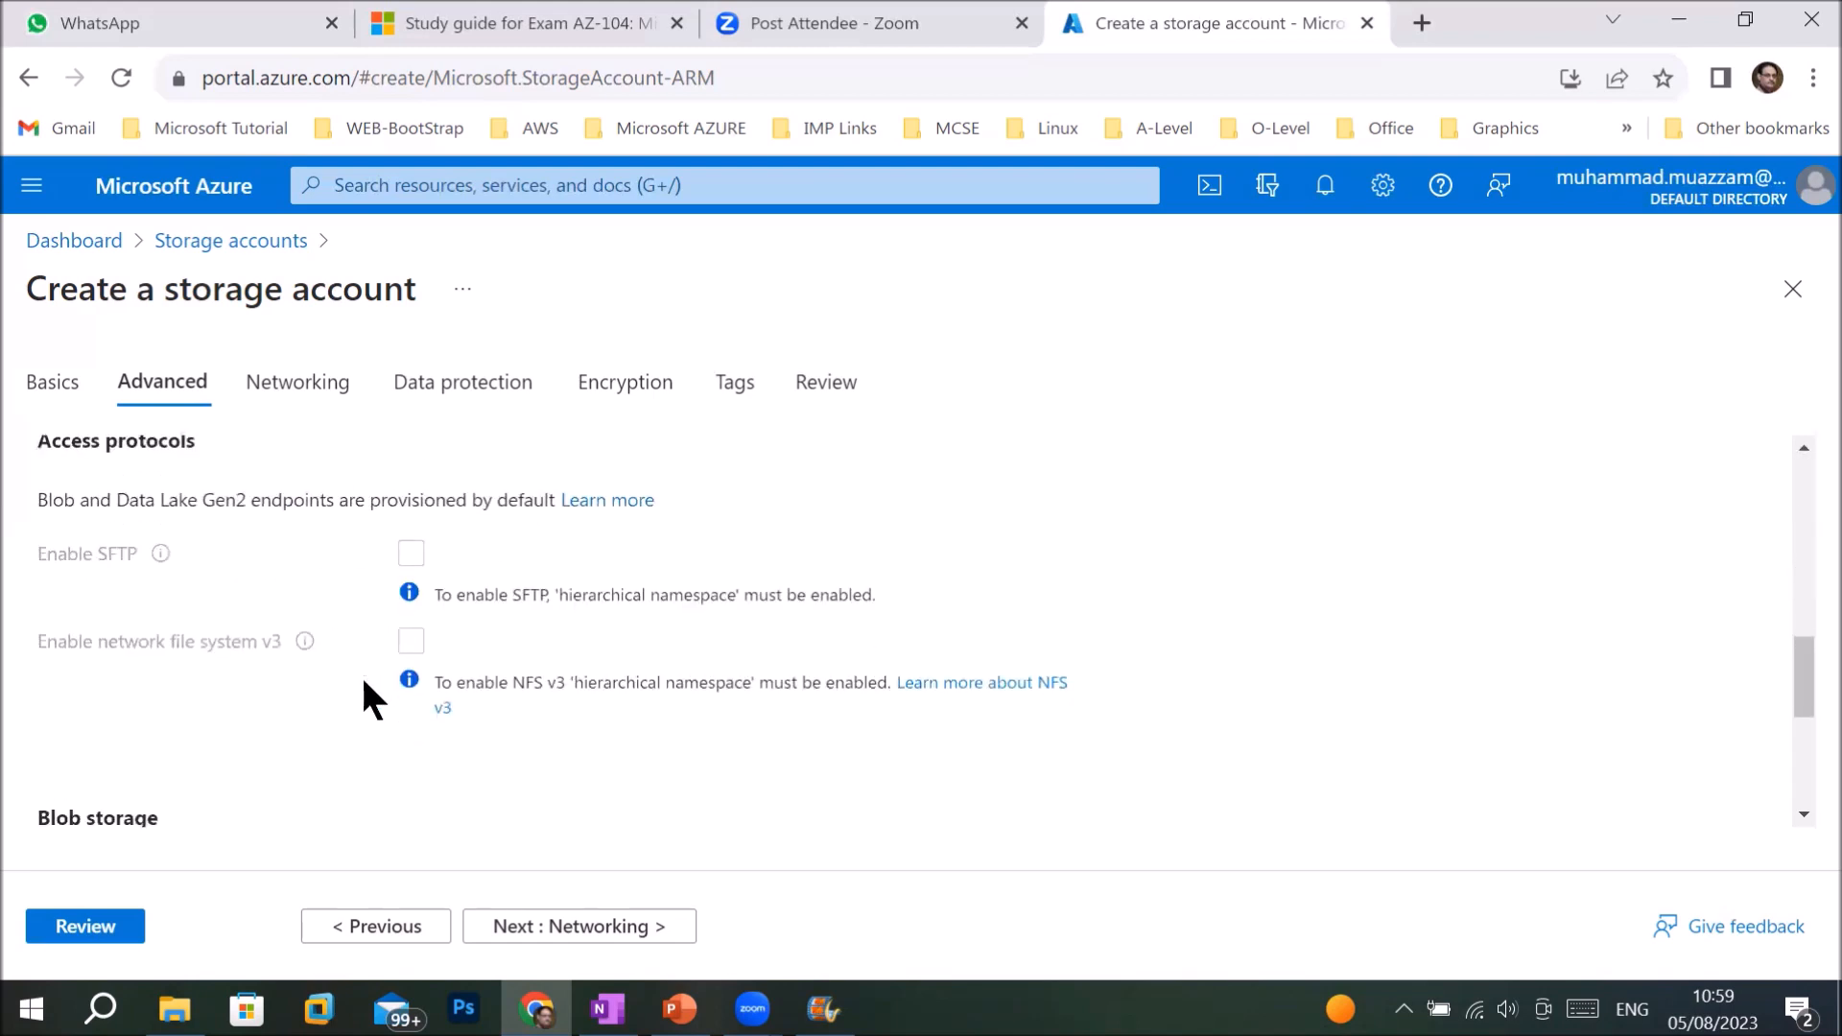
pyautogui.scroll(-4, 365, 683)
pyautogui.scroll(5, 365, 684)
pyautogui.scroll(5, 364, 683)
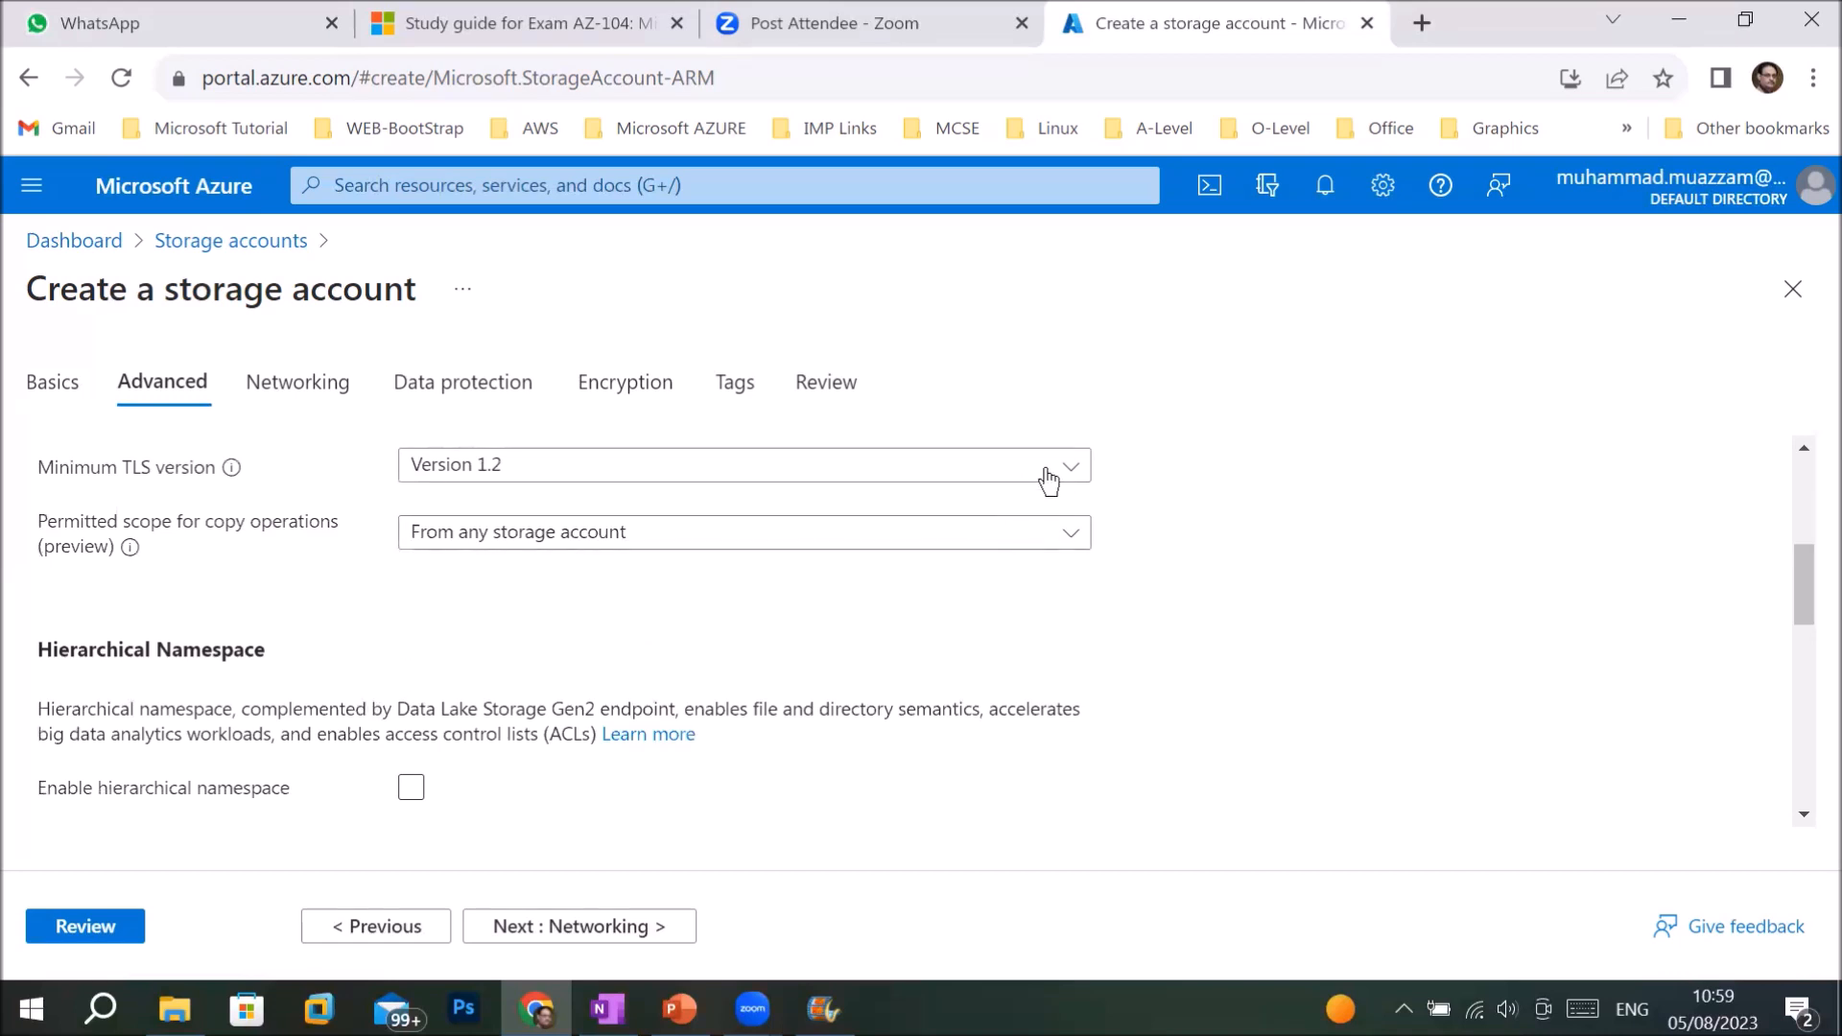
# - Keep the minimum TLS version at Version 1.2
pyautogui.click(1087, 474)
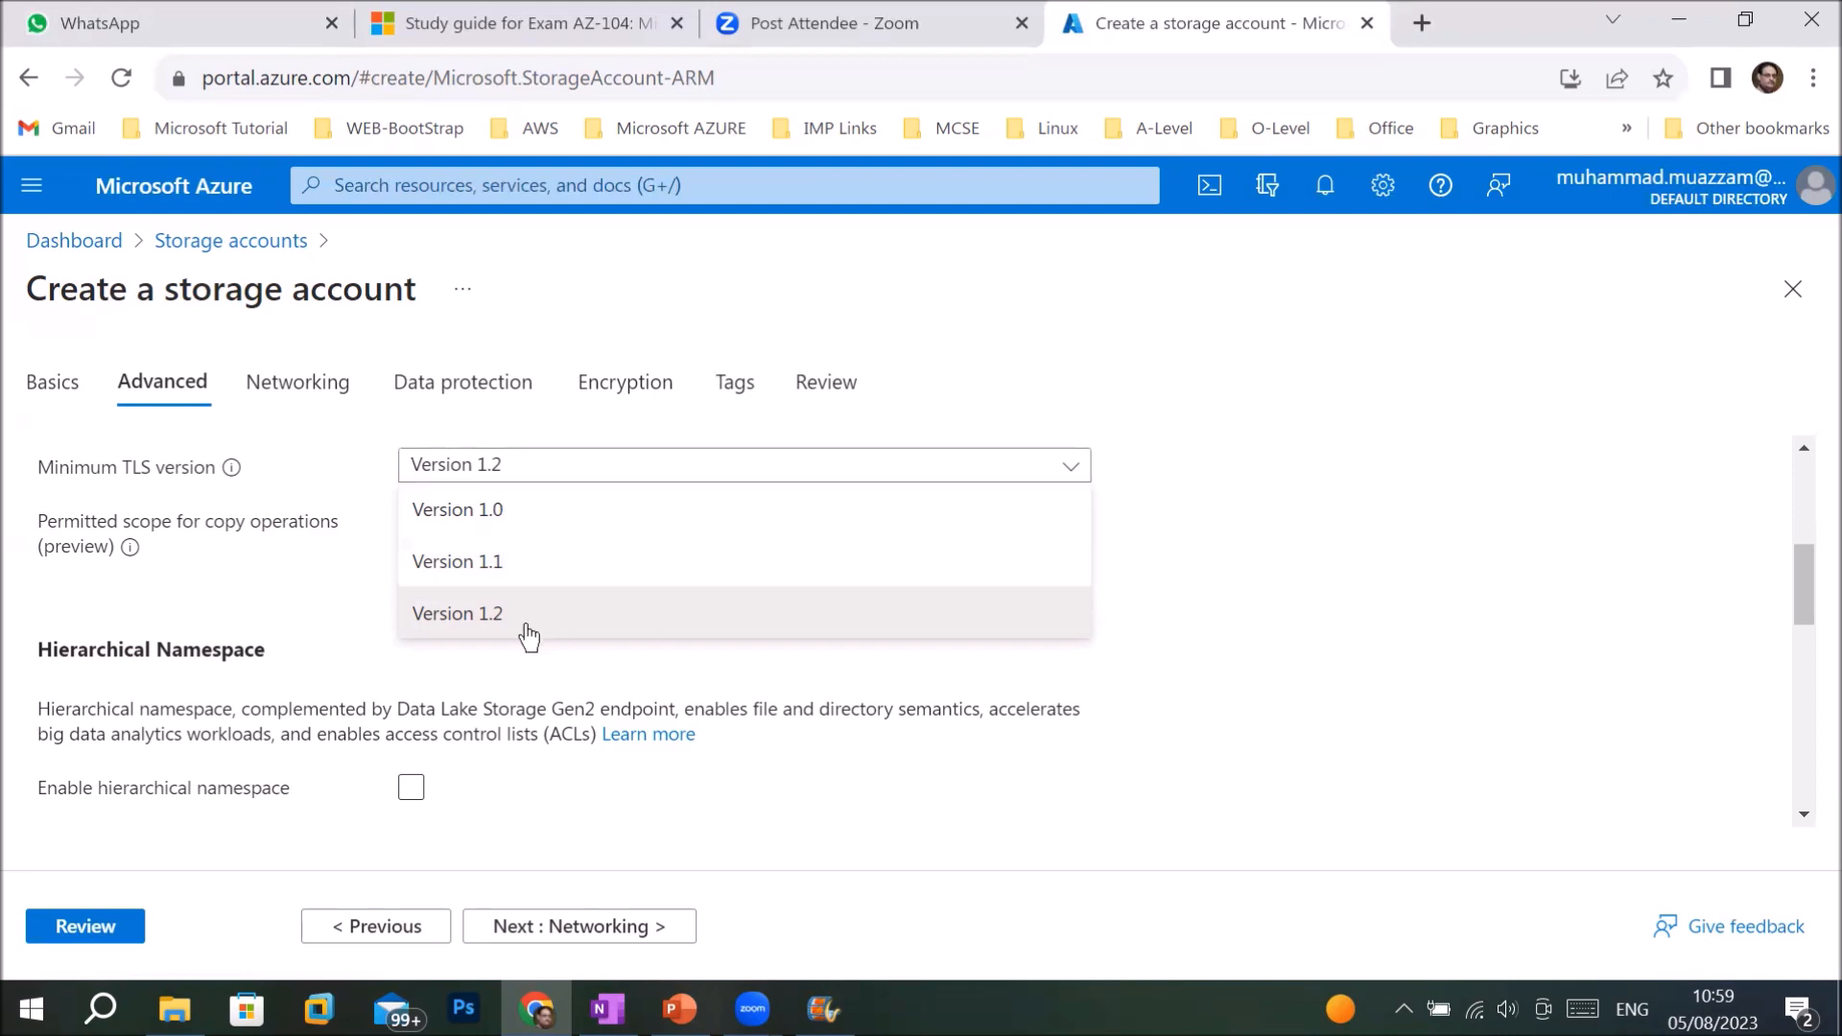
pyautogui.click(476, 619)
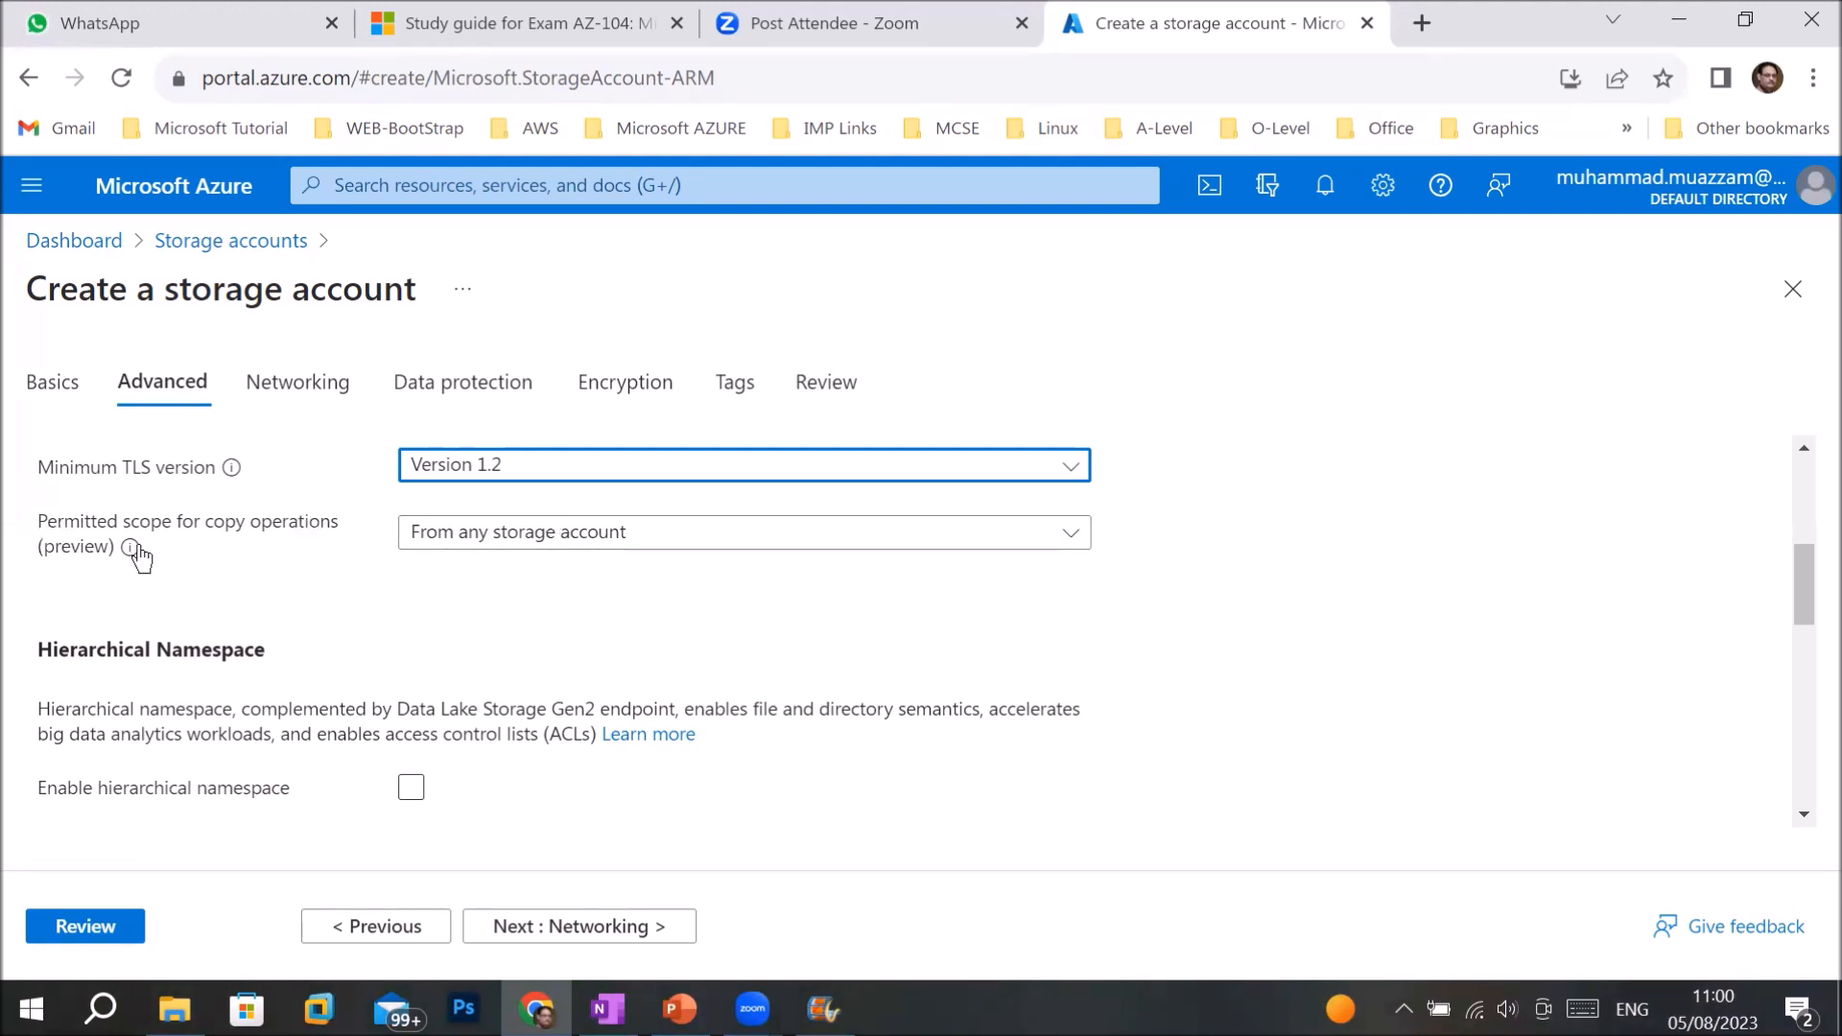
# - Show the choices for Permitted scope for copy operations
pyautogui.moveTo(129, 551)
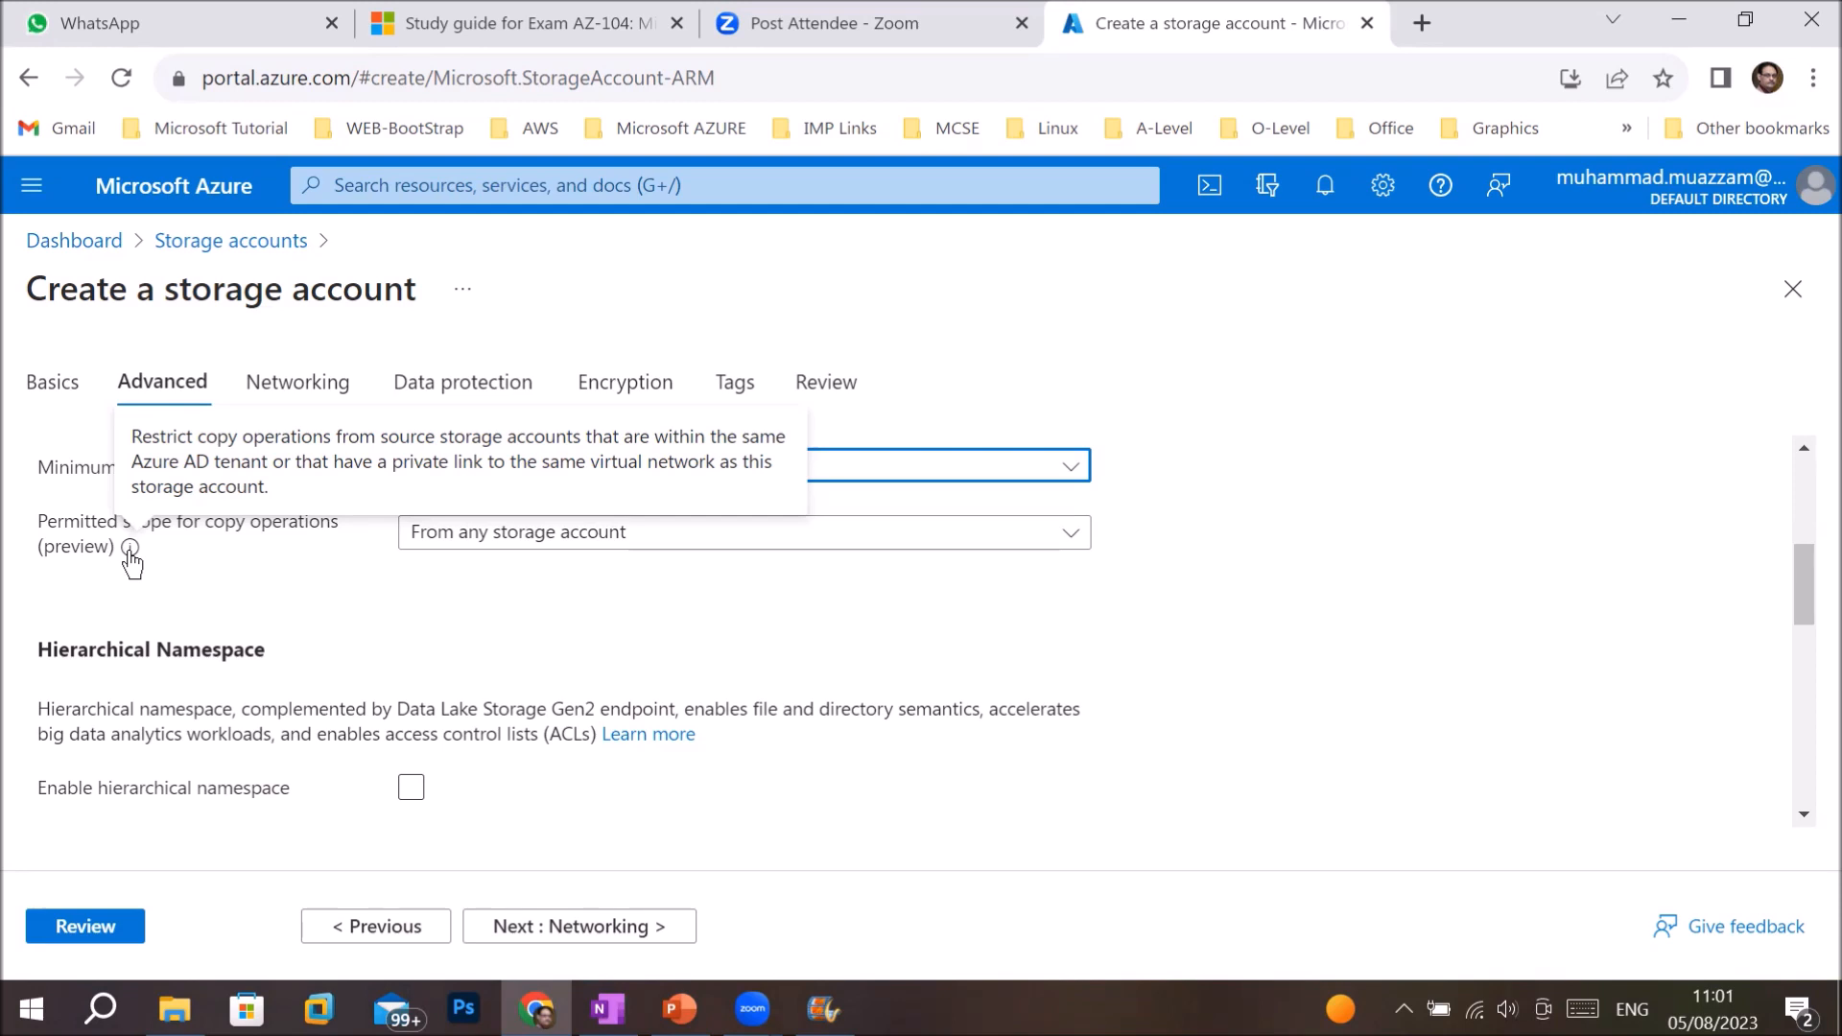
pyautogui.click(1080, 540)
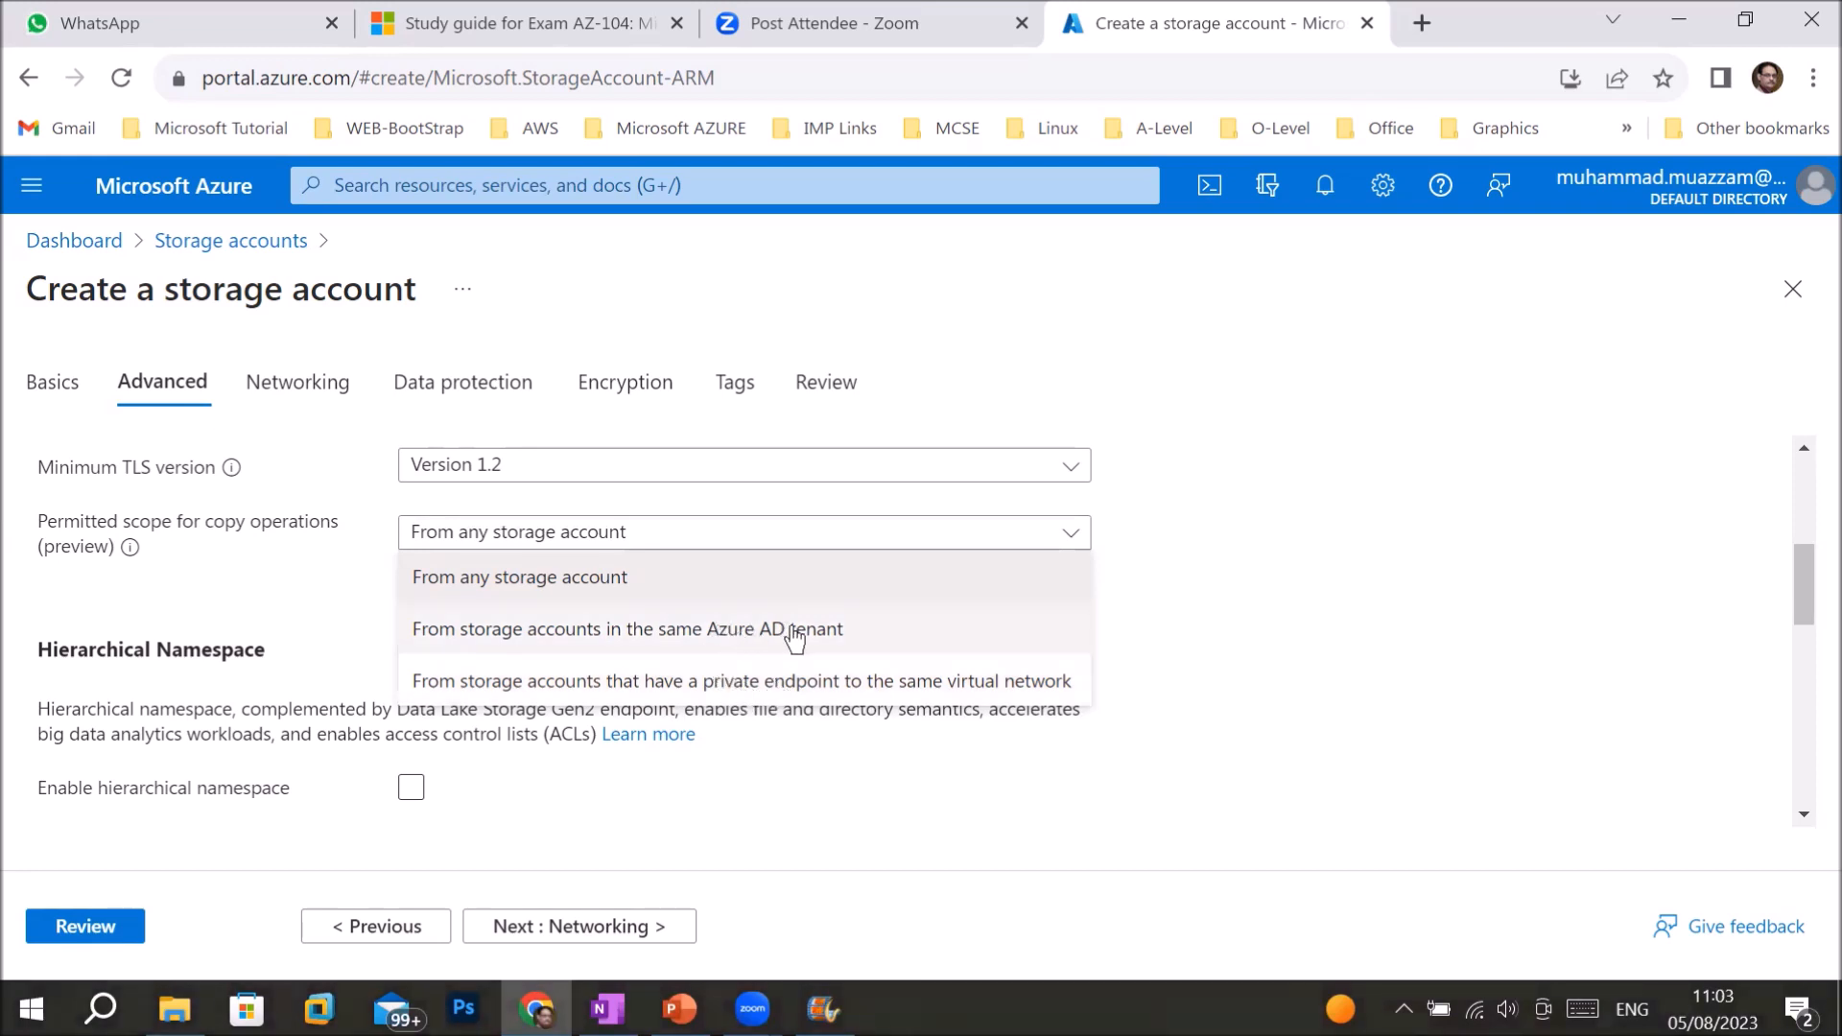
# - Choose 'From any storage account' as the copy scope and scroll to Access protocols
pyautogui.click(576, 580)
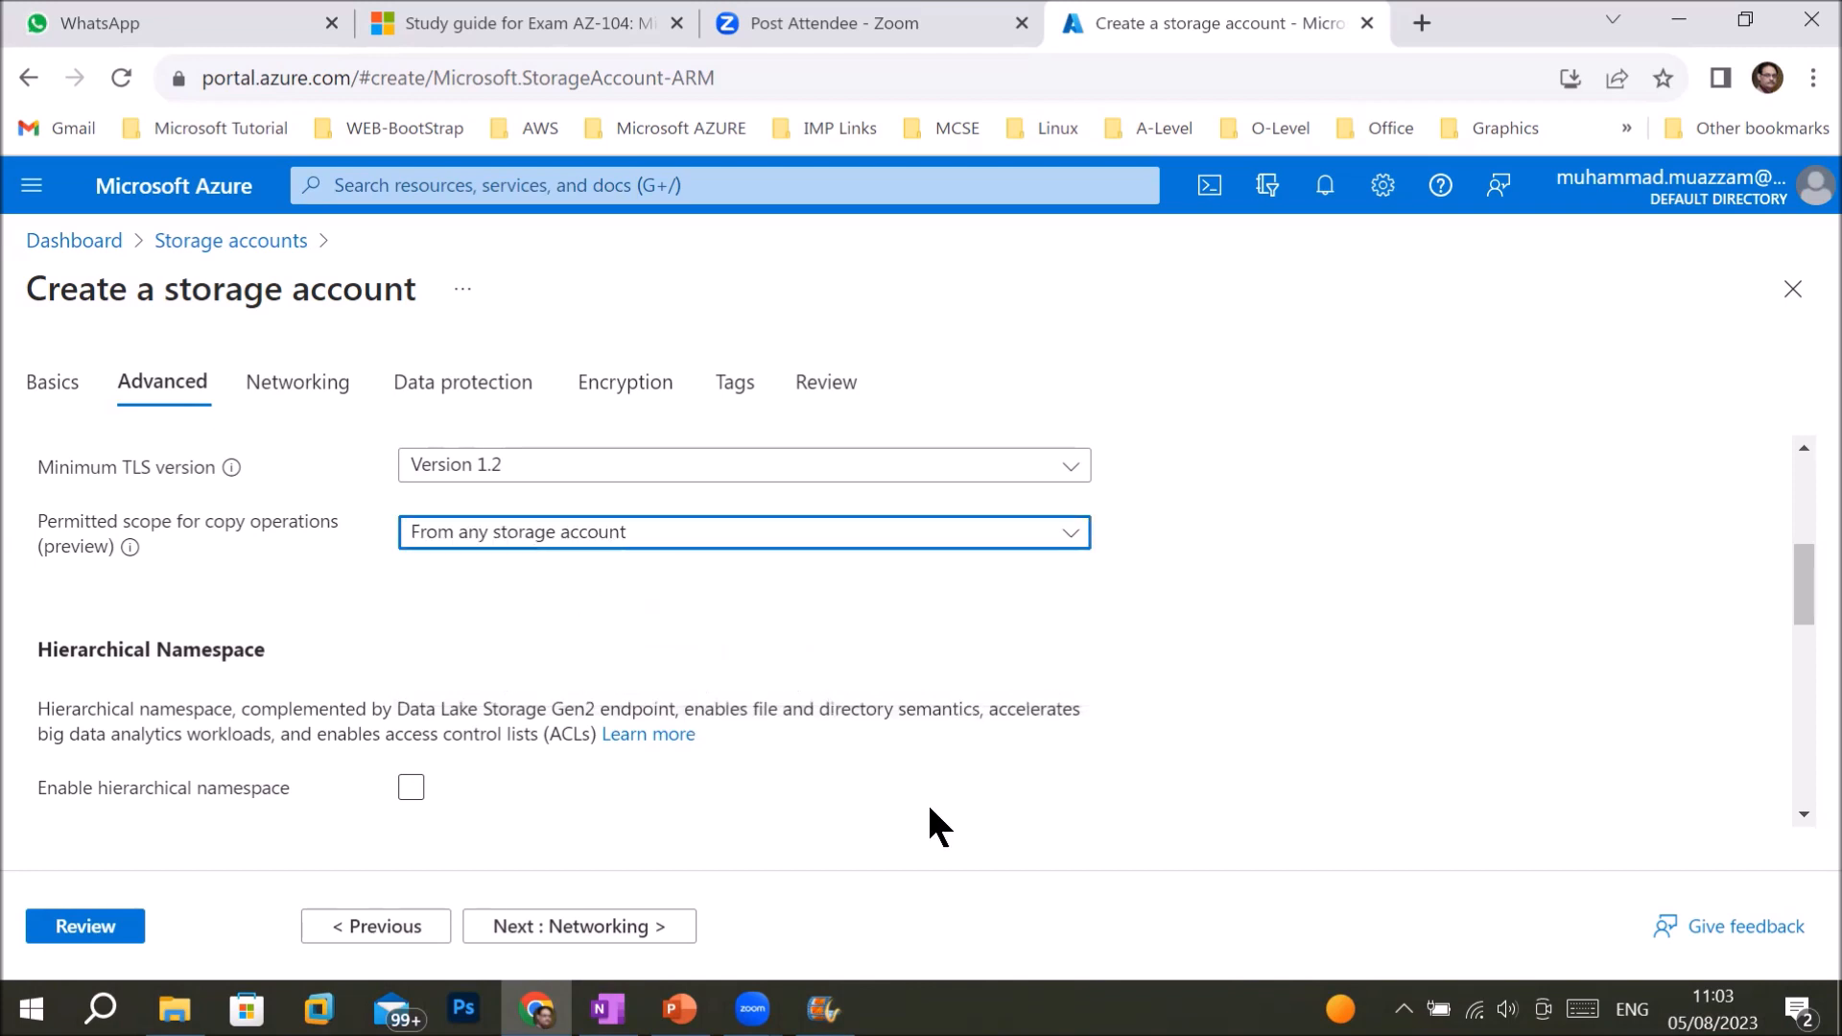
pyautogui.scroll(-1, 935, 825)
pyautogui.scroll(-3, 935, 825)
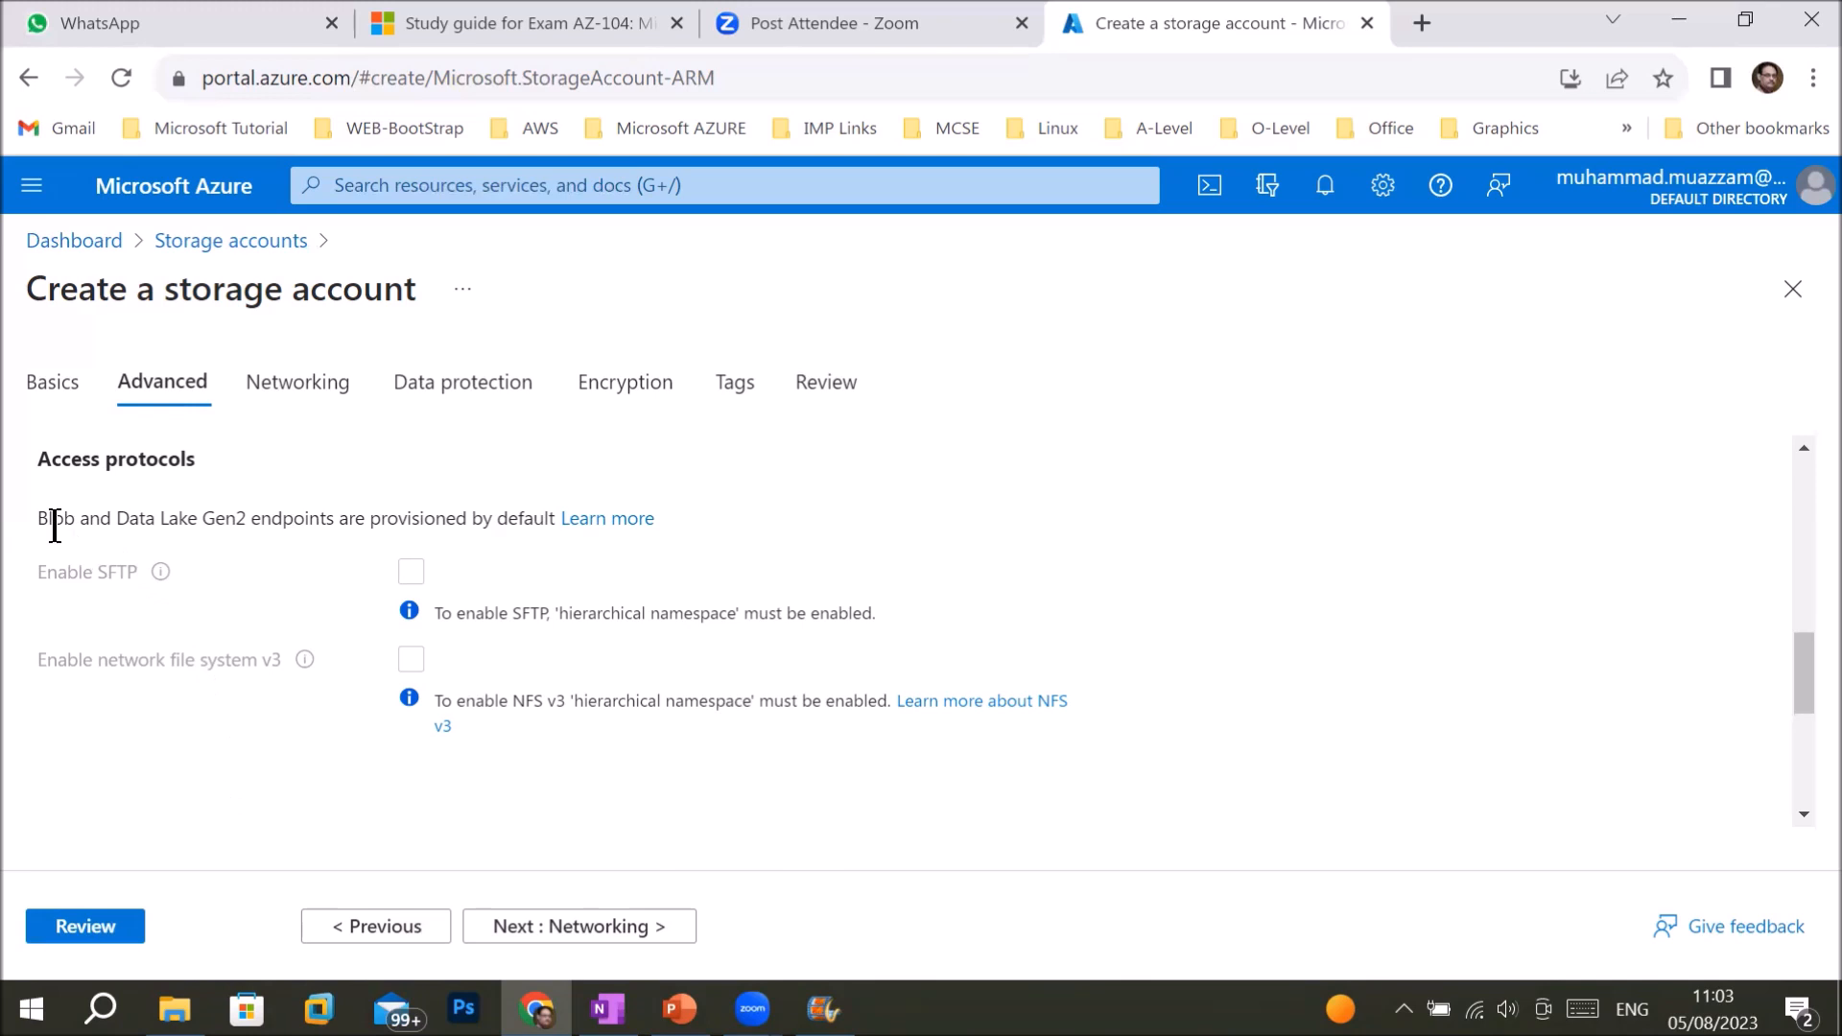
# - Highlight 'Data Lake Gen2 endpoints' and advance to the Networking tab
pyautogui.moveTo(117, 518); pyautogui.dragTo(331, 518)
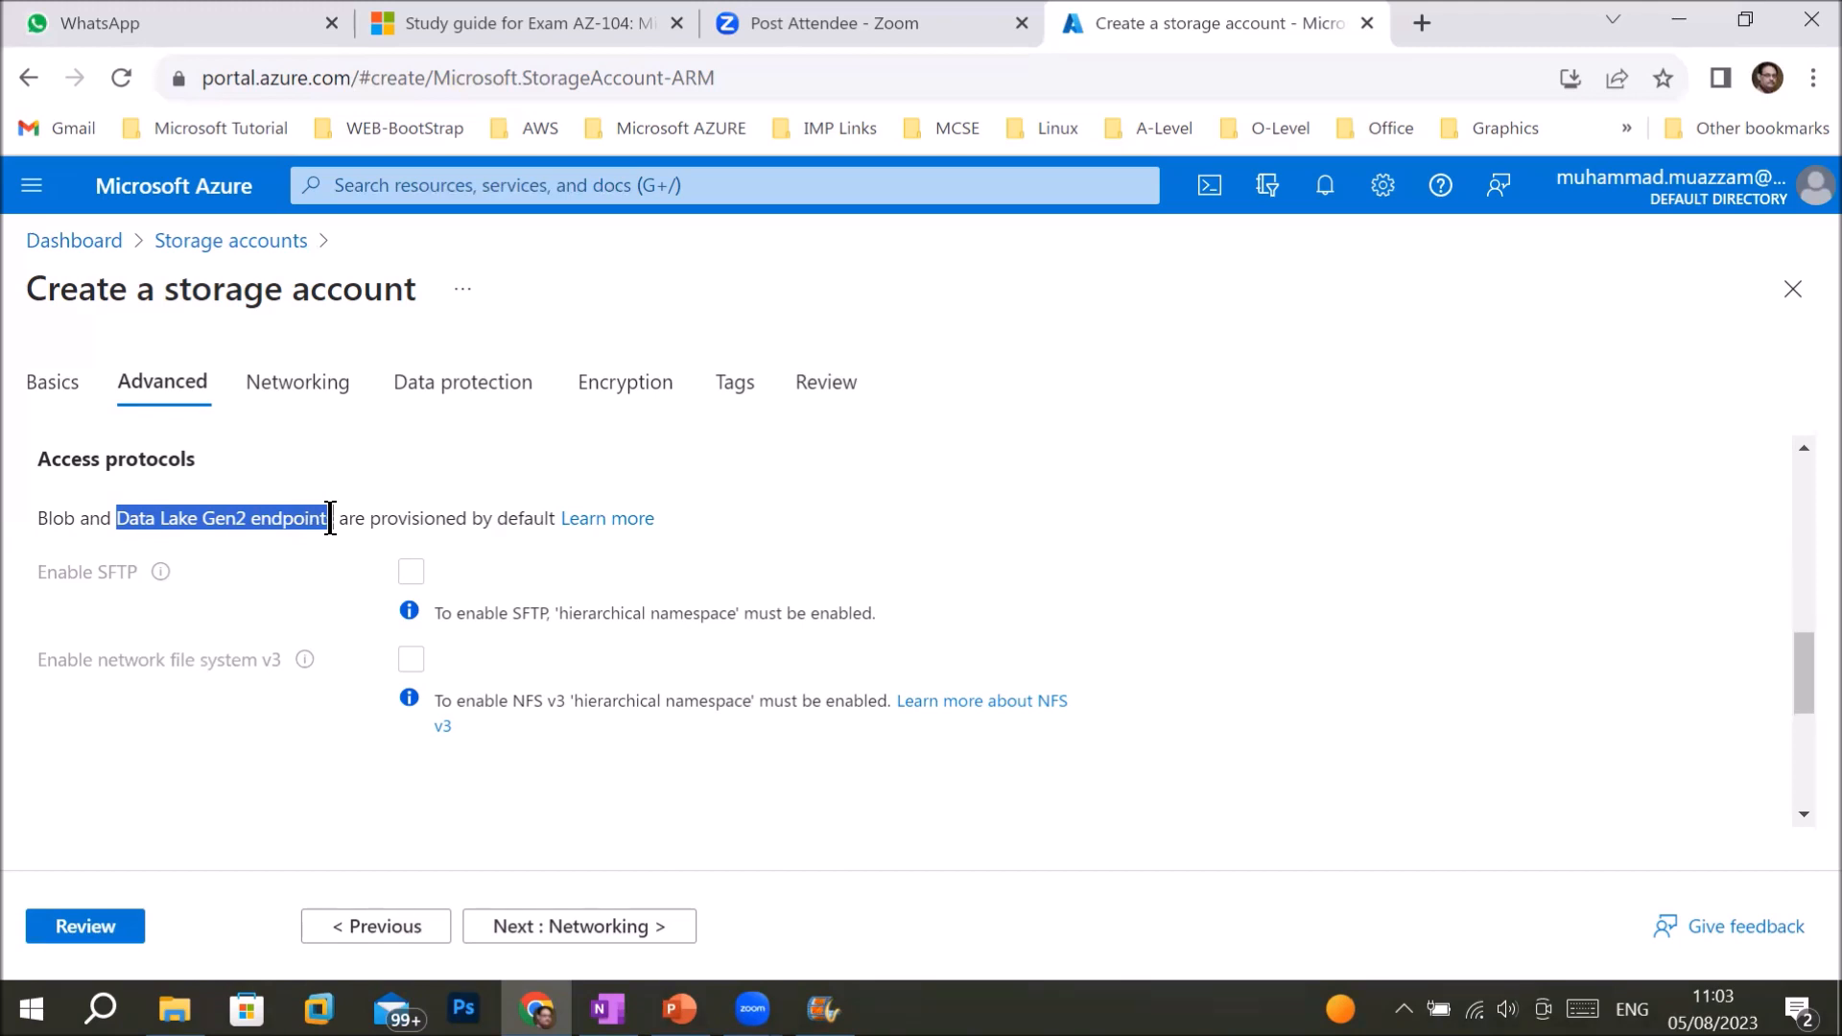
pyautogui.moveTo(330, 518); pyautogui.dragTo(335, 518)
pyautogui.click(559, 929)
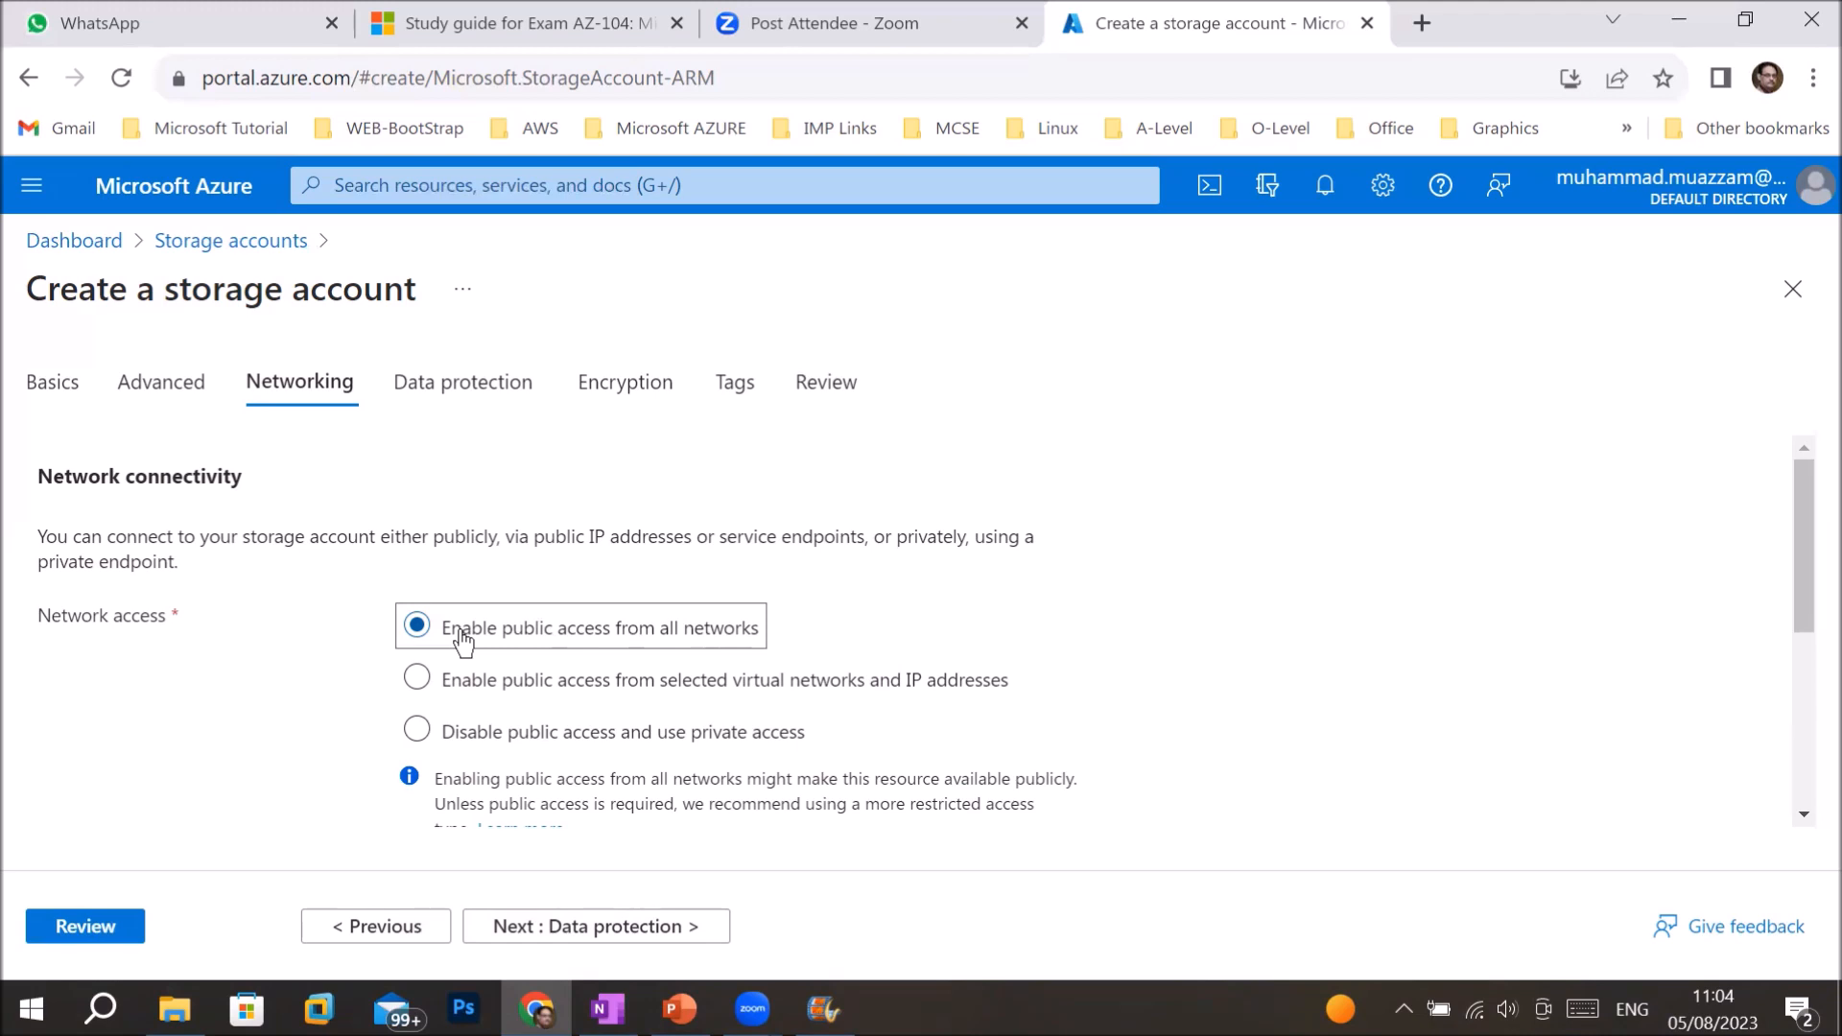
# - Select 'Enable public access from selected virtual networks and IP addresses'
pyautogui.click(427, 689)
pyautogui.scroll(-2, 1021, 758)
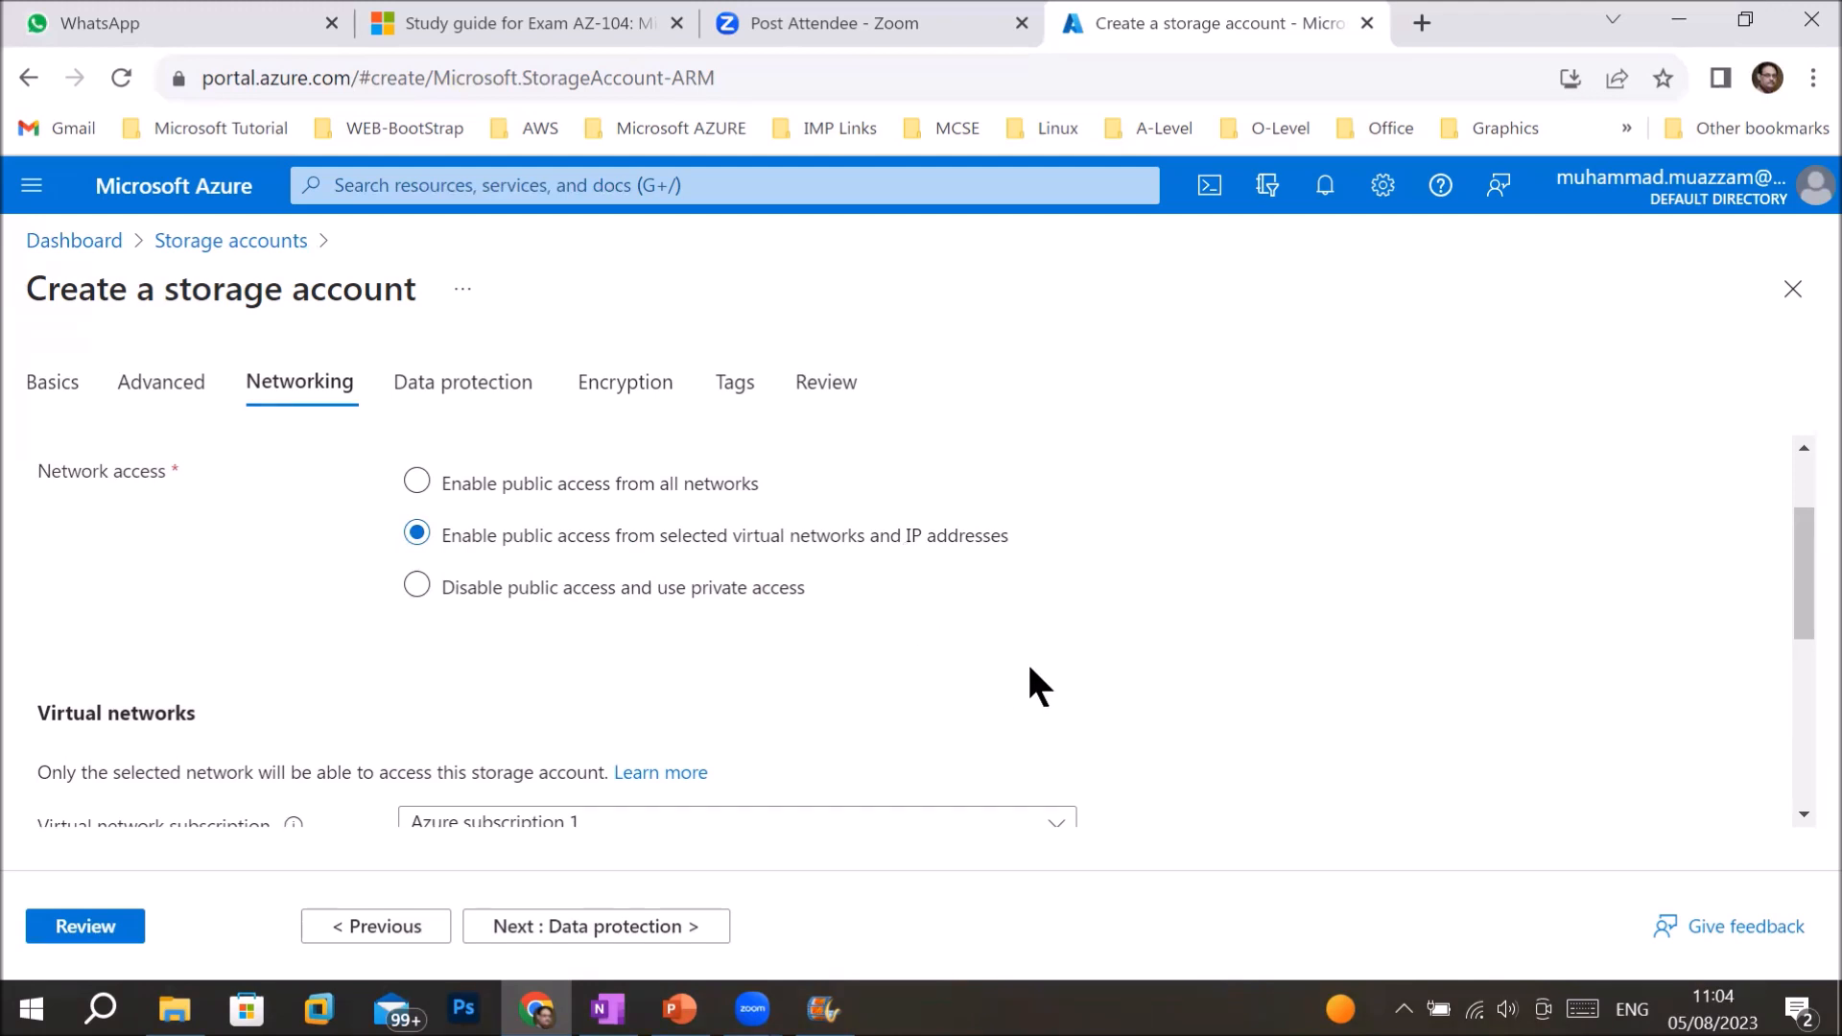
# - Highlight the Virtual networks heading and the sentence about which network gets access
pyautogui.scroll(-3, 1029, 687)
pyautogui.scroll(1, 648, 544)
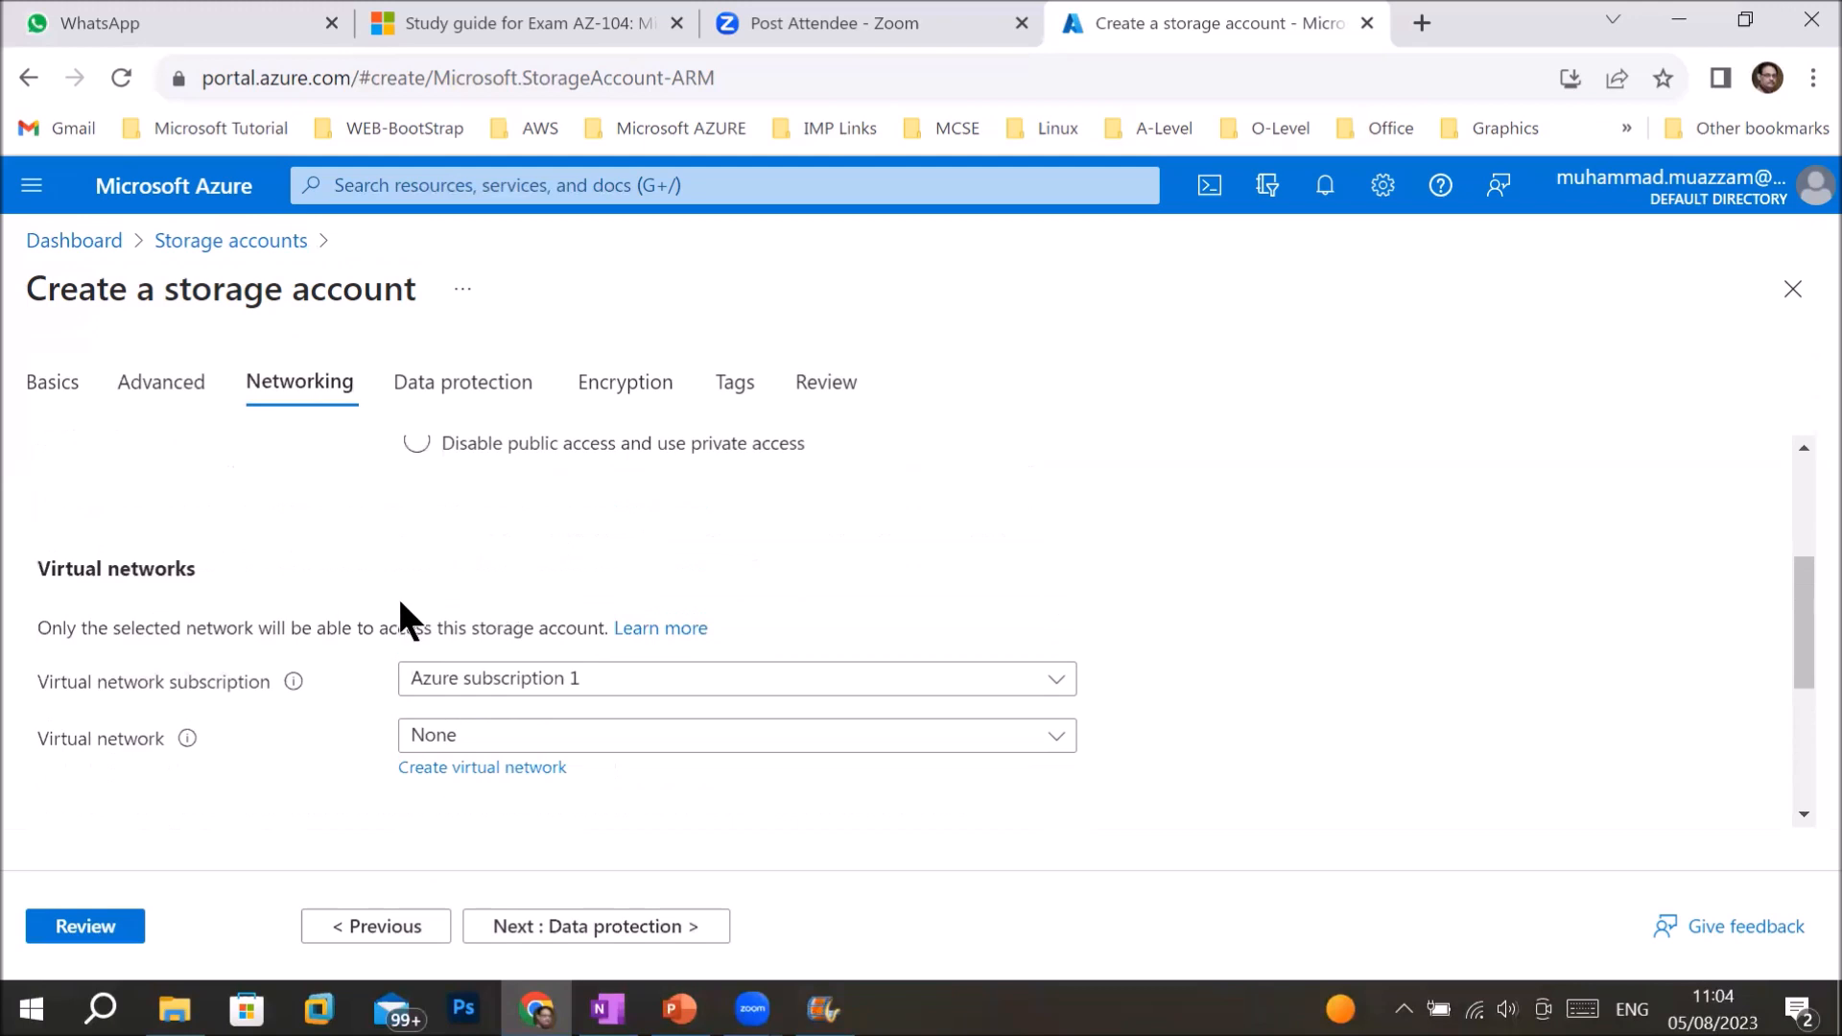
pyautogui.moveTo(49, 568); pyautogui.dragTo(195, 571)
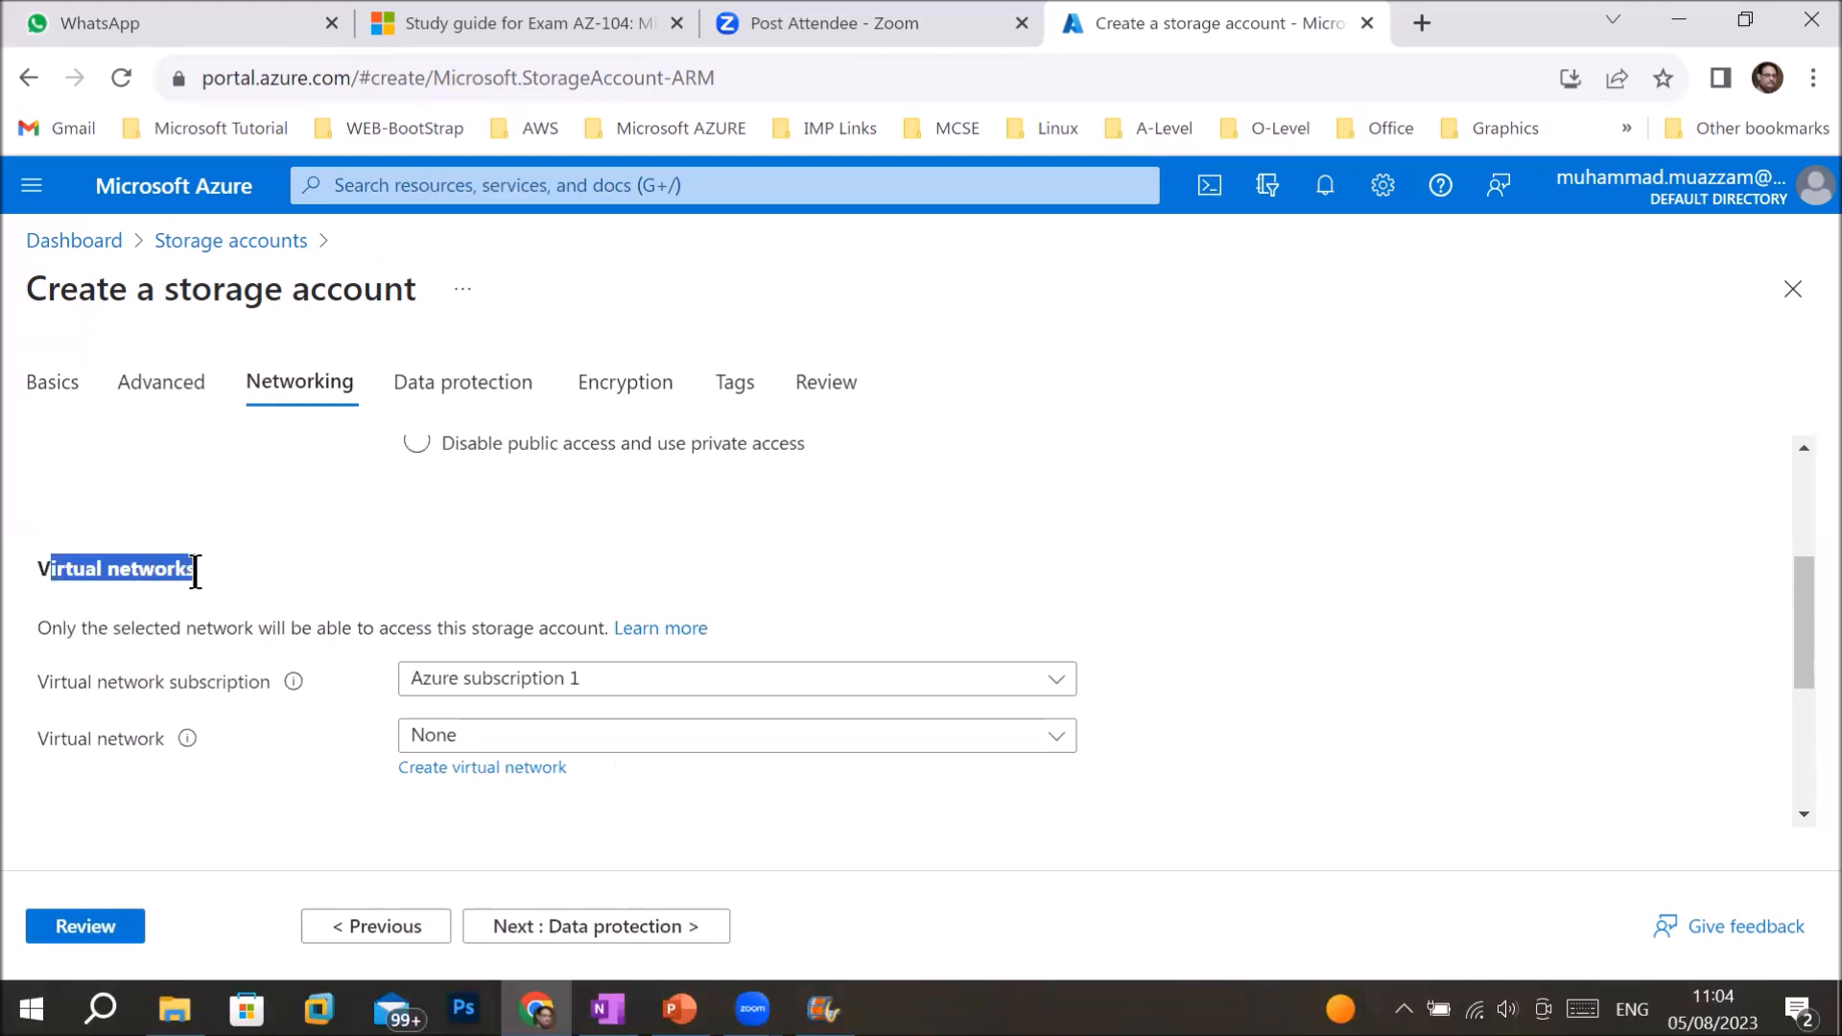
pyautogui.moveTo(108, 628); pyautogui.dragTo(595, 629)
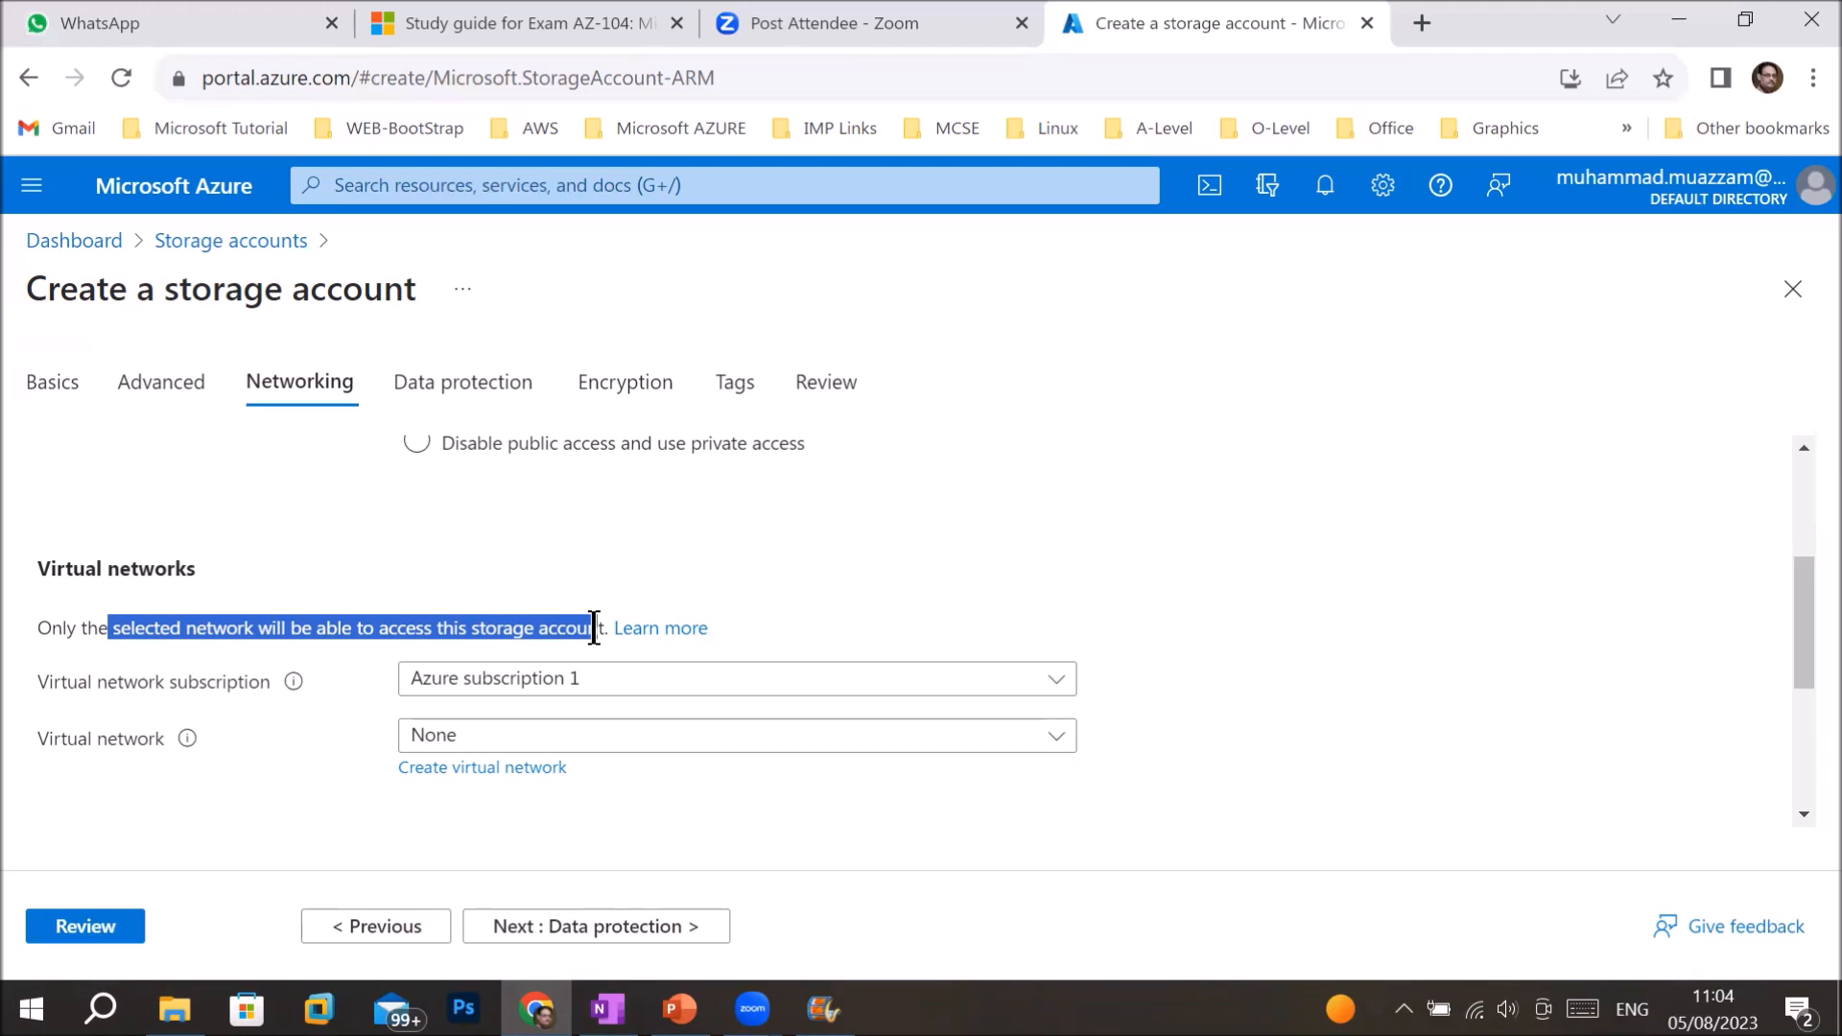
pyautogui.moveTo(595, 629); pyautogui.dragTo(602, 628)
# - Check the Virtual network list, keep None, and start a new virtual network
pyautogui.scroll(1, 647, 619)
pyautogui.scroll(-2, 648, 726)
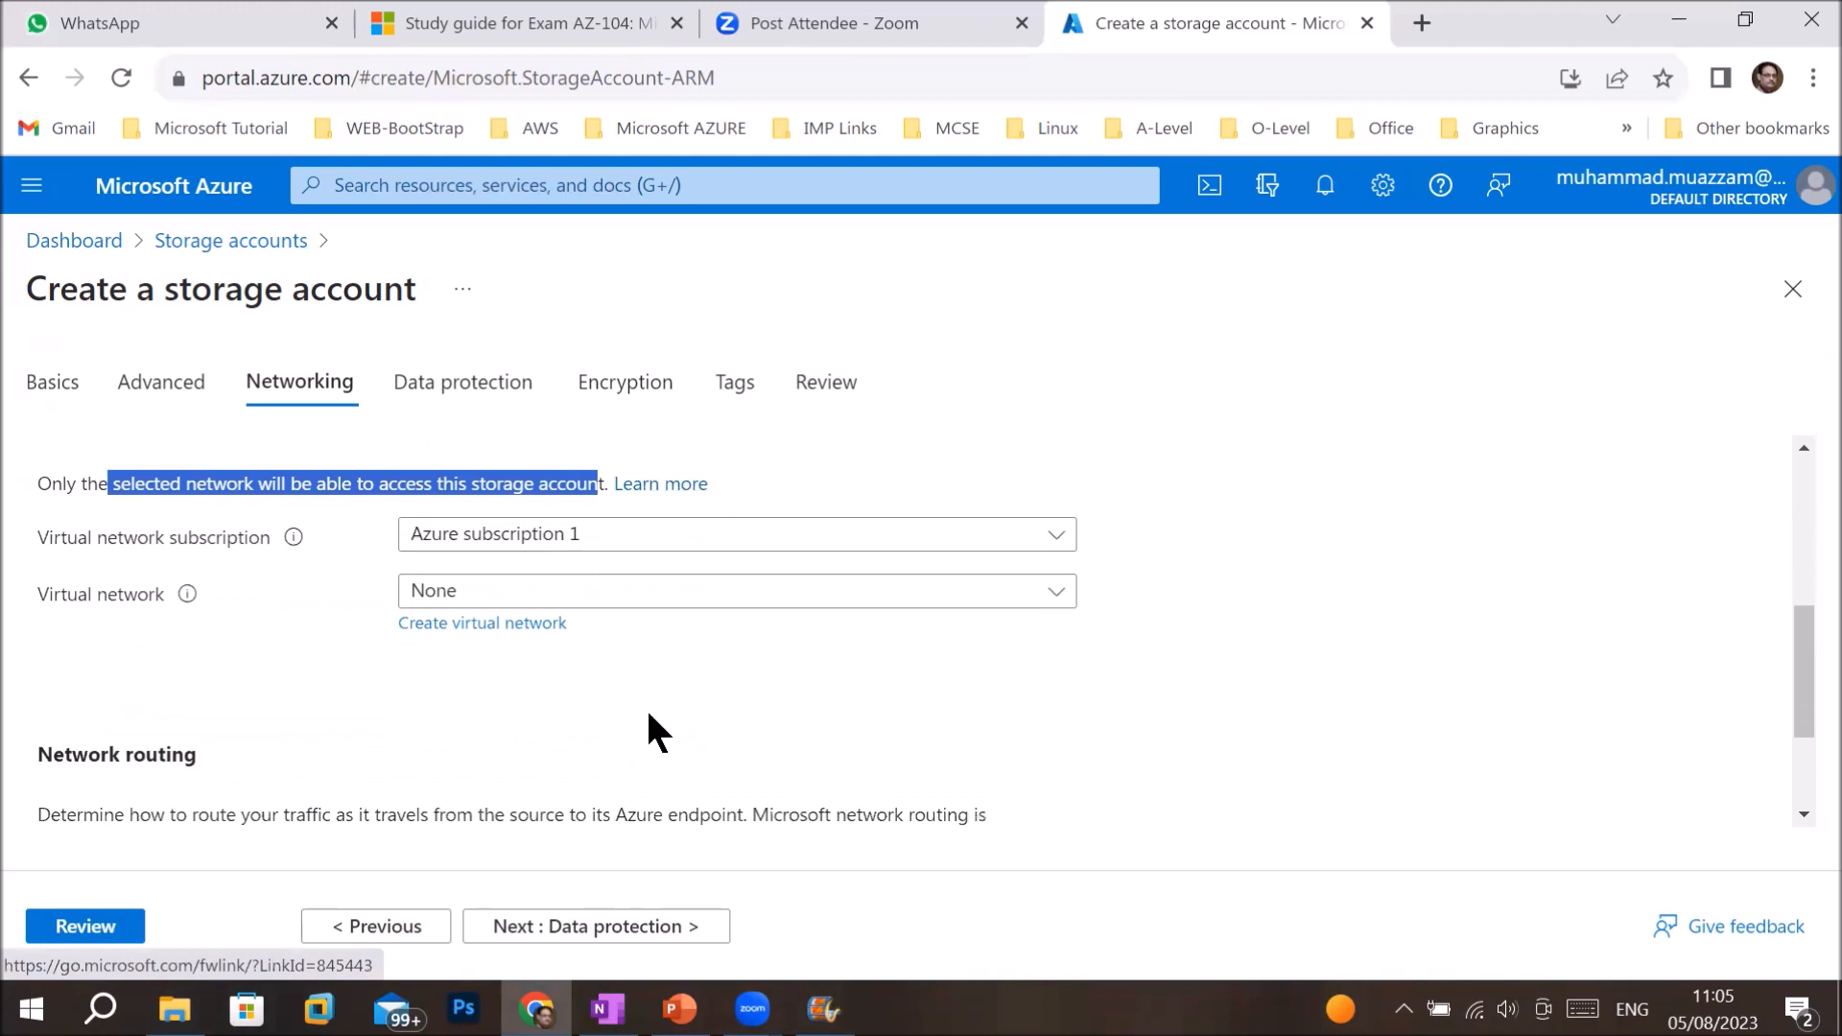
pyautogui.click(526, 596)
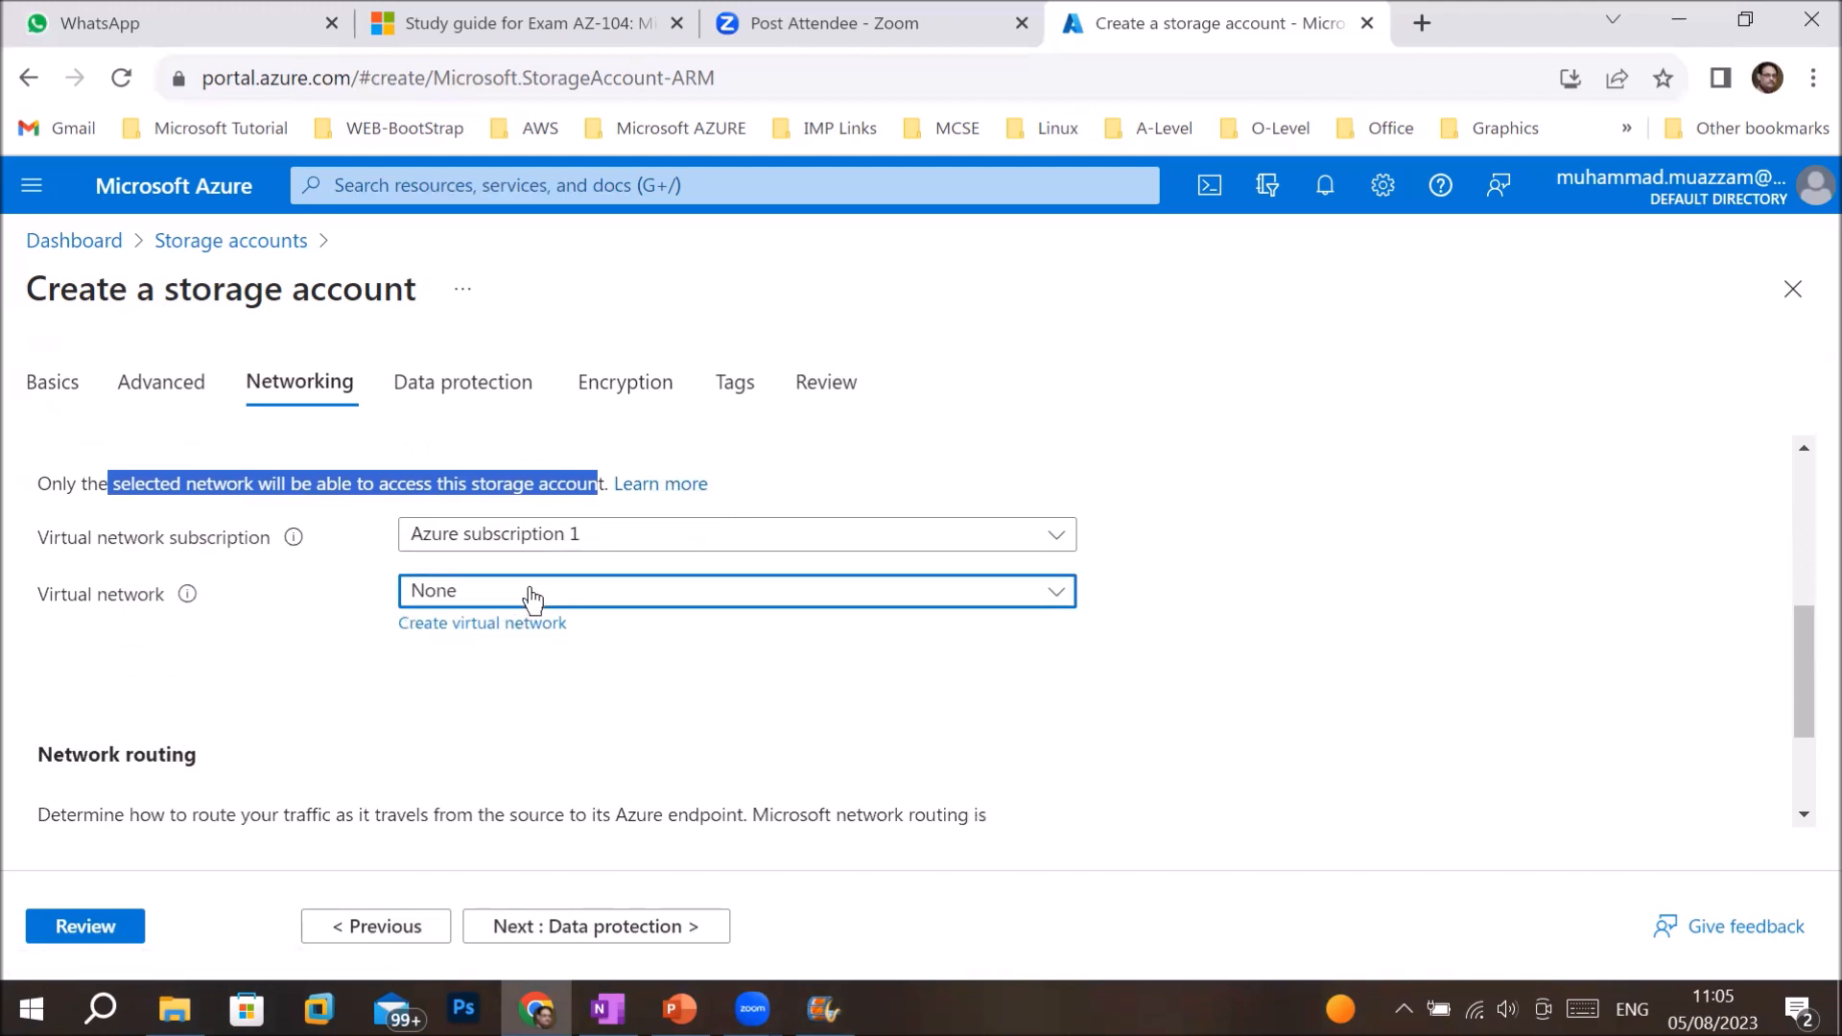
pyautogui.click(531, 597)
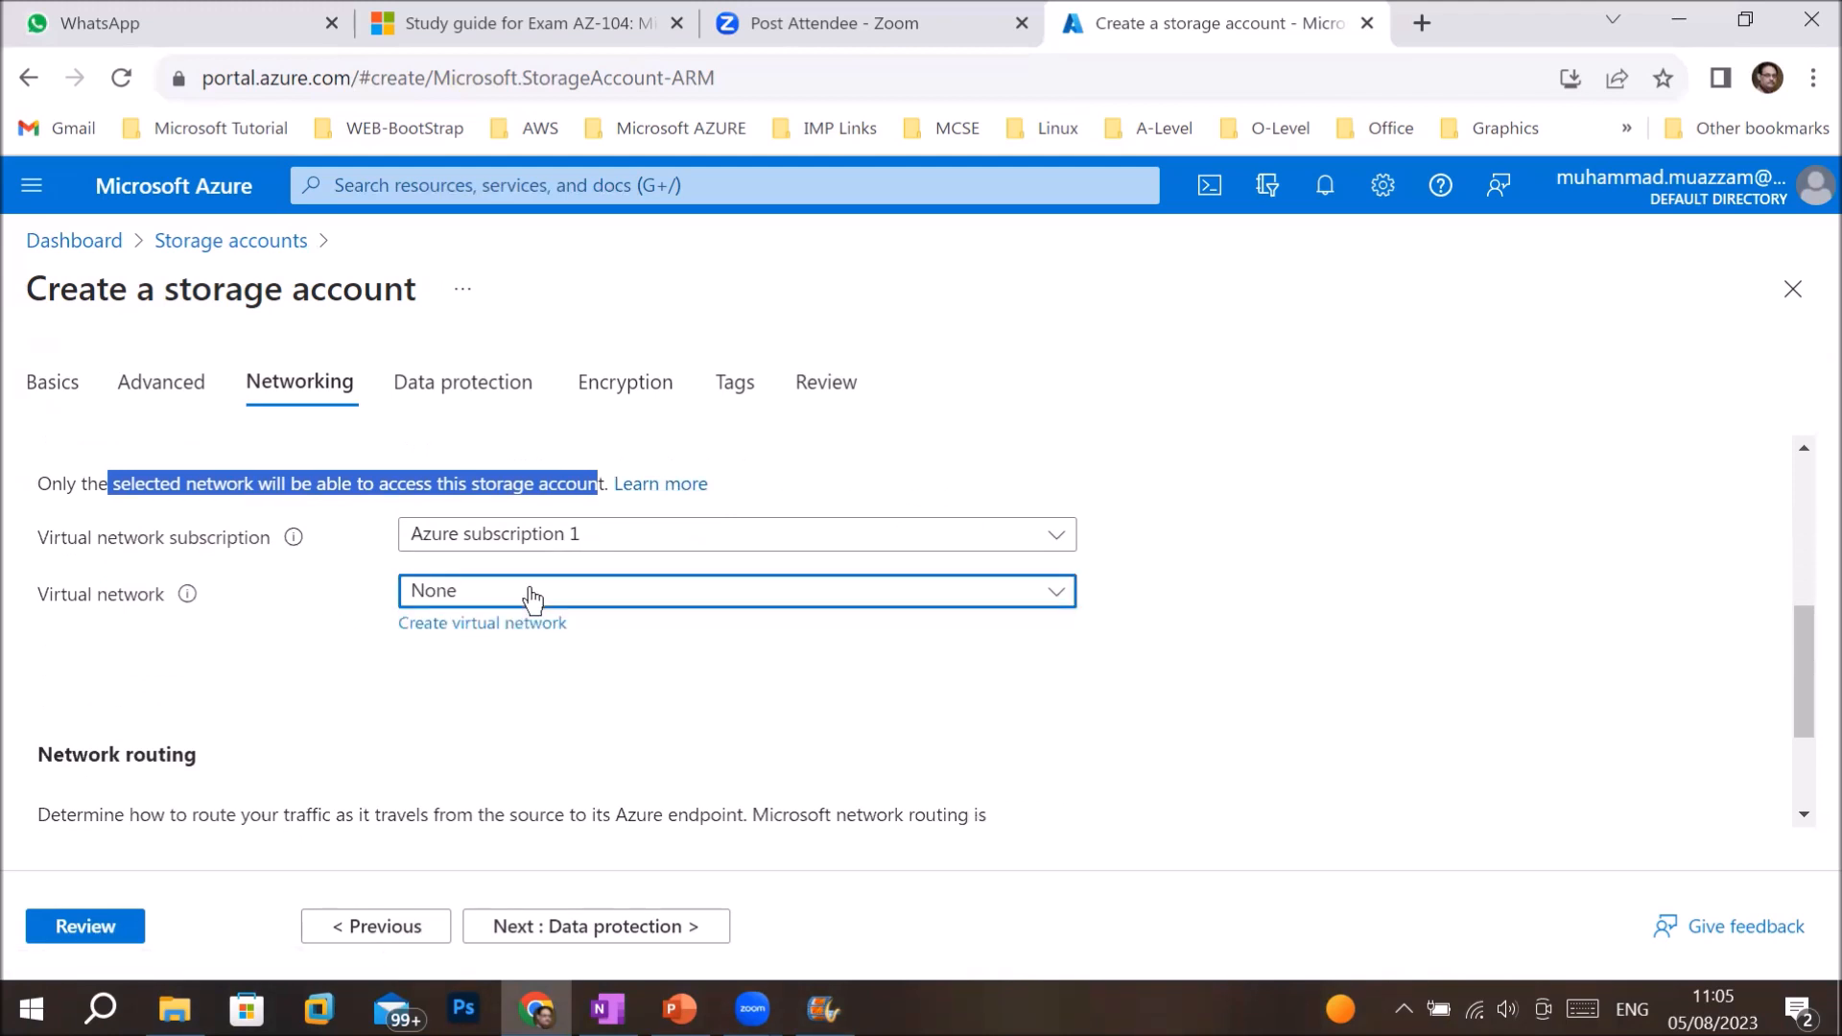
pyautogui.click(498, 642)
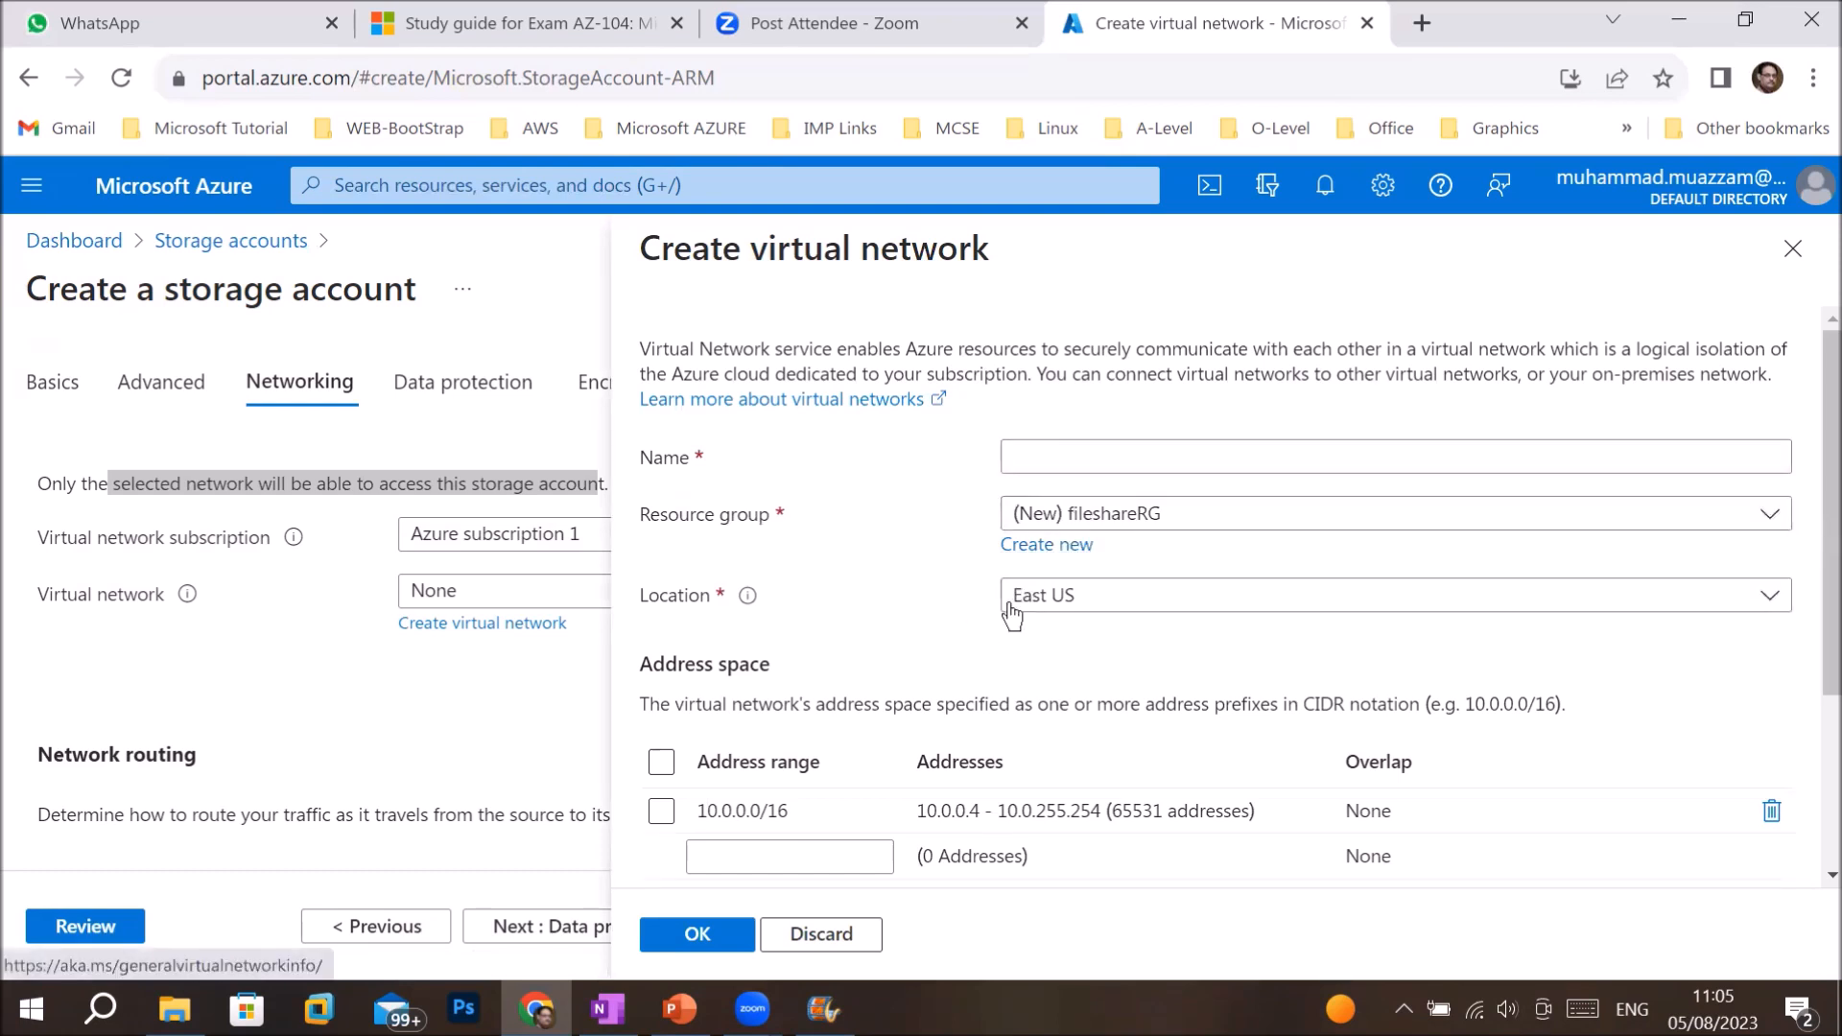
# - Point out the 10.0.0.0/16 space's 65531 addresses and the default 10.0.0.0/24 subnet
pyautogui.scroll(-2, 1019, 710)
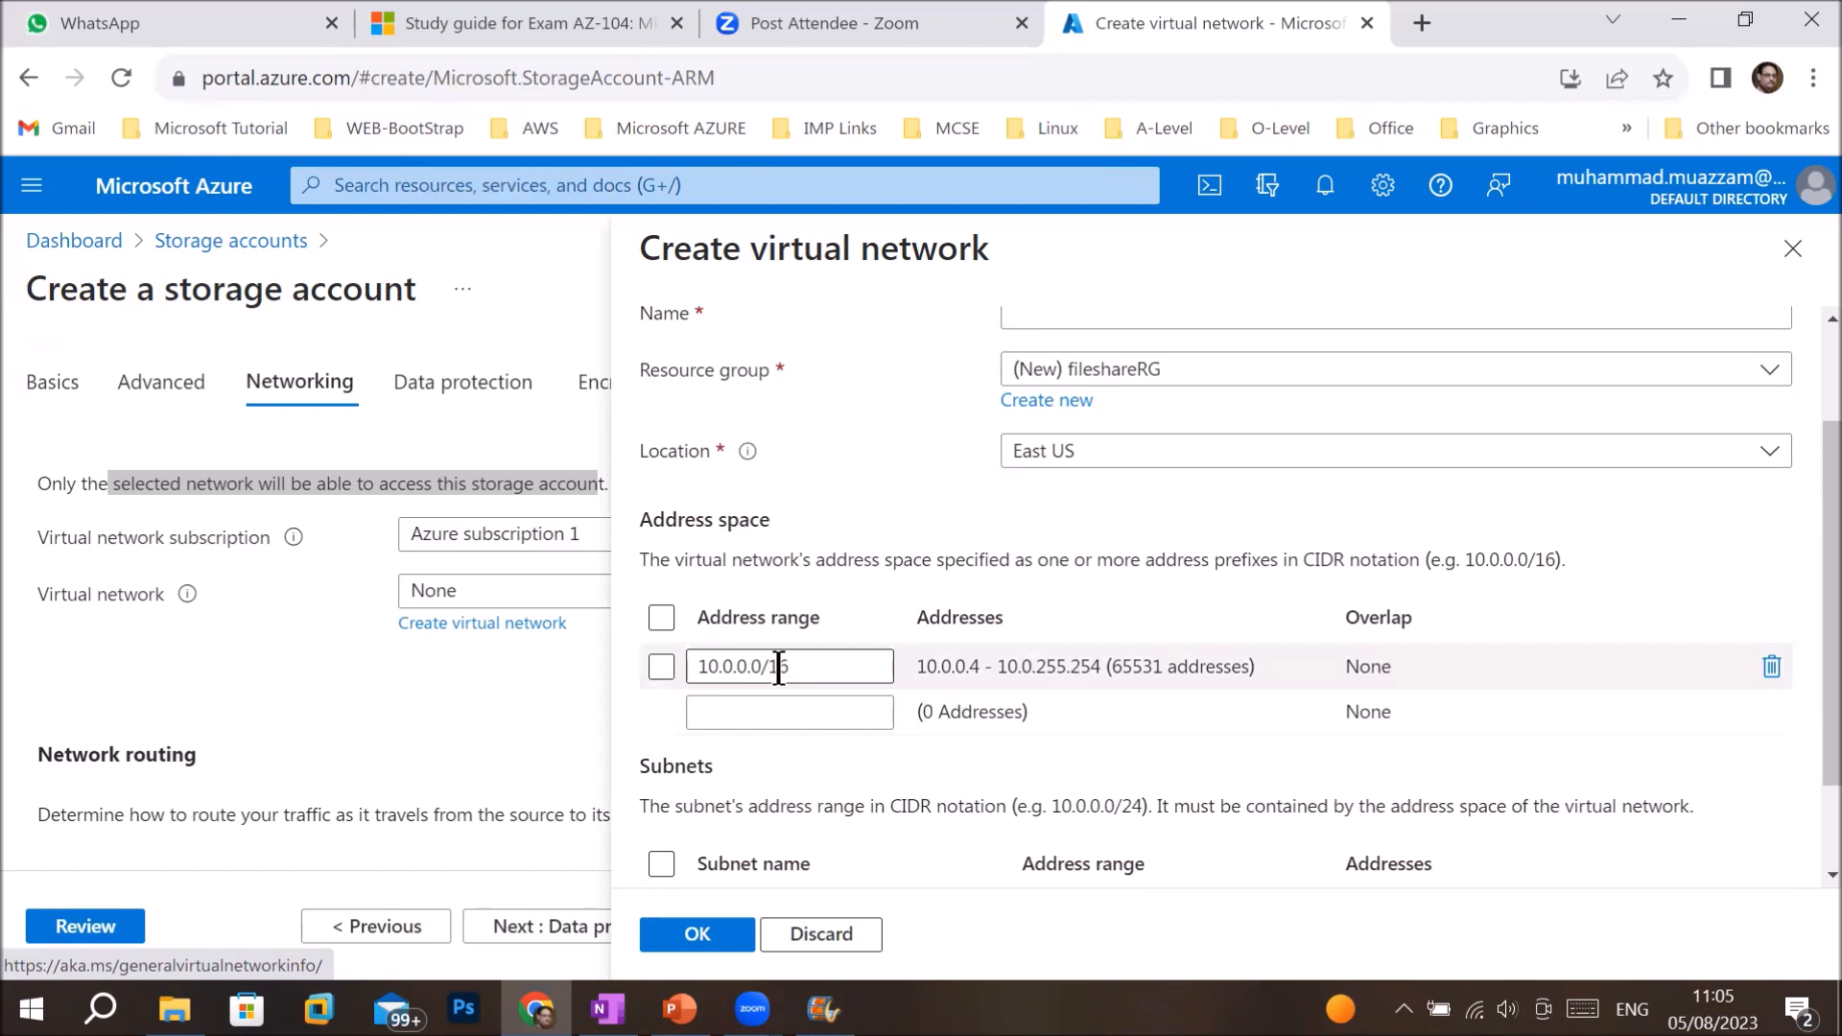
pyautogui.scroll(-1, 778, 667)
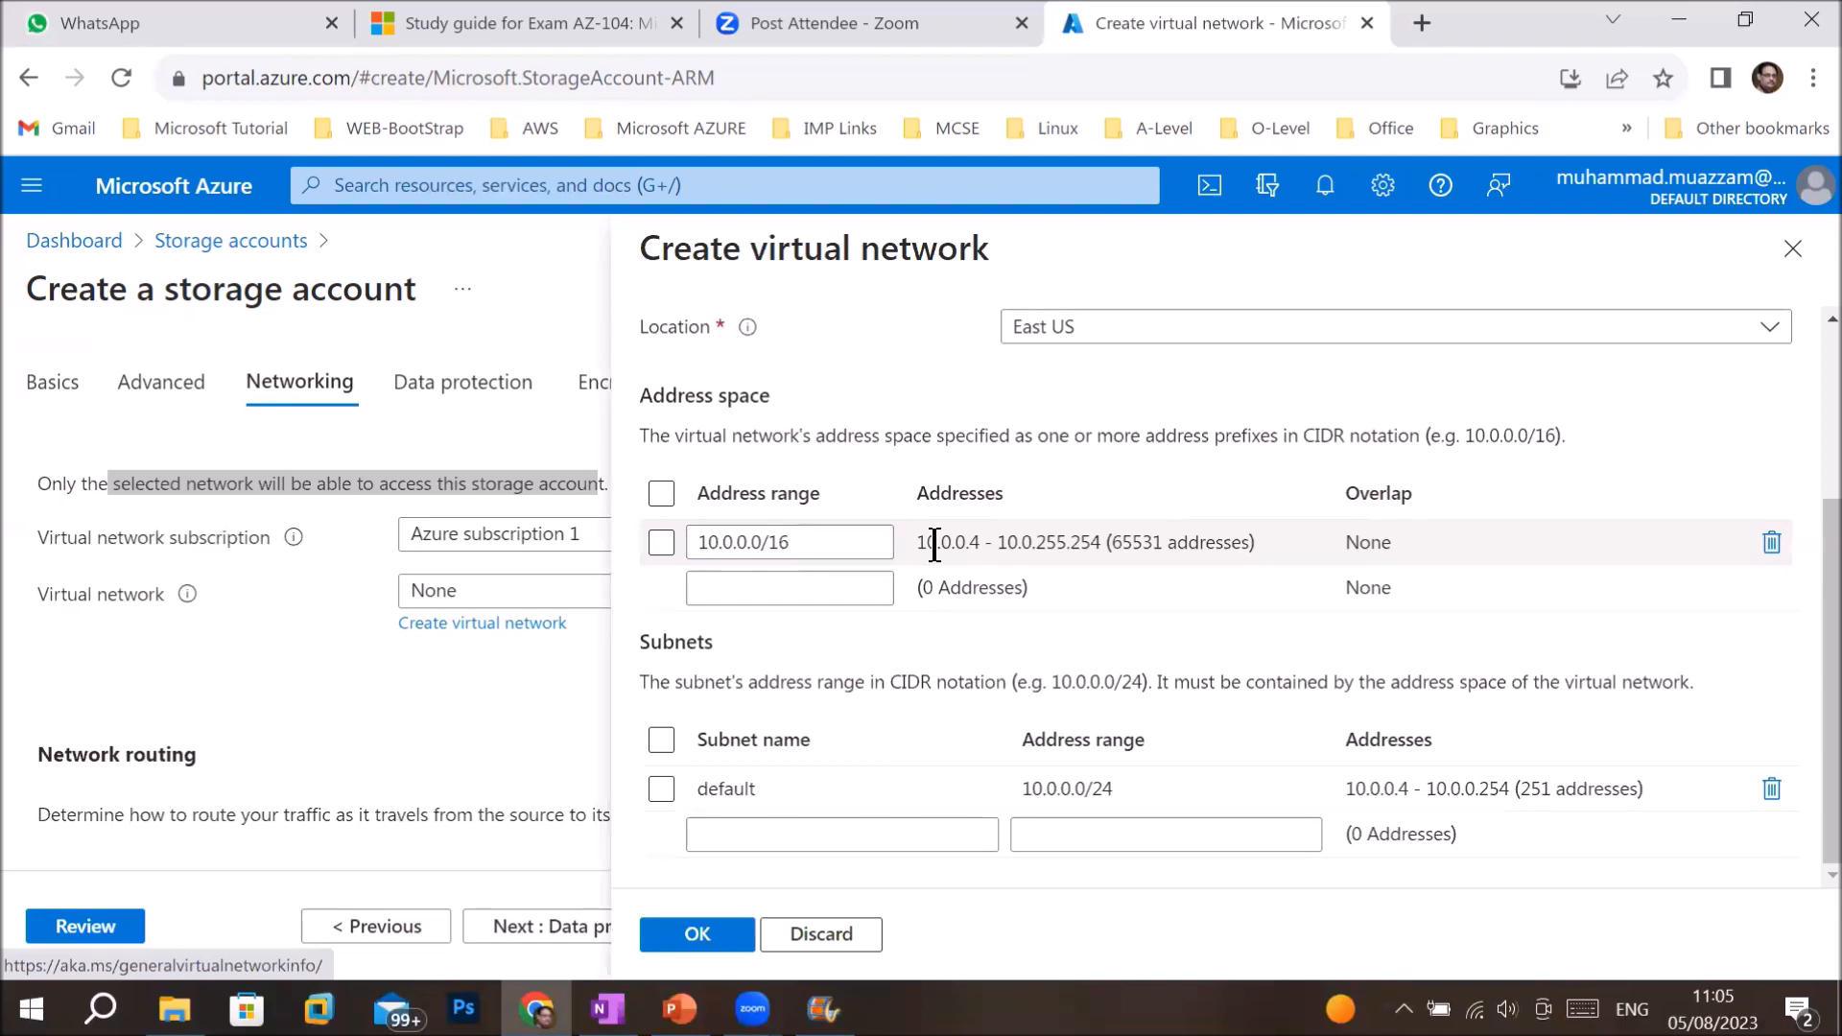
pyautogui.moveTo(1111, 543); pyautogui.dragTo(1230, 558)
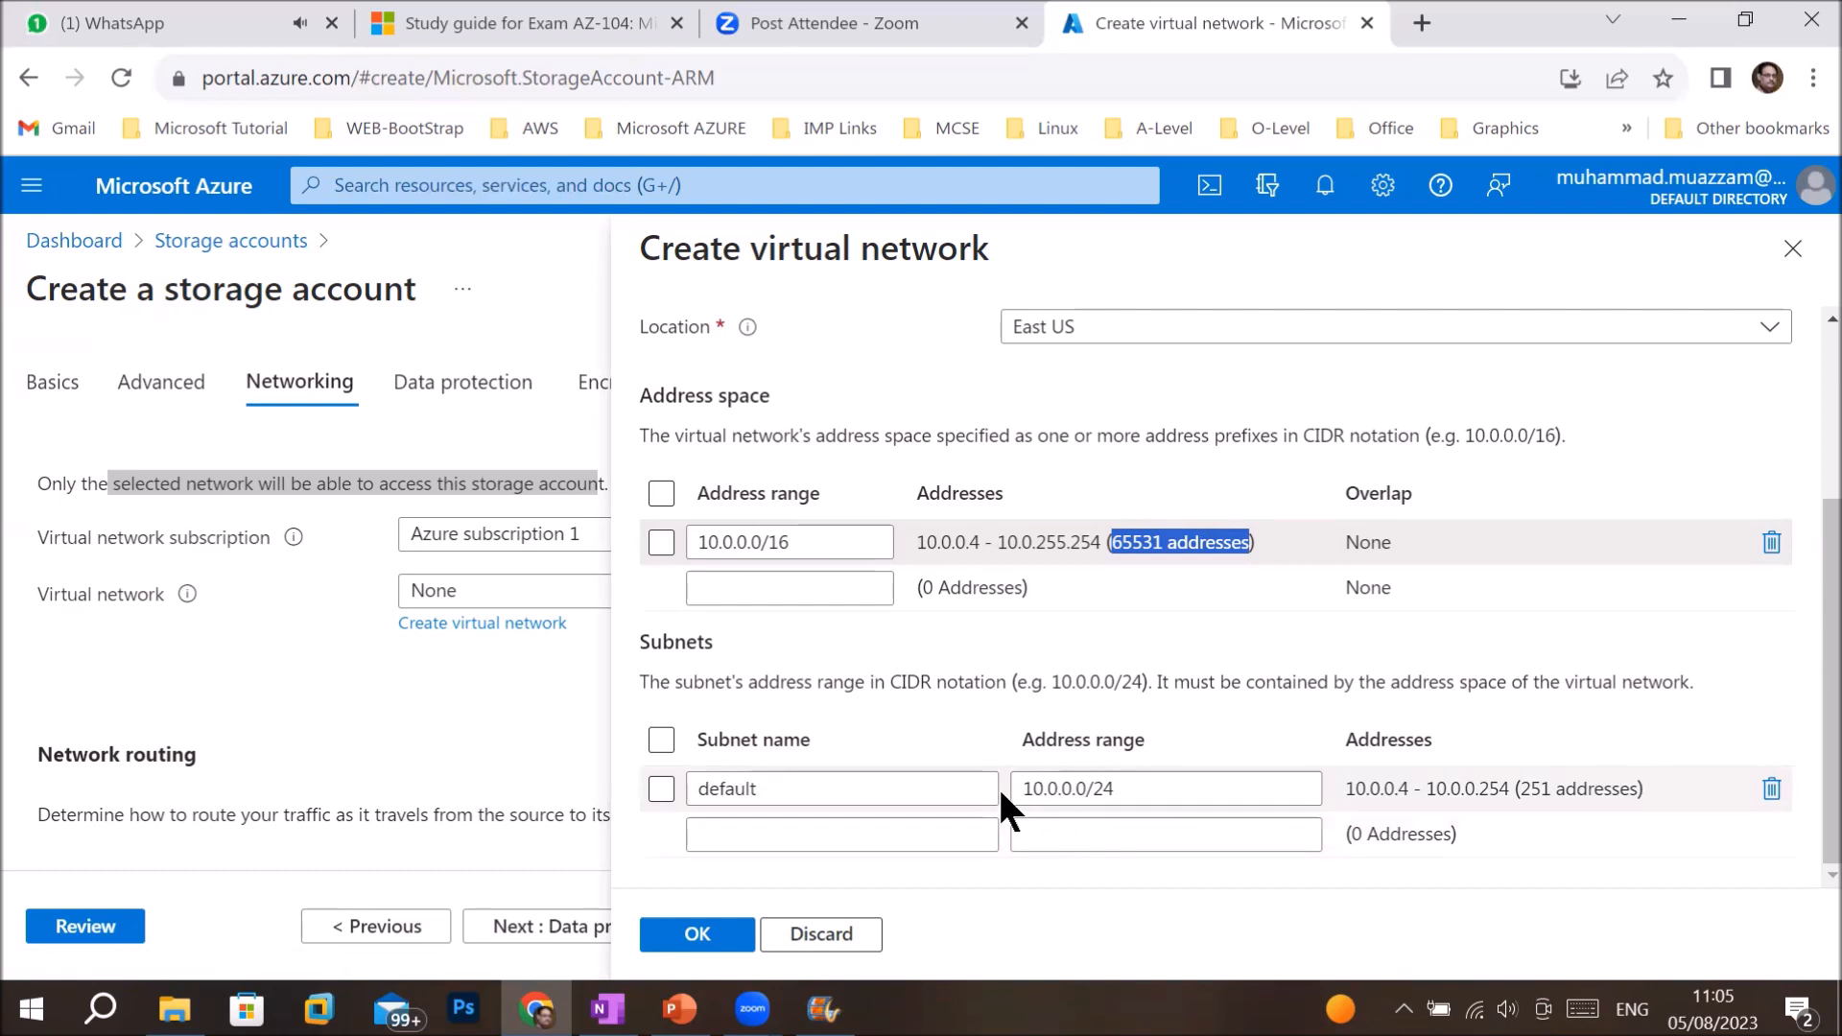
pyautogui.tripleClick(1125, 789)
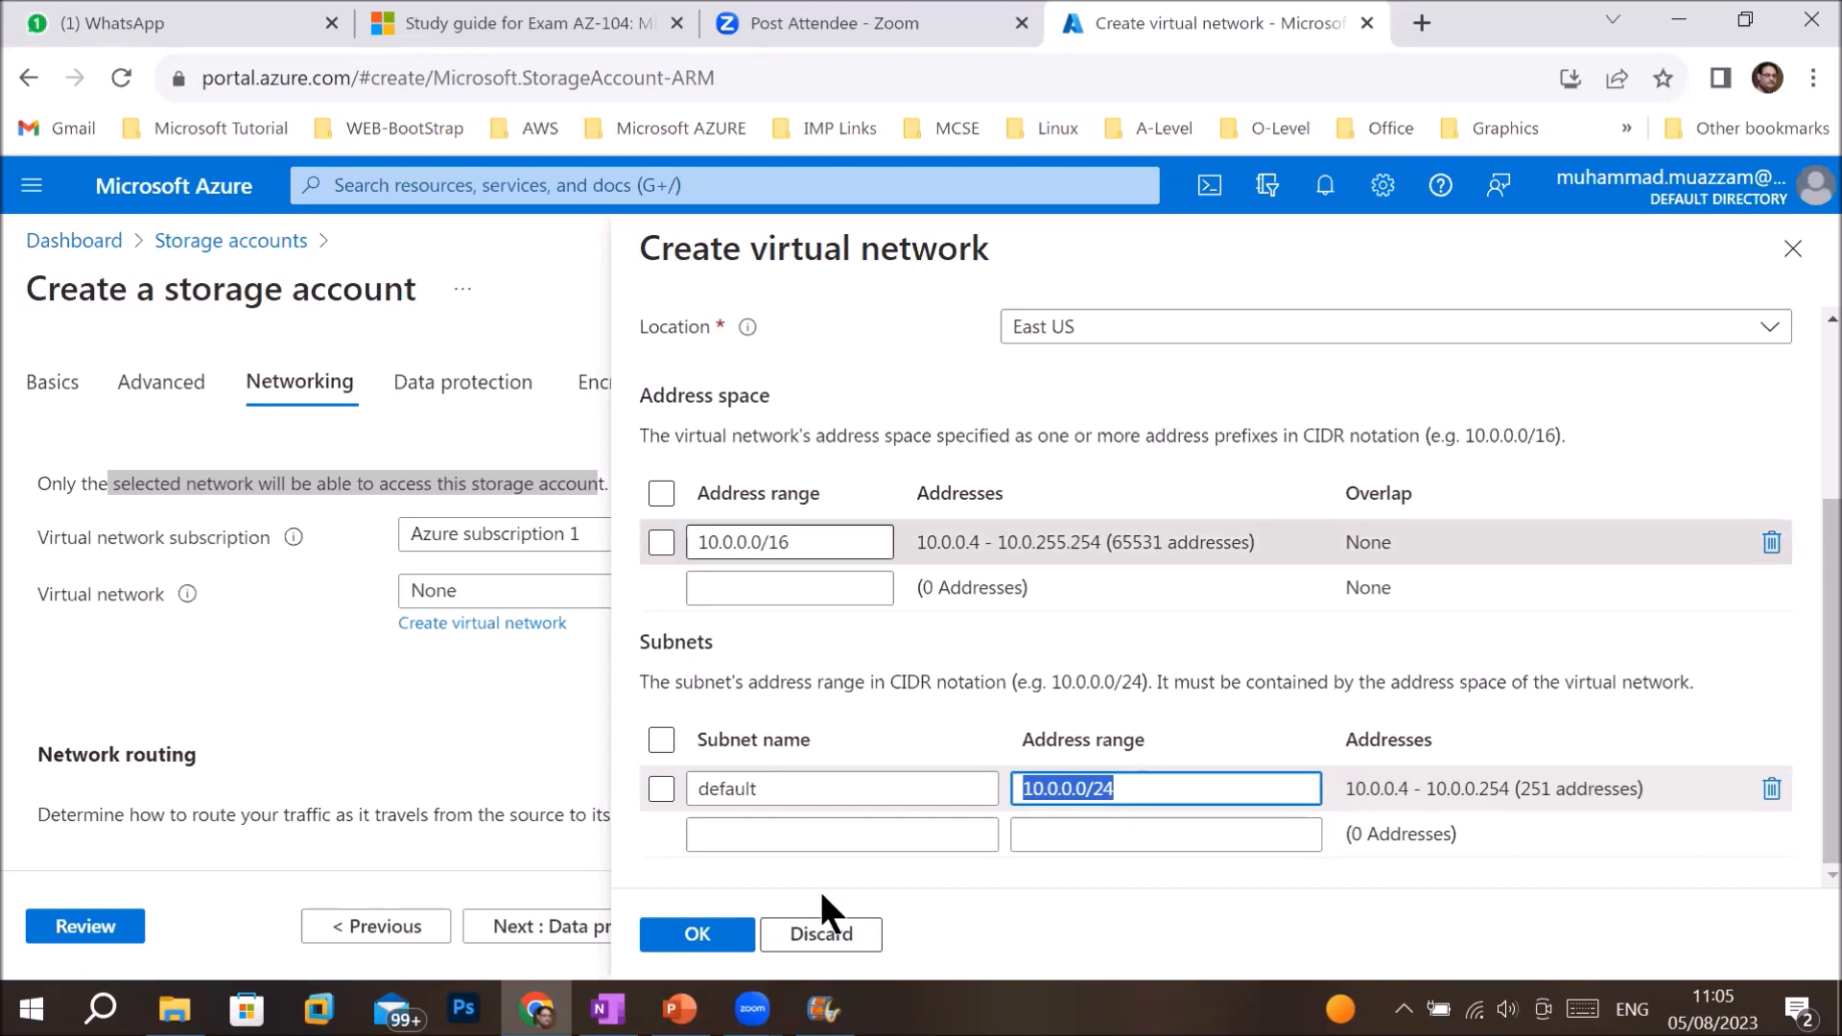
# - Discard the new virtual network and set network access to disable public access, private access only
pyautogui.click(1792, 248)
pyautogui.scroll(3, 633, 633)
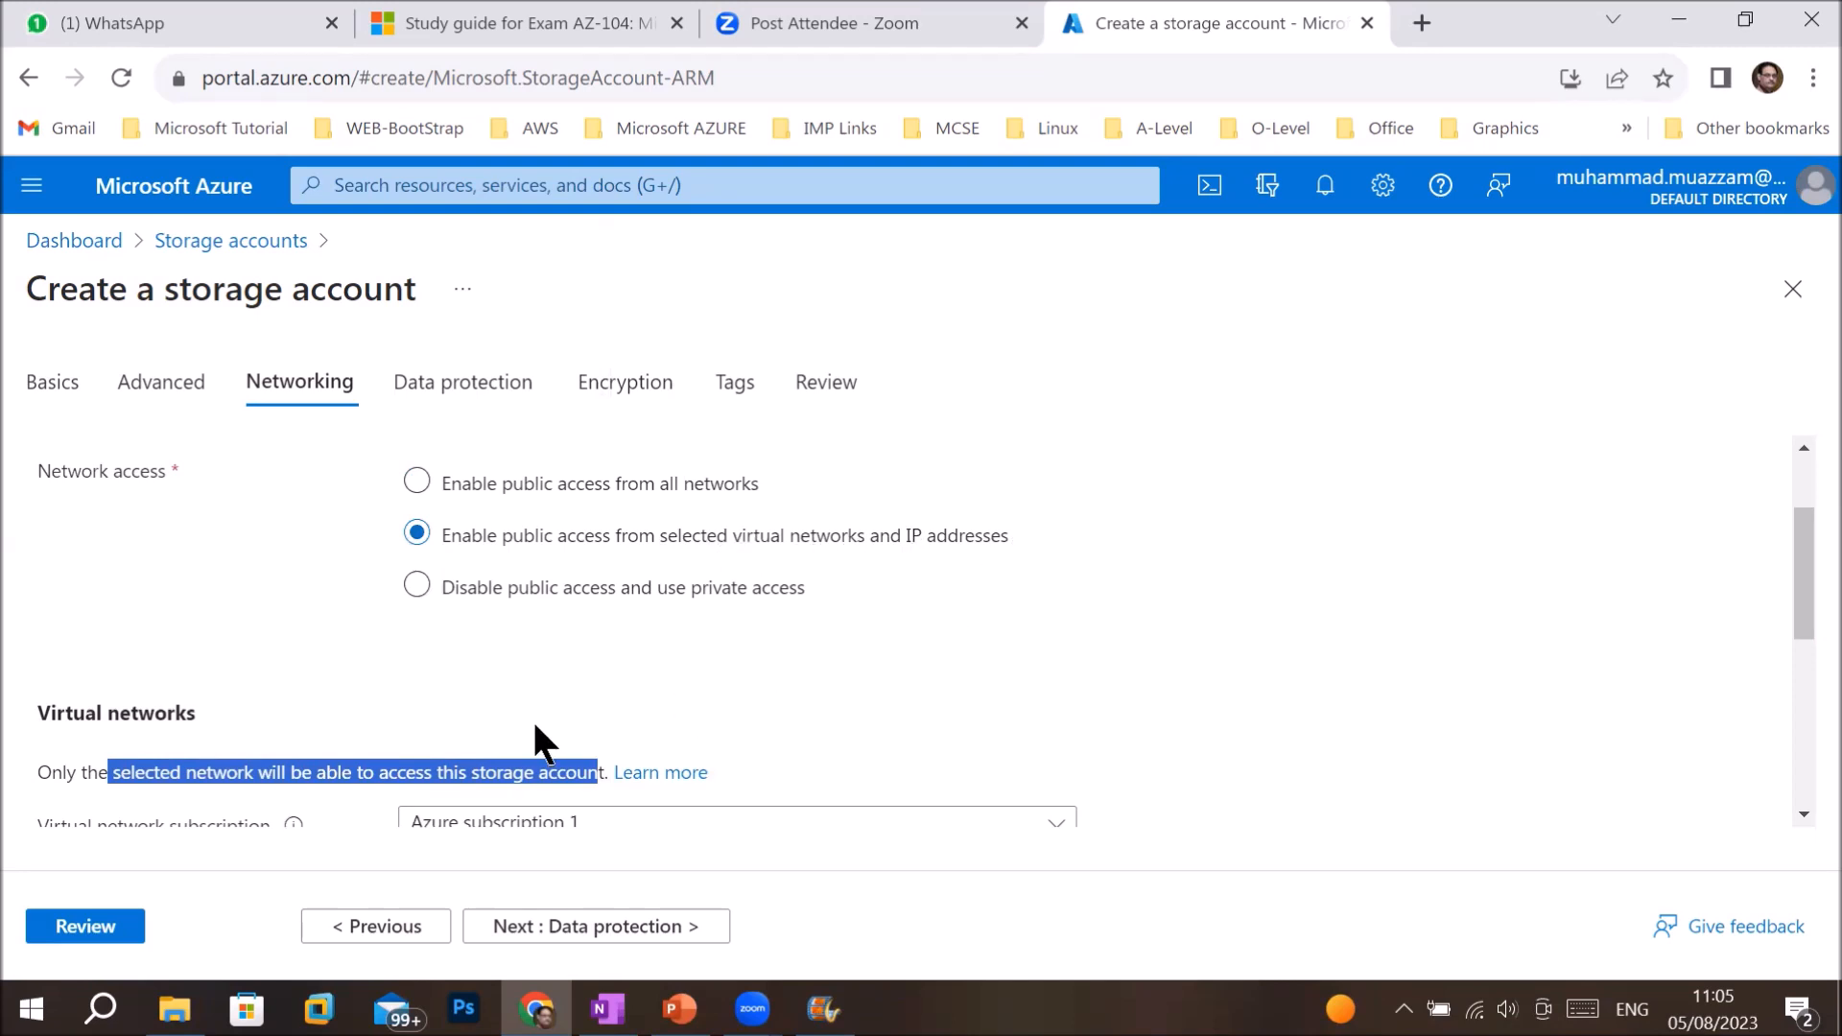
pyautogui.click(416, 587)
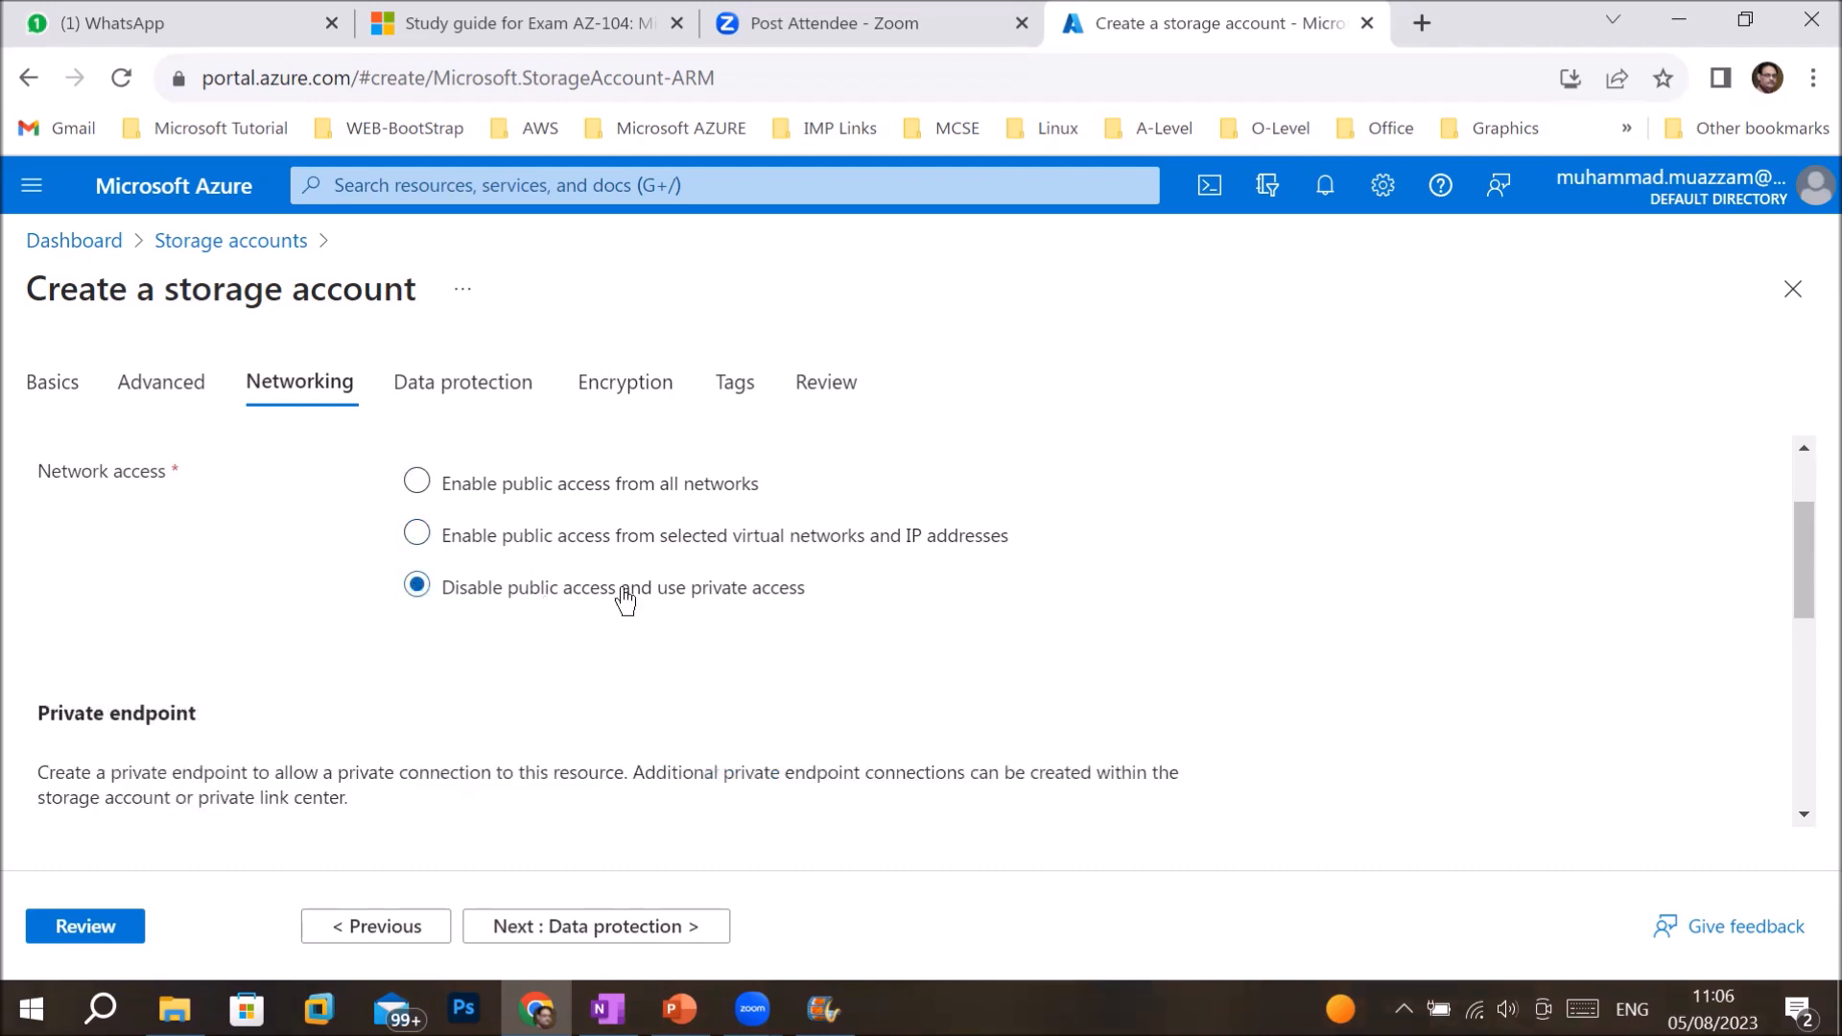
# - Point out the Private endpoint section, which still lists no endpoints
pyautogui.scroll(-3, 997, 674)
pyautogui.scroll(3, 997, 674)
pyautogui.moveTo(36, 712); pyautogui.dragTo(209, 746)
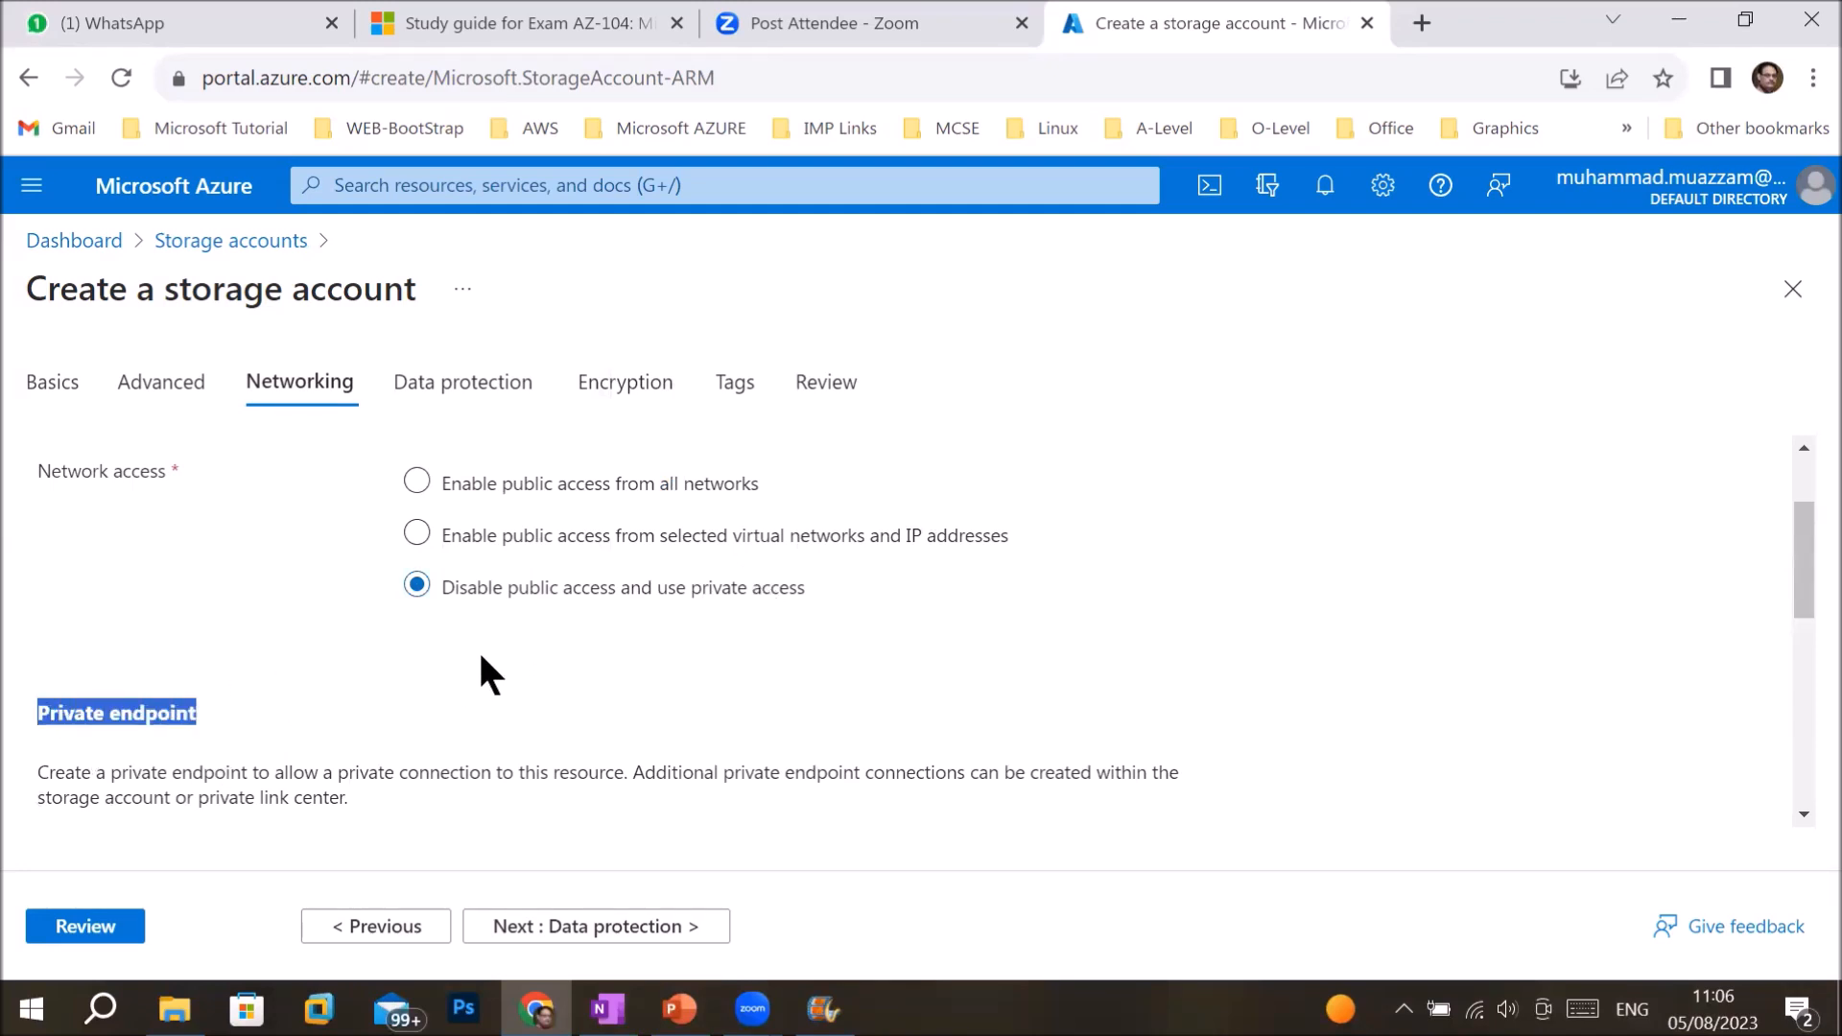
pyautogui.scroll(-3, 478, 649)
pyautogui.moveTo(169, 485); pyautogui.dragTo(1167, 486)
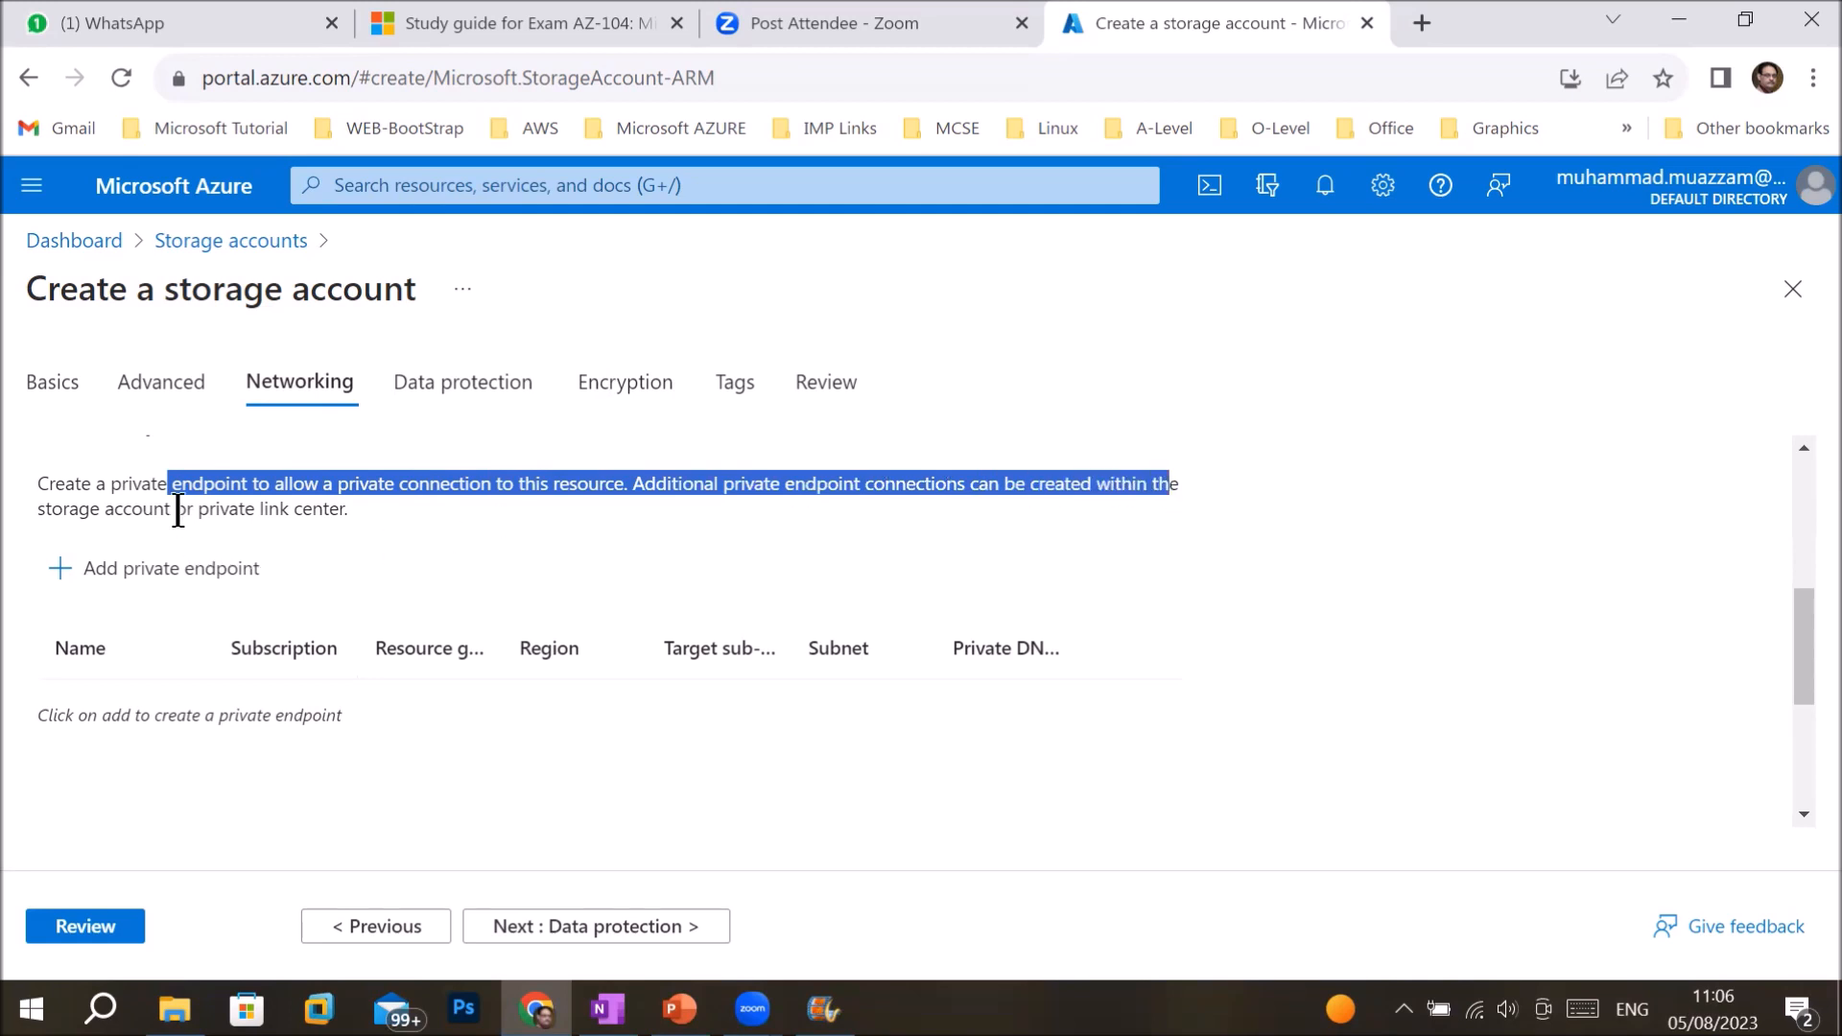
pyautogui.click(64, 575)
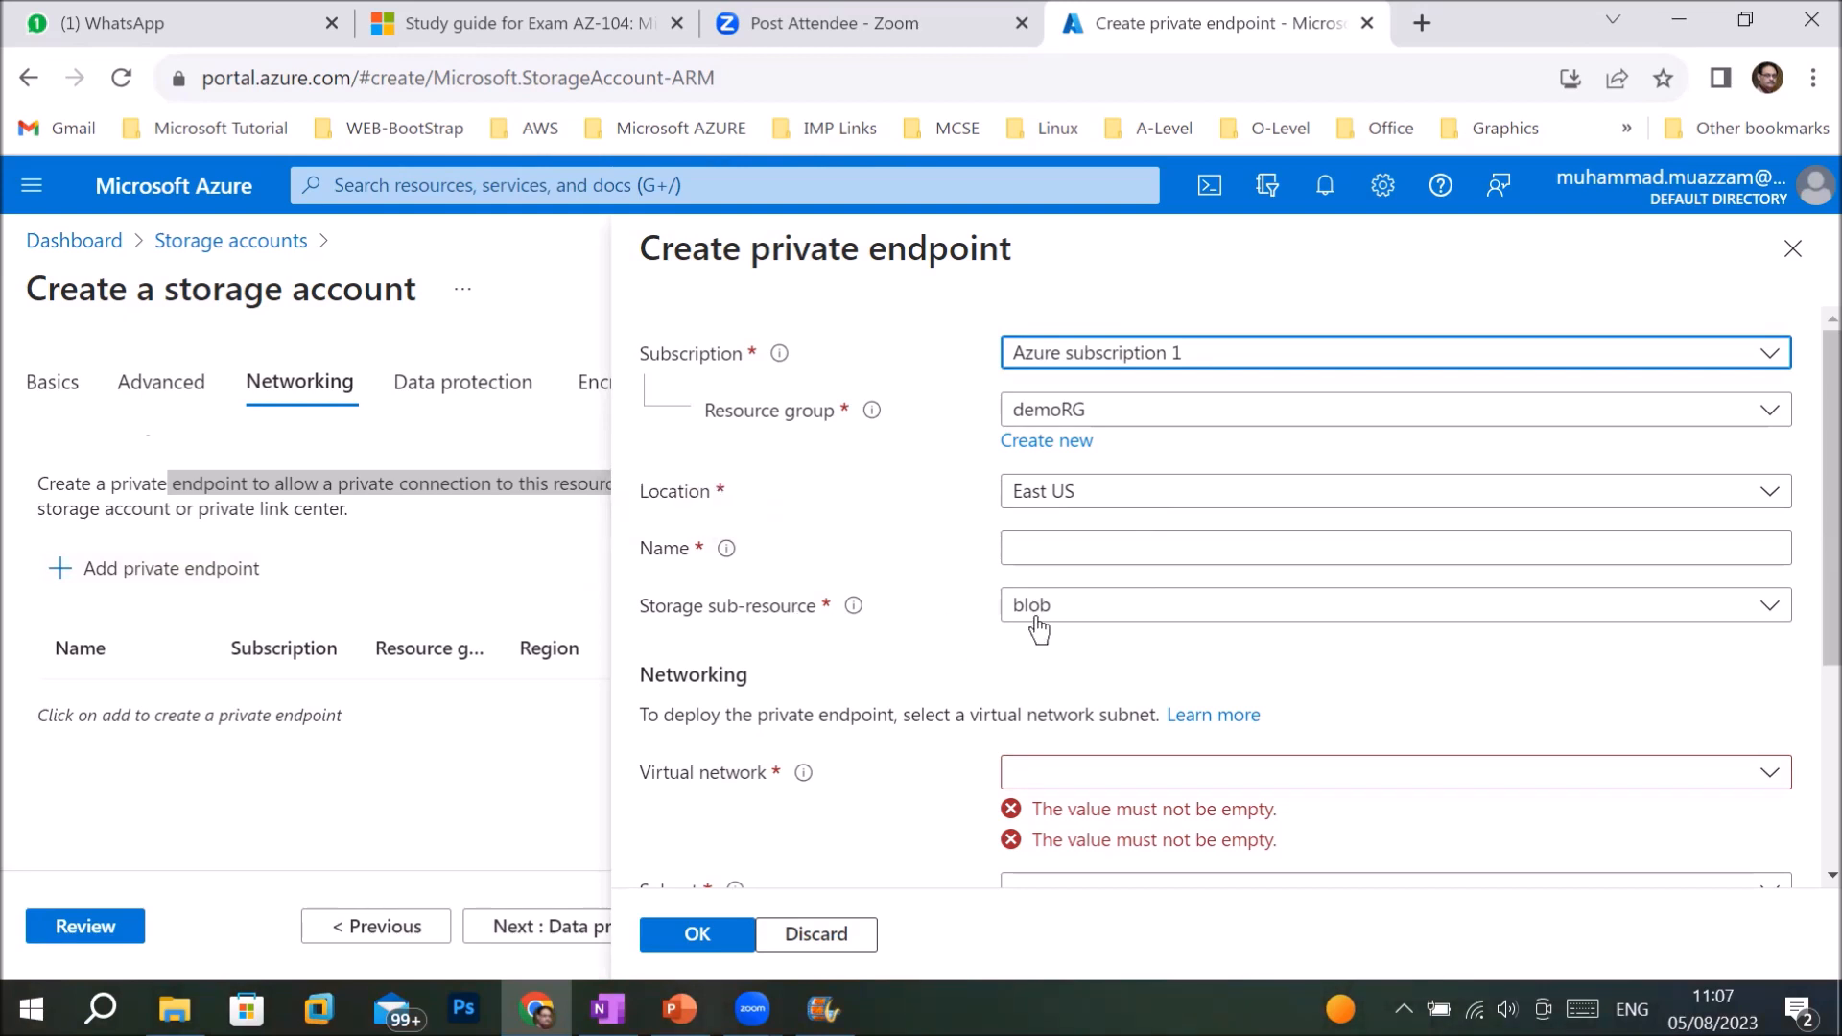
pyautogui.click(1783, 609)
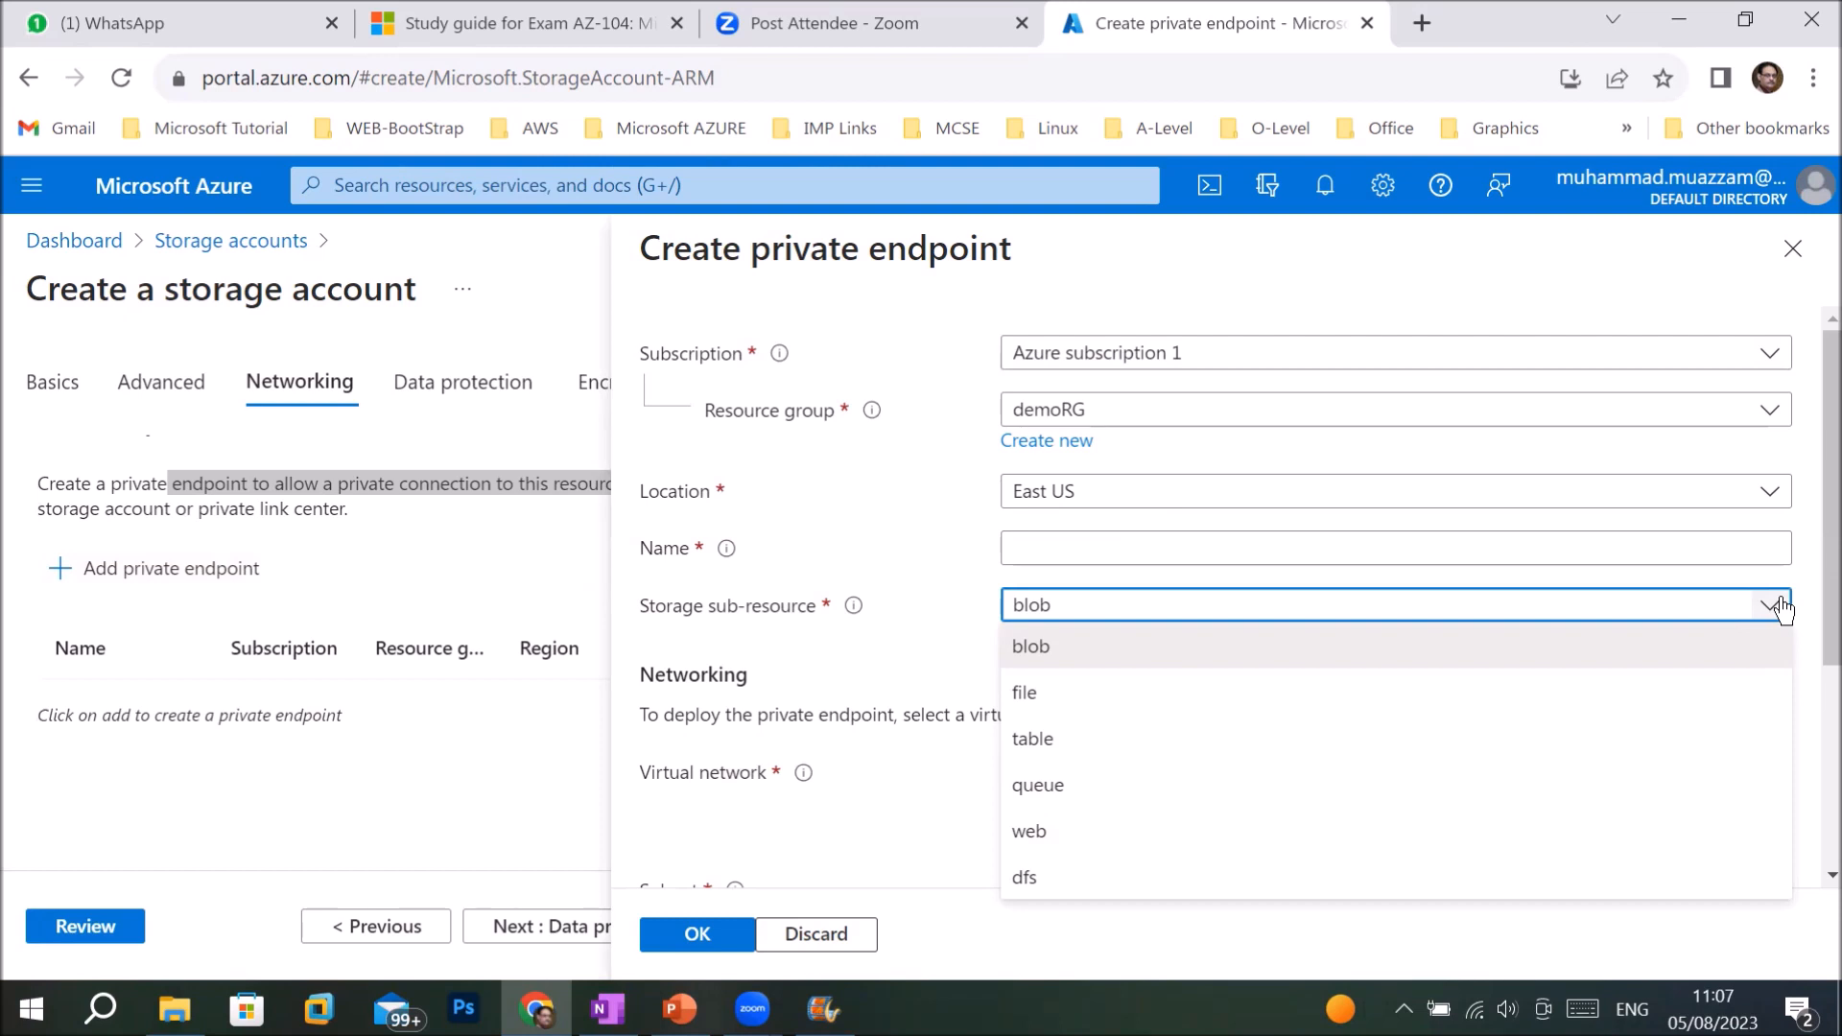
pyautogui.click(1781, 608)
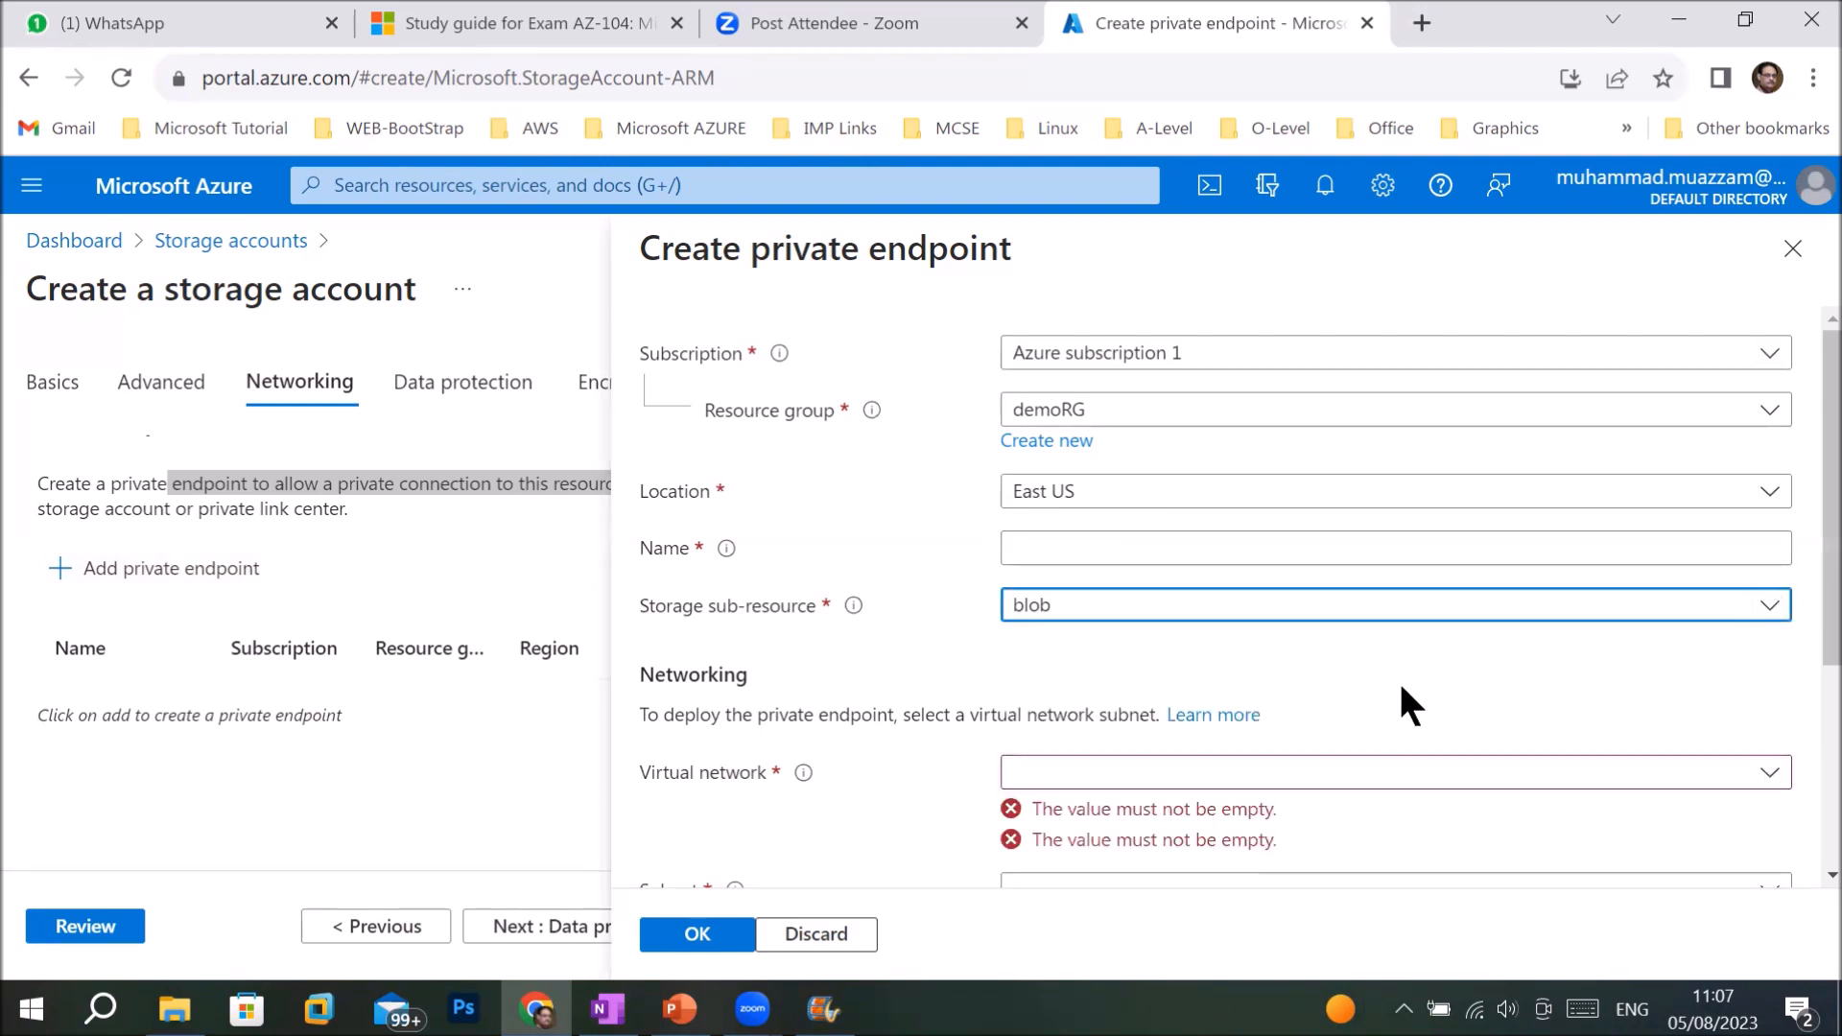
pyautogui.scroll(-2, 1403, 681)
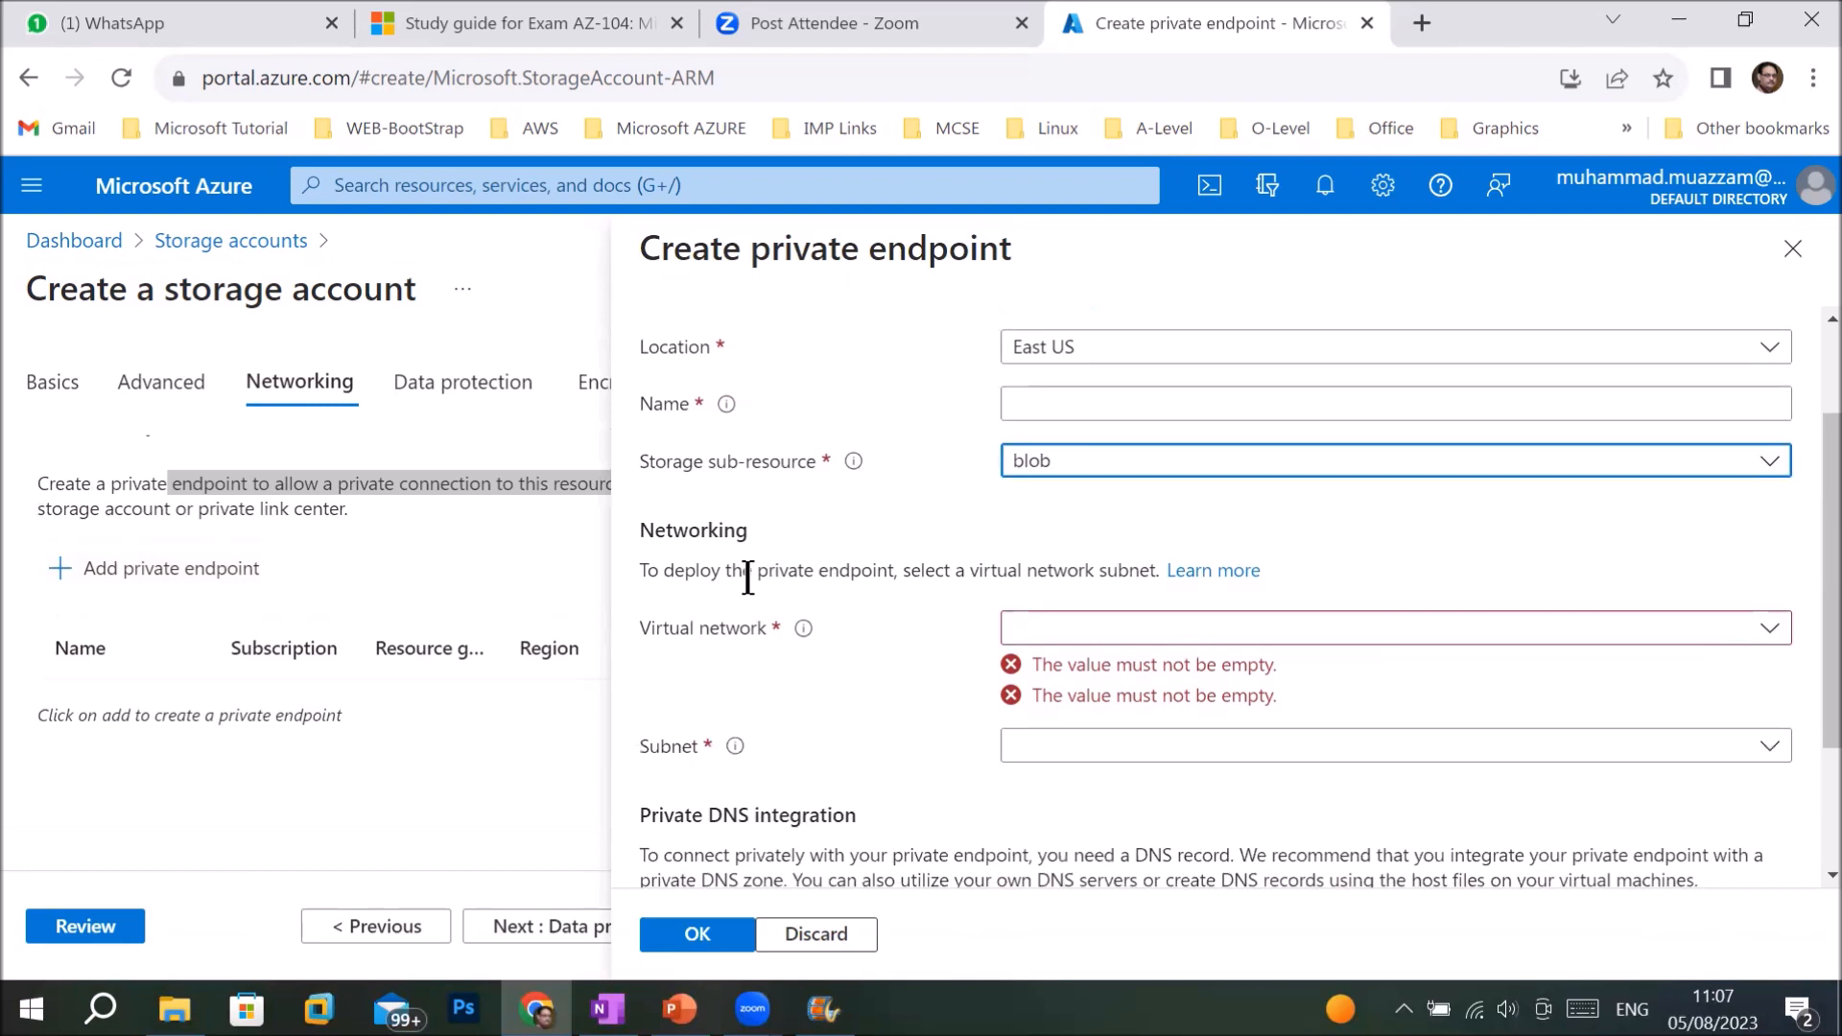
pyautogui.click(1068, 633)
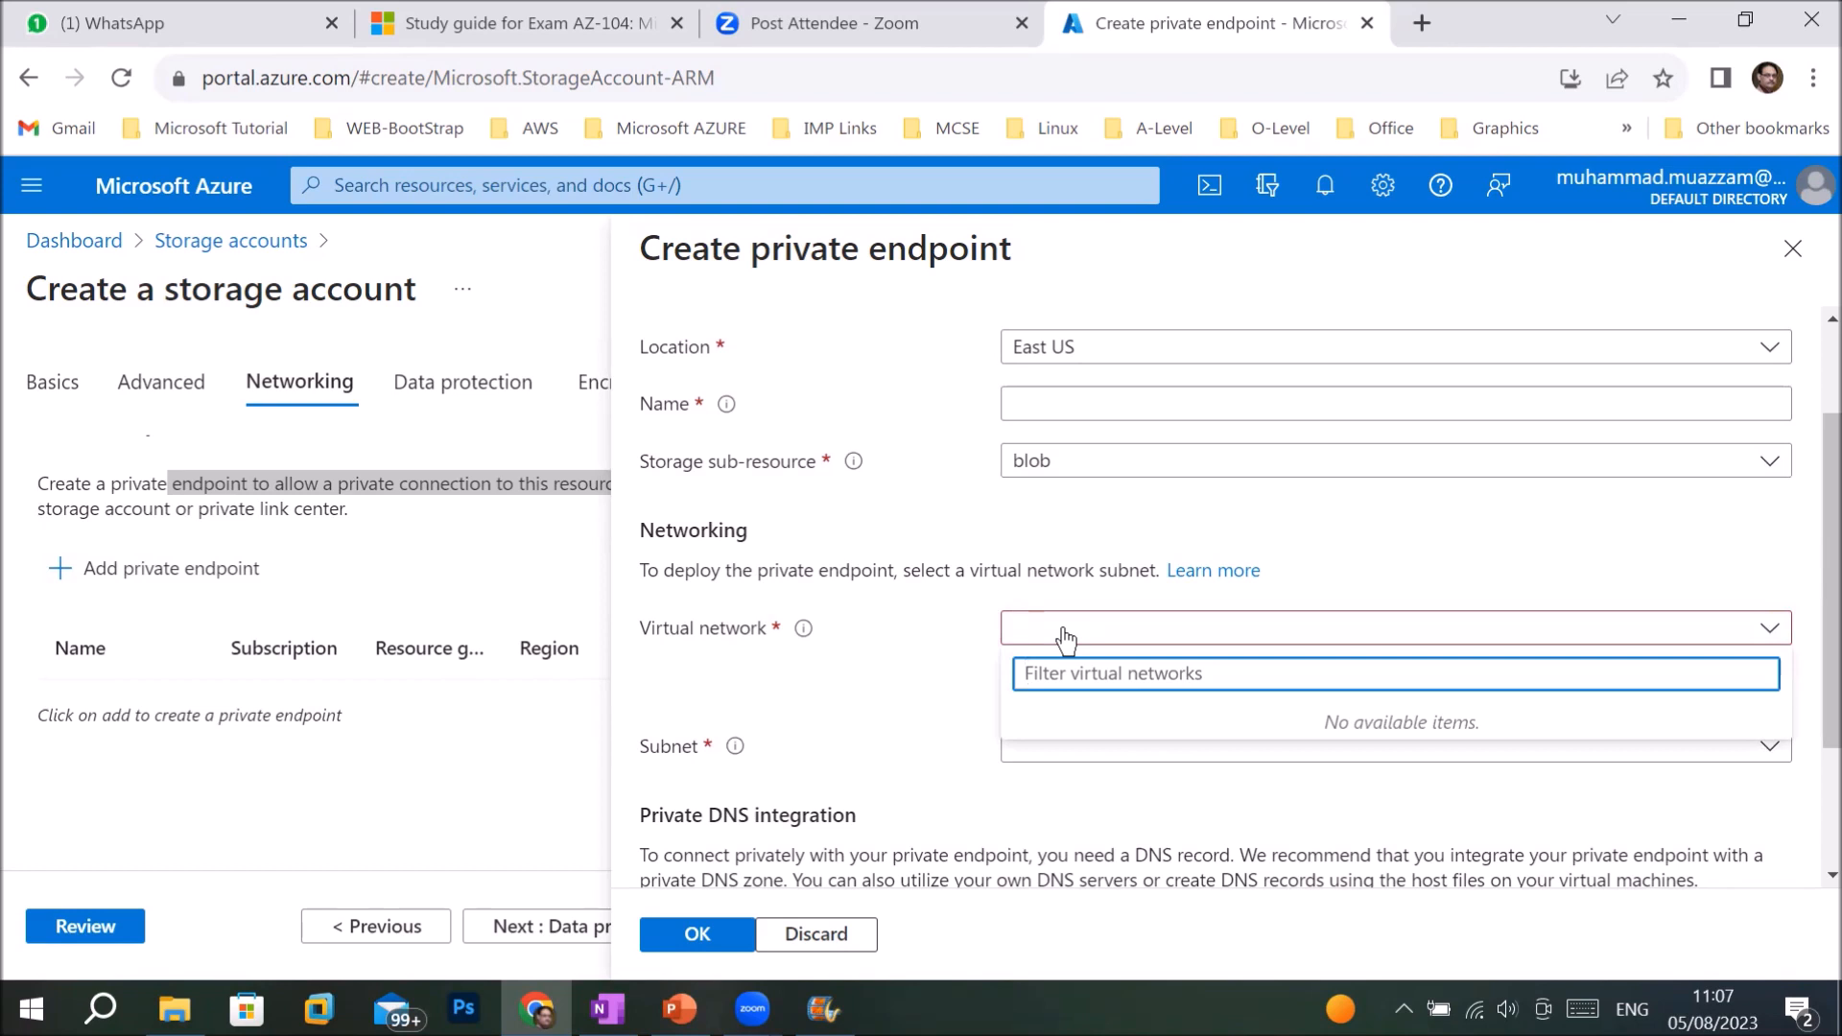
pyautogui.click(1066, 637)
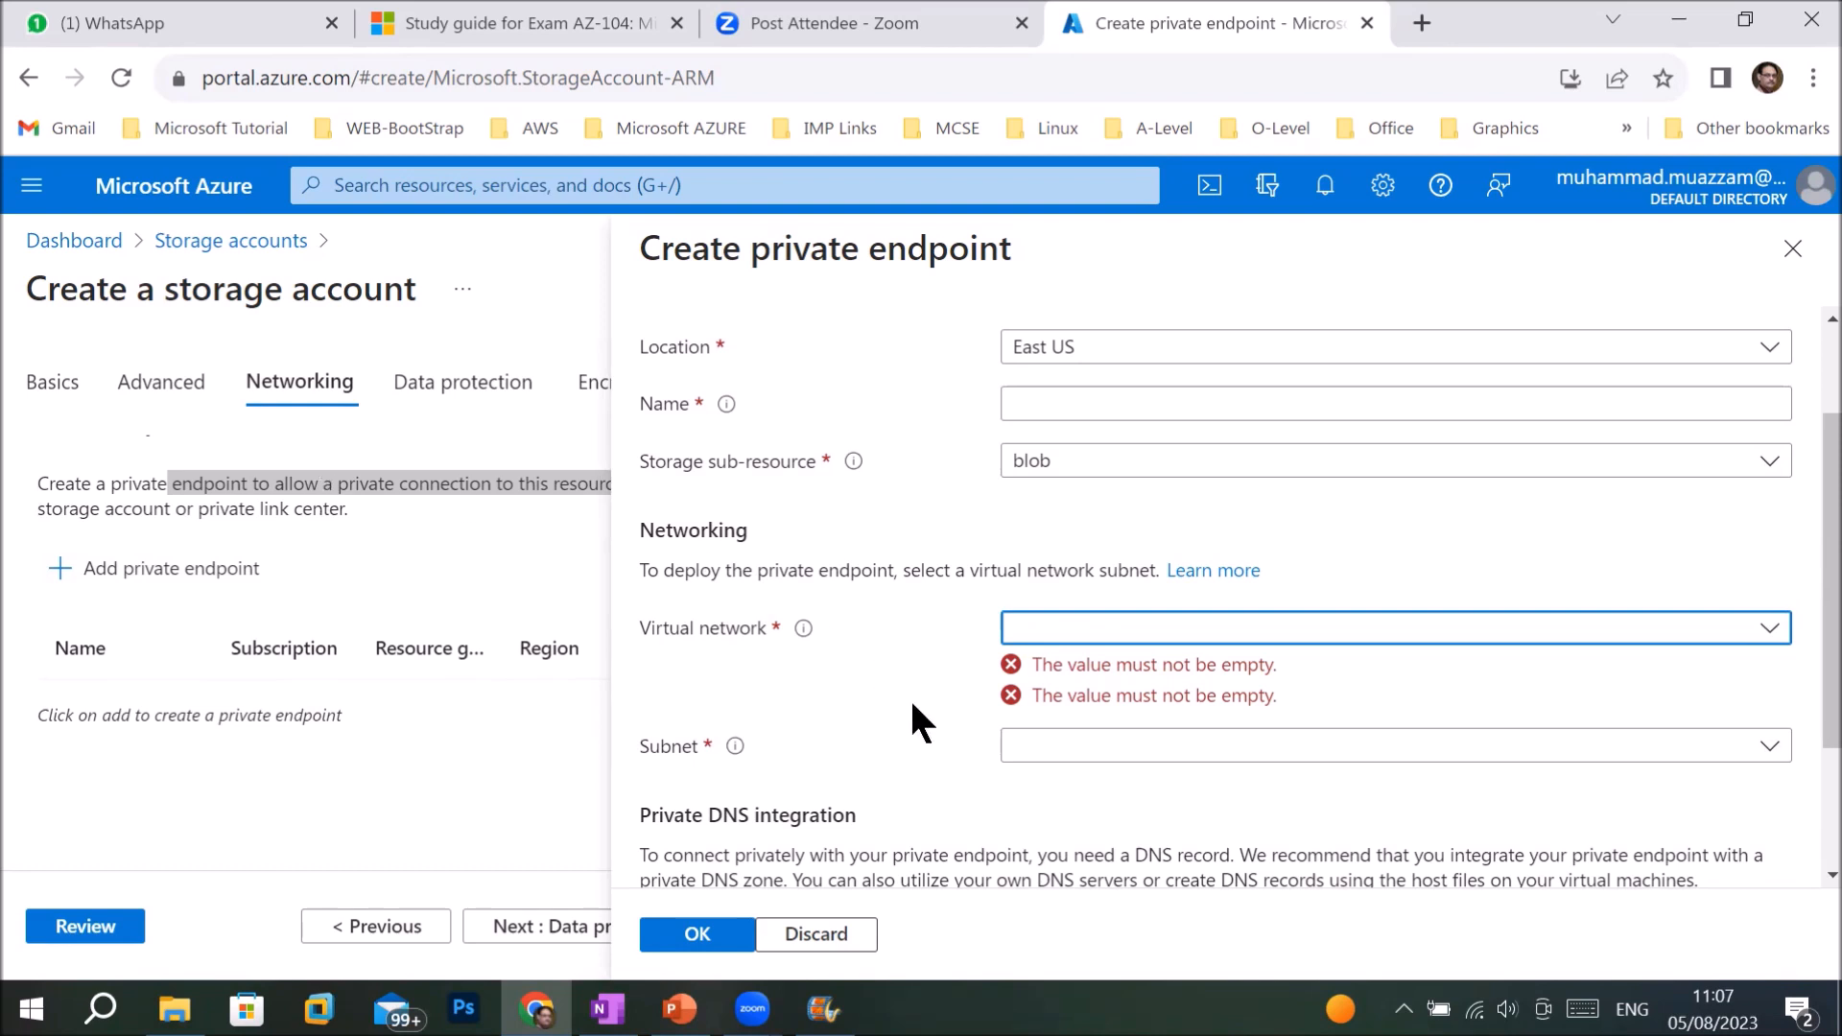
pyautogui.scroll(-2, 909, 698)
pyautogui.scroll(-1, 912, 703)
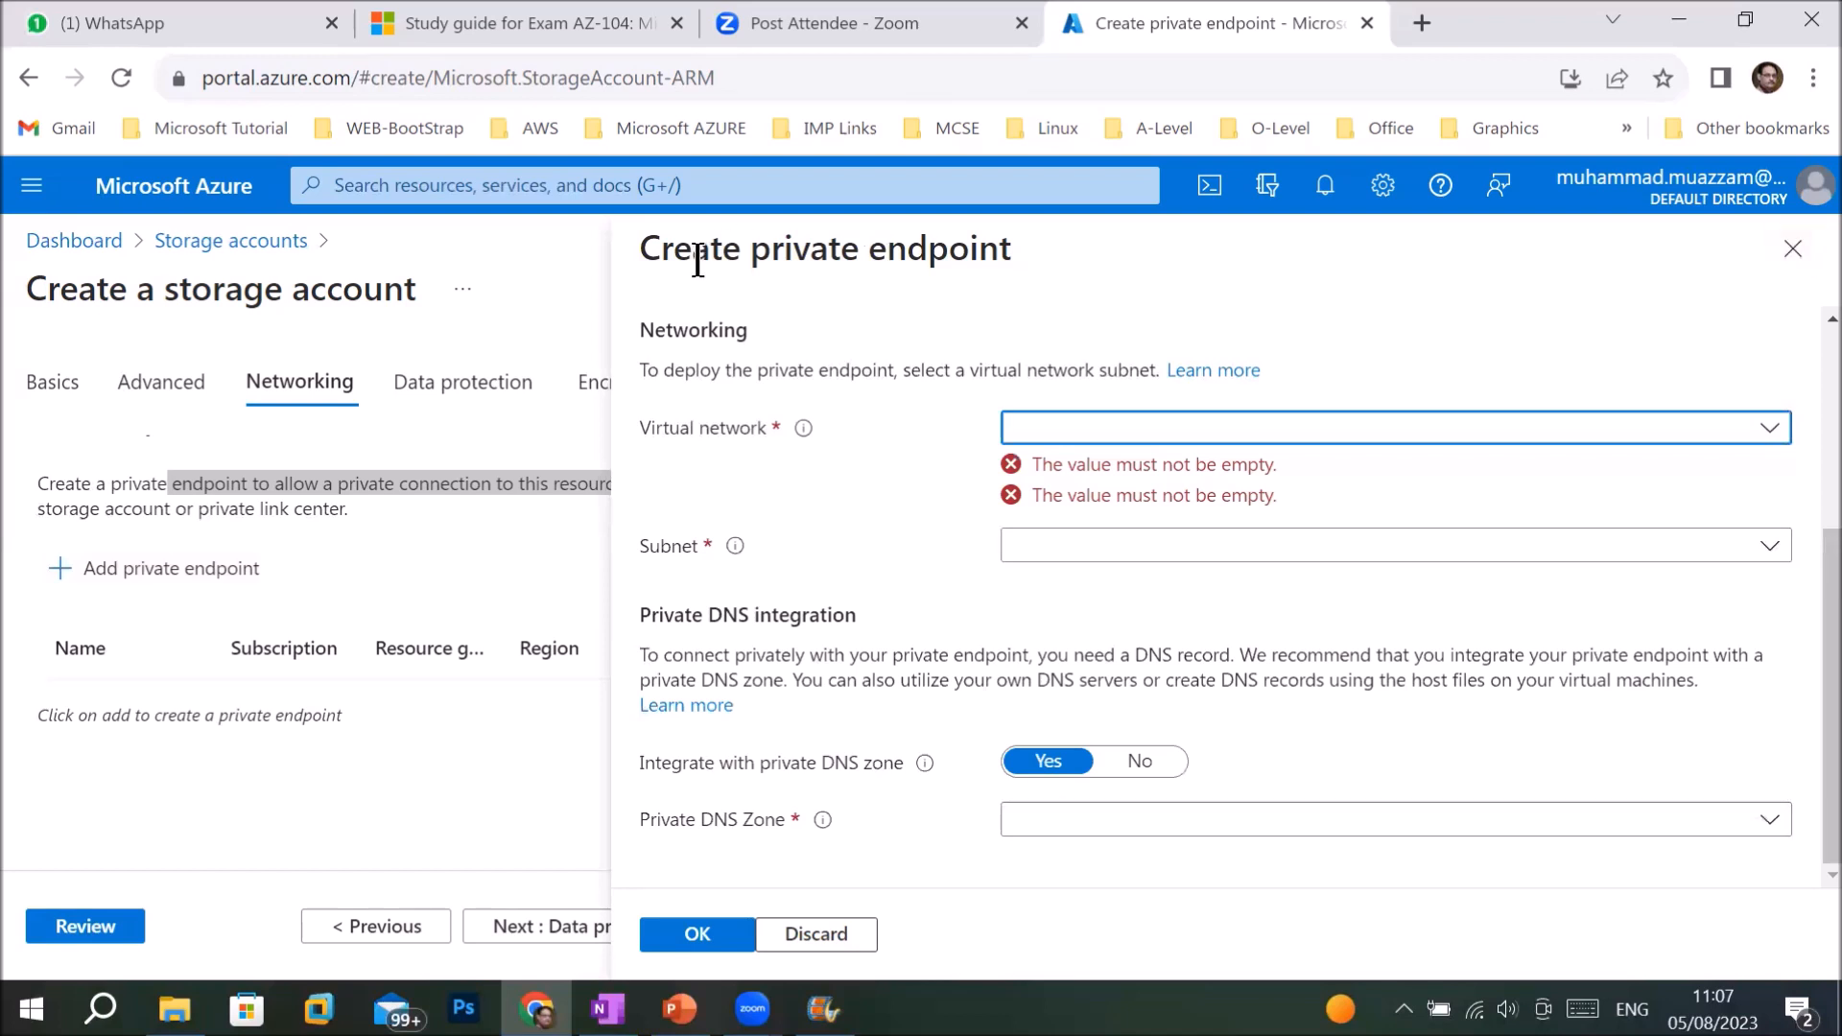
pyautogui.moveTo(691, 249); pyautogui.dragTo(1033, 247)
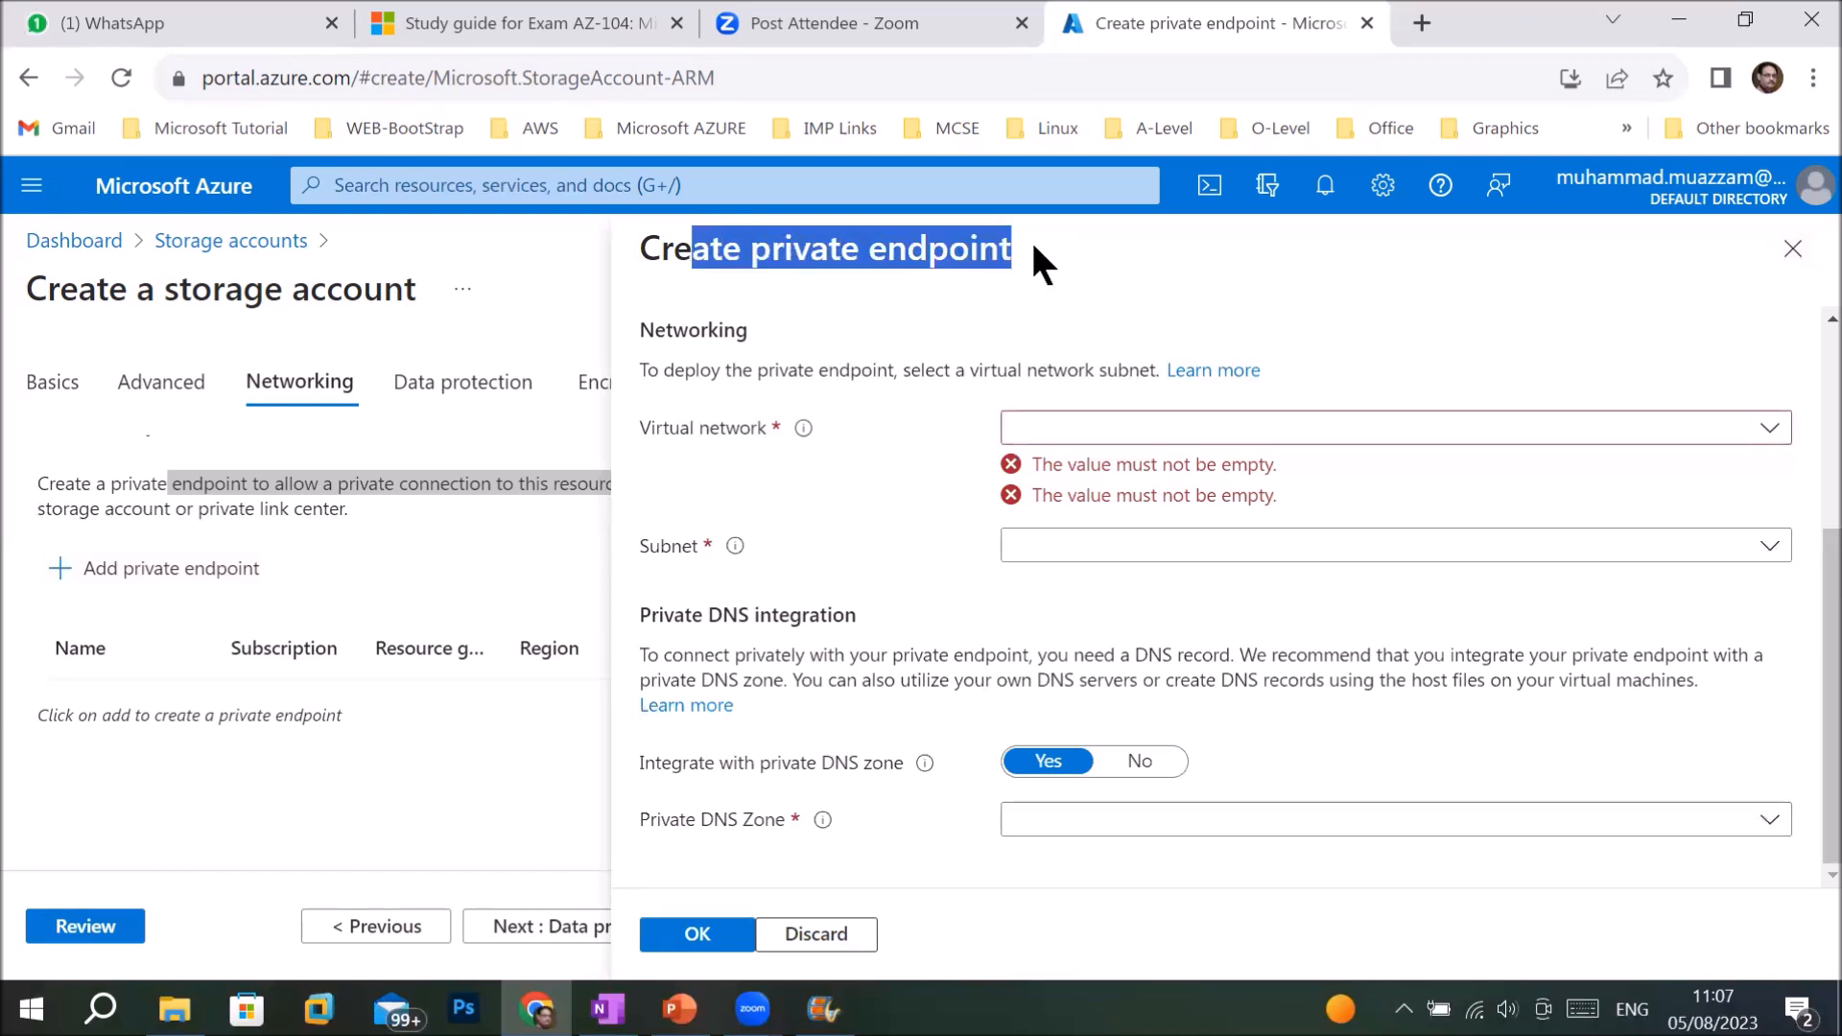
pyautogui.click(1791, 257)
# - Set network access to enable public access from all networks
pyautogui.scroll(3, 475, 710)
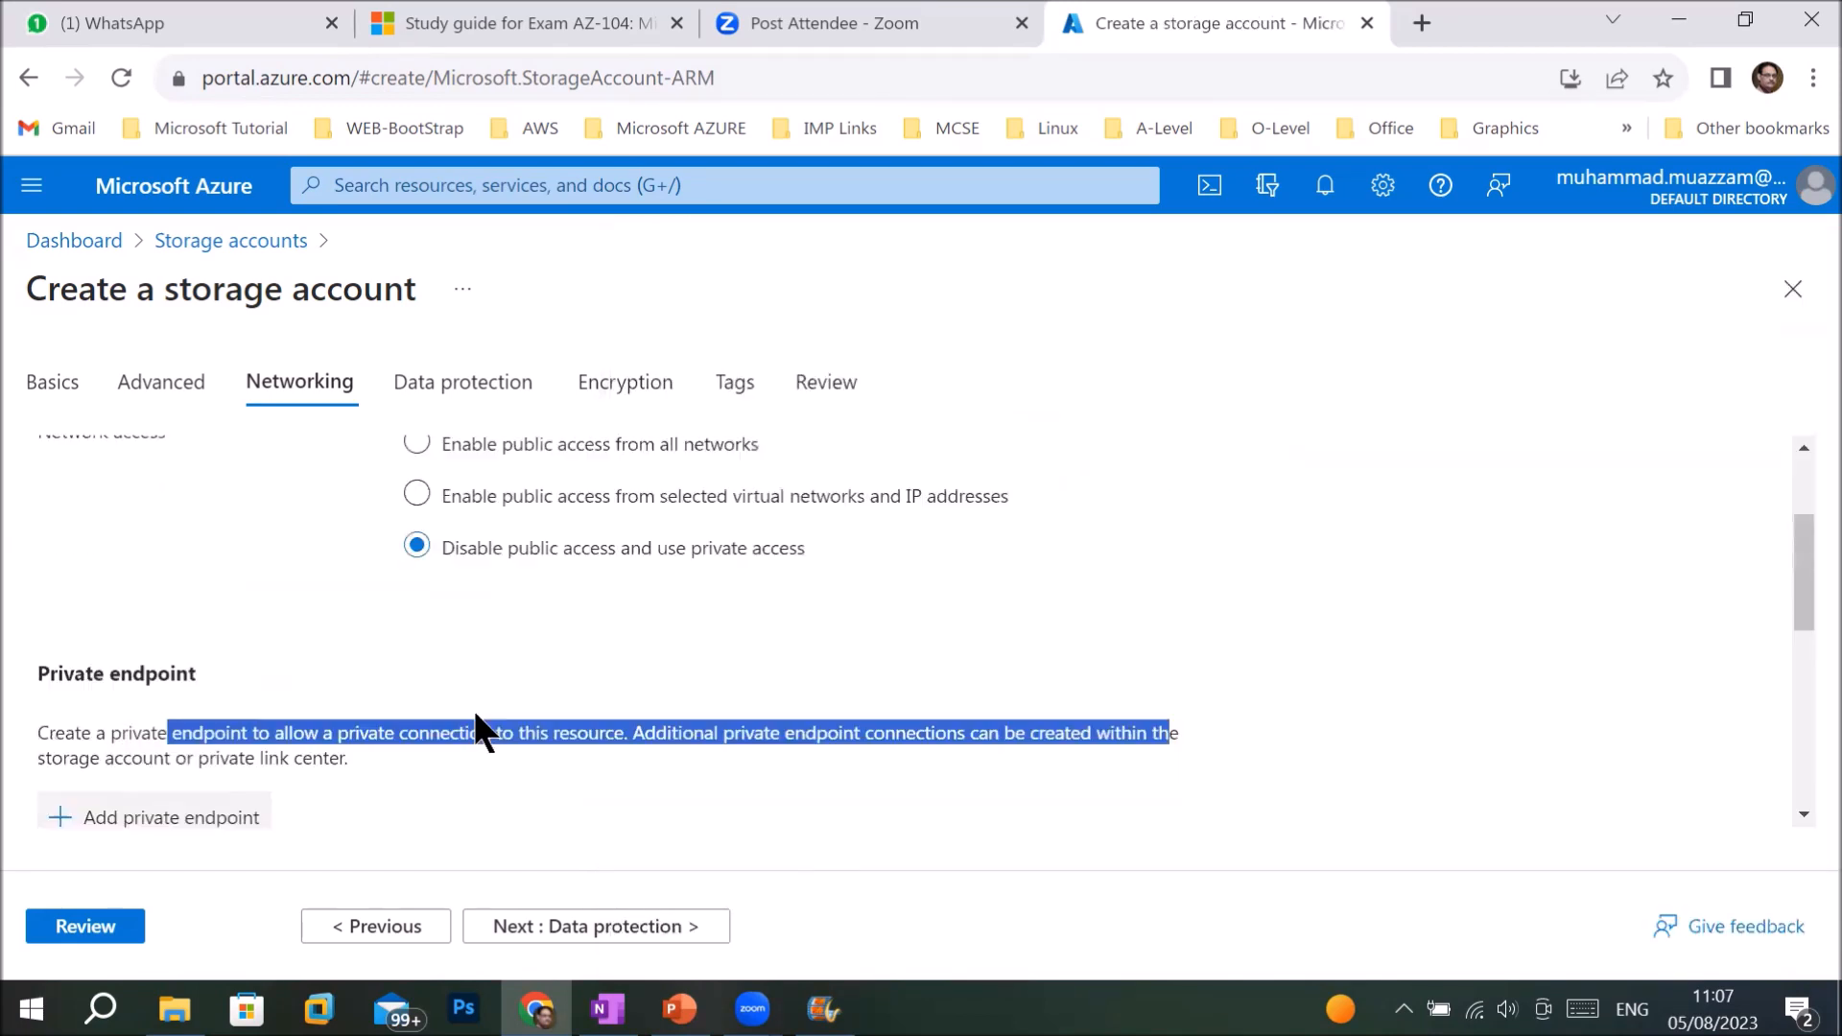
pyautogui.scroll(2, 461, 681)
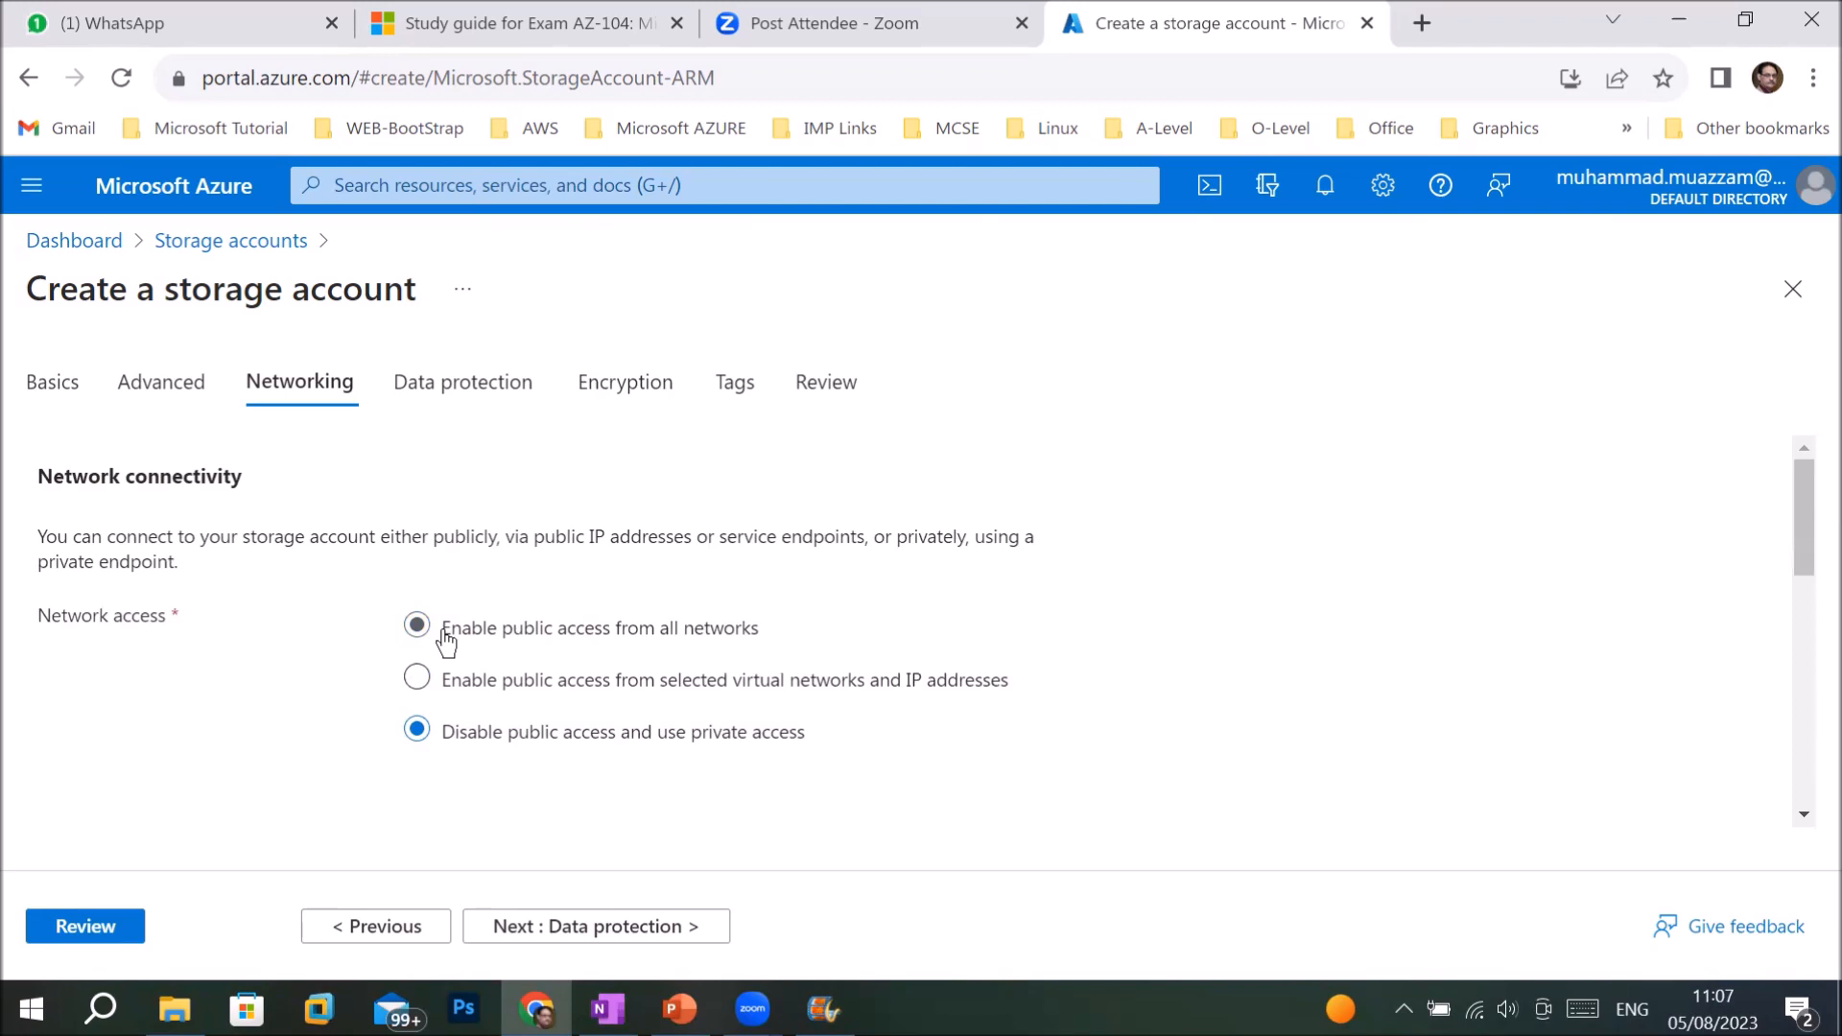
pyautogui.click(444, 633)
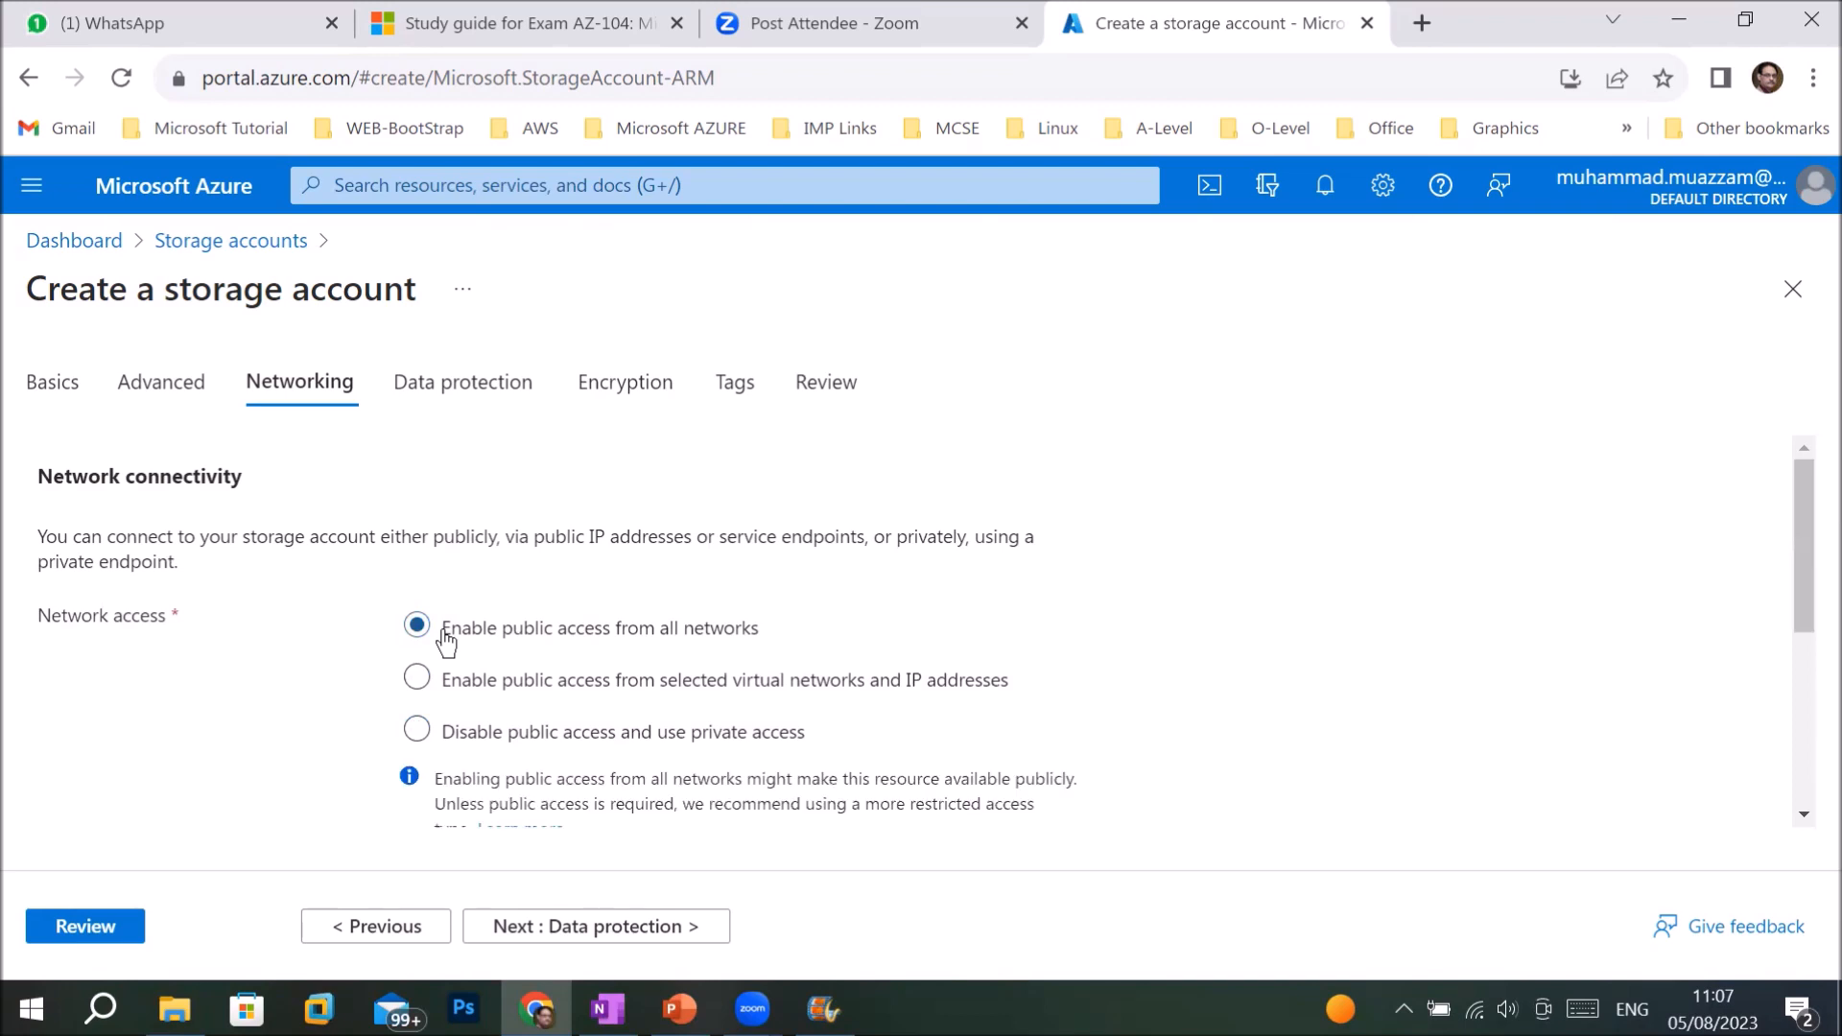
# - On the Data protection tab, enable point-in-time restore for containers
pyautogui.click(559, 931)
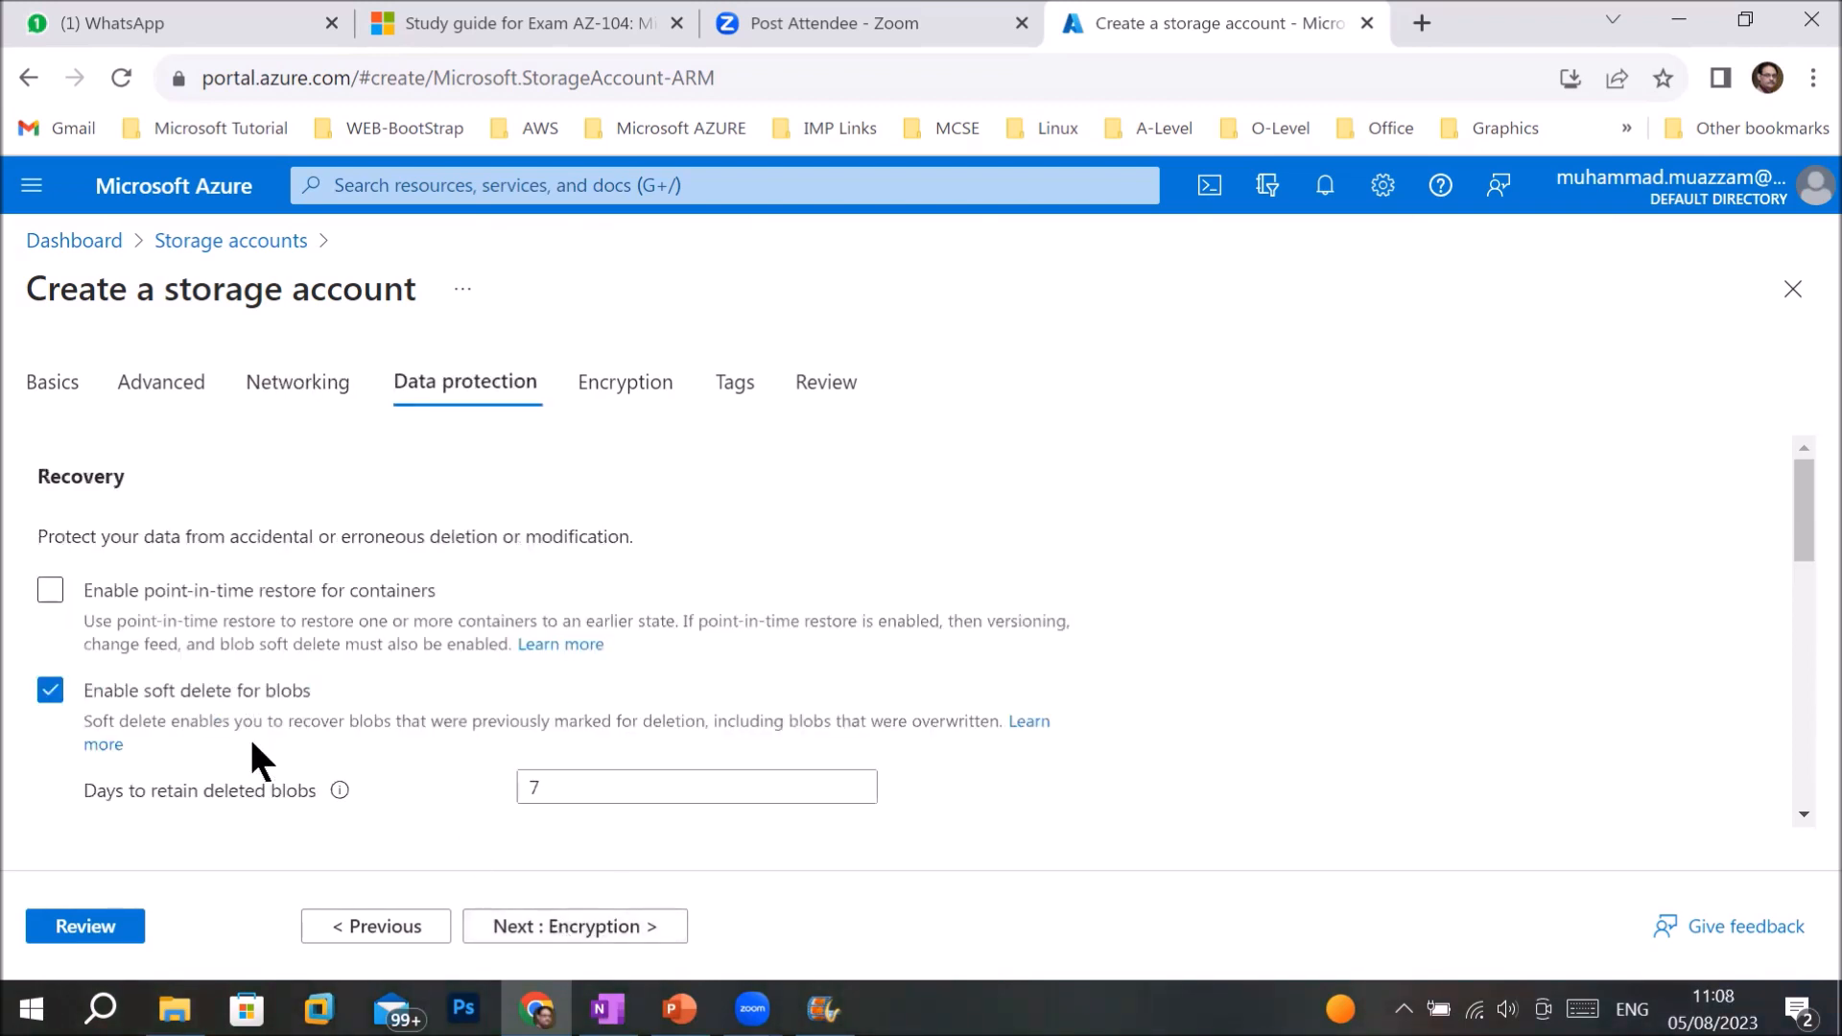
pyautogui.scroll(-2, 304, 777)
pyautogui.scroll(2, 304, 779)
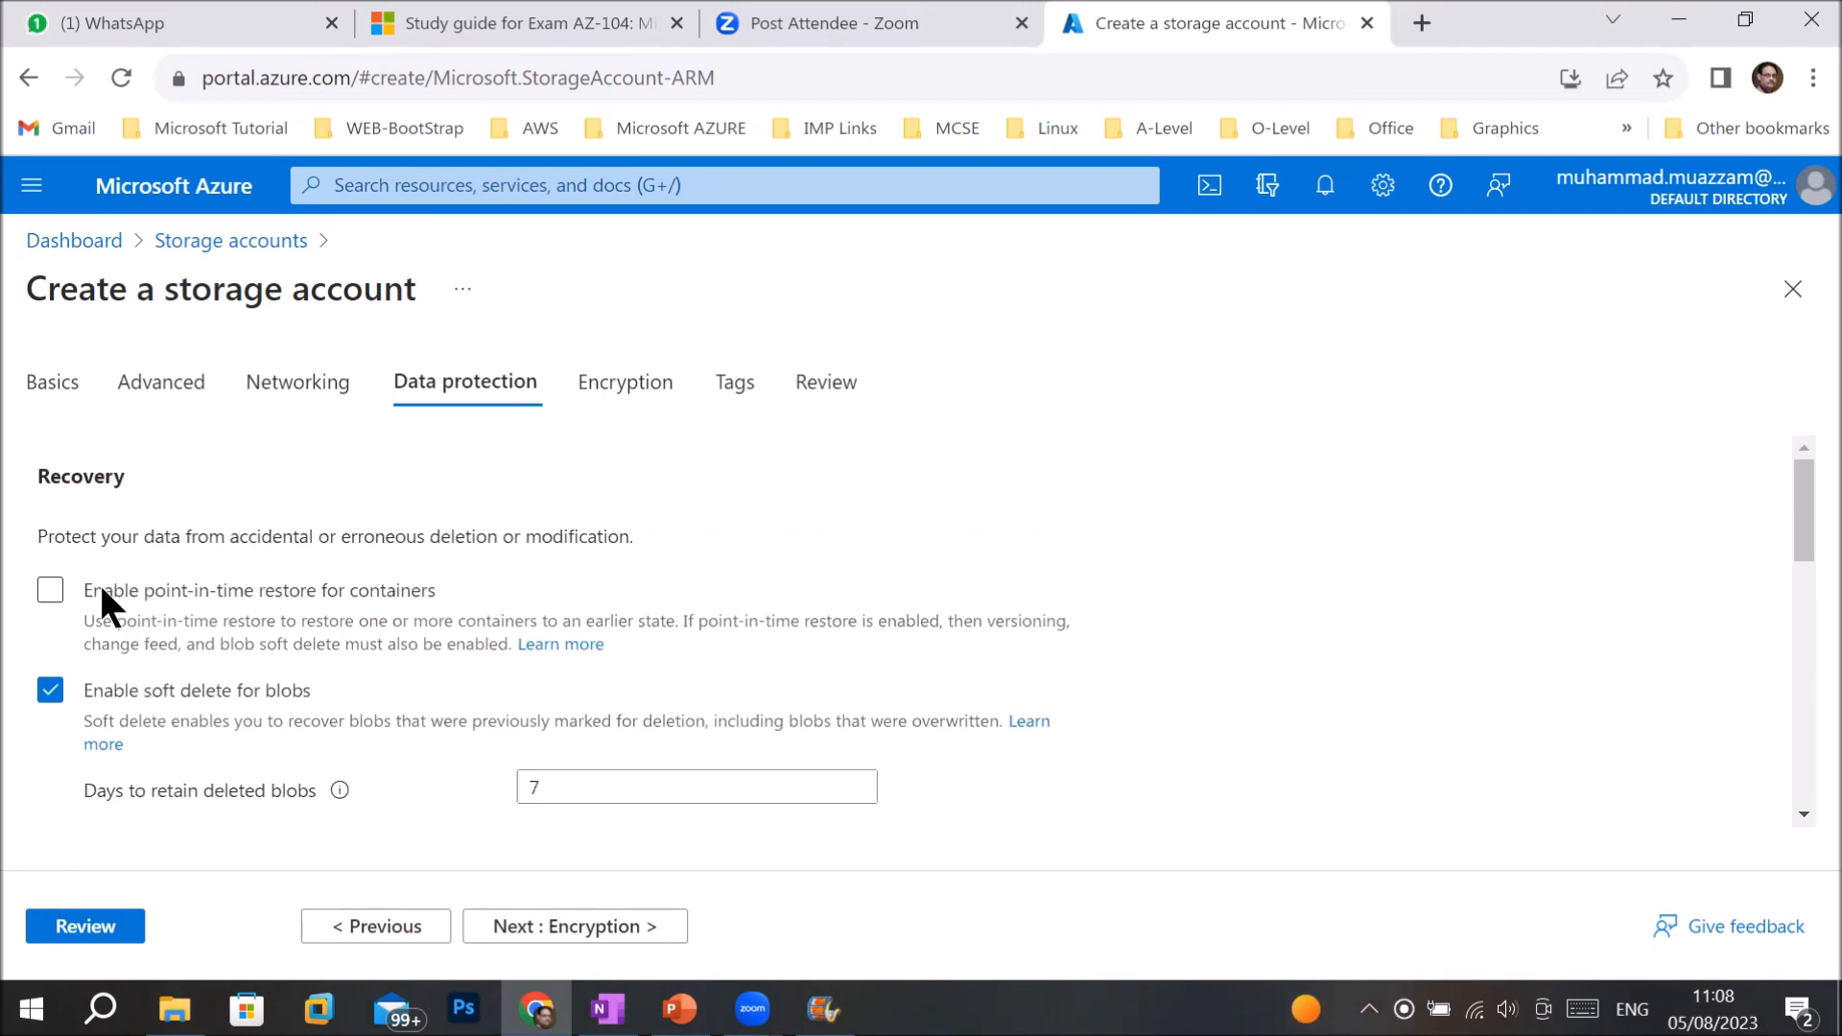
pyautogui.click(51, 600)
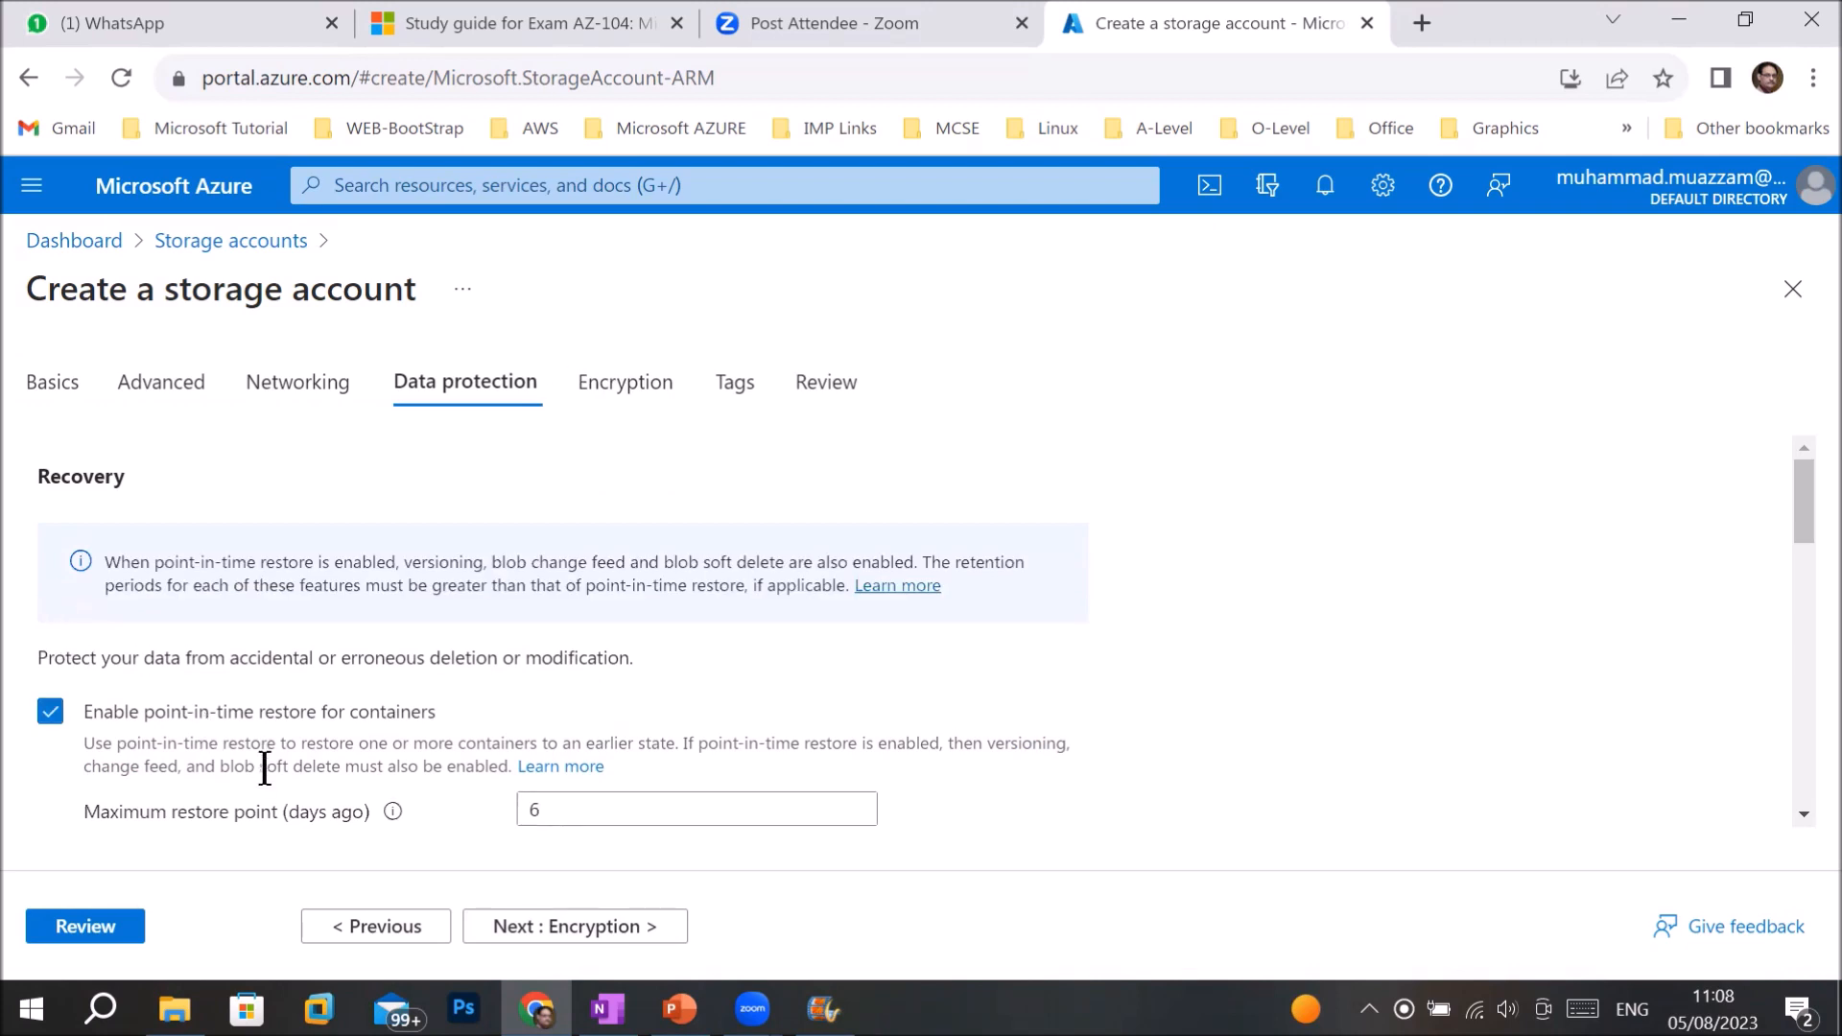
pyautogui.scroll(-1, 264, 768)
pyautogui.moveTo(109, 597); pyautogui.dragTo(428, 601)
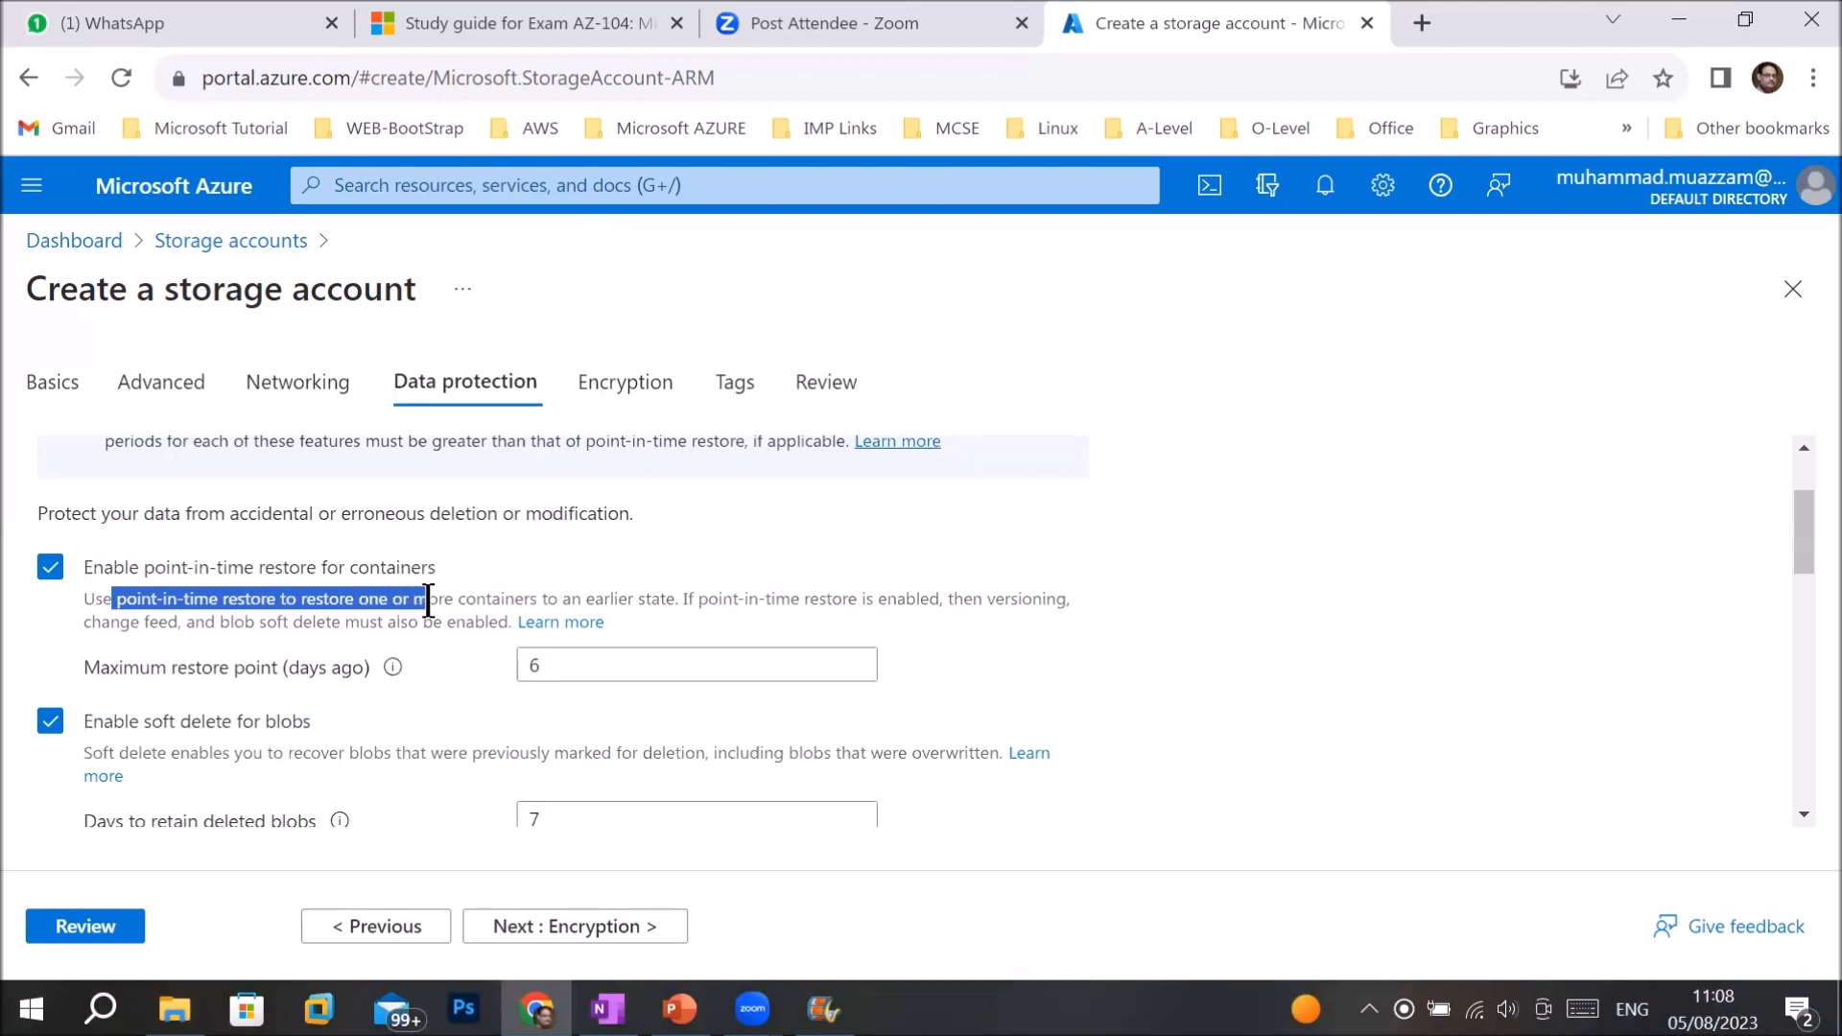
pyautogui.moveTo(428, 602); pyautogui.dragTo(679, 602)
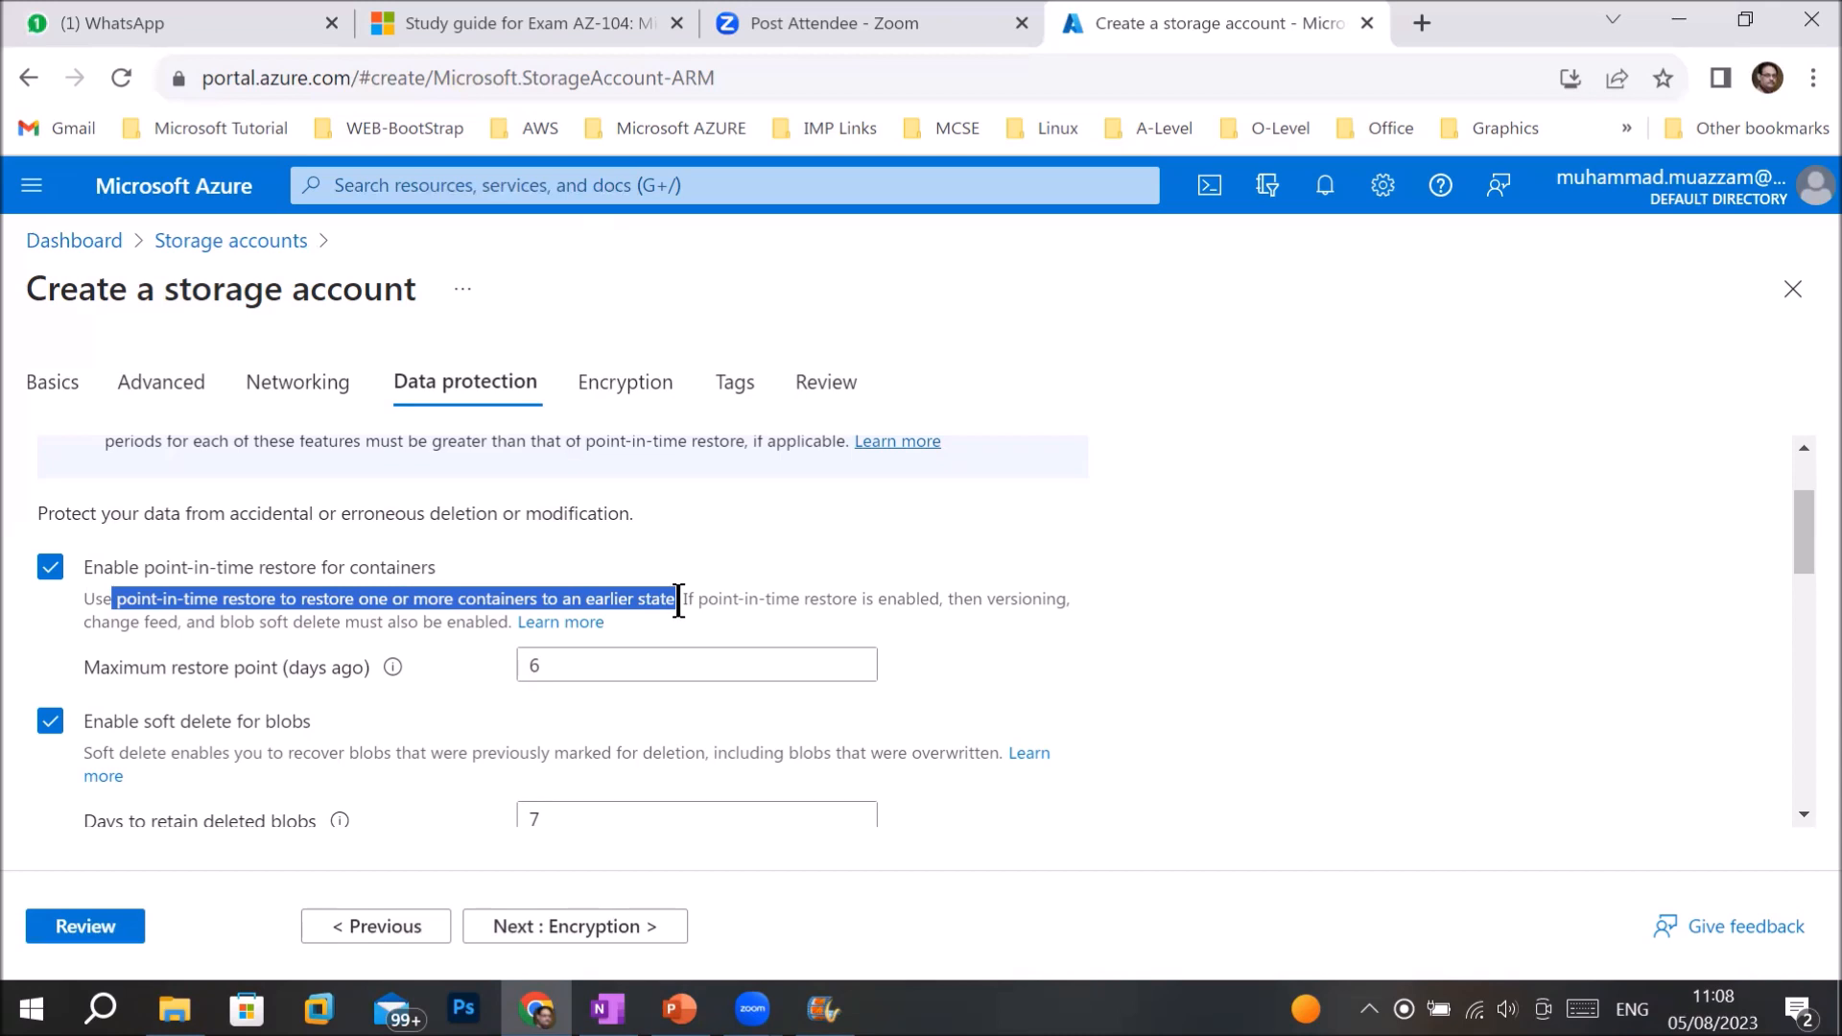
pyautogui.moveTo(678, 603); pyautogui.dragTo(681, 601)
pyautogui.moveTo(205, 622); pyautogui.dragTo(331, 629)
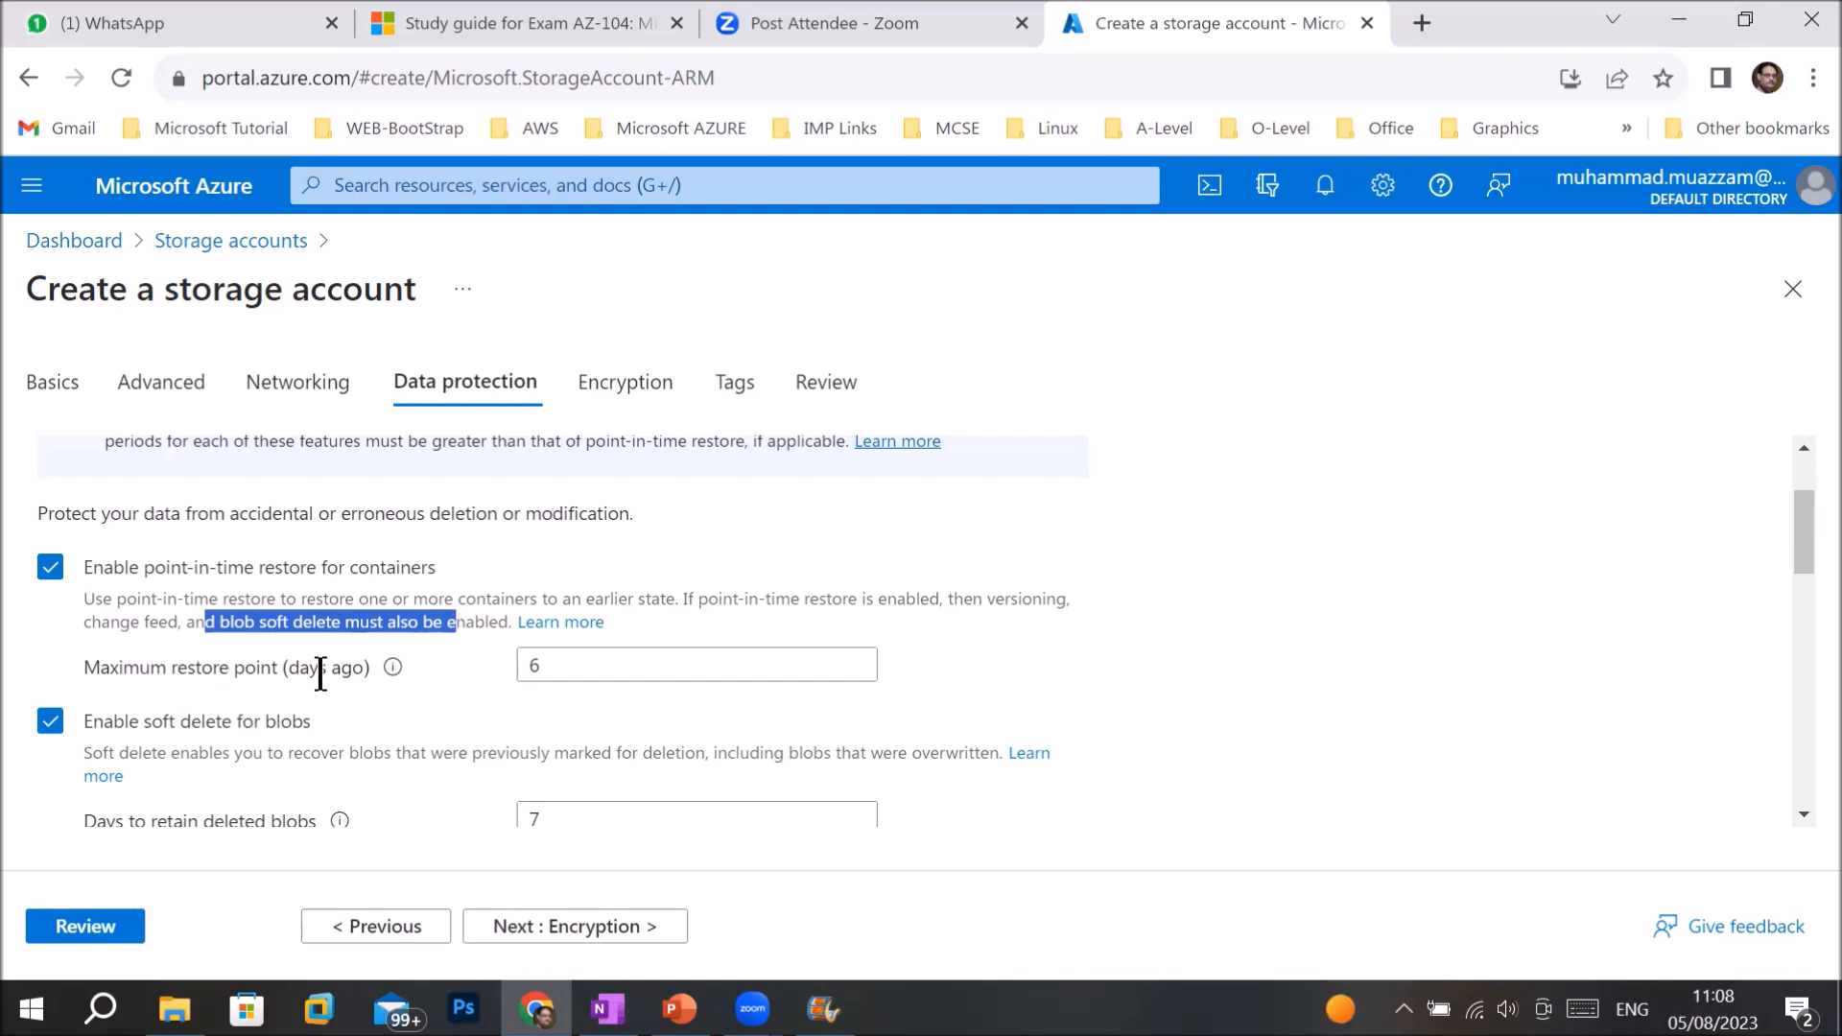
pyautogui.doubleClick(567, 664)
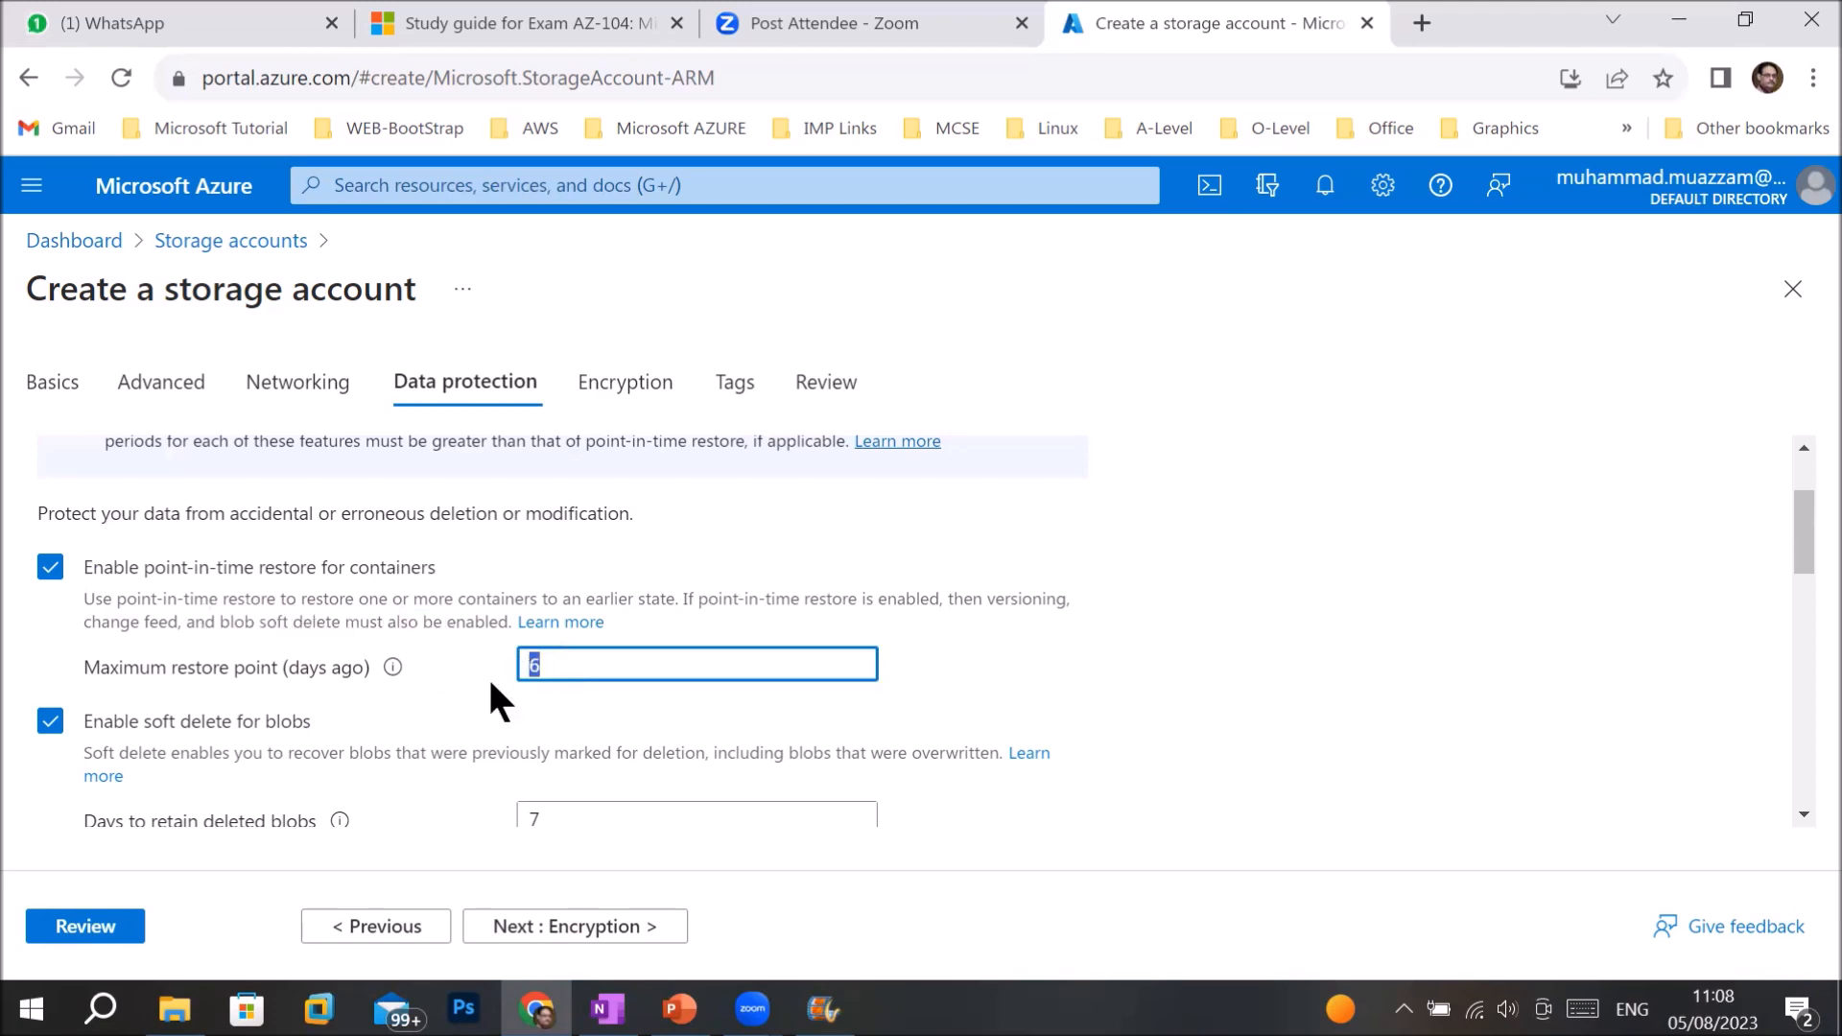
pyautogui.moveTo(392, 666)
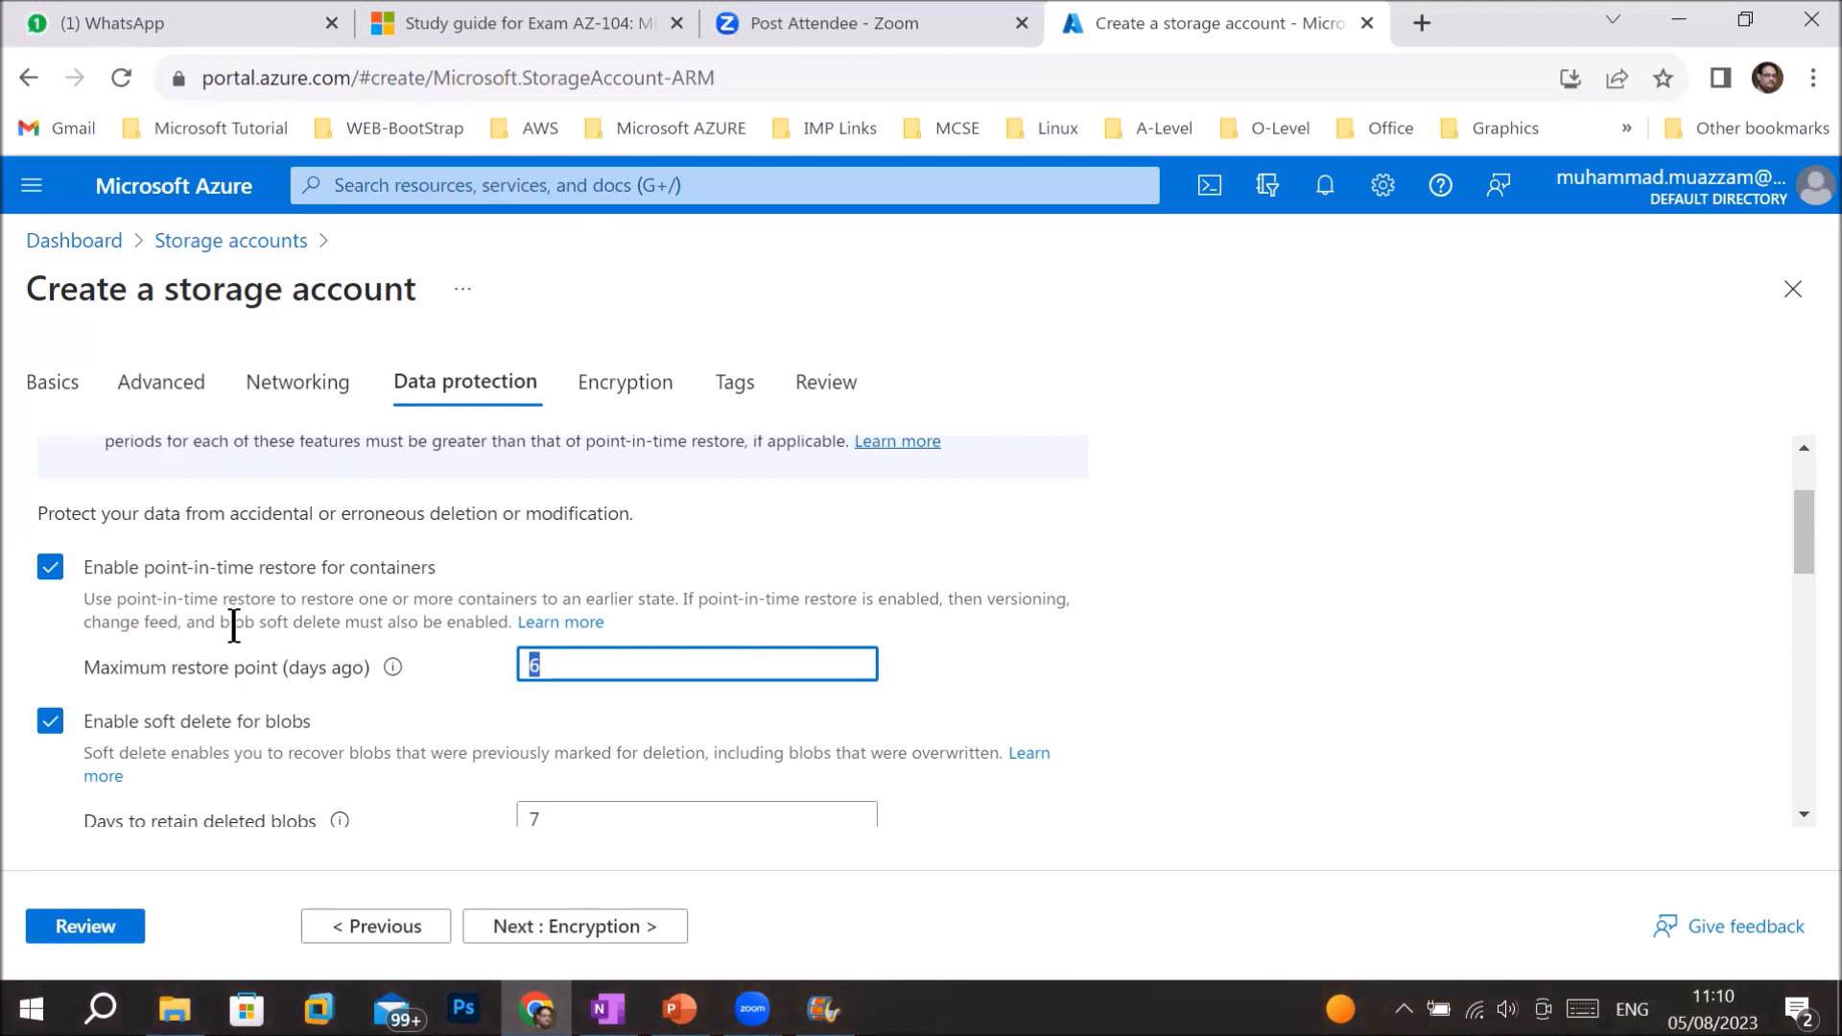
# - Untick point-in-time restore for containers and soft delete for blobs, reviewing the blob retention details
pyautogui.click(50, 567)
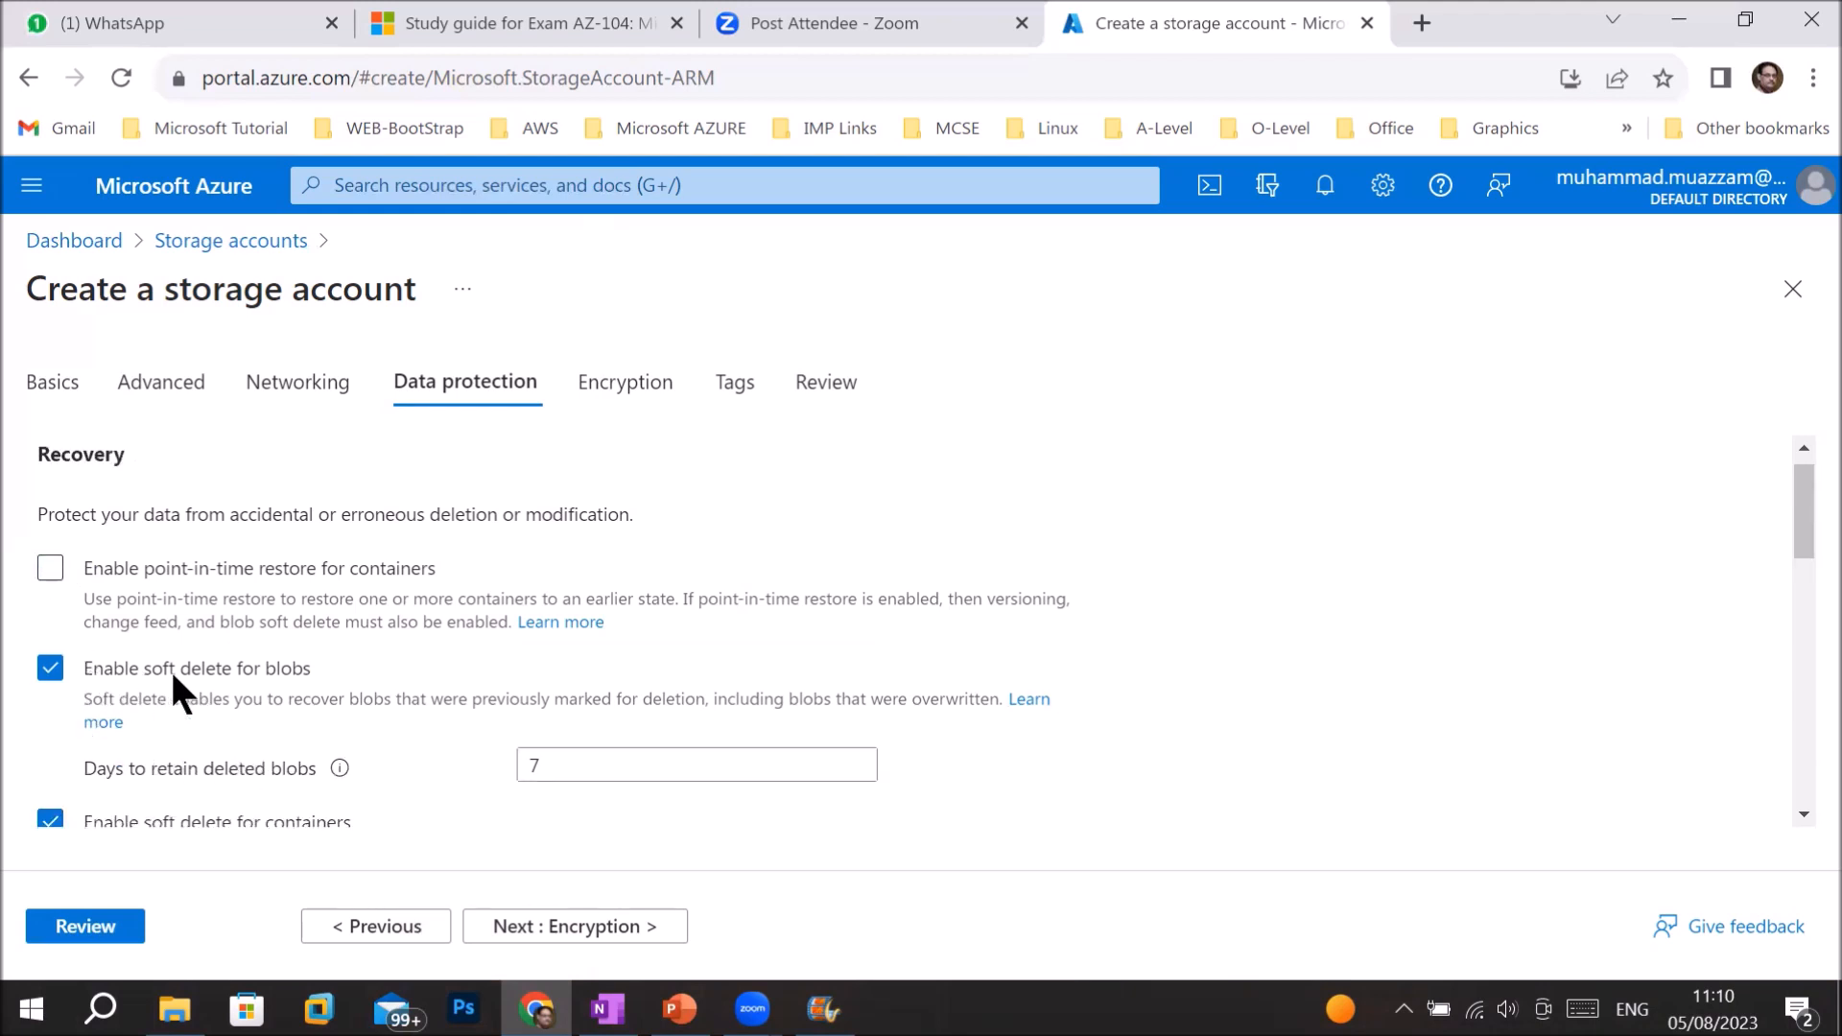
pyautogui.moveTo(142, 699); pyautogui.dragTo(990, 699)
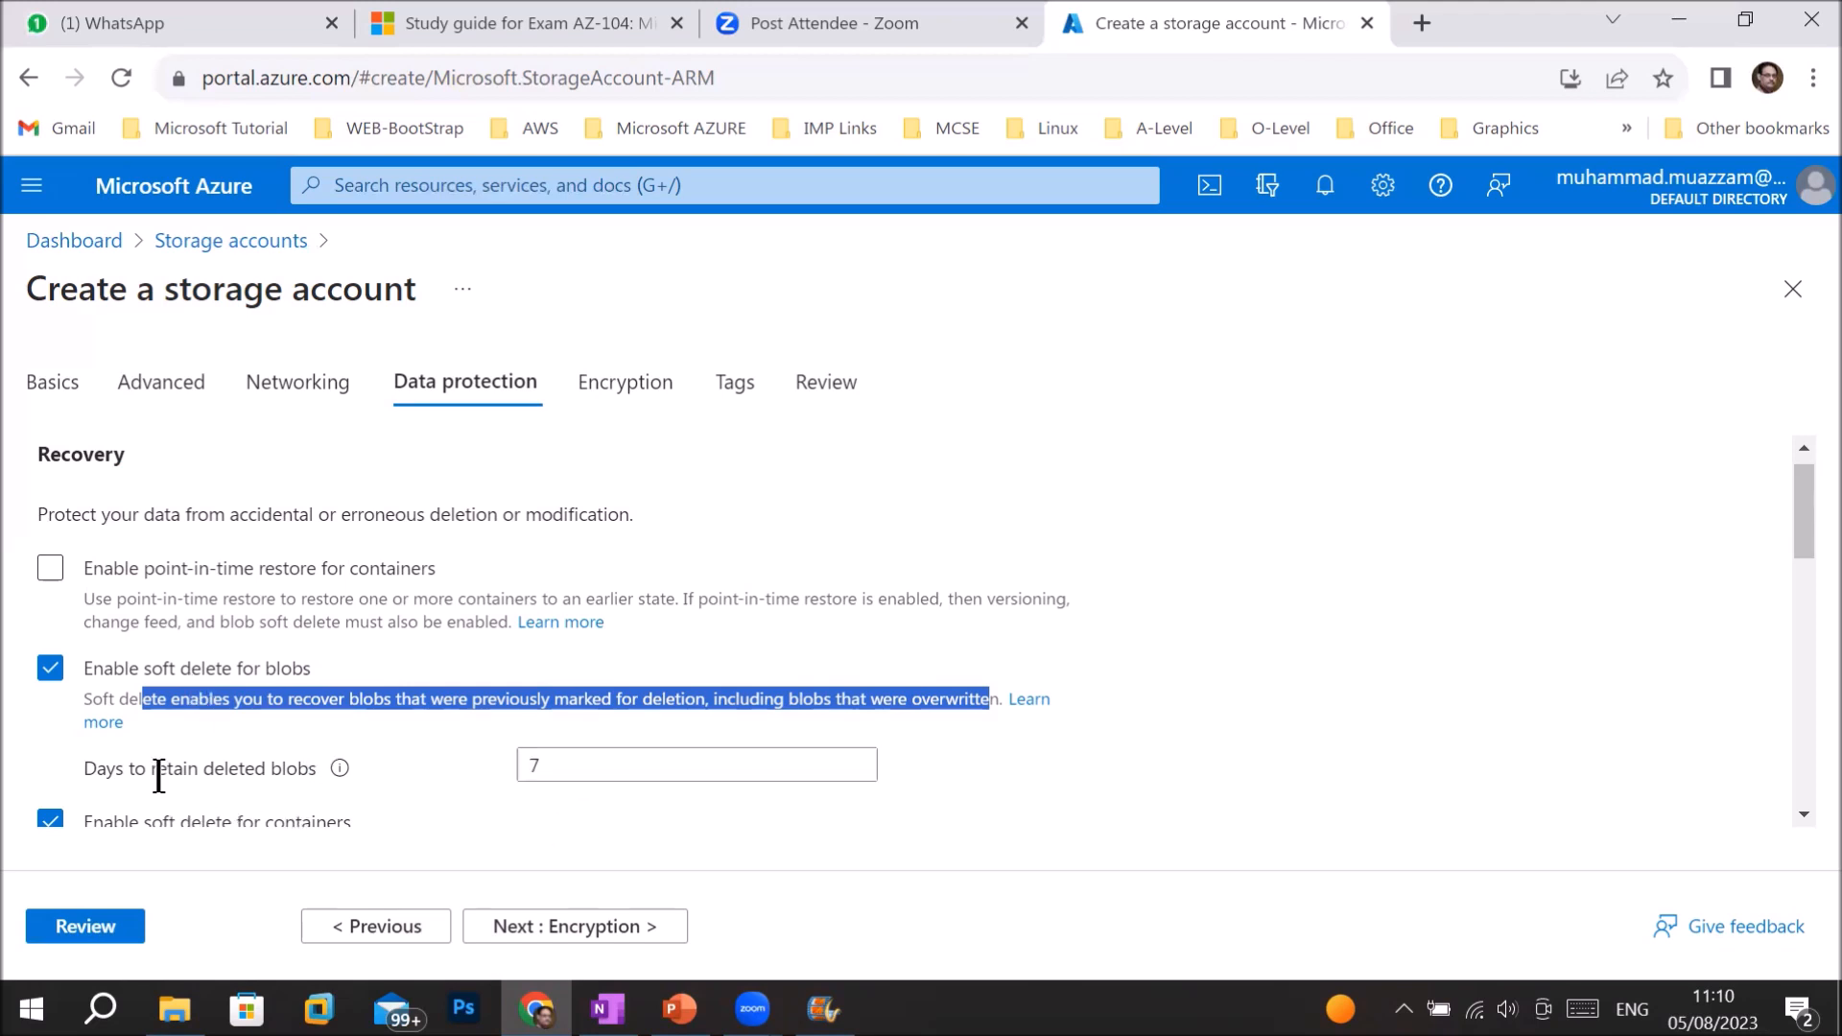
pyautogui.moveTo(152, 773); pyautogui.dragTo(310, 777)
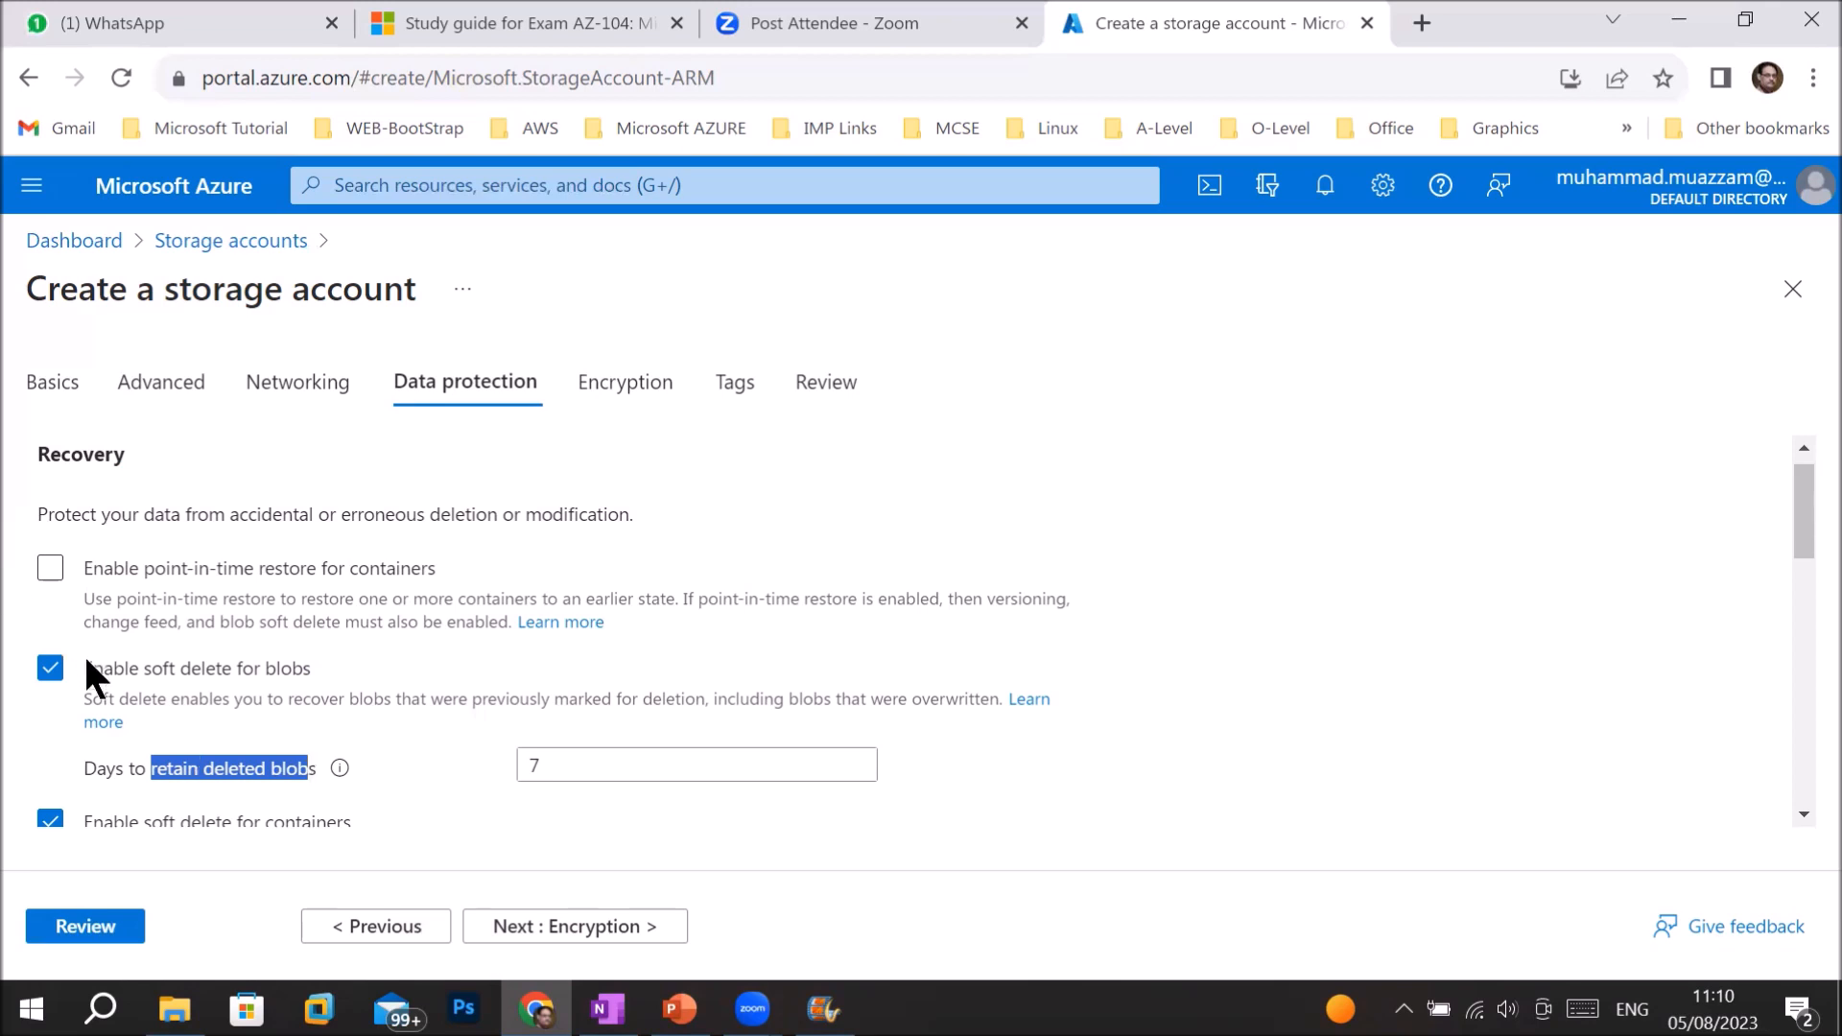
pyautogui.click(56, 672)
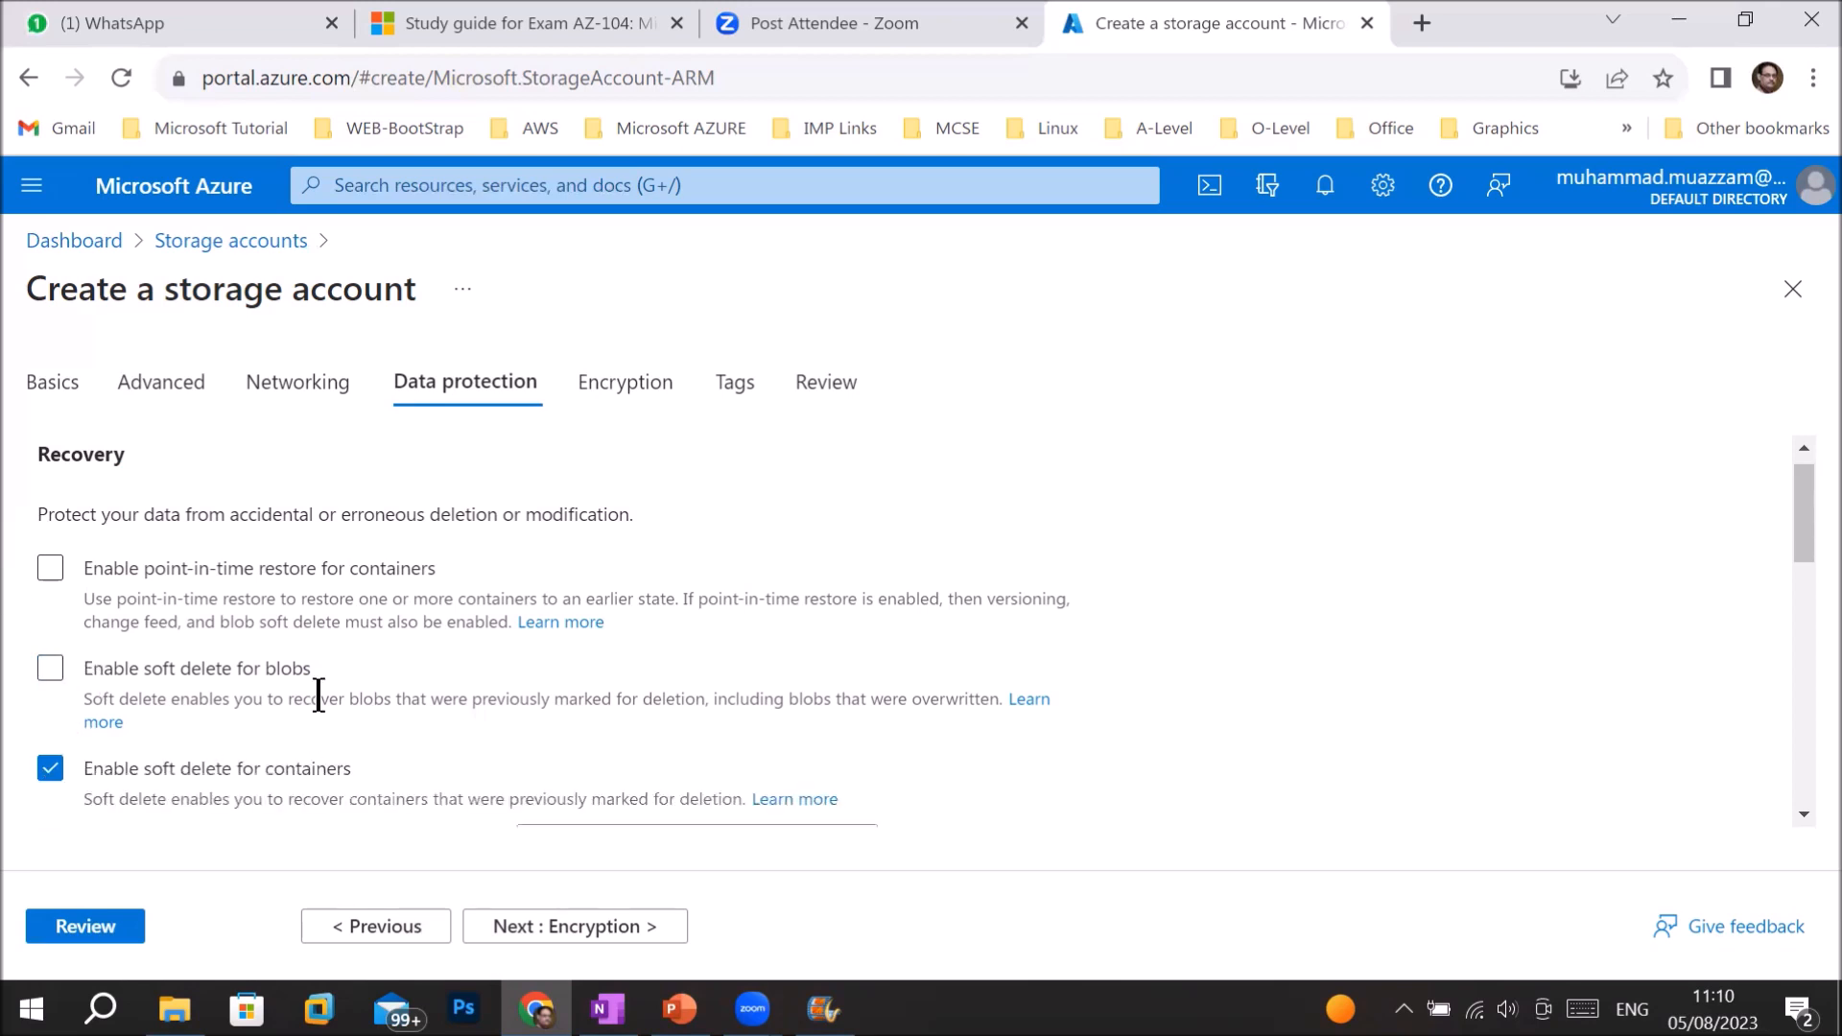
# - Untick soft delete for containers, leaving file share soft delete on at 7 days
pyautogui.scroll(-3, 316, 691)
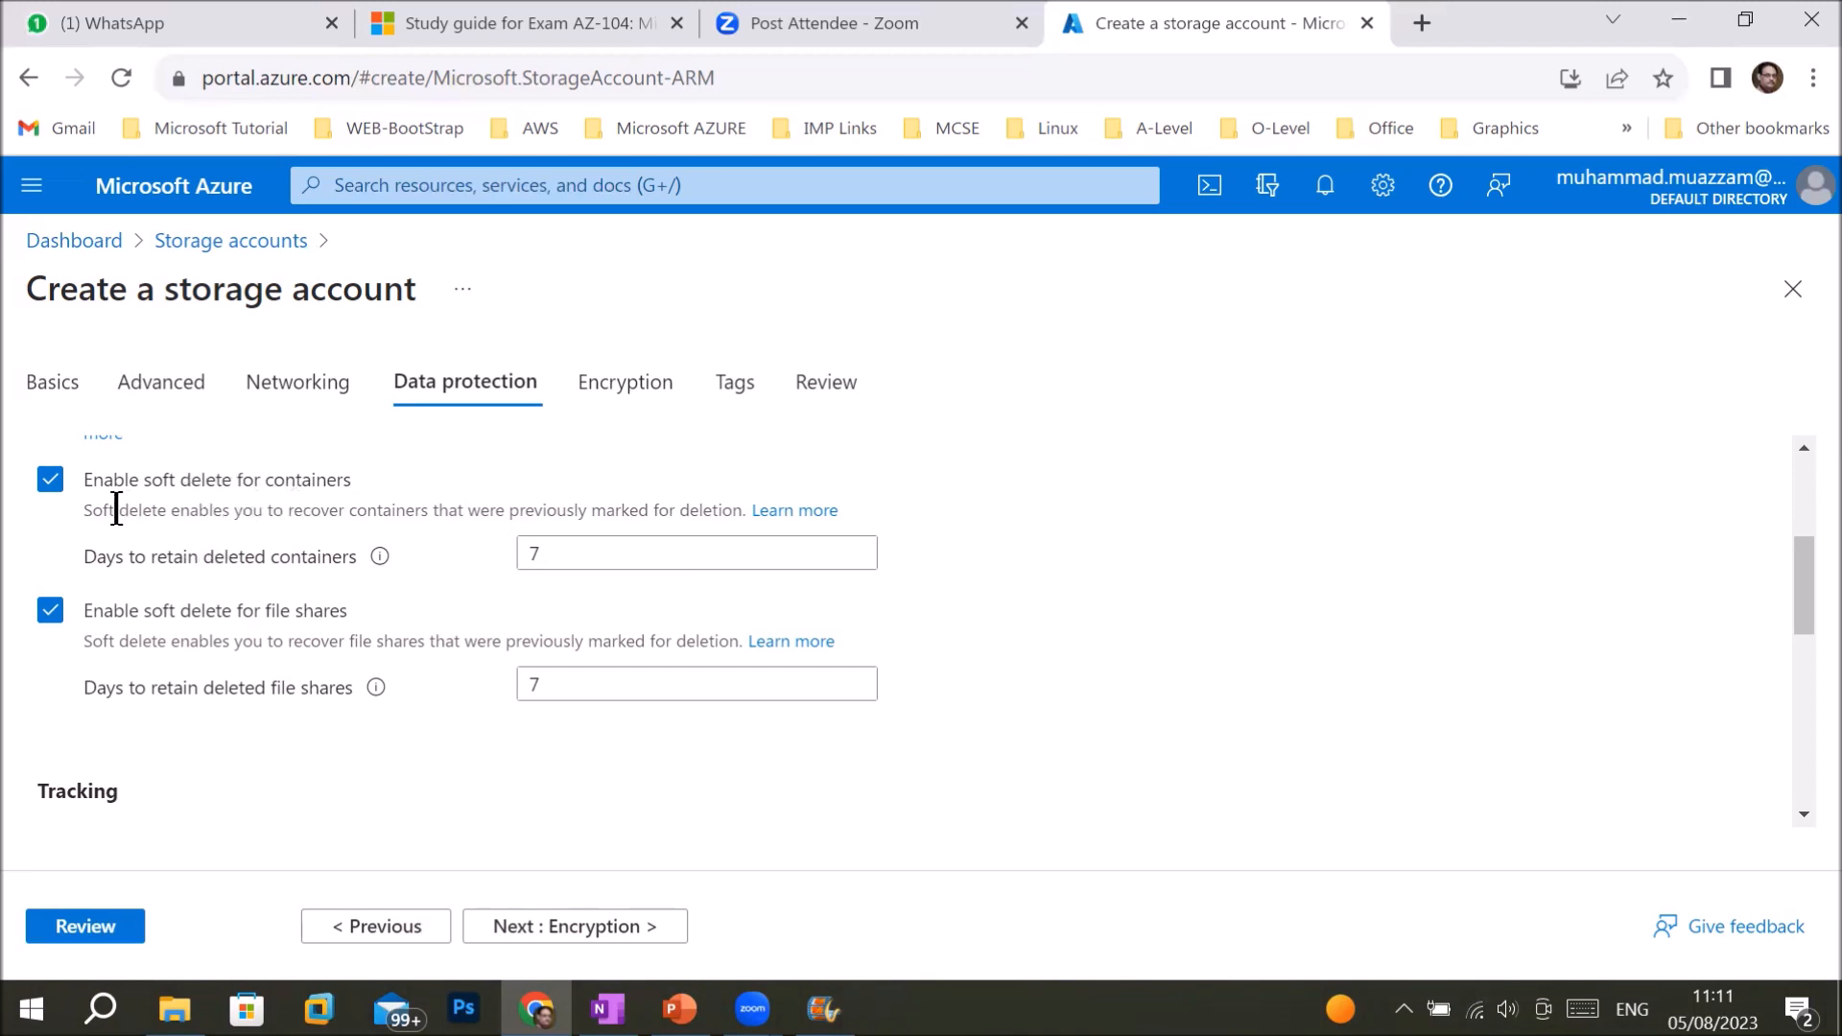
pyautogui.doubleClick(551, 556)
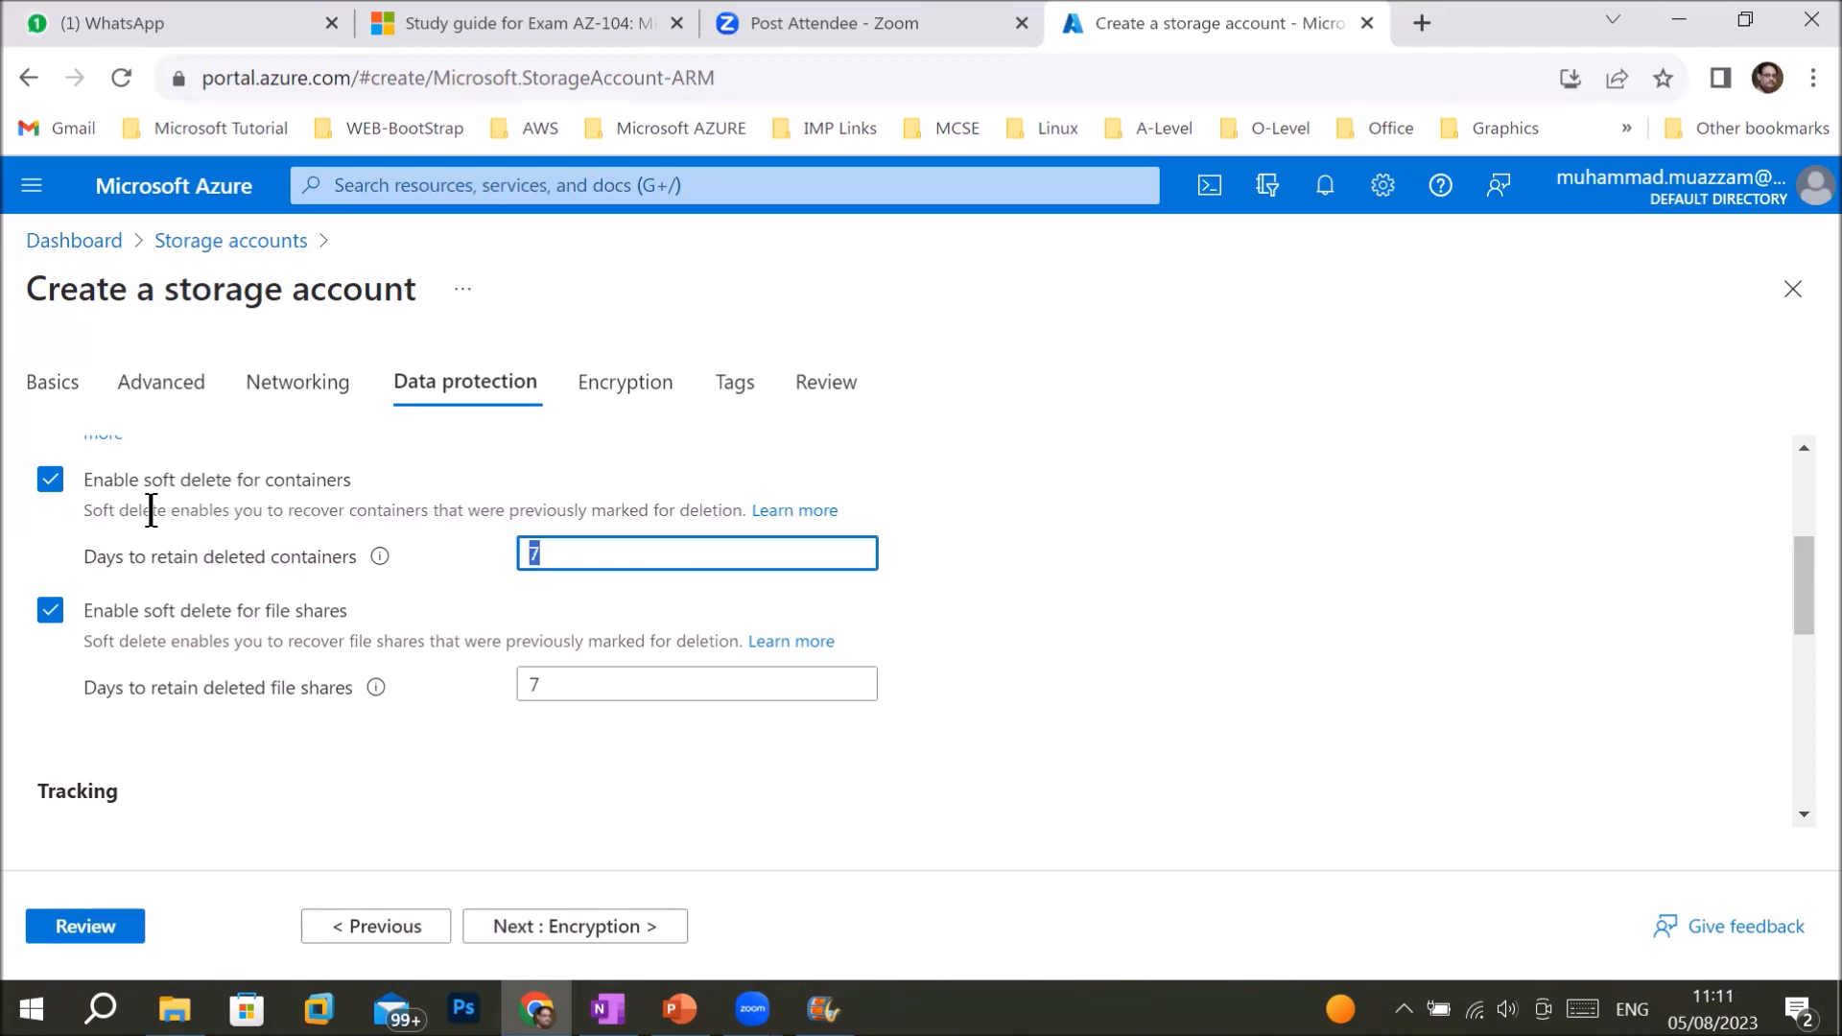
pyautogui.moveTo(116, 503); pyautogui.dragTo(735, 510)
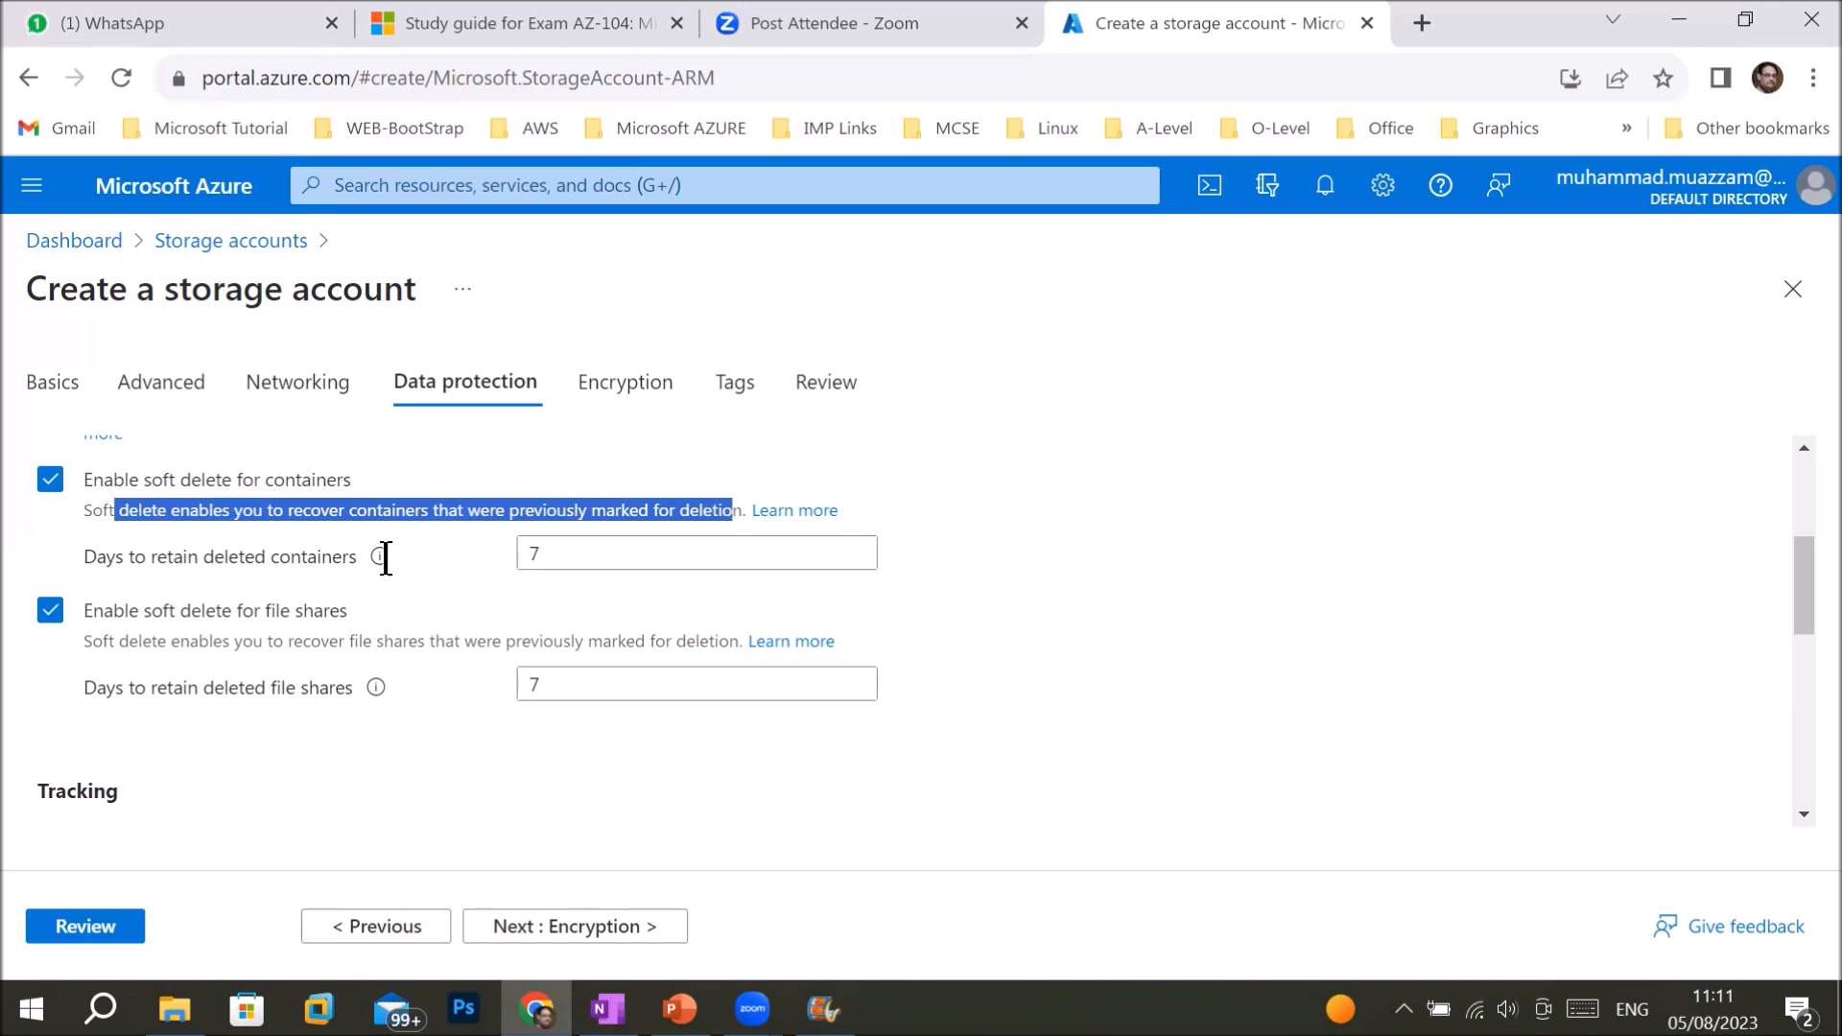
pyautogui.moveTo(379, 557)
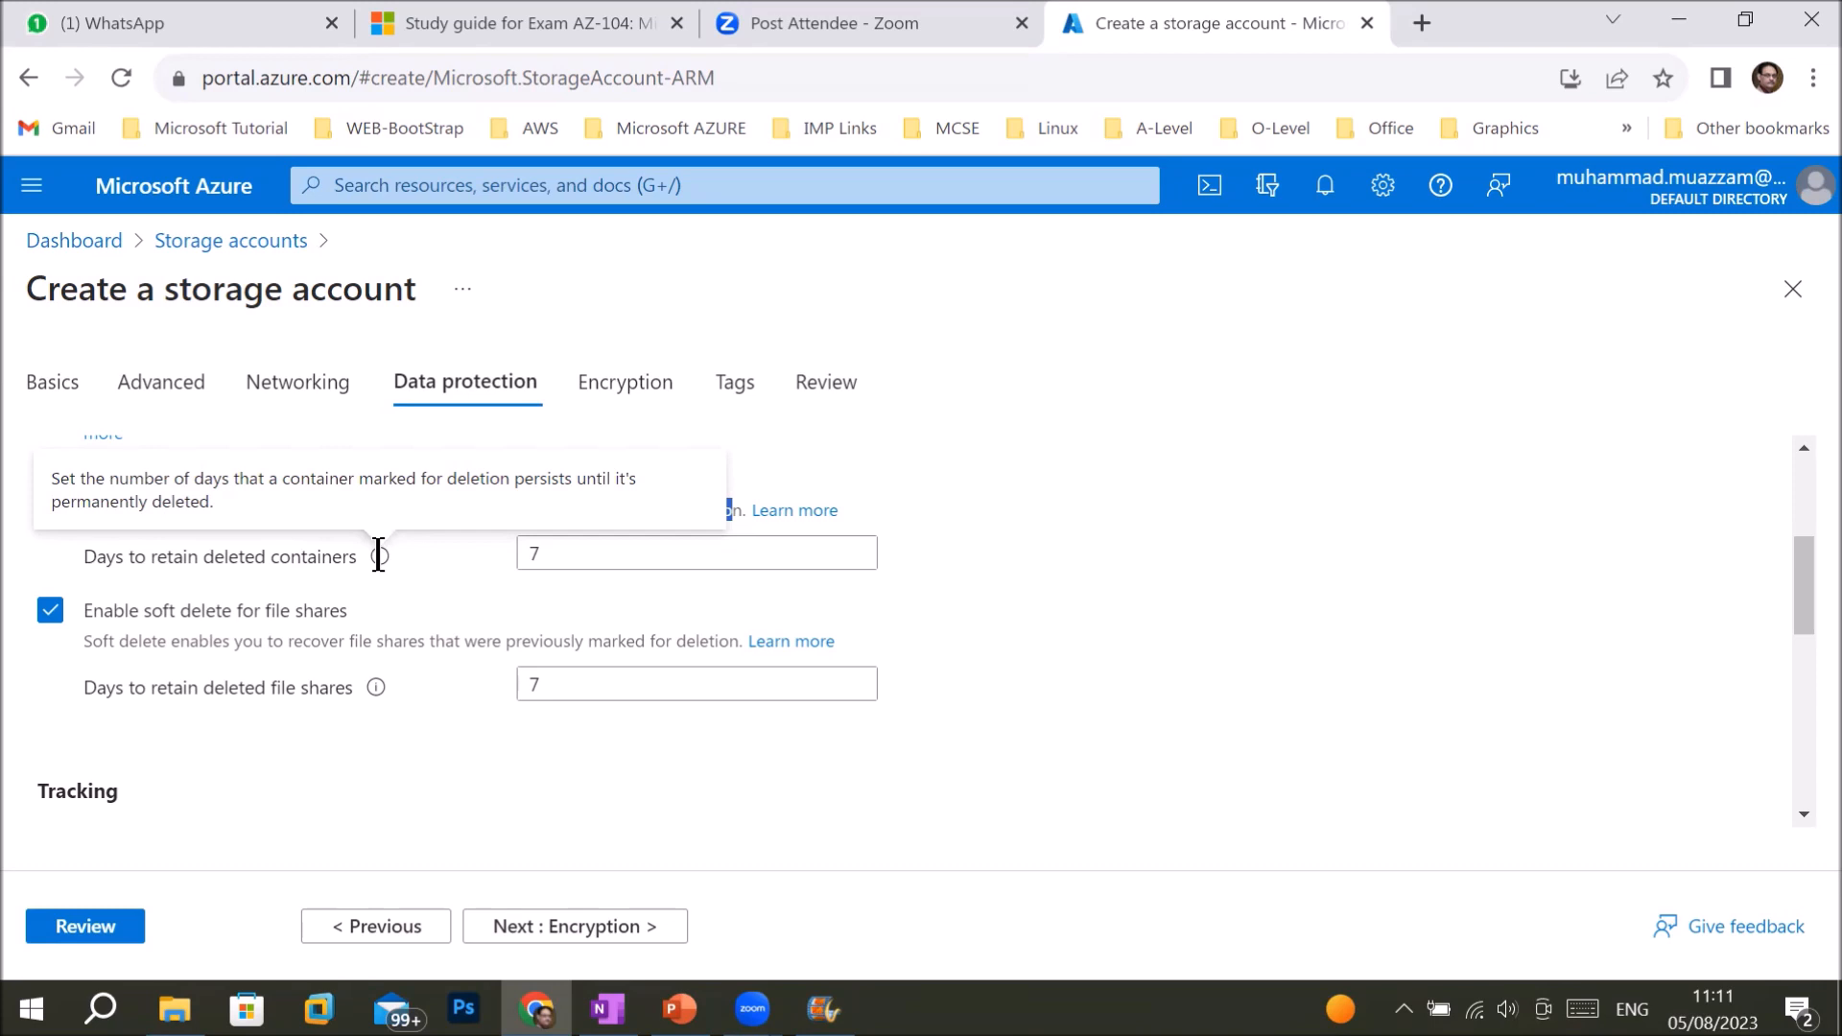
pyautogui.click(59, 490)
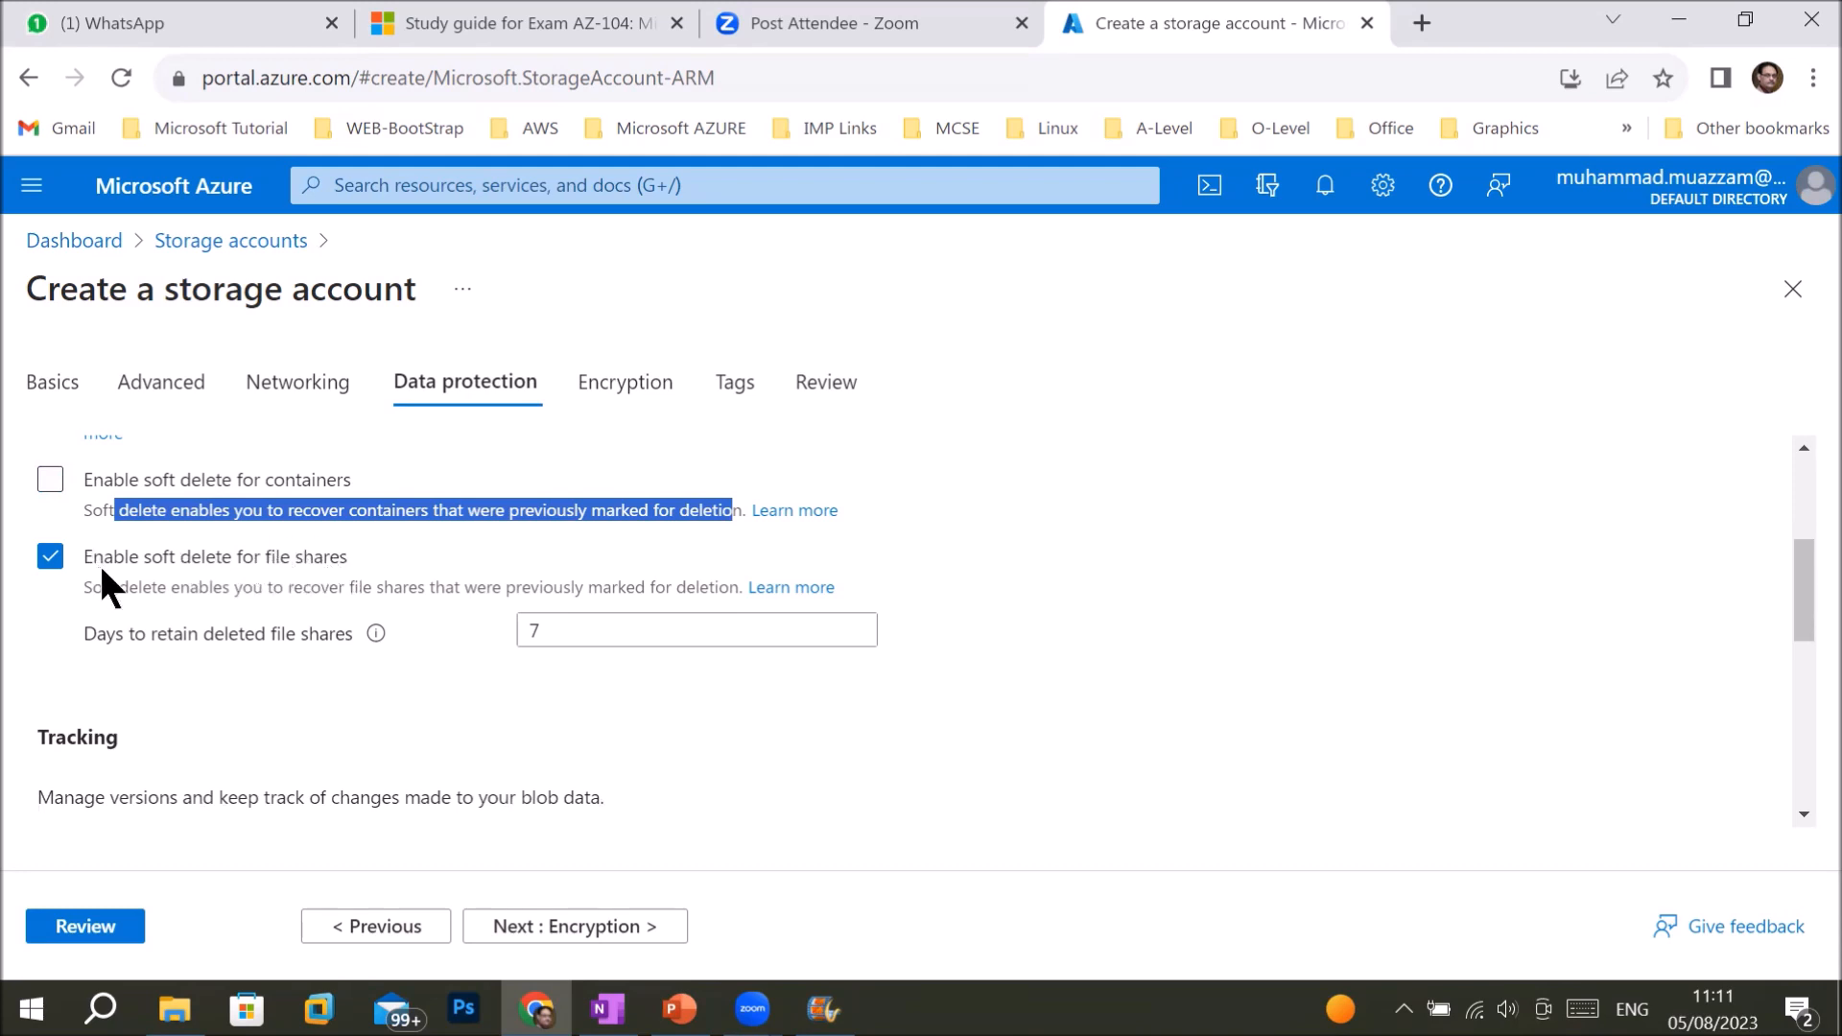
pyautogui.moveTo(199, 588); pyautogui.dragTo(434, 591)
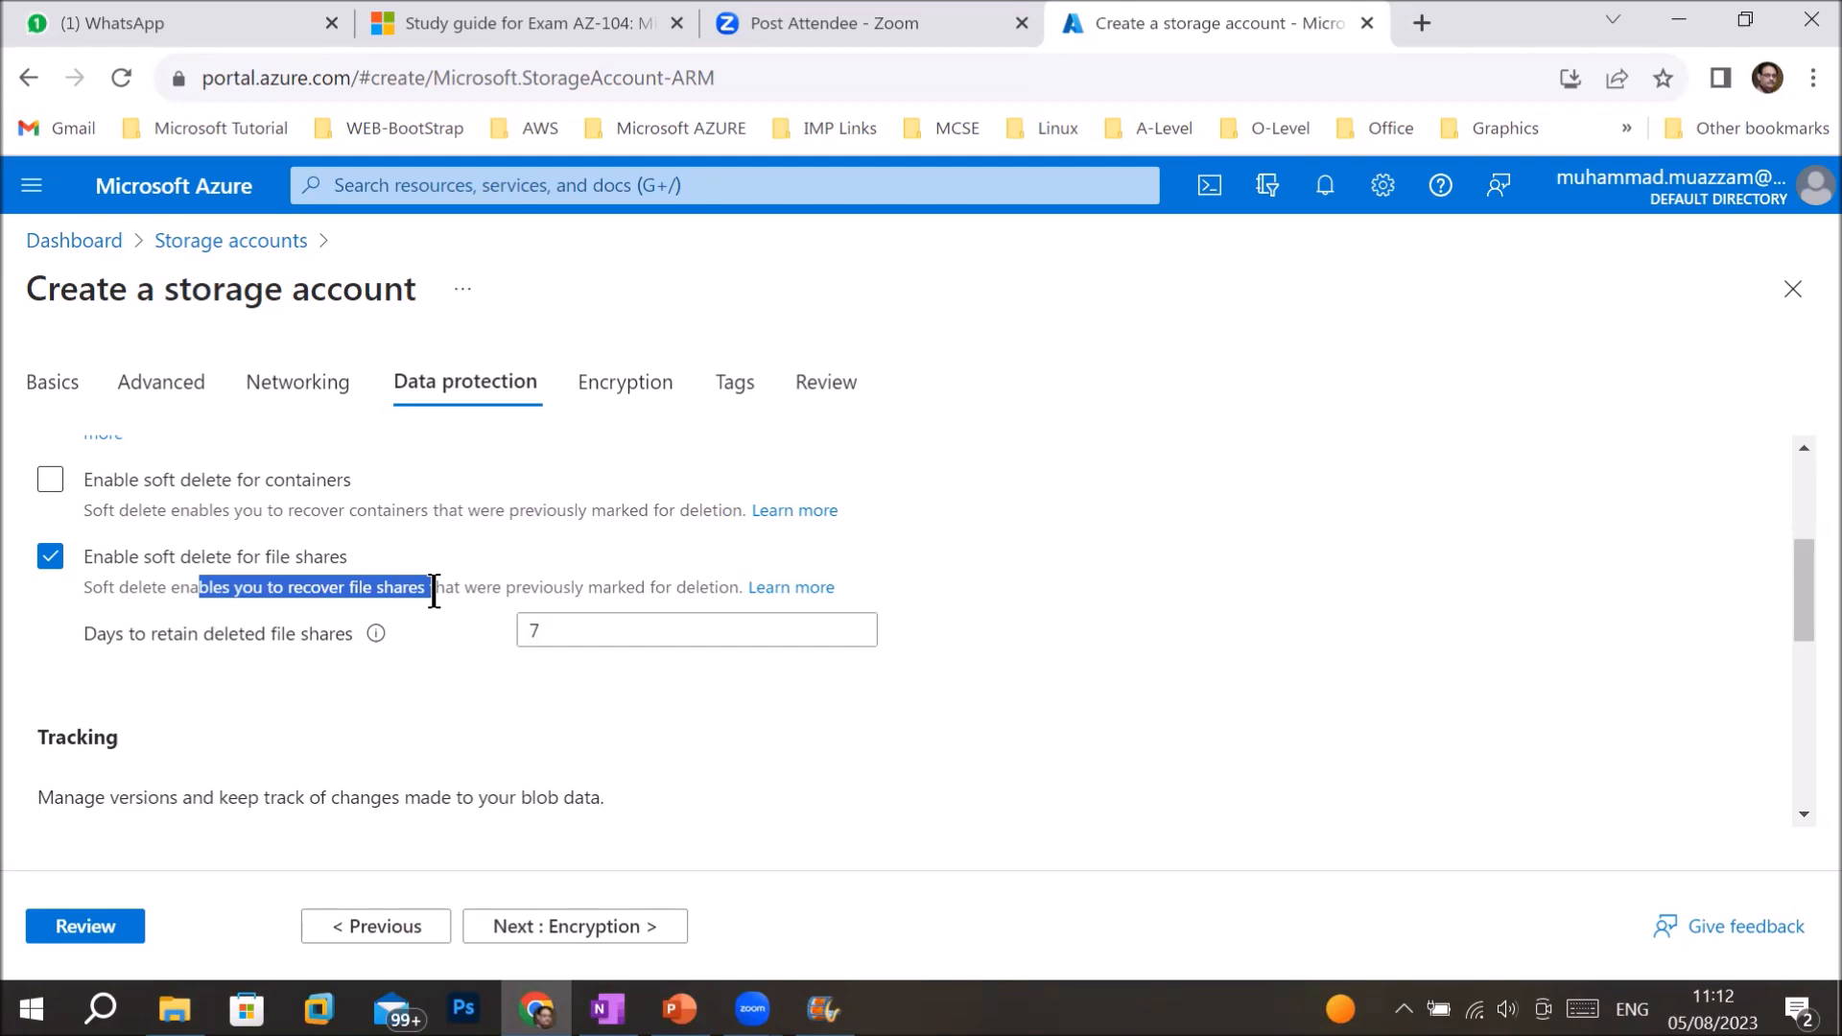
pyautogui.click(552, 631)
pyautogui.moveTo(553, 631); pyautogui.dragTo(491, 657)
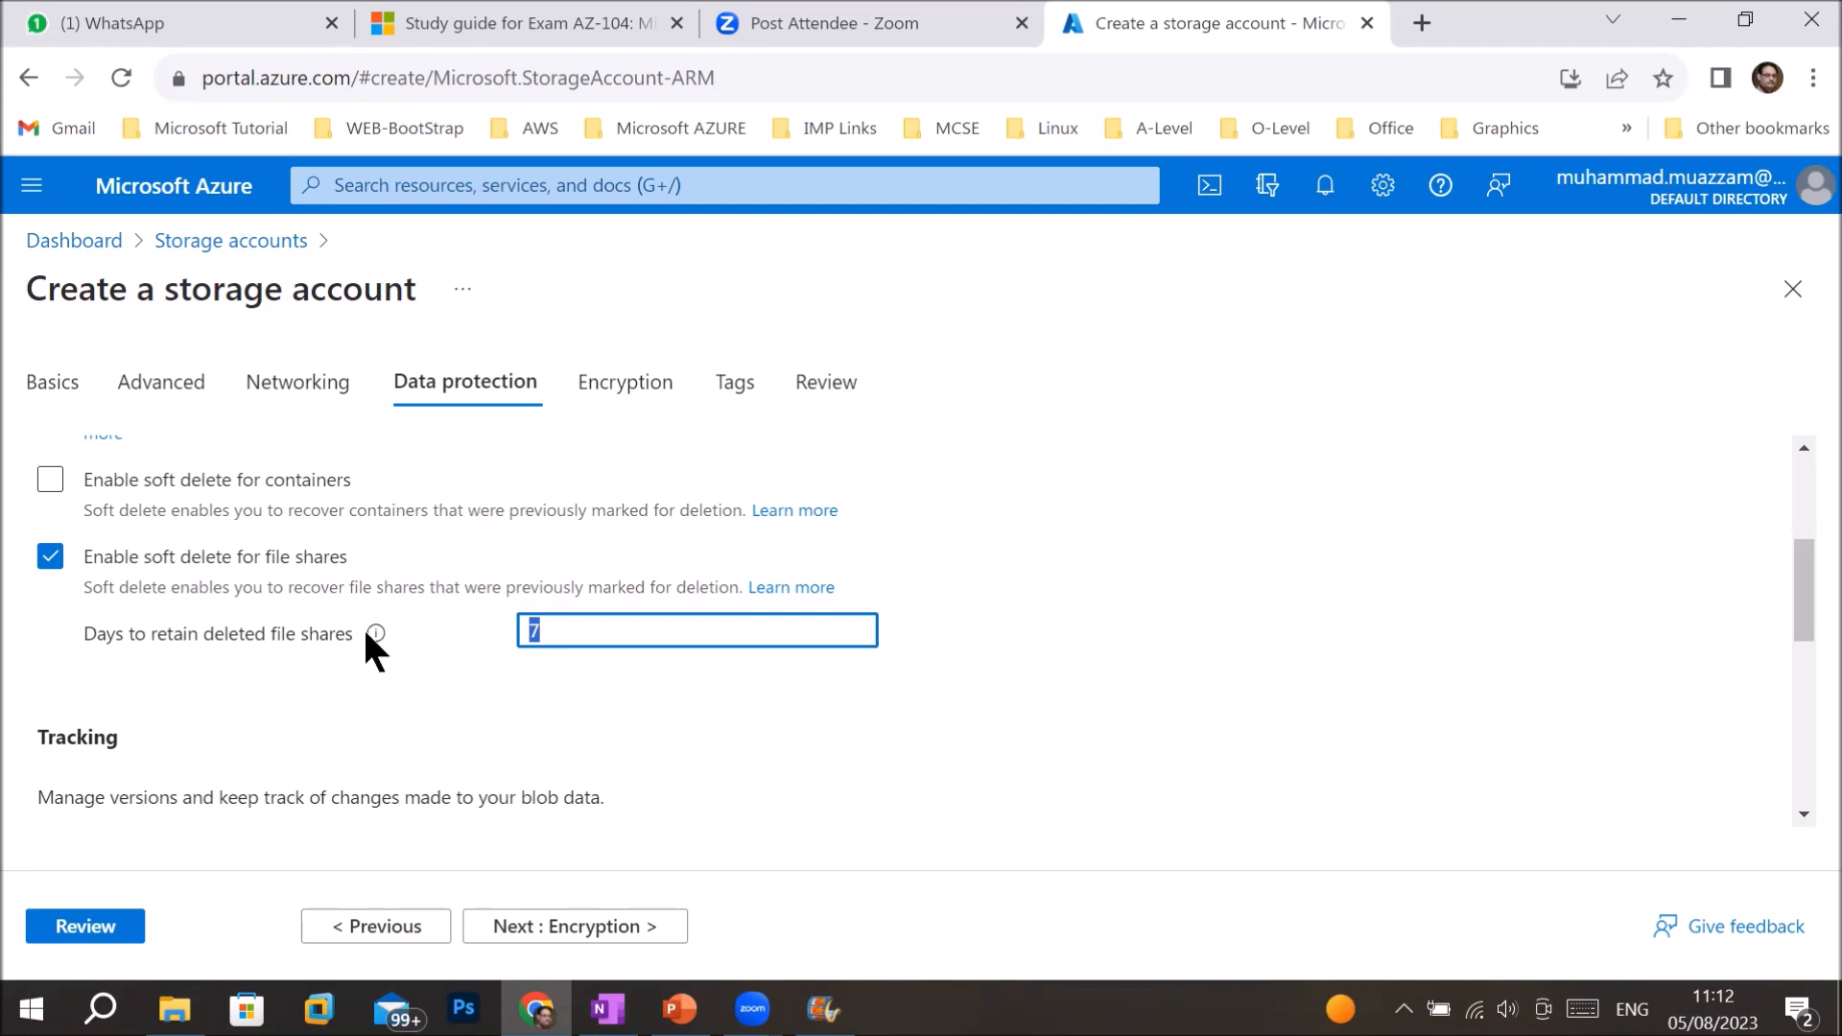
pyautogui.moveTo(372, 633)
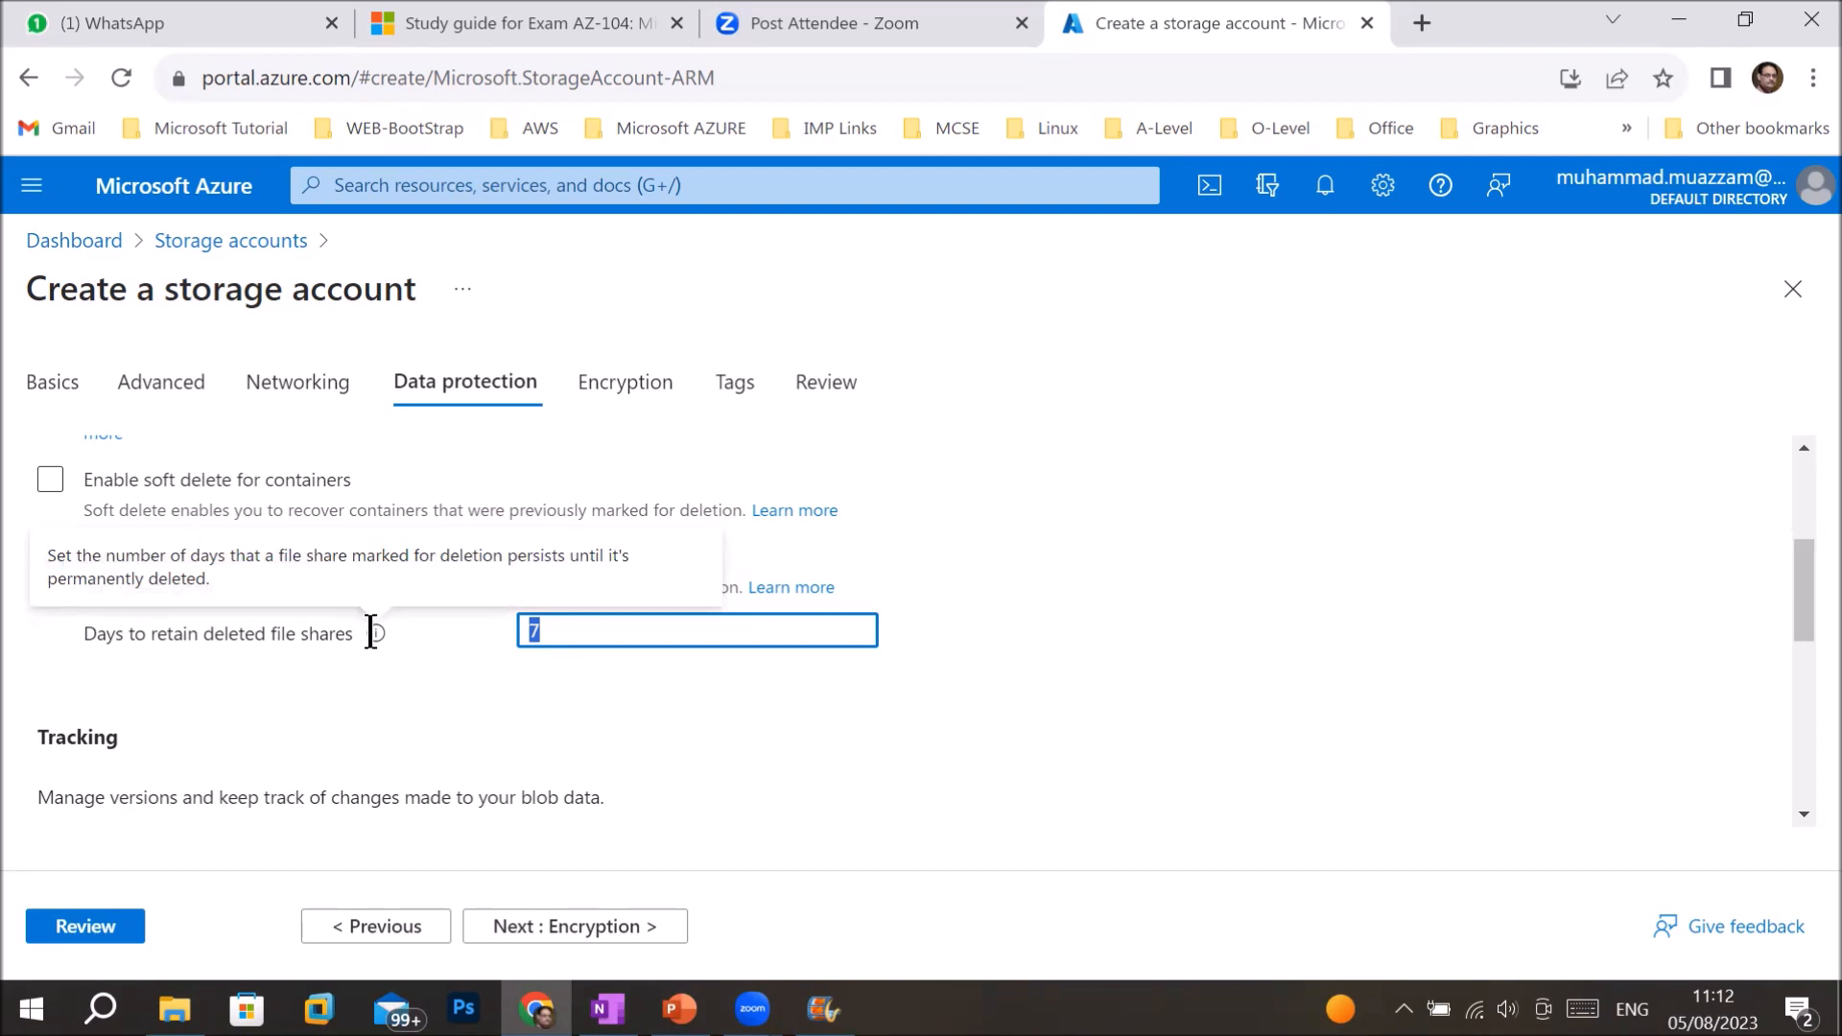
pyautogui.click(414, 710)
# - Review the Tracking section and blob change feed description, leaving change feed on Keep all logs
pyautogui.scroll(-1, 415, 715)
pyautogui.scroll(-2, 415, 714)
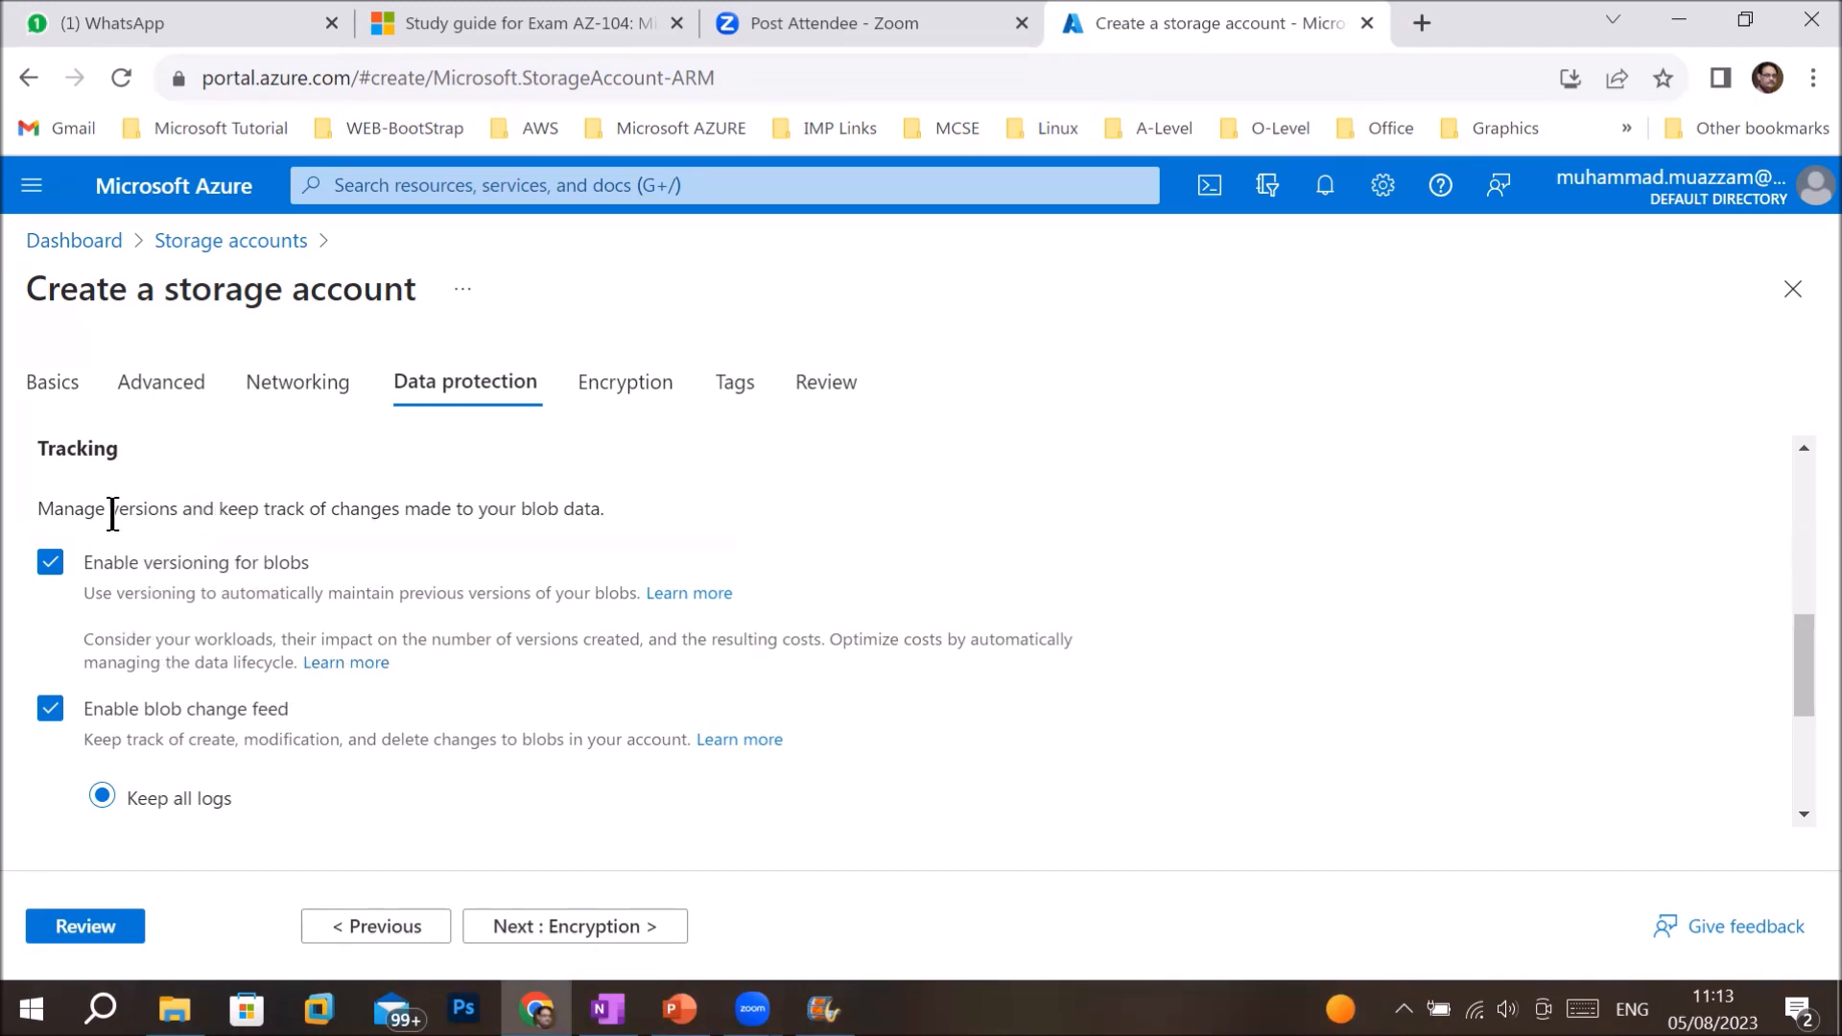
pyautogui.moveTo(38, 506); pyautogui.dragTo(603, 508)
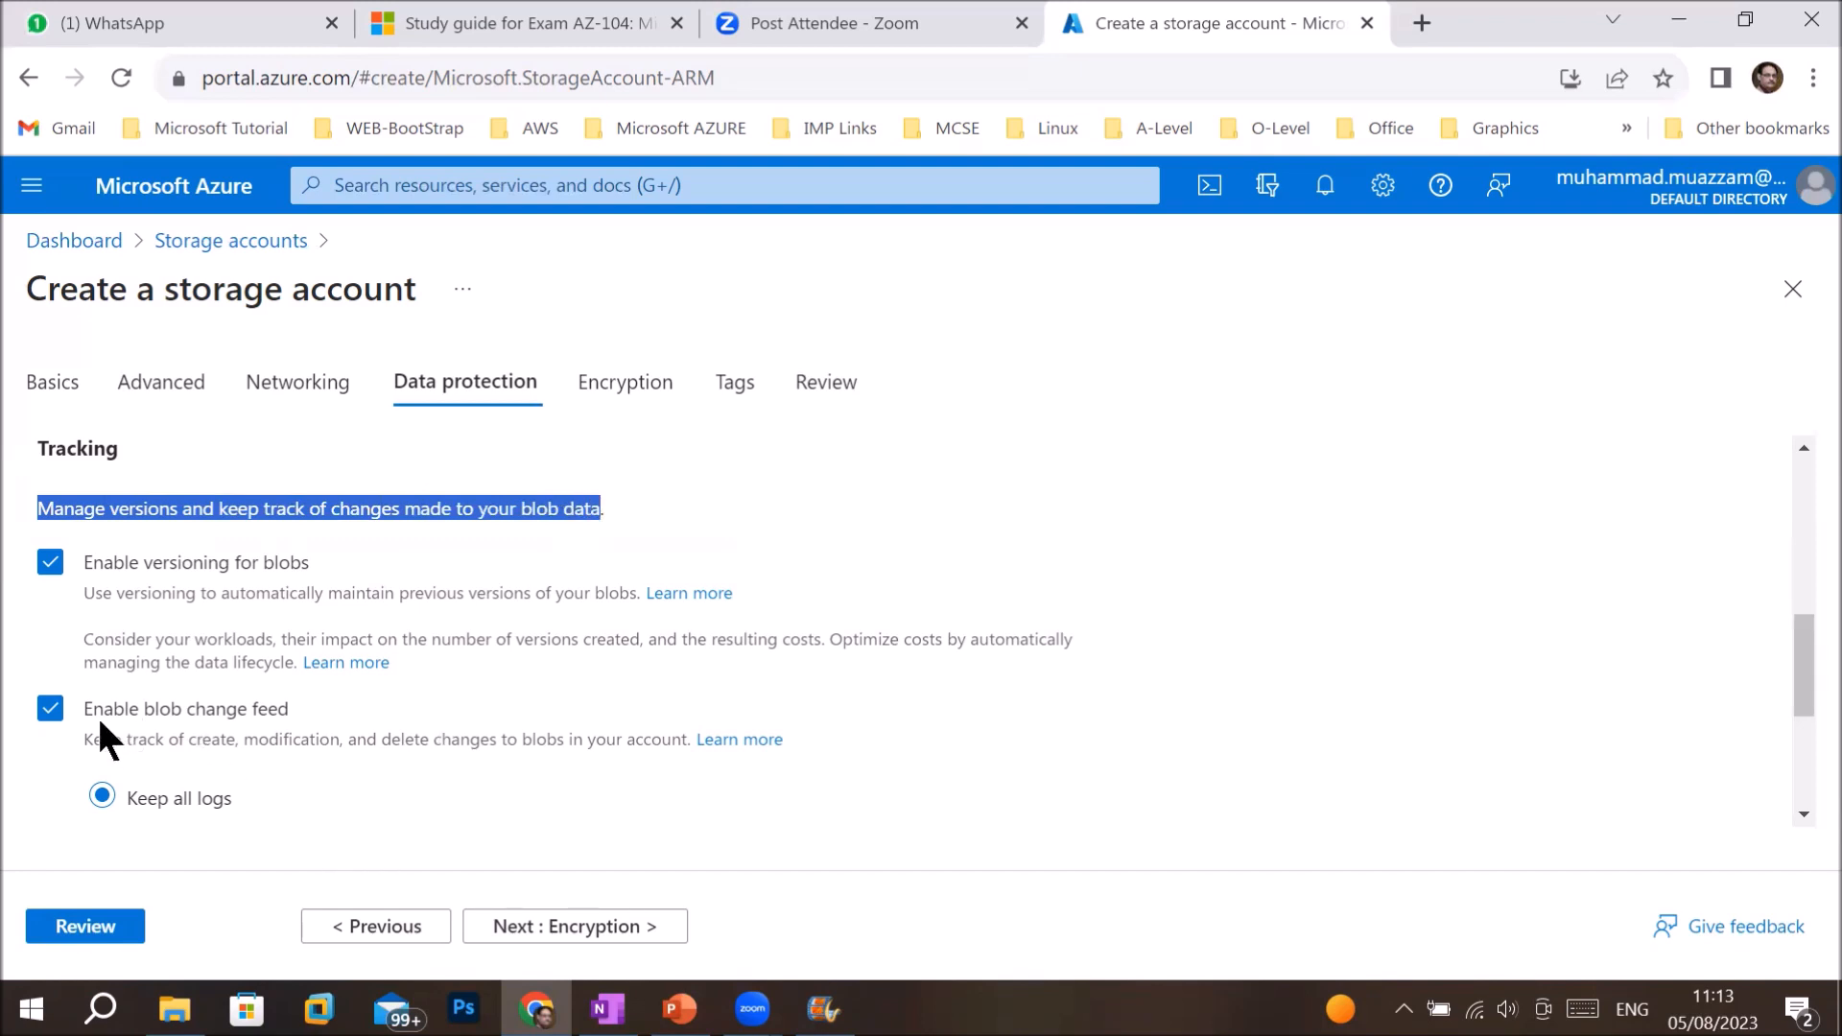
pyautogui.moveTo(85, 739); pyautogui.dragTo(238, 744)
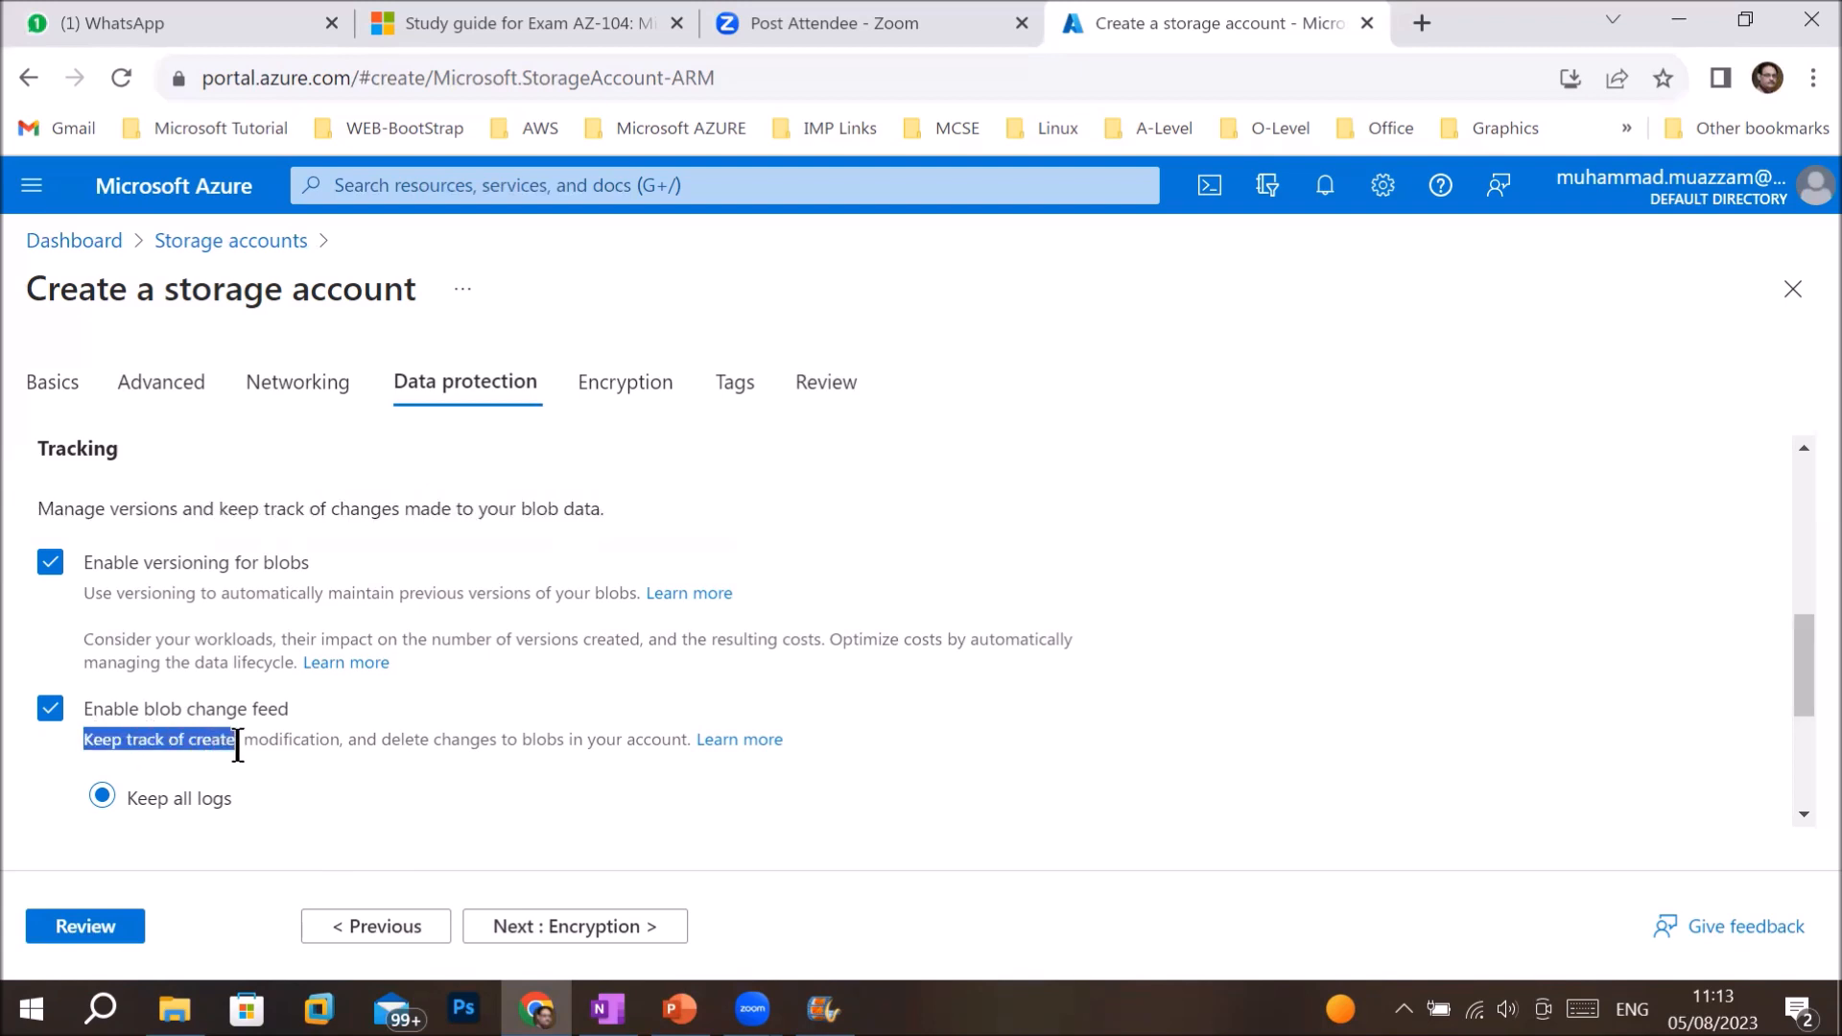
pyautogui.moveTo(238, 745); pyautogui.dragTo(459, 734)
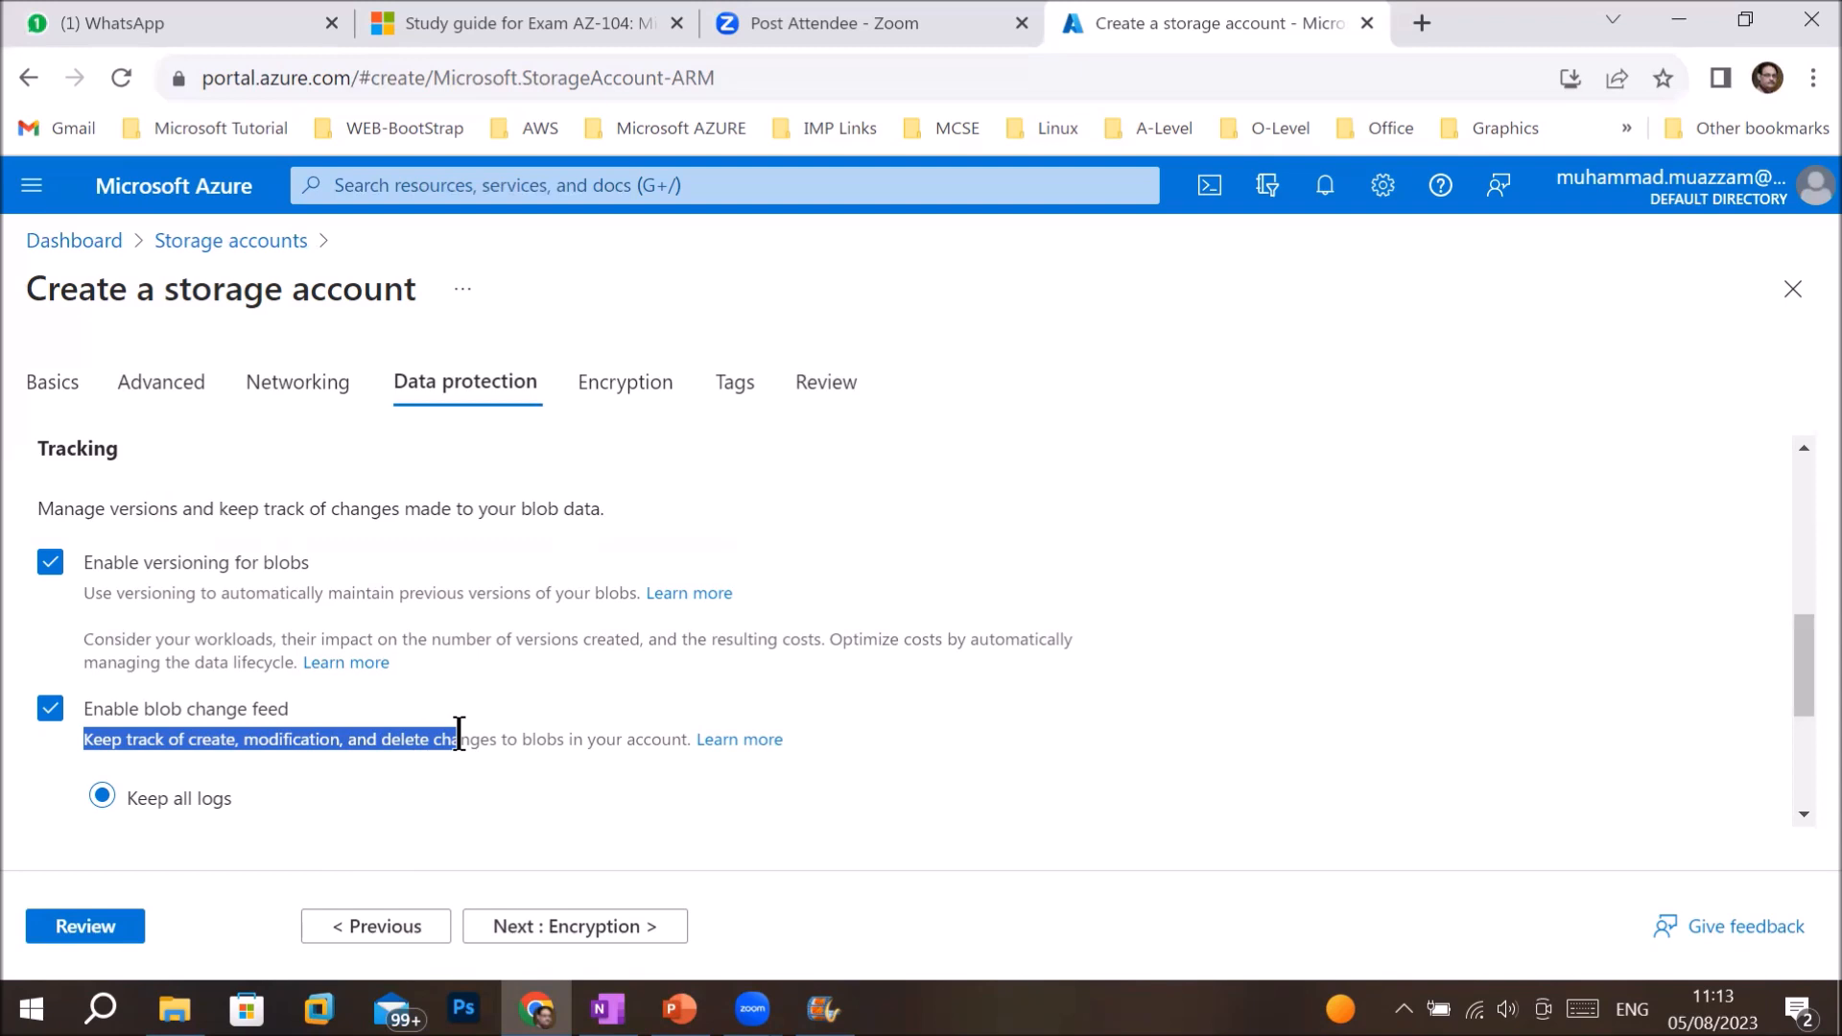
pyautogui.scroll(-1, 510, 764)
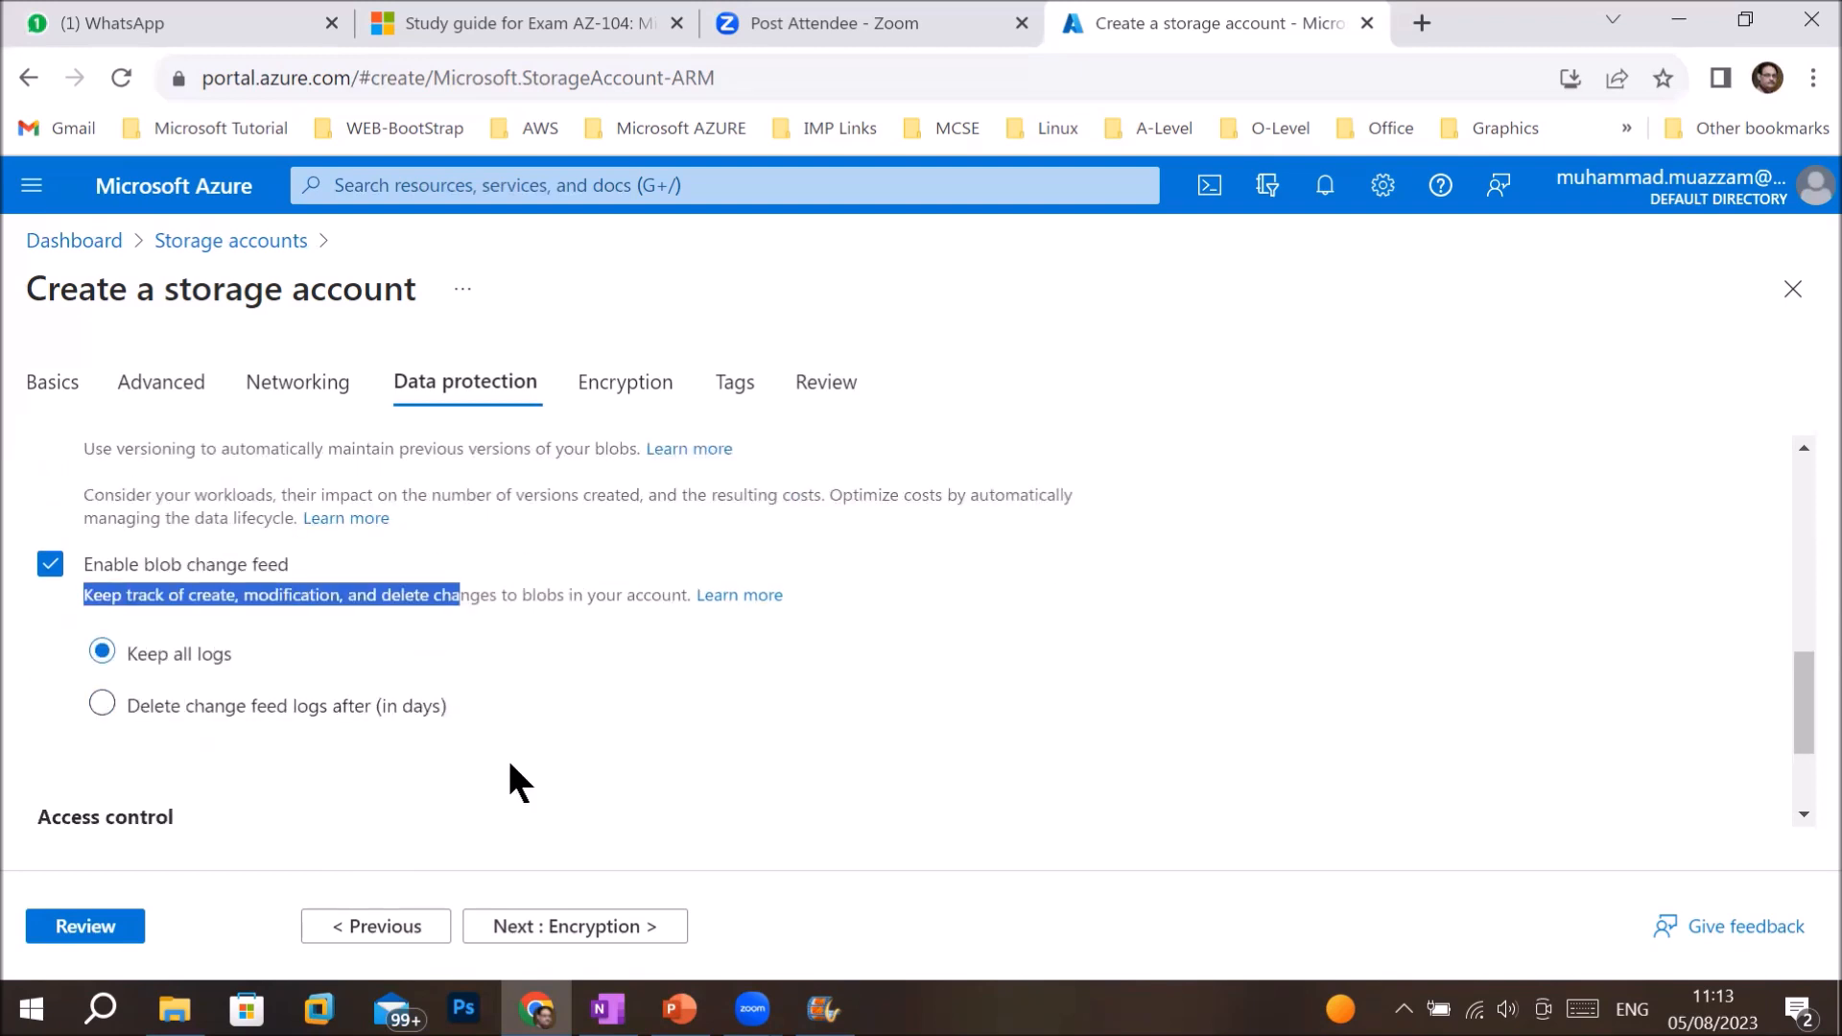
pyautogui.click(183, 711)
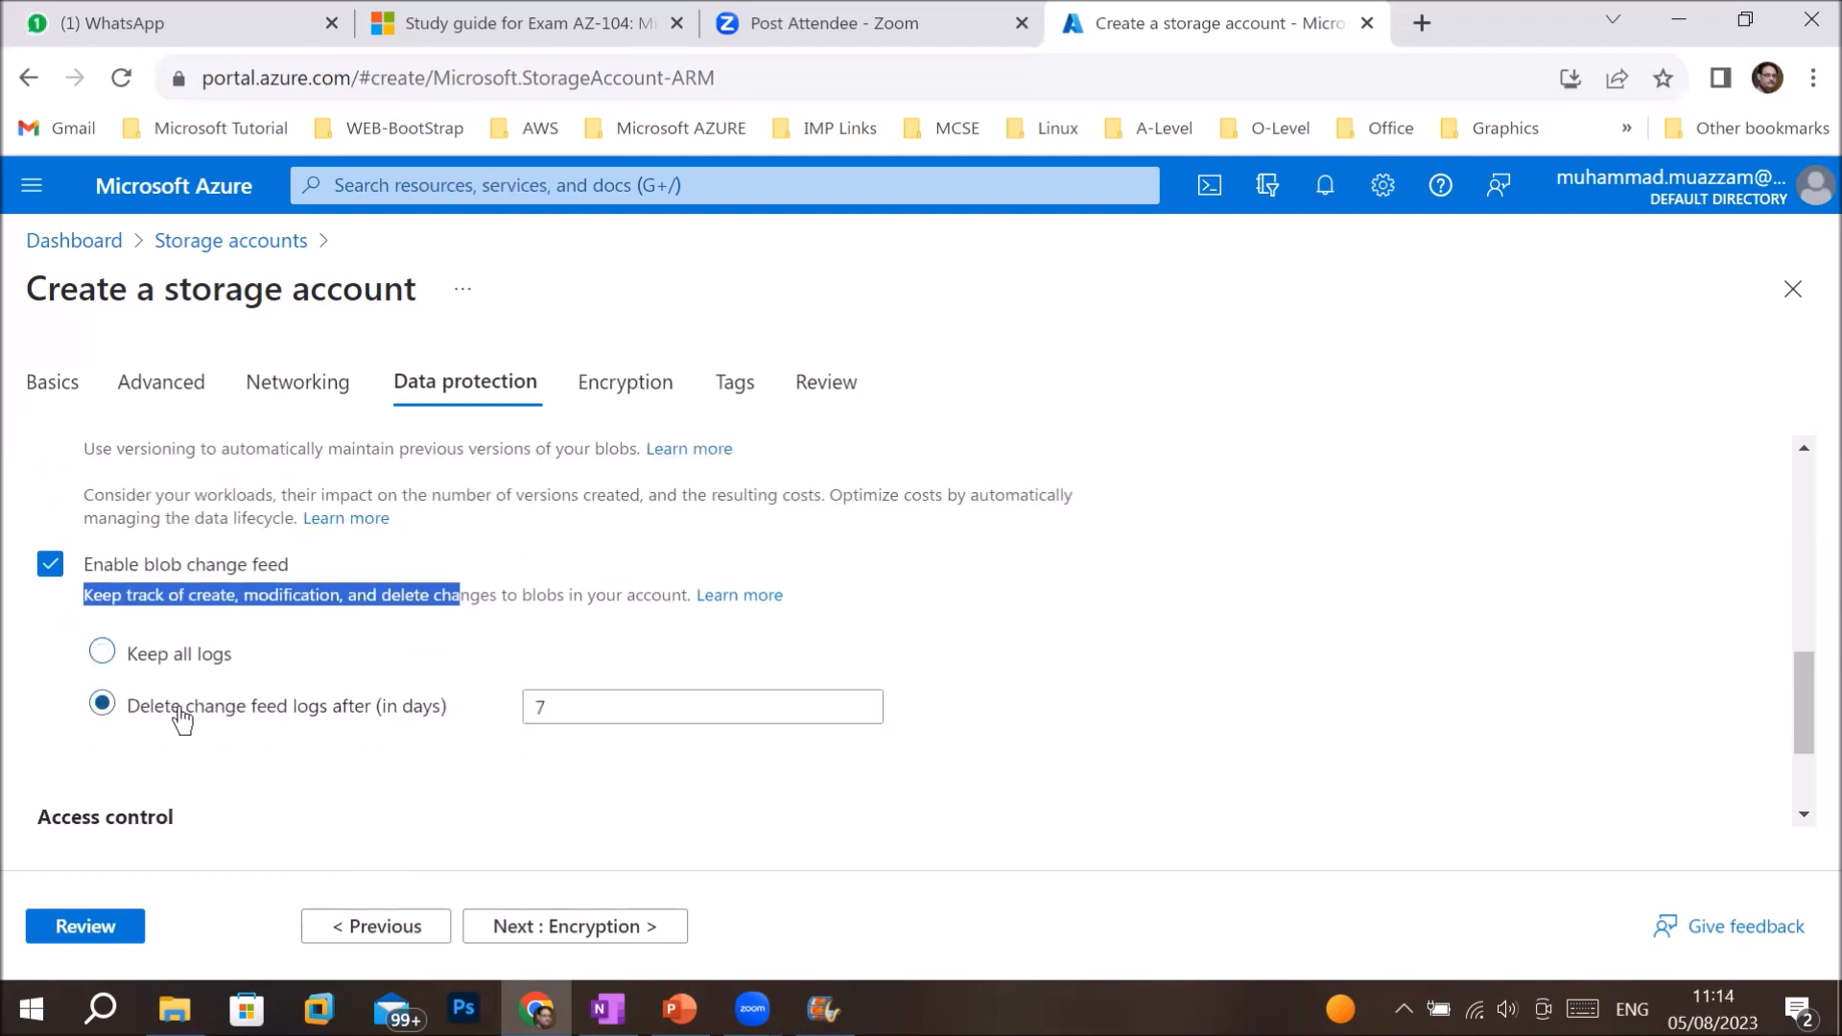
pyautogui.click(569, 712)
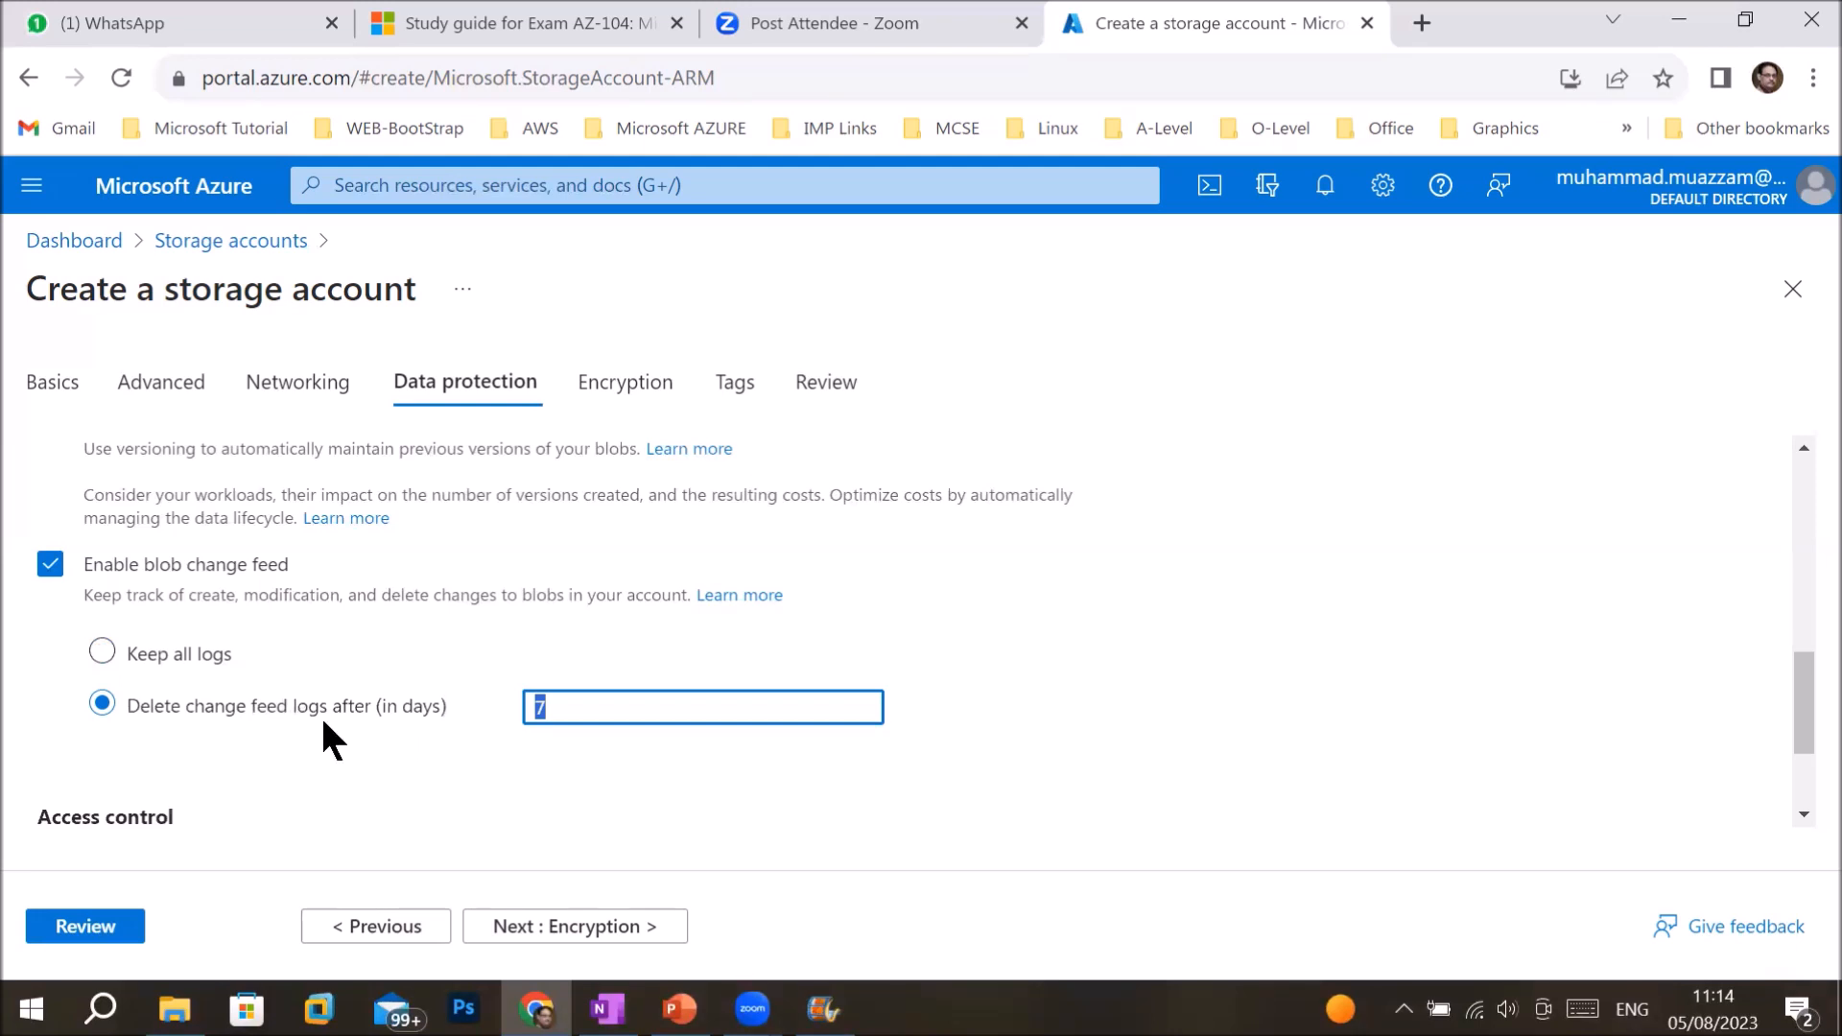
pyautogui.click(148, 662)
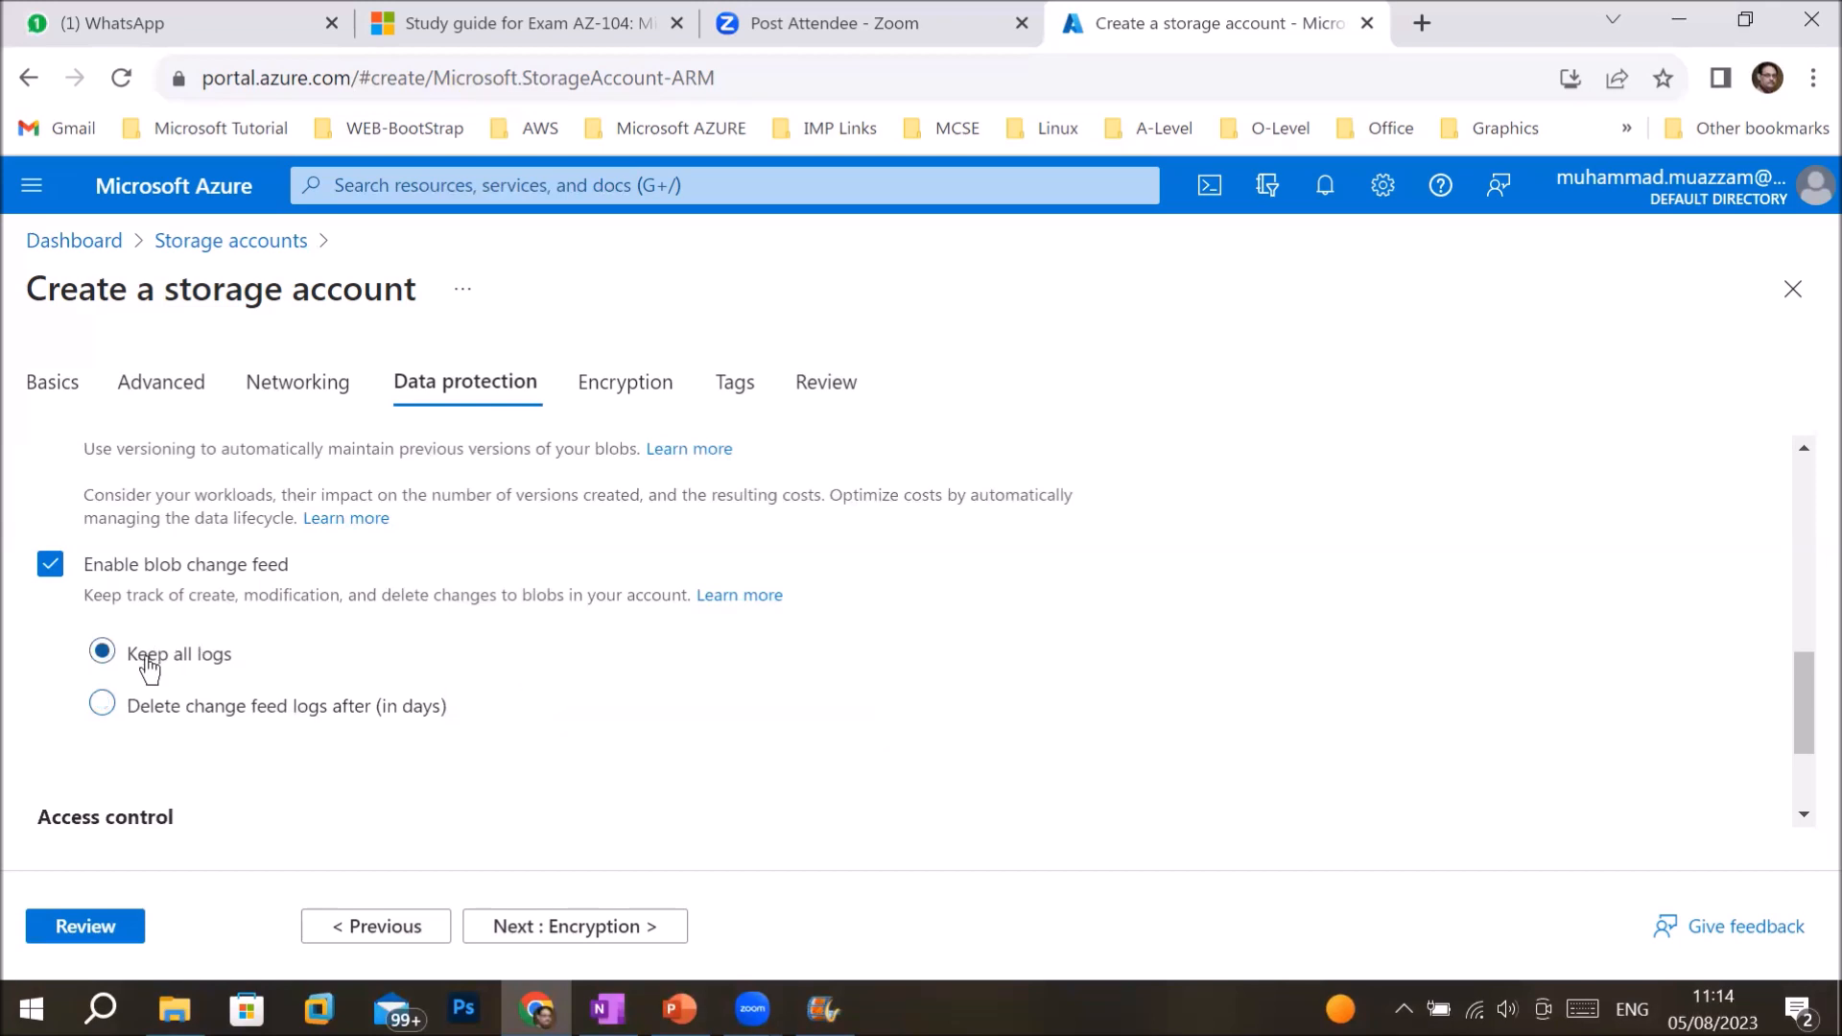
pyautogui.click(170, 717)
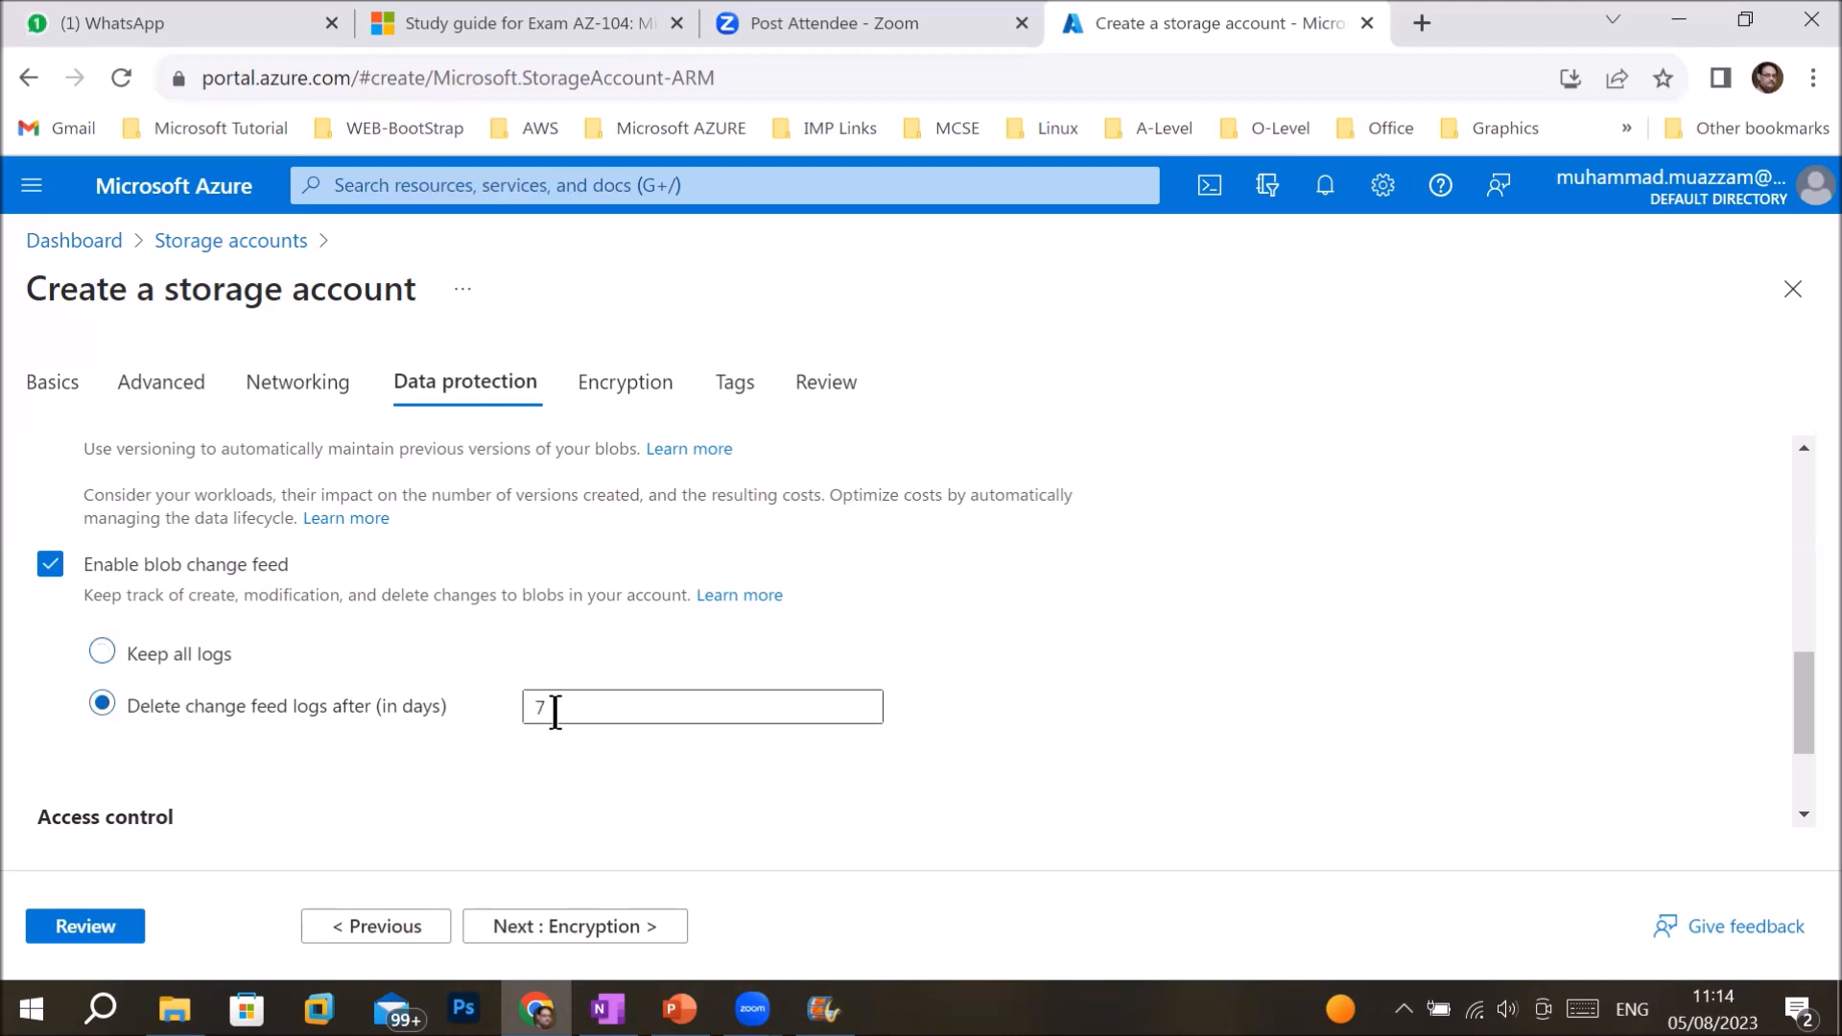
pyautogui.moveTo(555, 711); pyautogui.dragTo(527, 710)
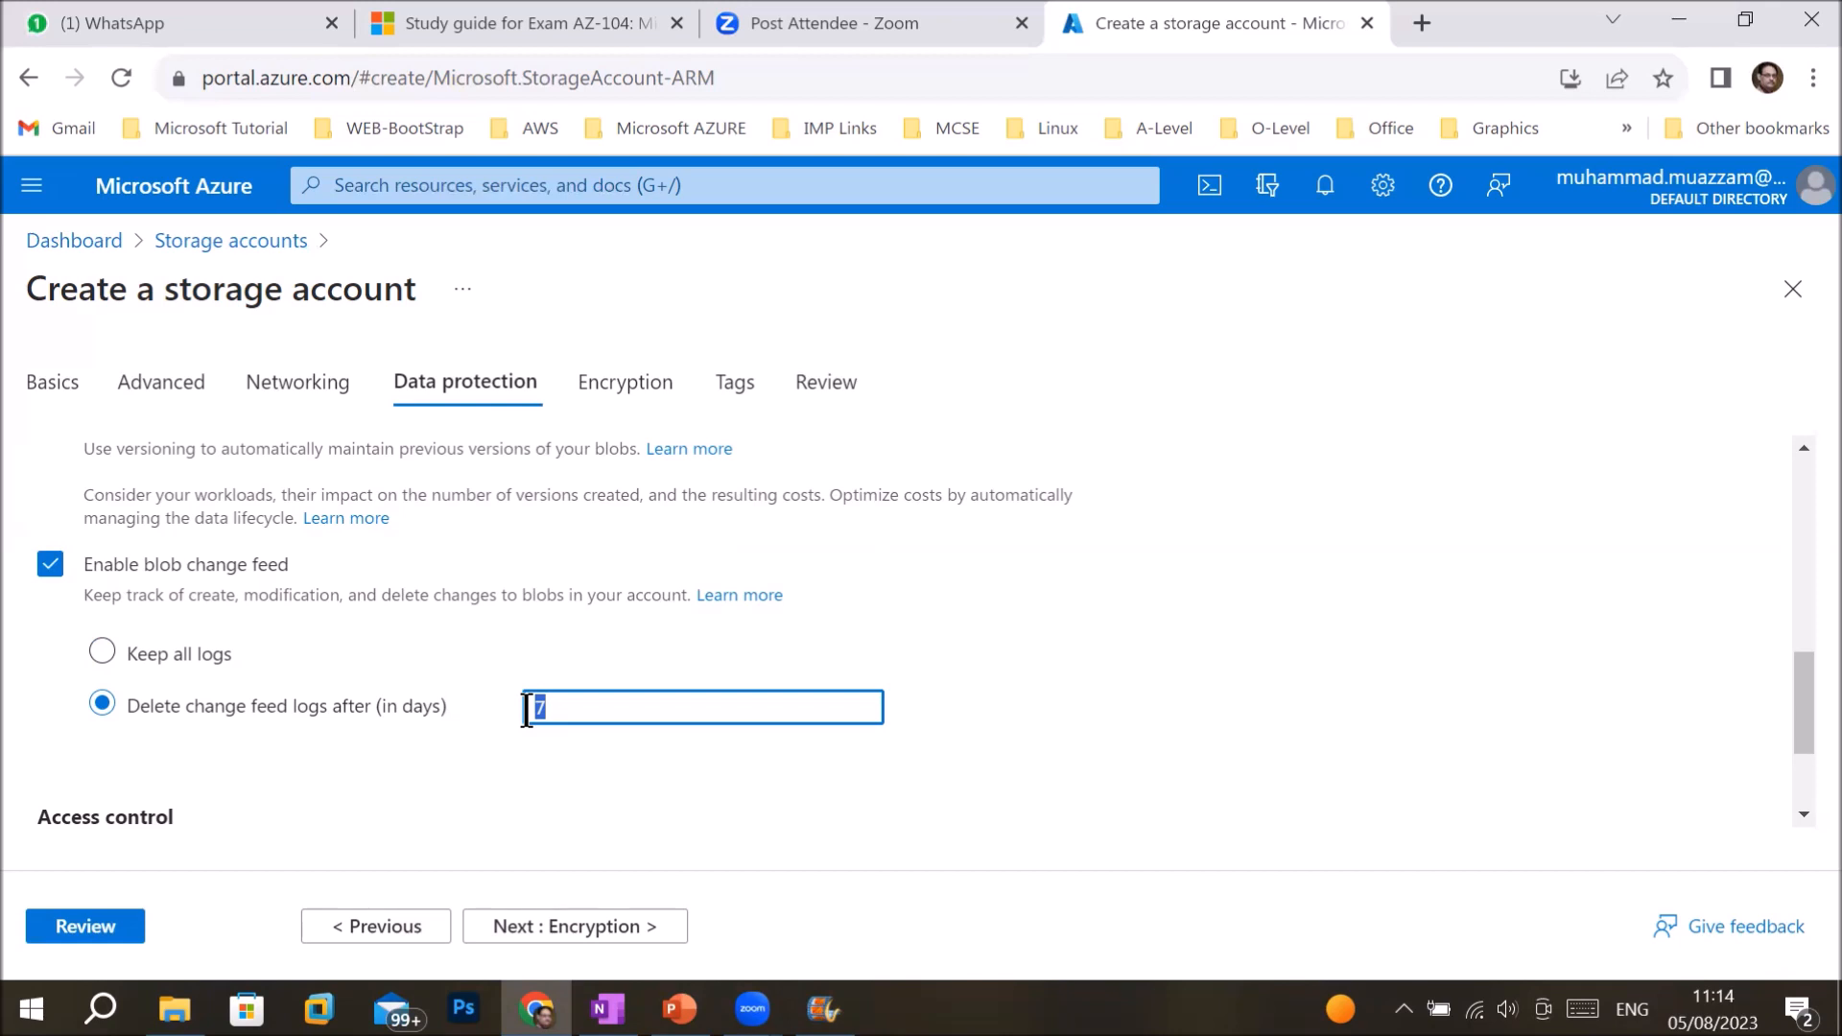
pyautogui.moveTo(183, 595); pyautogui.dragTo(589, 610)
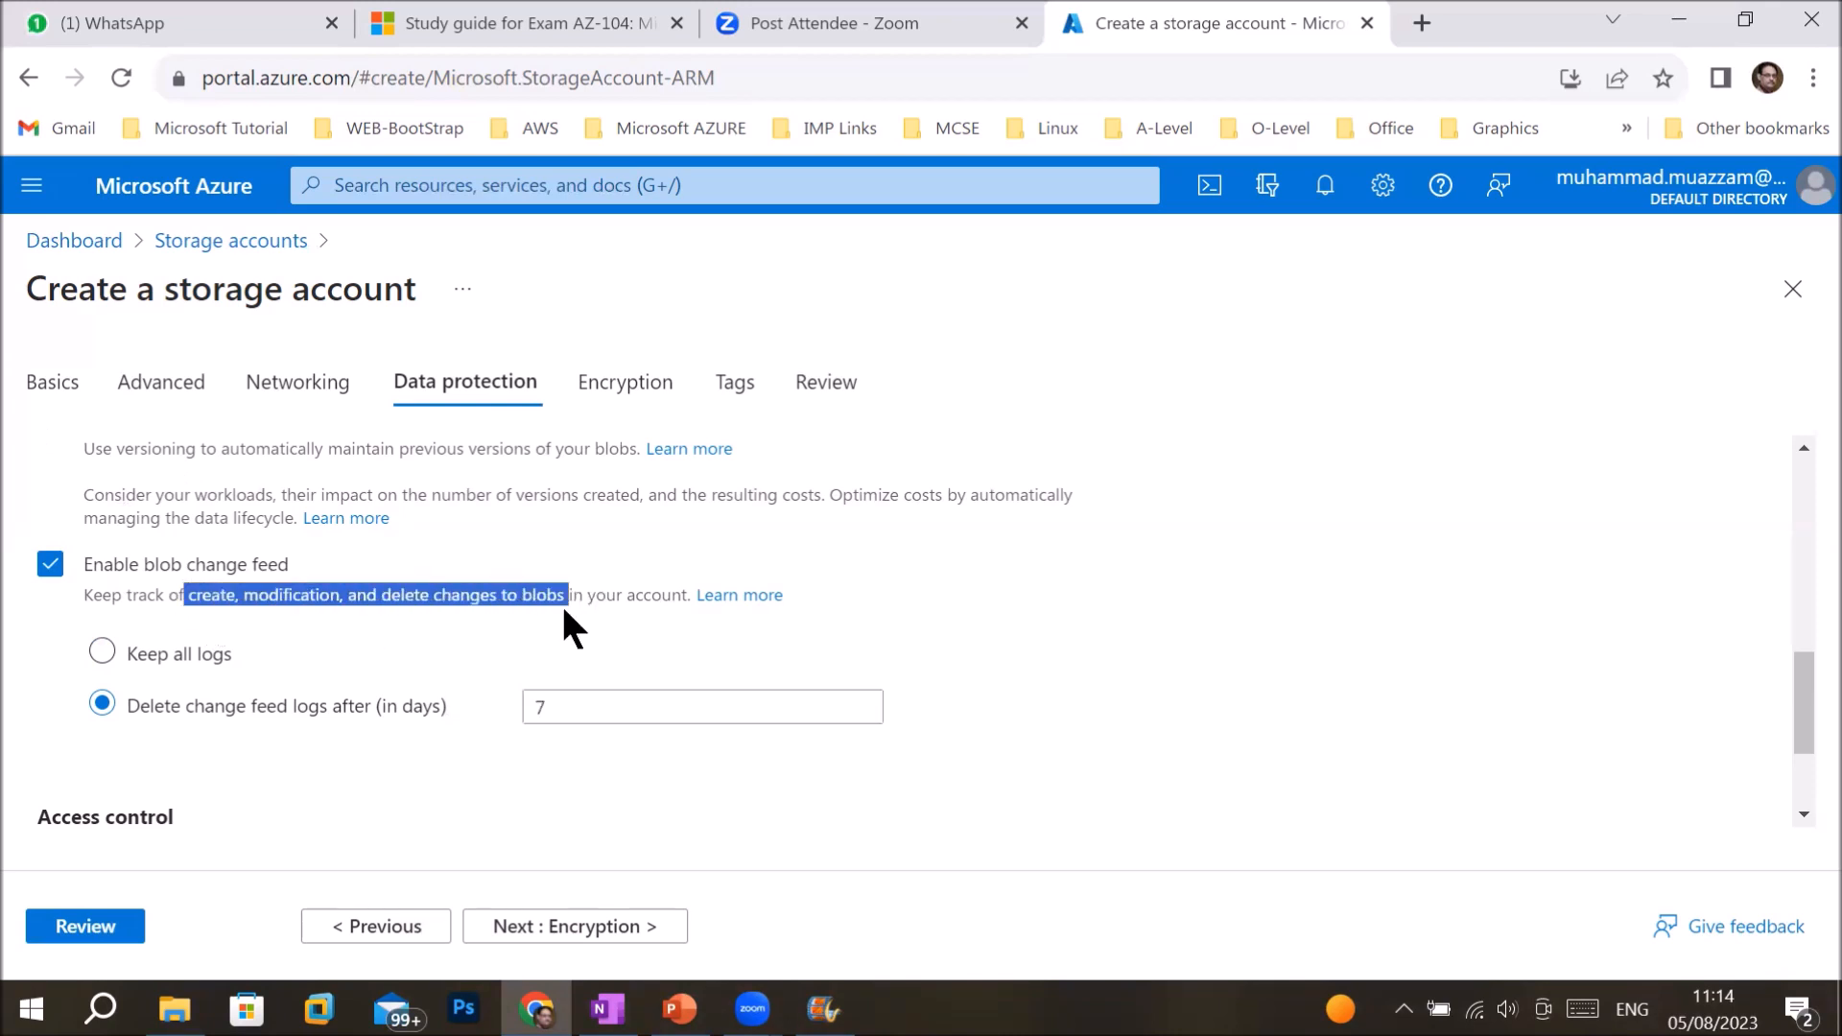
pyautogui.click(214, 658)
# - Advance from Data protection to the wizard's Encryption tab
pyautogui.scroll(-2, 500, 664)
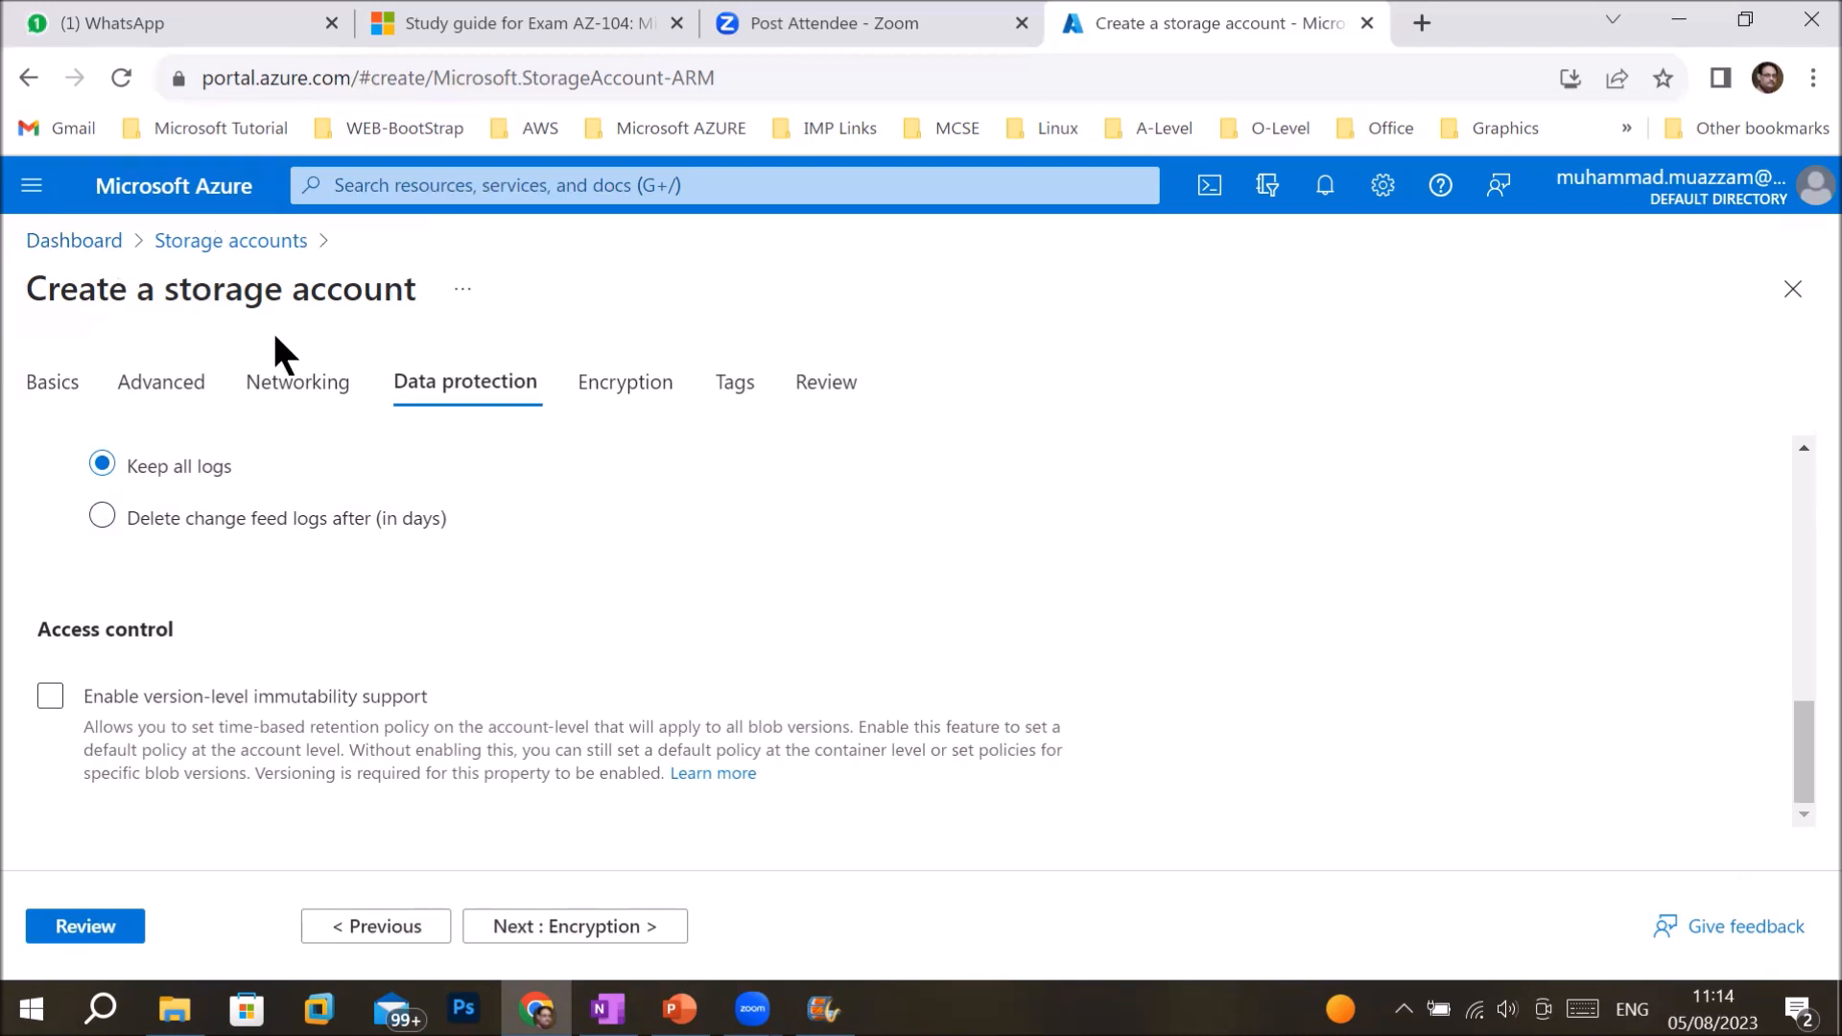
pyautogui.click(559, 929)
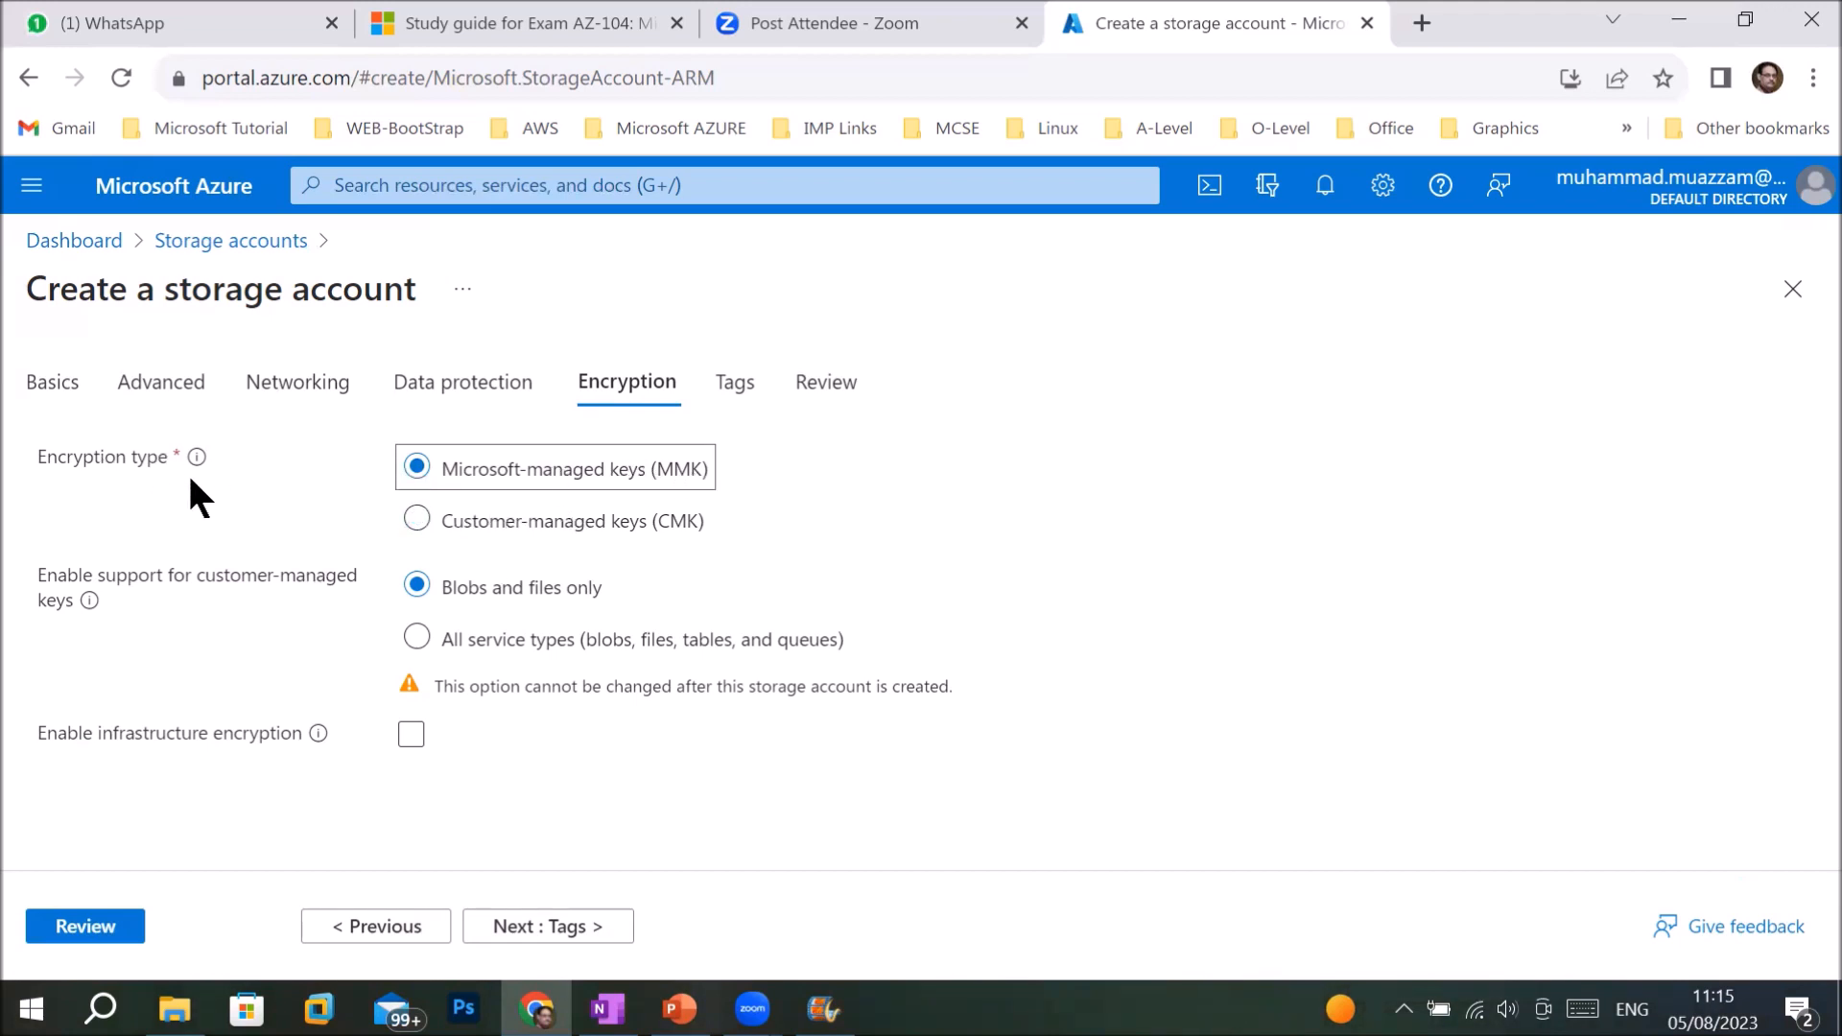
# - Switch encryption to customer-managed keys with the key entered from a URI
pyautogui.click(416, 523)
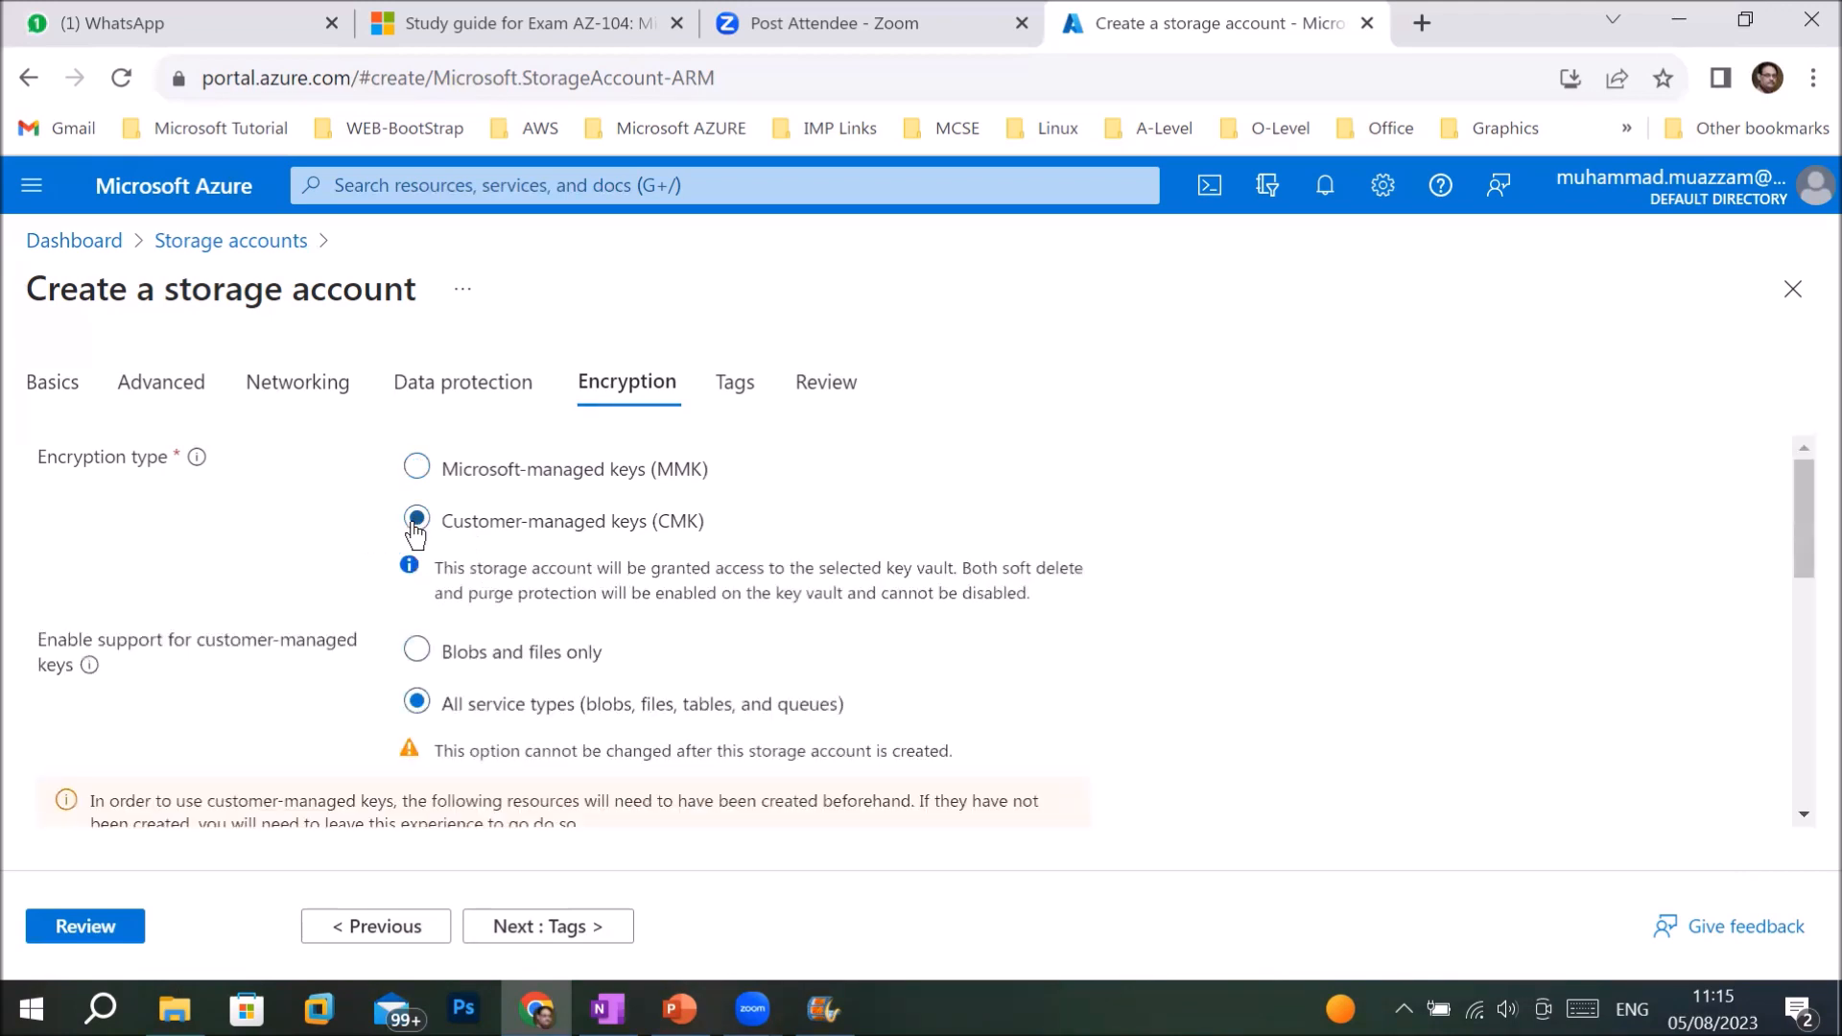
pyautogui.scroll(-3, 439, 537)
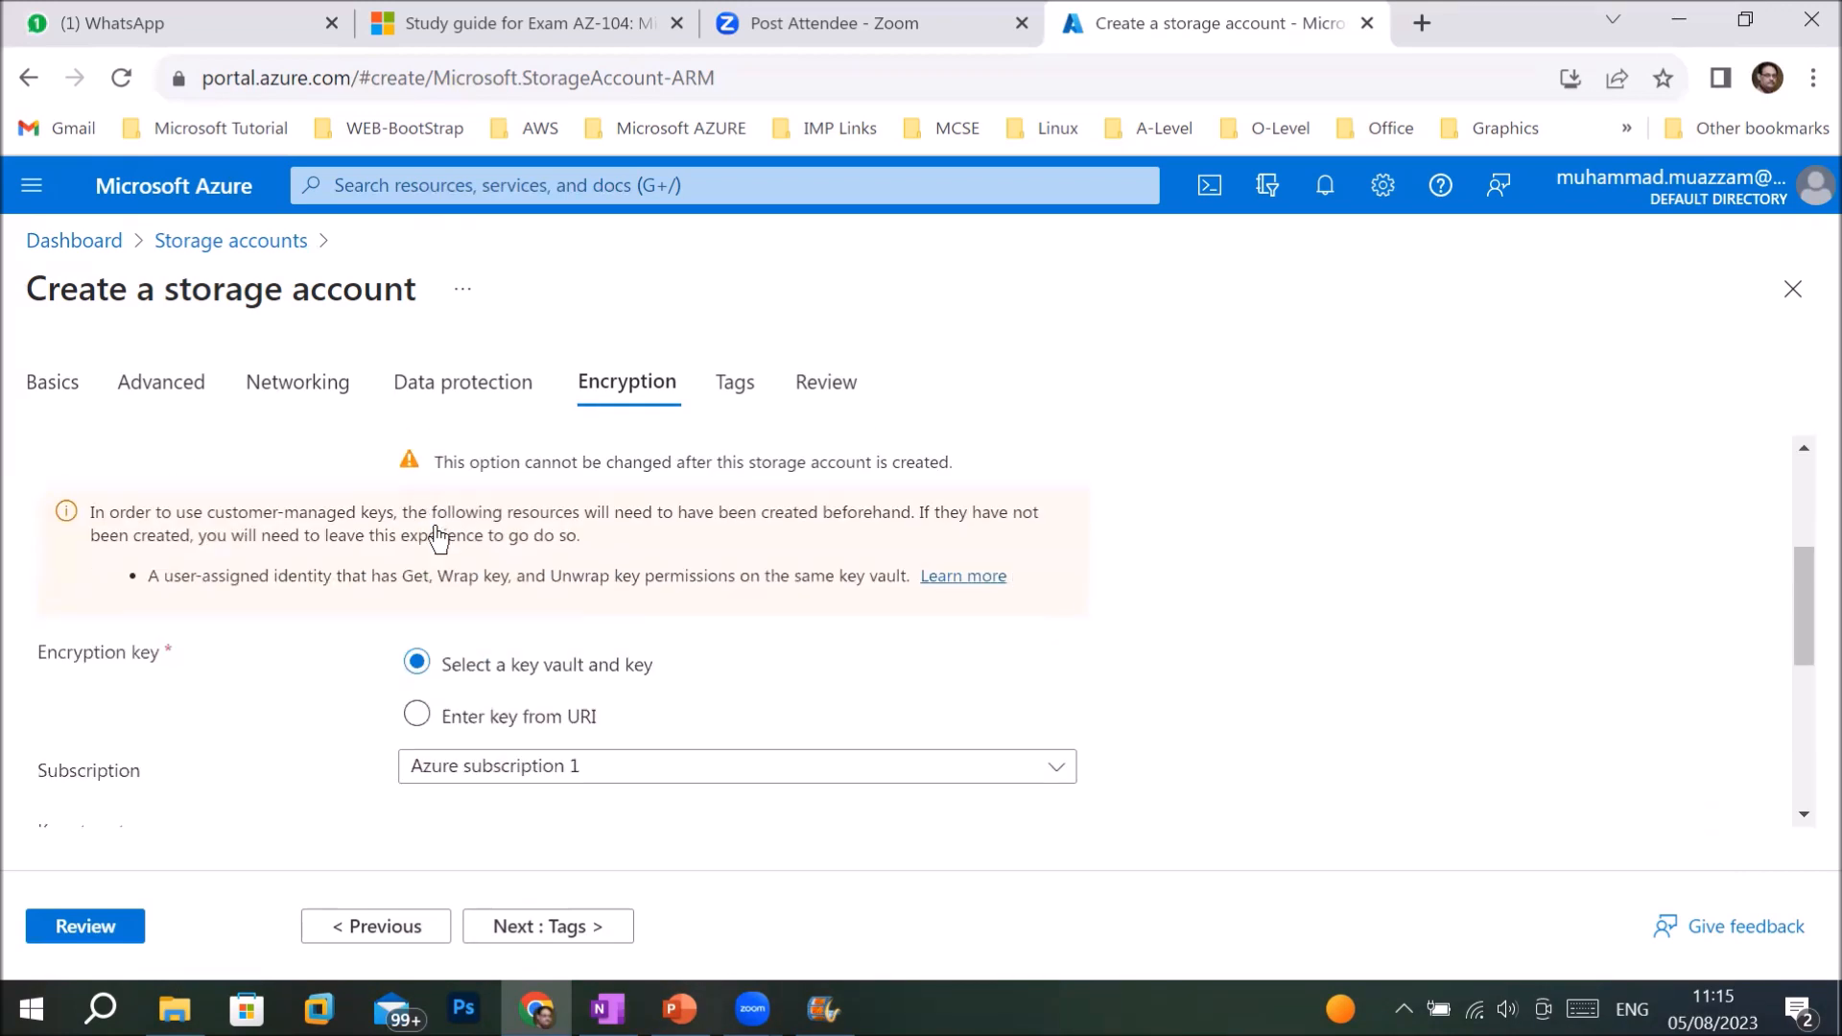
pyautogui.click(419, 716)
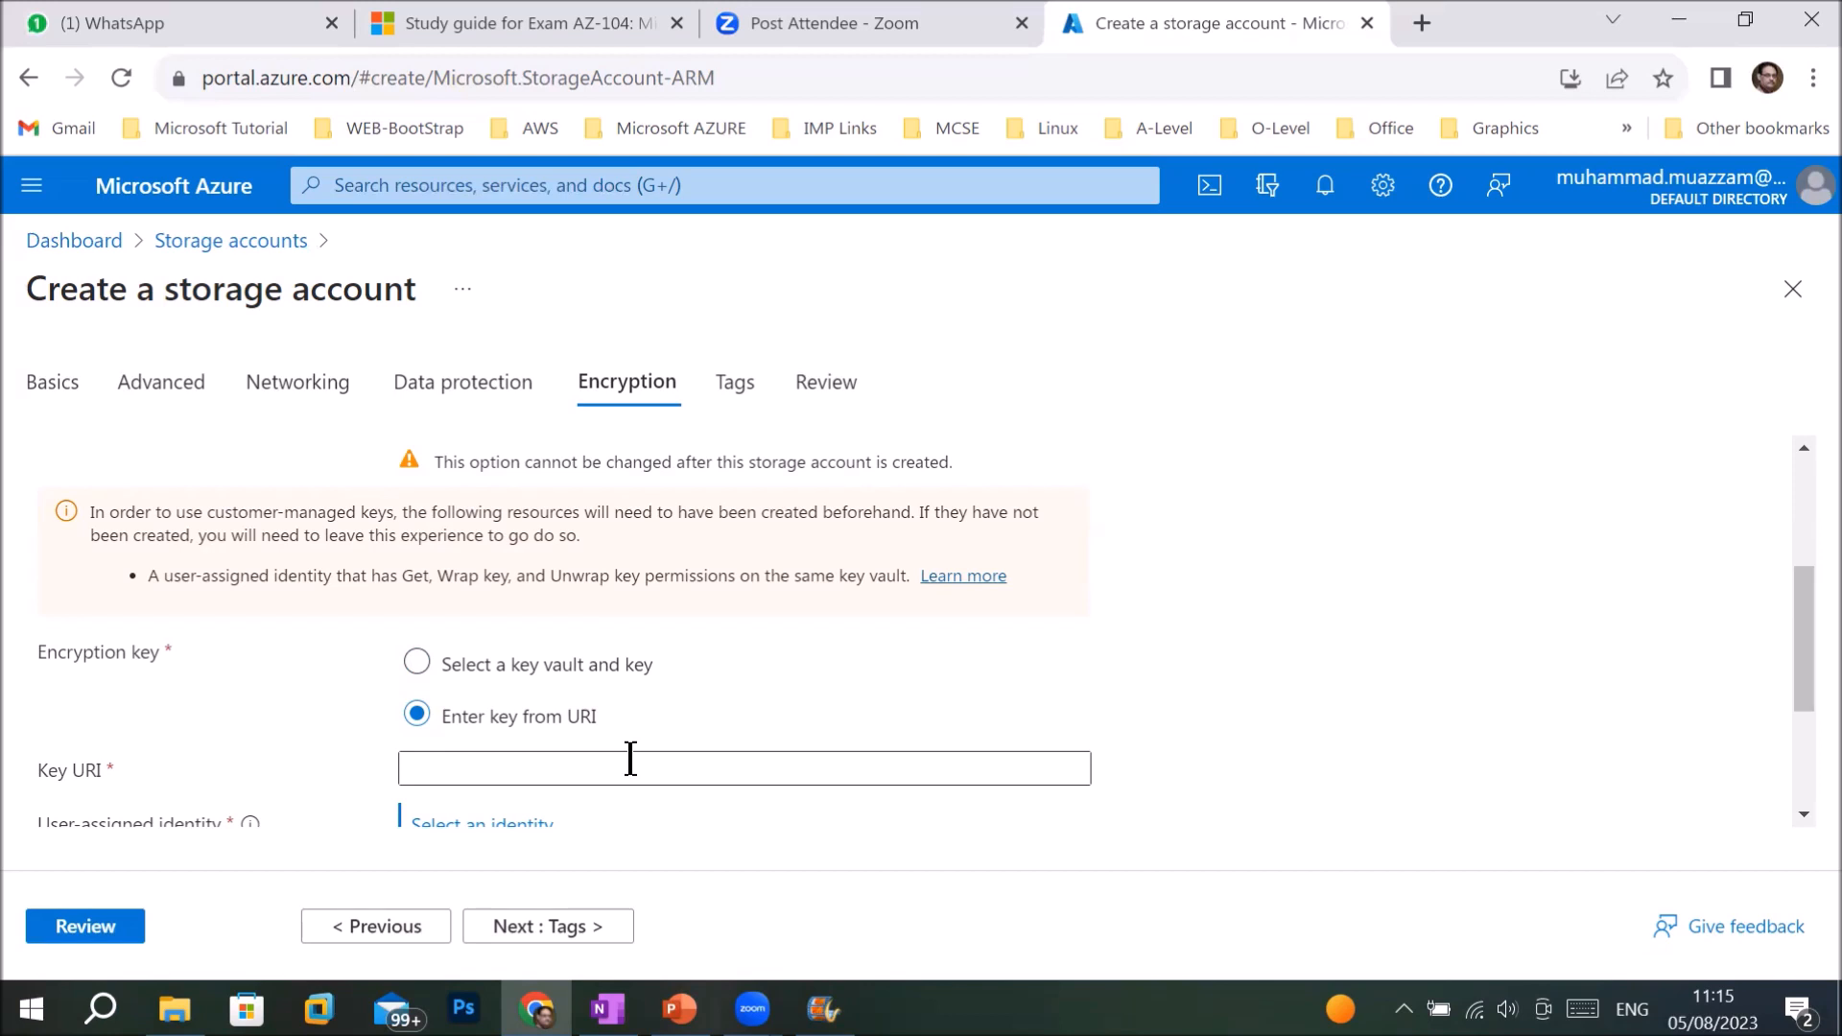
# - Review the customer-managed key prerequisite notes, then revert encryption to Microsoft-managed keys (MMK)
pyautogui.moveTo(185, 512); pyautogui.dragTo(687, 501)
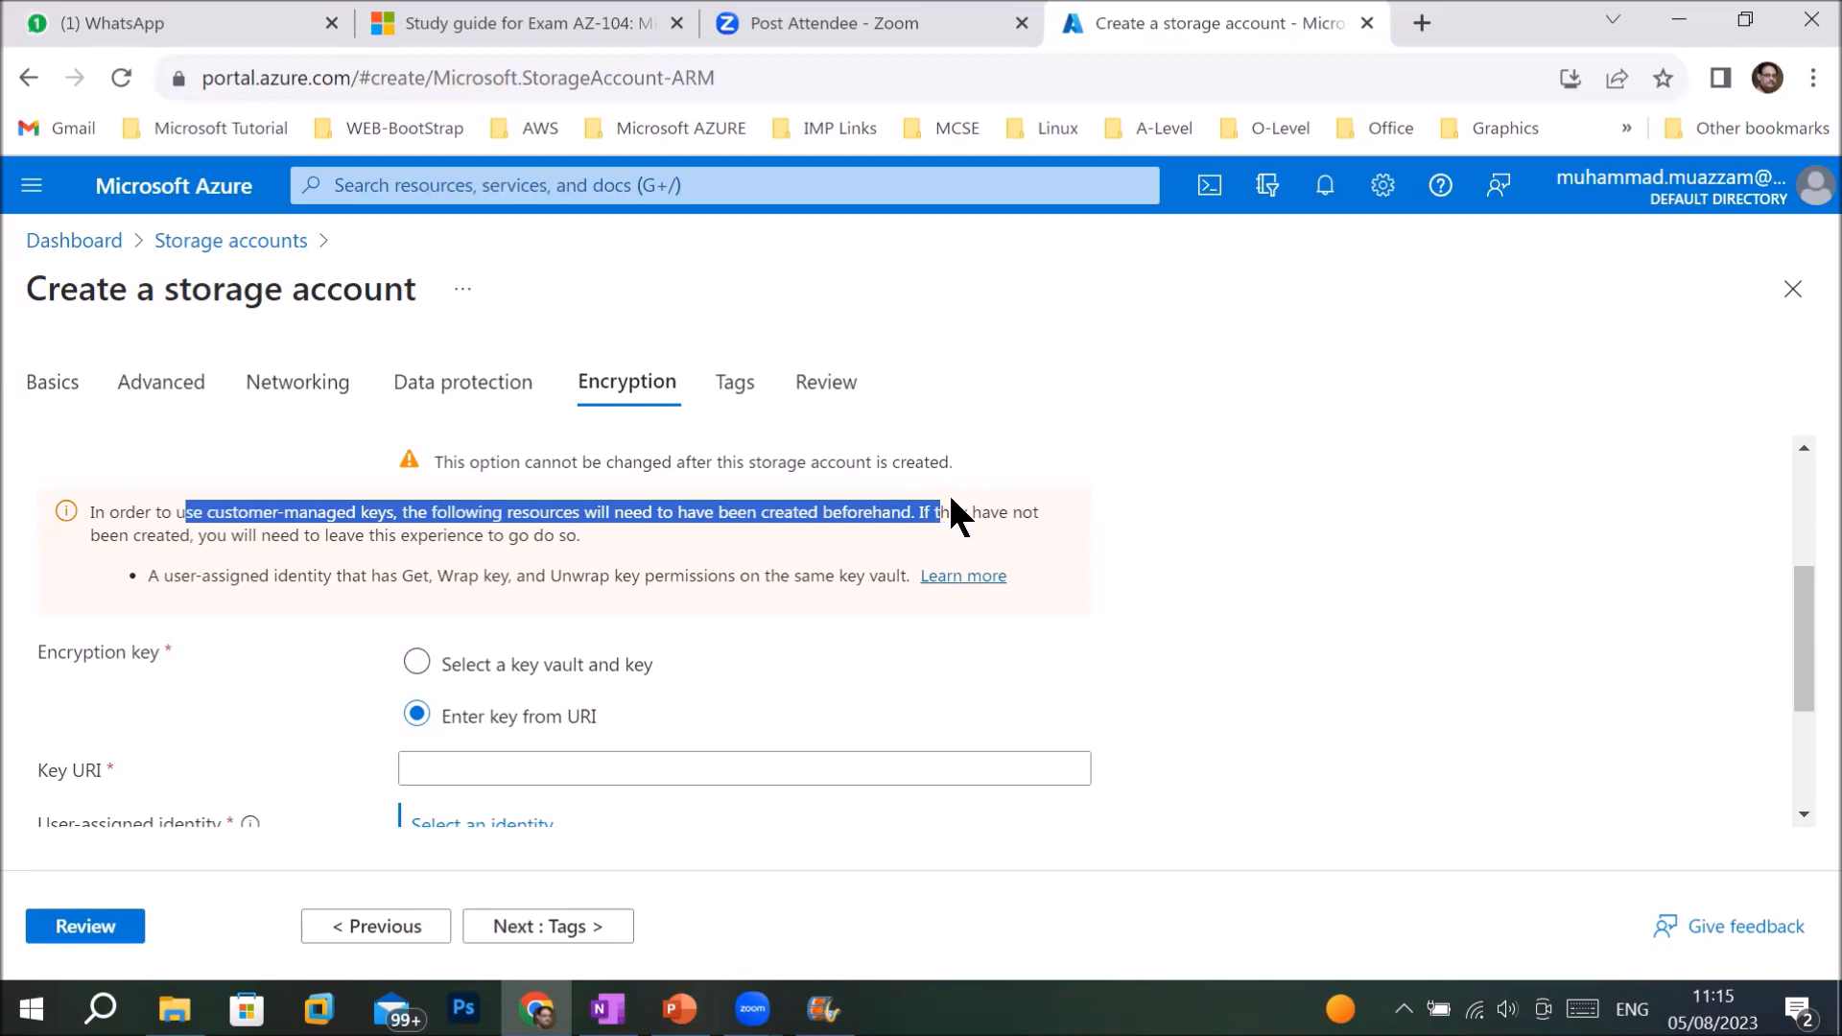
pyautogui.moveTo(1031, 497); pyautogui.dragTo(1048, 511)
pyautogui.moveTo(197, 540); pyautogui.dragTo(579, 540)
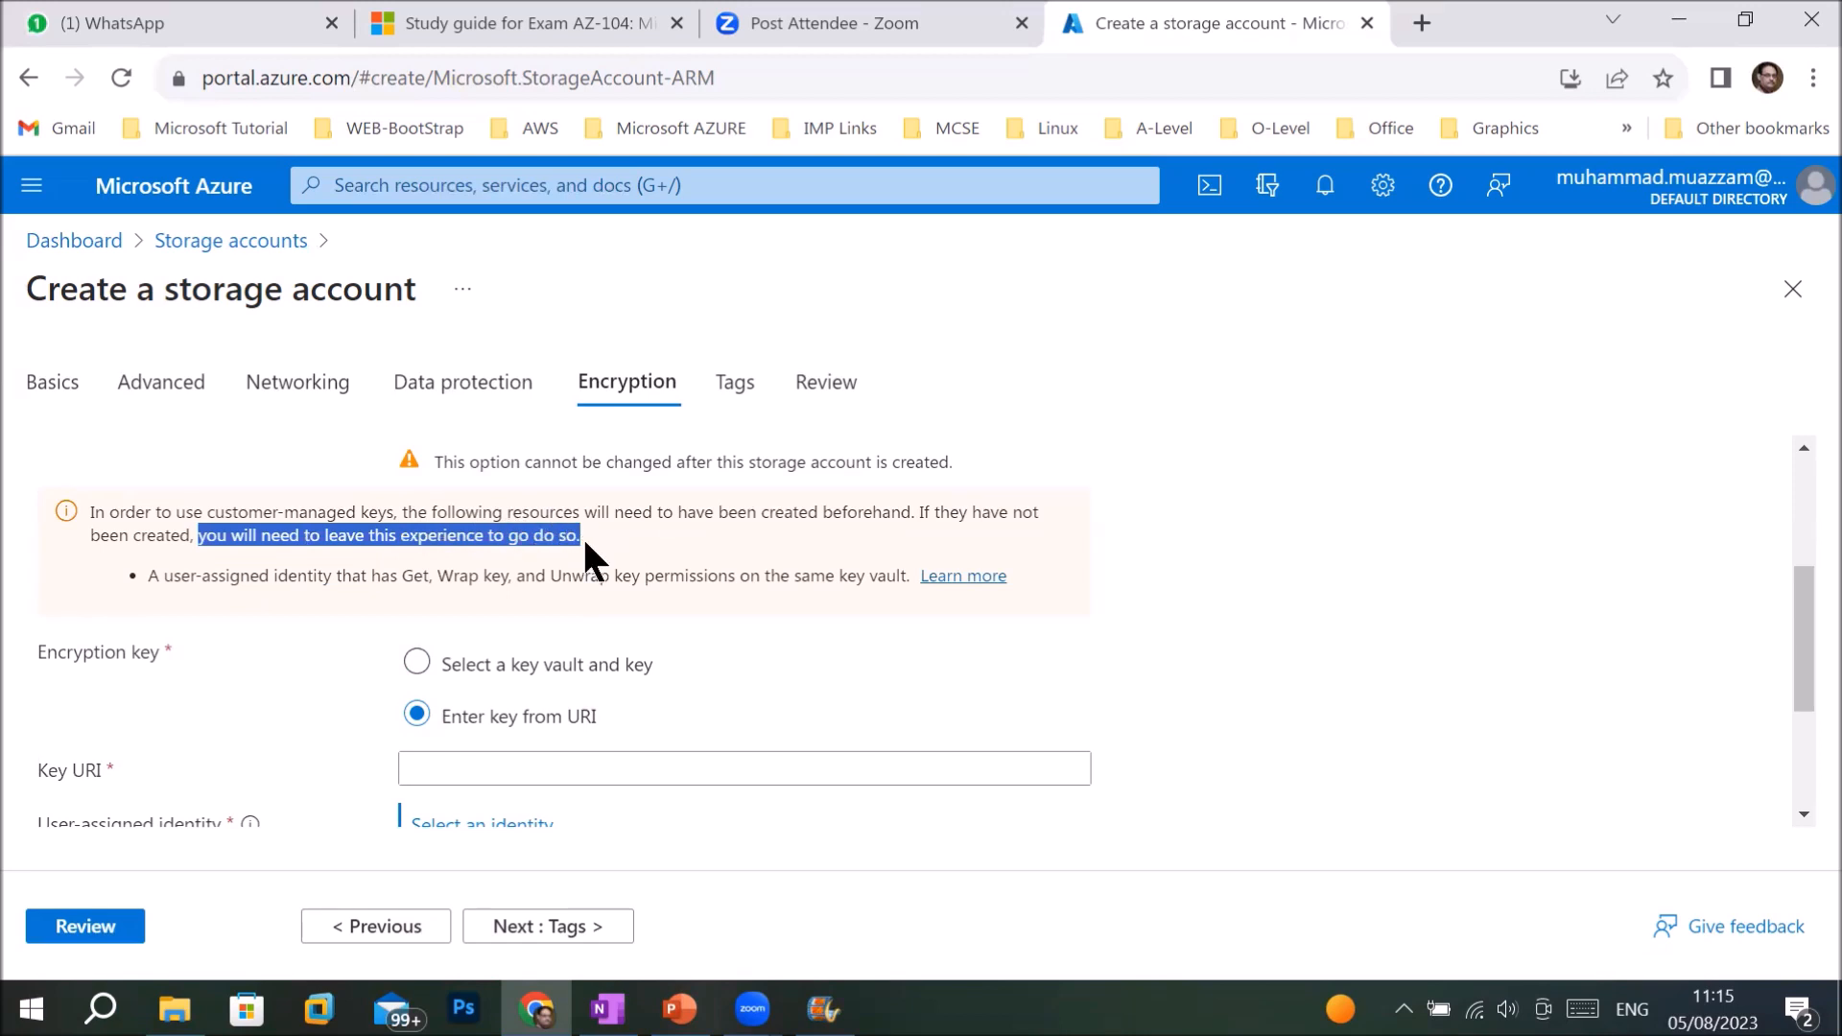
pyautogui.click(937, 782)
pyautogui.scroll(2, 934, 777)
pyautogui.scroll(2, 932, 771)
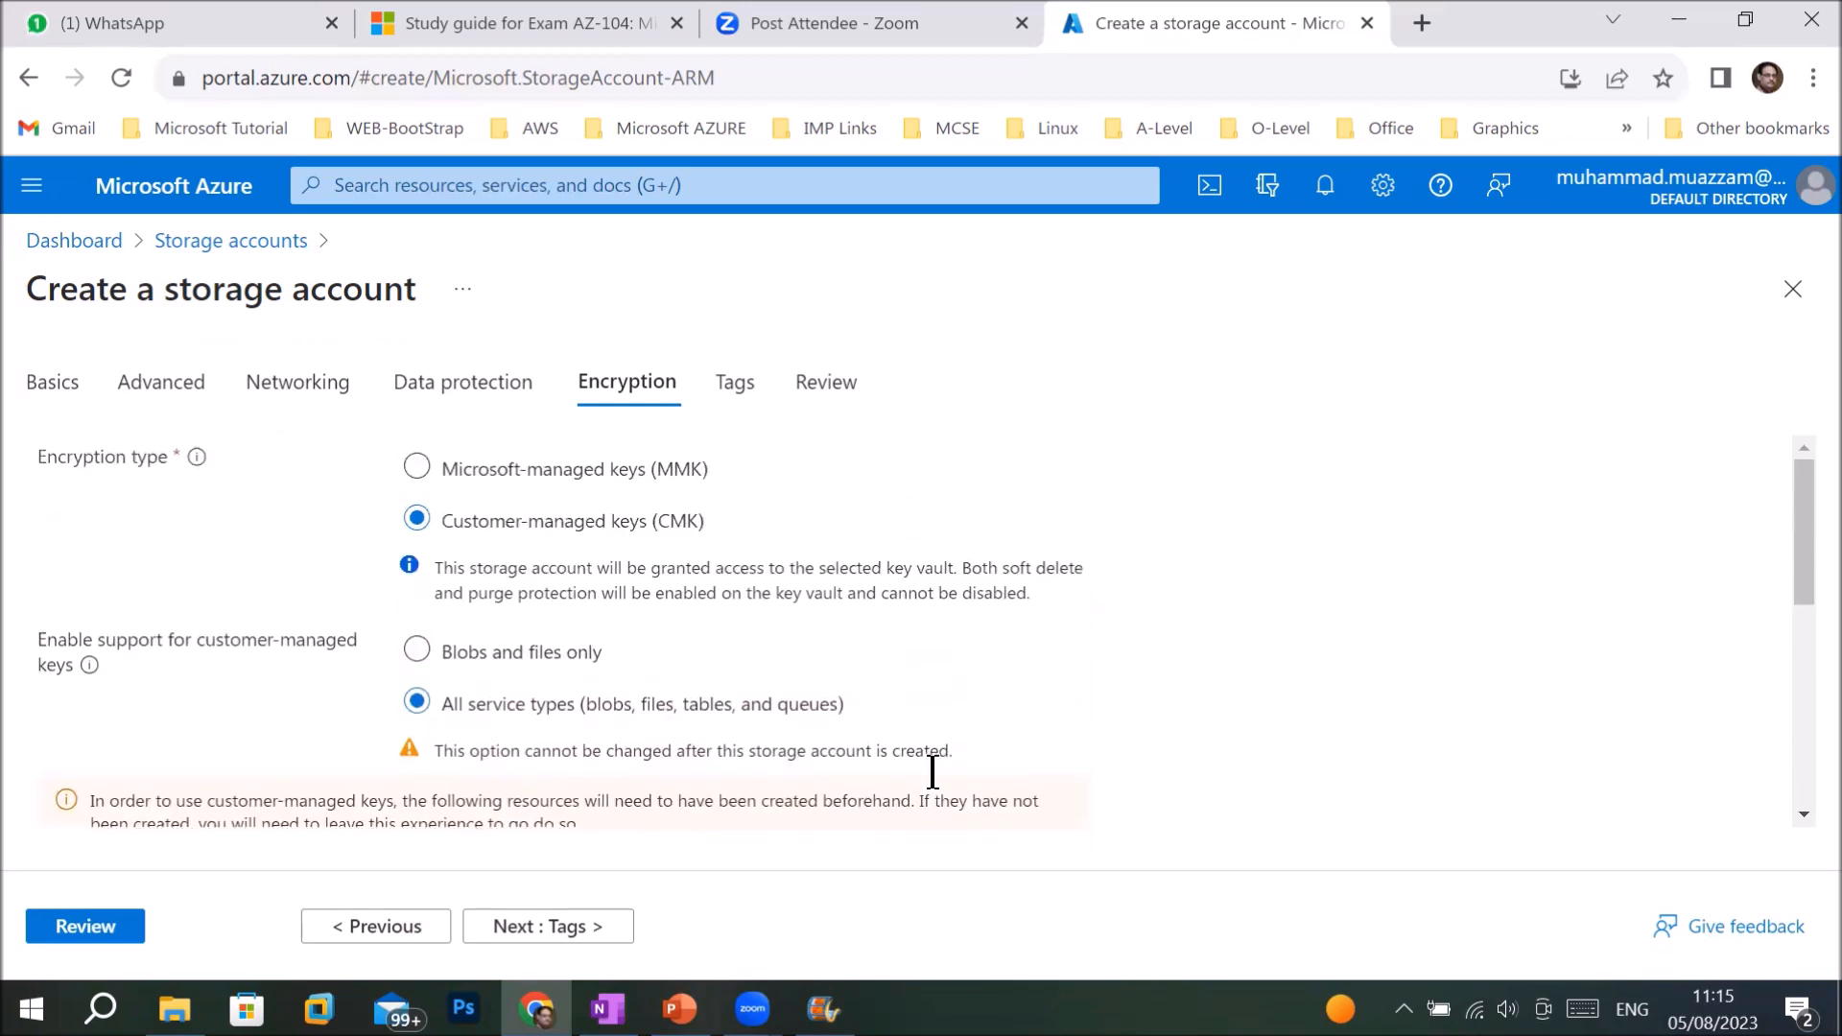
pyautogui.click(417, 468)
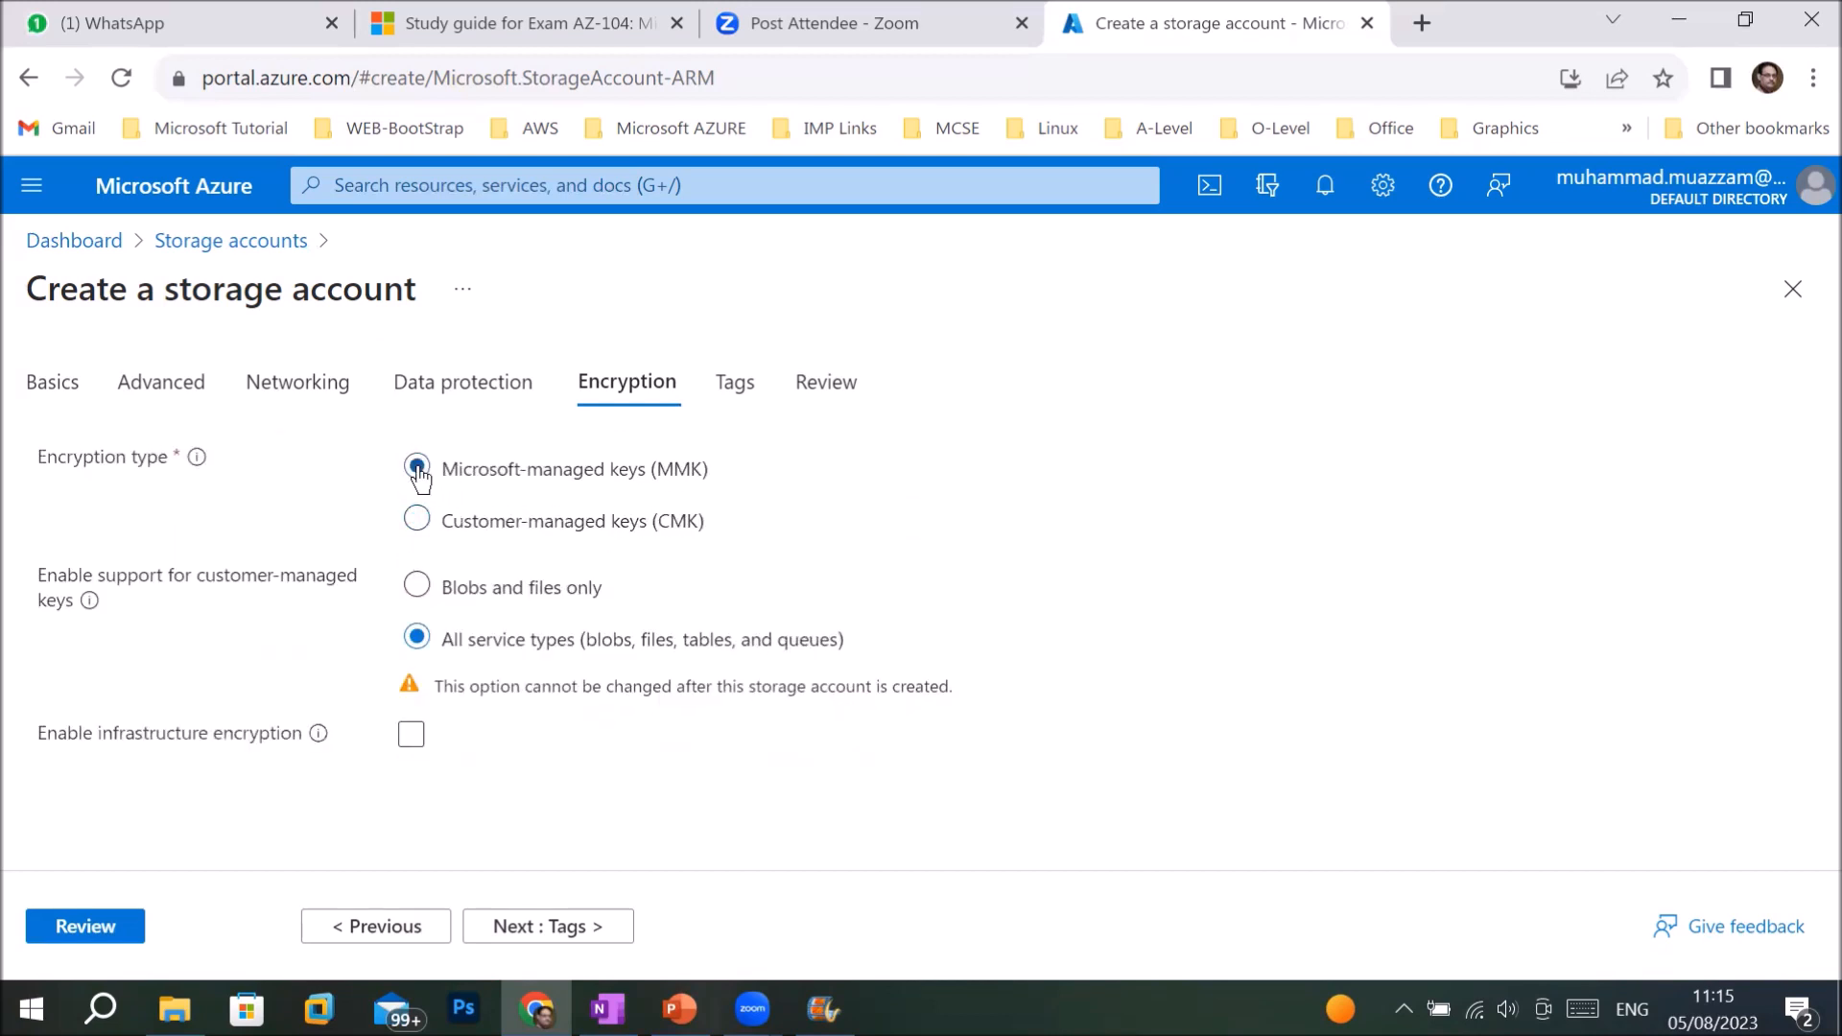
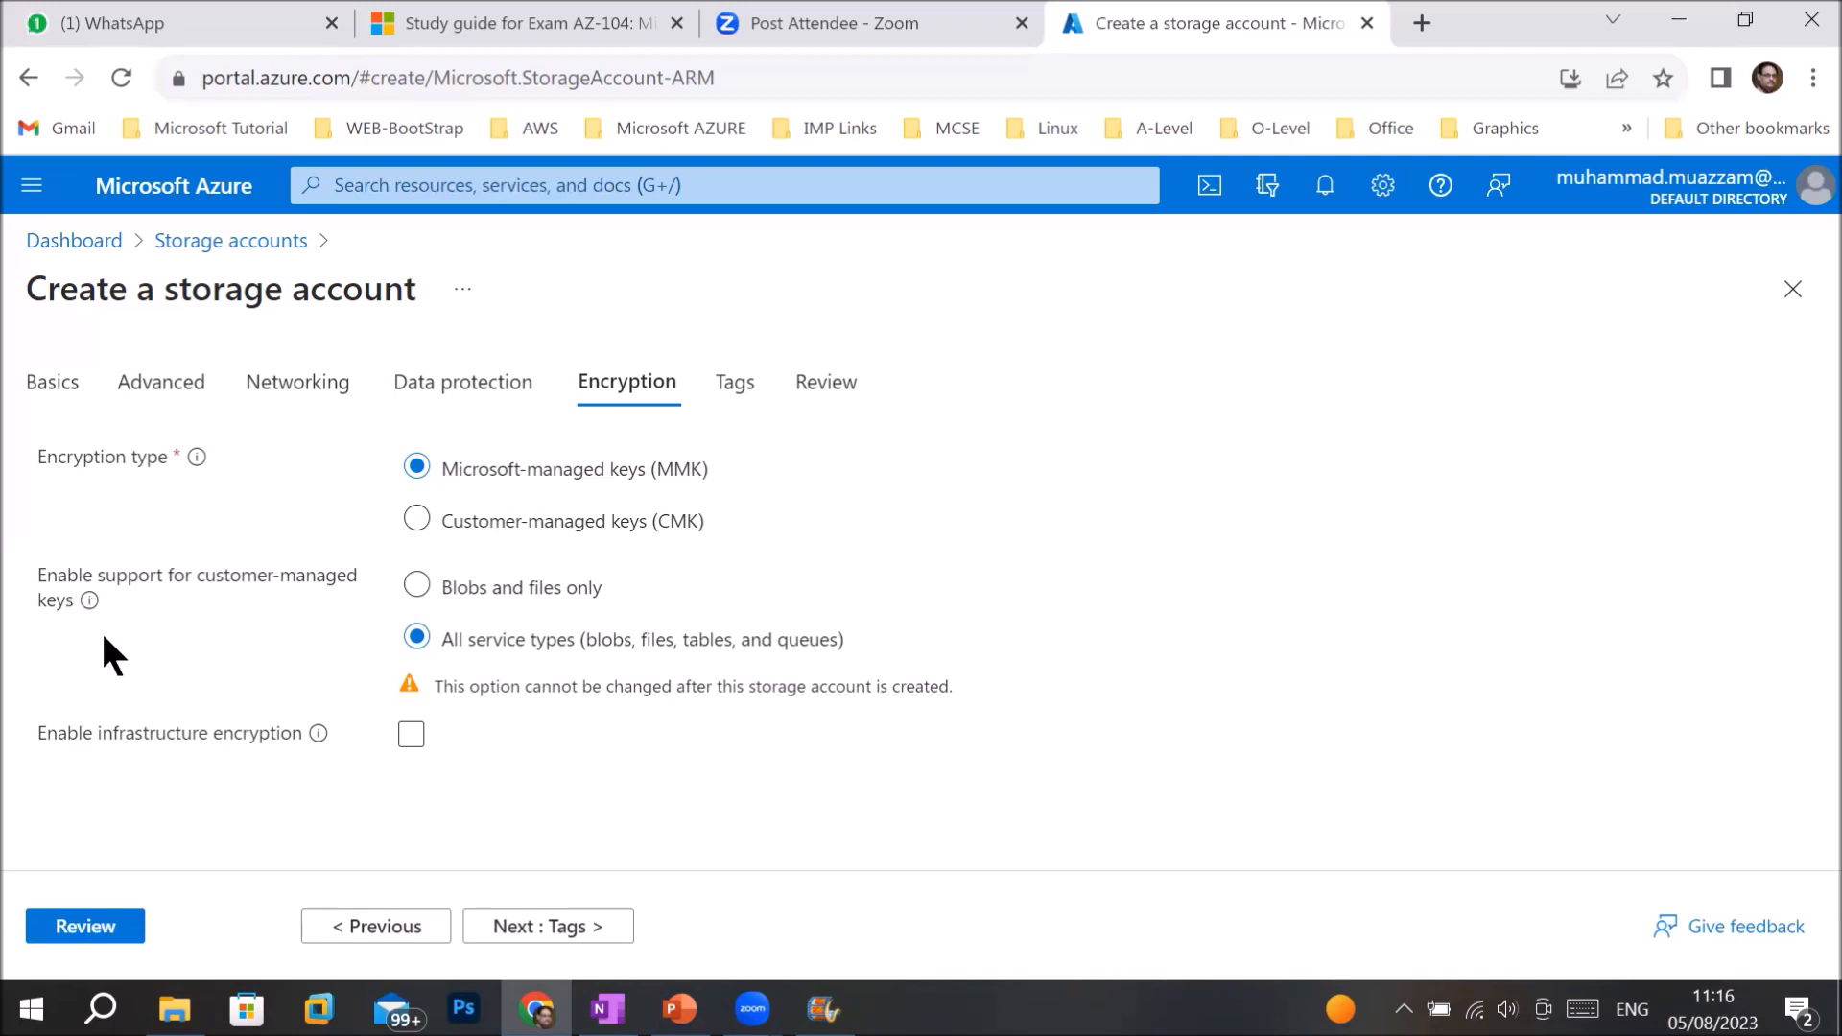
# - Extend customer-managed key support to all service types, leaving infrastructure encryption unchecked, then continue to Tags
pyautogui.click(418, 588)
pyautogui.click(419, 639)
pyautogui.click(411, 733)
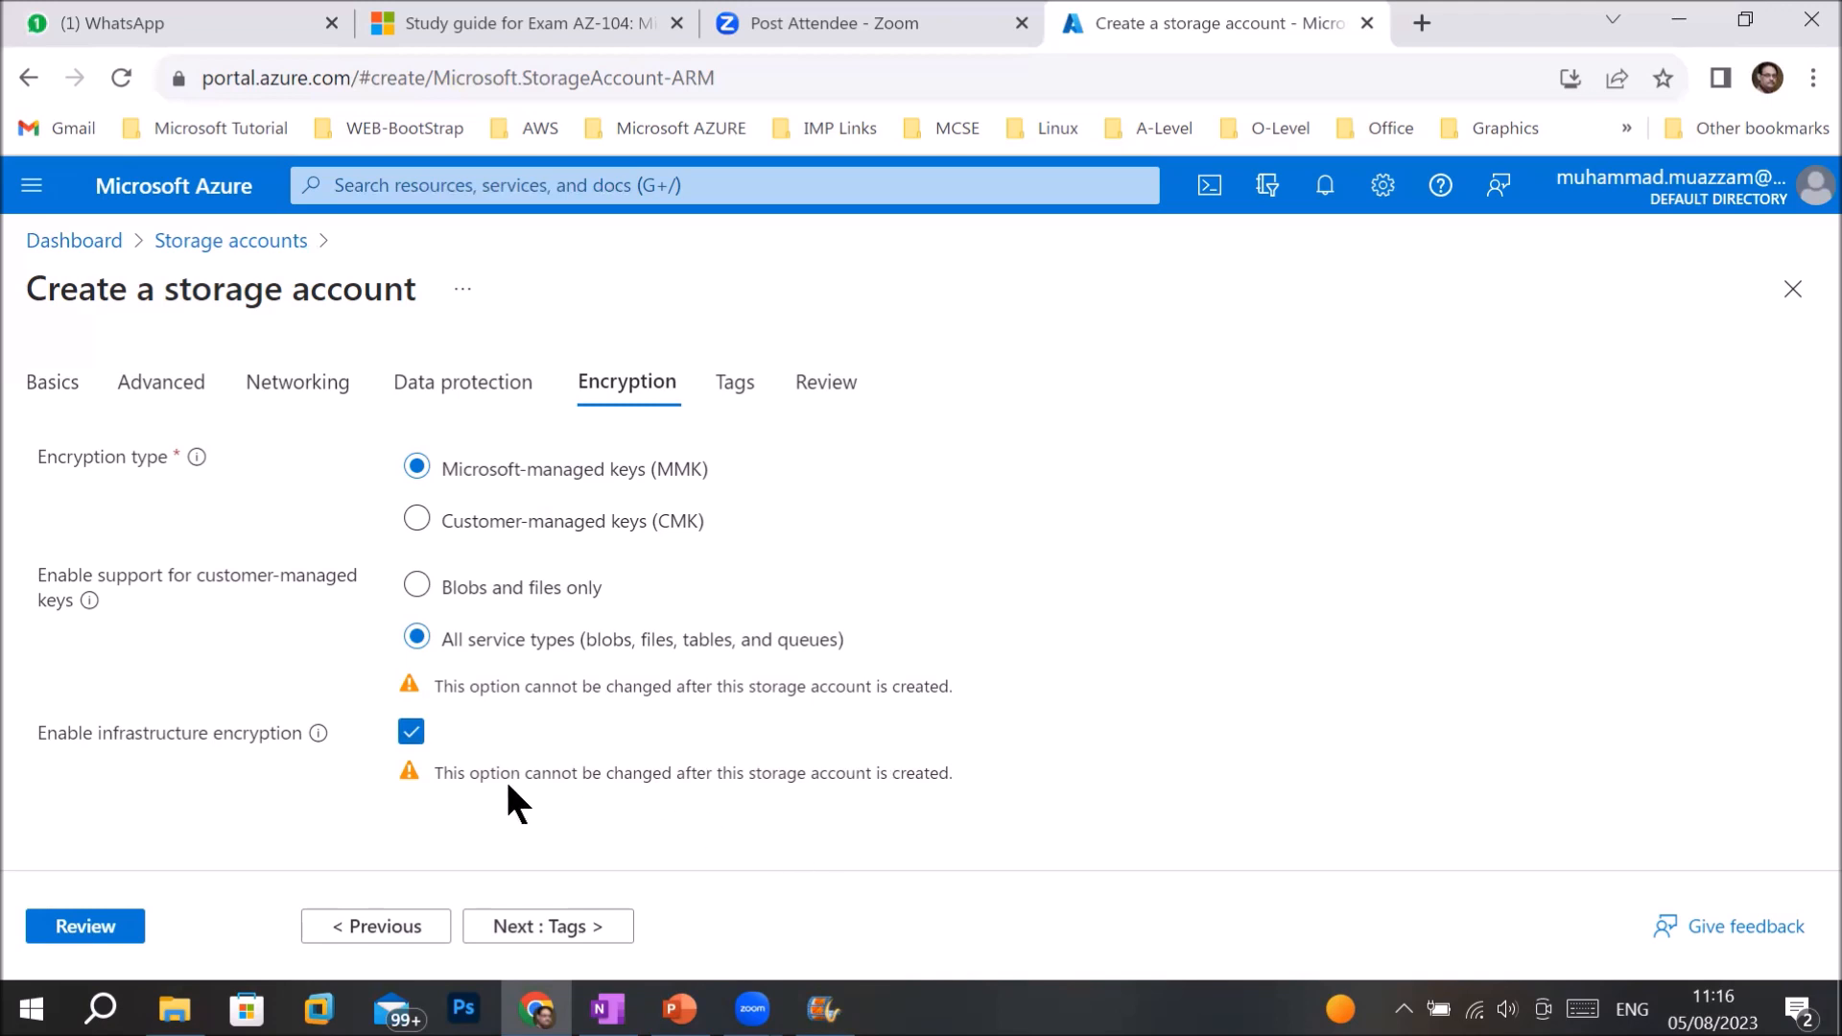
pyautogui.moveTo(459, 770); pyautogui.dragTo(940, 780)
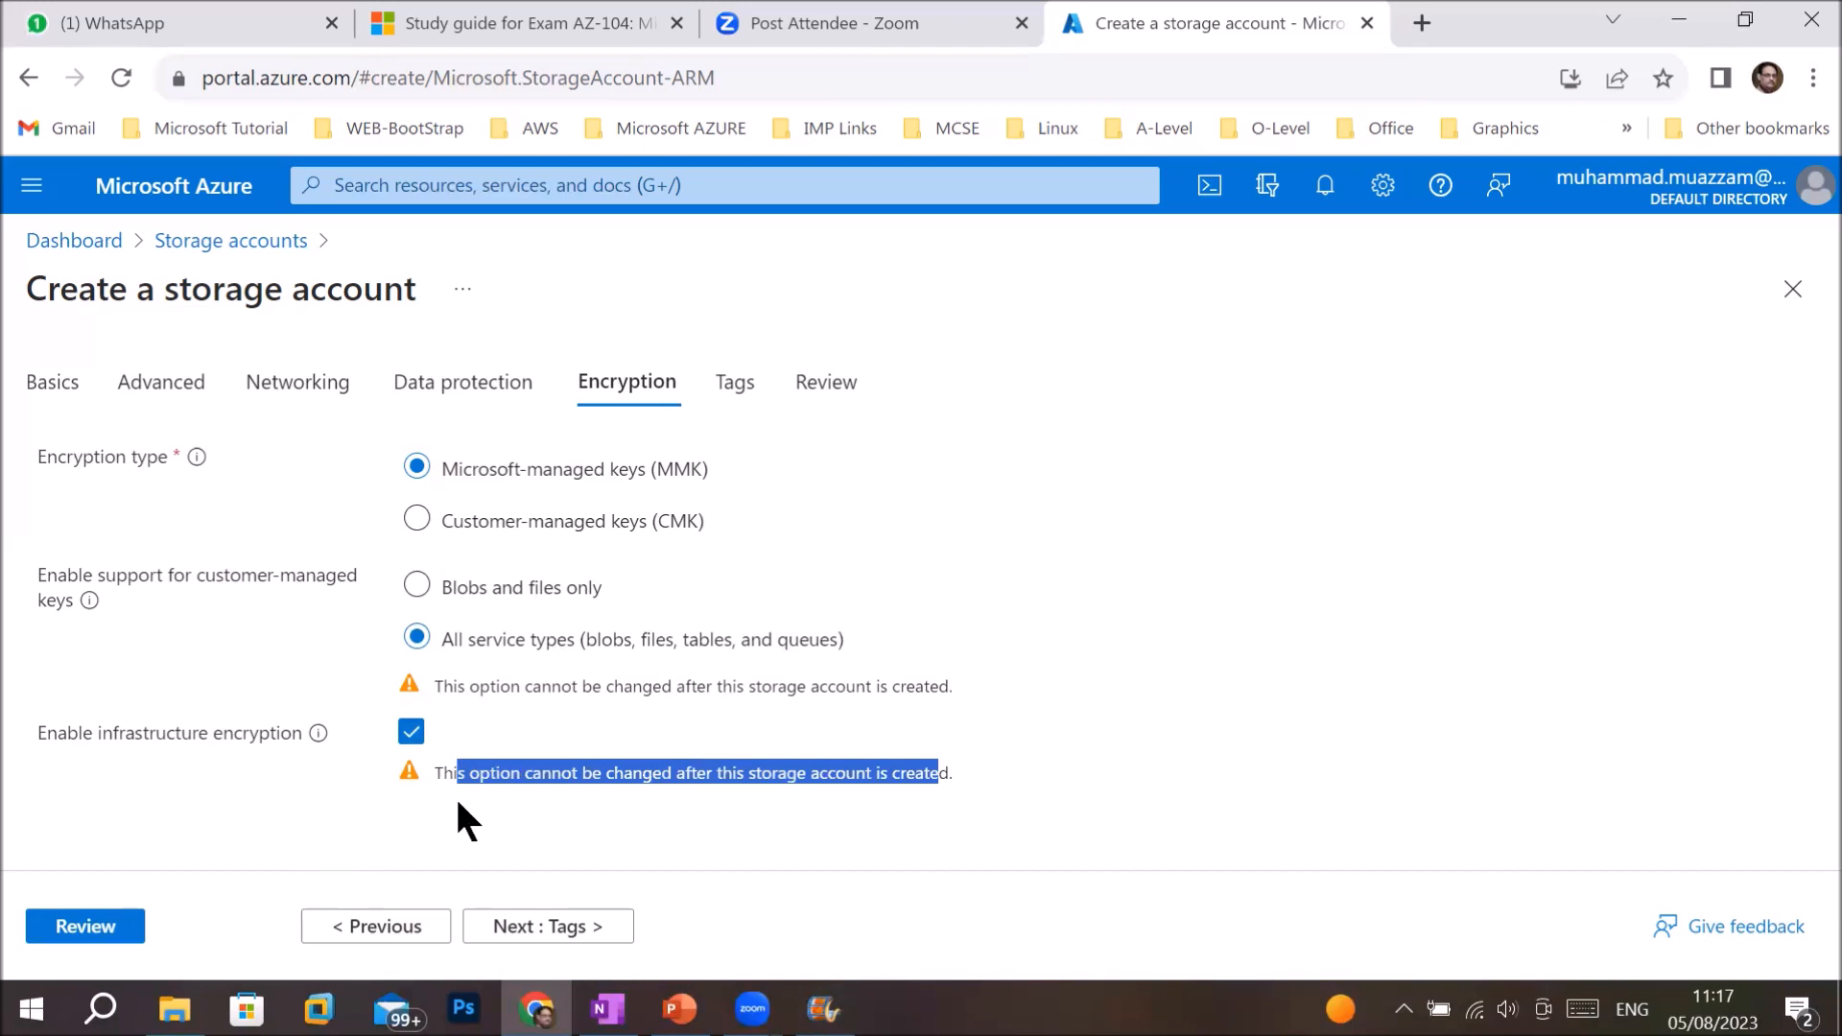
pyautogui.click(411, 735)
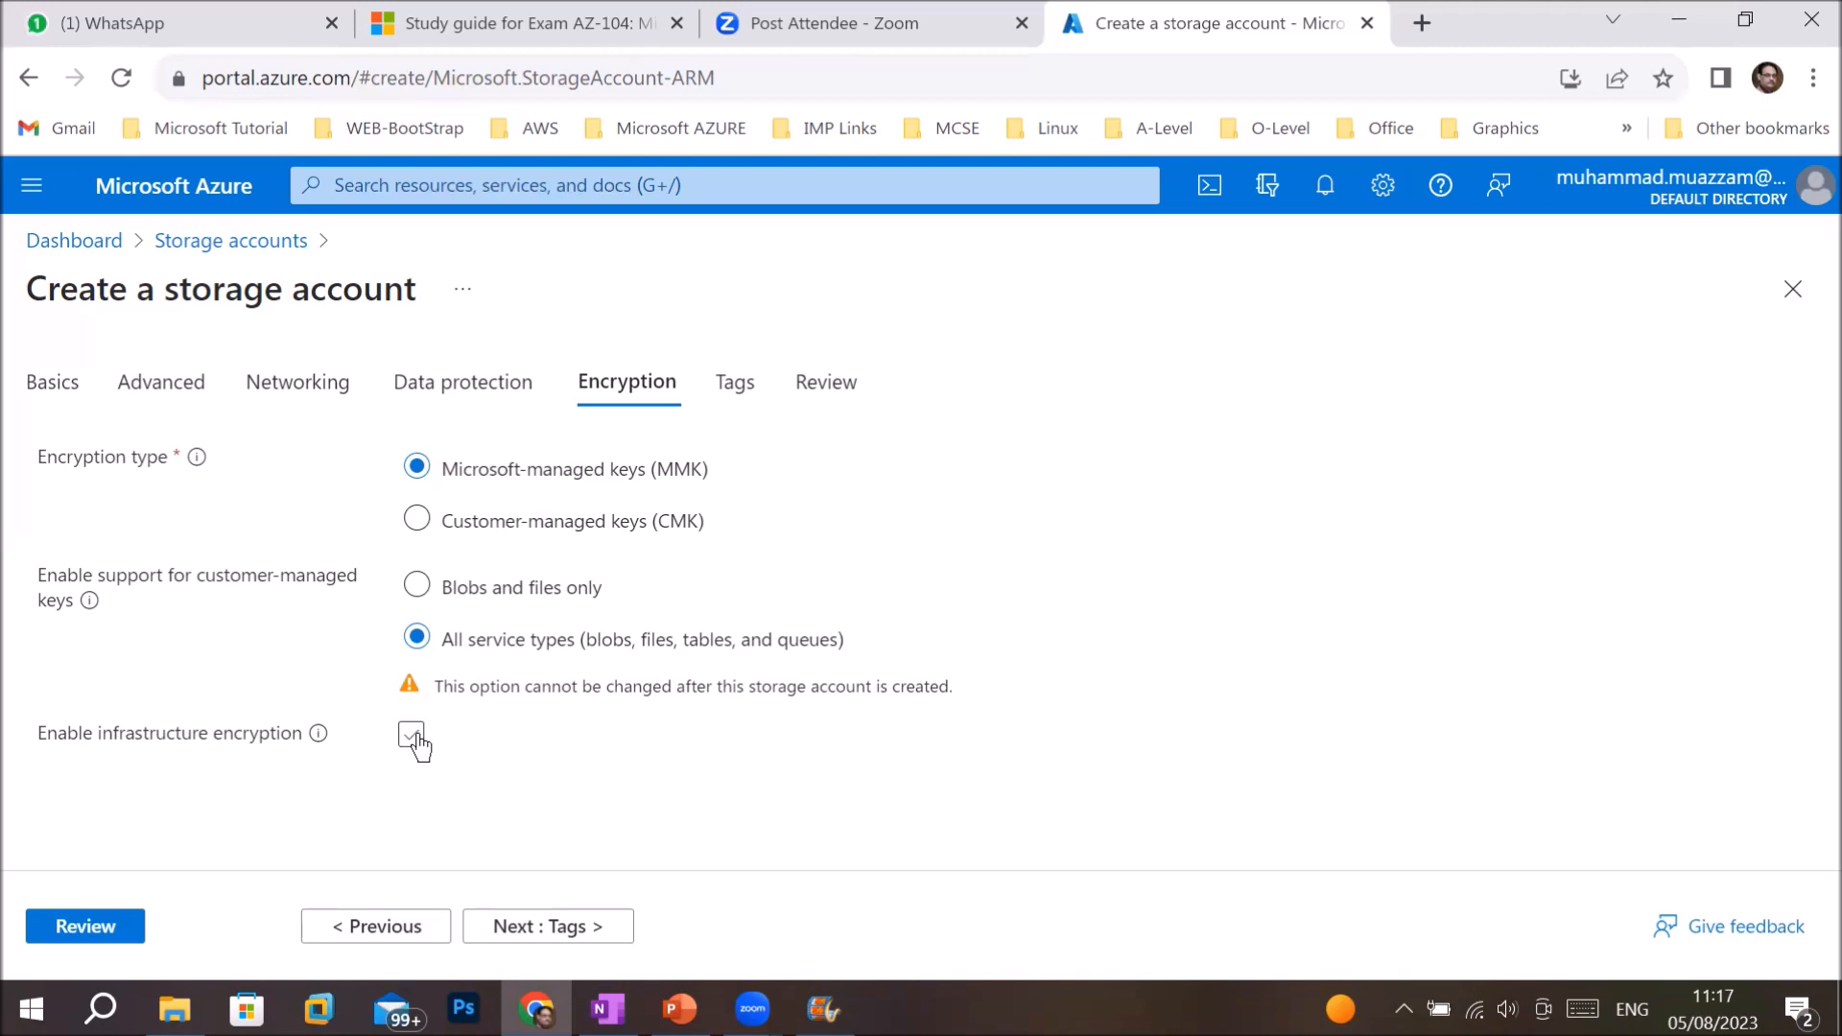
pyautogui.click(542, 935)
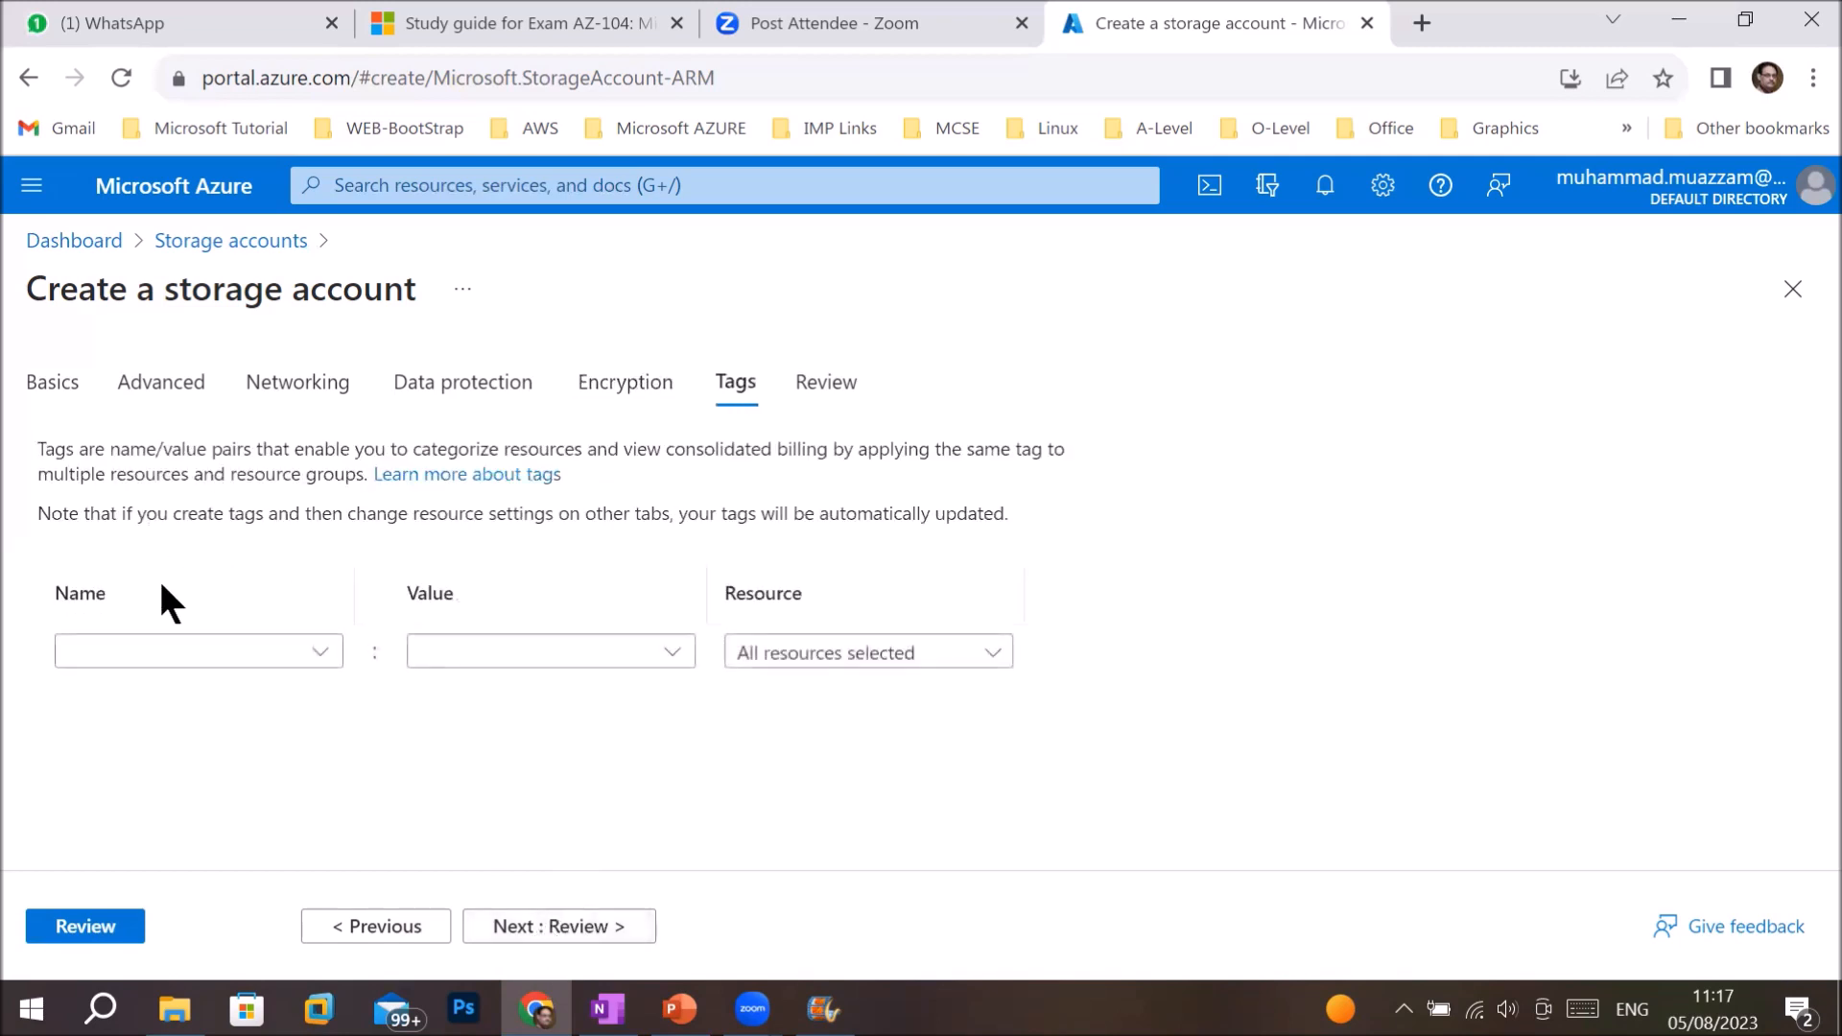
# - Add a 'Created by' tag with the creator's full name as its value
pyautogui.click(325, 653)
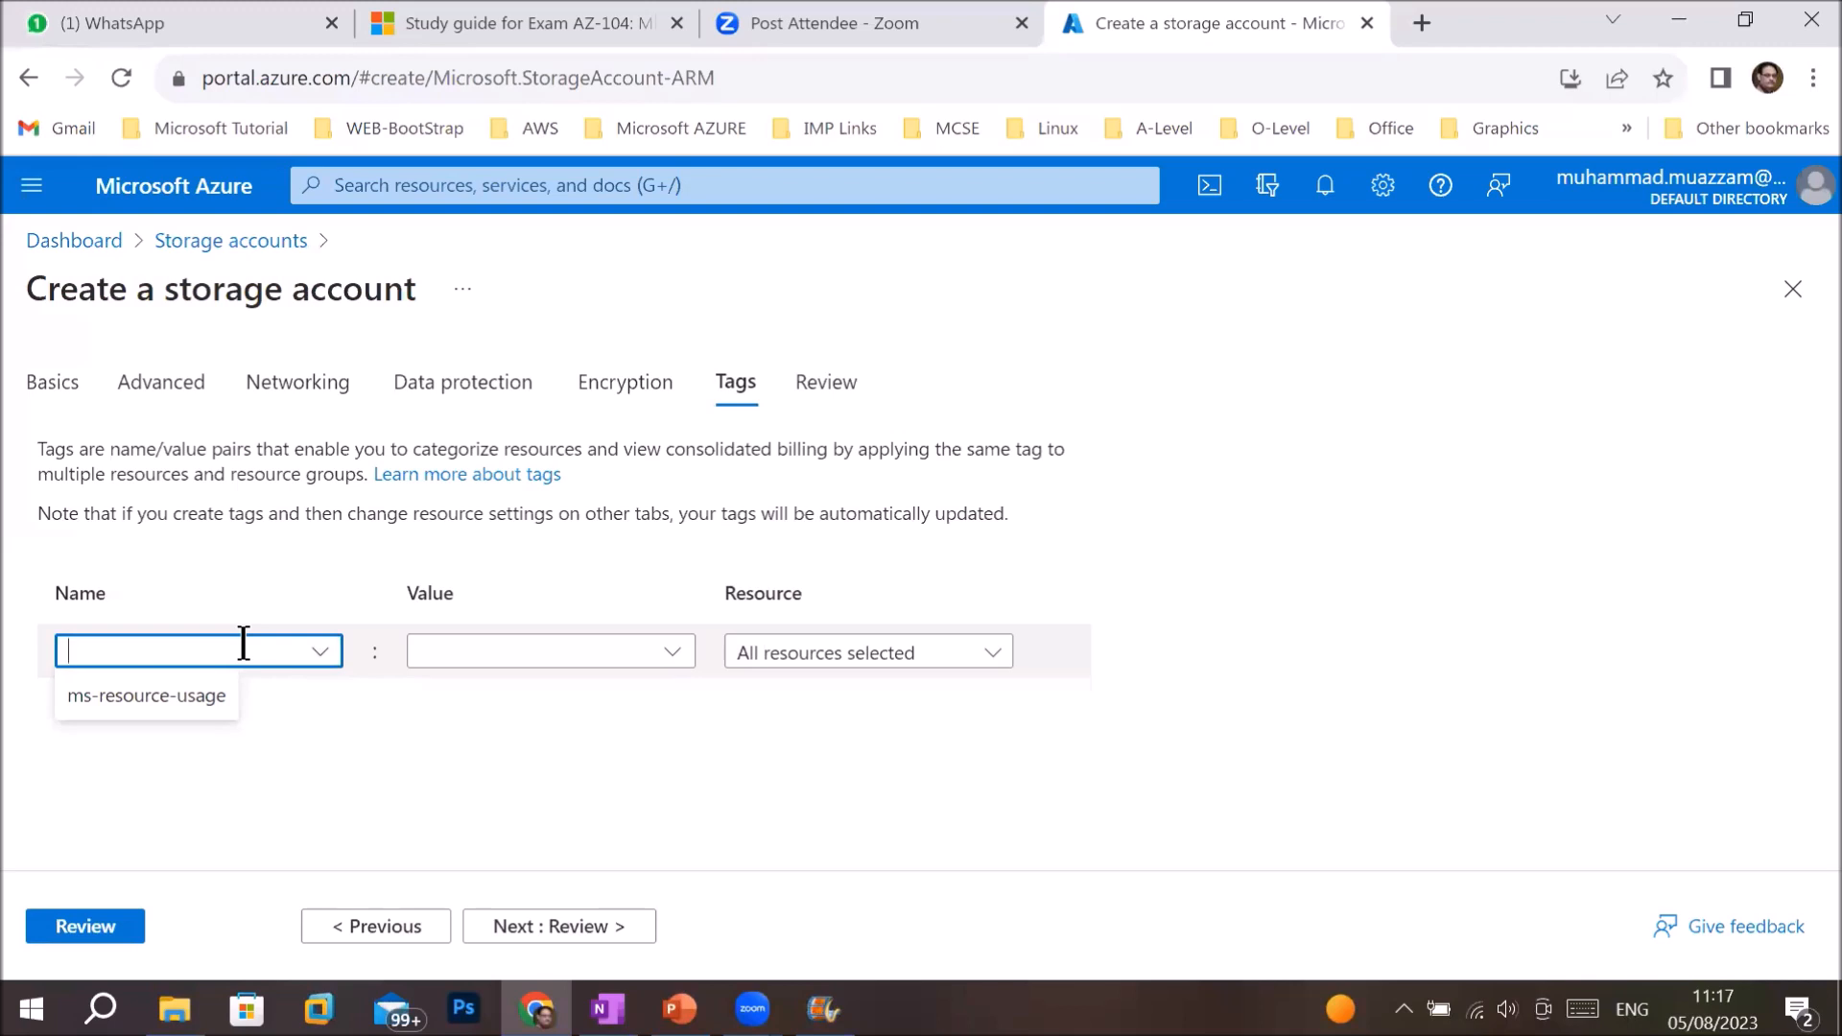
pyautogui.write('Creat')
pyautogui.hotkey('ctrl', 'a')
pyautogui.write('M')
pyautogui.press('BackSpace')
pyautogui.write('Created by')
pyautogui.click(567, 658)
pyautogui.write('Muhammad Muazzam')
# - Add an 'Environment' tag set to 'Testing' and proceed to Review
pyautogui.click(233, 693)
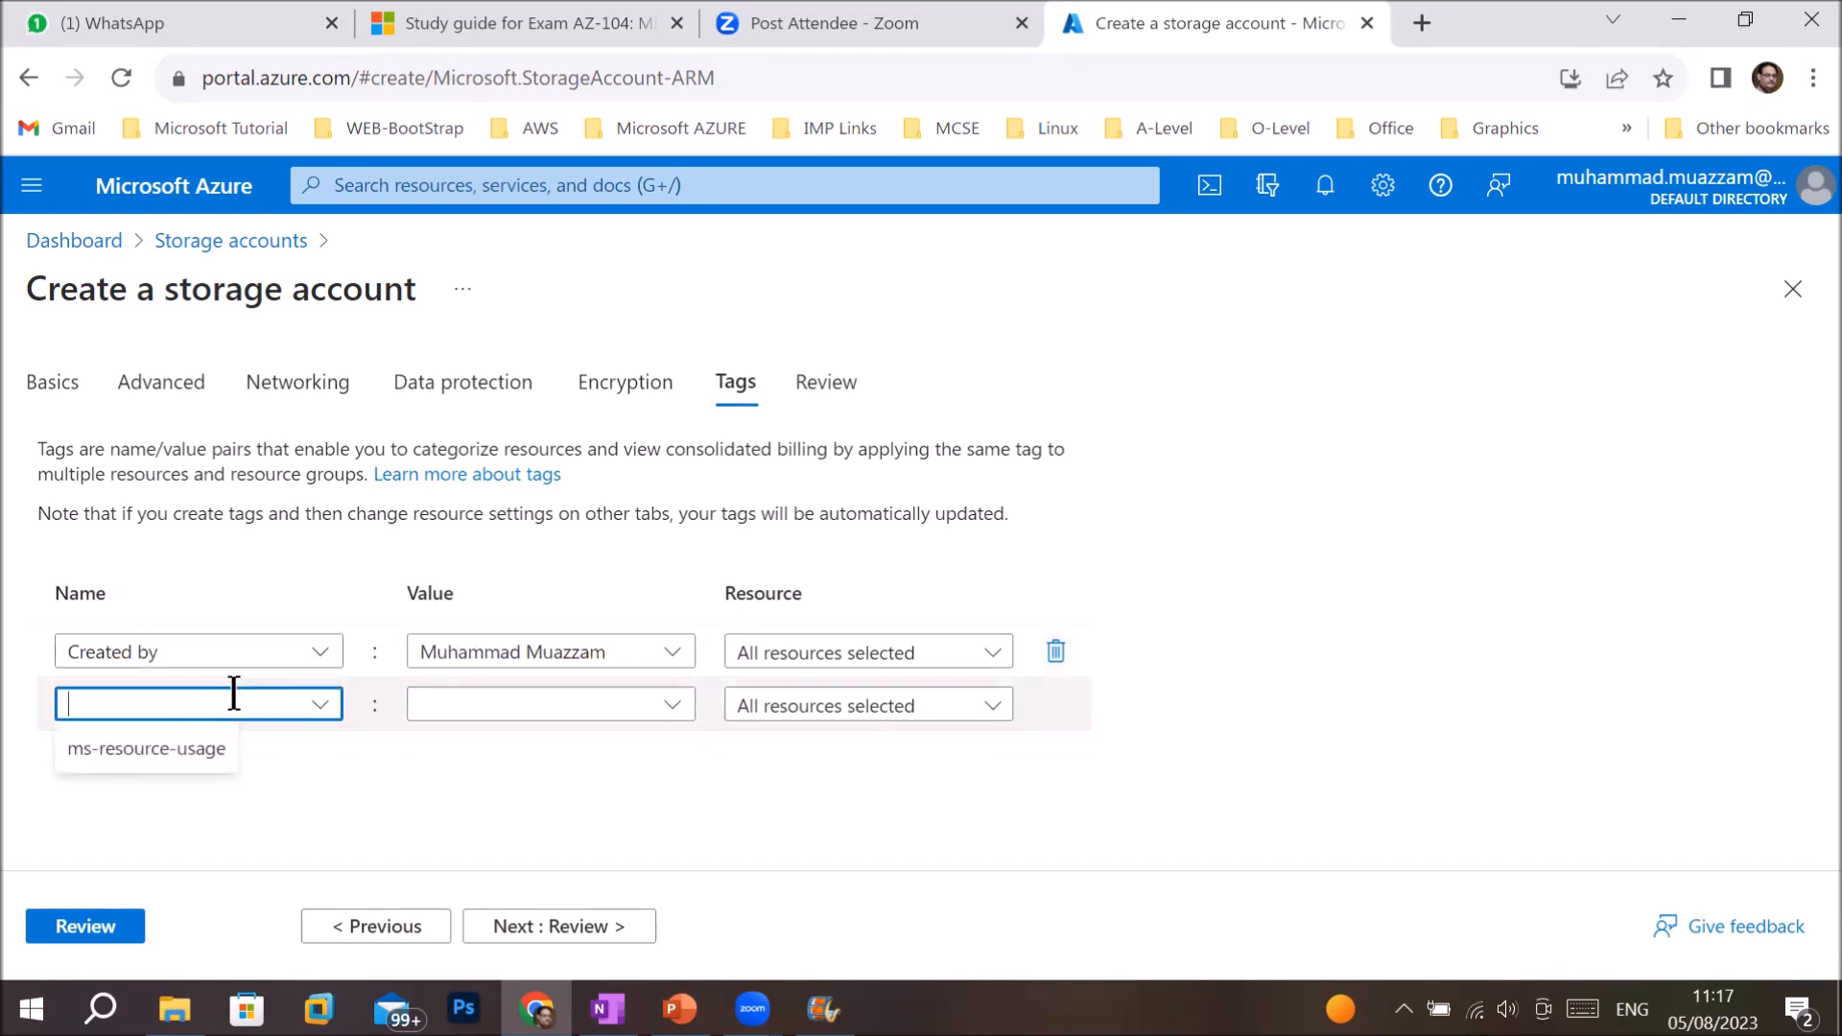
pyautogui.write('Environment')
pyautogui.click(621, 687)
pyautogui.write('Testing')
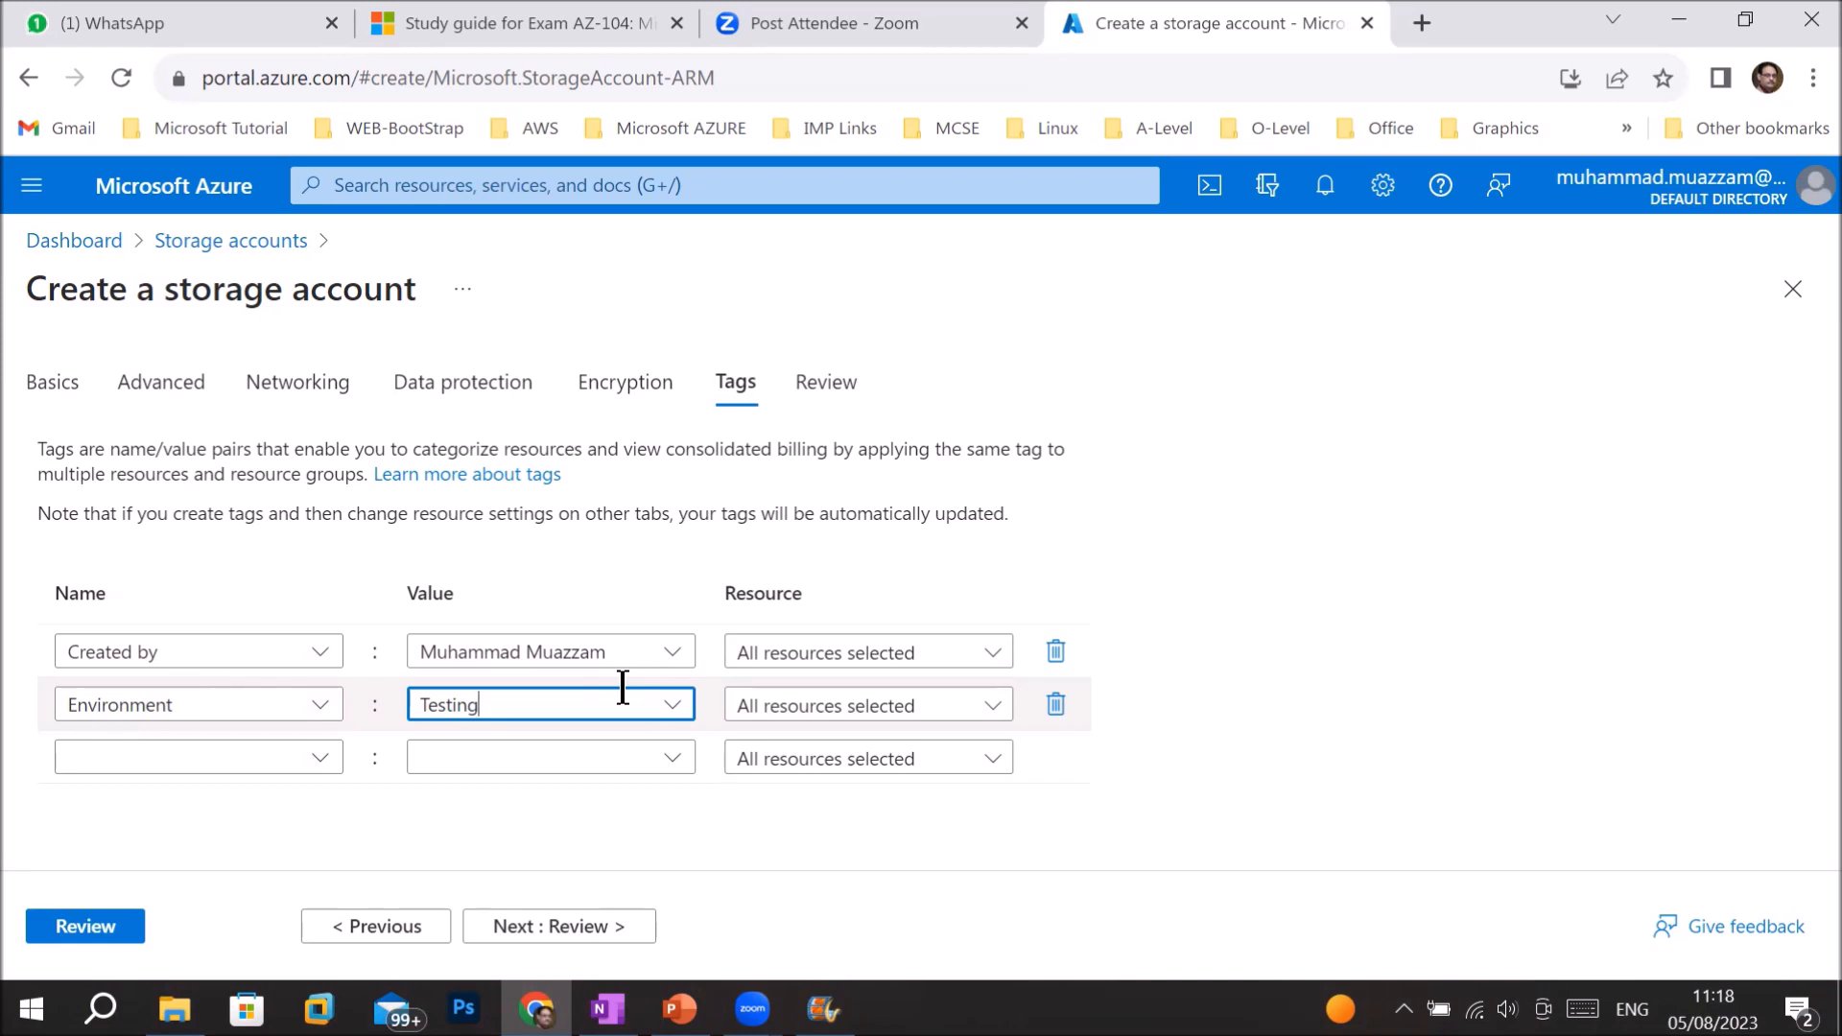
pyautogui.click(552, 932)
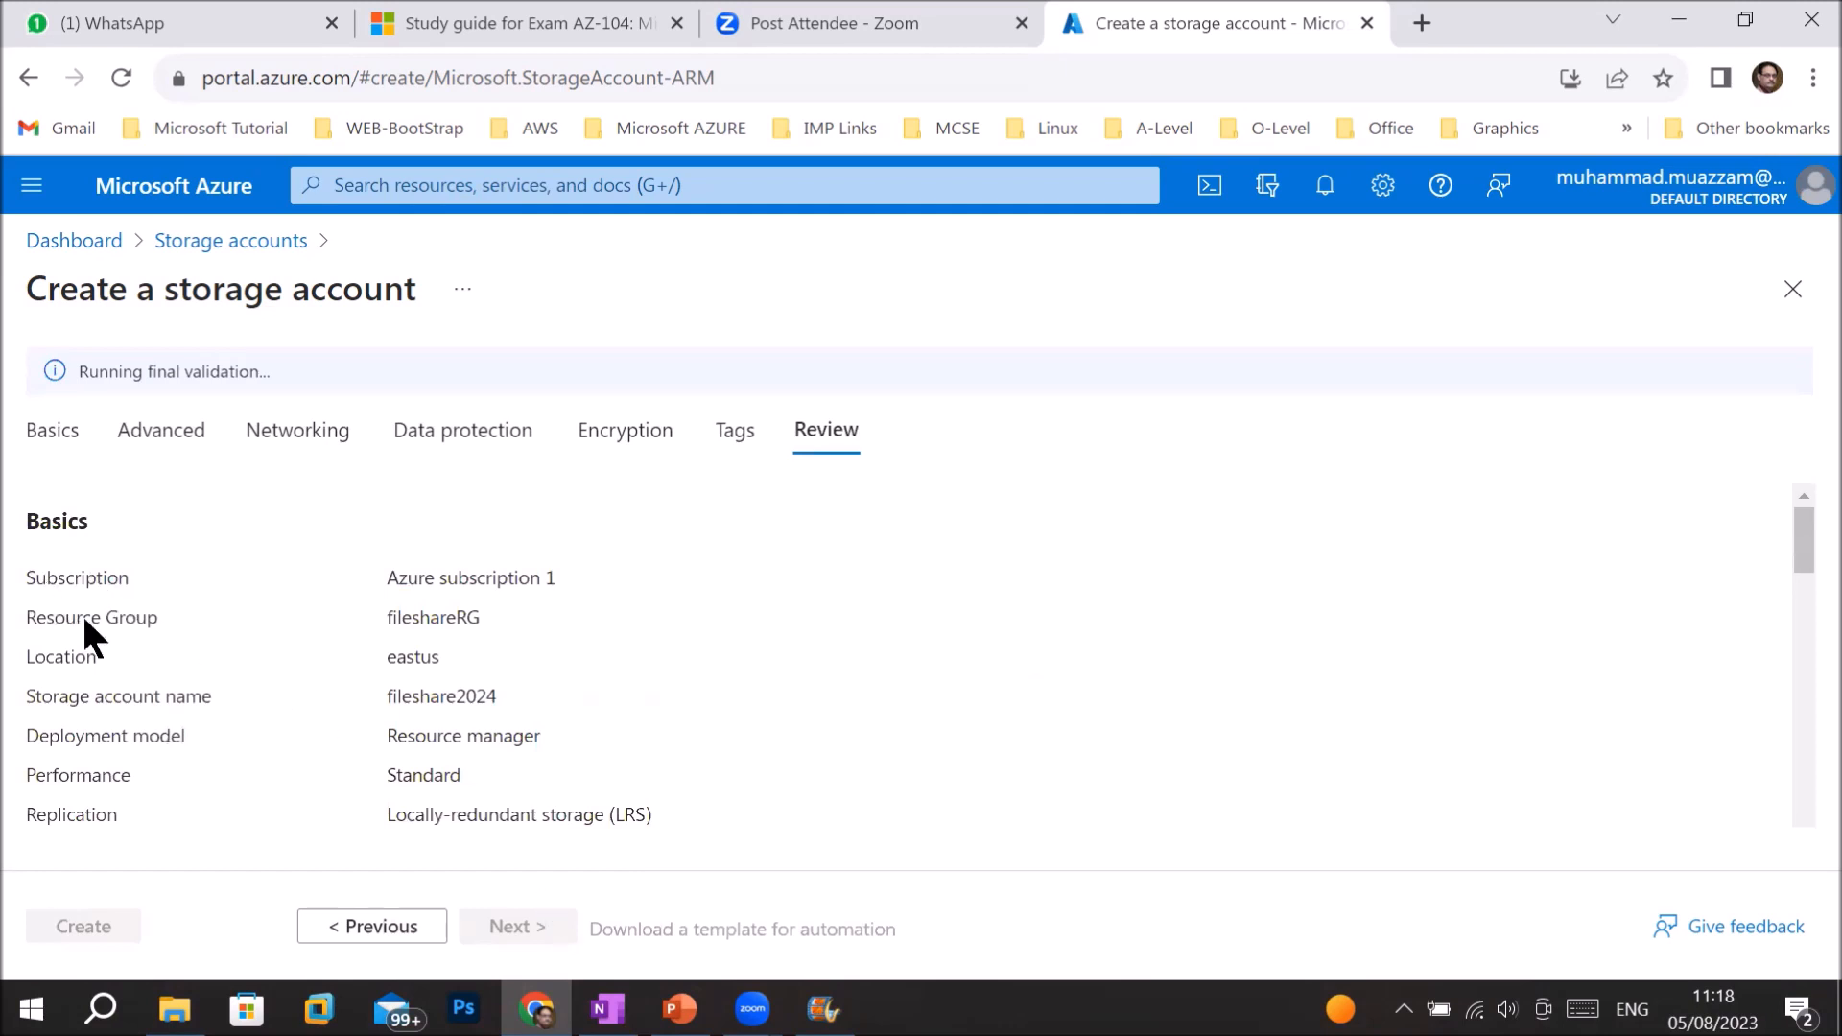
# - Confirm final validation passed for fileshare2024 and create the storage account
pyautogui.moveTo(77, 370); pyautogui.dragTo(298, 376)
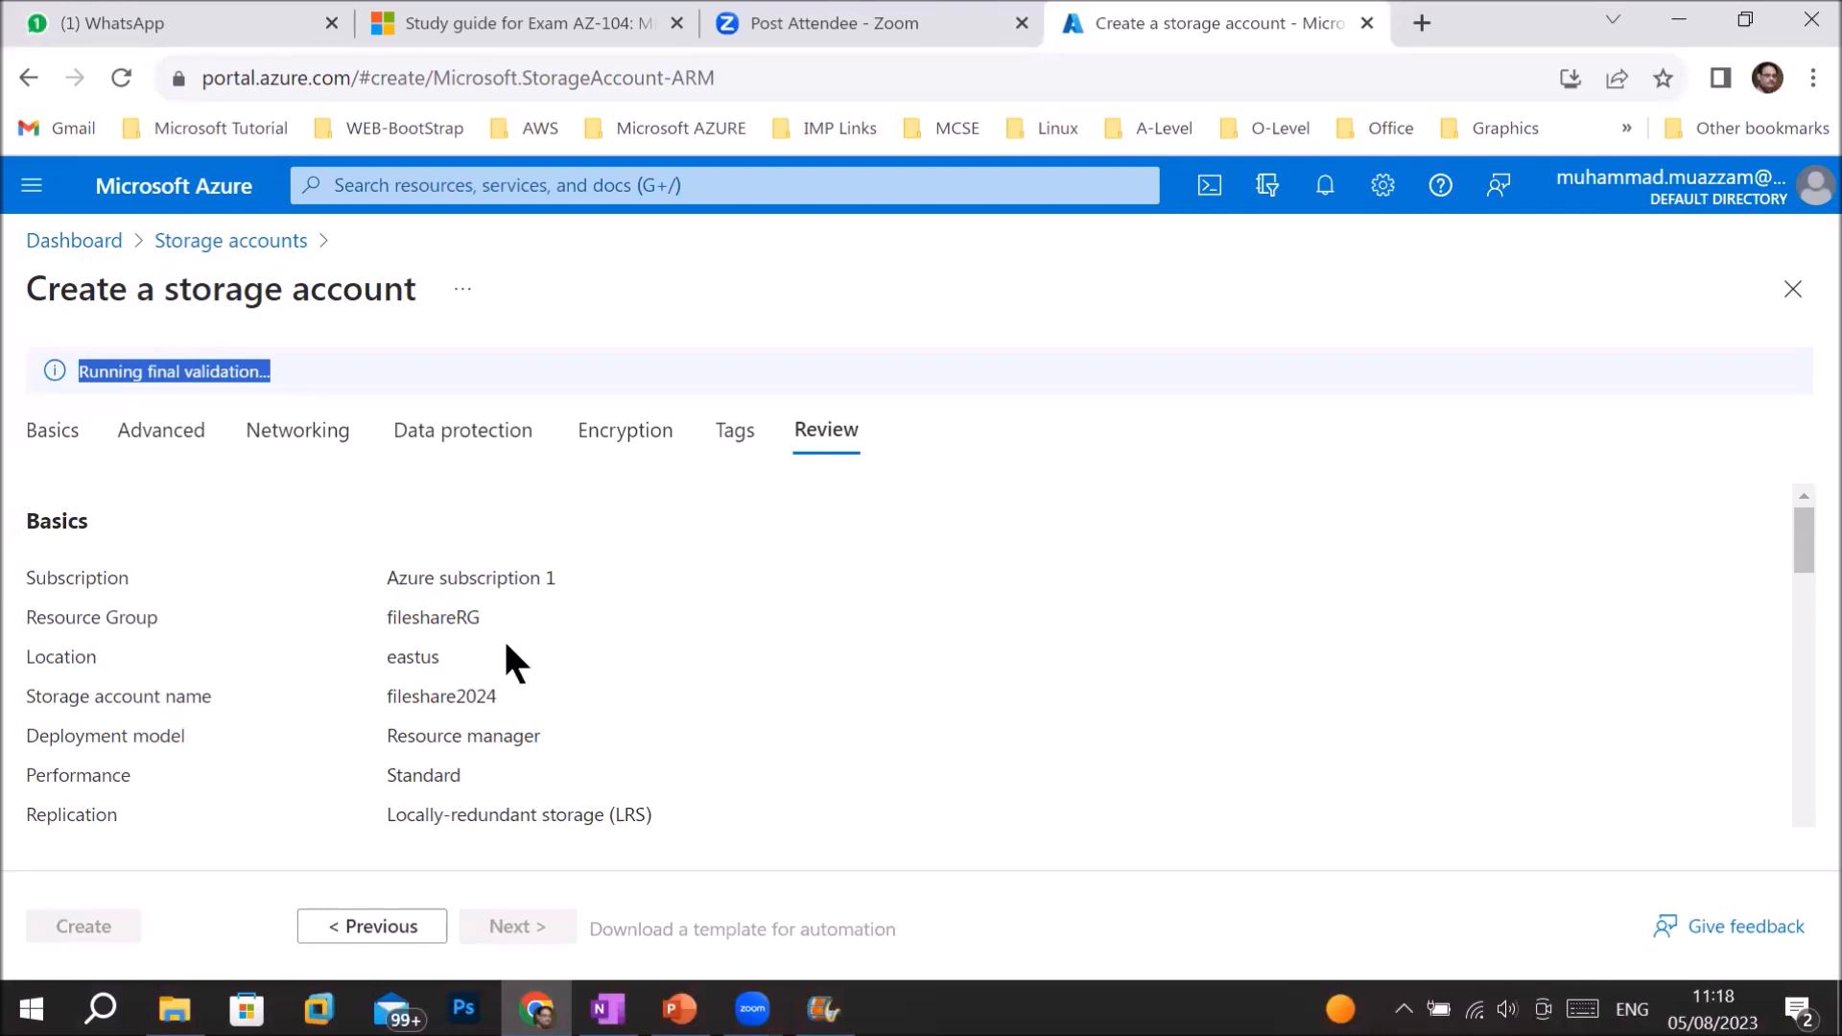
pyautogui.click(387, 622)
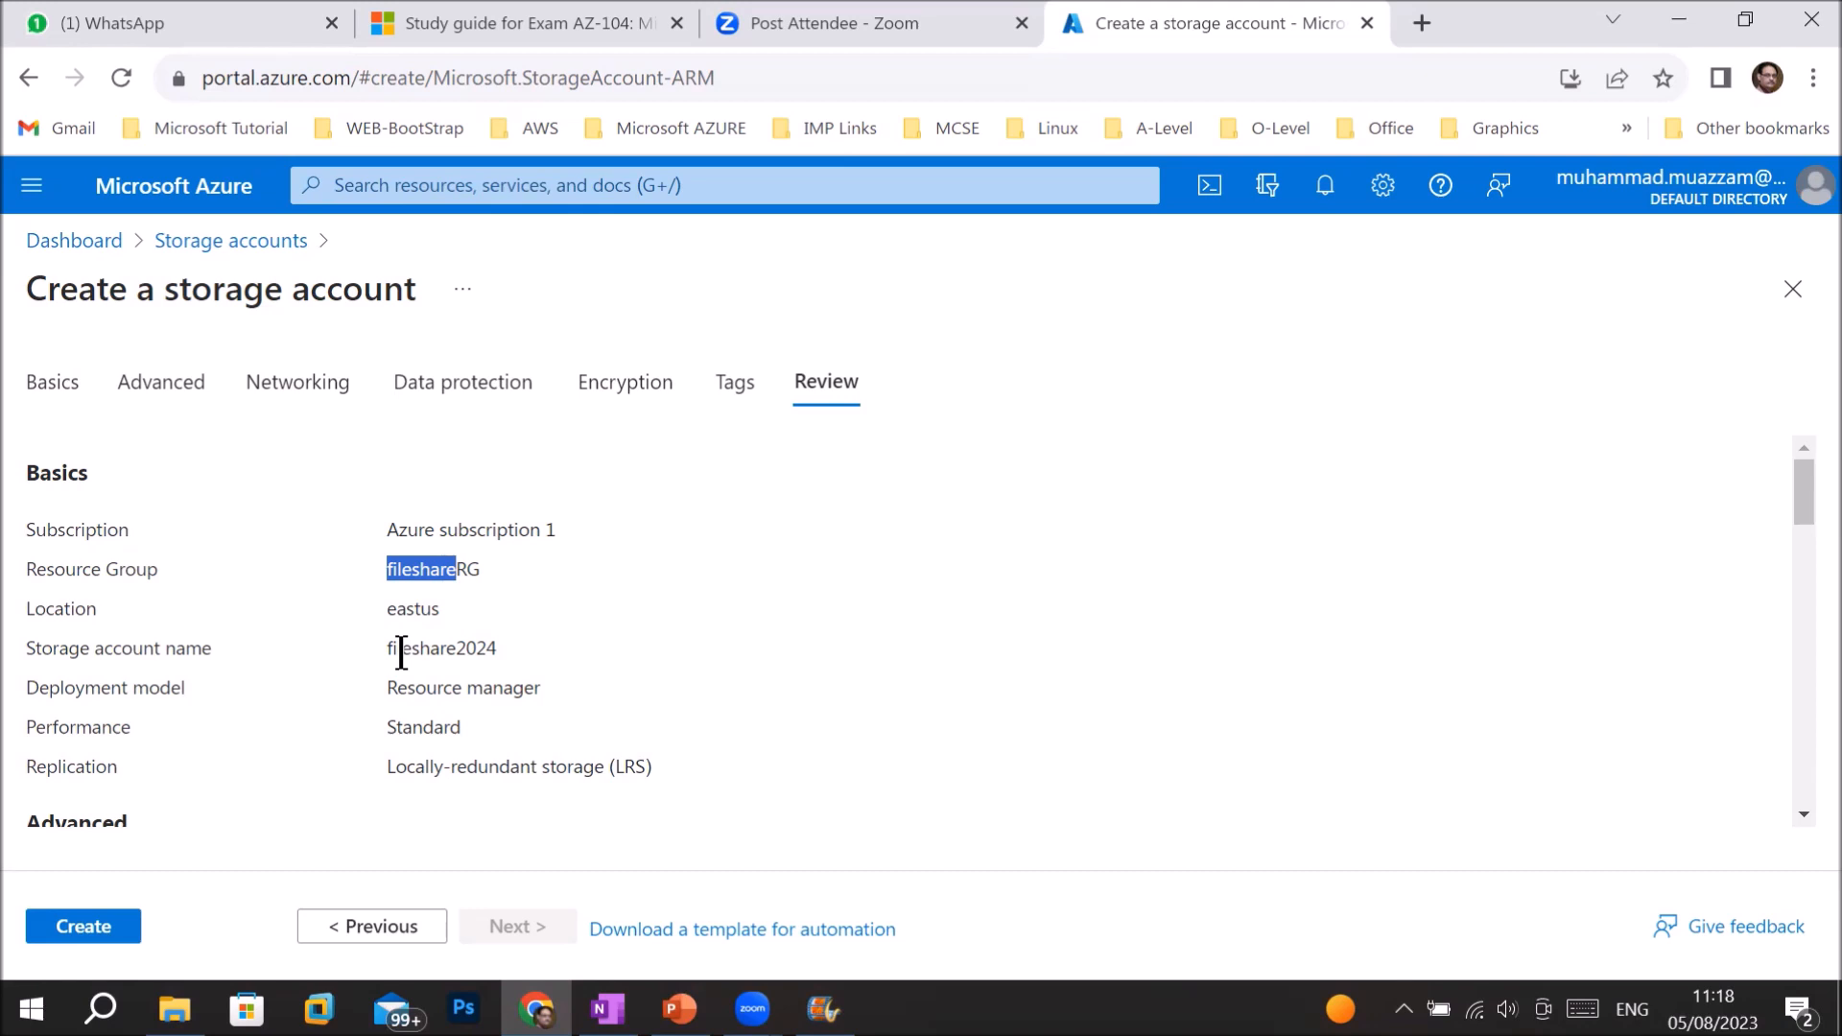
pyautogui.click(63, 929)
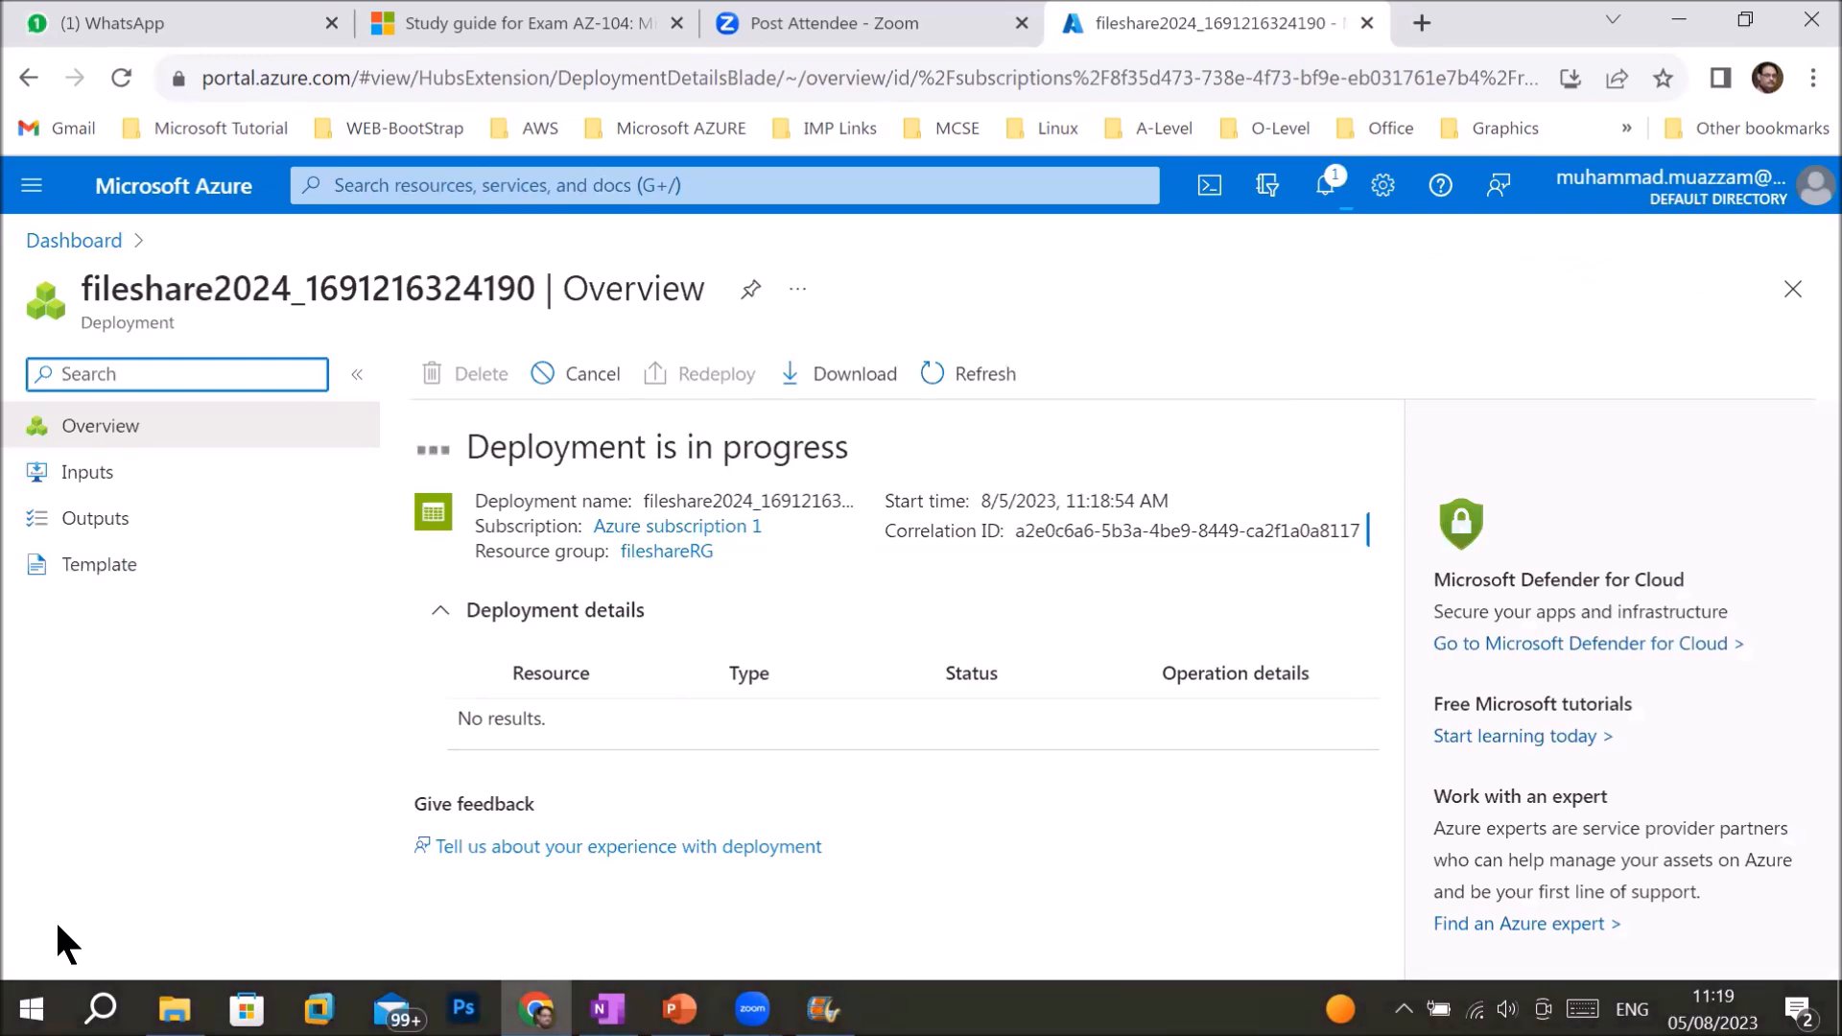
# - Check notifications for the fileshare2024 'Deployment succeeded' message
pyautogui.click(1325, 185)
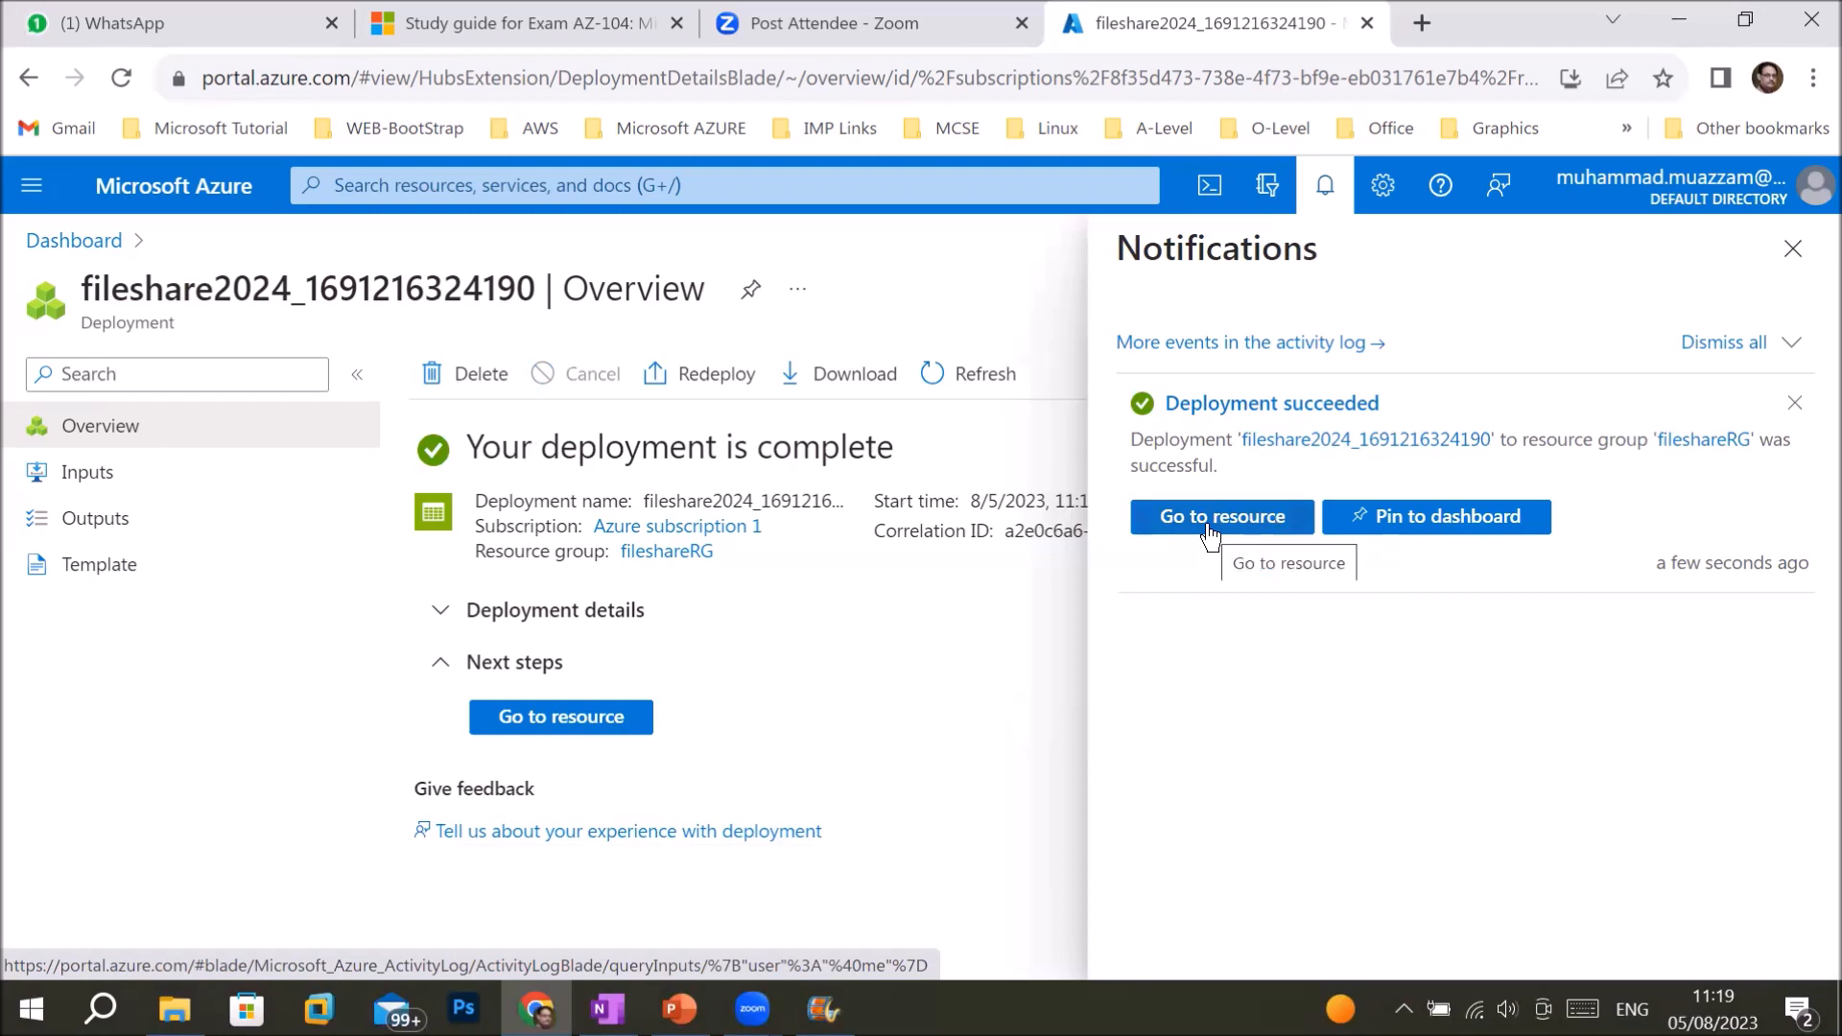
# - Open fileshare2024, review its name and replication in Overview, then open Configuration via the Hot tier link
pyautogui.click(535, 718)
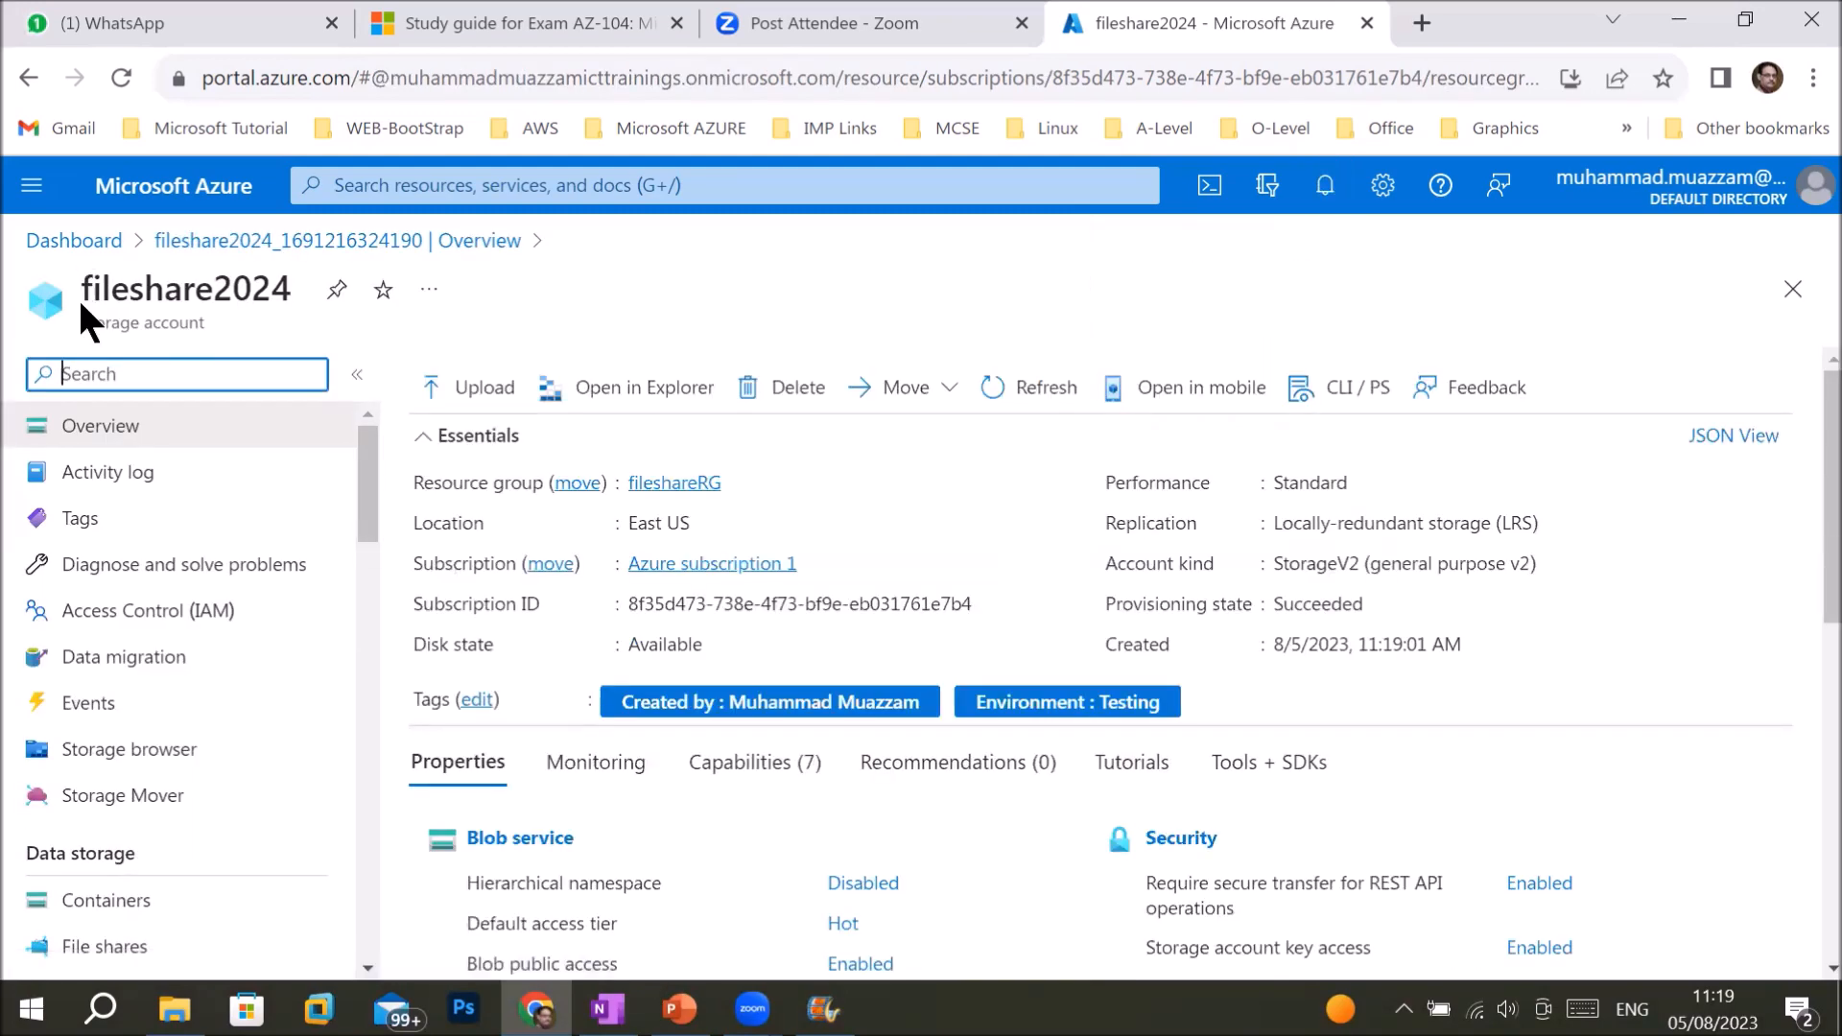
pyautogui.moveTo(82, 288); pyautogui.dragTo(162, 320)
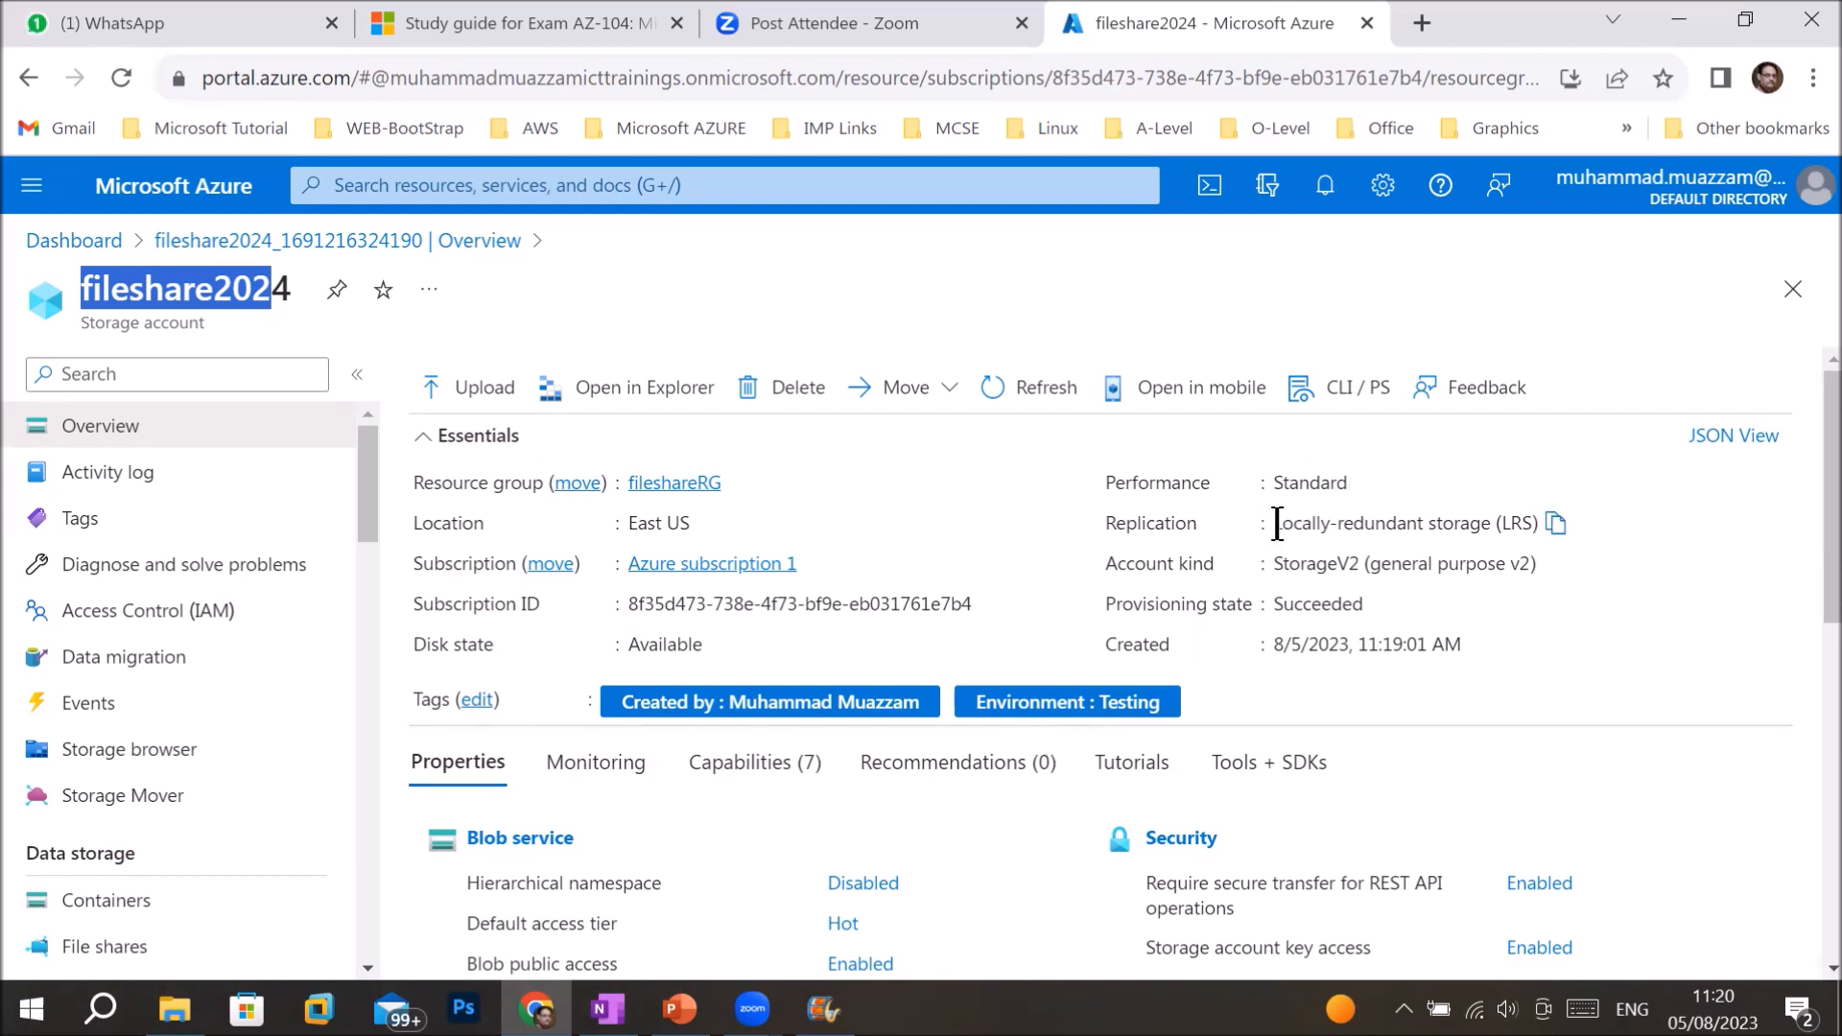
pyautogui.moveTo(1277, 522); pyautogui.dragTo(1544, 529)
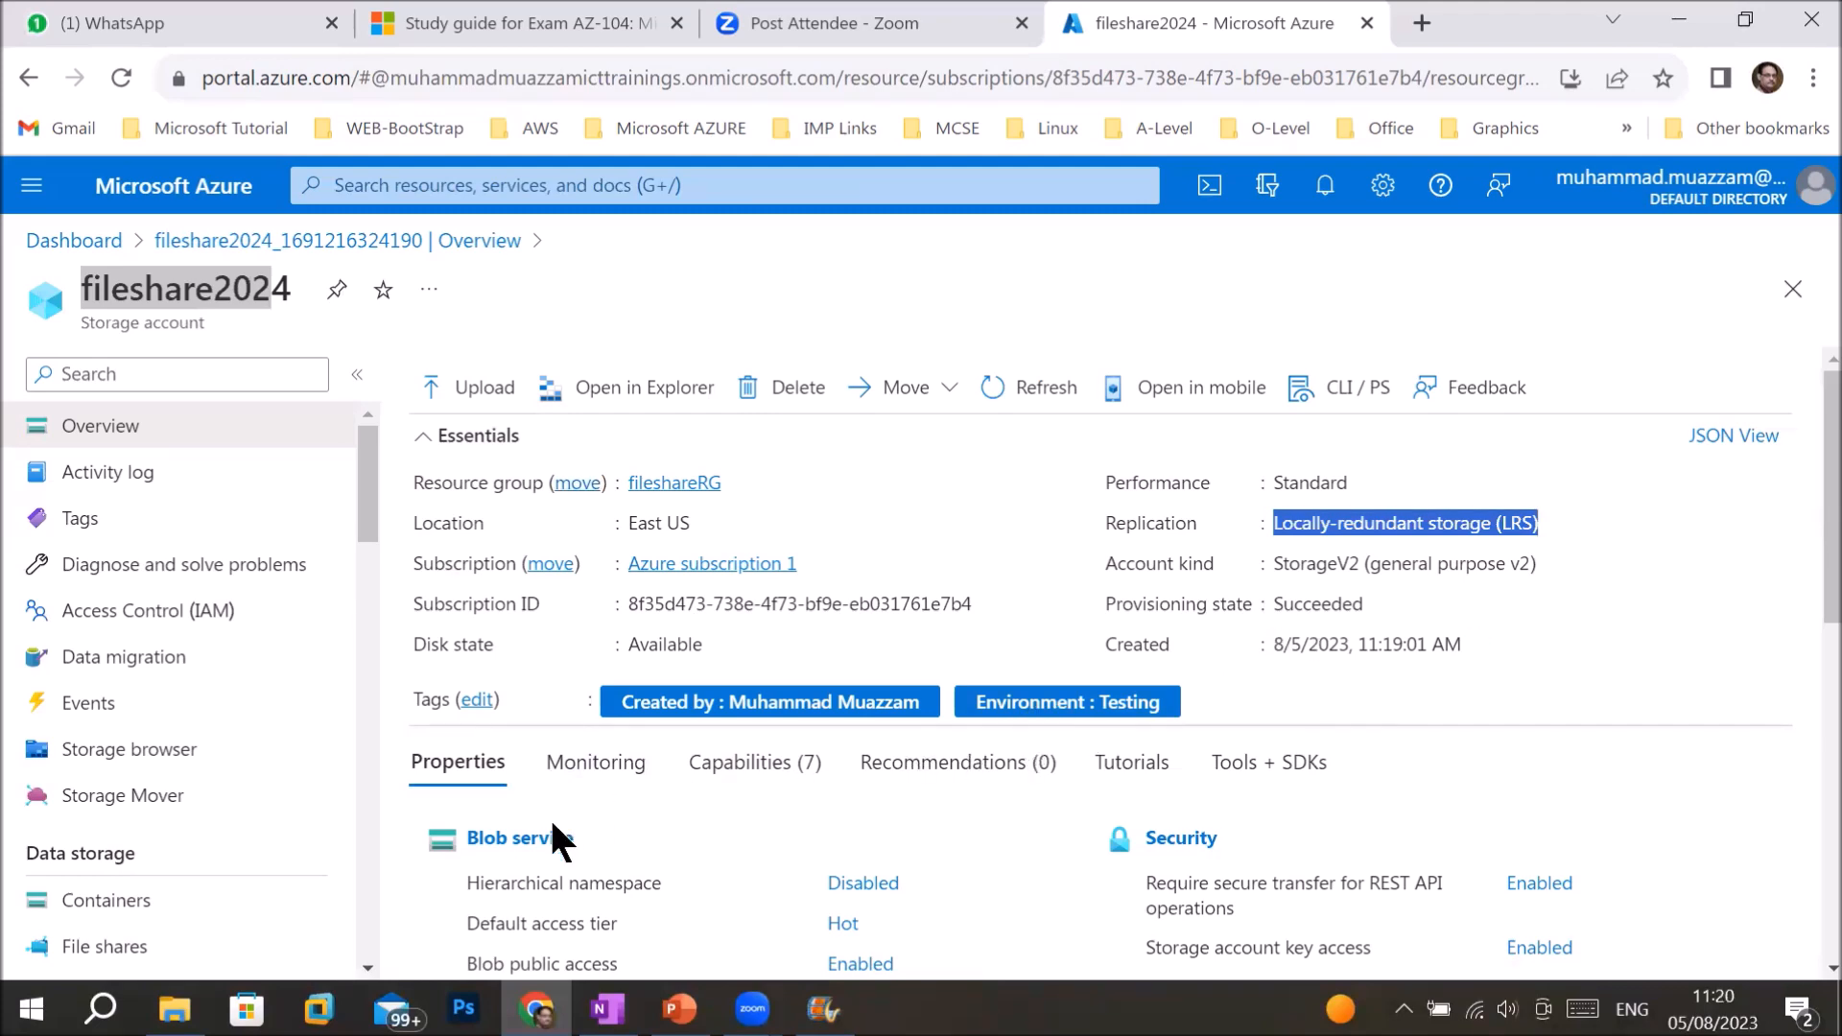
pyautogui.scroll(-5, 554, 827)
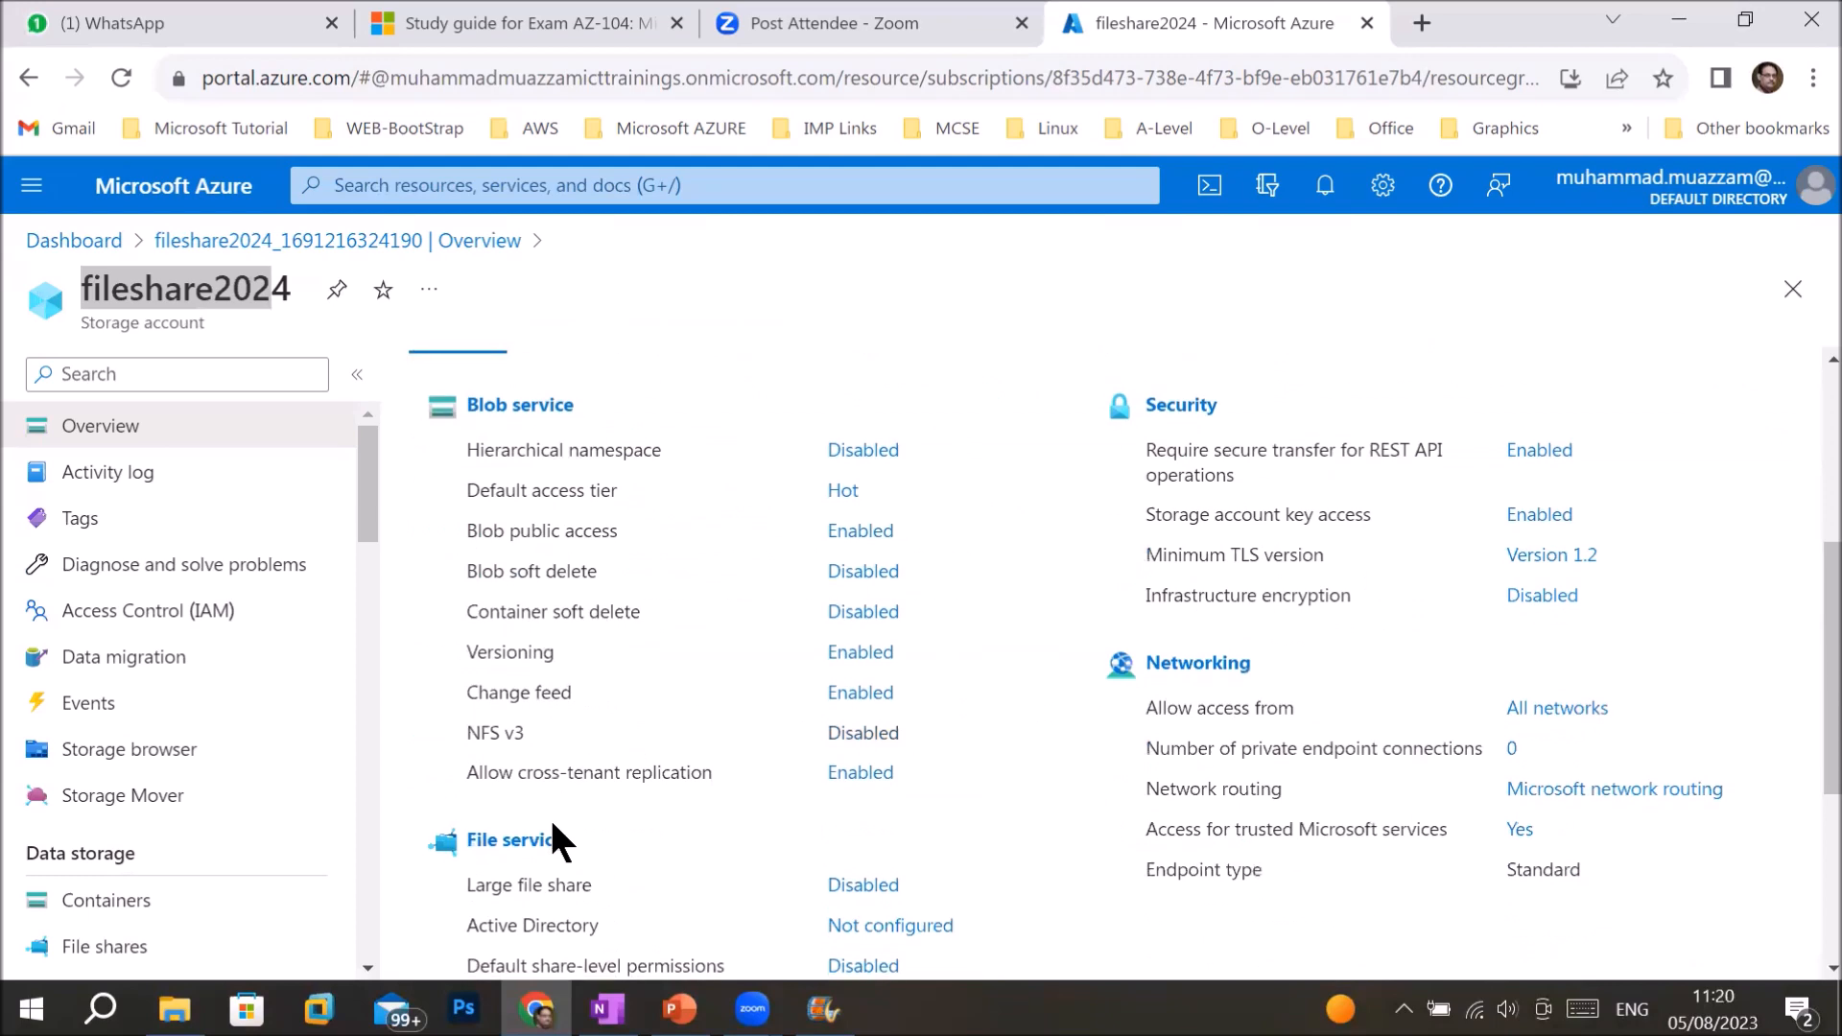
pyautogui.scroll(3, 554, 827)
pyautogui.scroll(-3, 552, 827)
pyautogui.scroll(3, 561, 831)
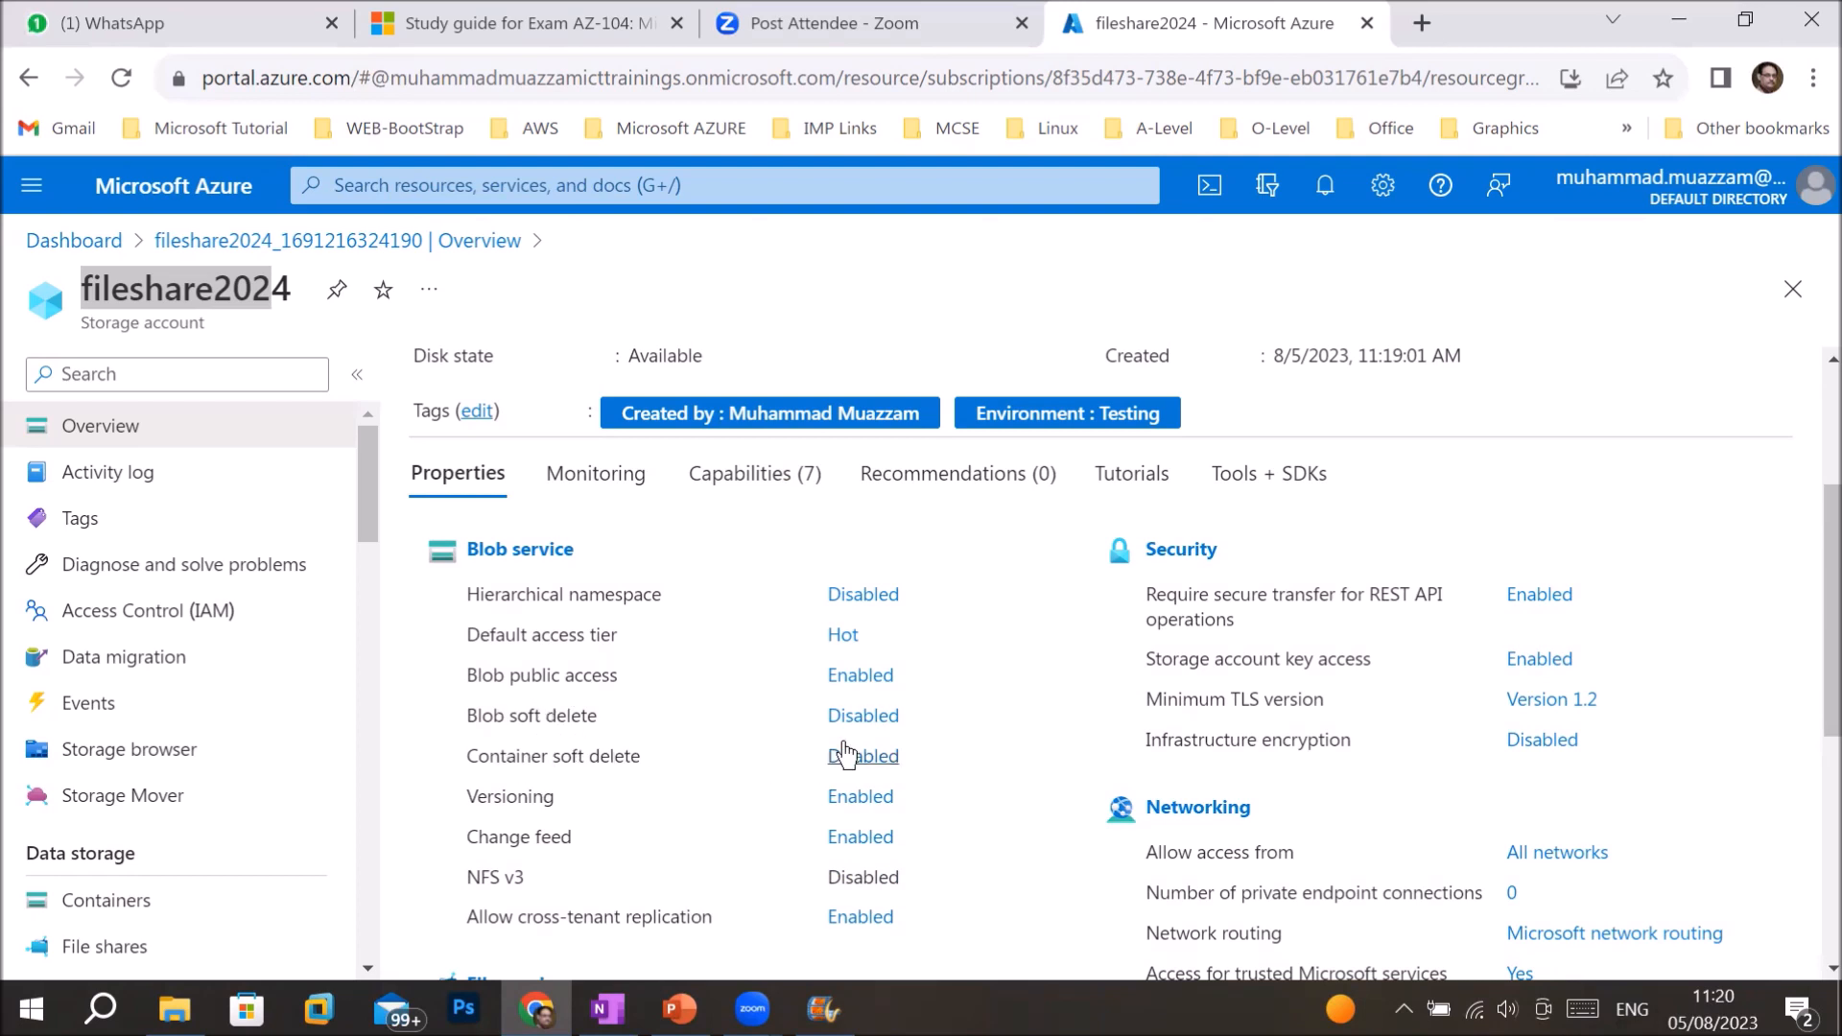
pyautogui.click(844, 638)
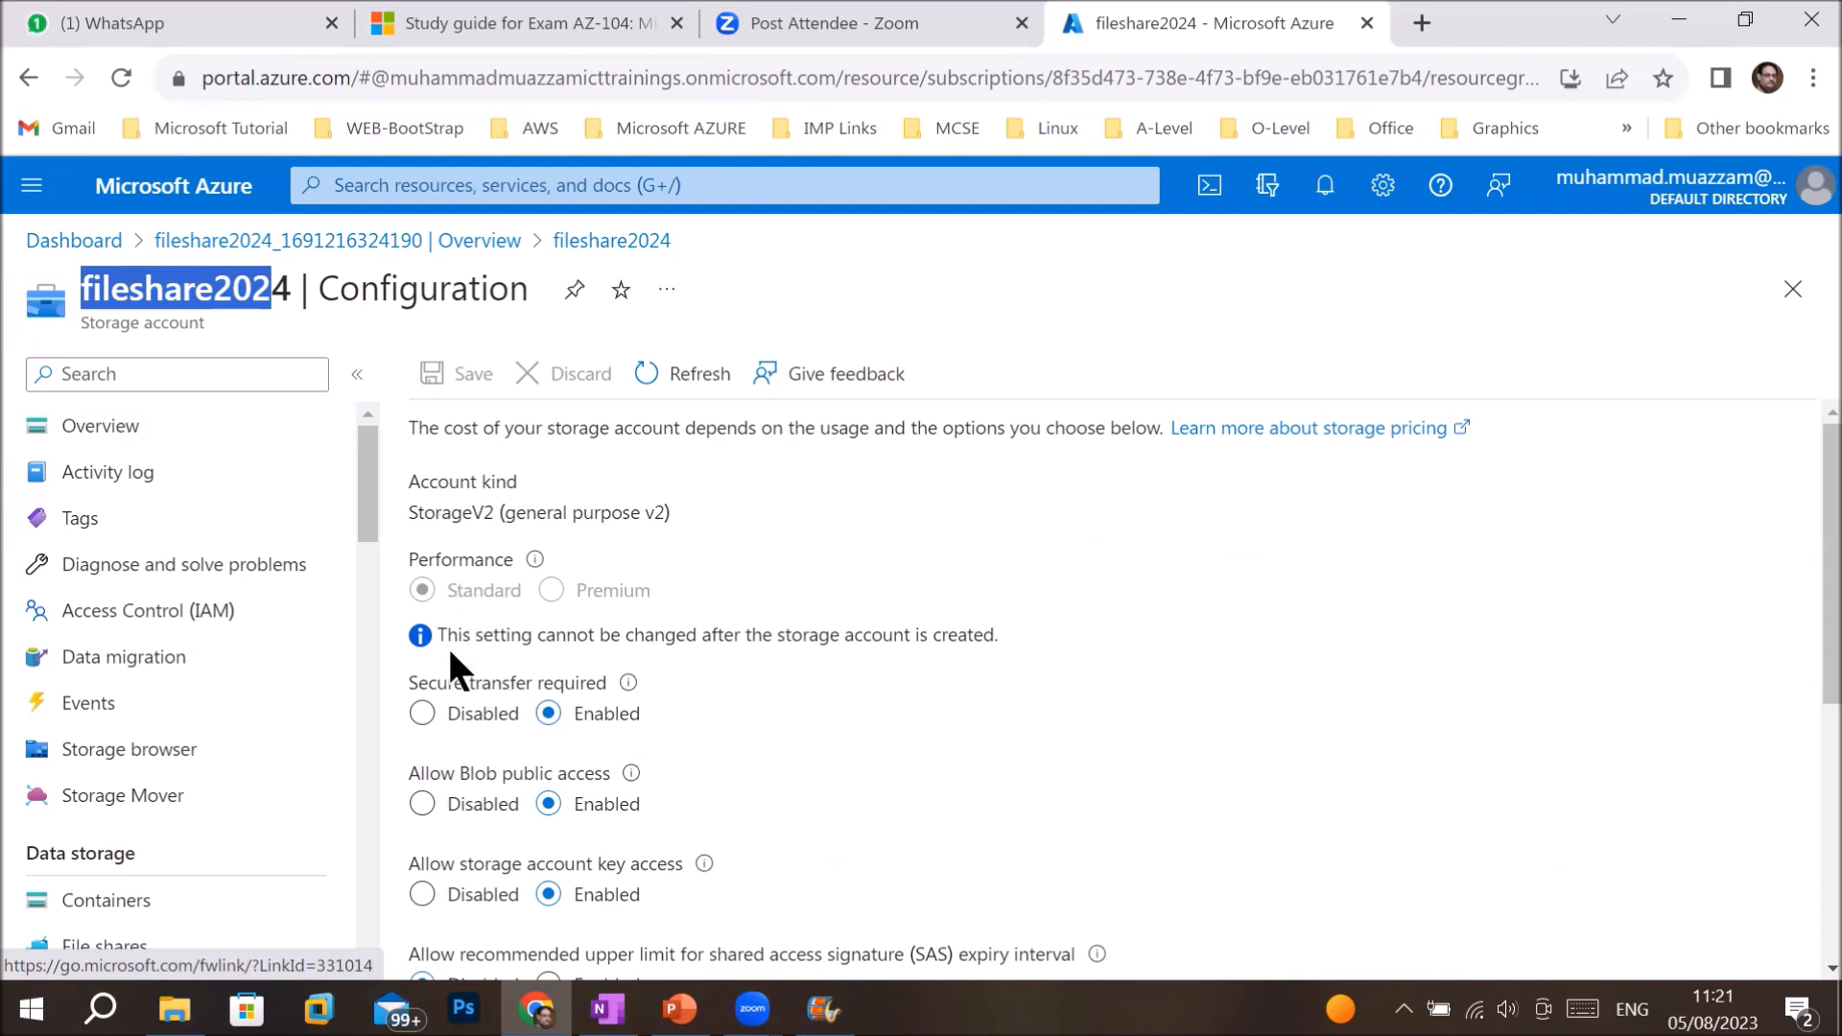
# - Enable 'Allow recommended upper limit for SAS expiry interval', leaving days, hours, minutes and seconds at 0
pyautogui.moveTo(461, 634); pyautogui.dragTo(884, 635)
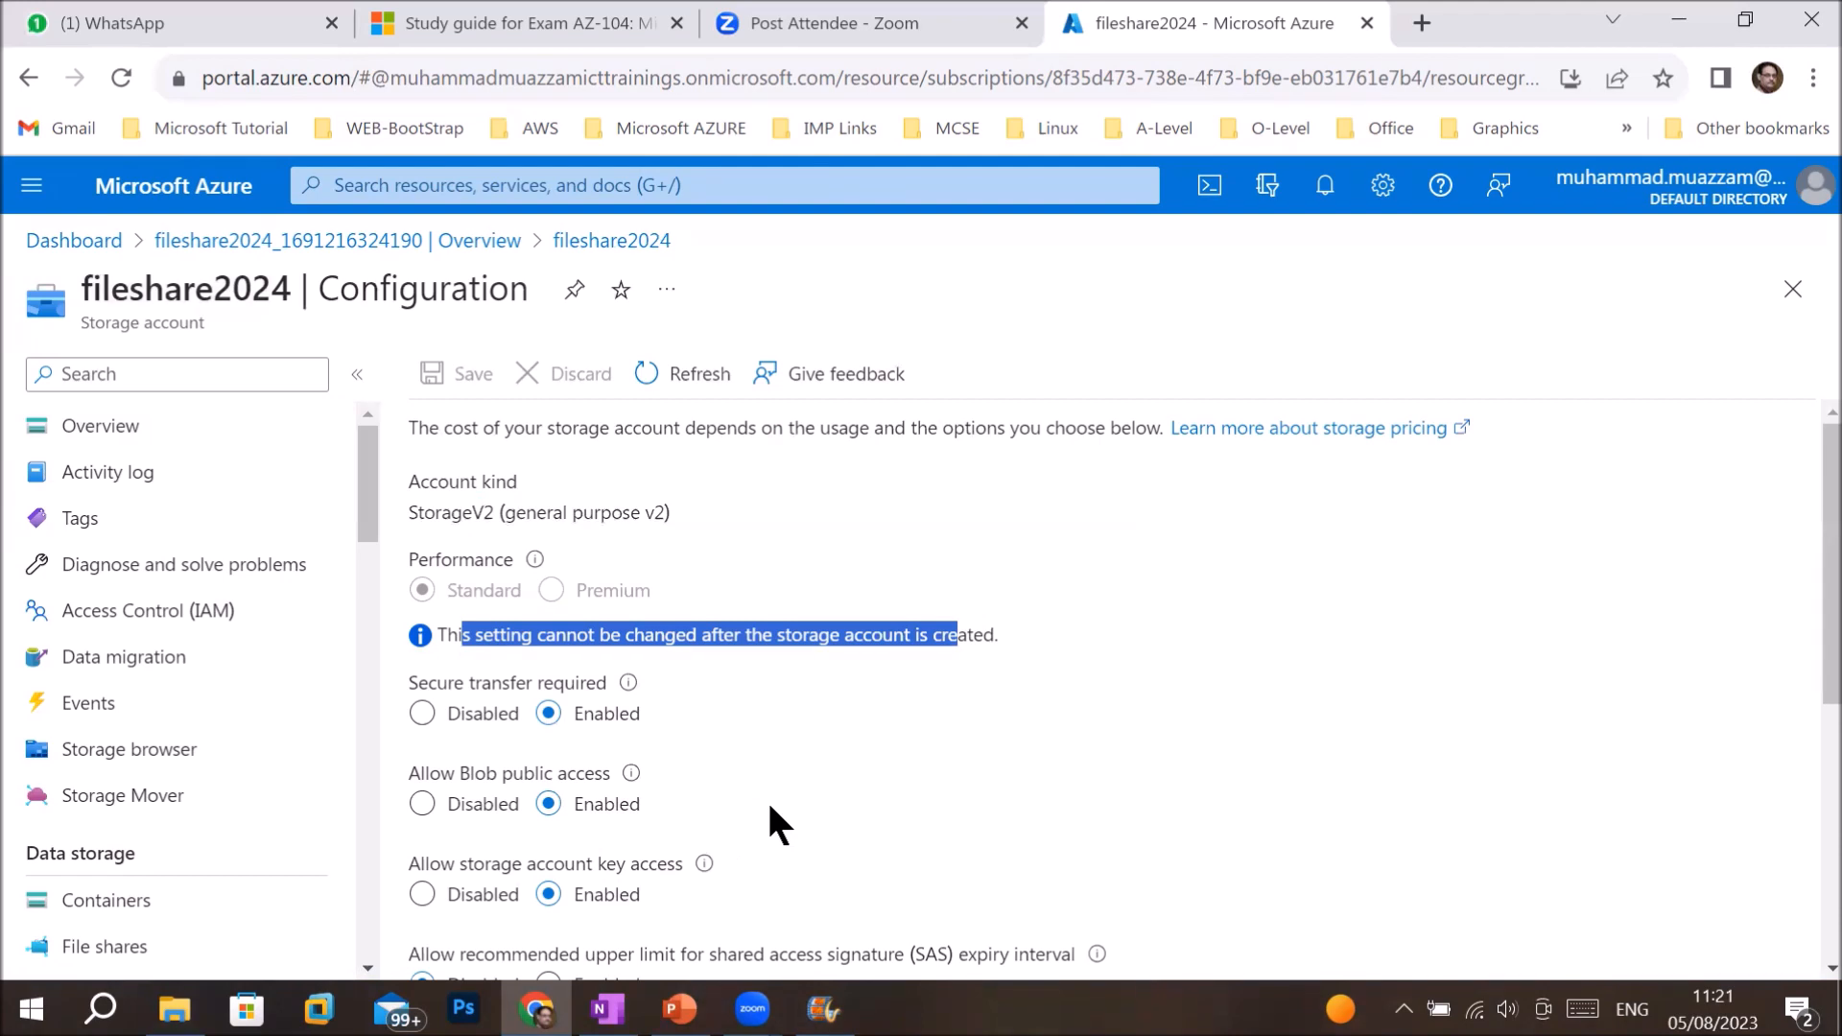
pyautogui.scroll(-2, 770, 808)
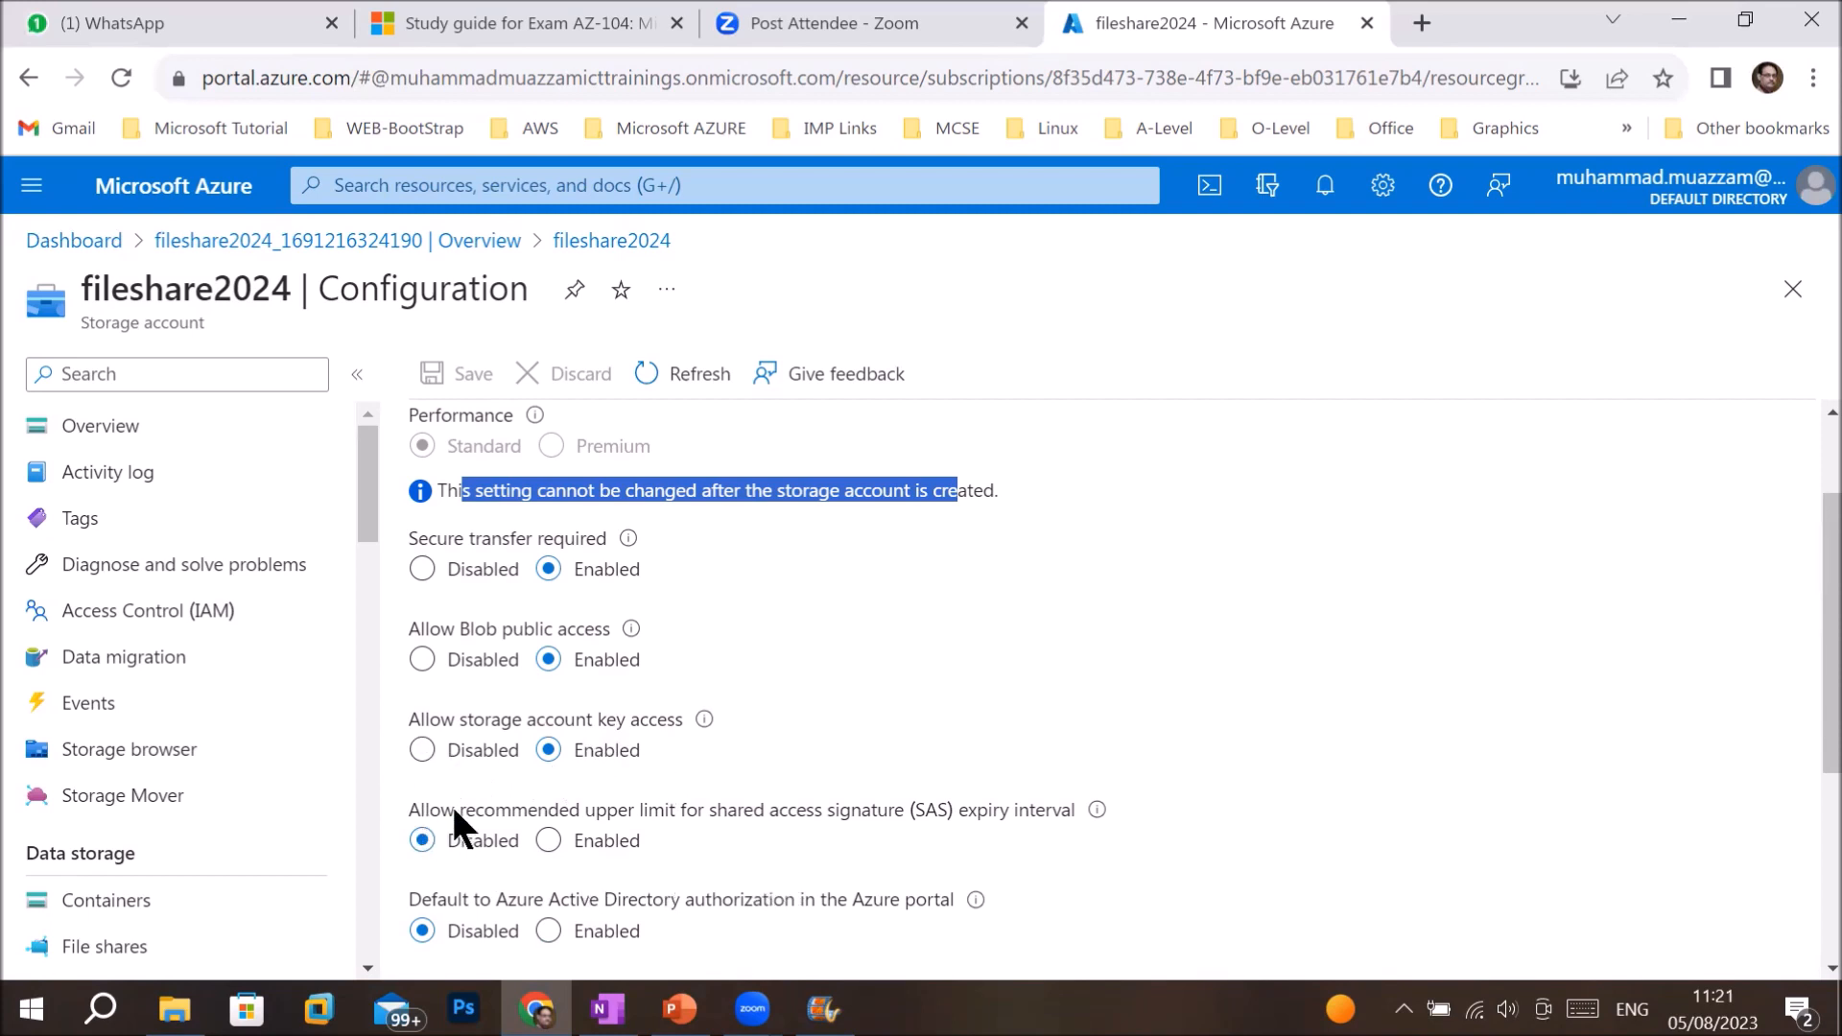
pyautogui.moveTo(454, 810); pyautogui.dragTo(670, 816)
pyautogui.moveTo(871, 807)
pyautogui.mouseDown()
pyautogui.moveTo(1081, 816)
pyautogui.moveTo(1051, 814)
pyautogui.mouseUp()
pyautogui.click(973, 695)
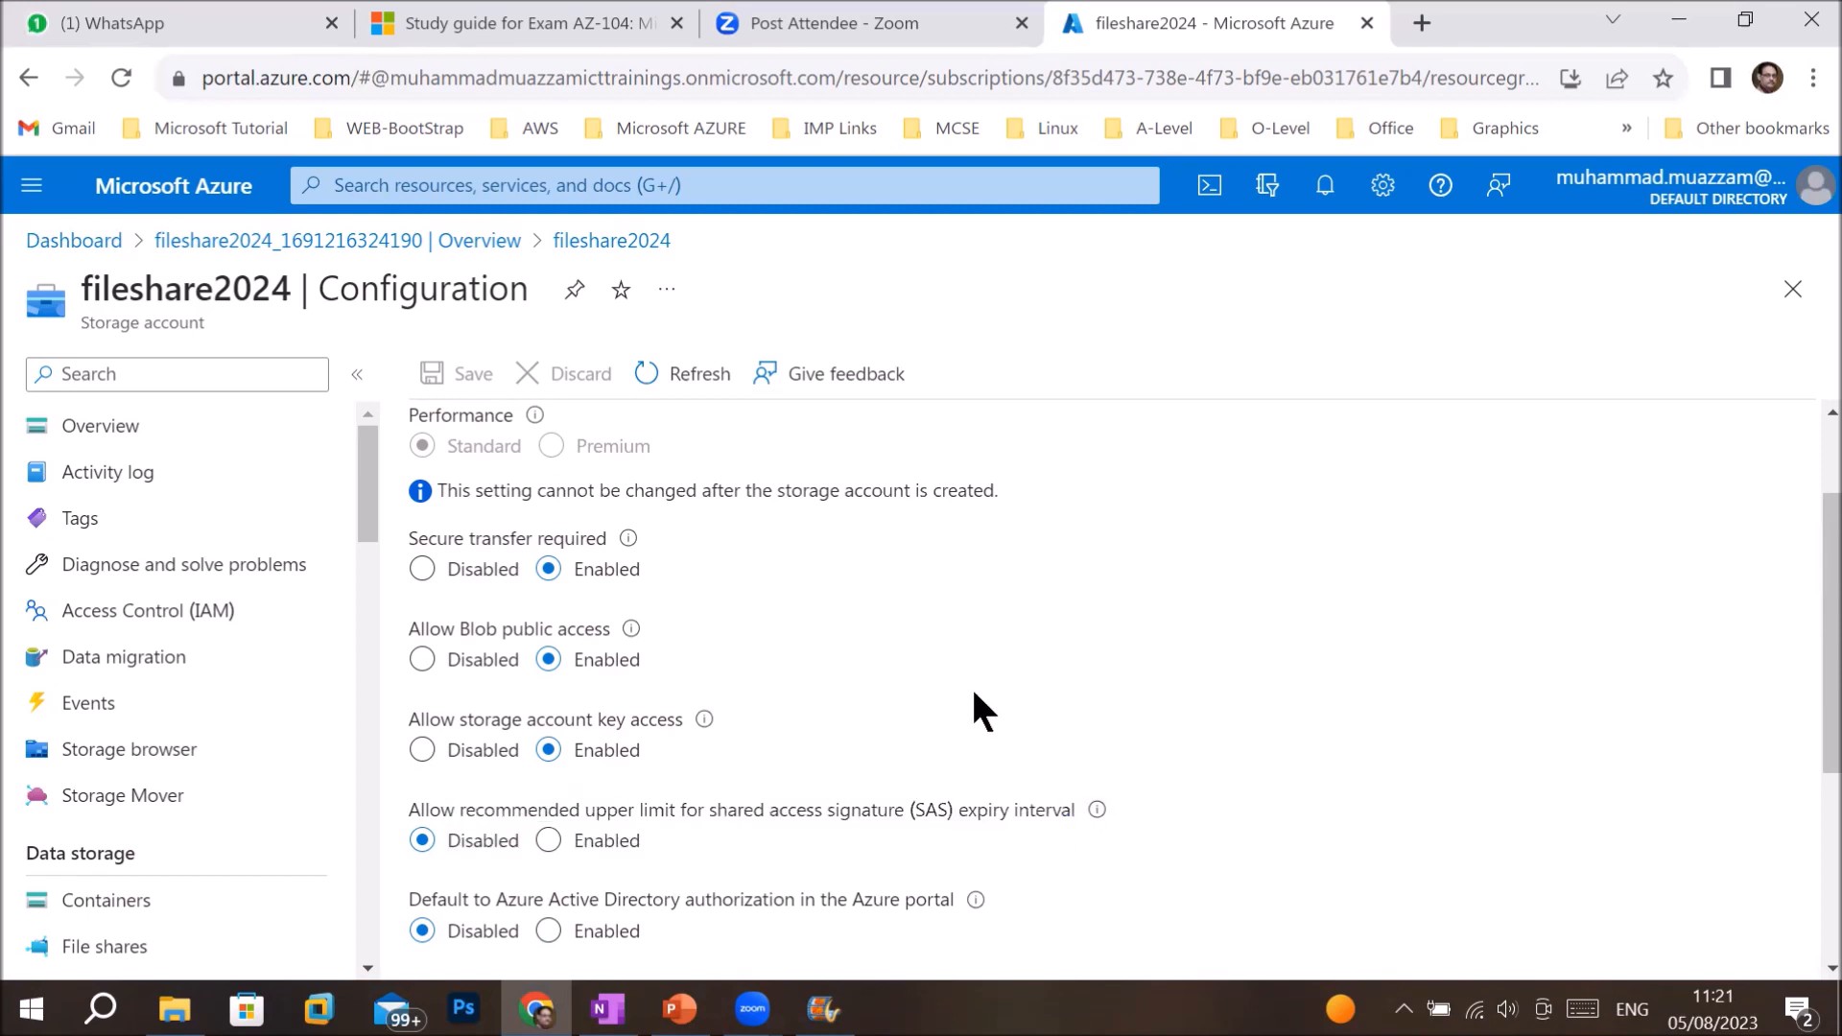
pyautogui.scroll(-3, 974, 693)
pyautogui.click(544, 558)
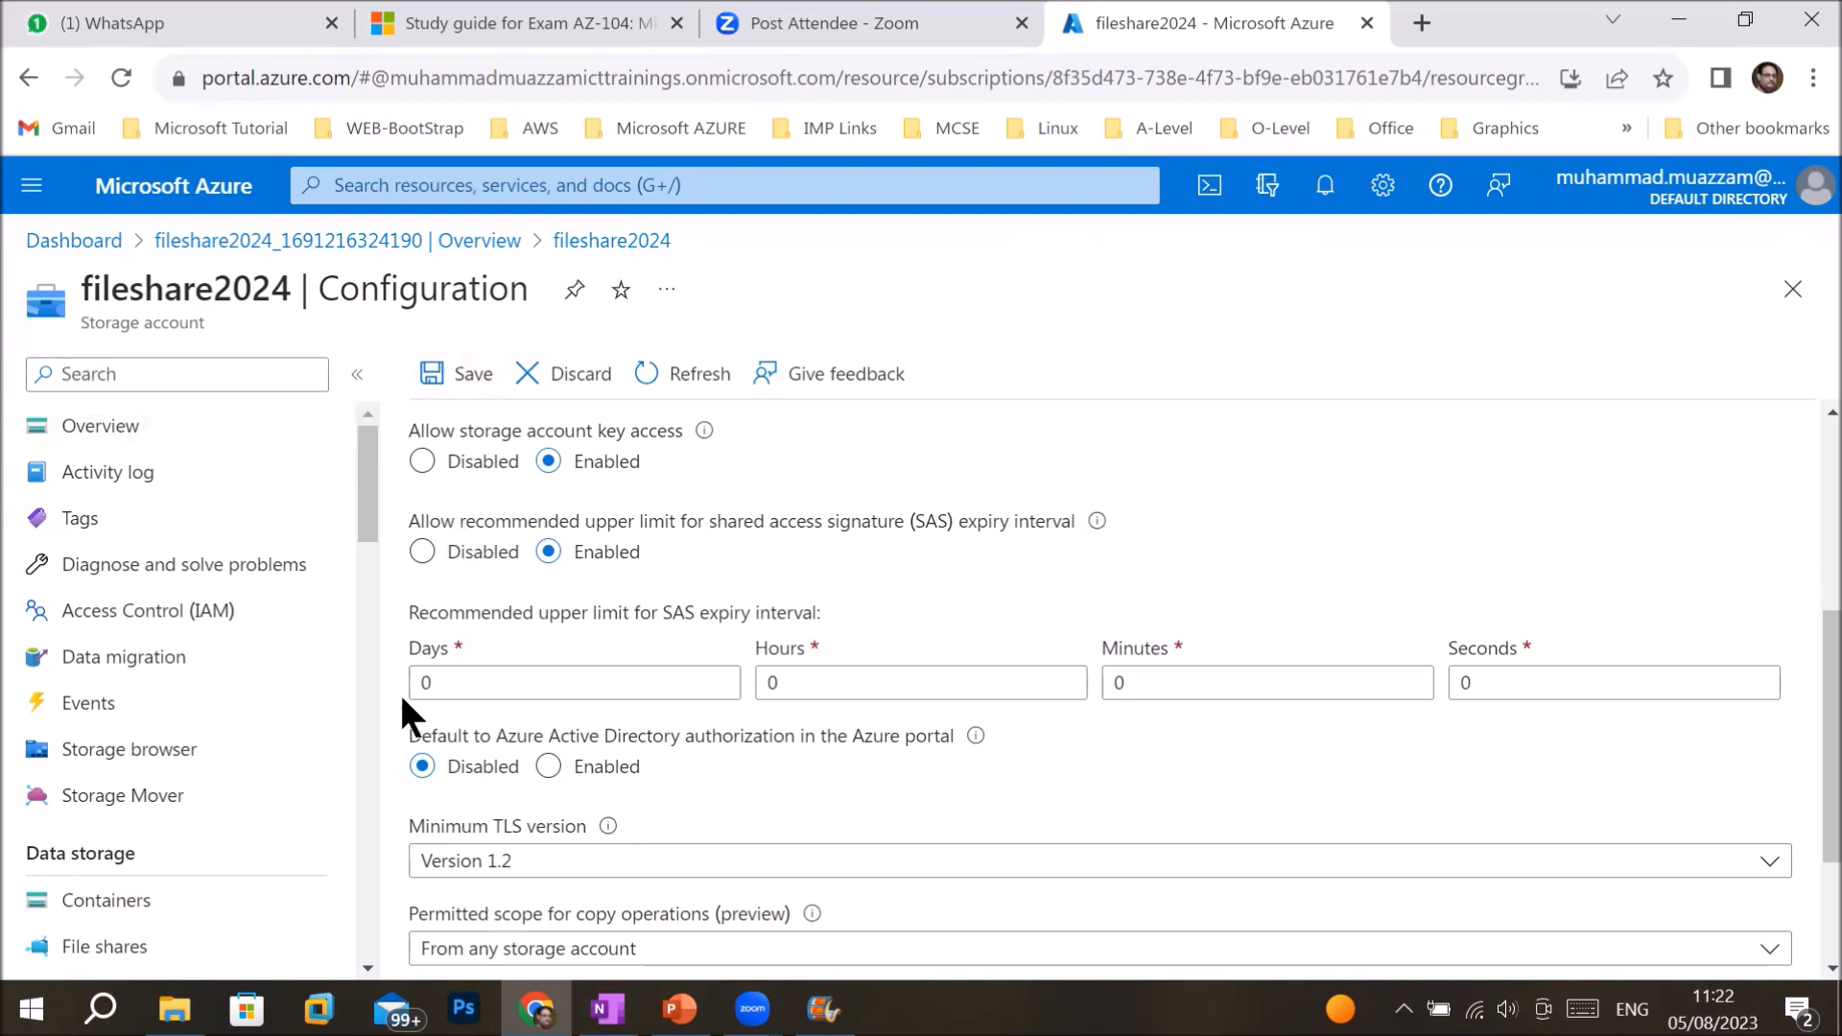
# - Set the SAS expiry upper limit back to Disabled and leave default Azure AD authorization off
pyautogui.click(422, 553)
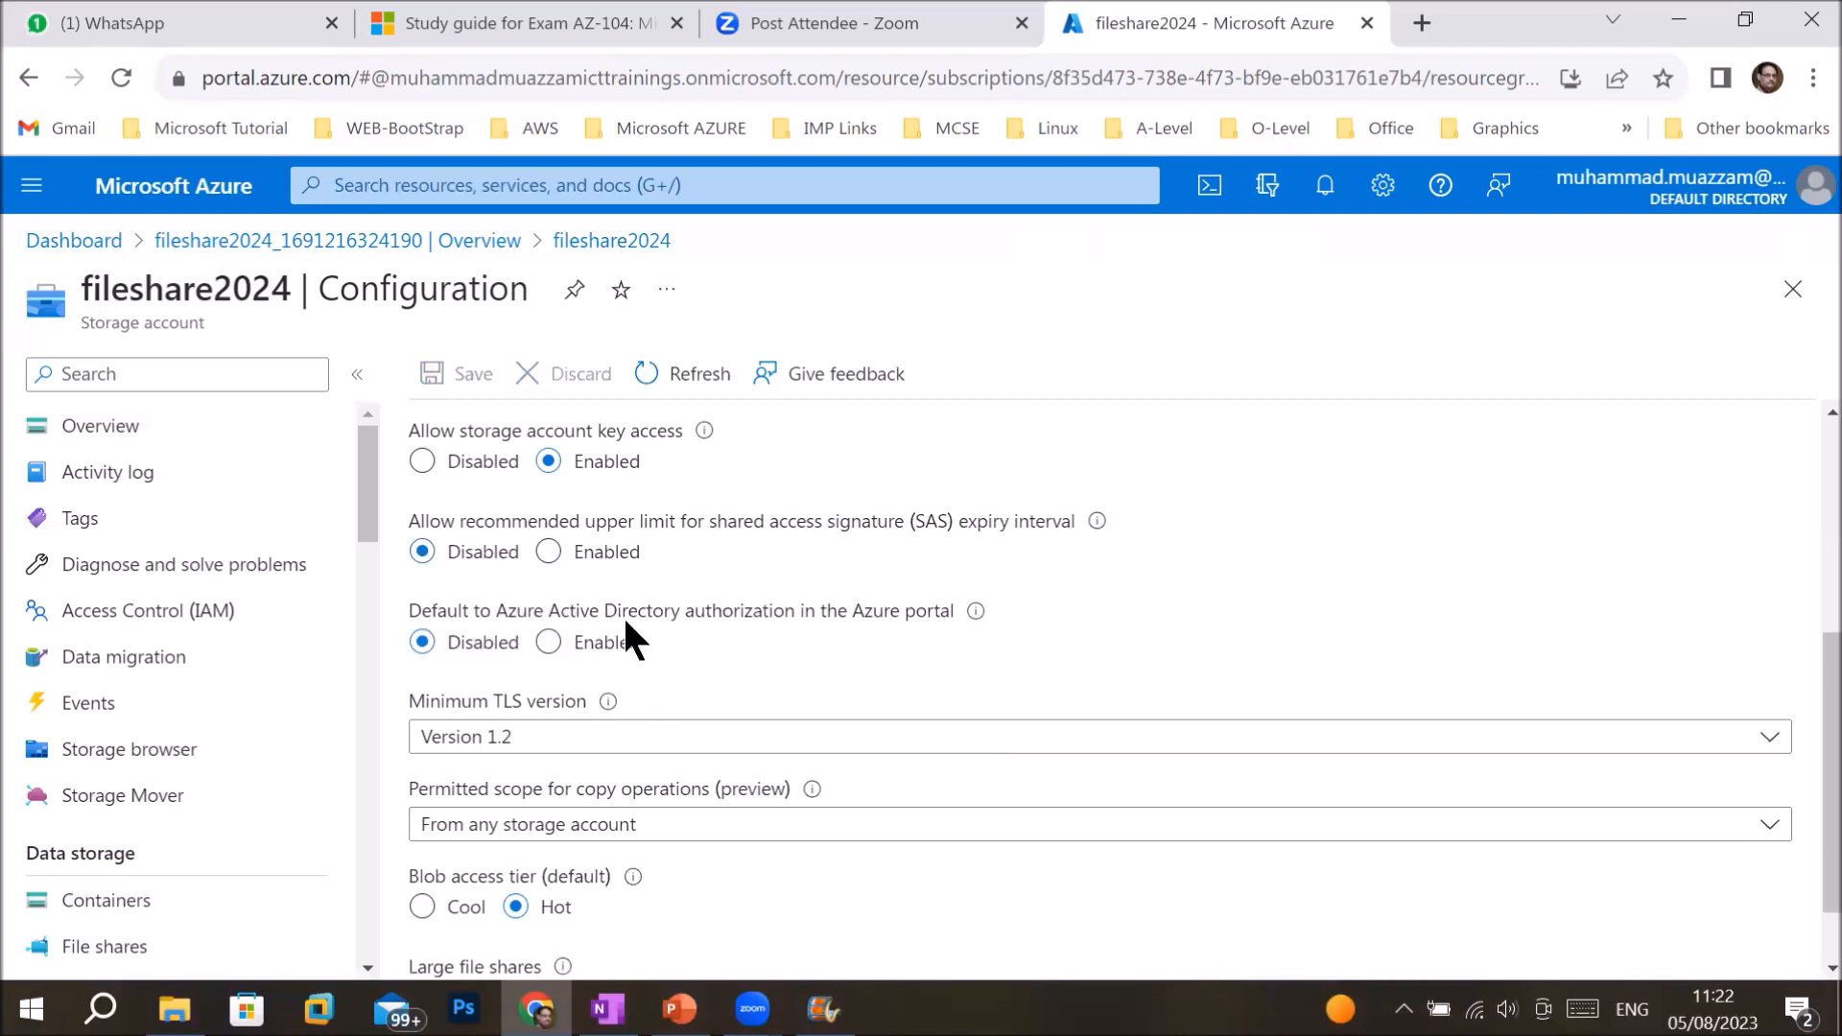
pyautogui.click(547, 643)
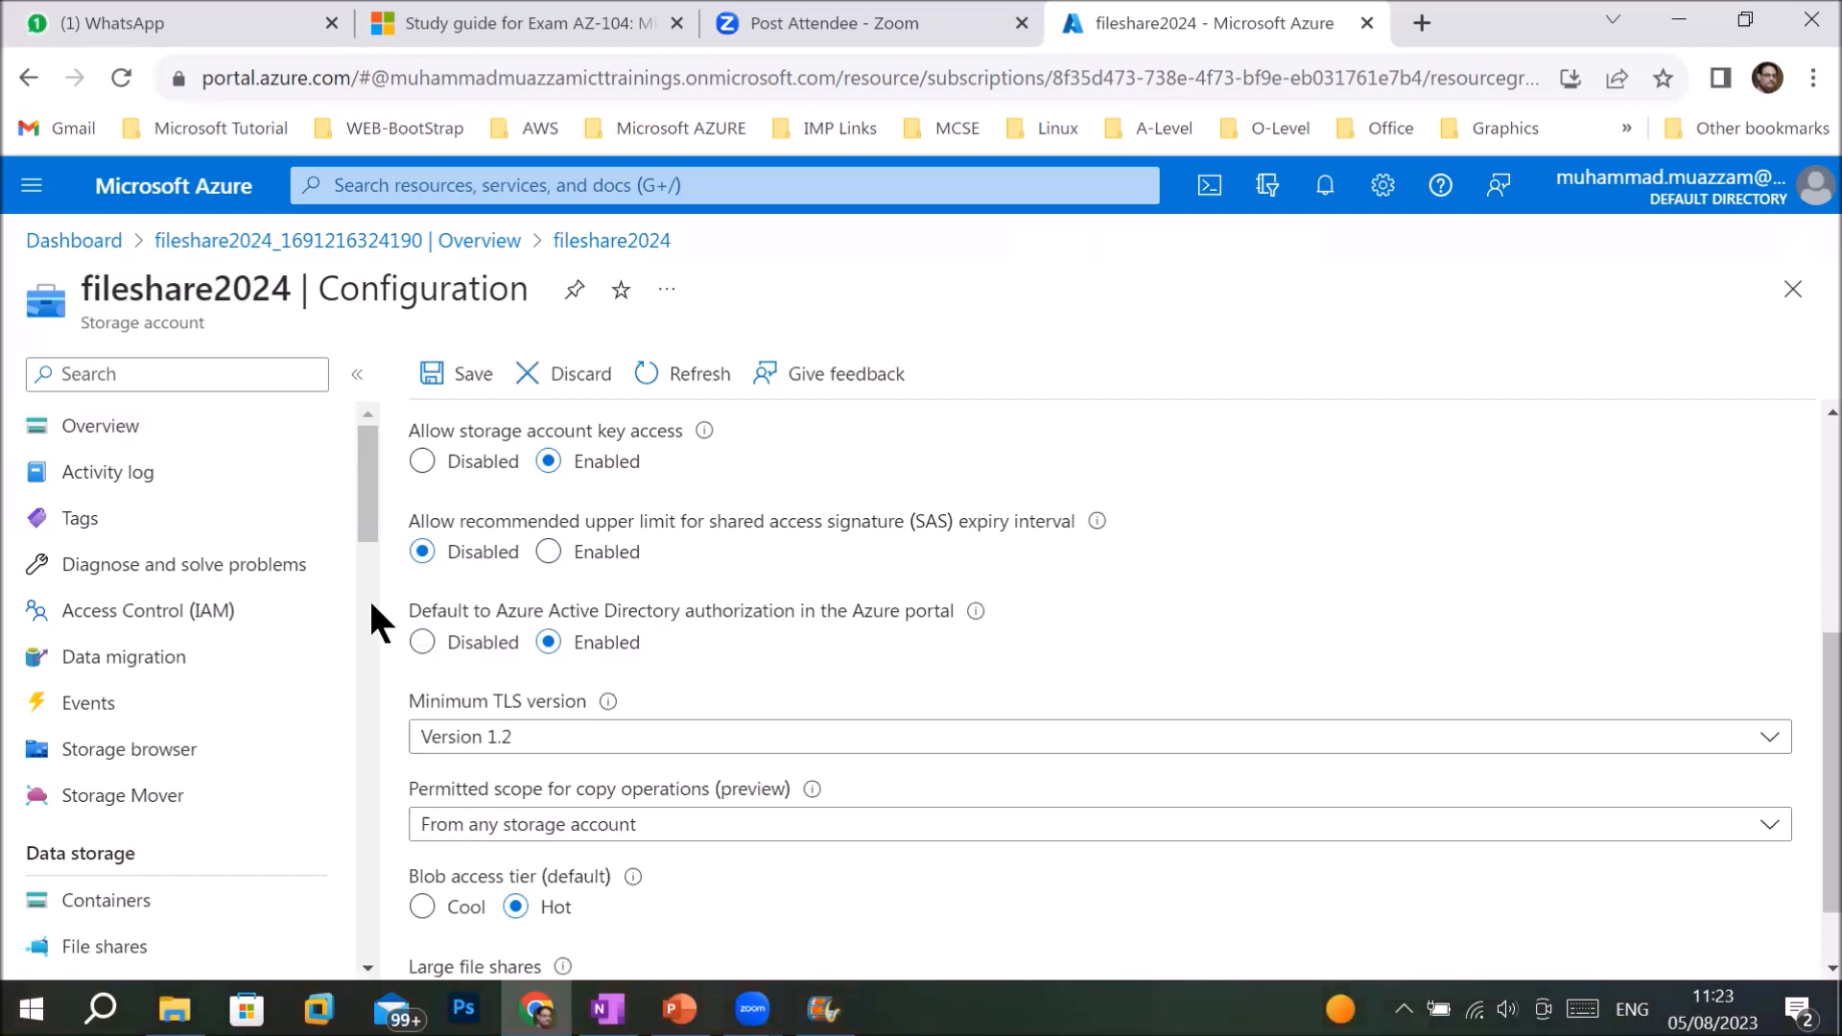
pyautogui.click(419, 645)
# - Try the Cool blob access tier, then revert it to Hot with no pending changes
pyautogui.scroll(-1, 740, 790)
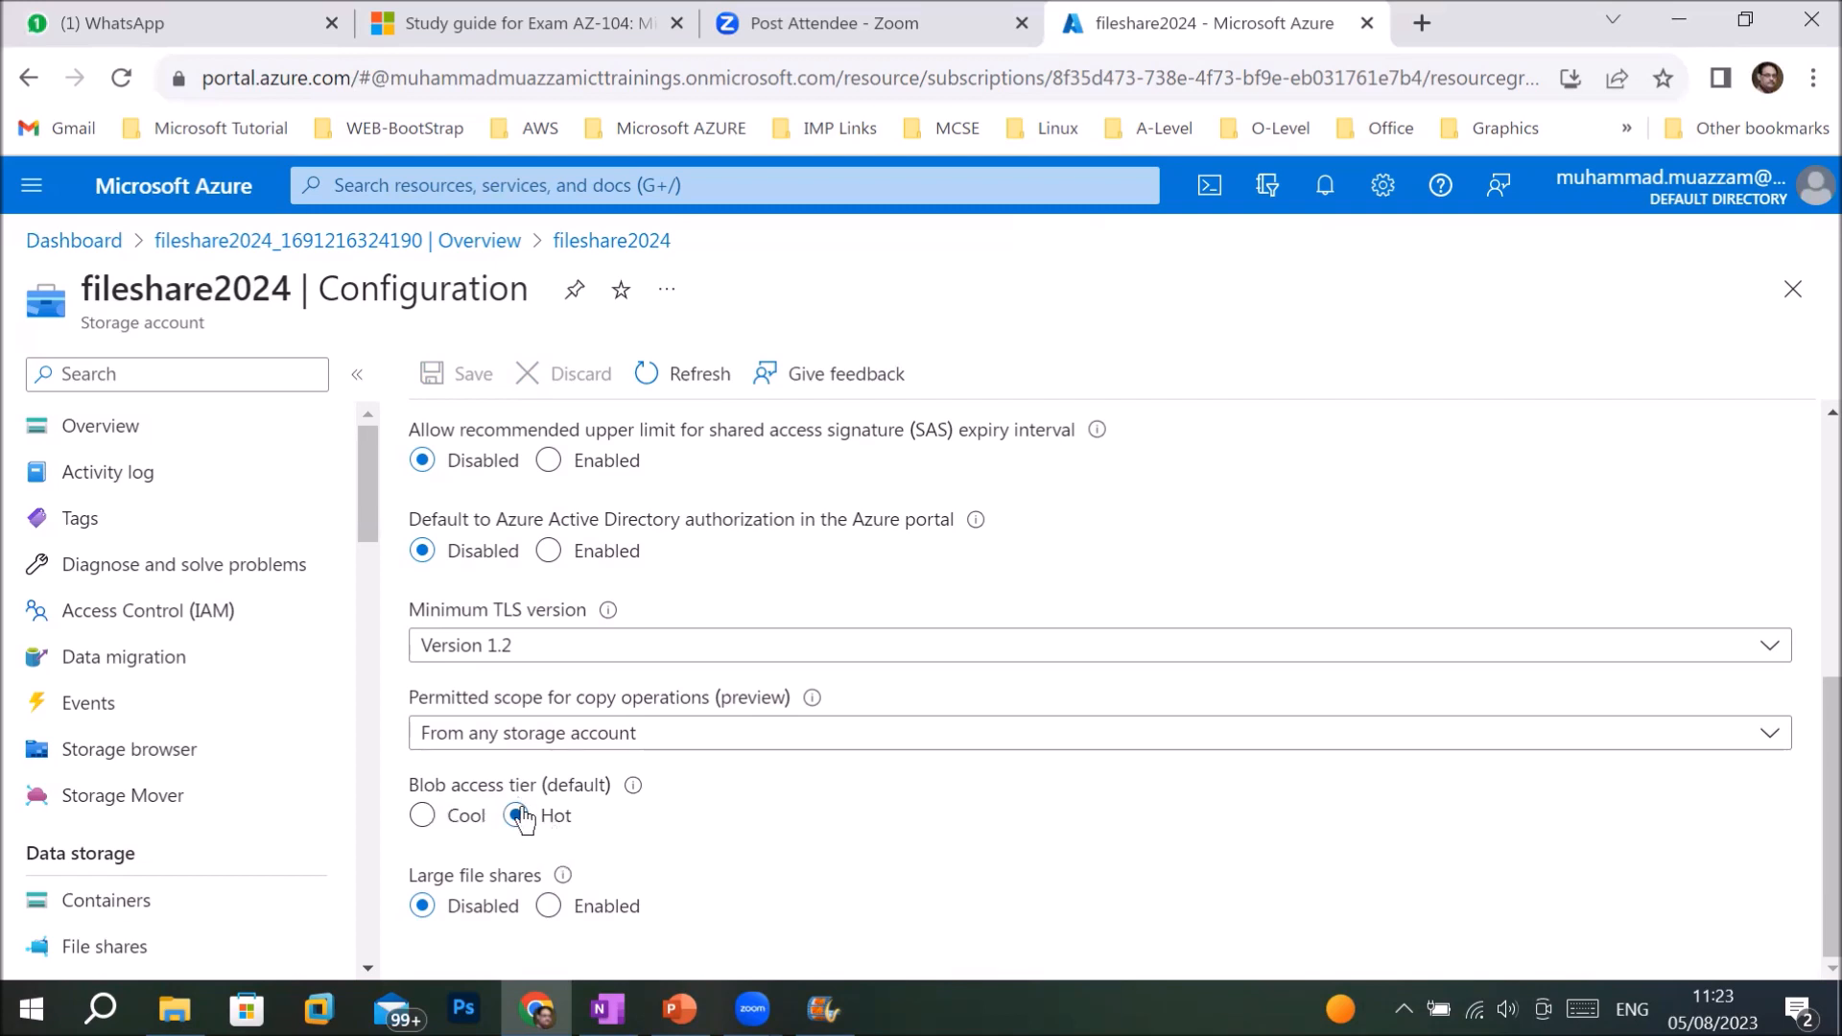
pyautogui.click(422, 817)
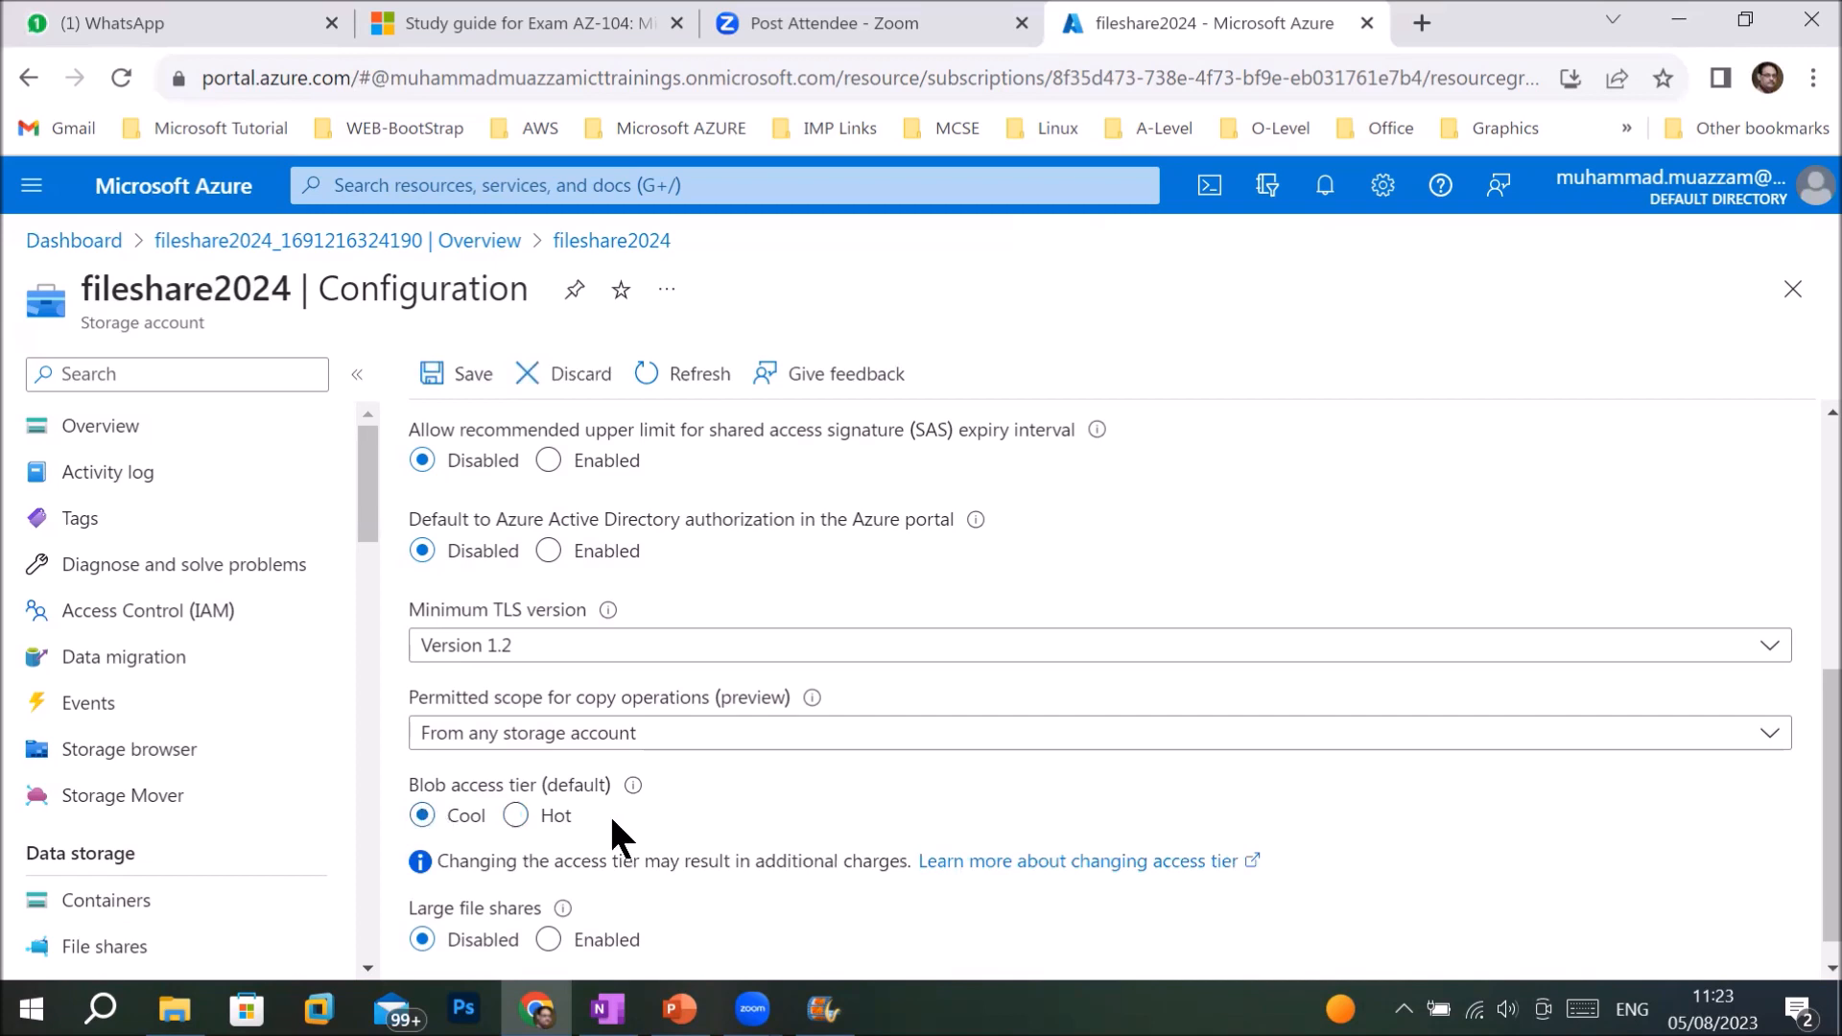
pyautogui.scroll(-1, 658, 816)
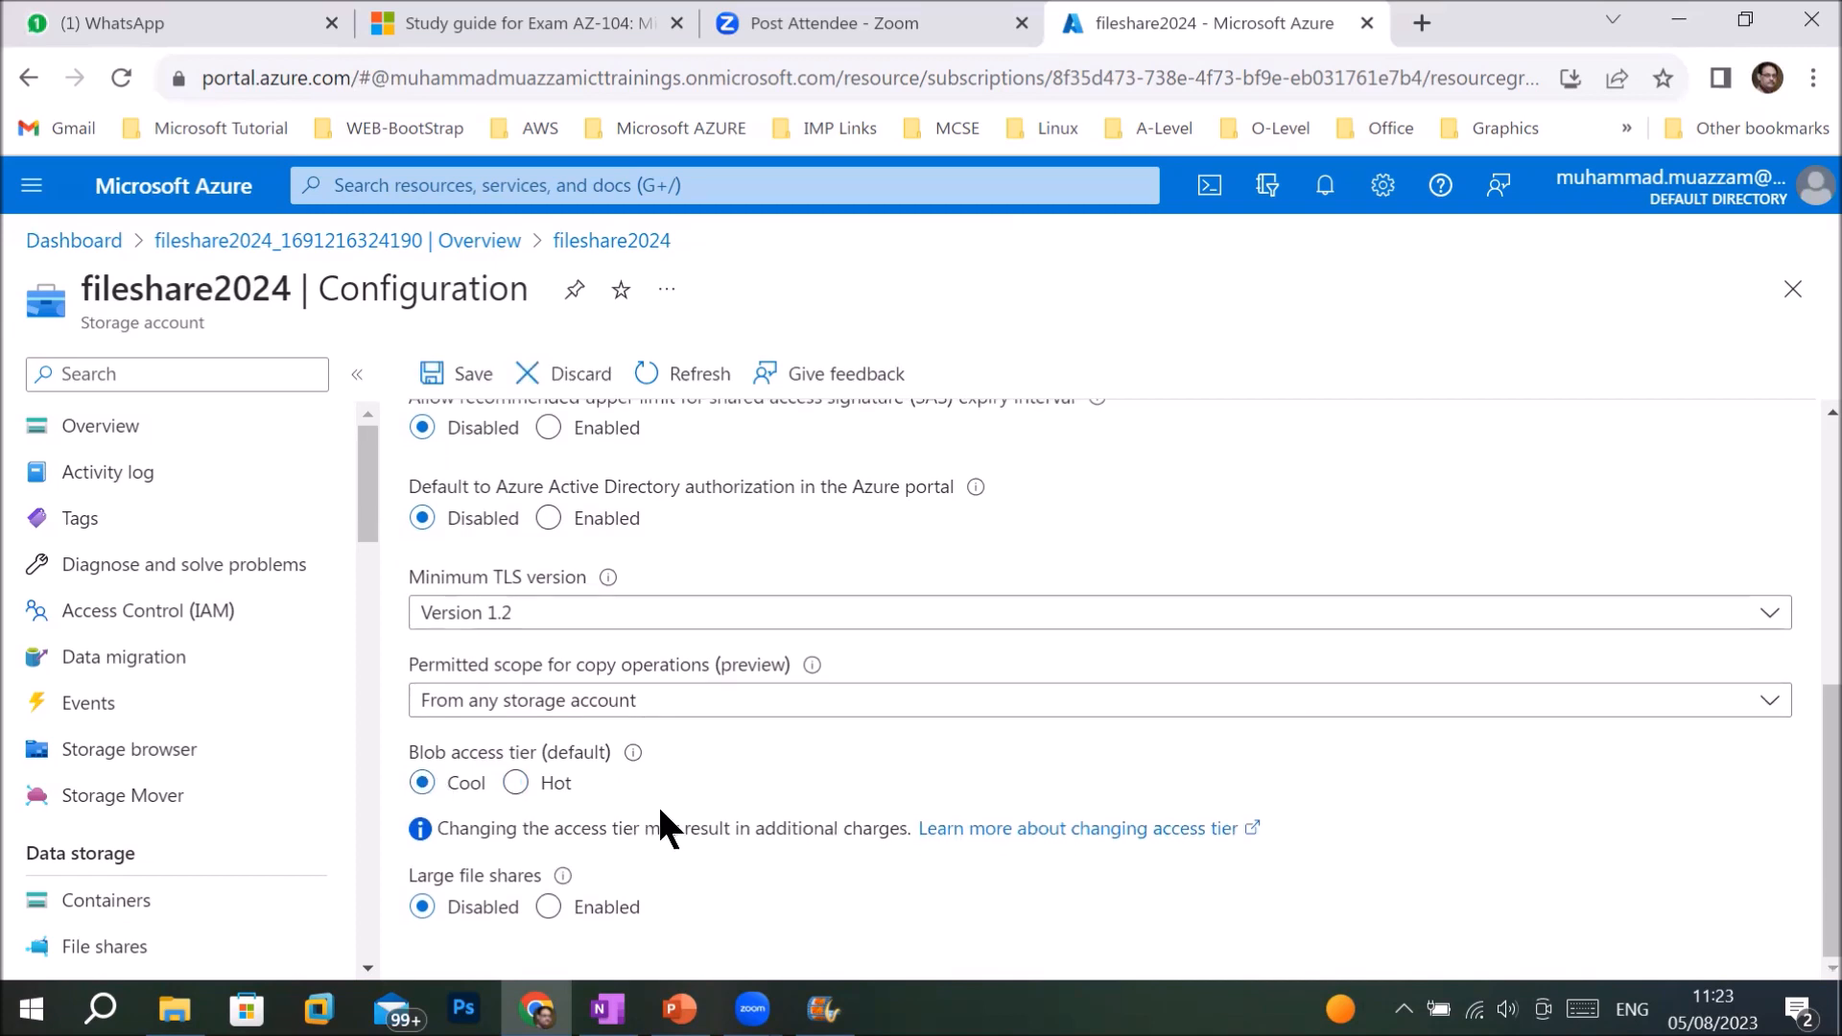
pyautogui.click(516, 783)
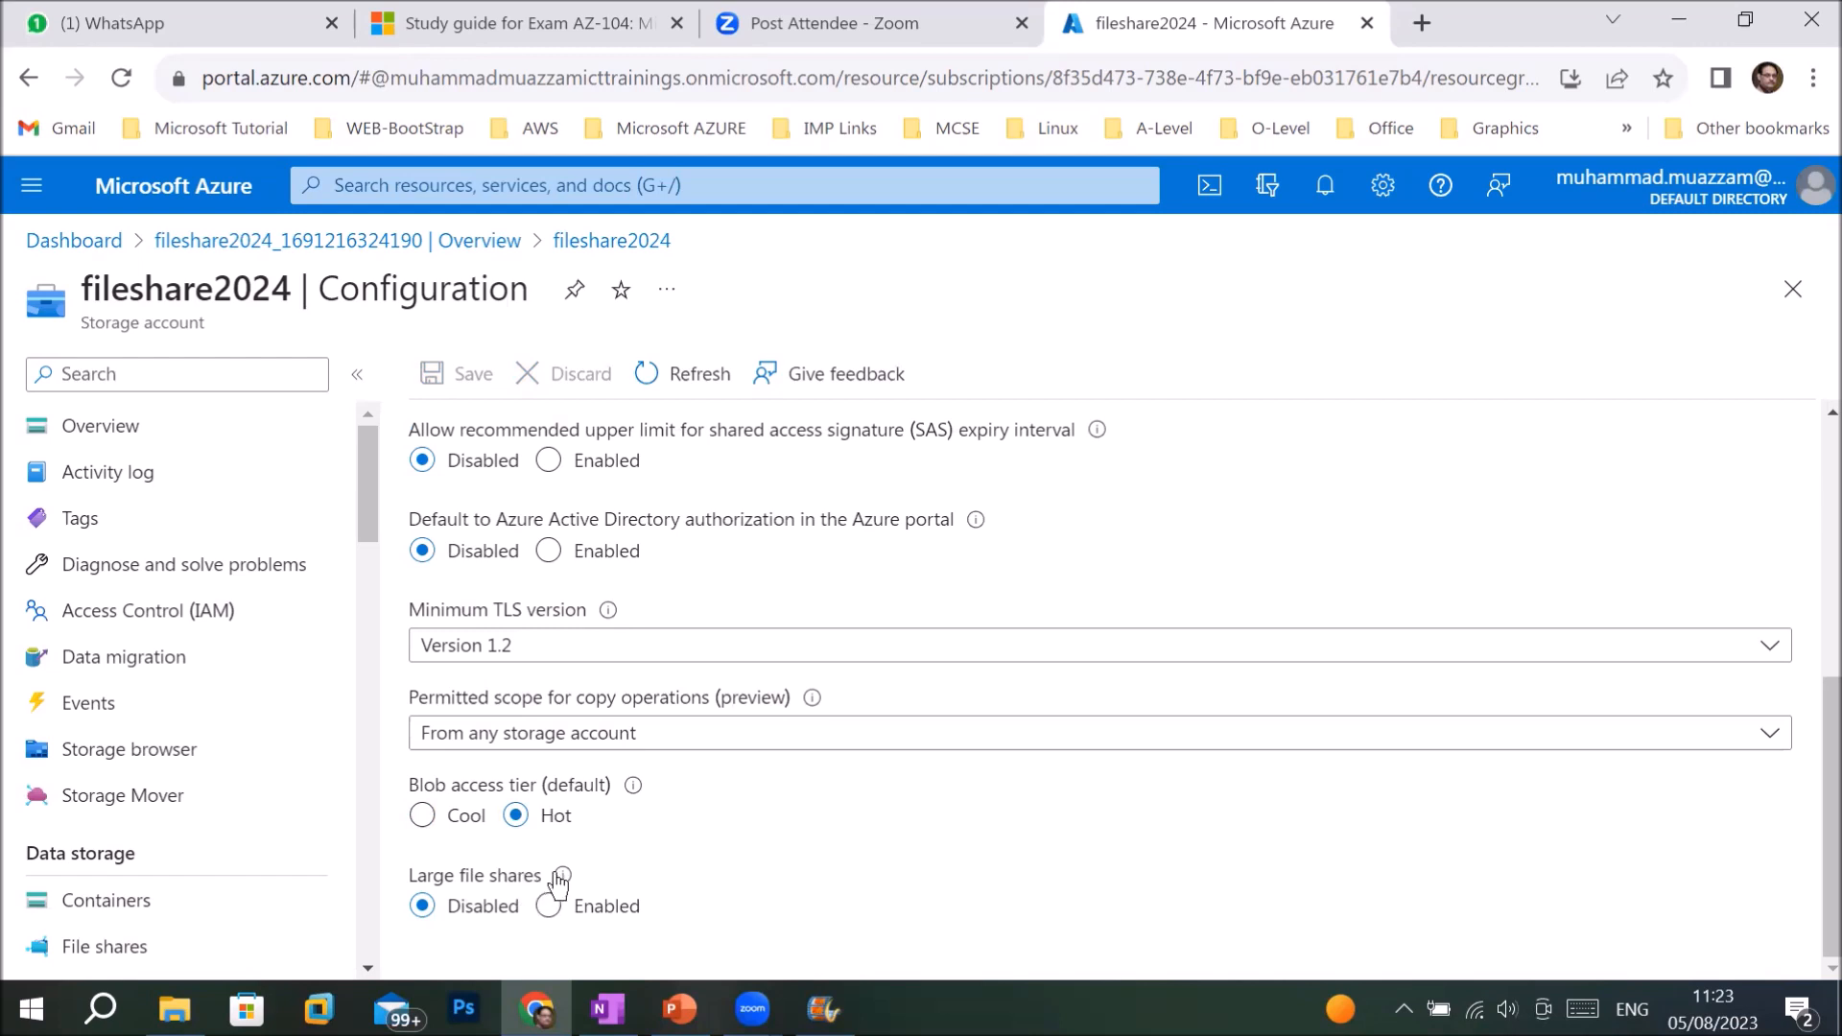
pyautogui.moveTo(558, 878)
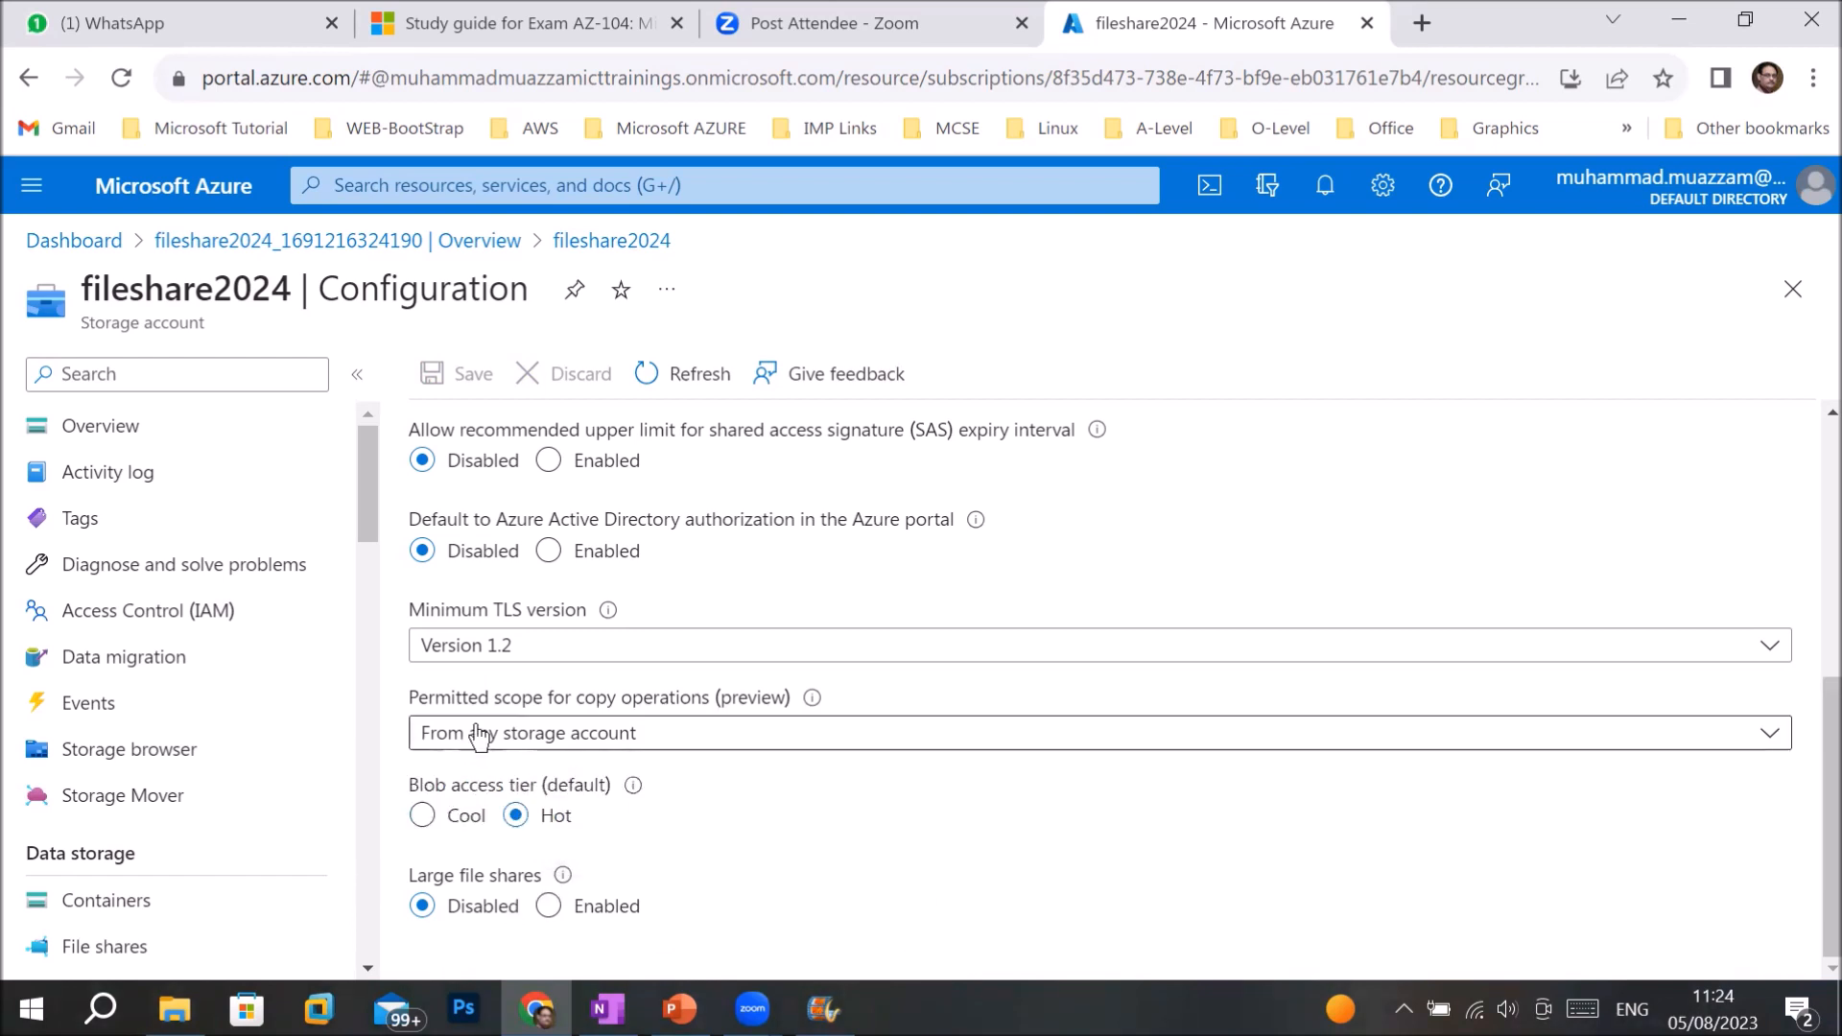
pyautogui.scroll(5, 477, 746)
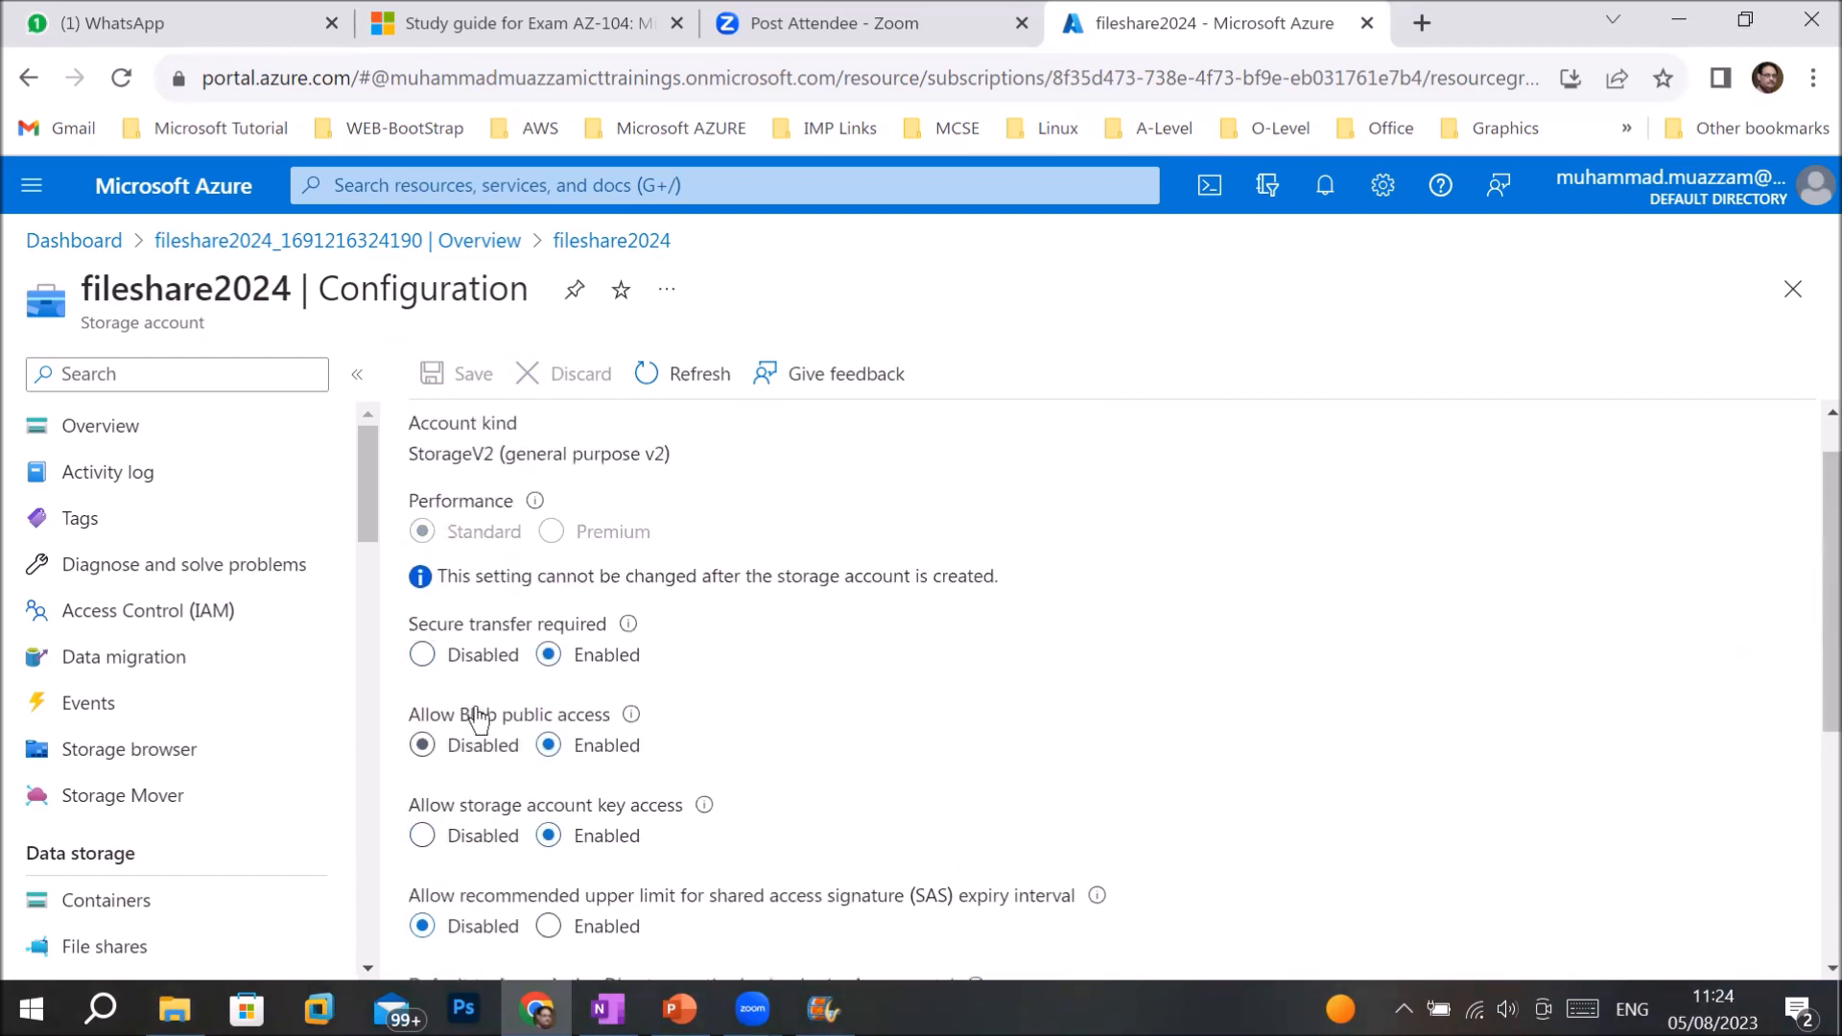
# - Review fileshare2024's Overview File service properties: soft delete 7 days and 5 TiB share capacity
pyautogui.click(95, 432)
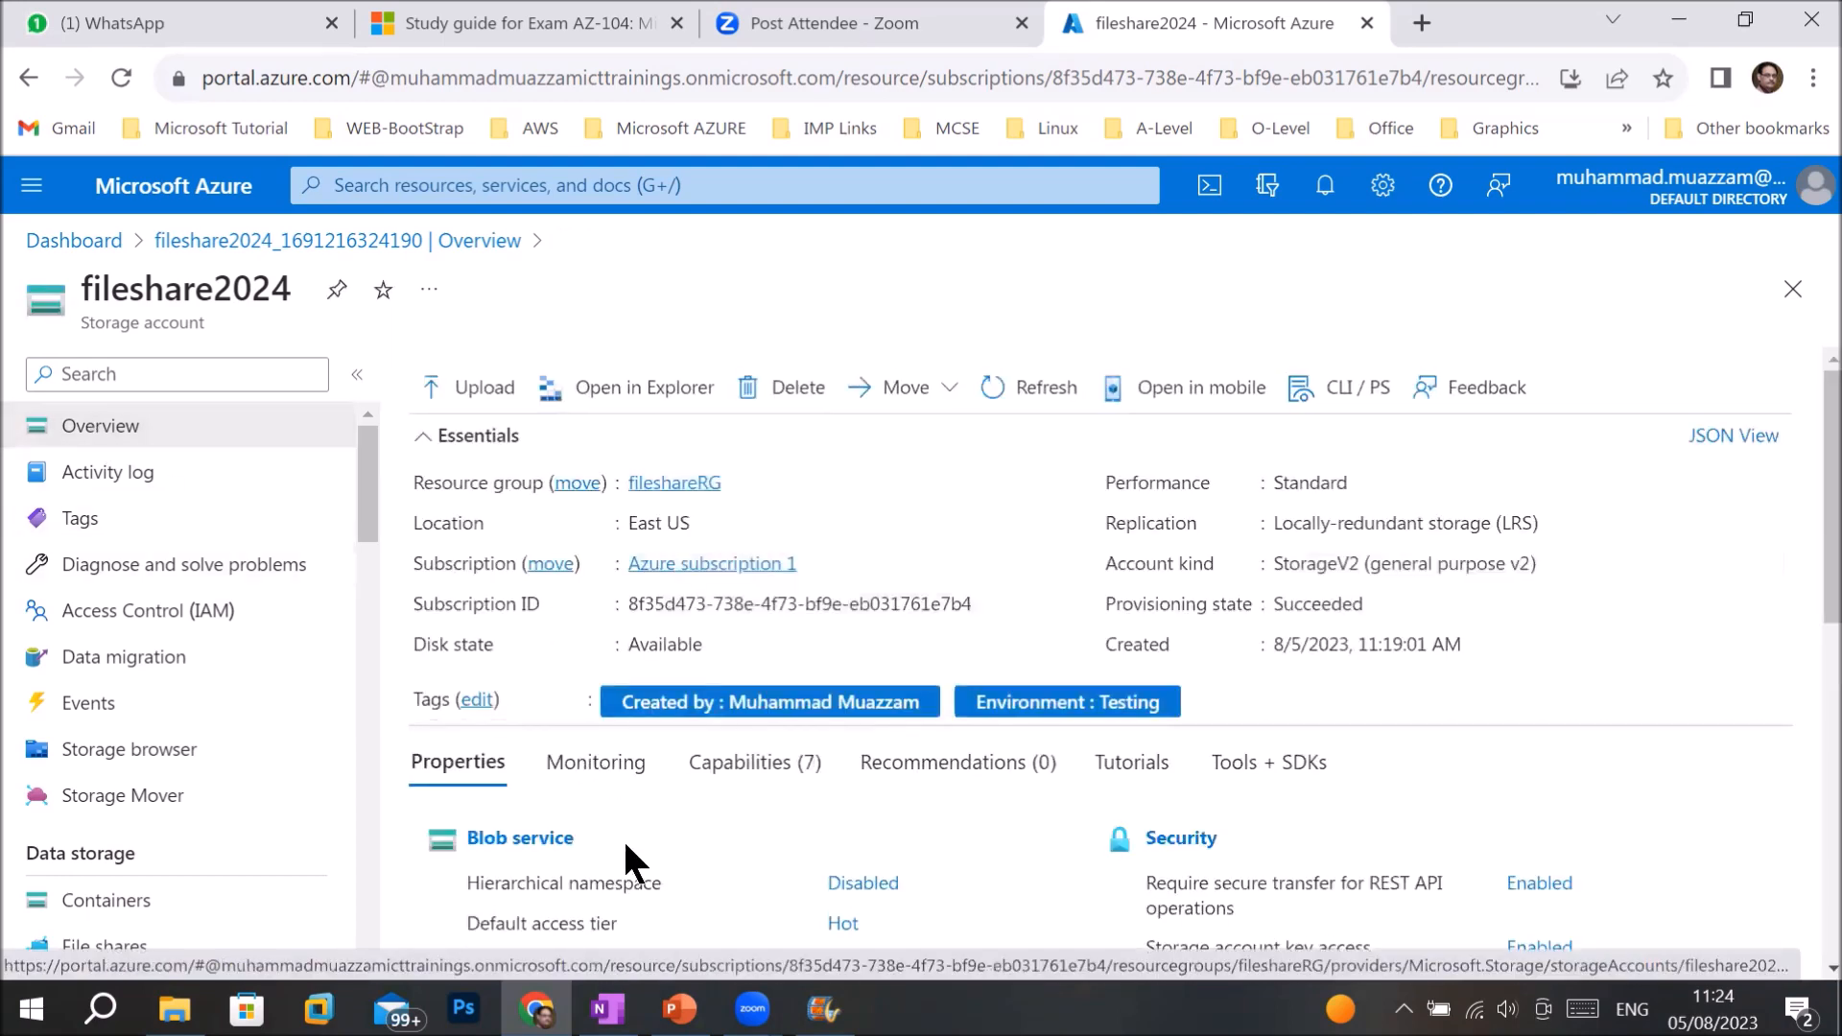
pyautogui.scroll(-5, 619, 854)
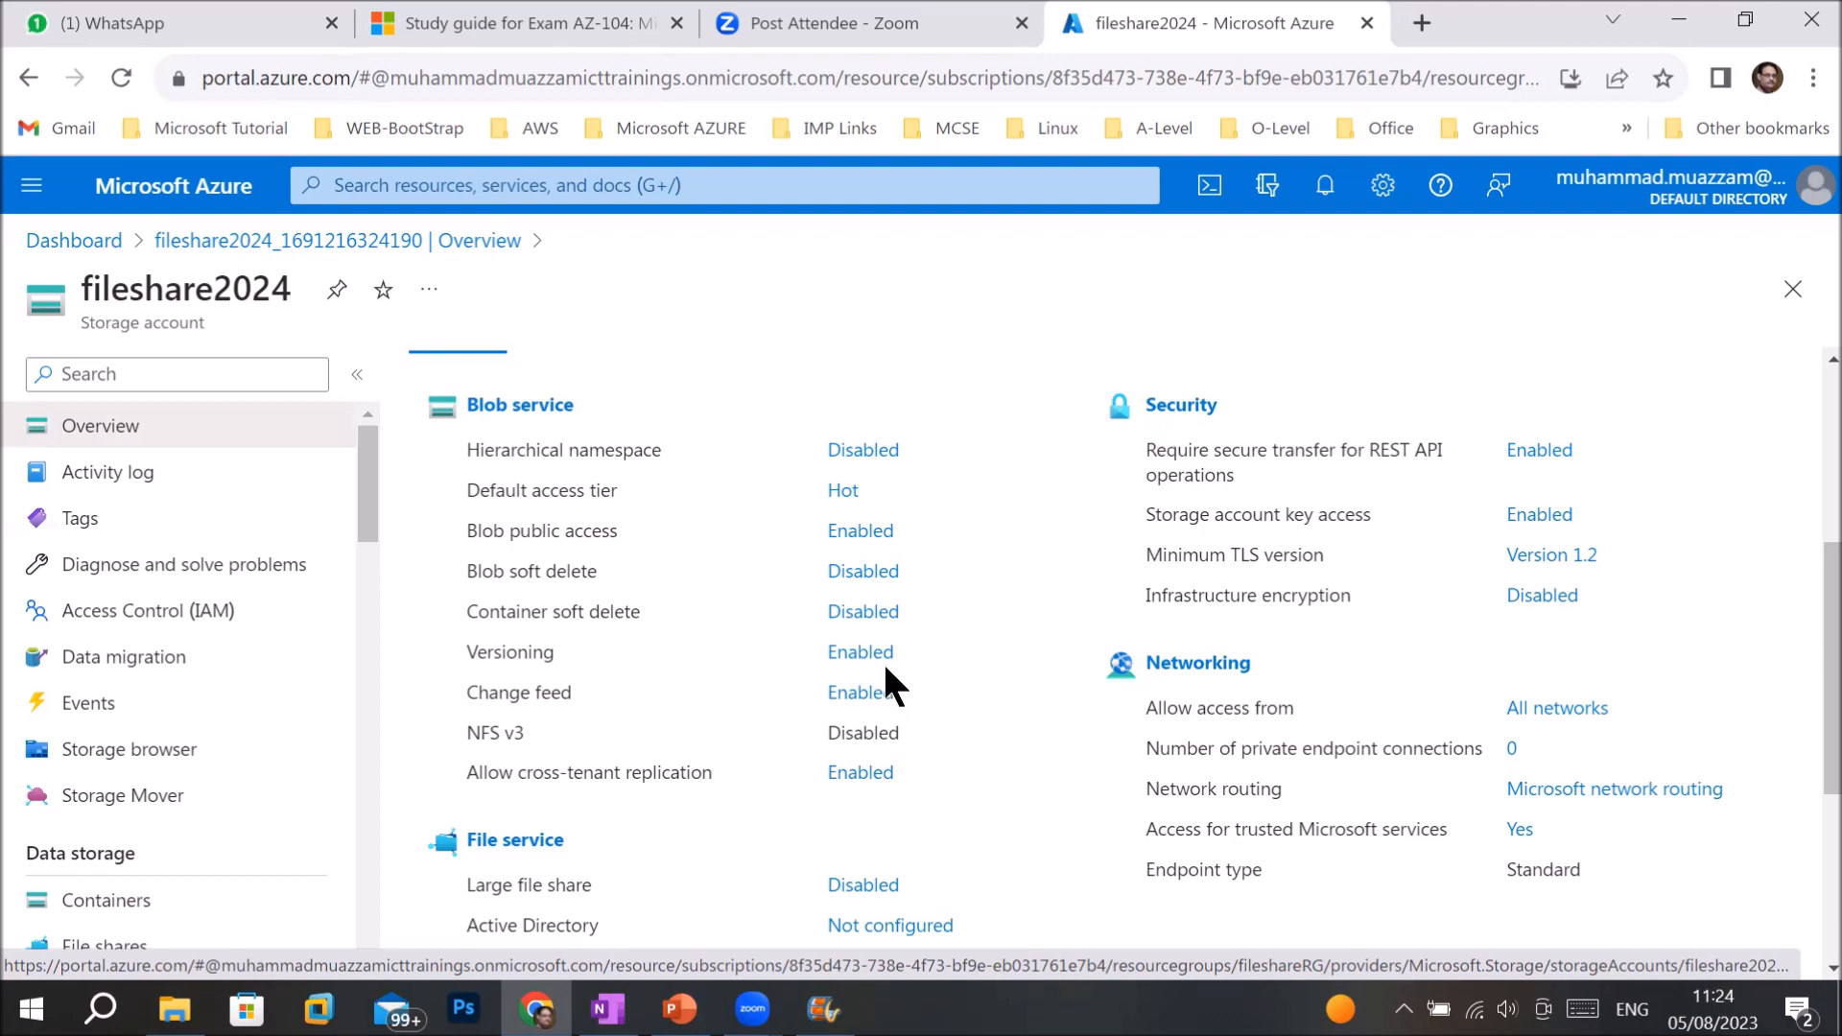
pyautogui.scroll(-3, 730, 628)
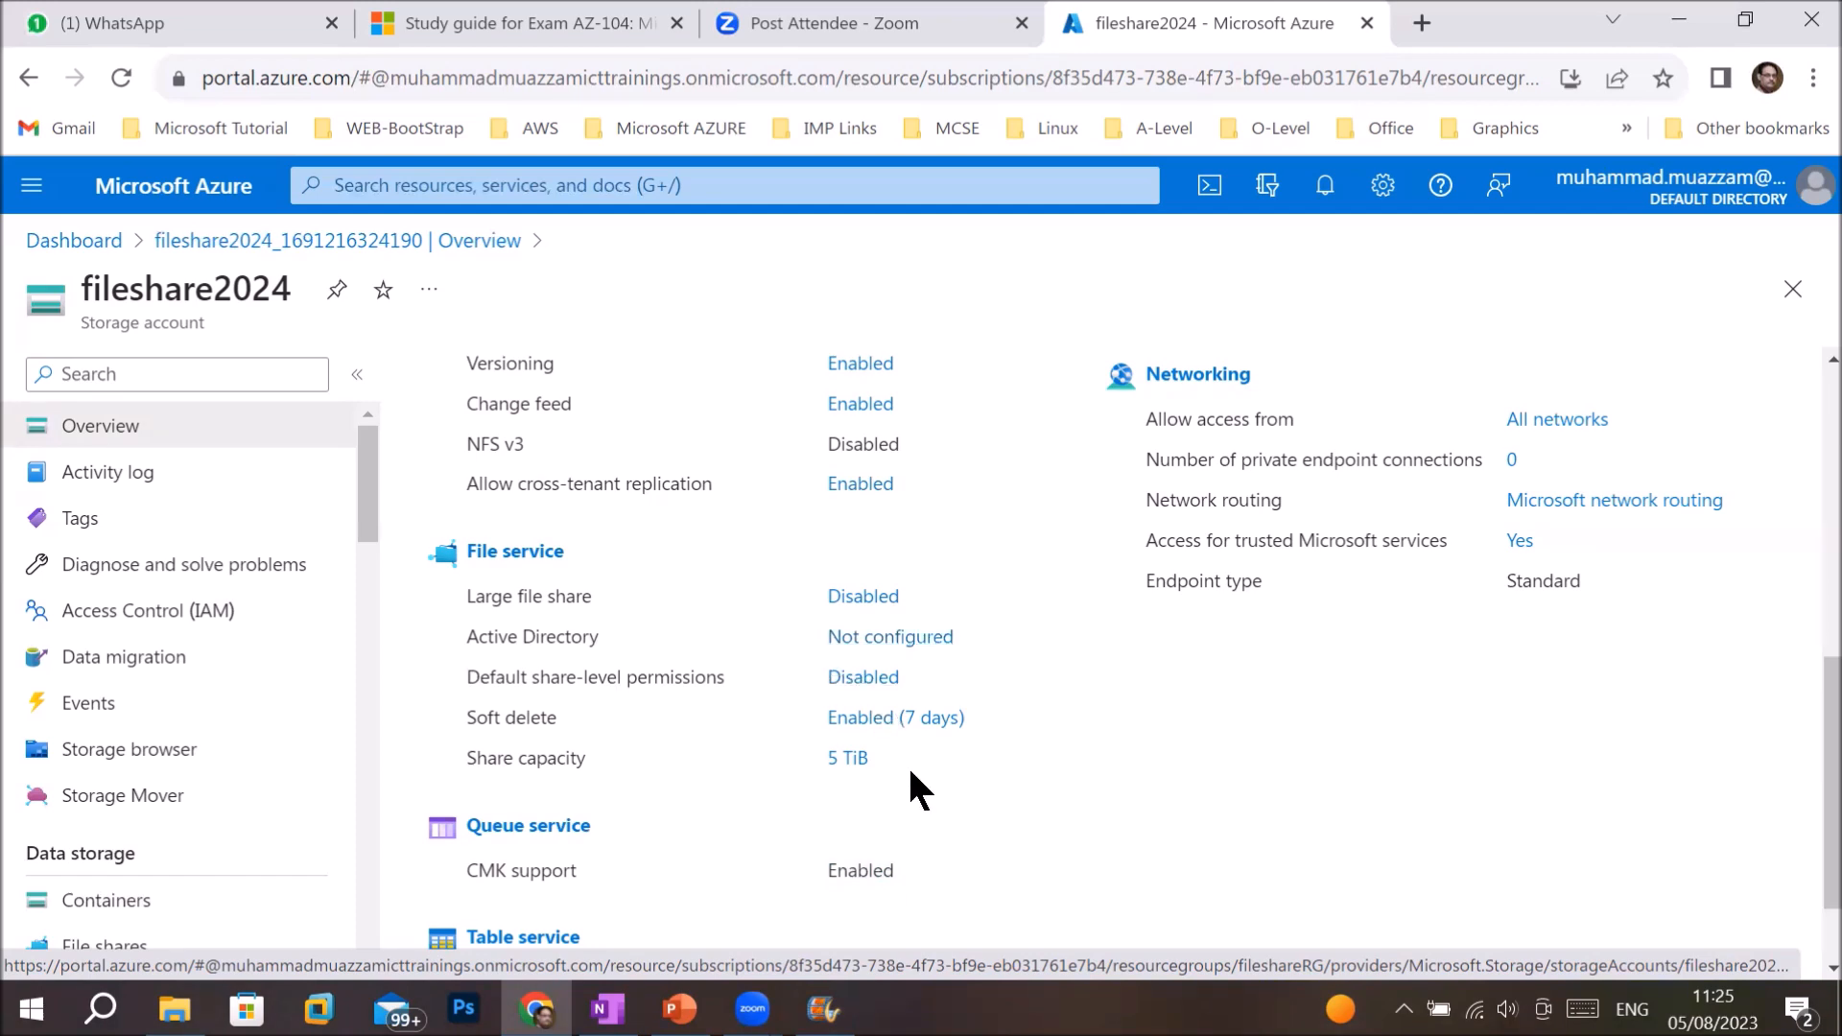
# - Open File shares via Share capacity, note Active Directory is not configured, and open the 7-day soft delete settings
pyautogui.click(836, 760)
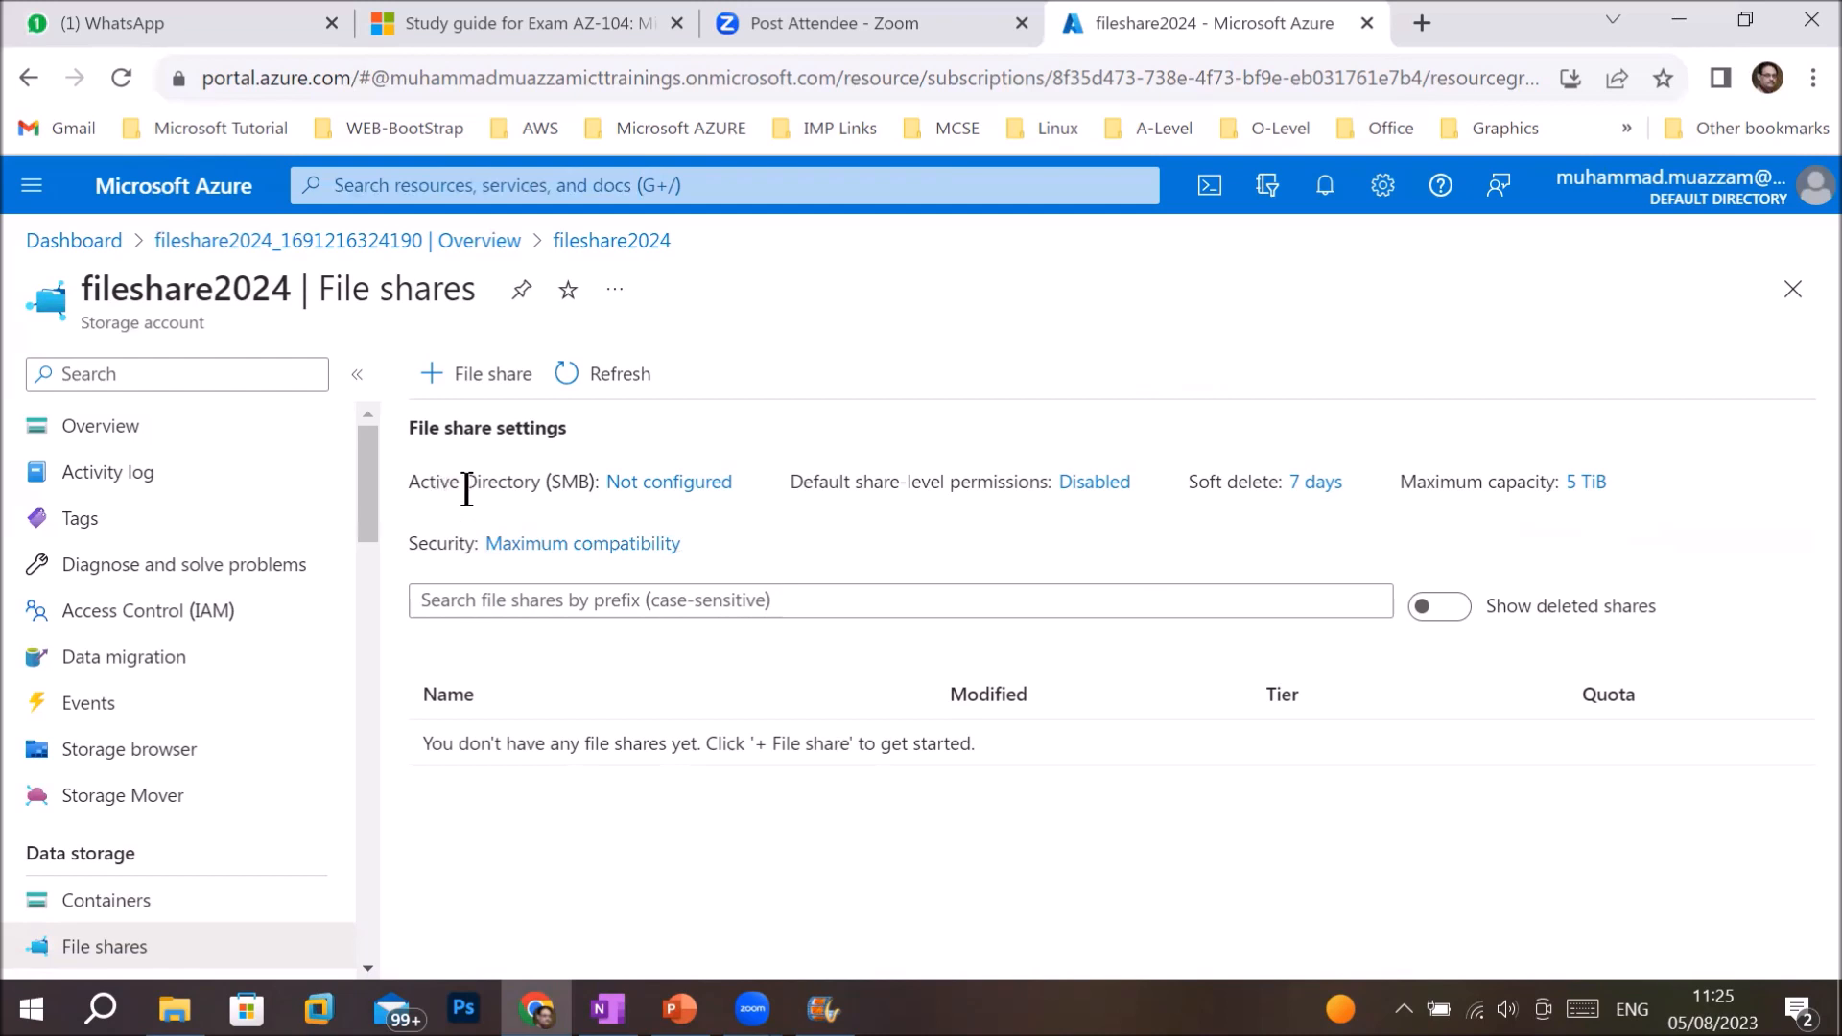
pyautogui.moveTo(560, 483); pyautogui.dragTo(693, 483)
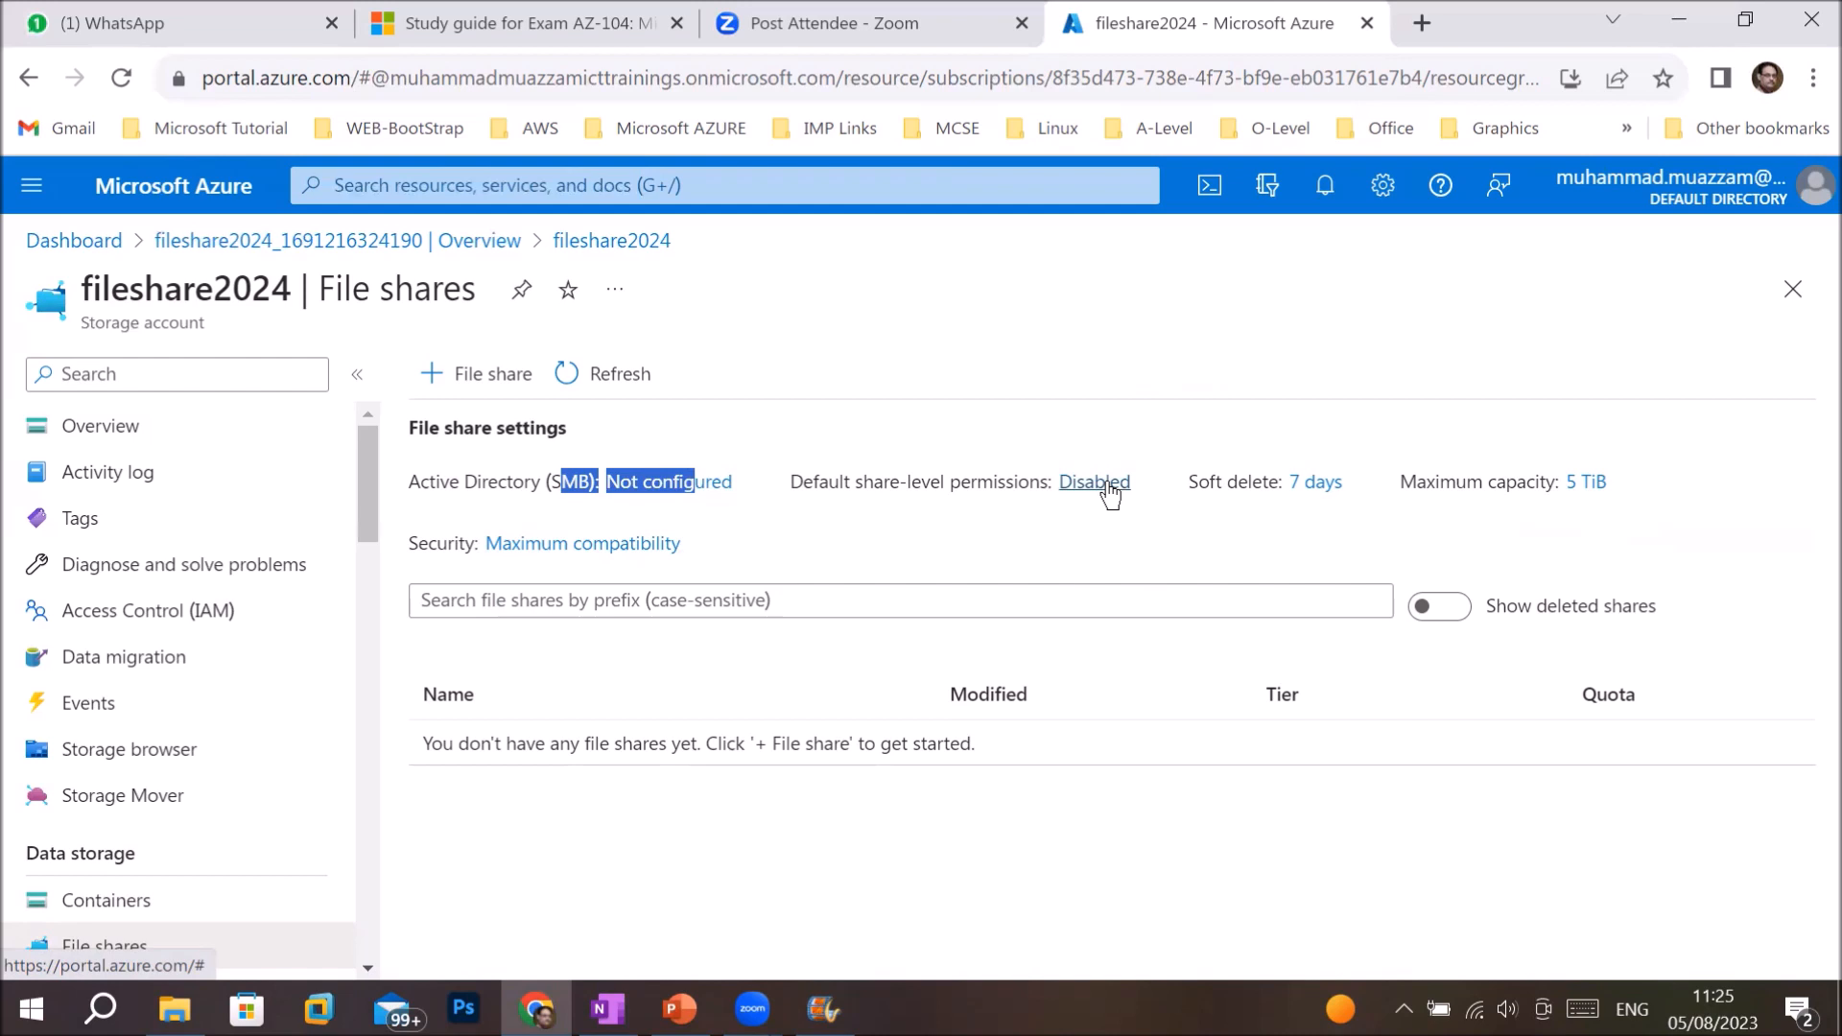
pyautogui.click(1316, 487)
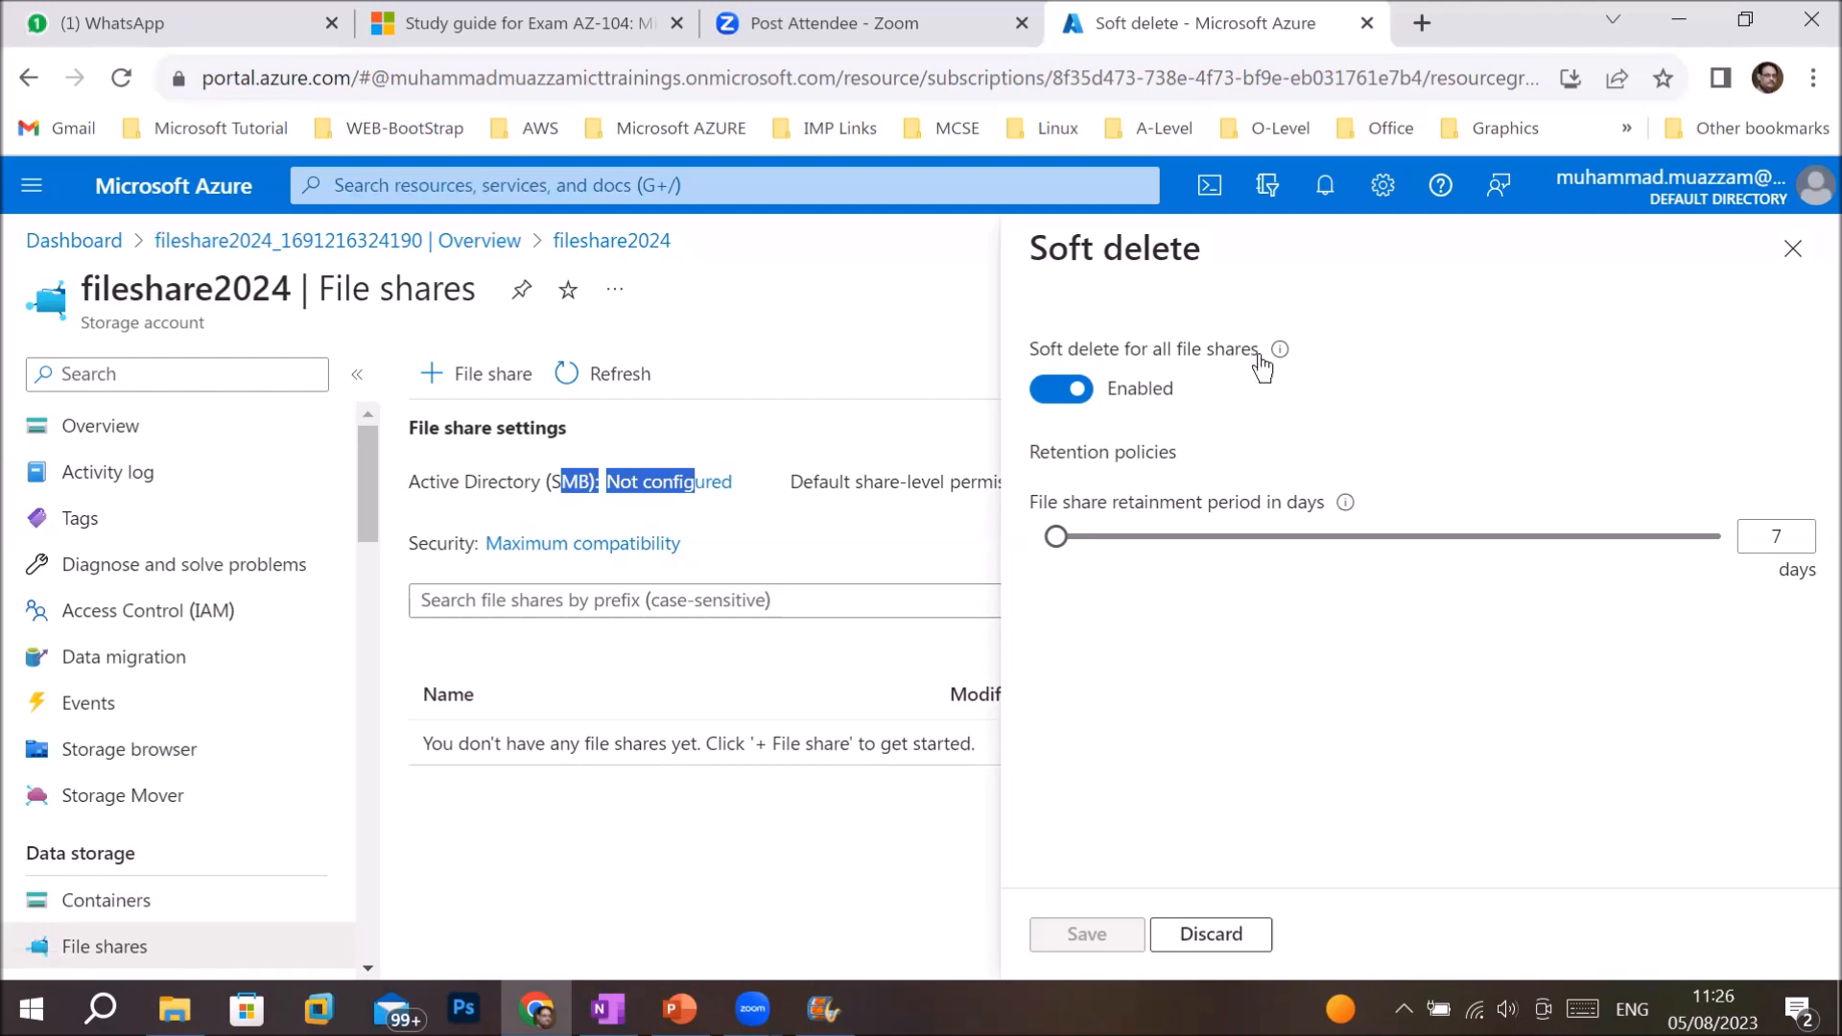
# - Disable soft delete for all fileshare2024 file shares and save the change
pyautogui.click(1053, 395)
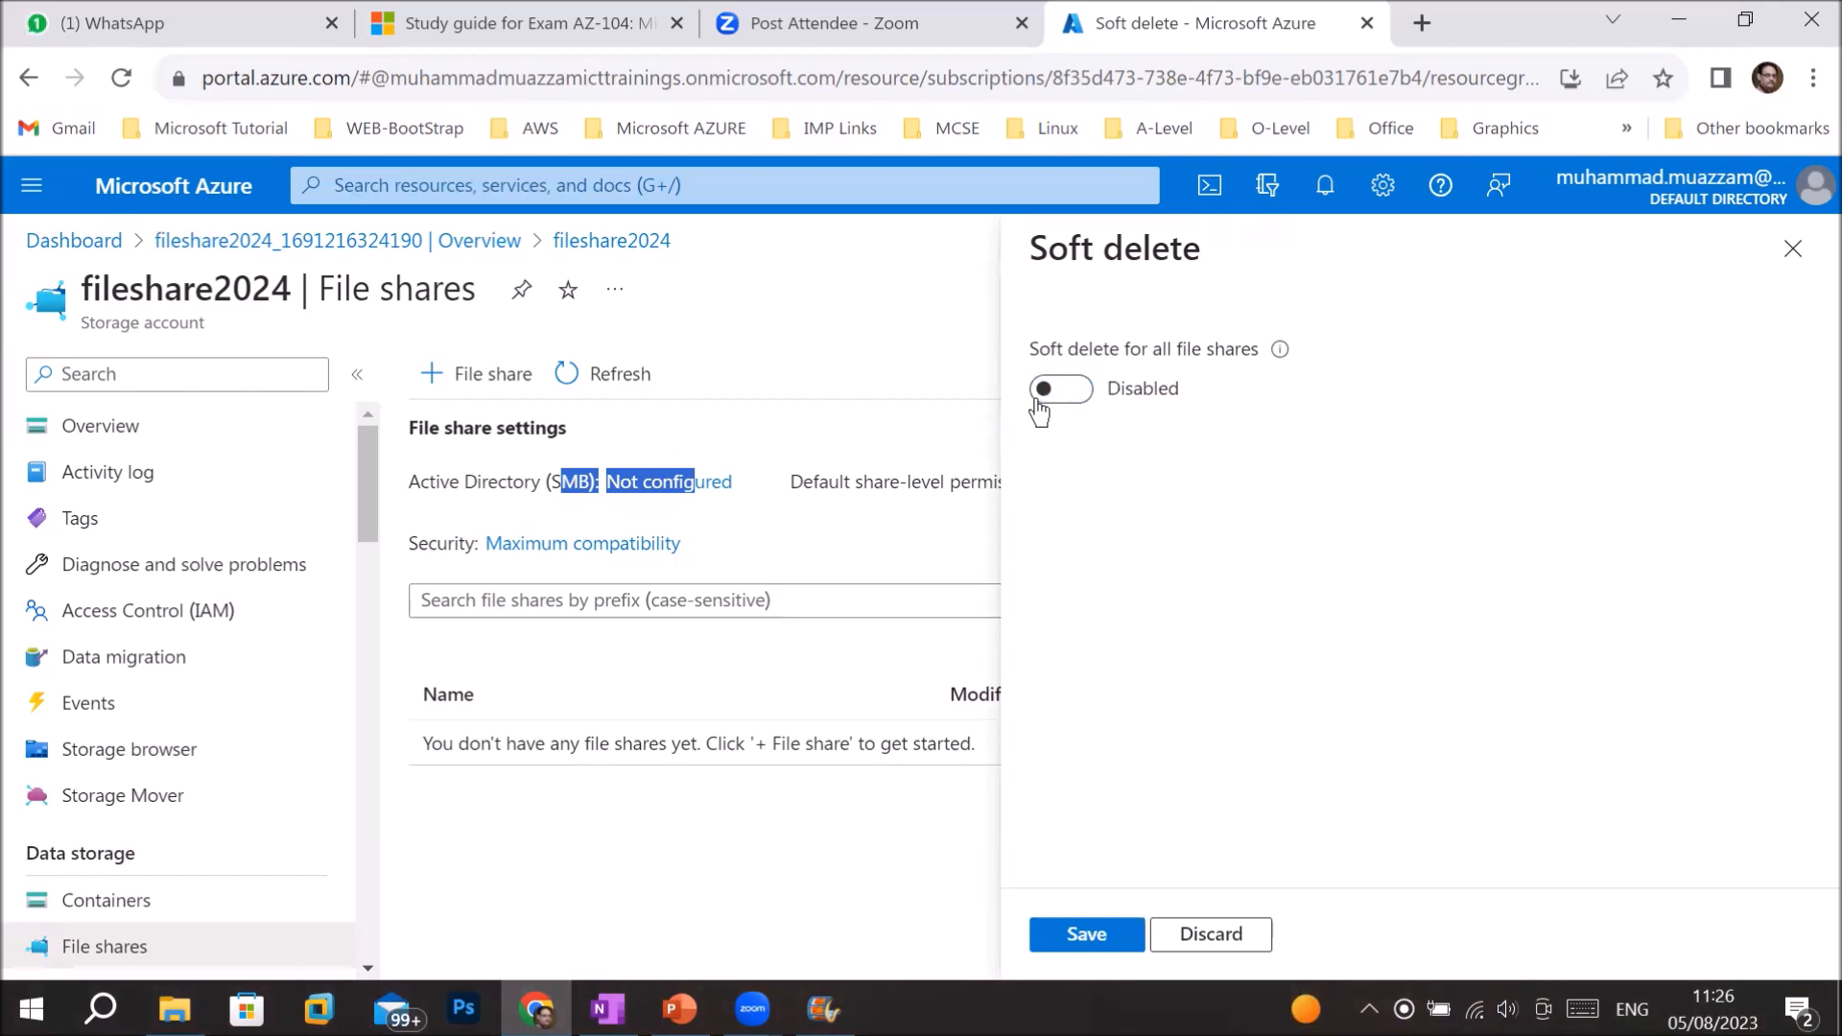
pyautogui.click(1075, 935)
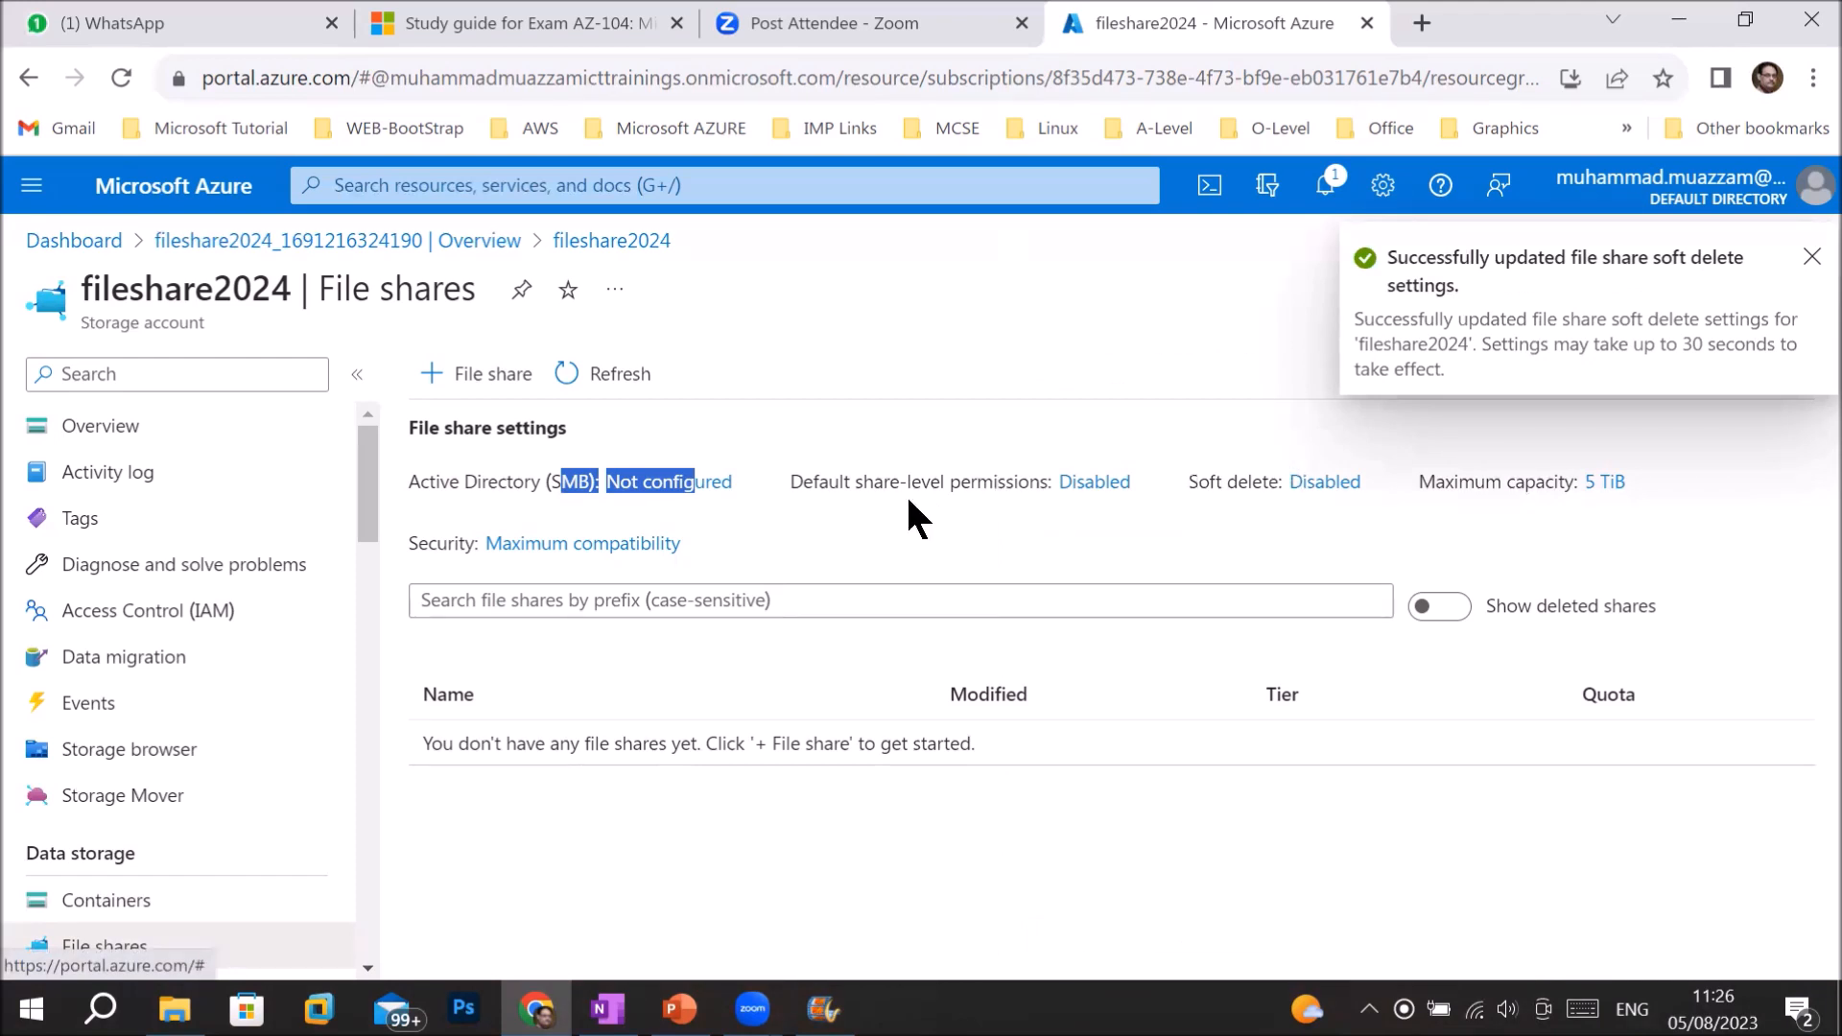
pyautogui.click(1595, 487)
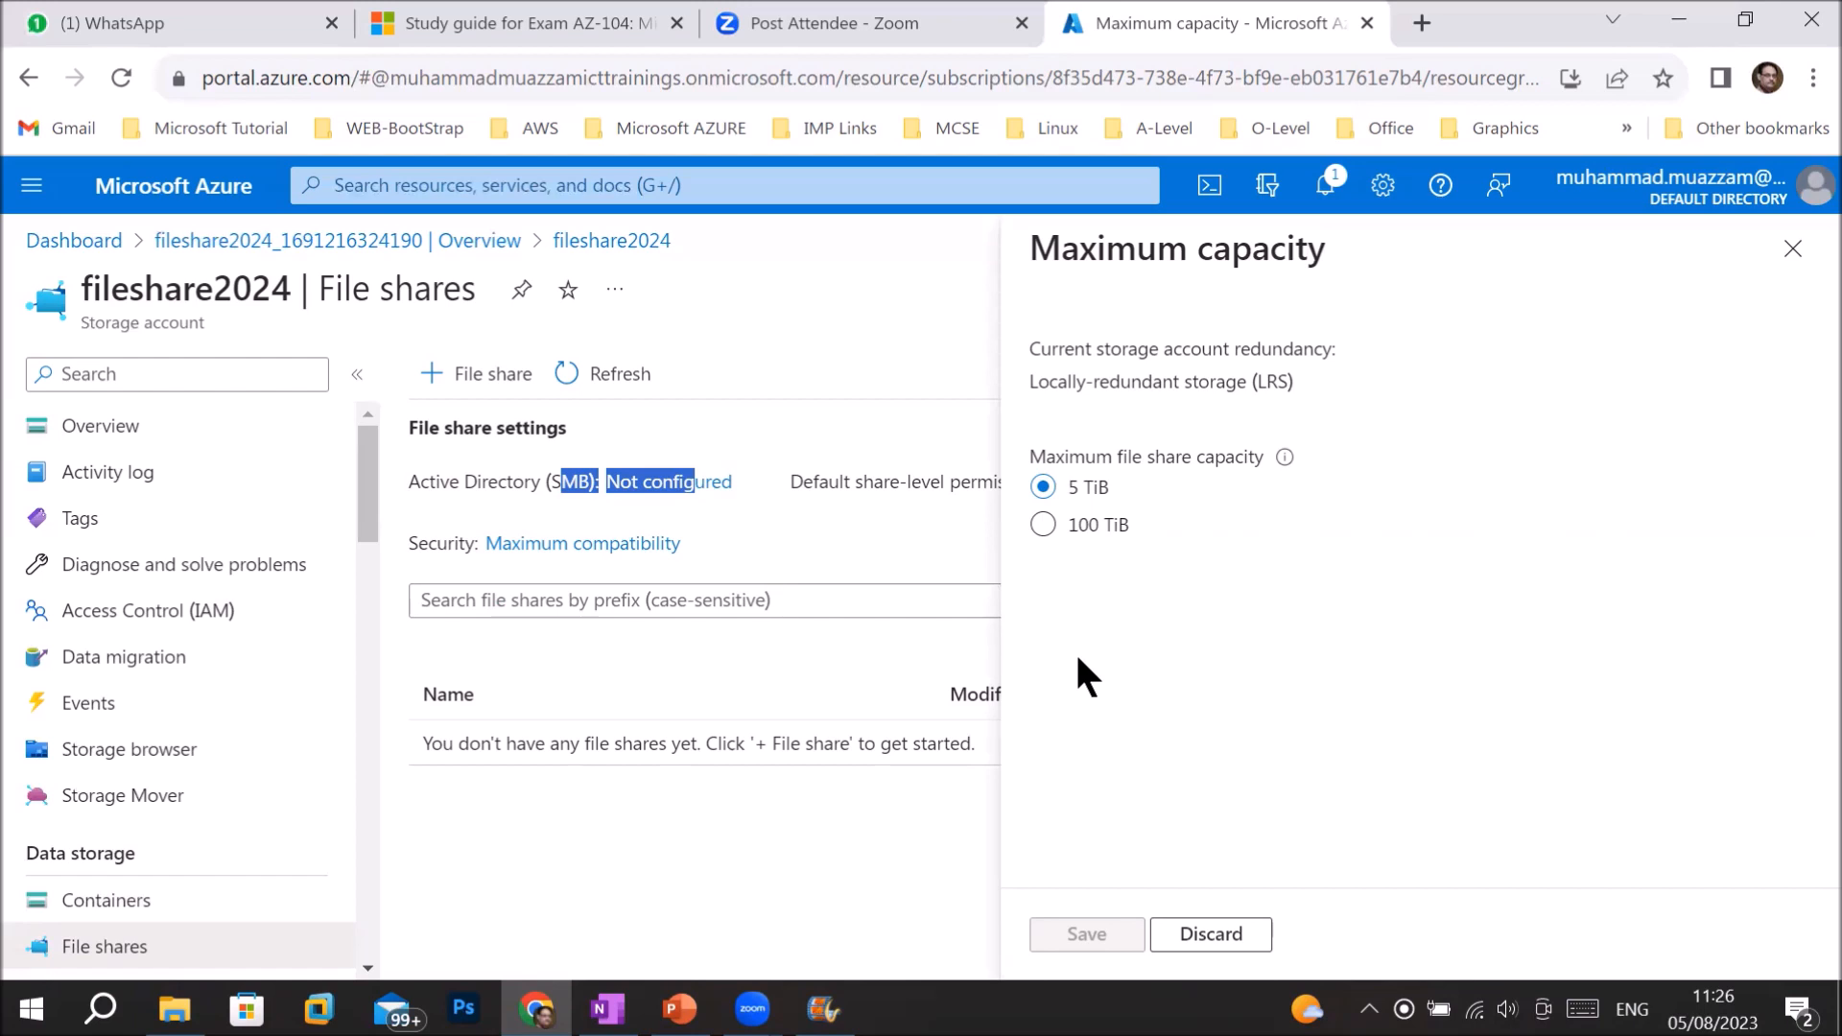
pyautogui.moveTo(1040, 347); pyautogui.dragTo(1339, 356)
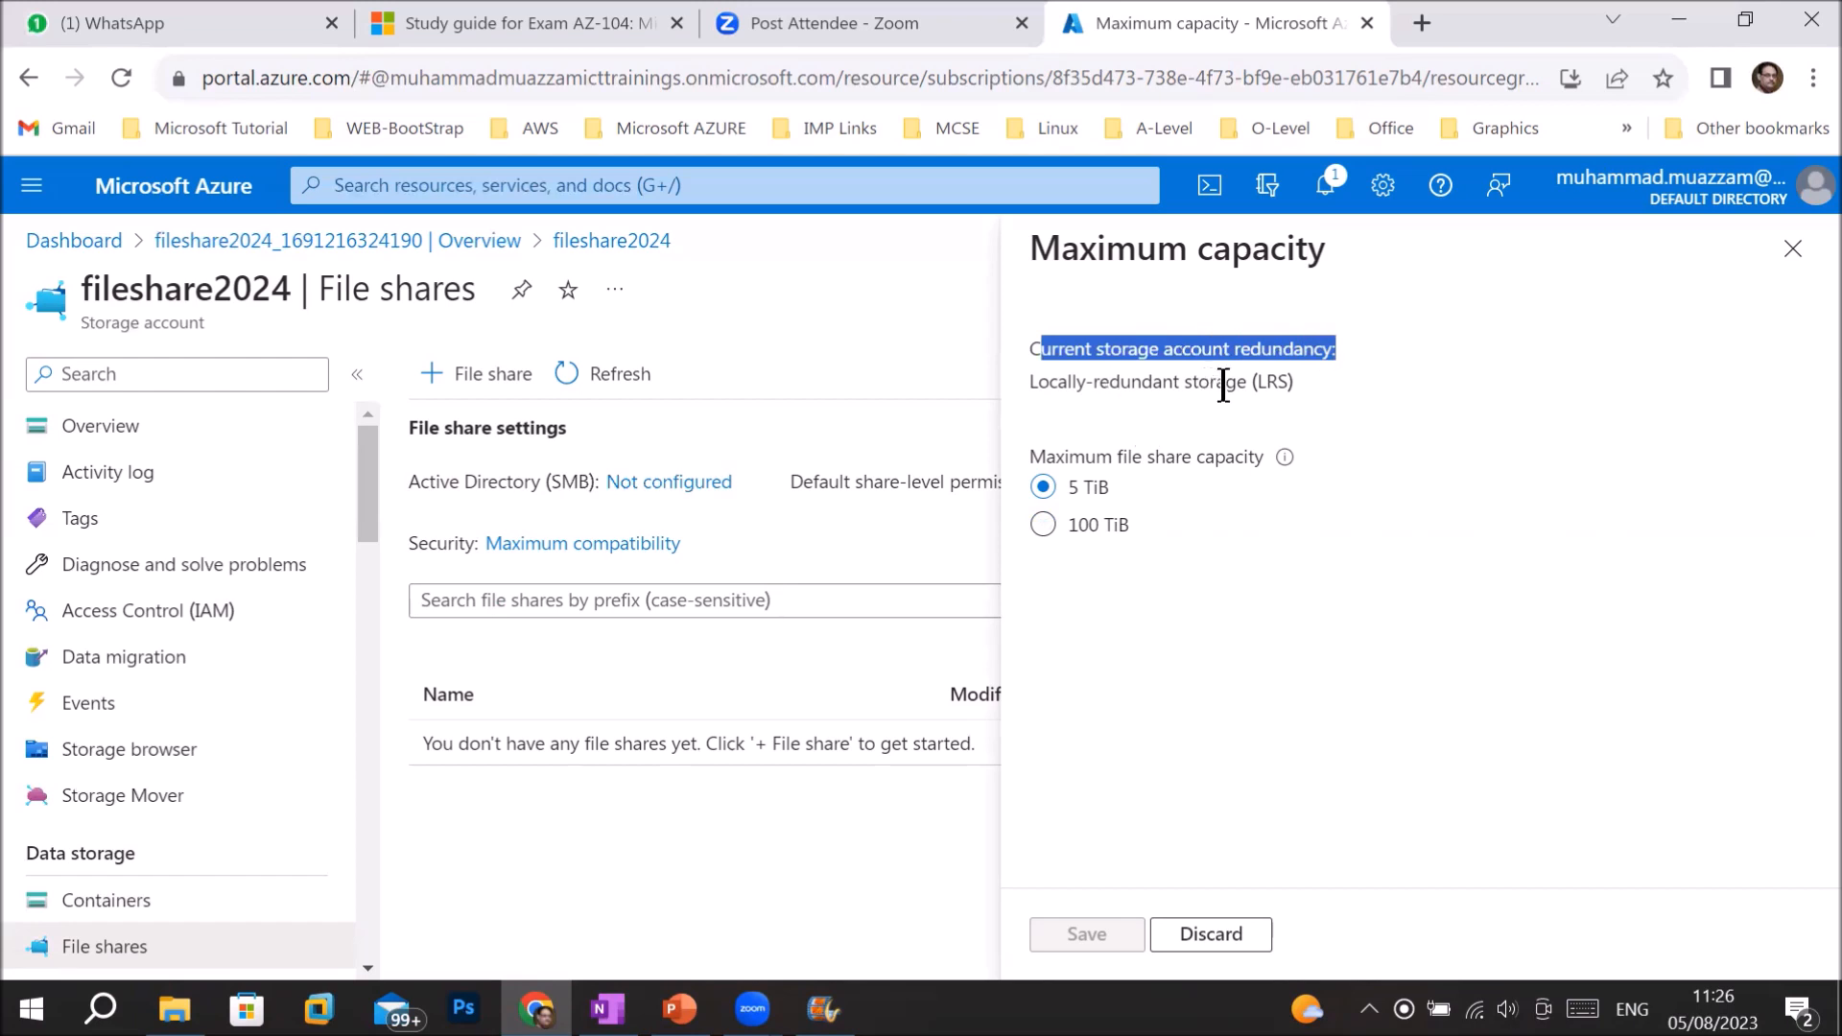
pyautogui.click(1043, 525)
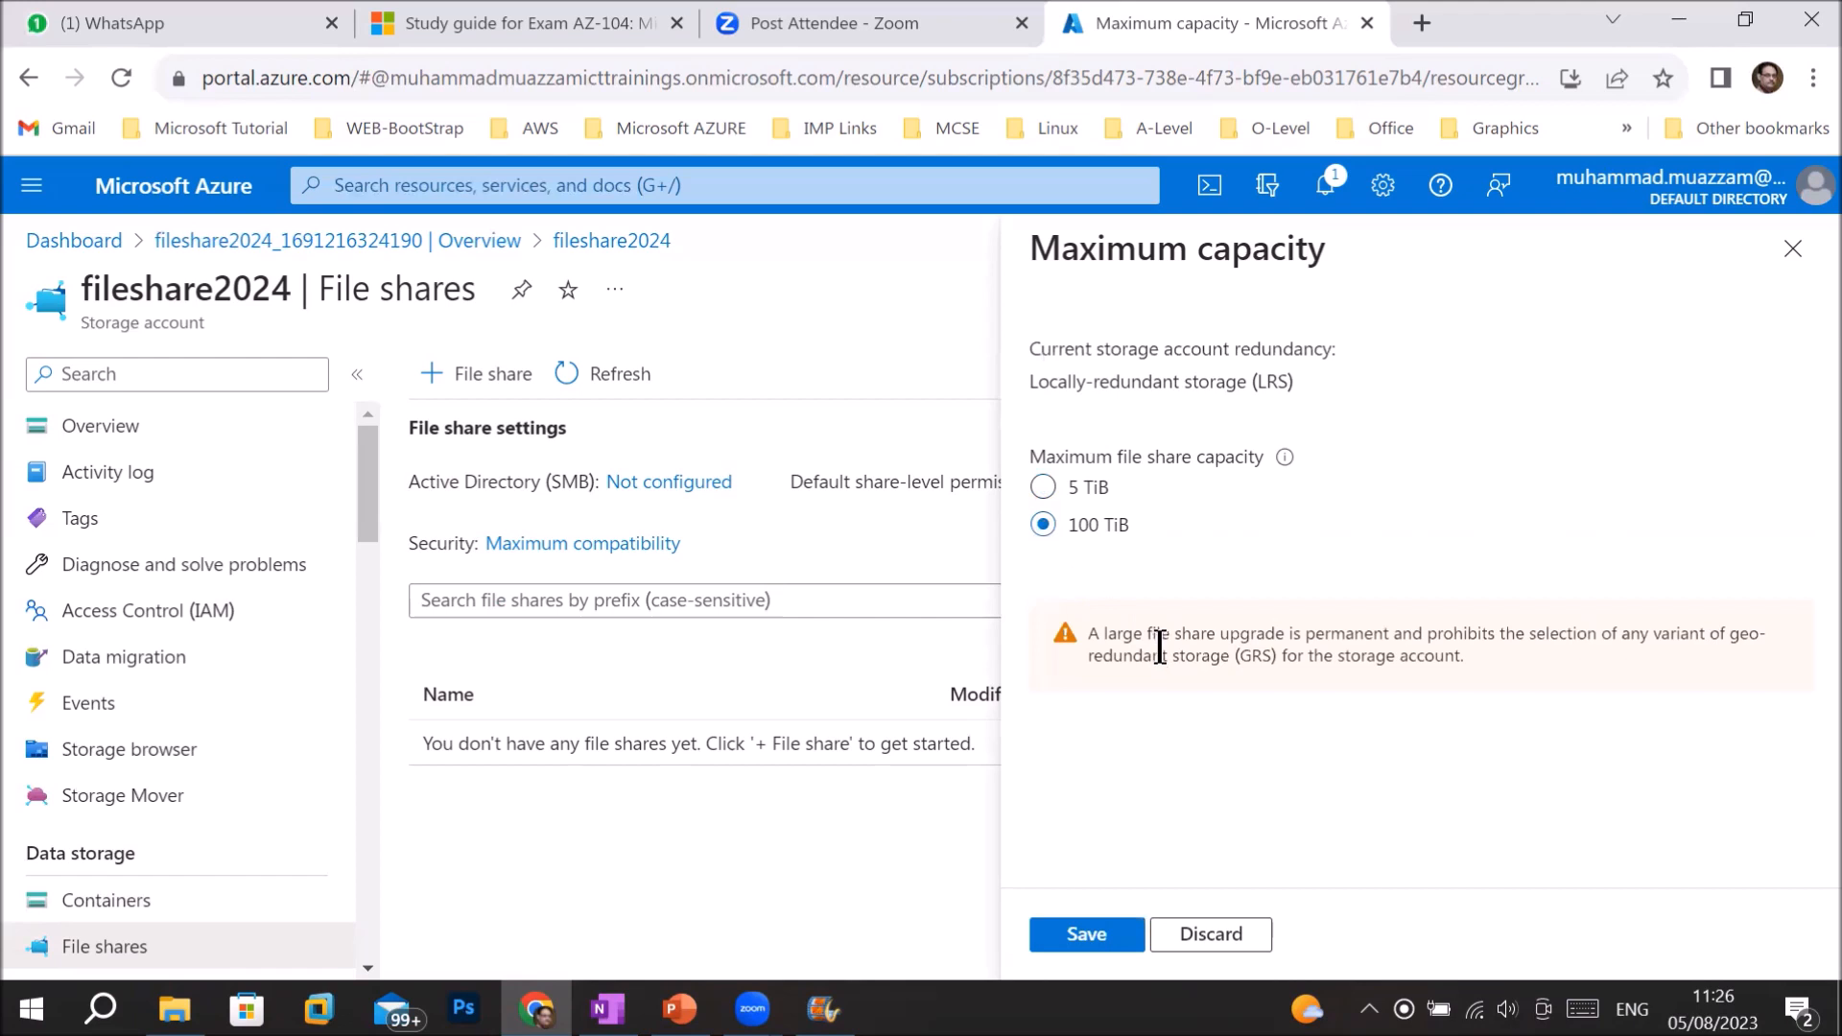
pyautogui.moveTo(1090, 634); pyautogui.dragTo(1744, 633)
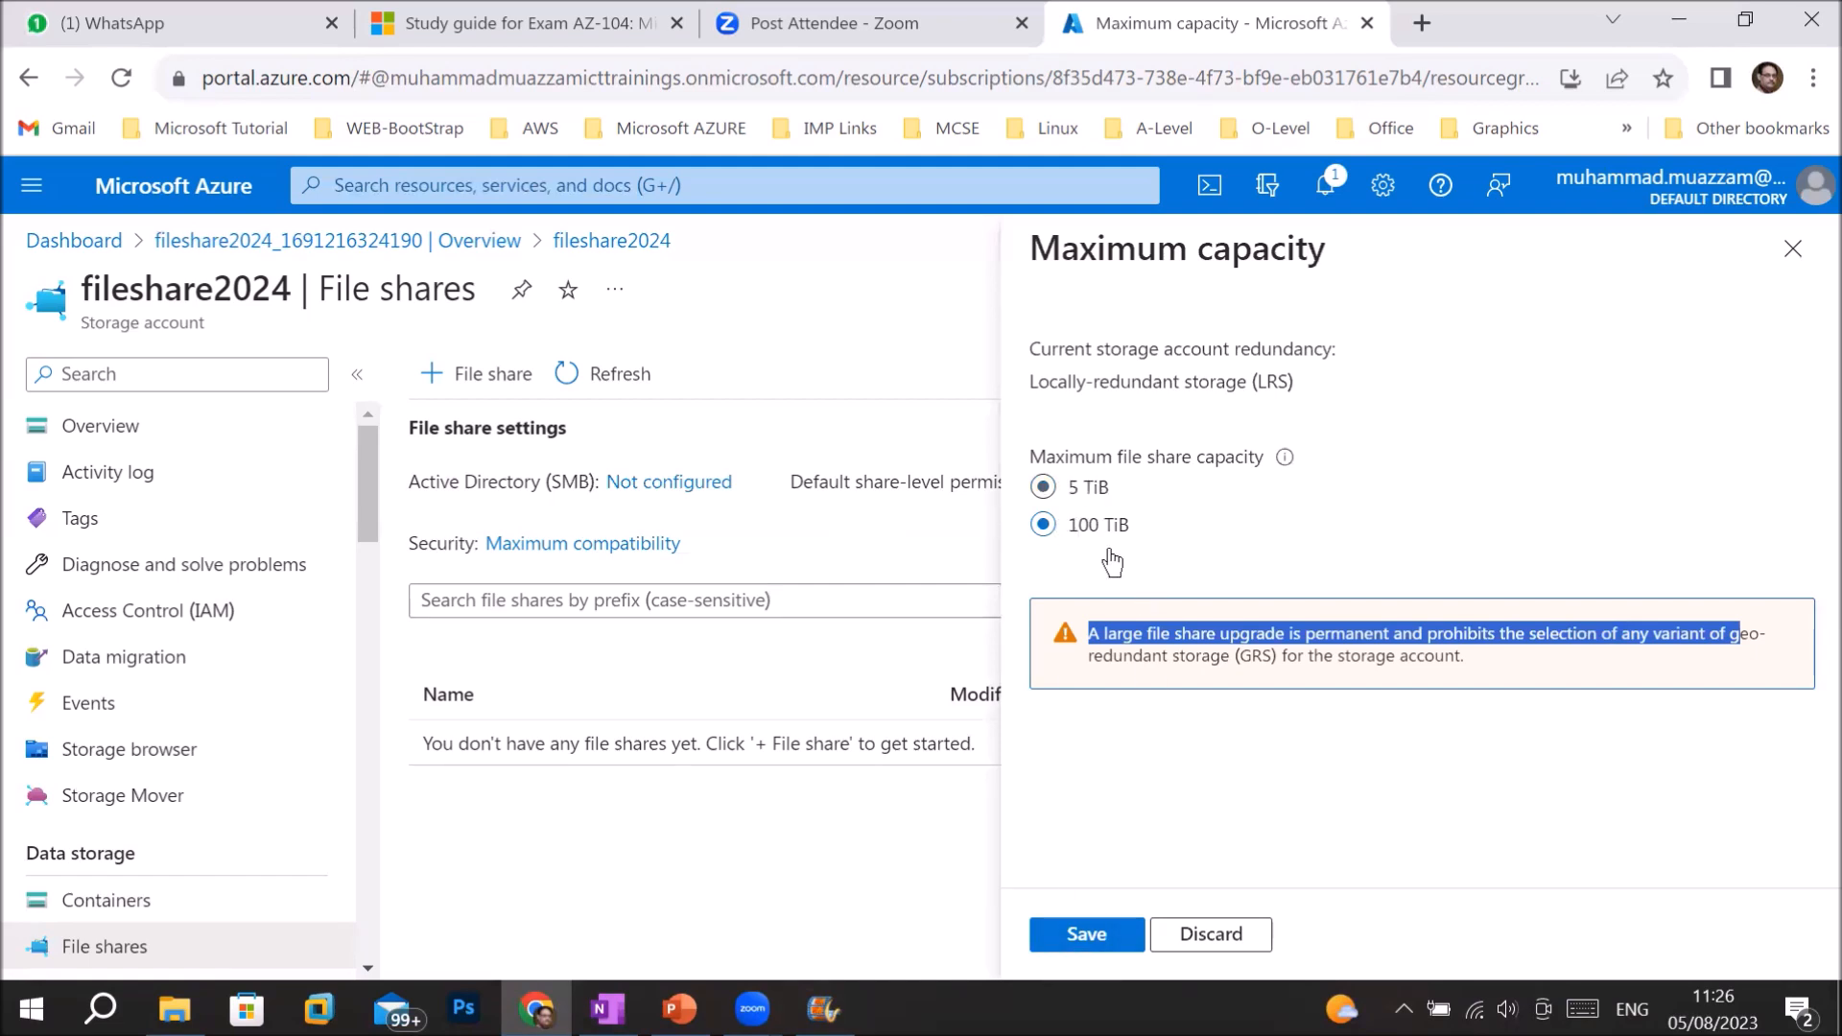
pyautogui.click(1792, 252)
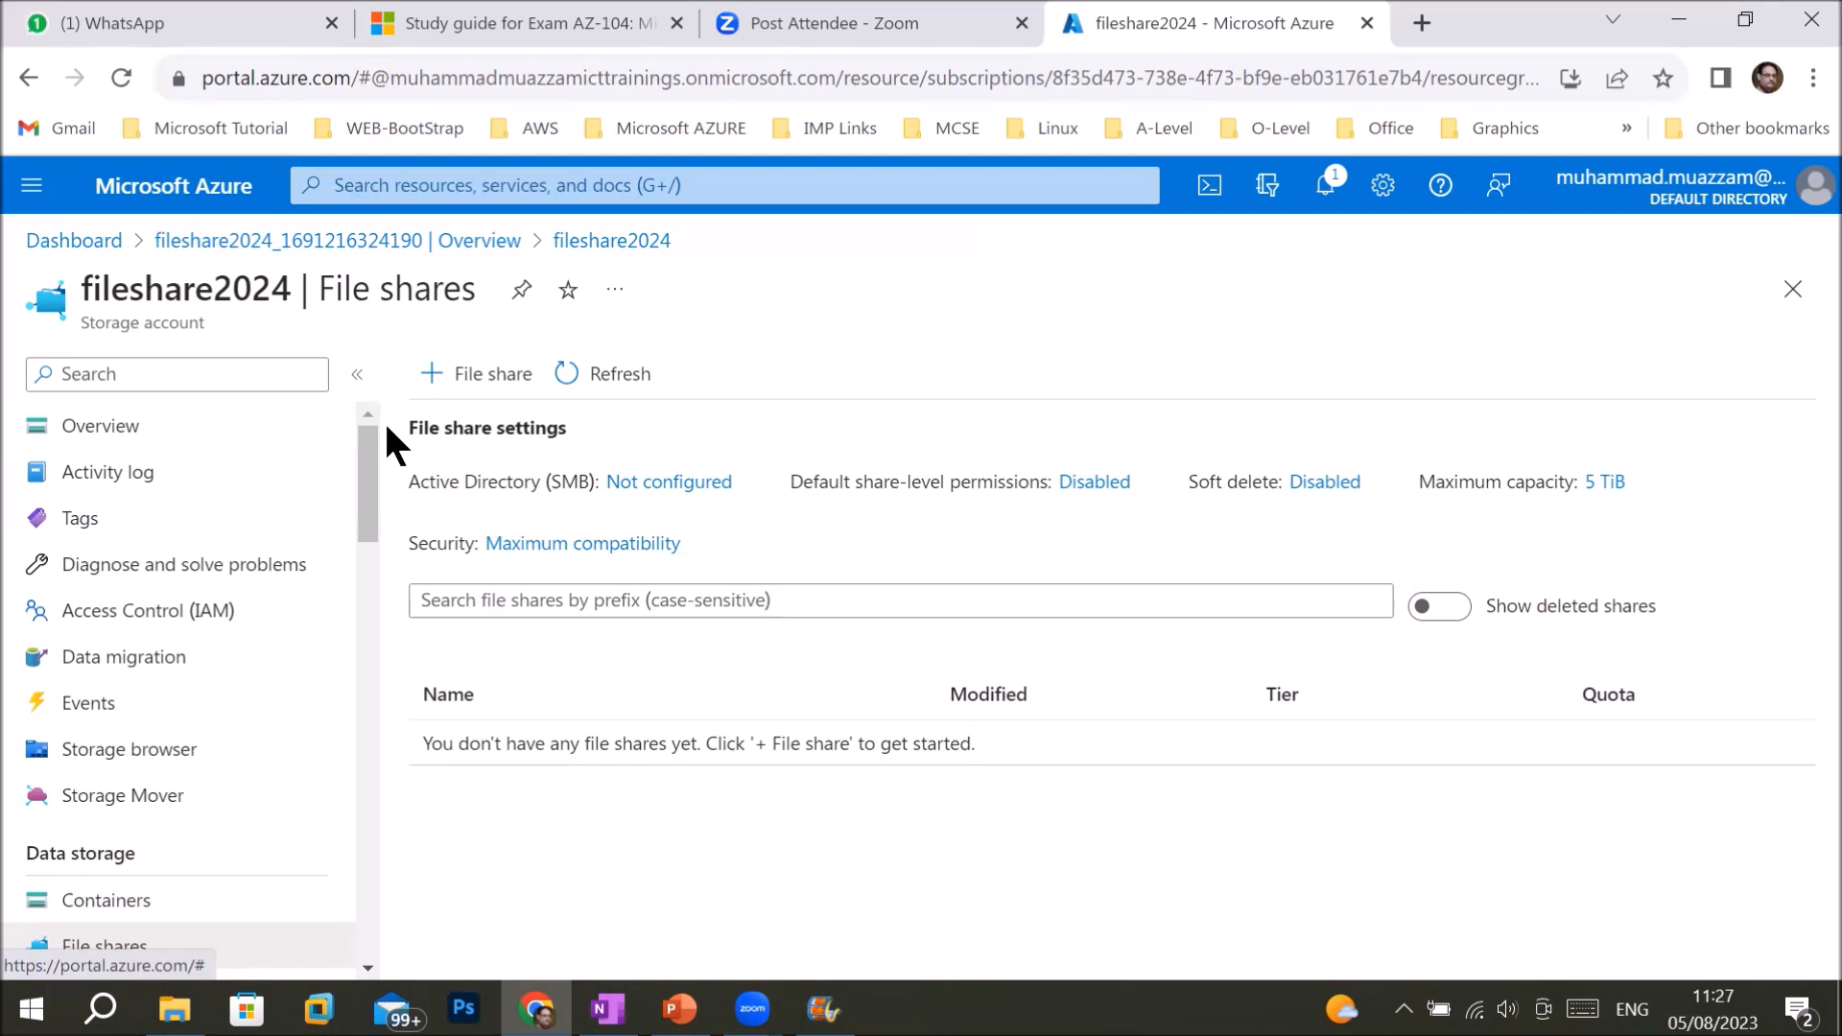
# - Return to fileshare2024's Overview, scroll its properties, then open the Activity log
pyautogui.click(128, 436)
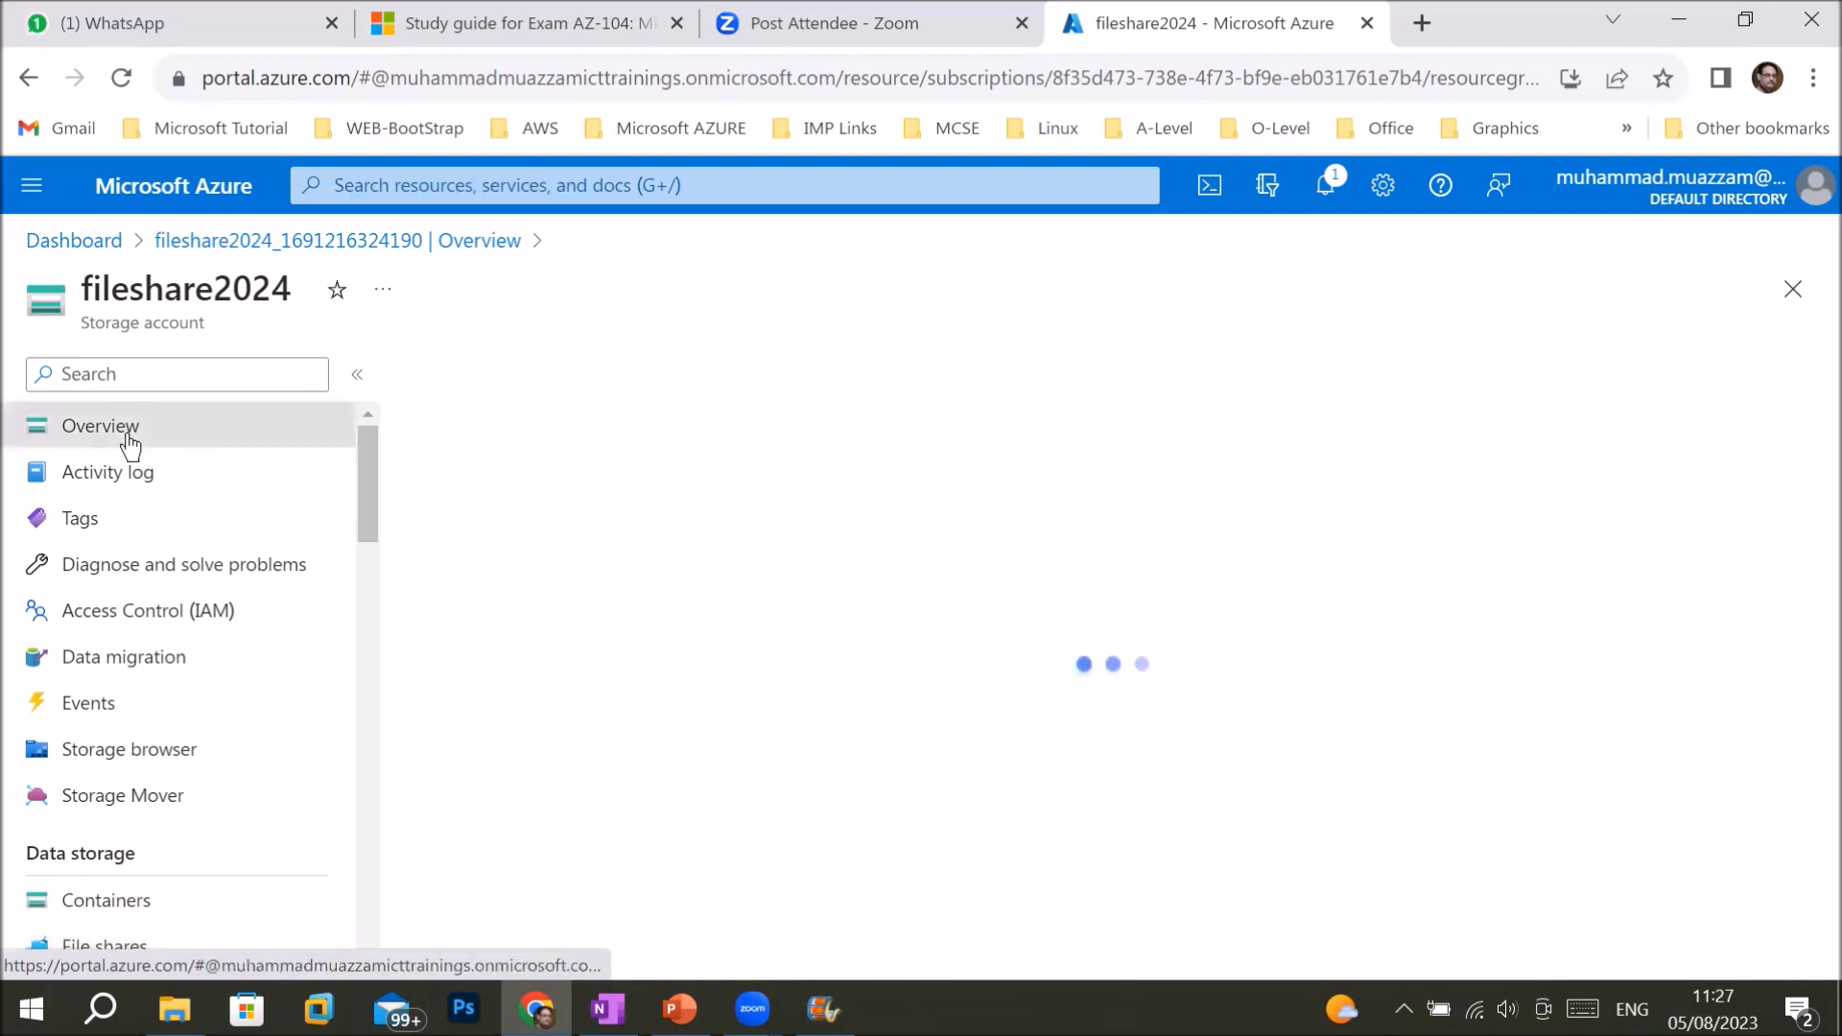
pyautogui.scroll(-1, 979, 715)
pyautogui.scroll(-3, 977, 707)
pyautogui.scroll(-4, 976, 706)
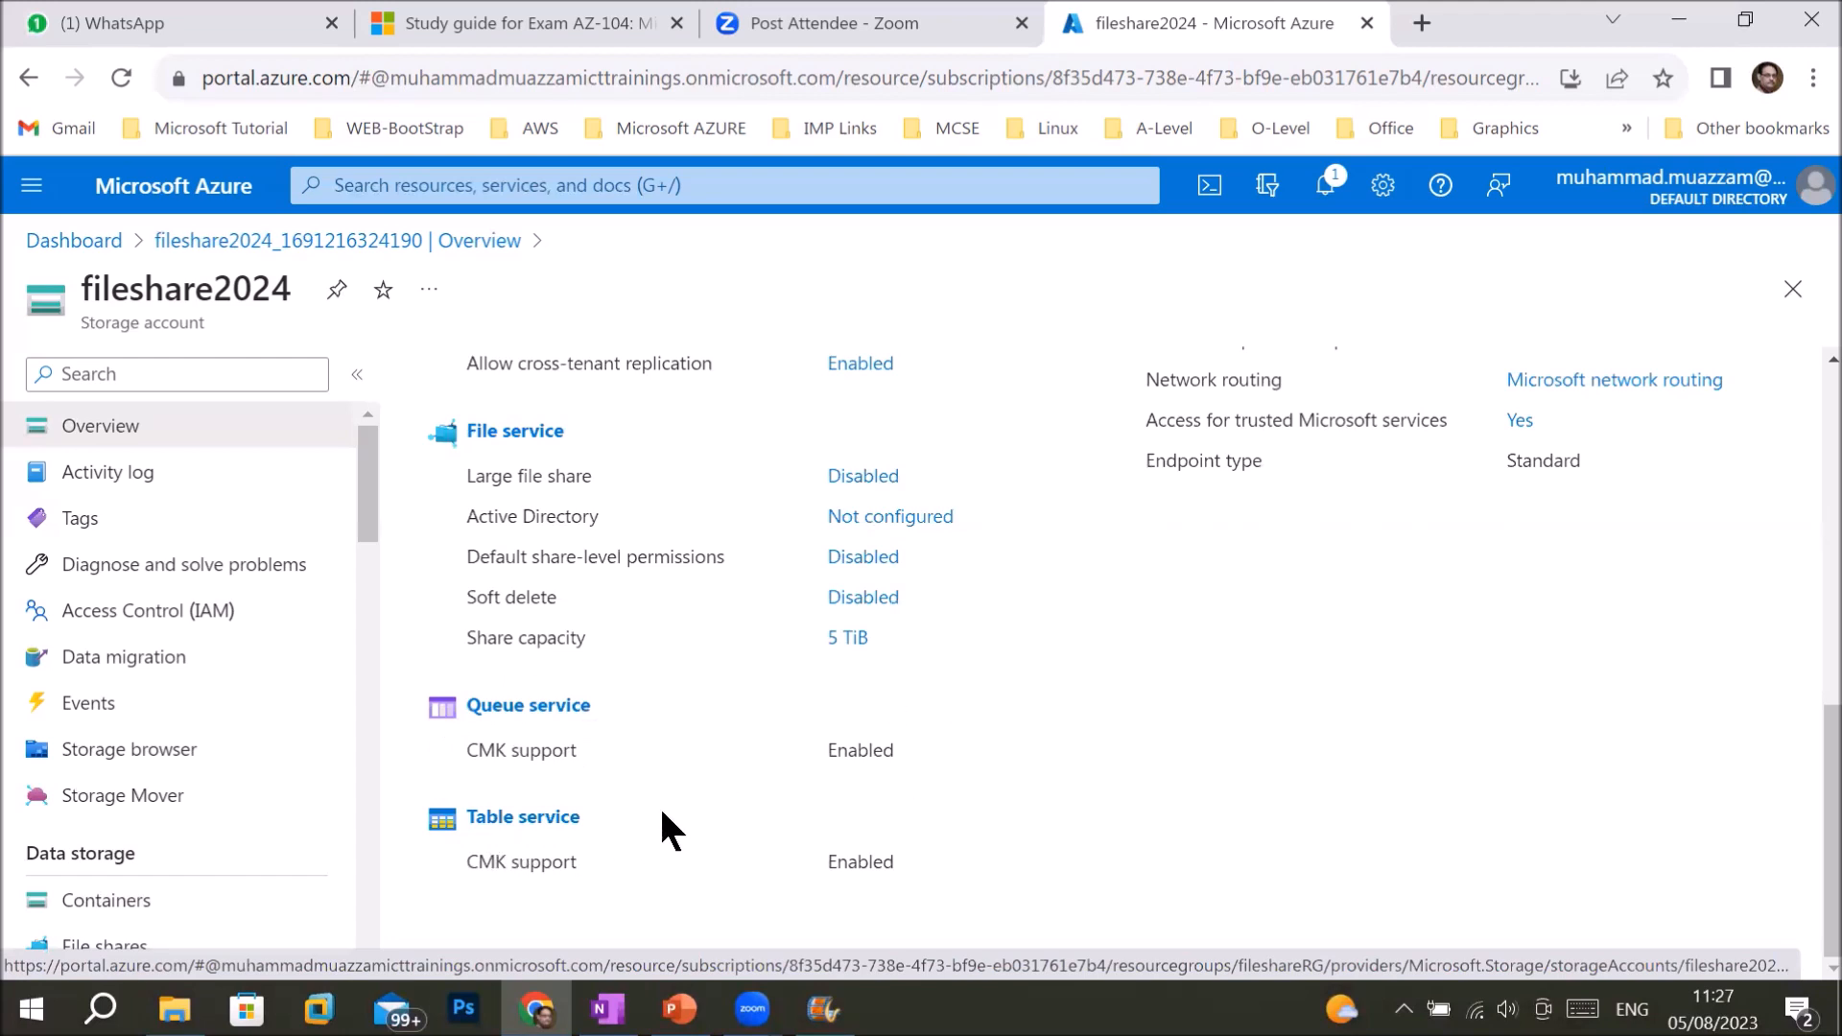
pyautogui.click(106, 485)
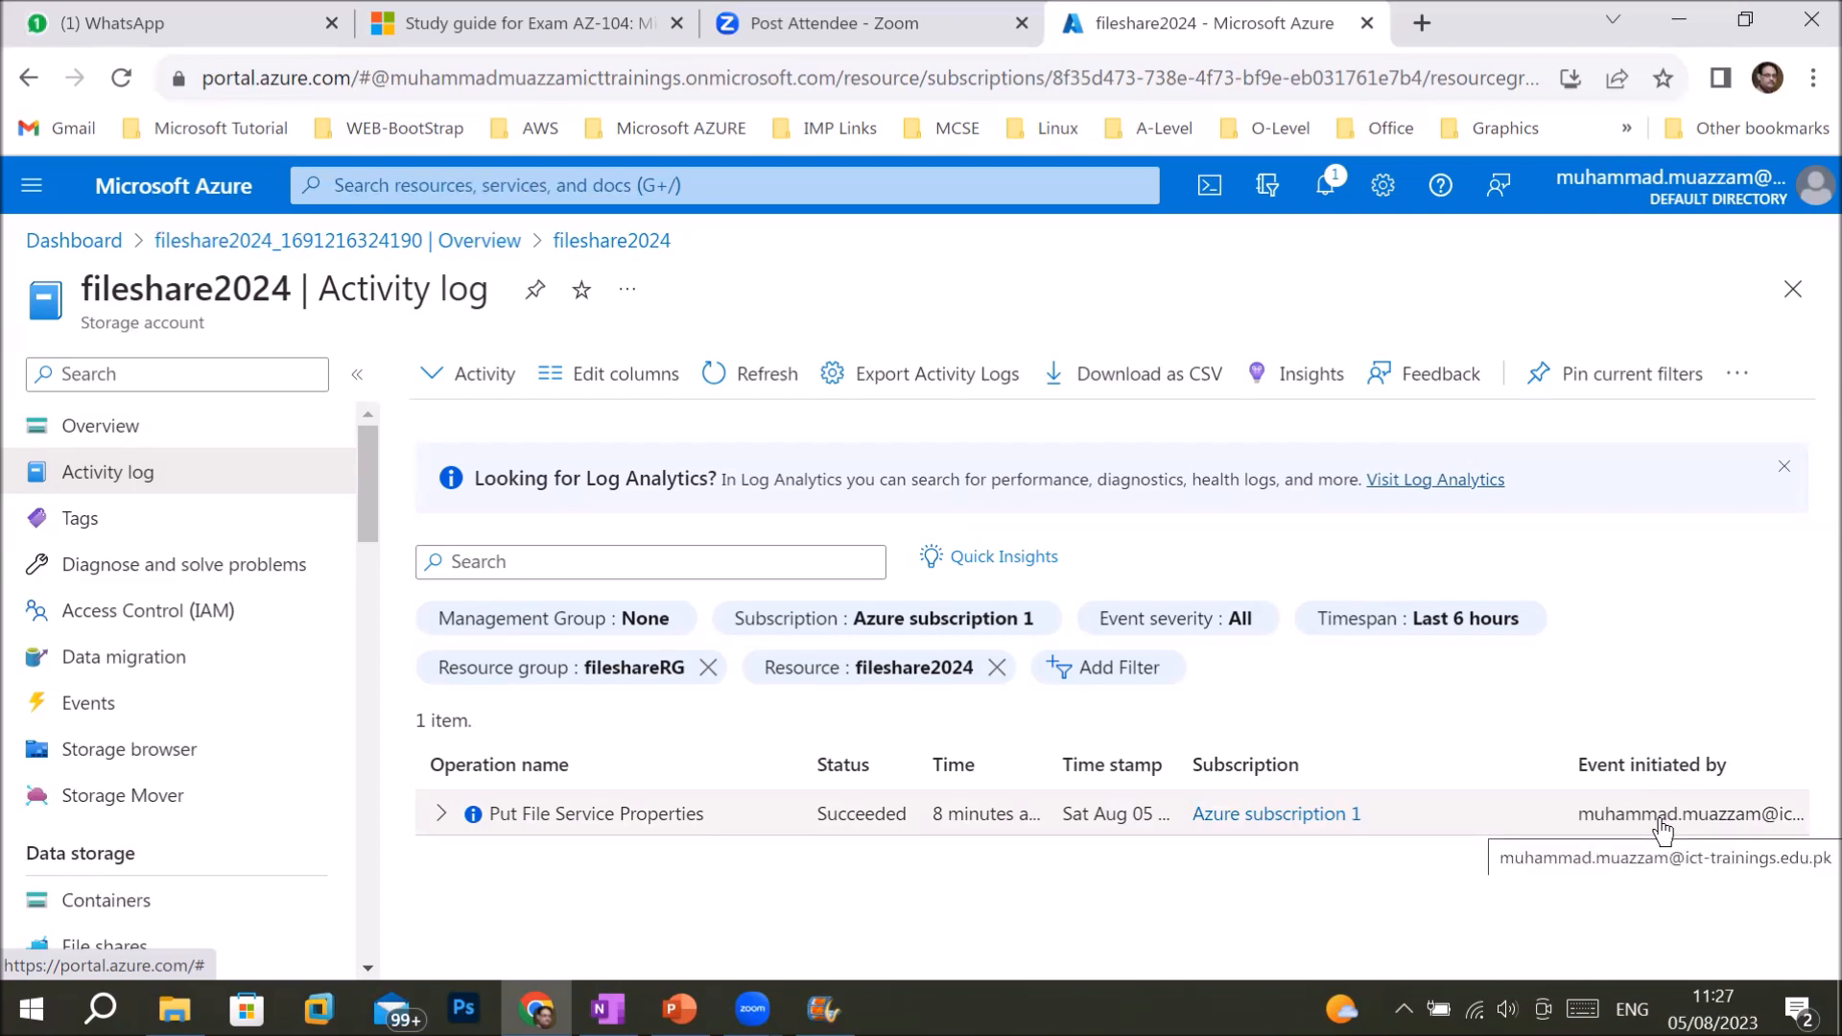
# - Check the Created by and Environment tags, then go to Diagnose and solve problems
pyautogui.click(198, 523)
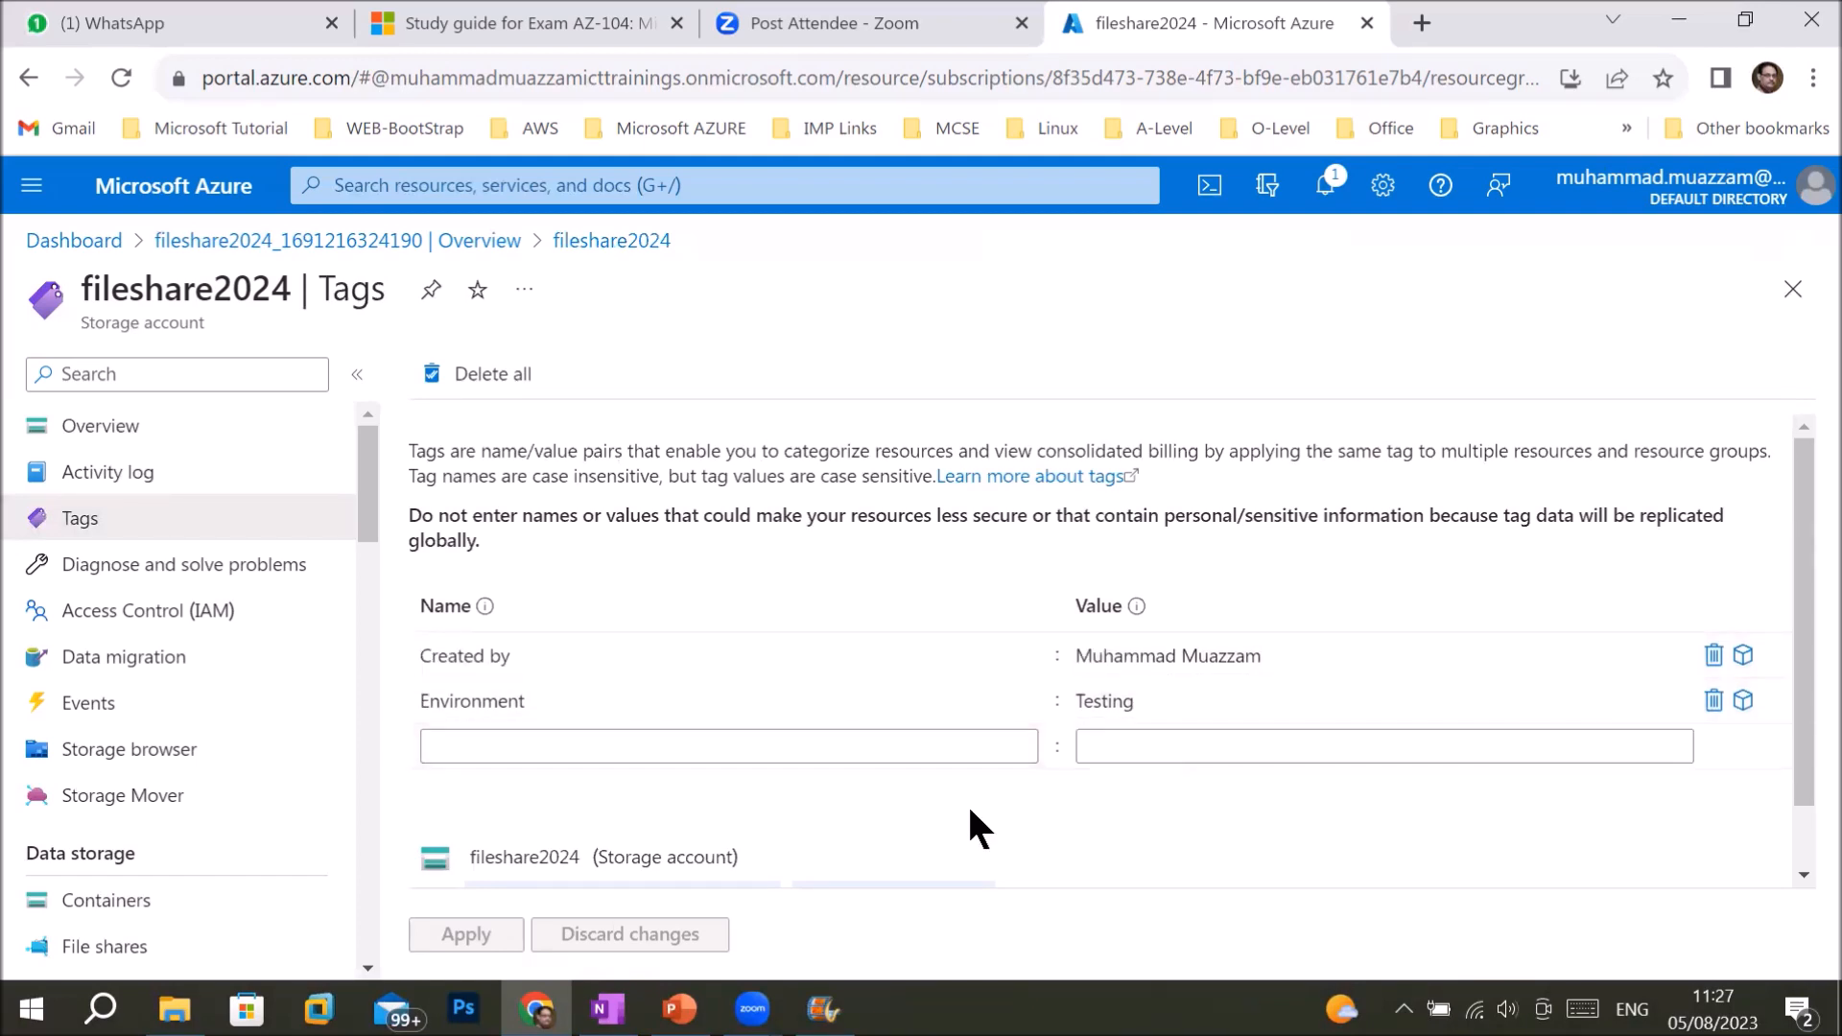
pyautogui.scroll(-1, 967, 803)
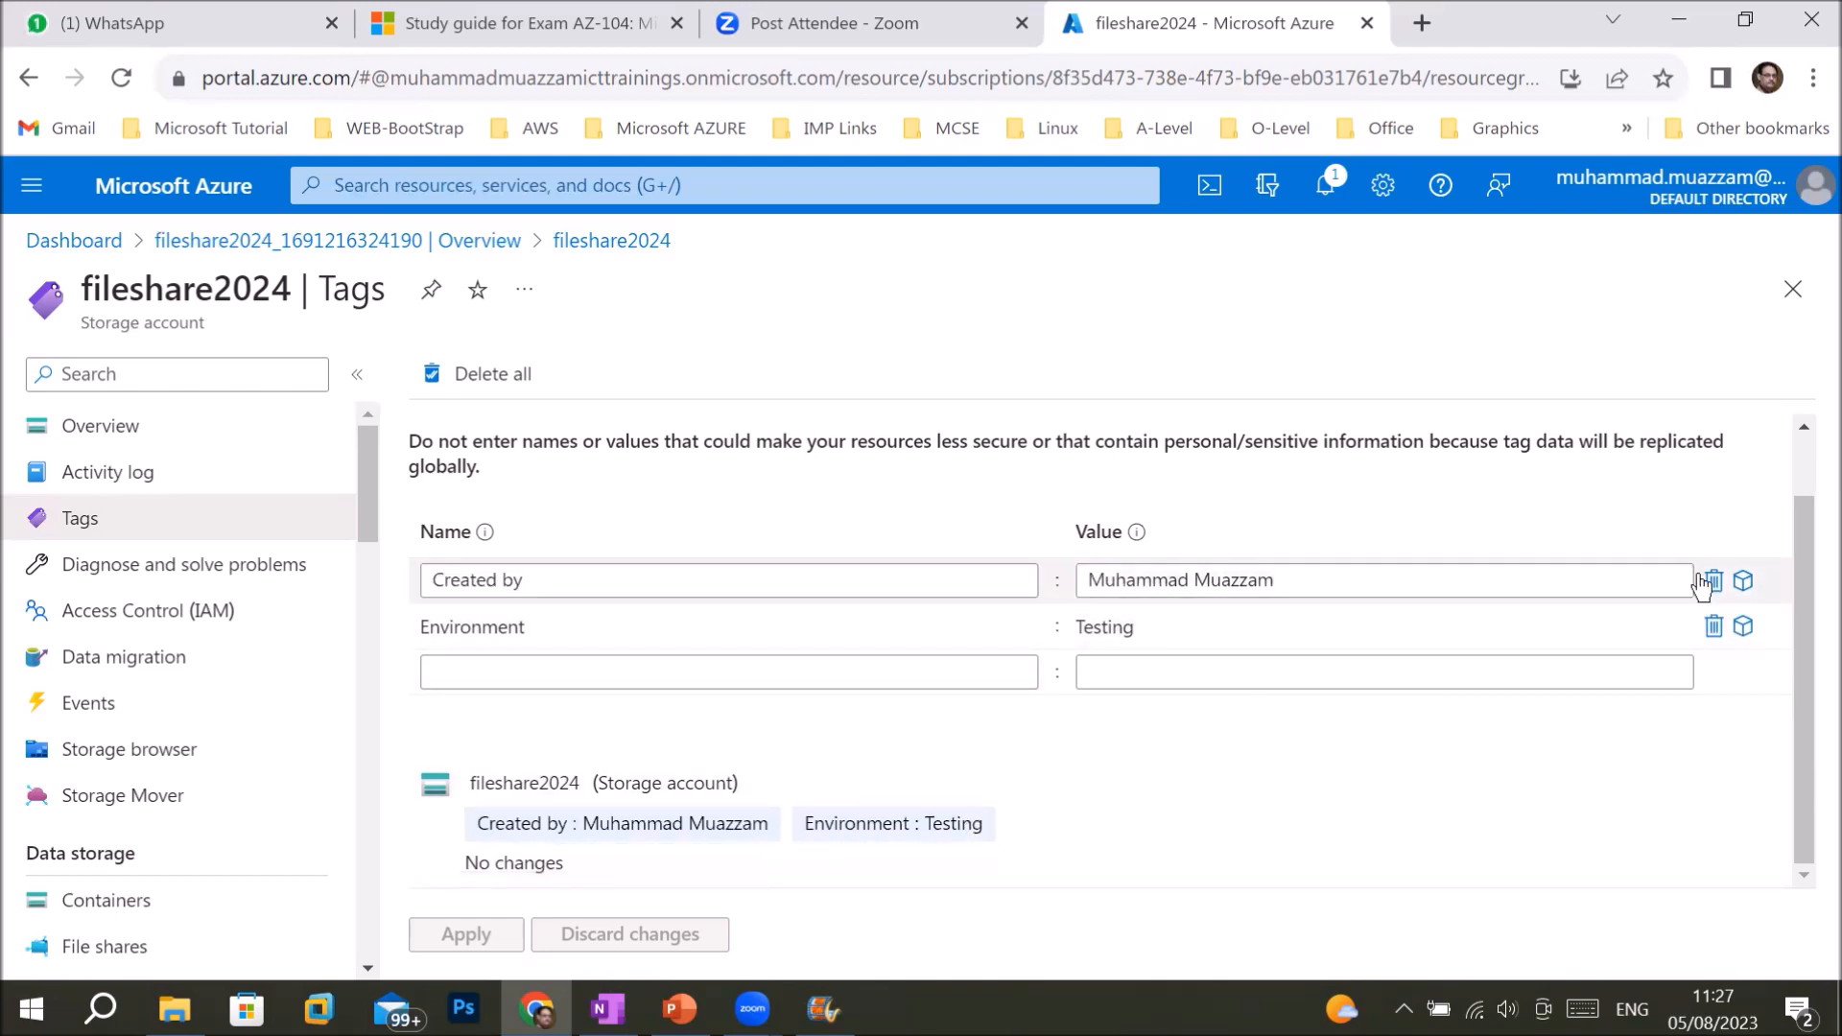
pyautogui.click(178, 583)
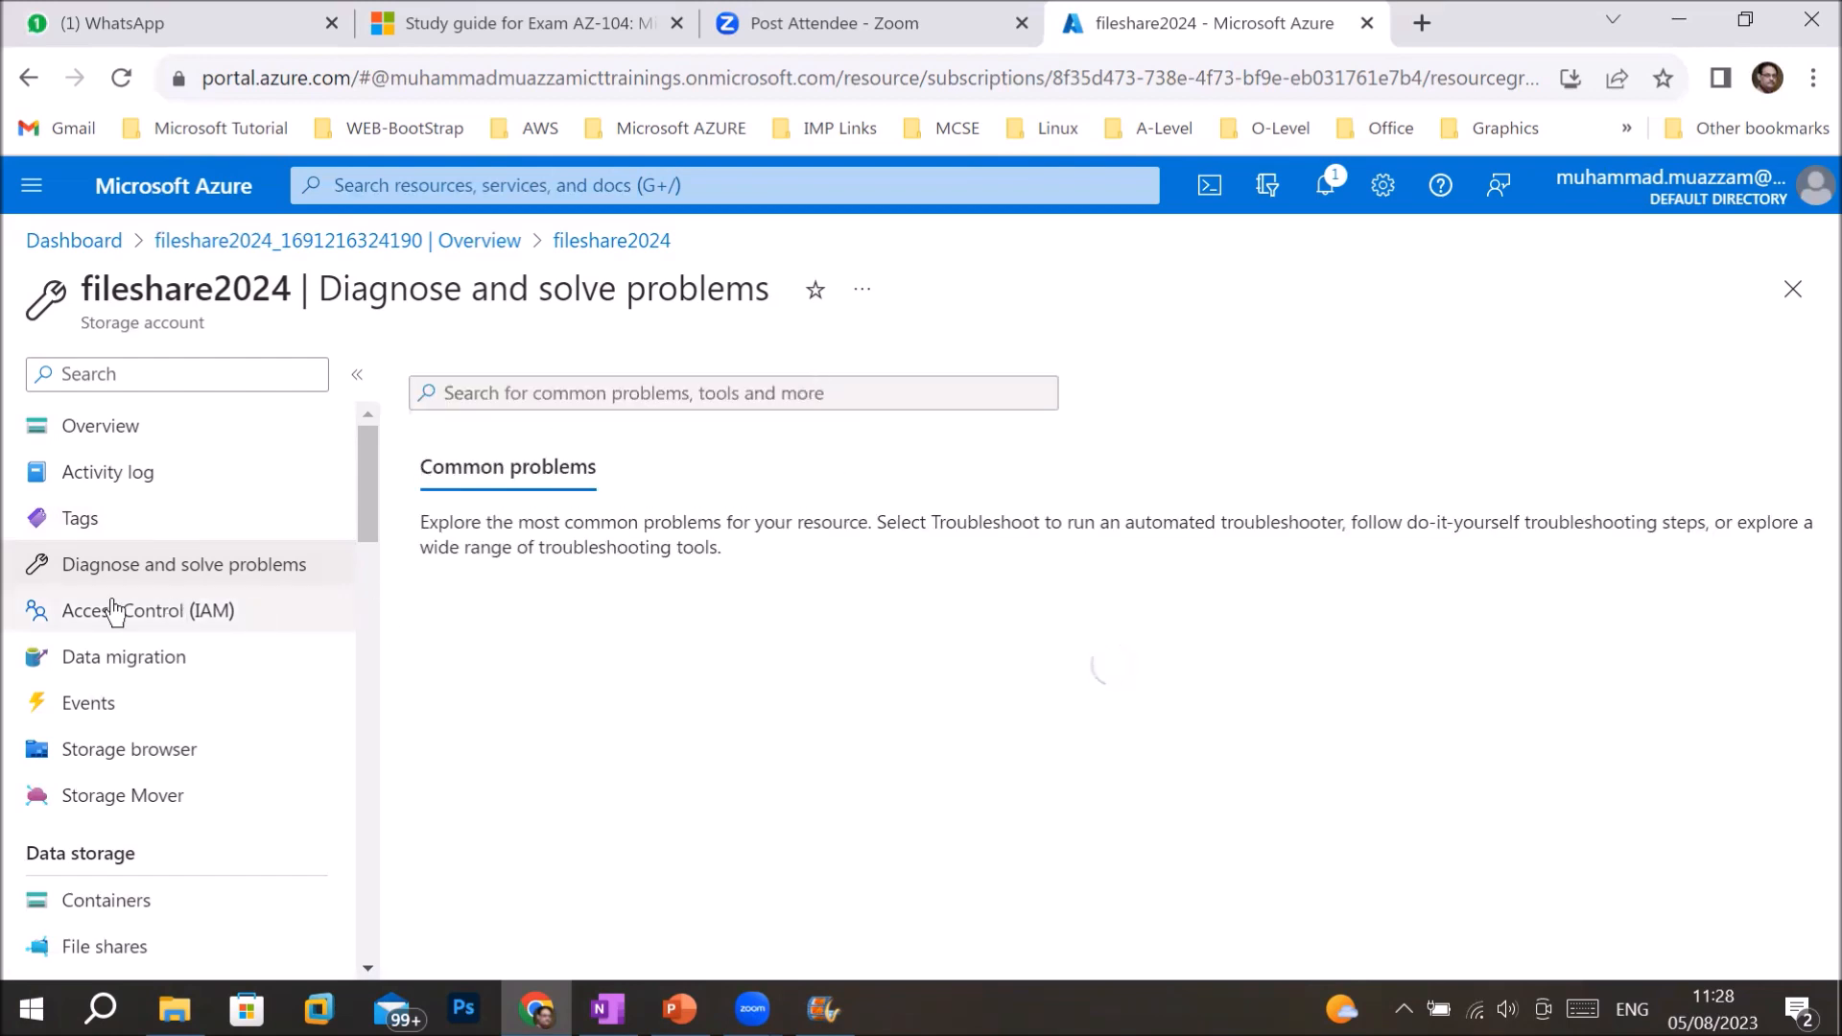
# - Open Access Control (IAM) and scroll down to the Grant access card
pyautogui.click(135, 625)
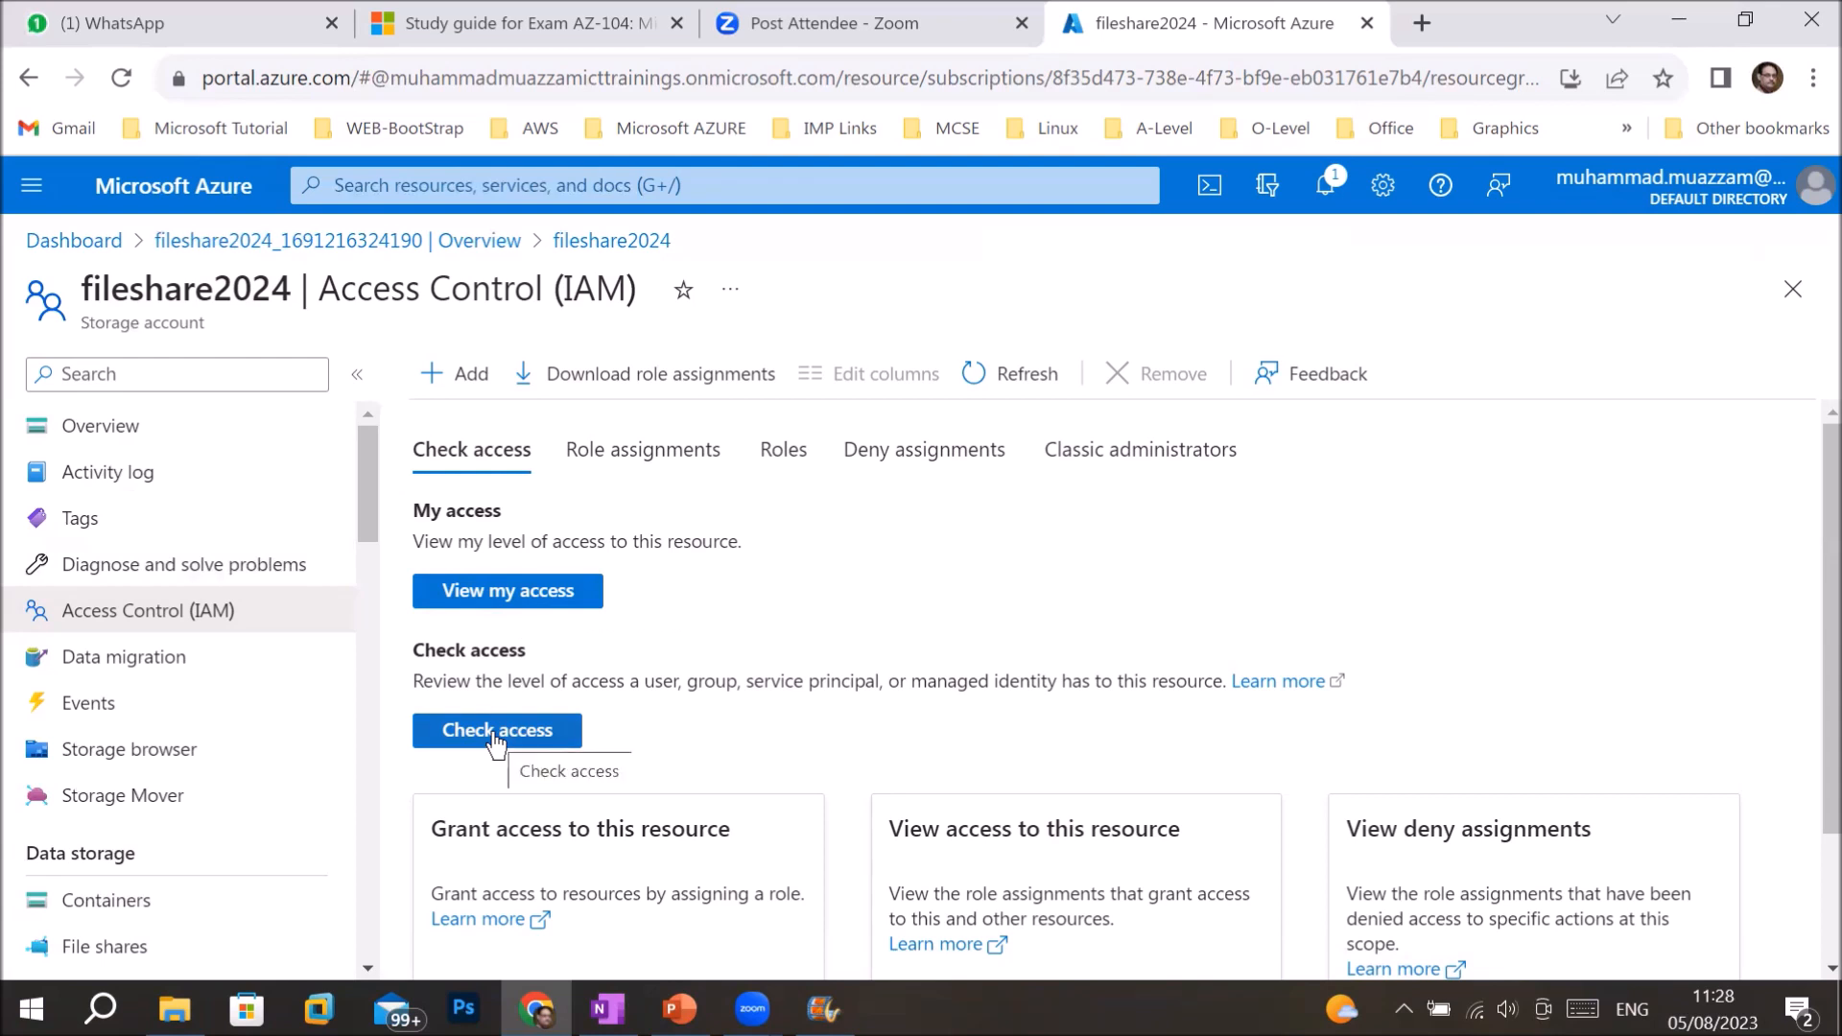
pyautogui.scroll(-2, 670, 760)
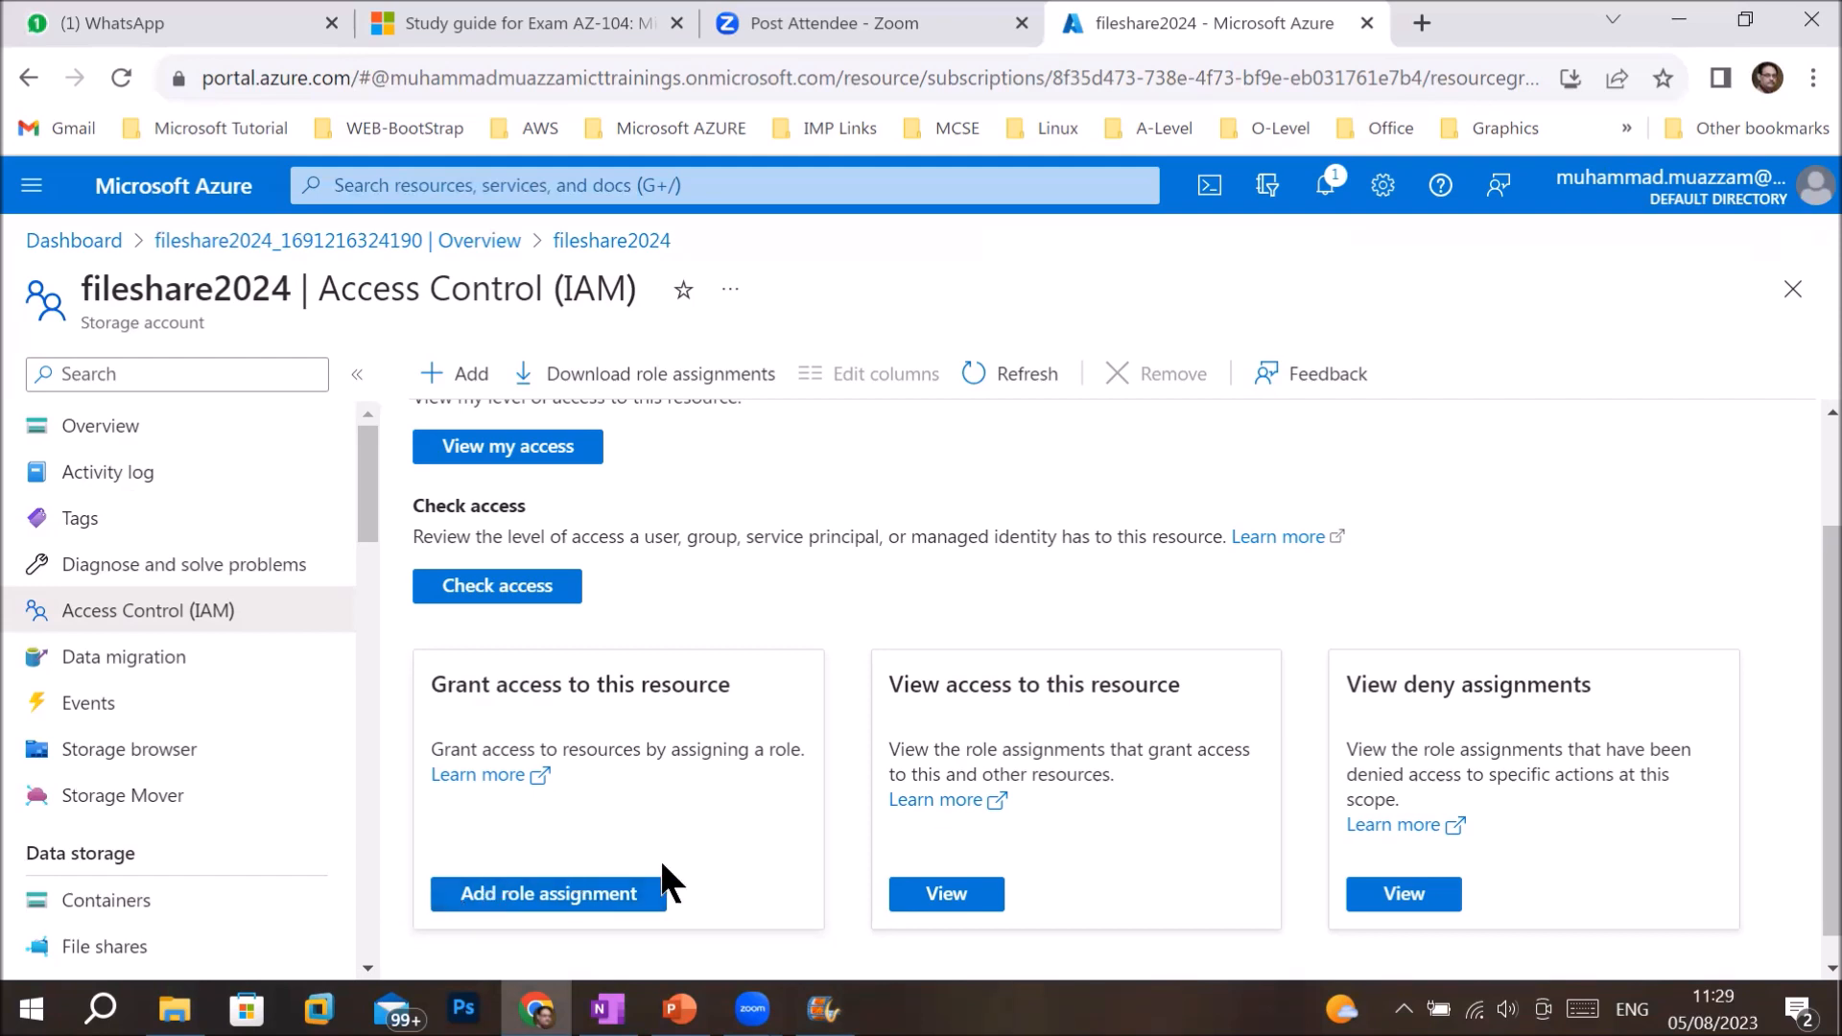
# - Start a role assignment, select the Reader job function role, and continue to Members
pyautogui.click(497, 897)
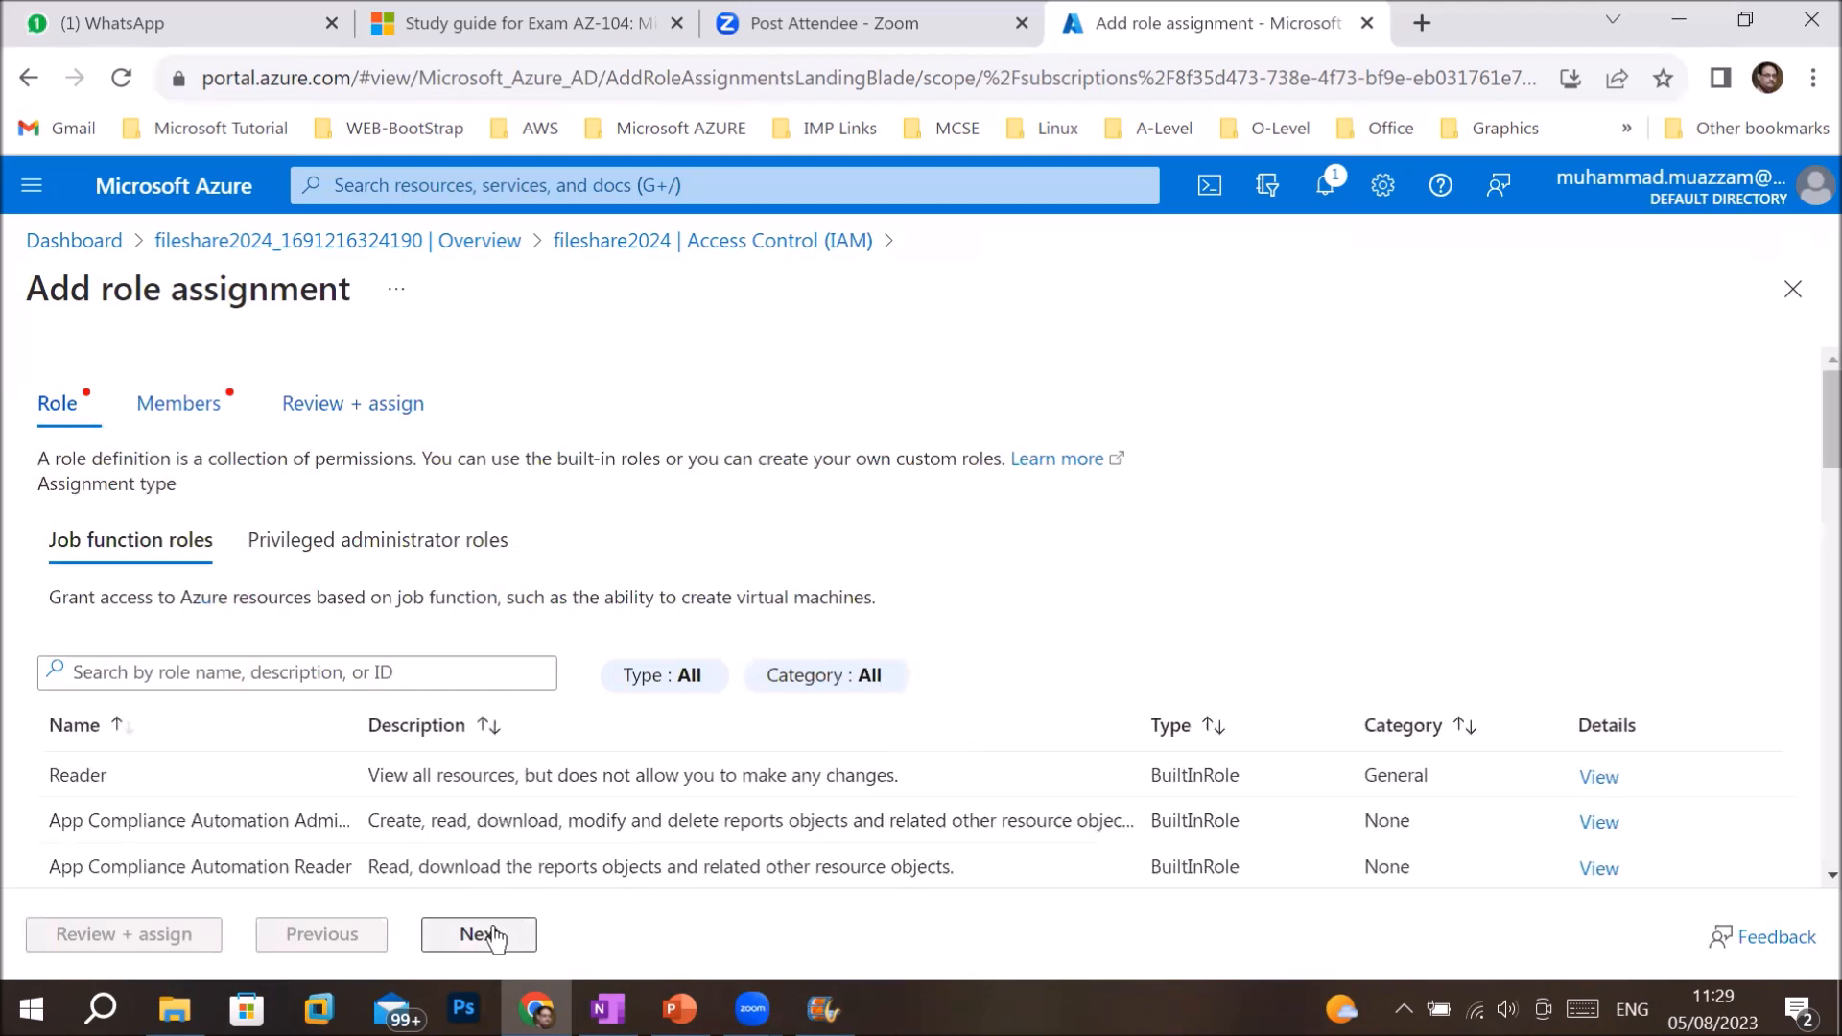
pyautogui.moveTo(53, 767); pyautogui.dragTo(106, 776)
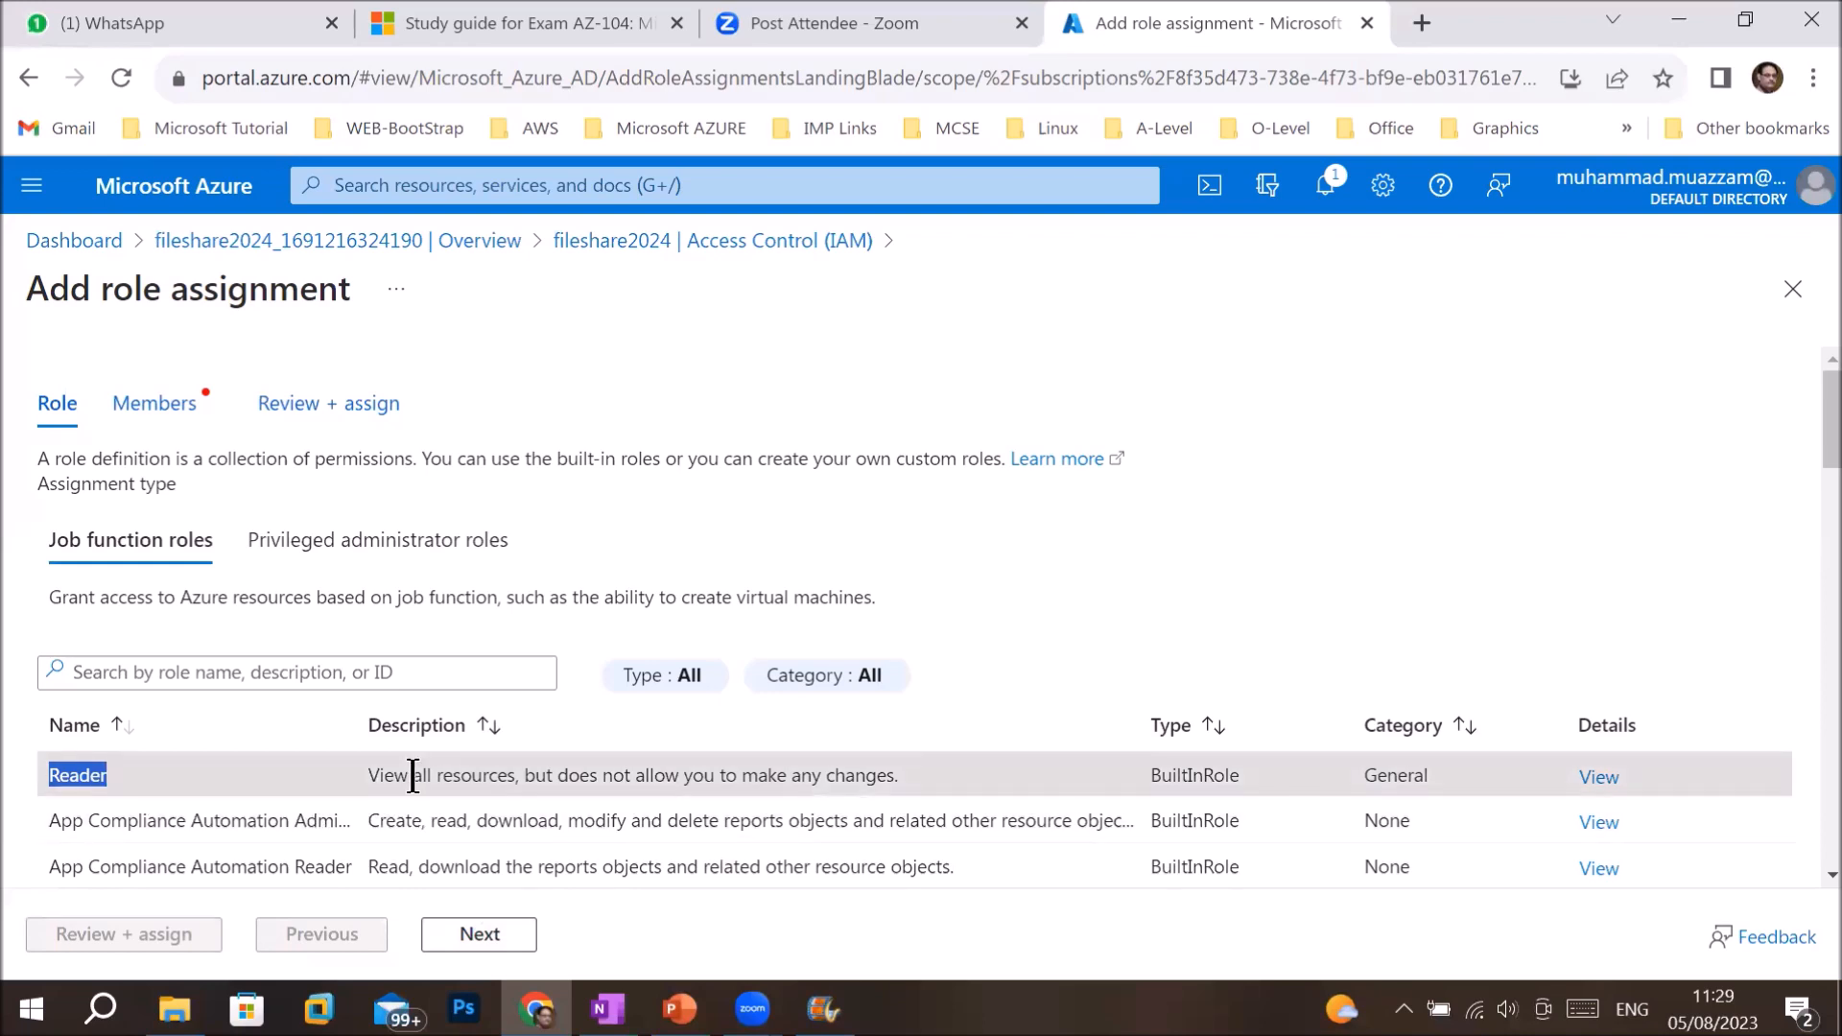
pyautogui.moveTo(395, 776); pyautogui.dragTo(876, 782)
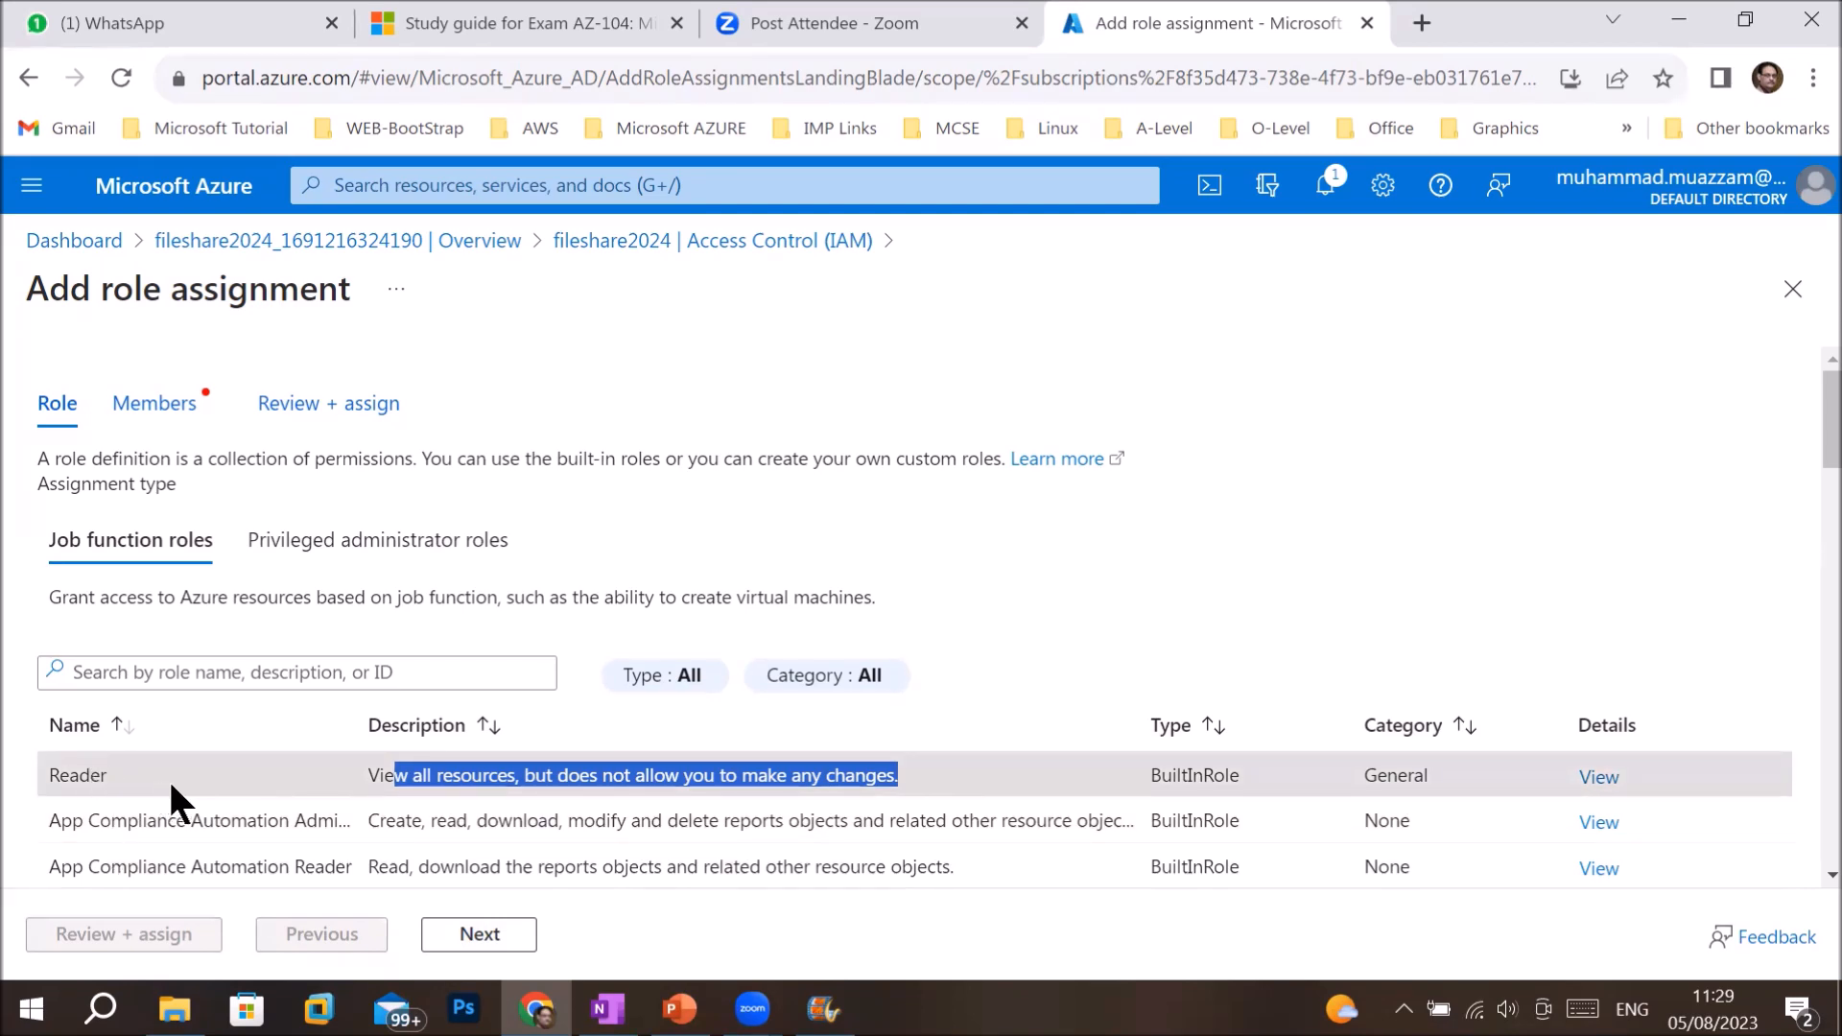
pyautogui.scroll(-4, 169, 779)
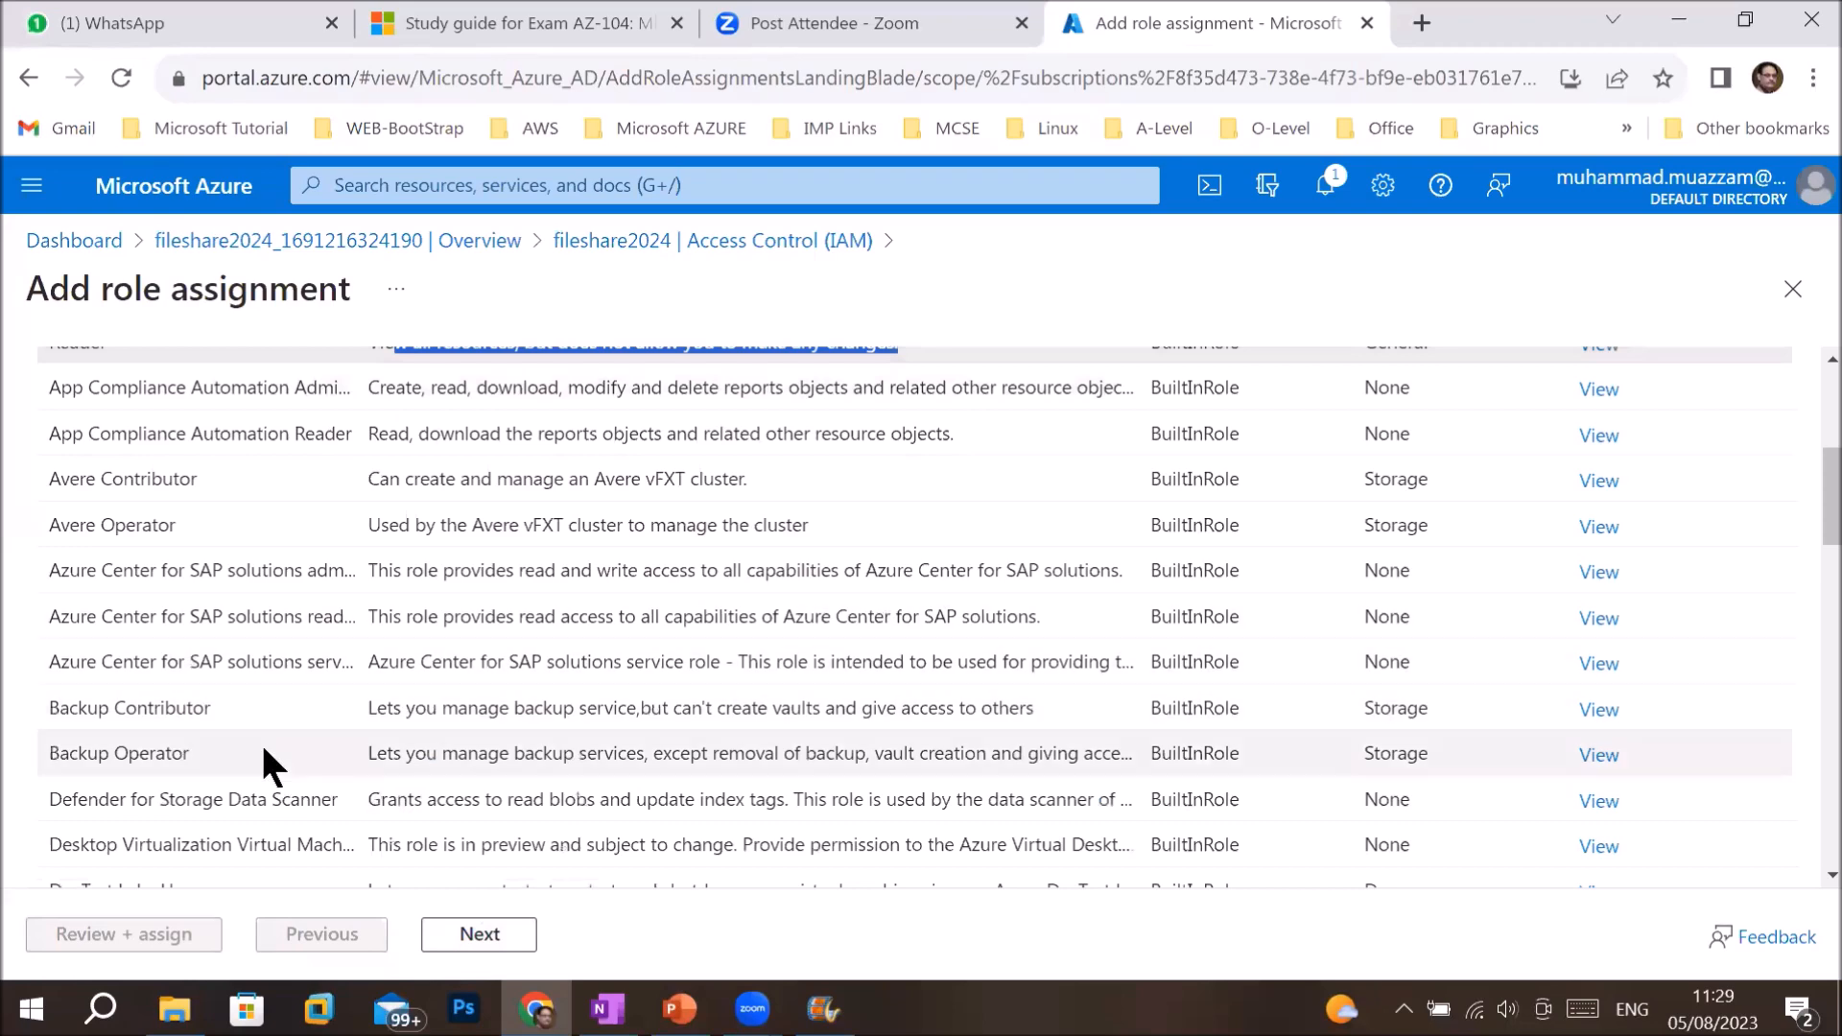
pyautogui.scroll(-8, 264, 749)
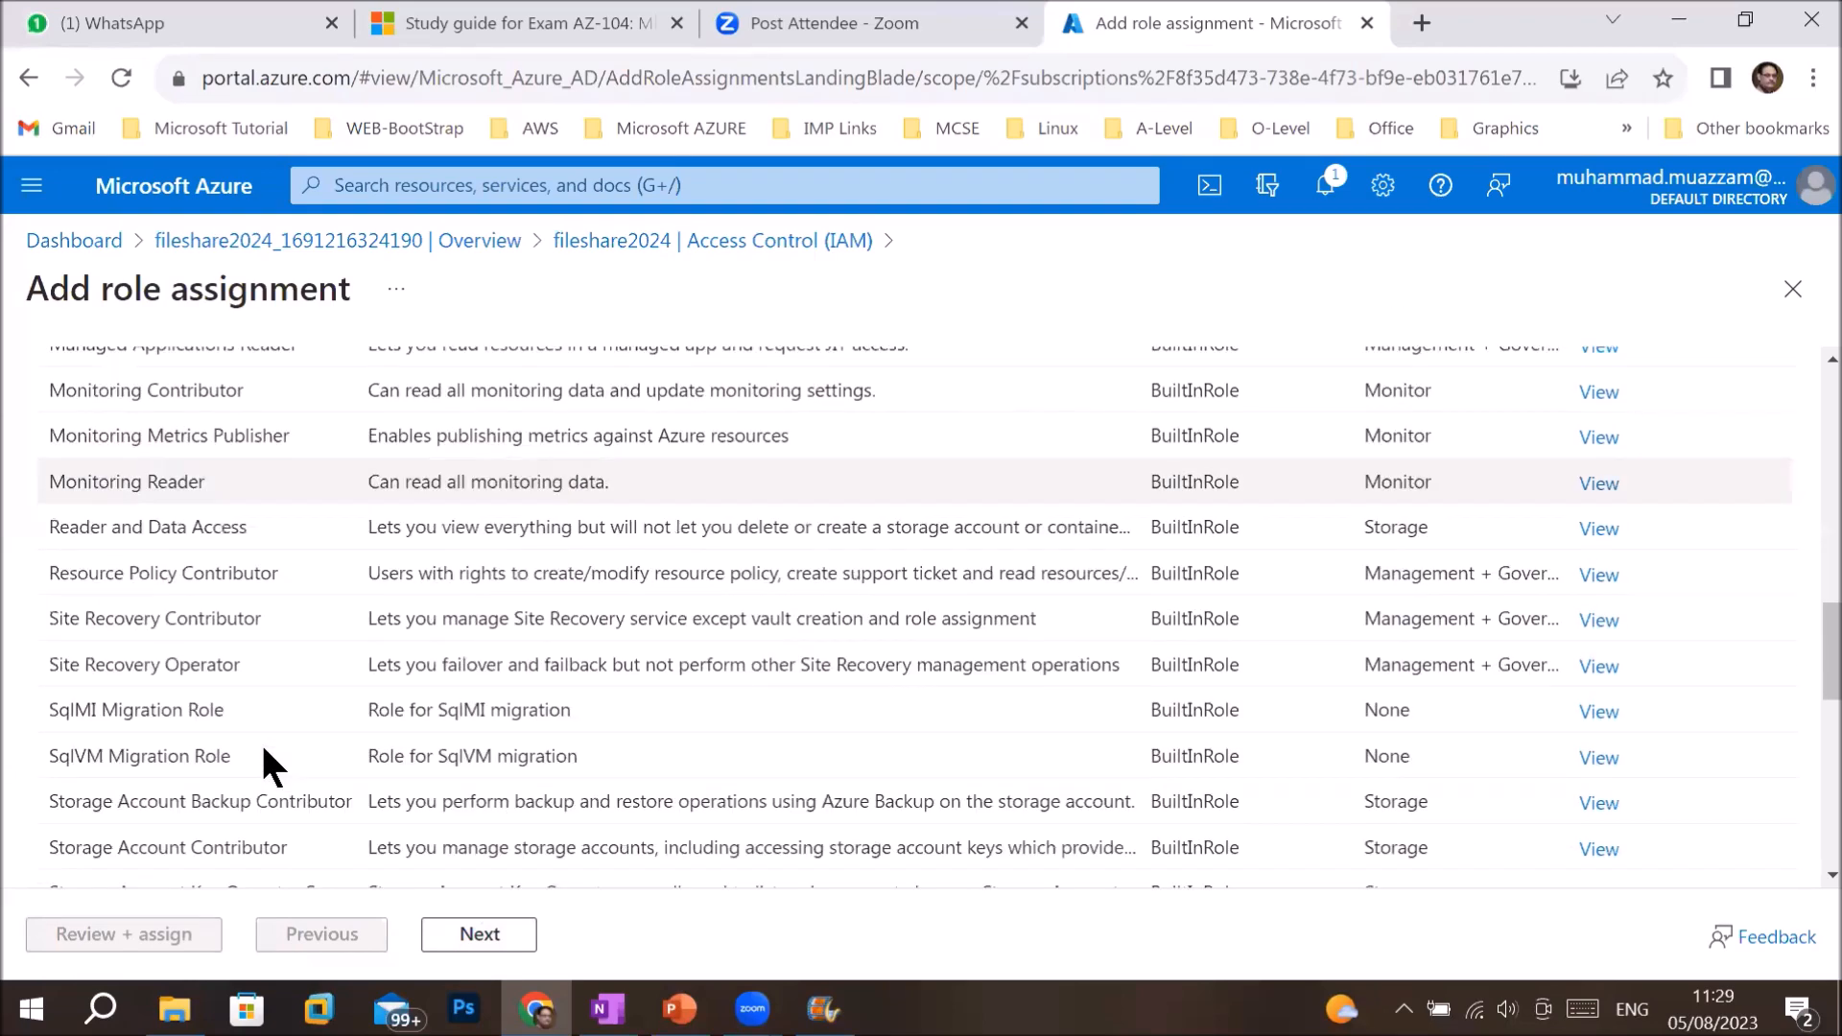
pyautogui.scroll(-8, 264, 750)
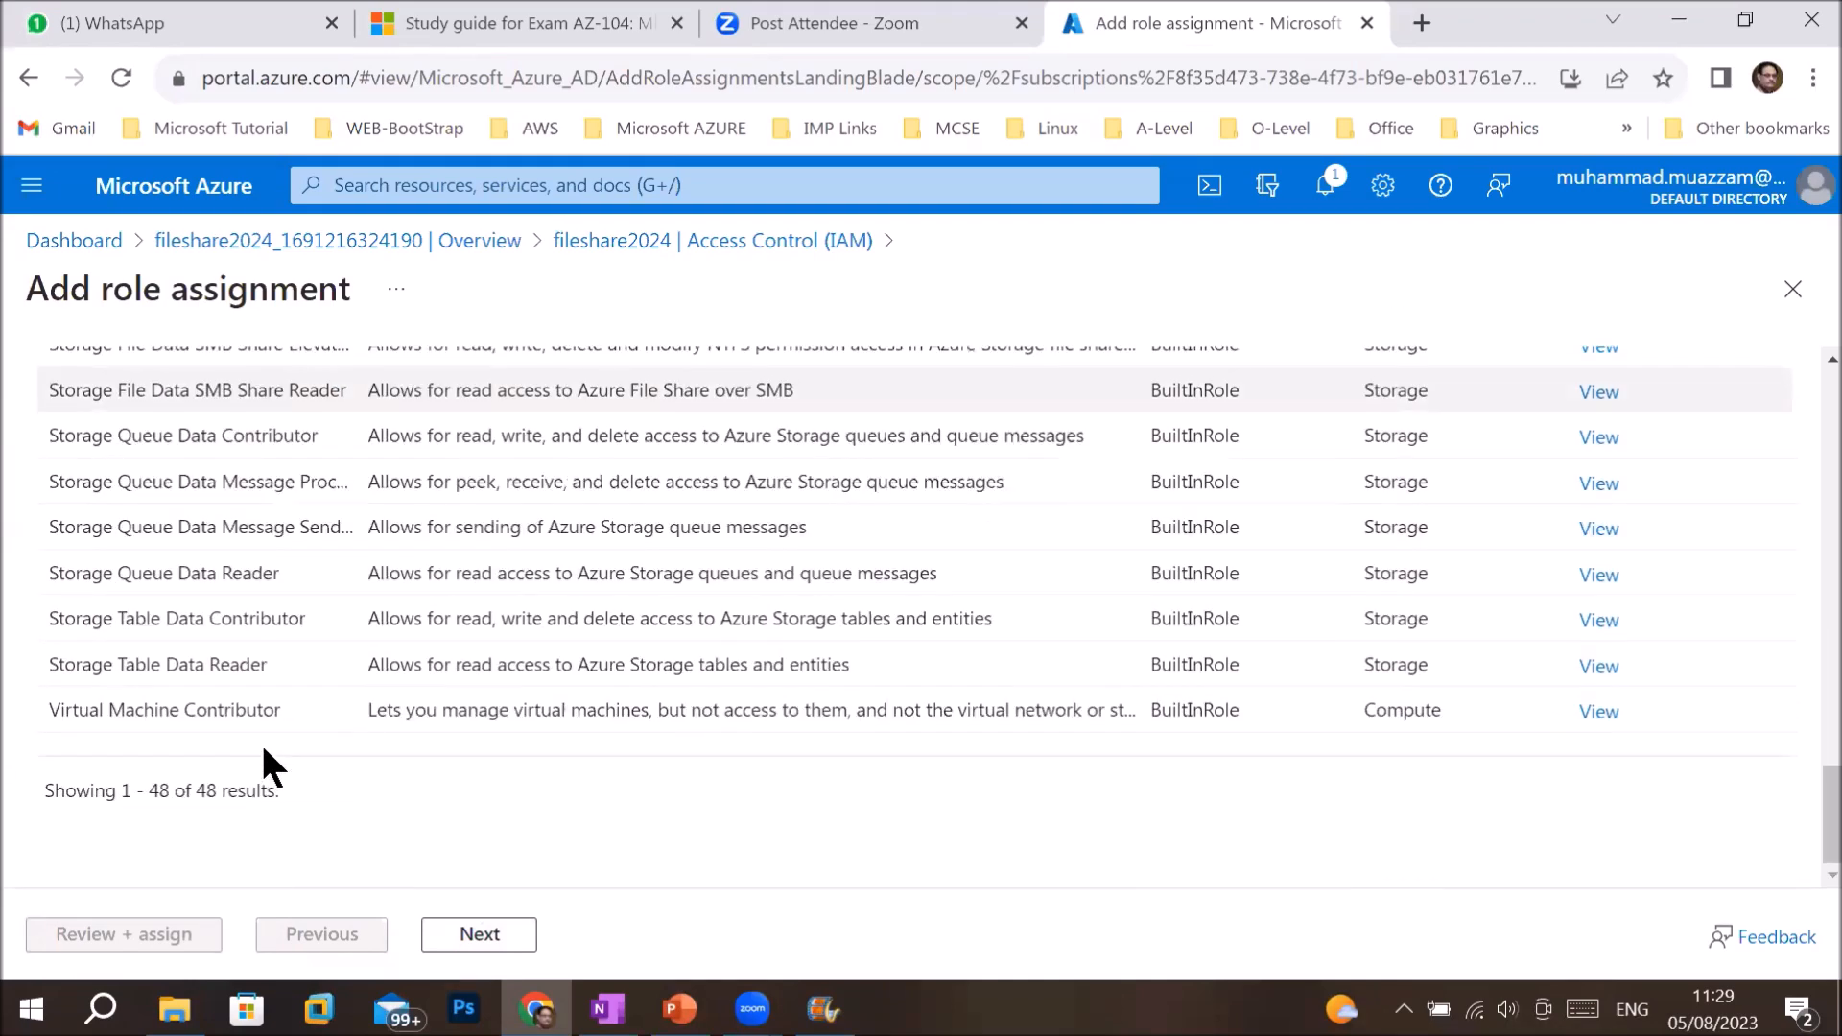
pyautogui.scroll(20, 261, 741)
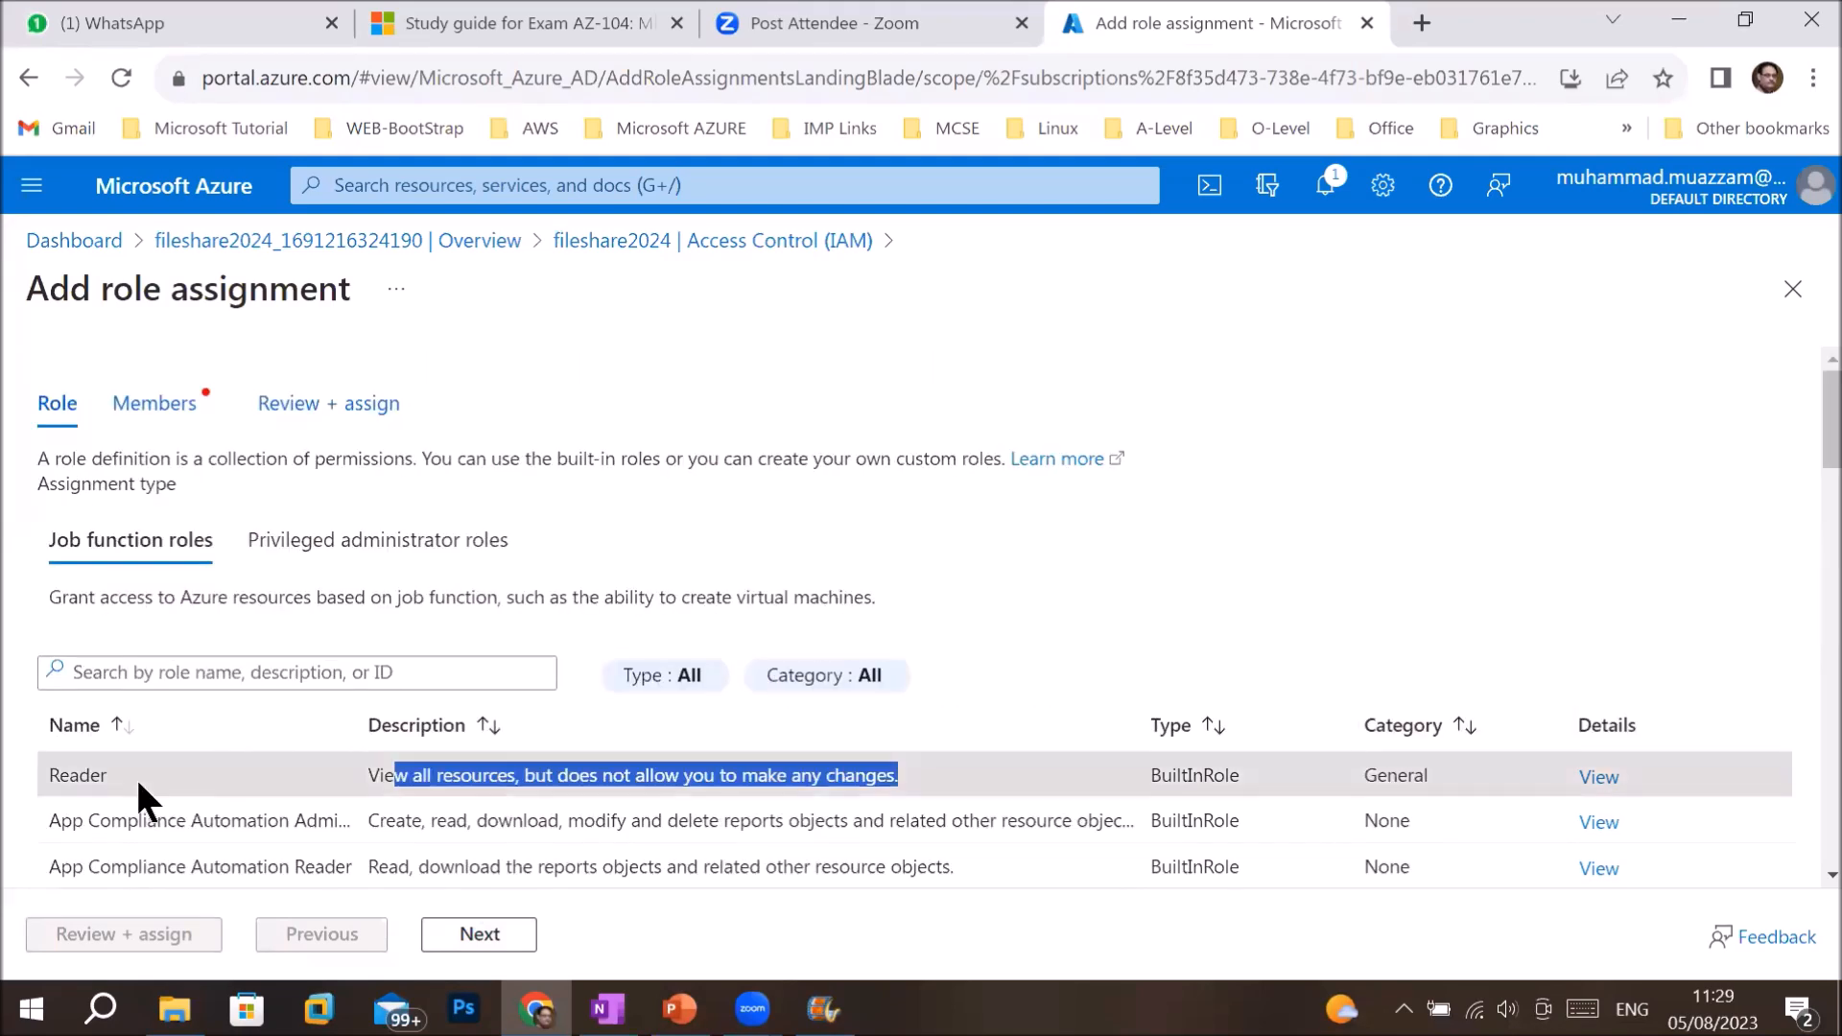
pyautogui.click(139, 777)
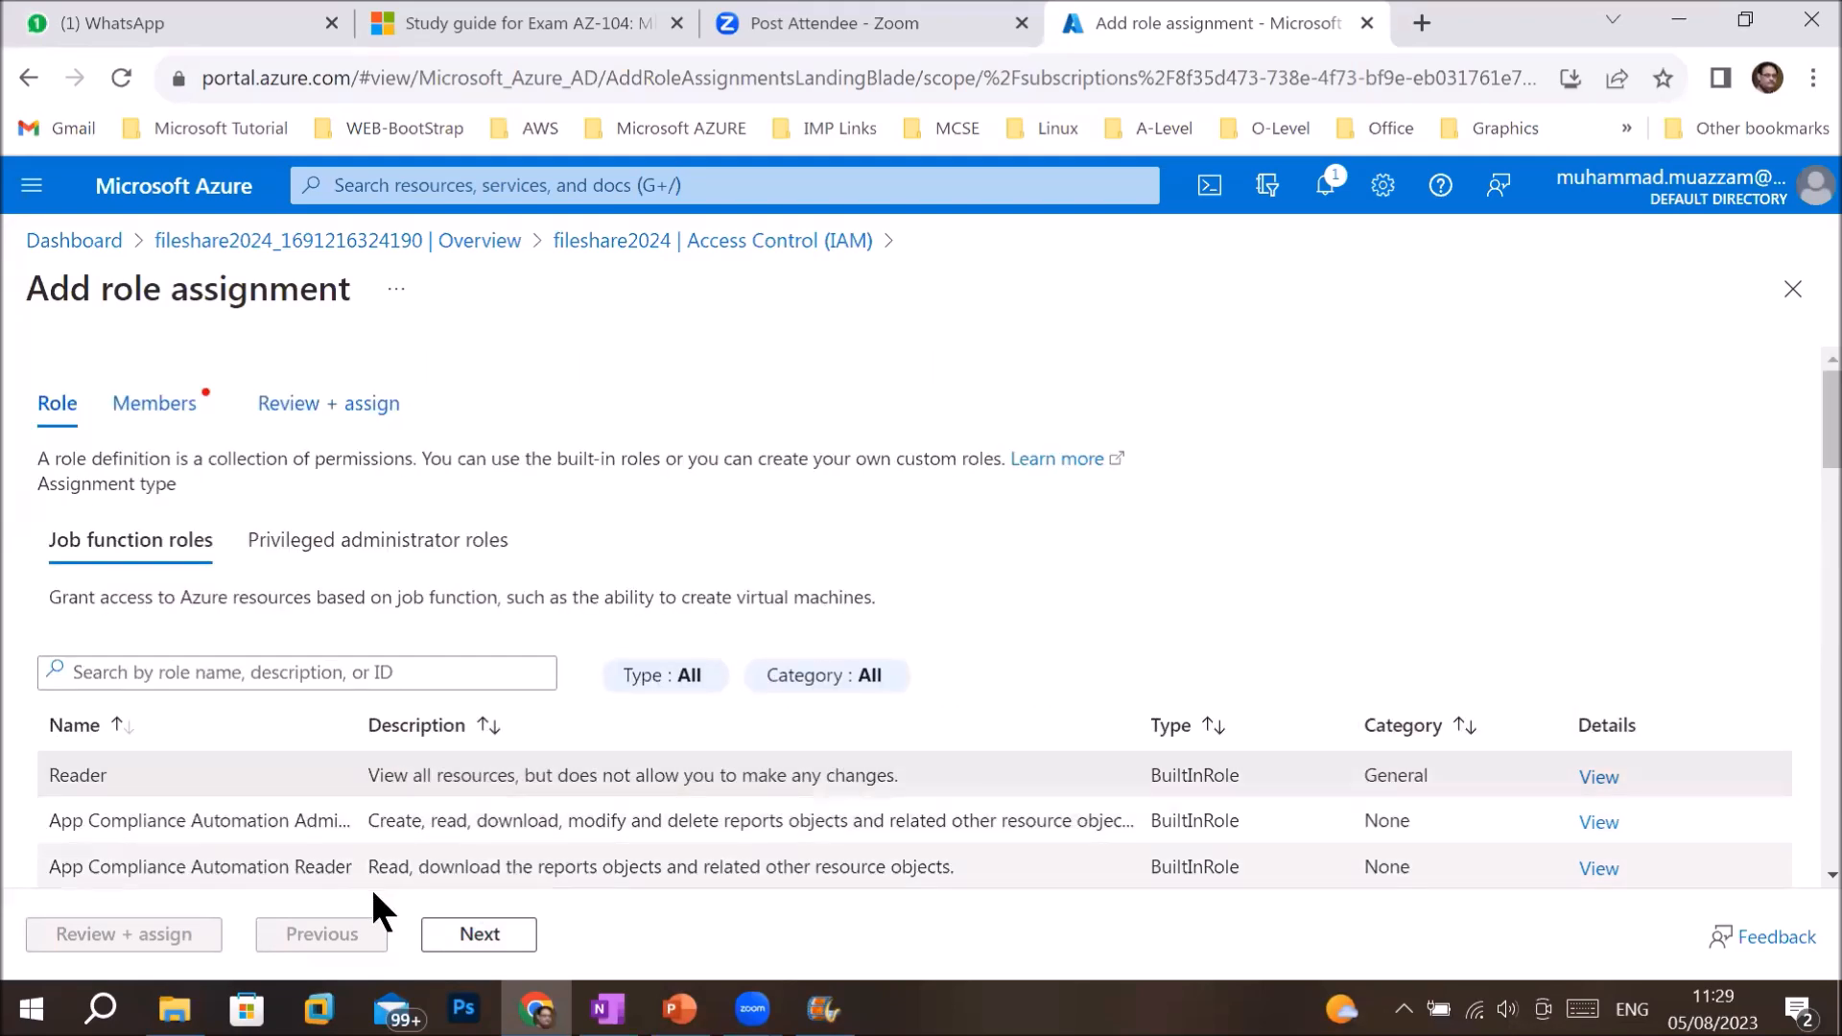
pyautogui.click(472, 935)
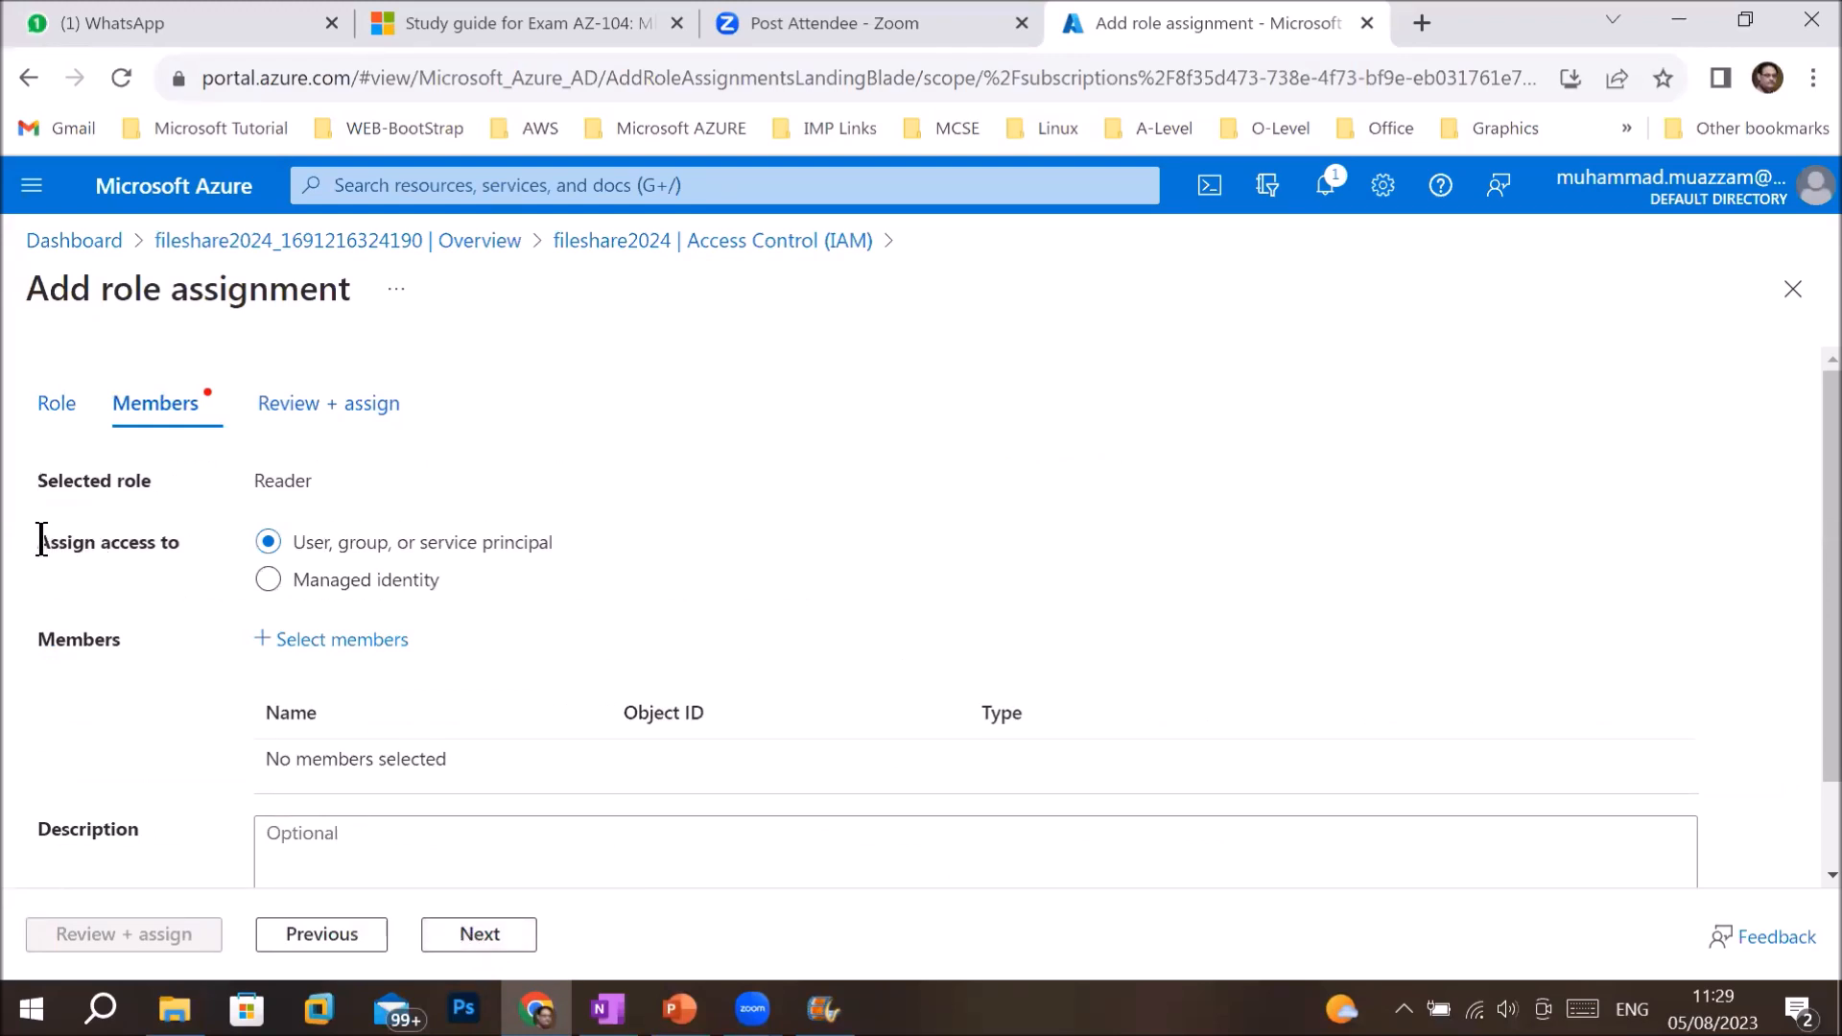
# - Search the directory for the IT support user, add them as member, and proceed to Review + assign
pyautogui.moveTo(40, 540); pyautogui.dragTo(154, 541)
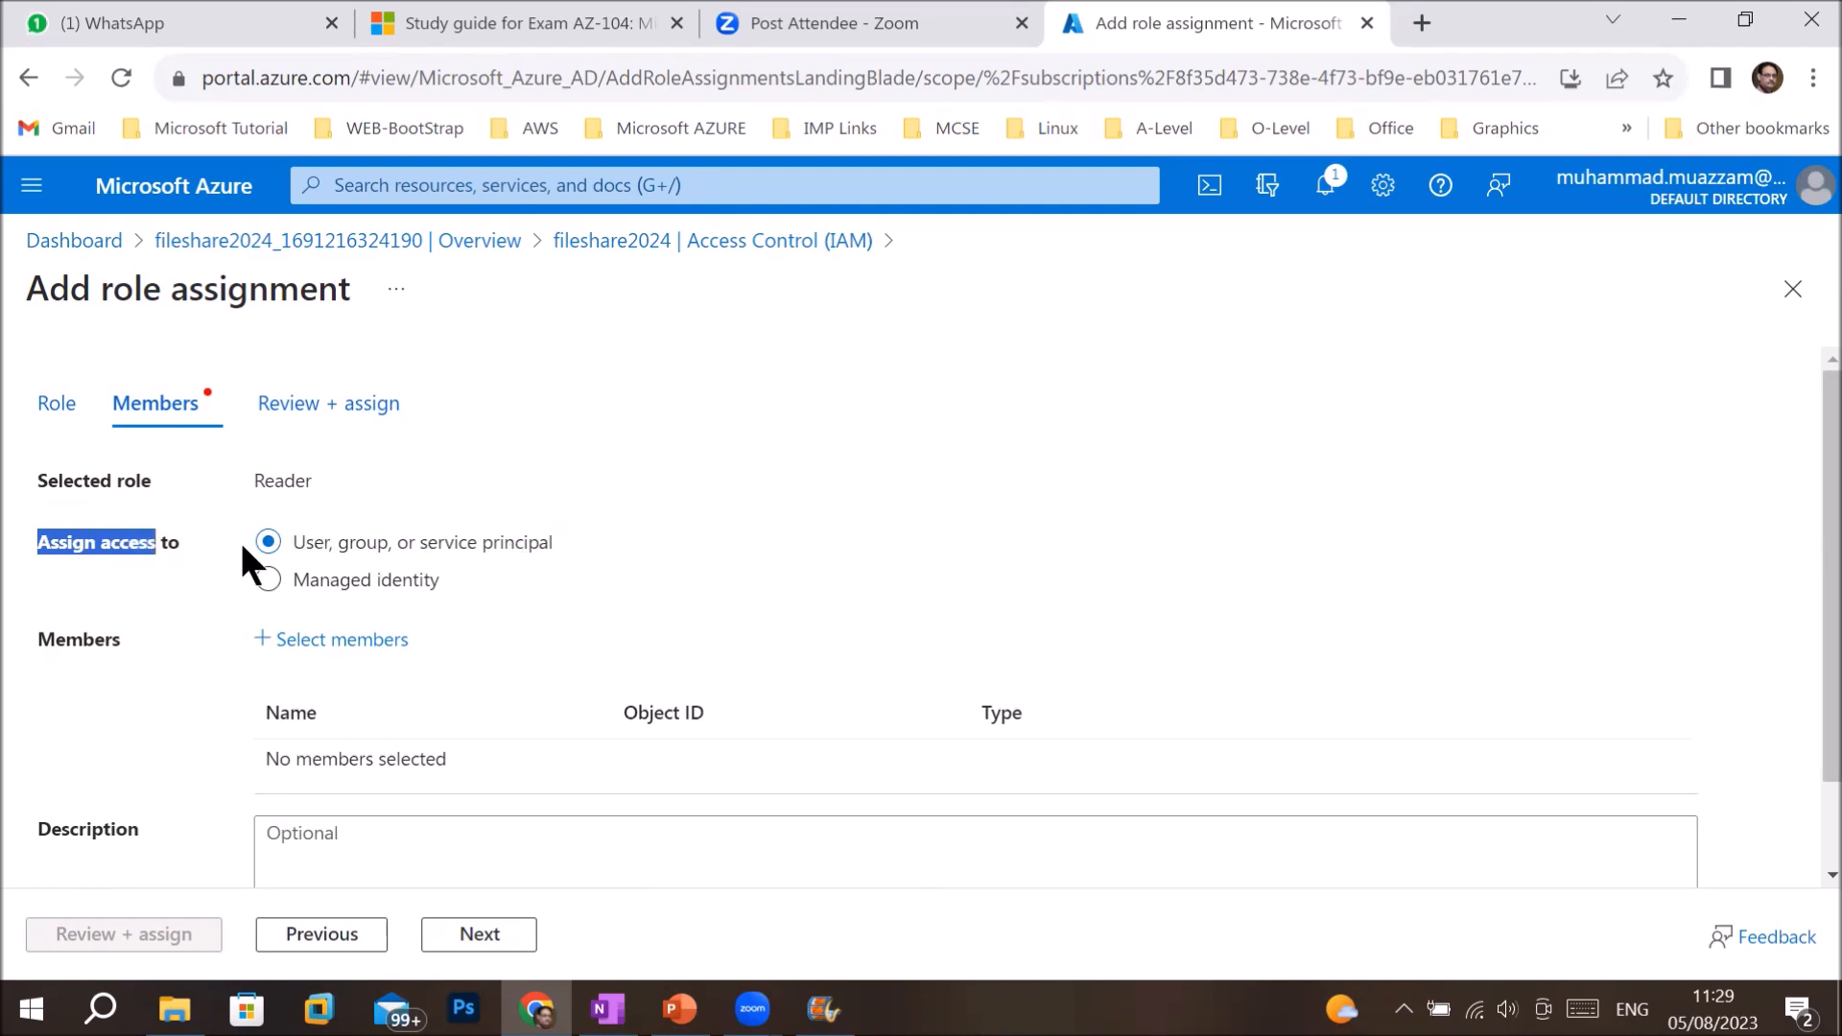
pyautogui.click(326, 641)
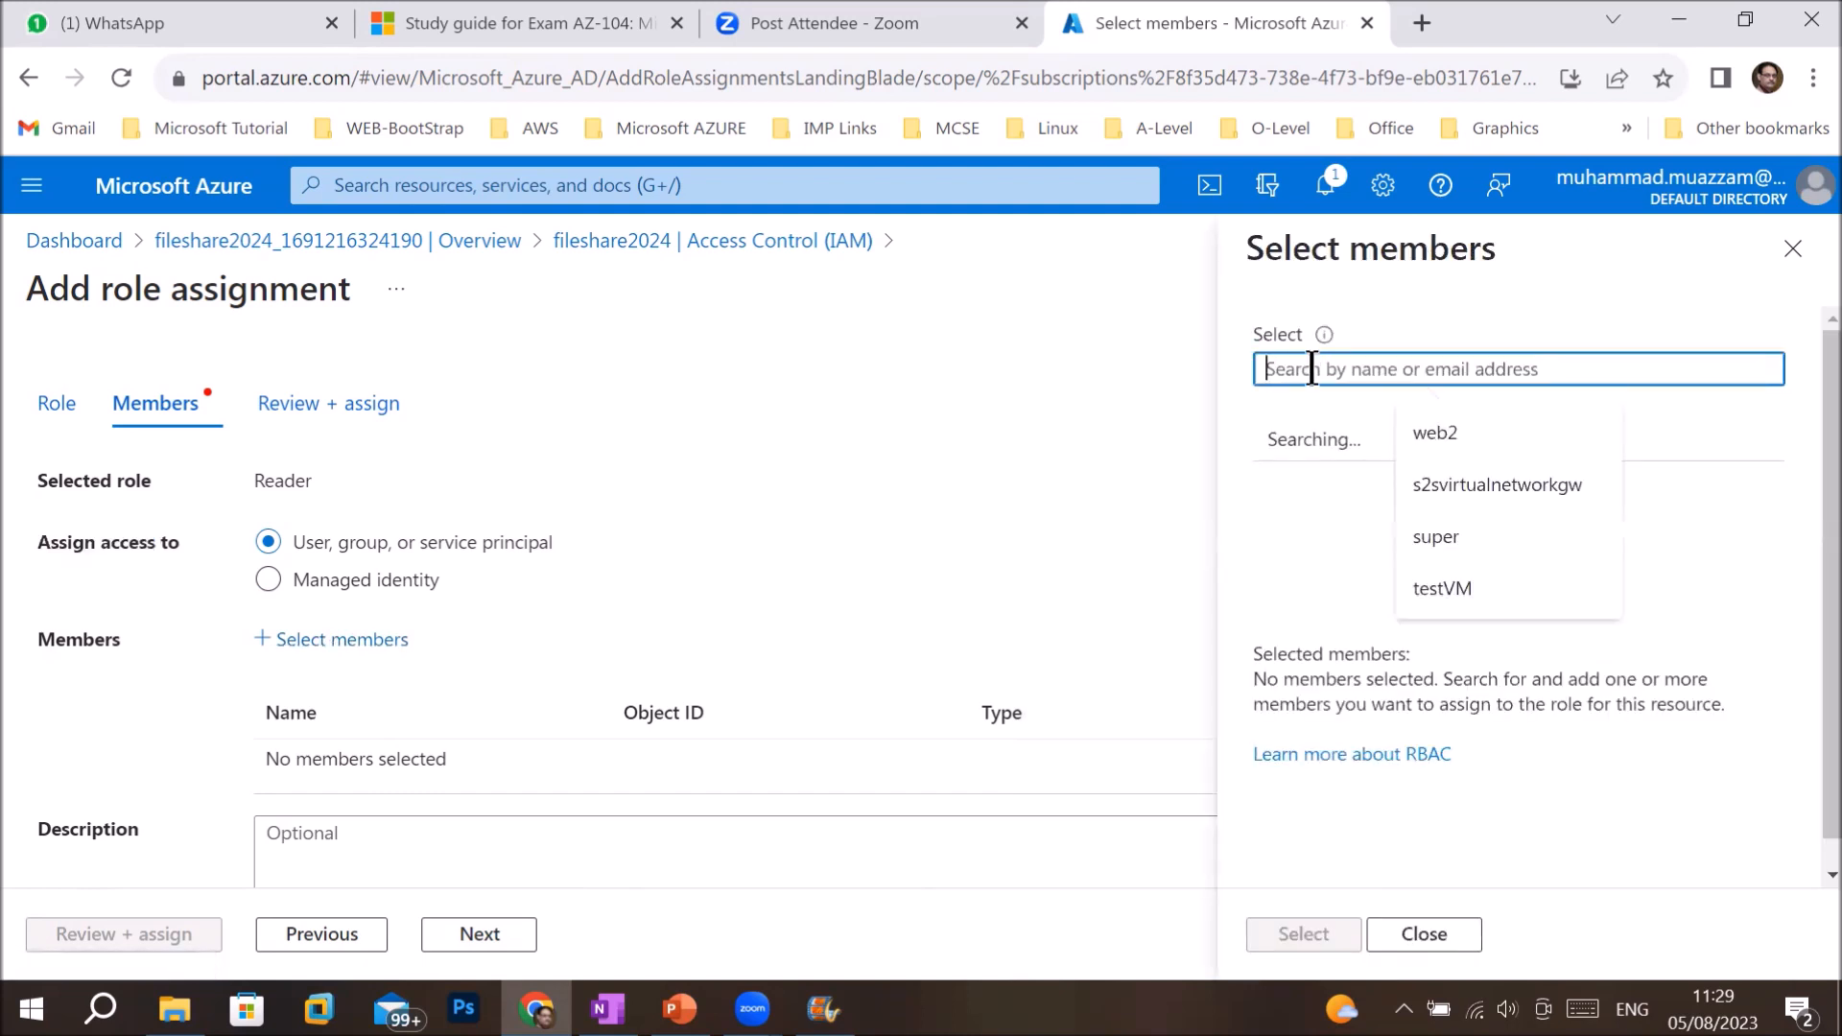
pyautogui.write('muz')
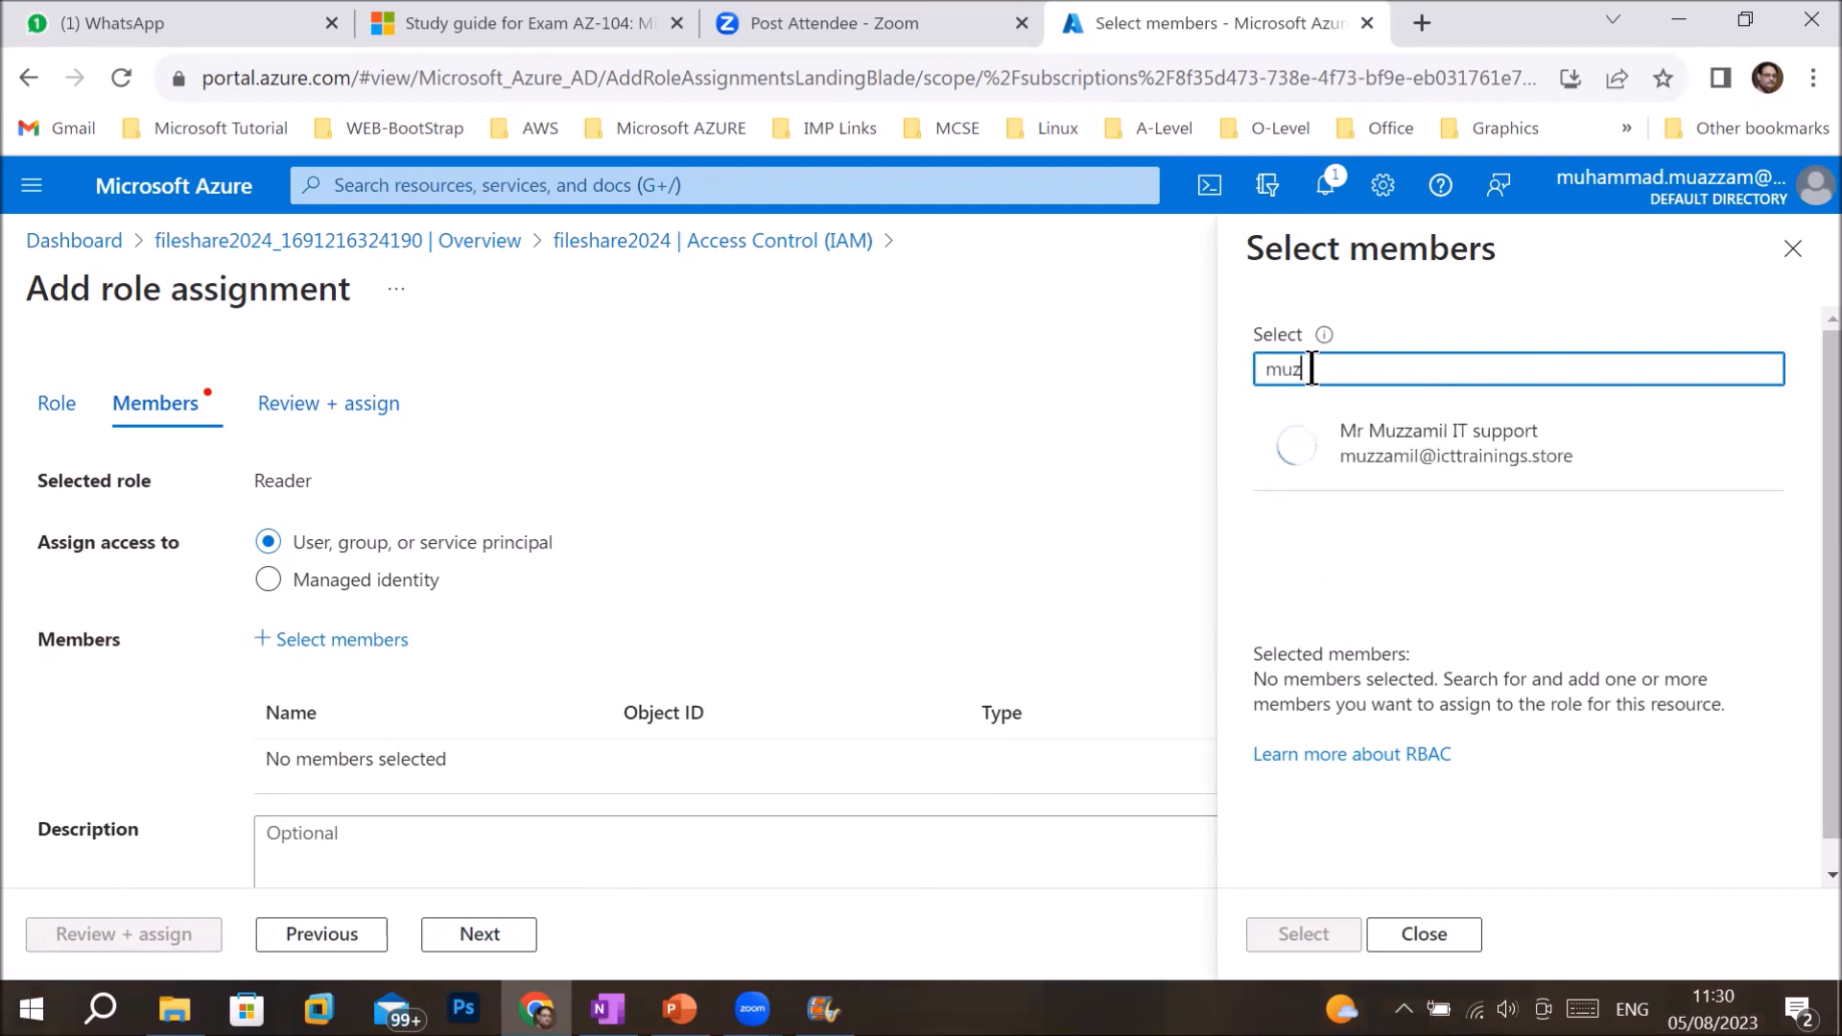
pyautogui.click(1446, 449)
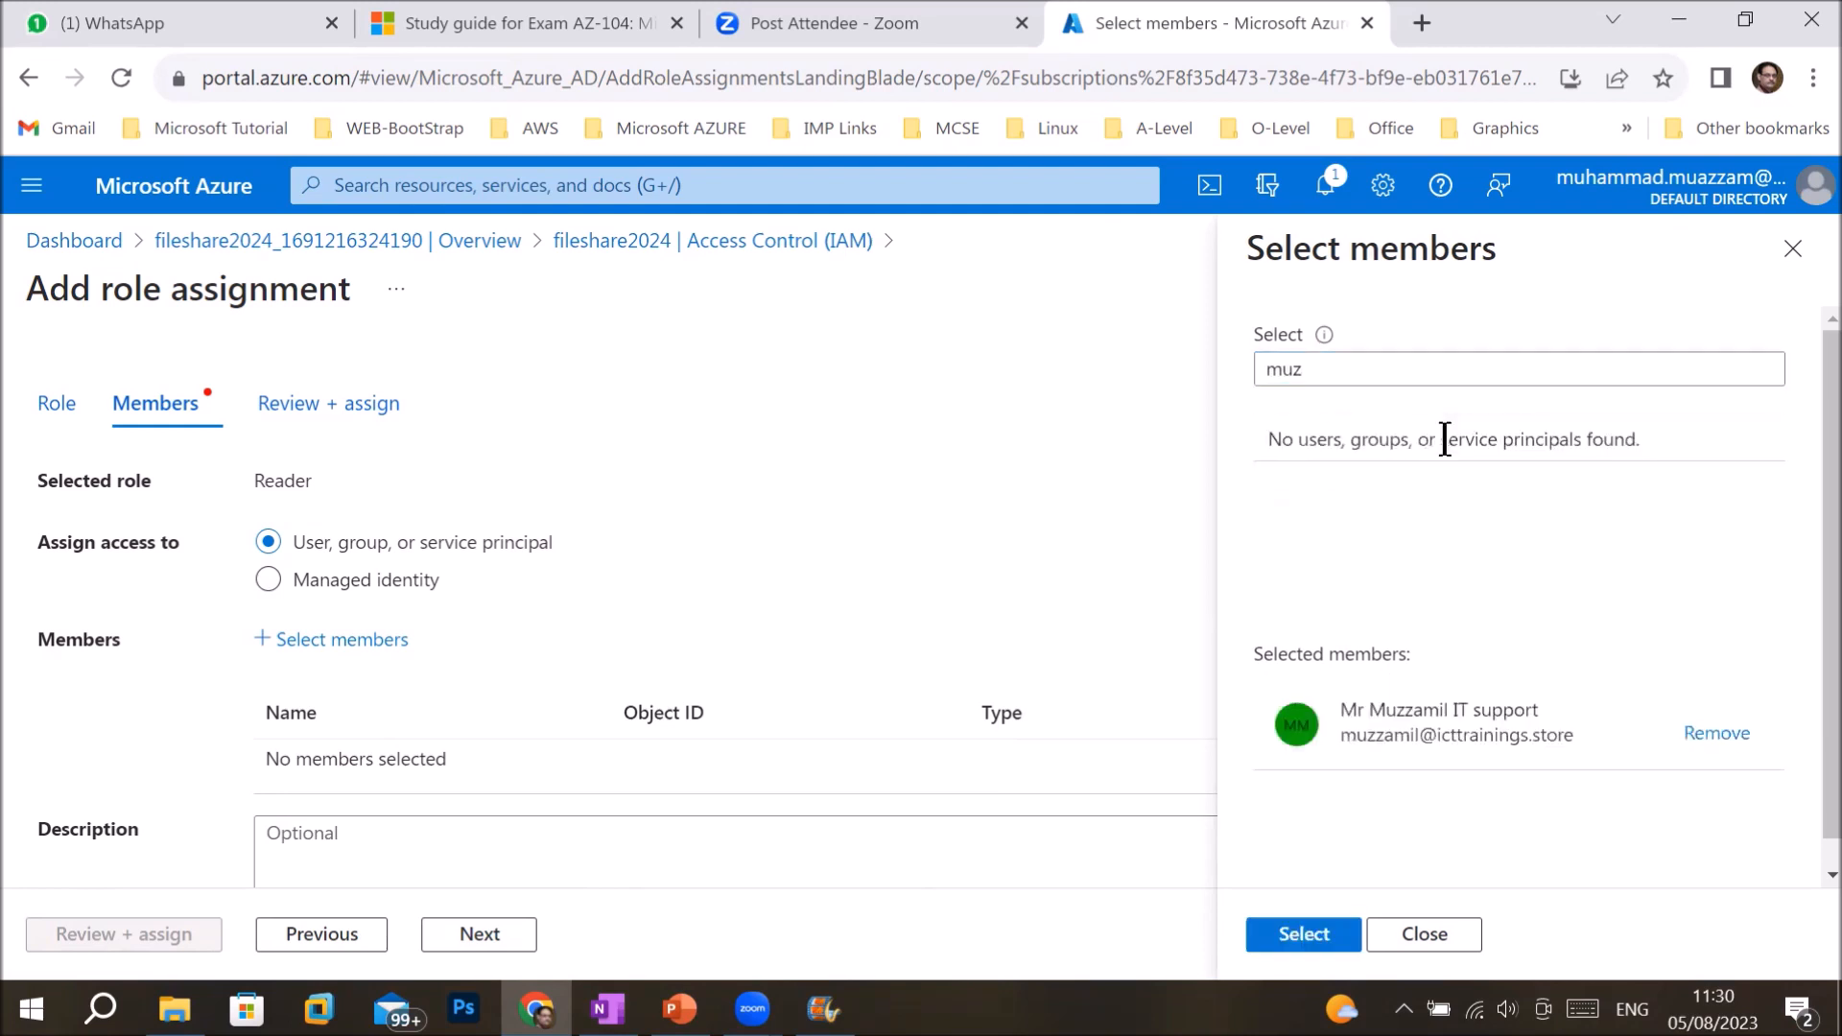
pyautogui.click(1287, 941)
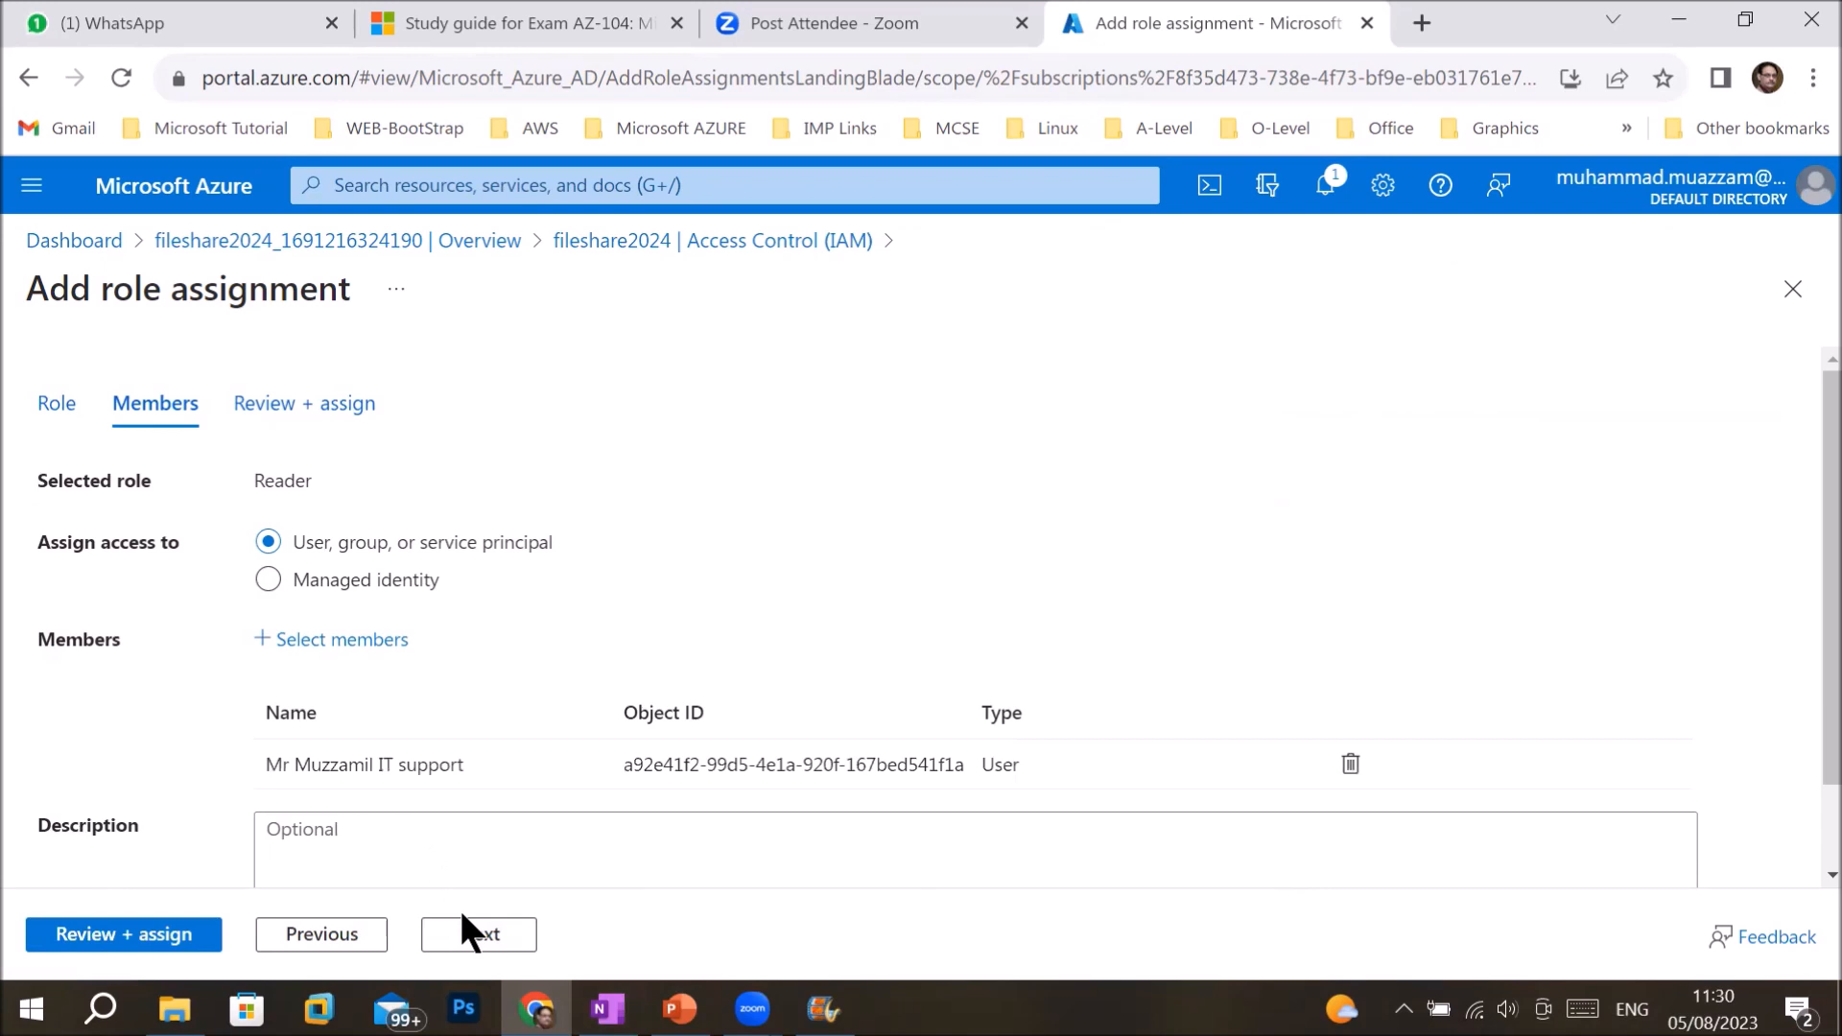
pyautogui.click(139, 953)
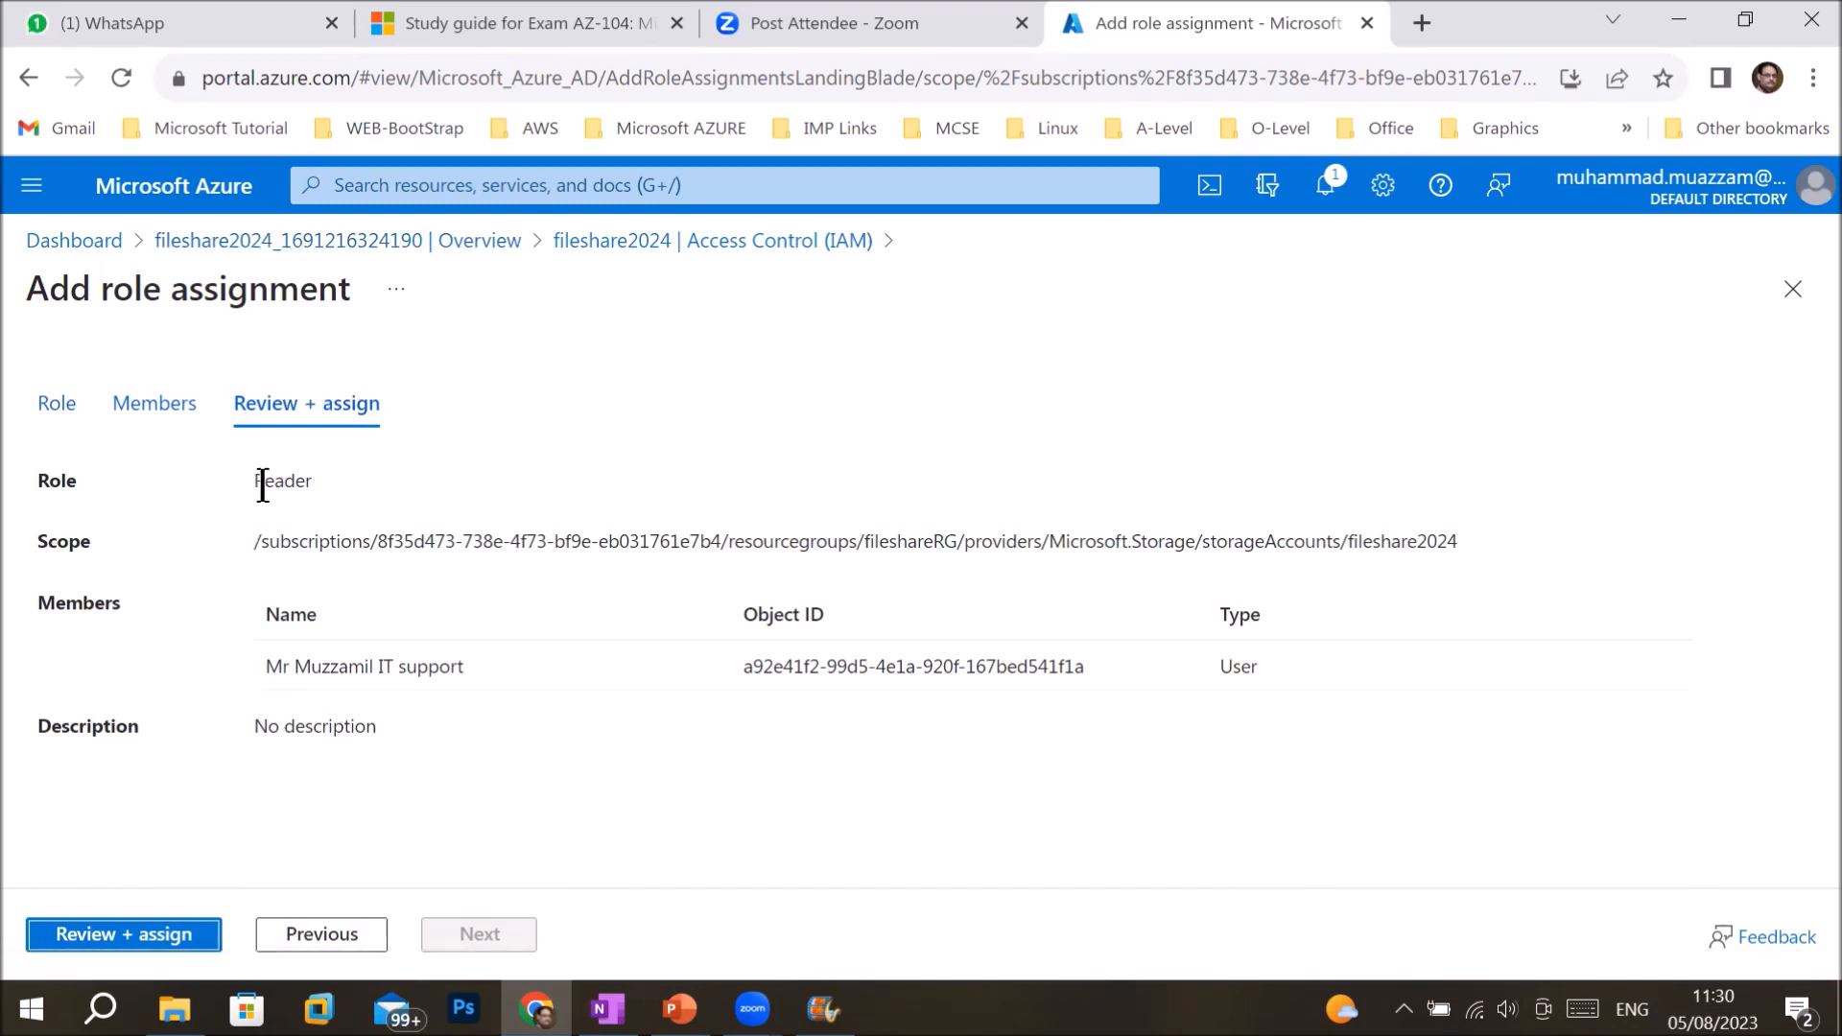
# - Verify the Reader role, fileshare2024 scope and IT support member, then submit the assignment
pyautogui.moveTo(257, 483); pyautogui.dragTo(308, 484)
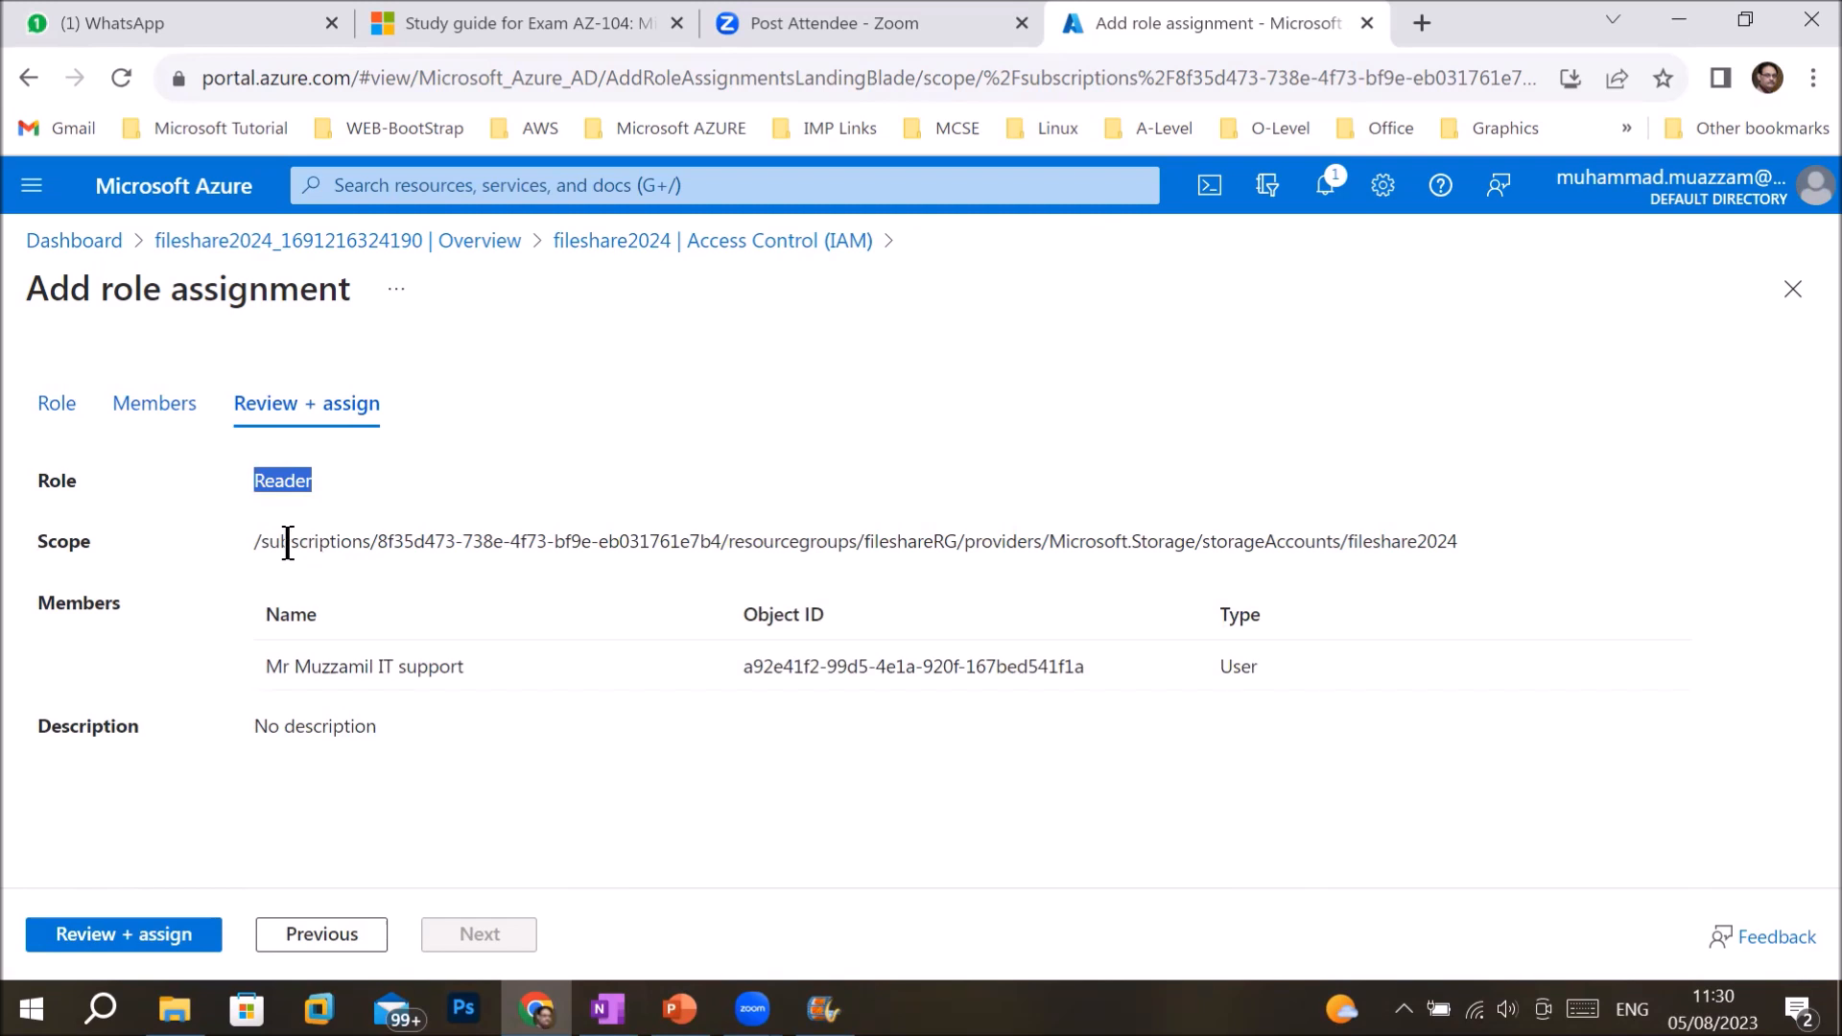
pyautogui.moveTo(257, 541); pyautogui.dragTo(1388, 543)
pyautogui.moveTo(264, 669); pyautogui.dragTo(1245, 675)
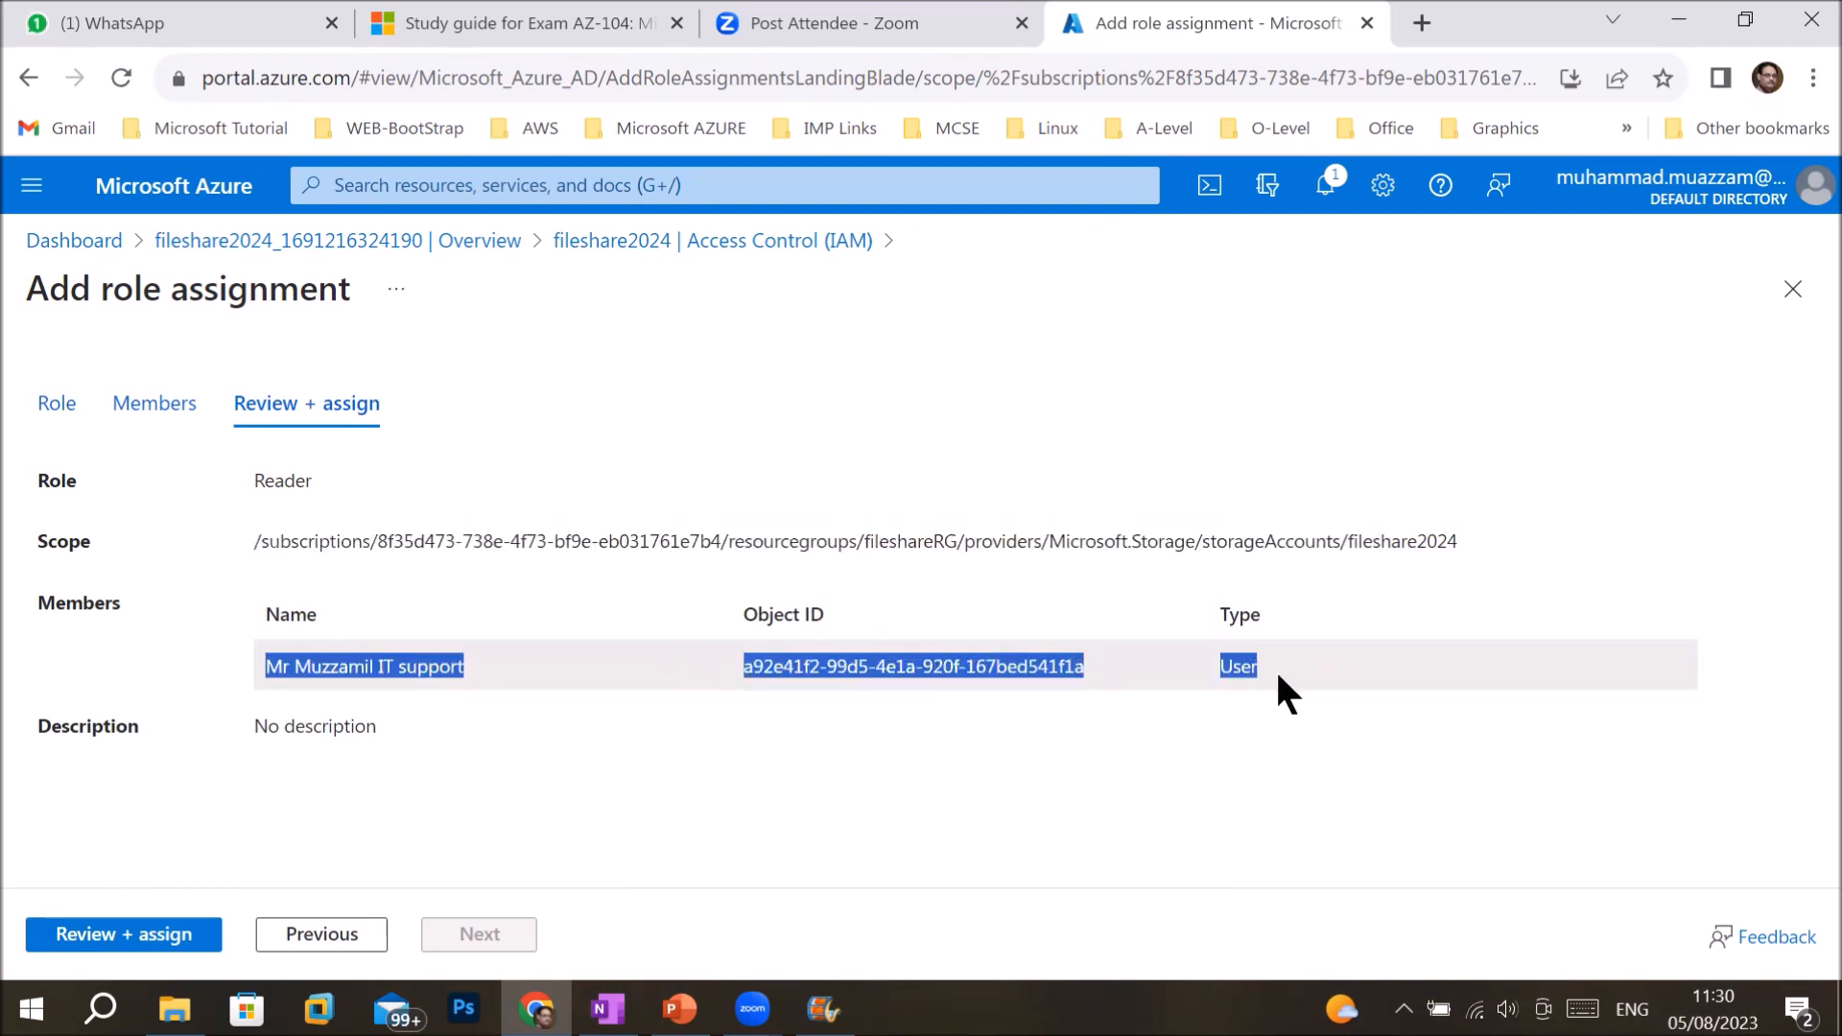
pyautogui.click(102, 940)
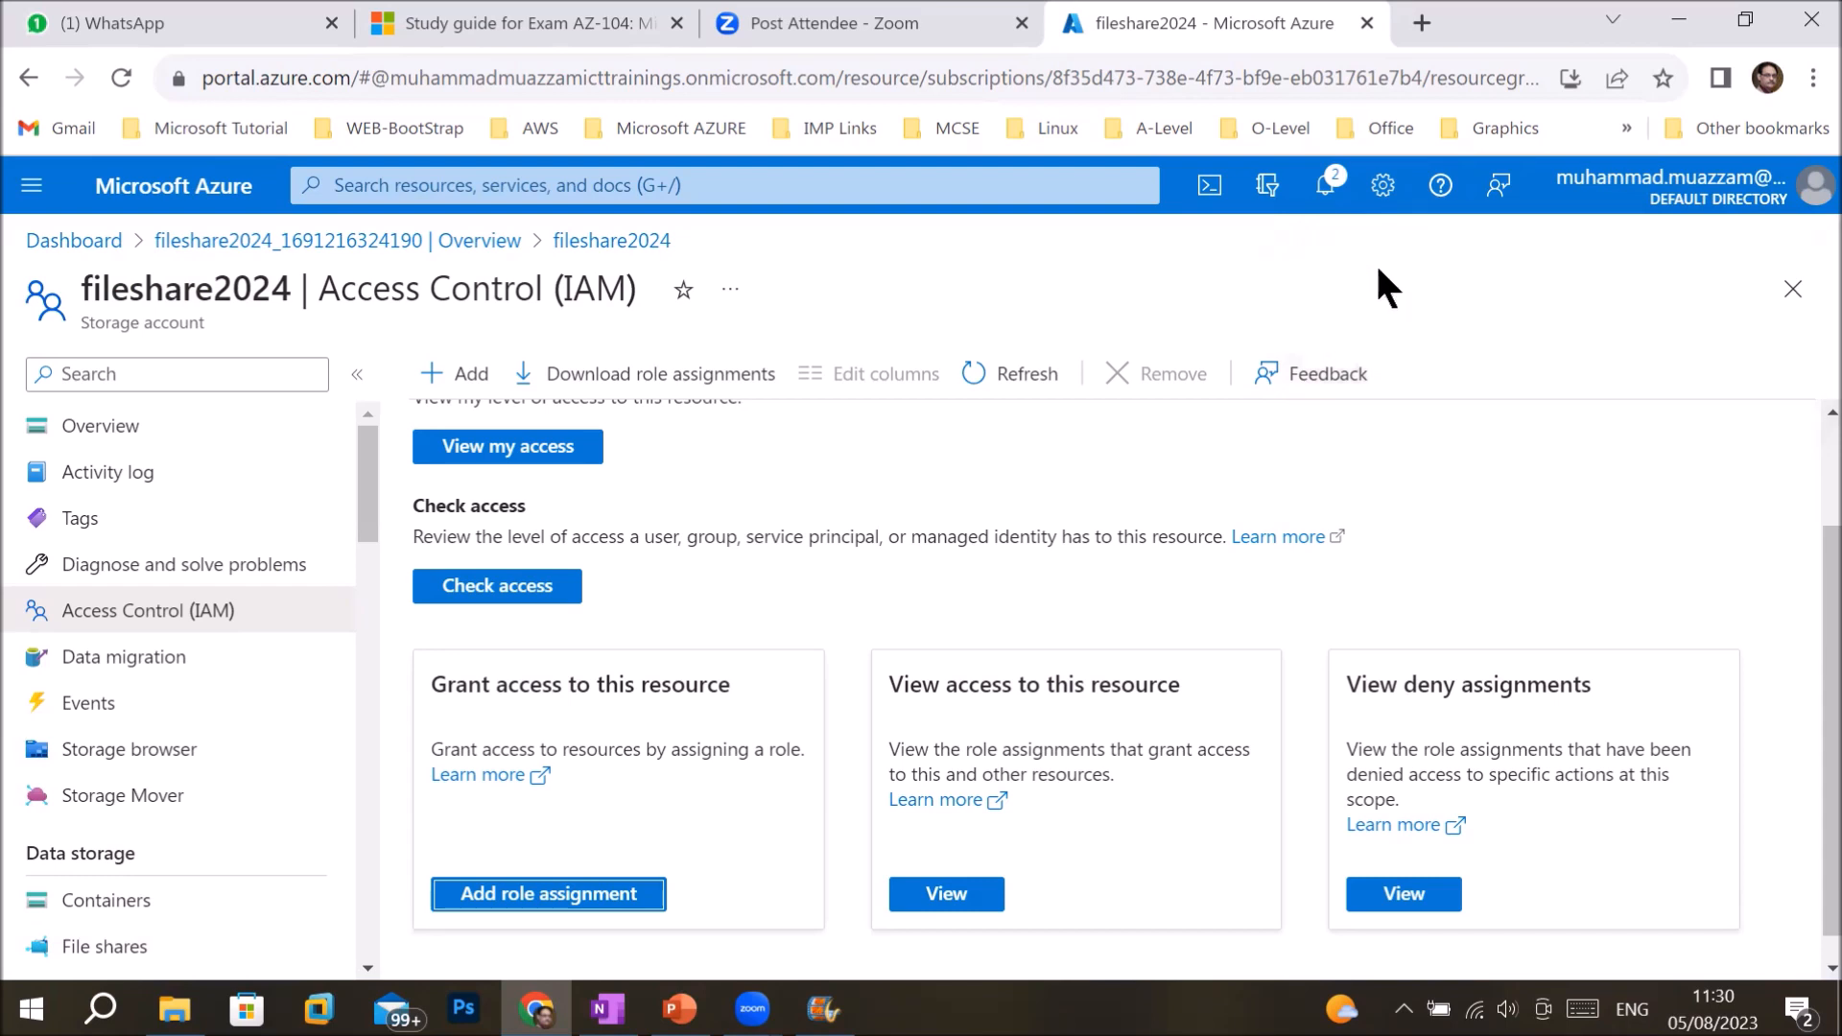
# - Highlight the fileshare2024 storage account name on its Data migration page
pyautogui.moveTo(83, 287); pyautogui.dragTo(291, 290)
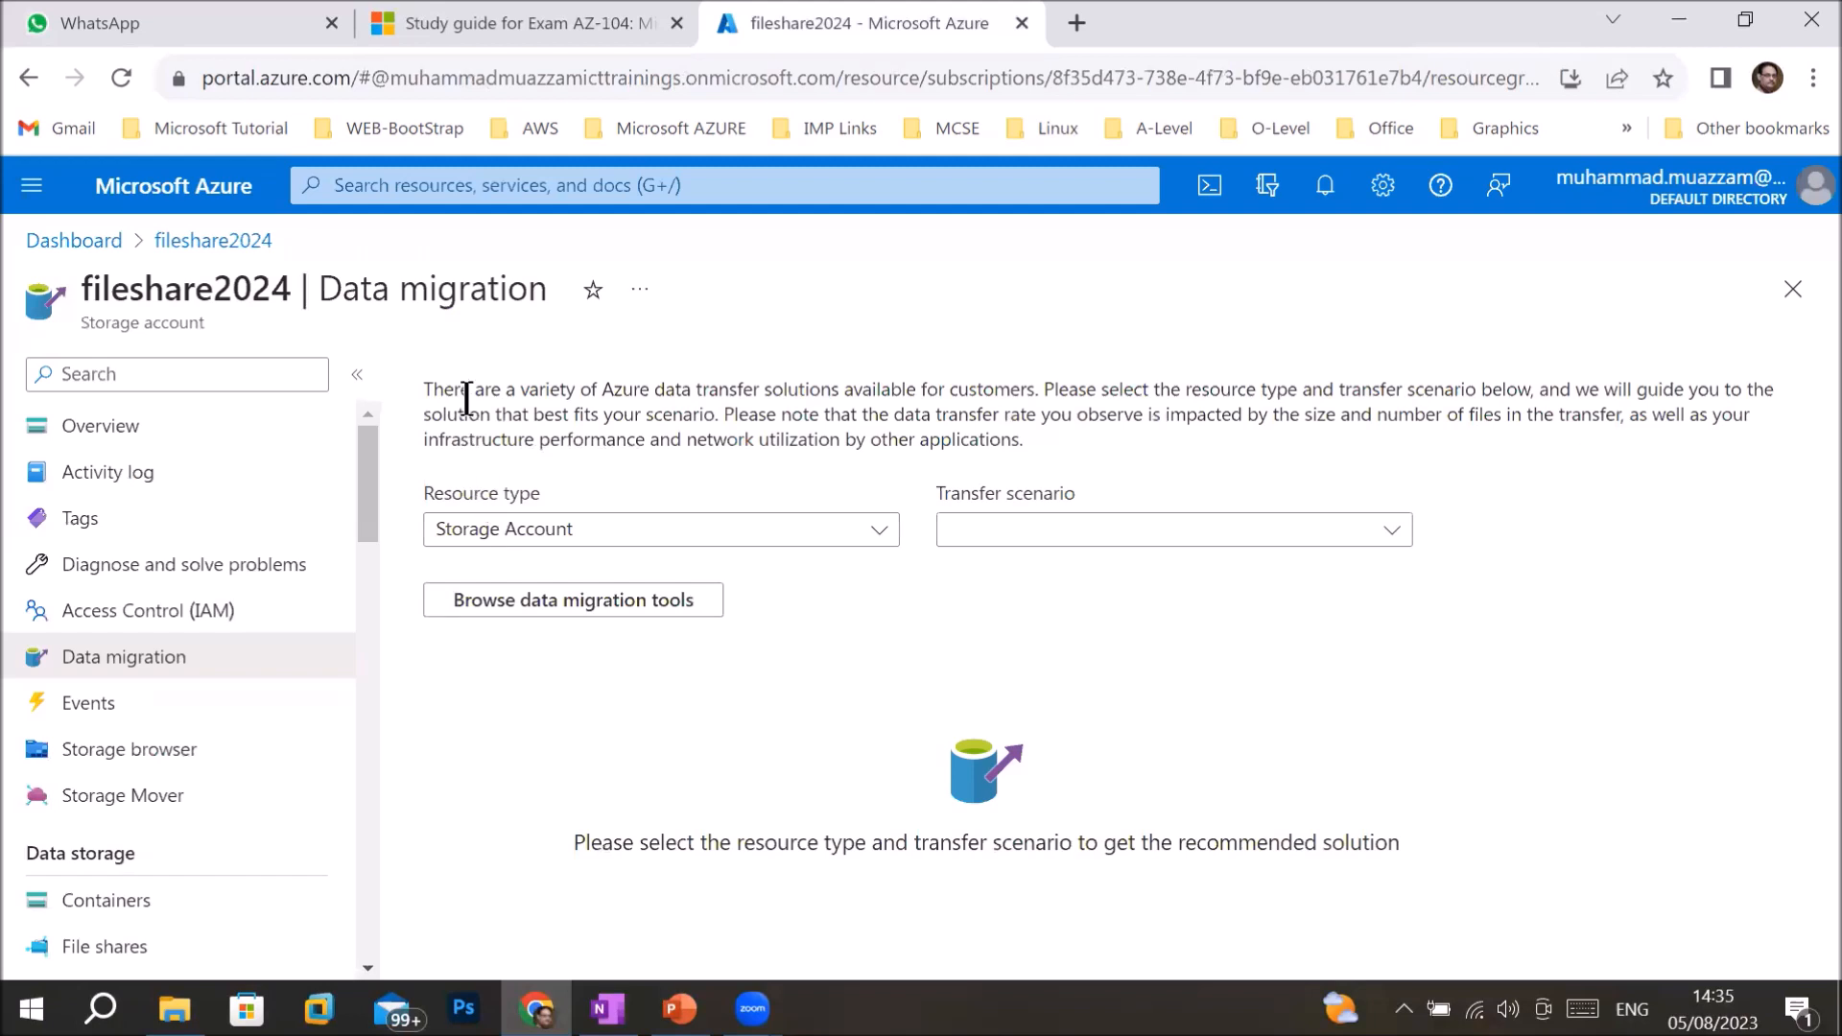
# - Set resource type to Storage Account and transfer scenario to Move account to new subscription
pyautogui.moveTo(475, 393); pyautogui.dragTo(1049, 391)
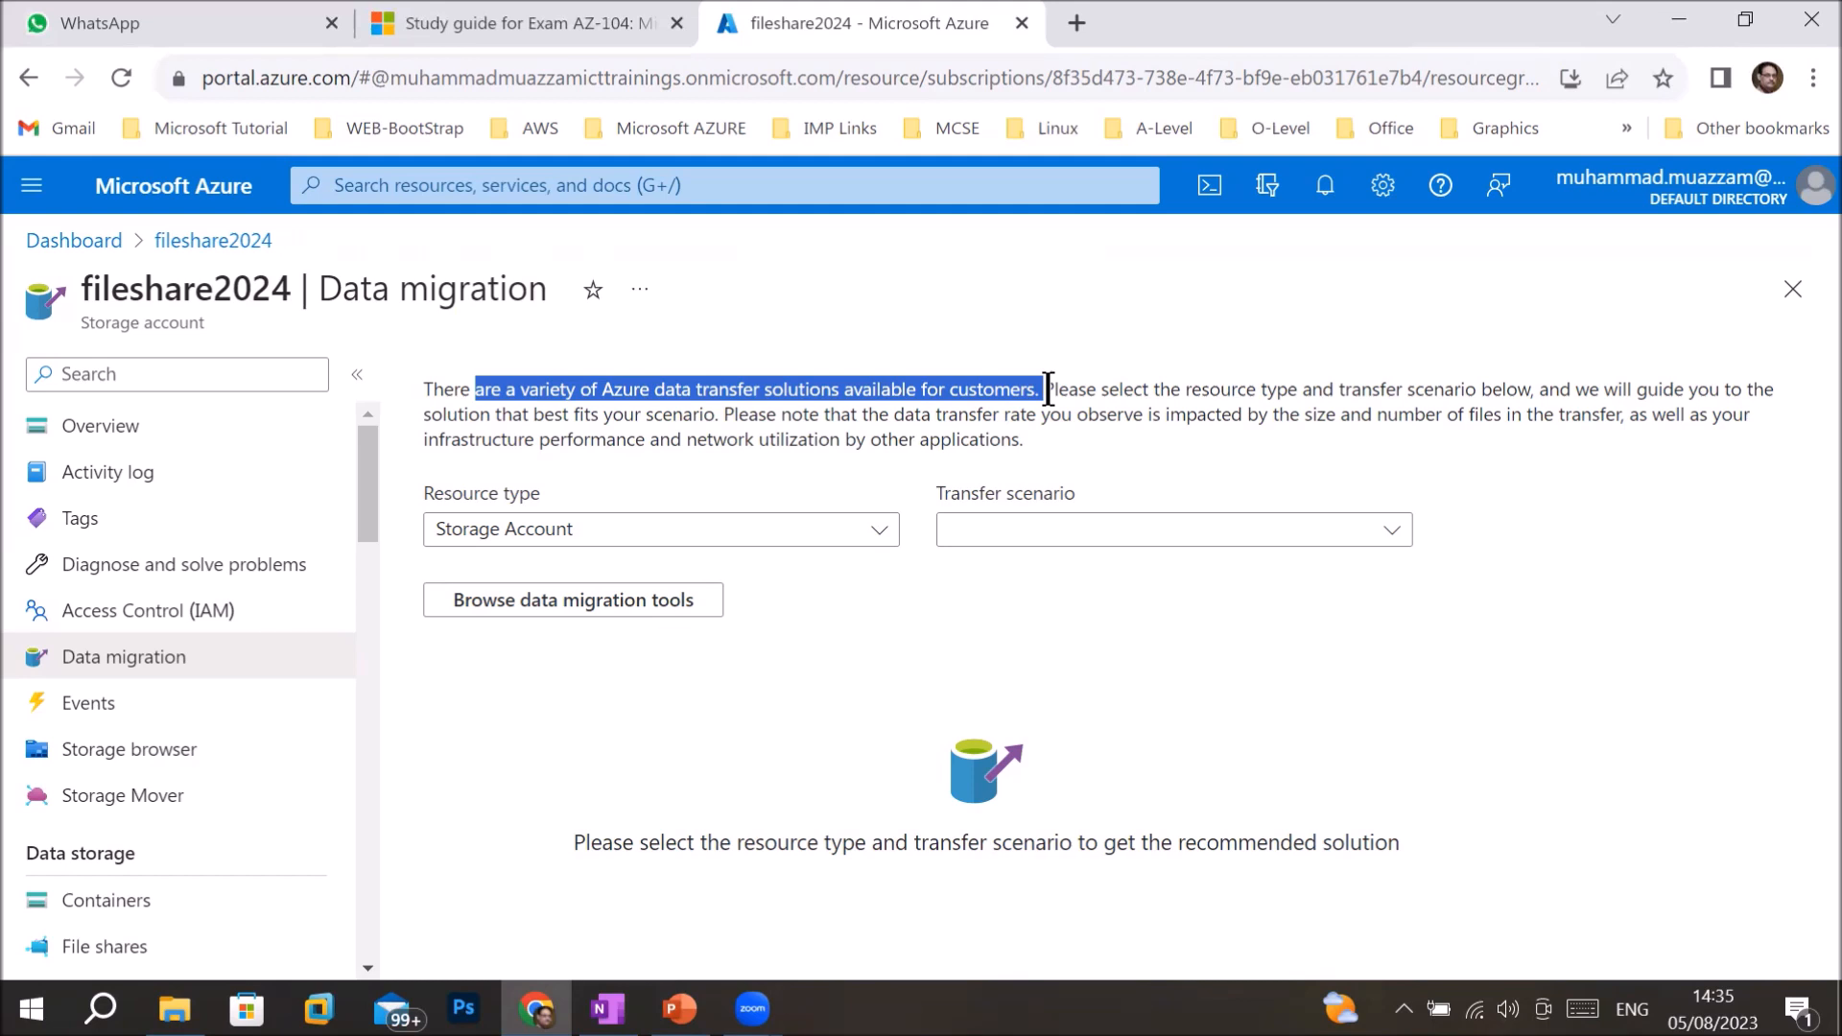
pyautogui.click(796, 533)
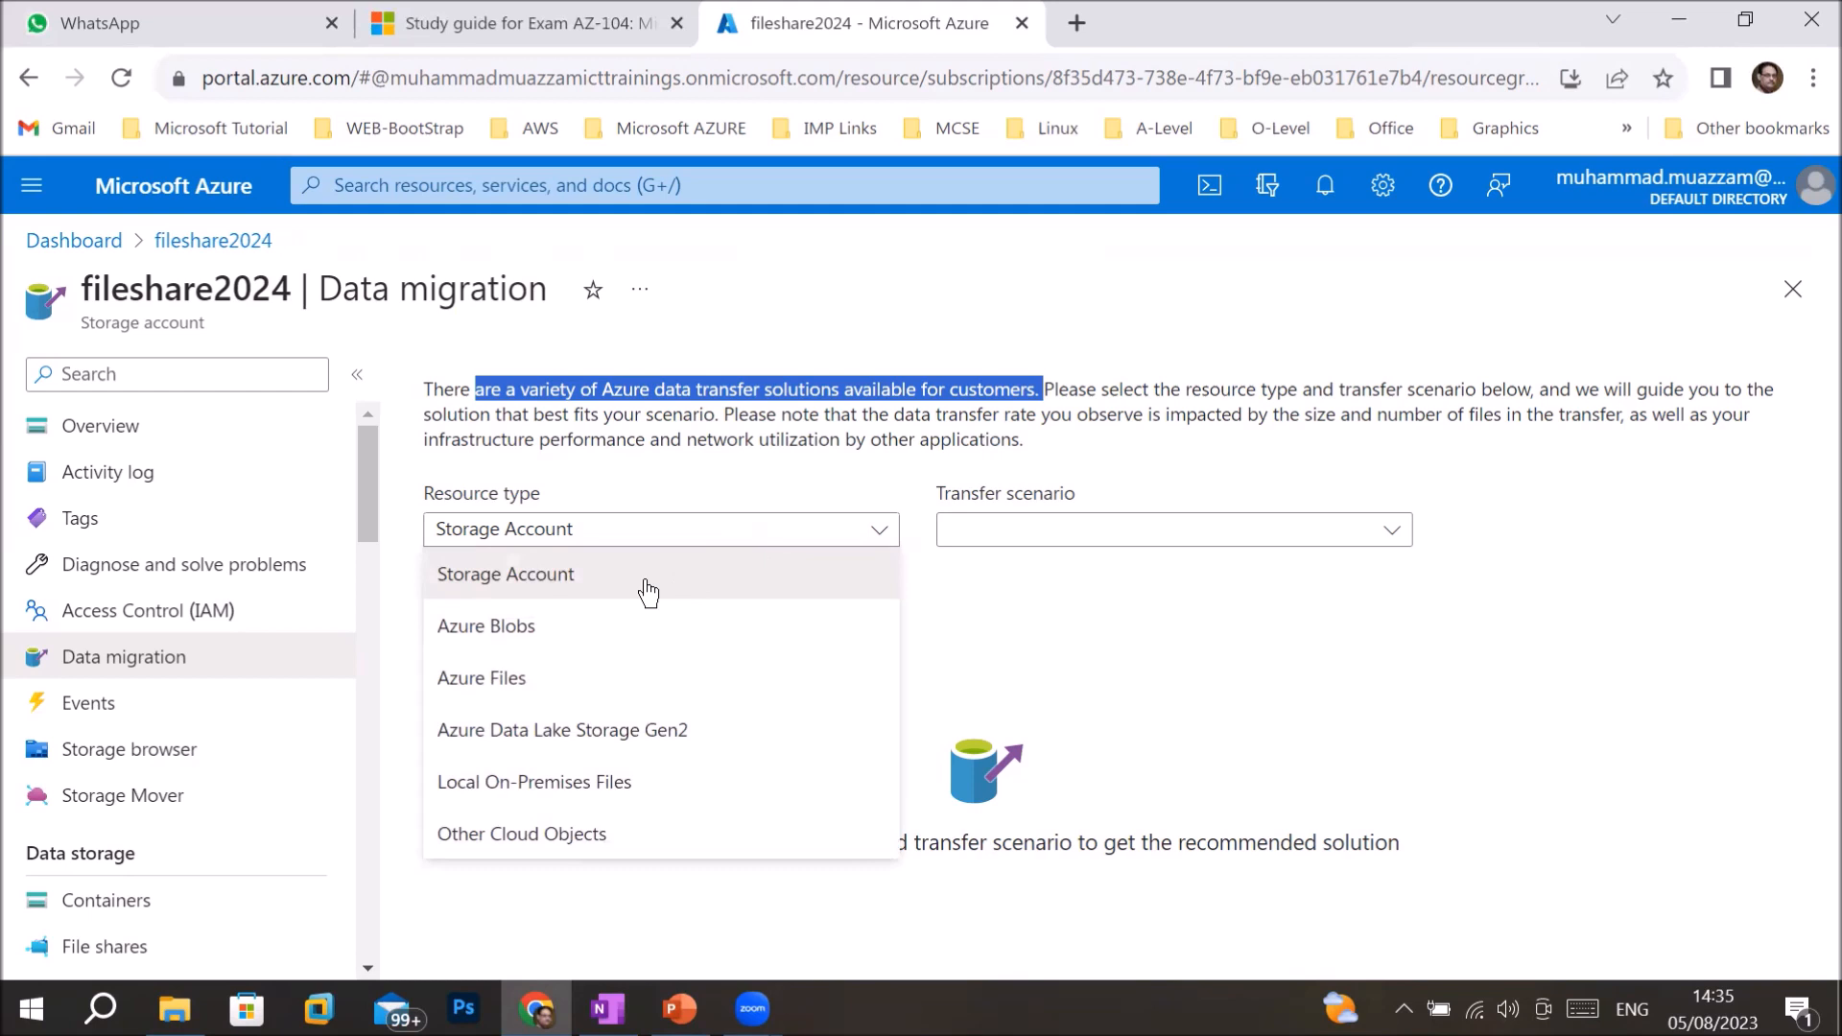
pyautogui.click(514, 576)
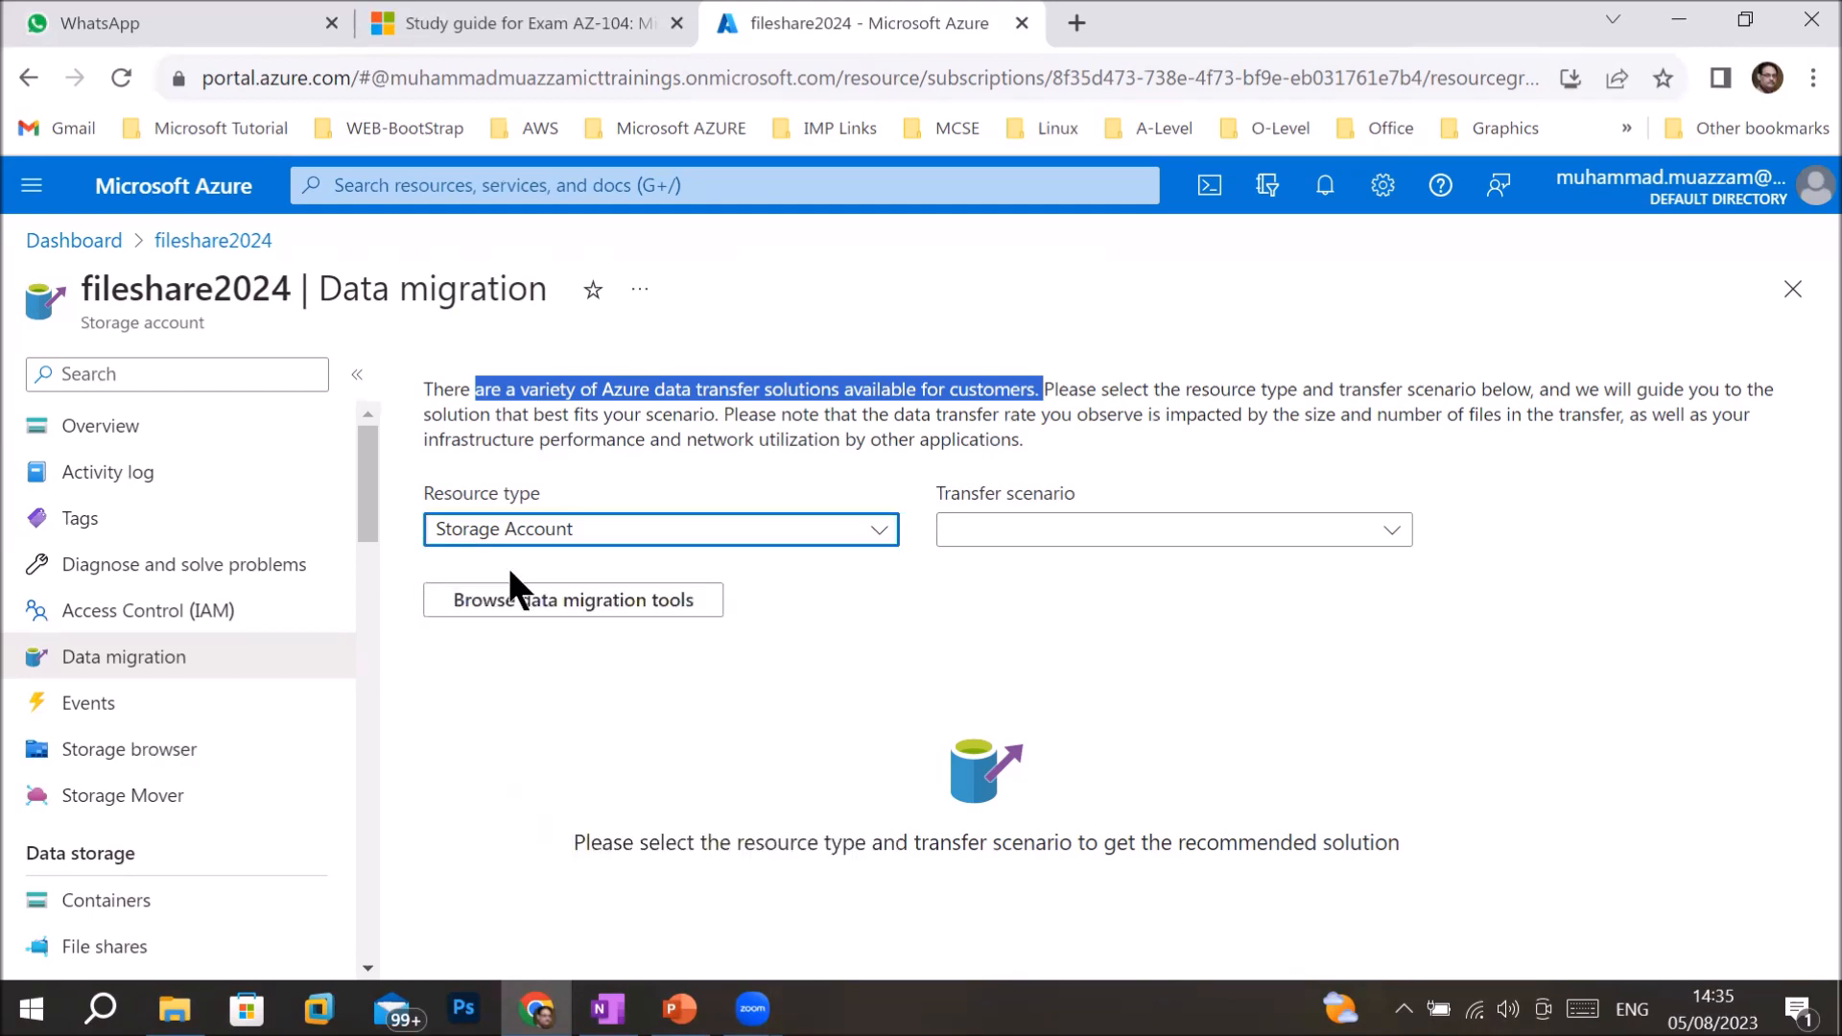
pyautogui.click(1327, 544)
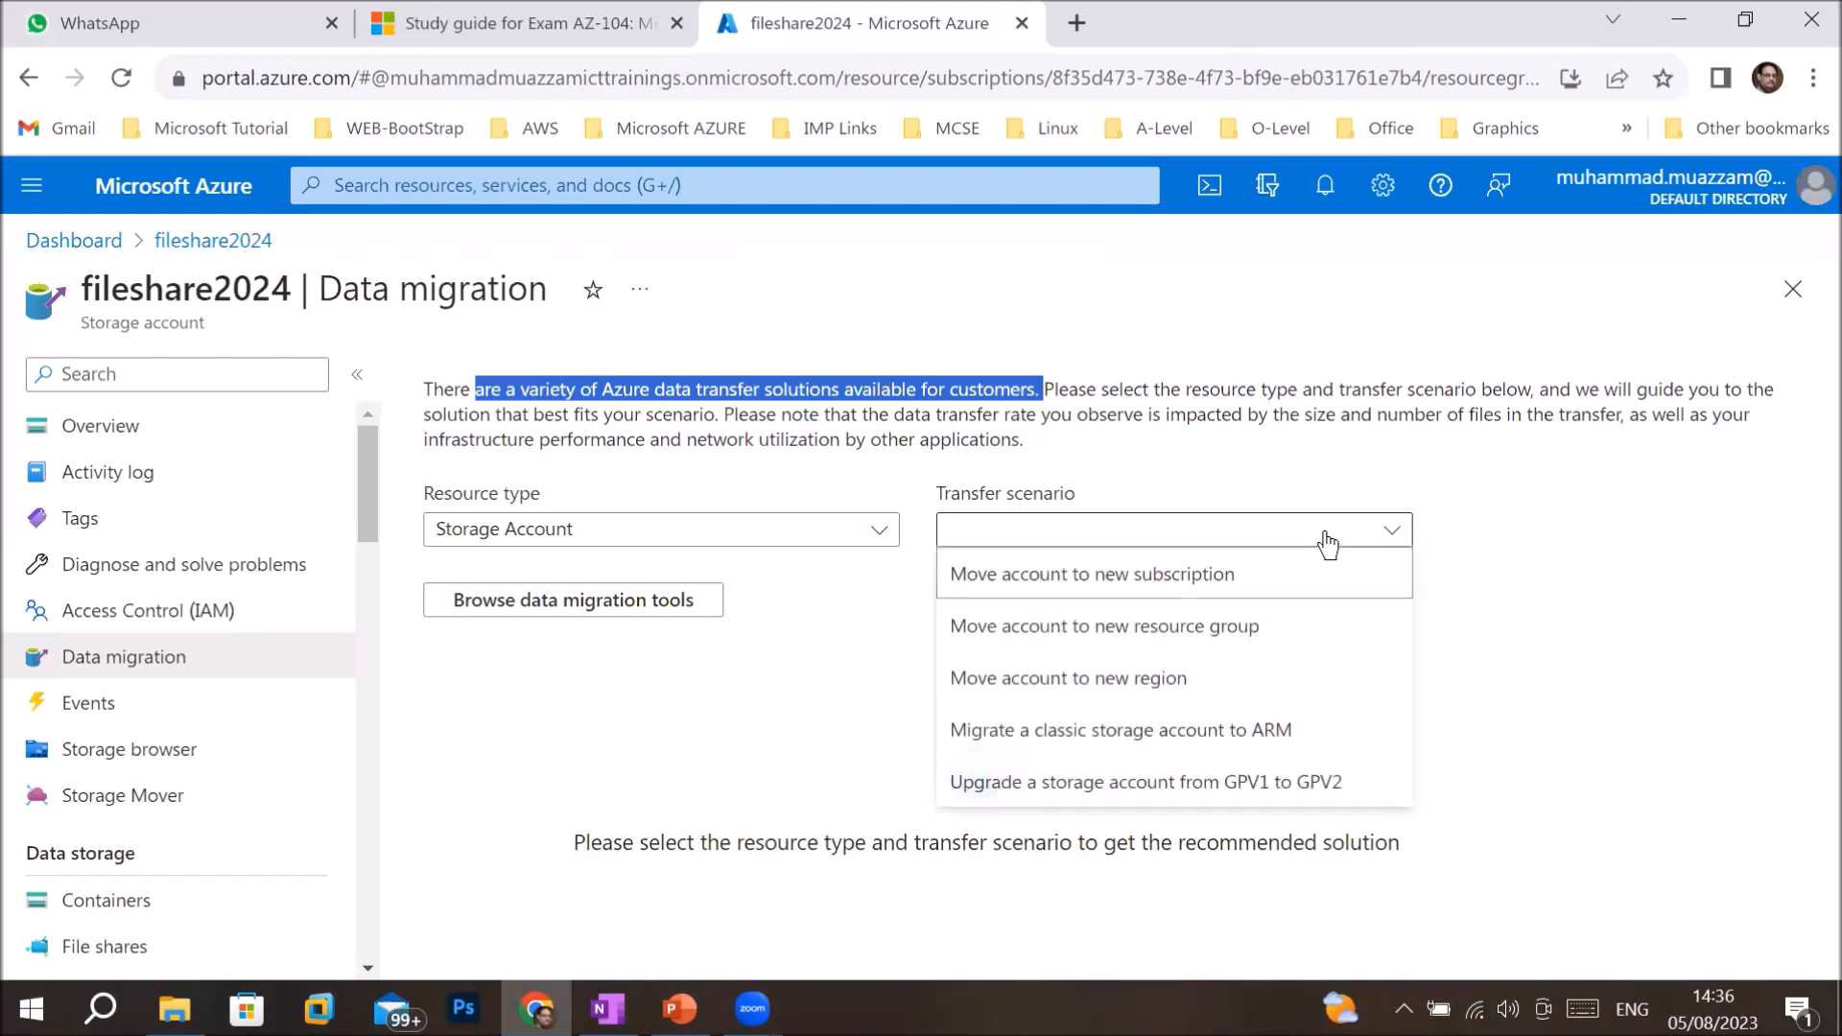
pyautogui.click(1098, 576)
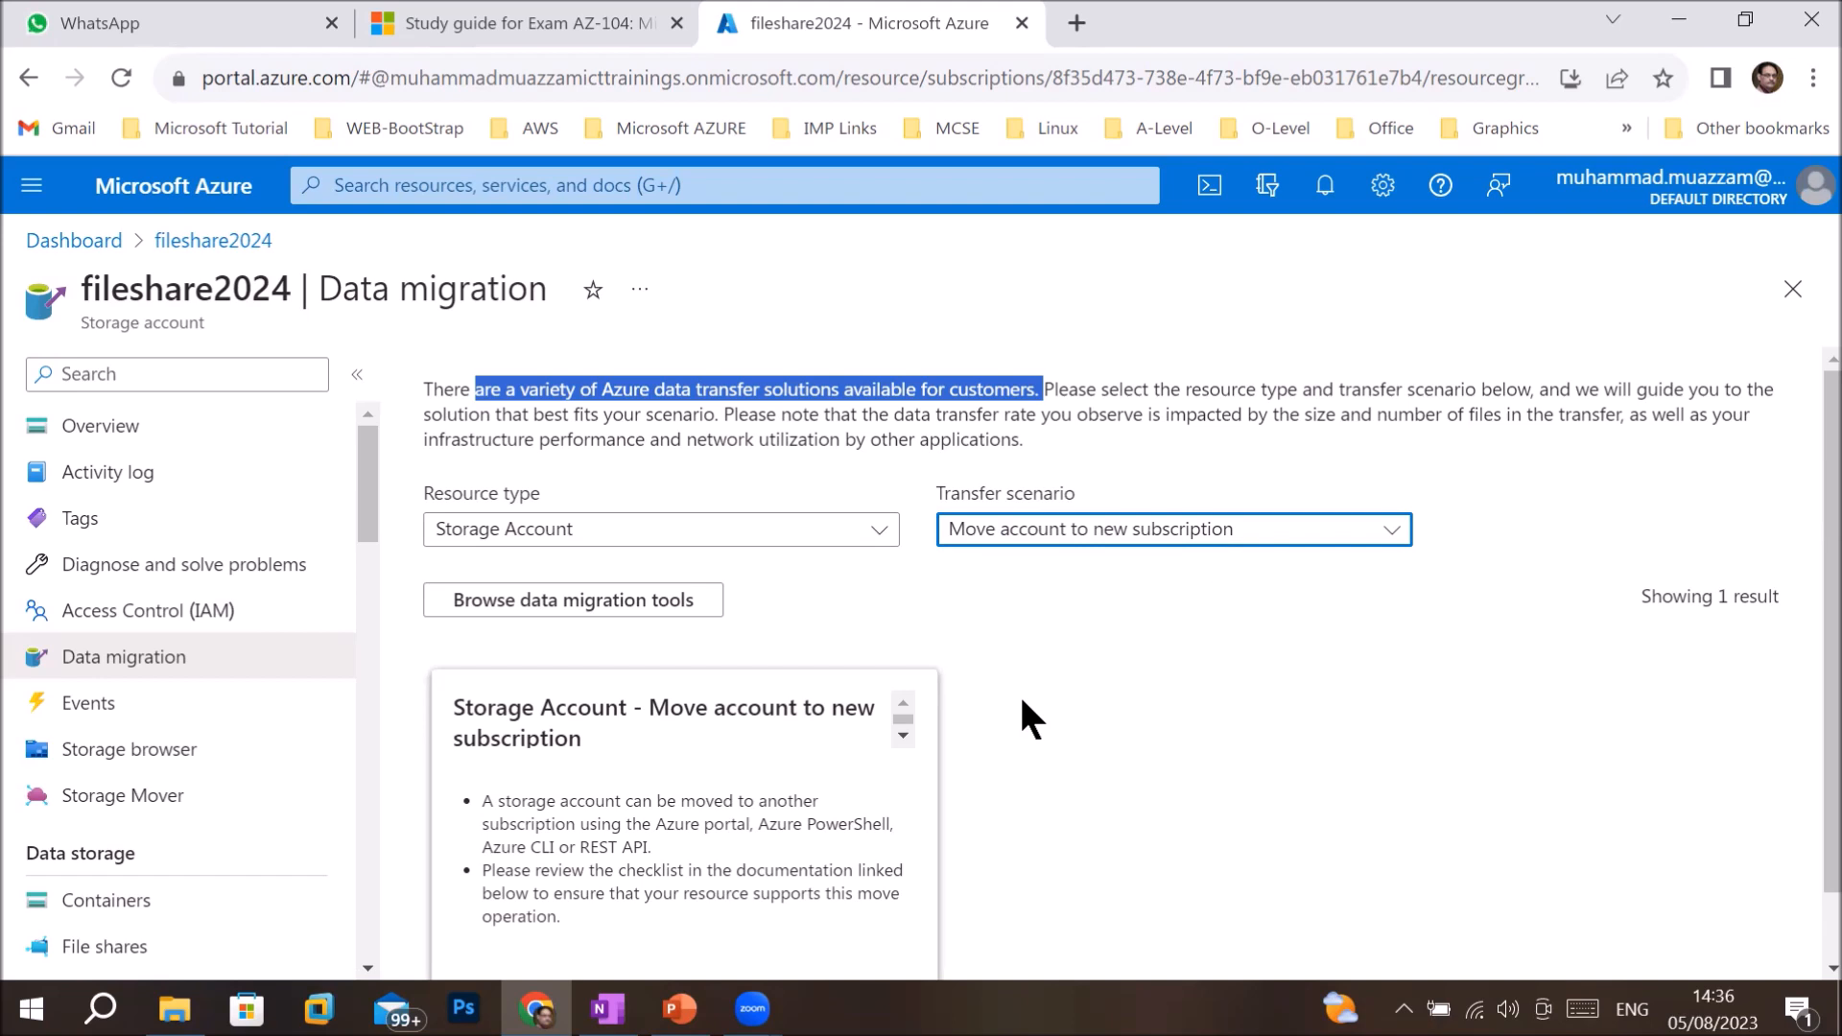
# - Switch the transfer scenario to Move account to new resource group and review its recommendation card
pyautogui.scroll(-1, 1019, 713)
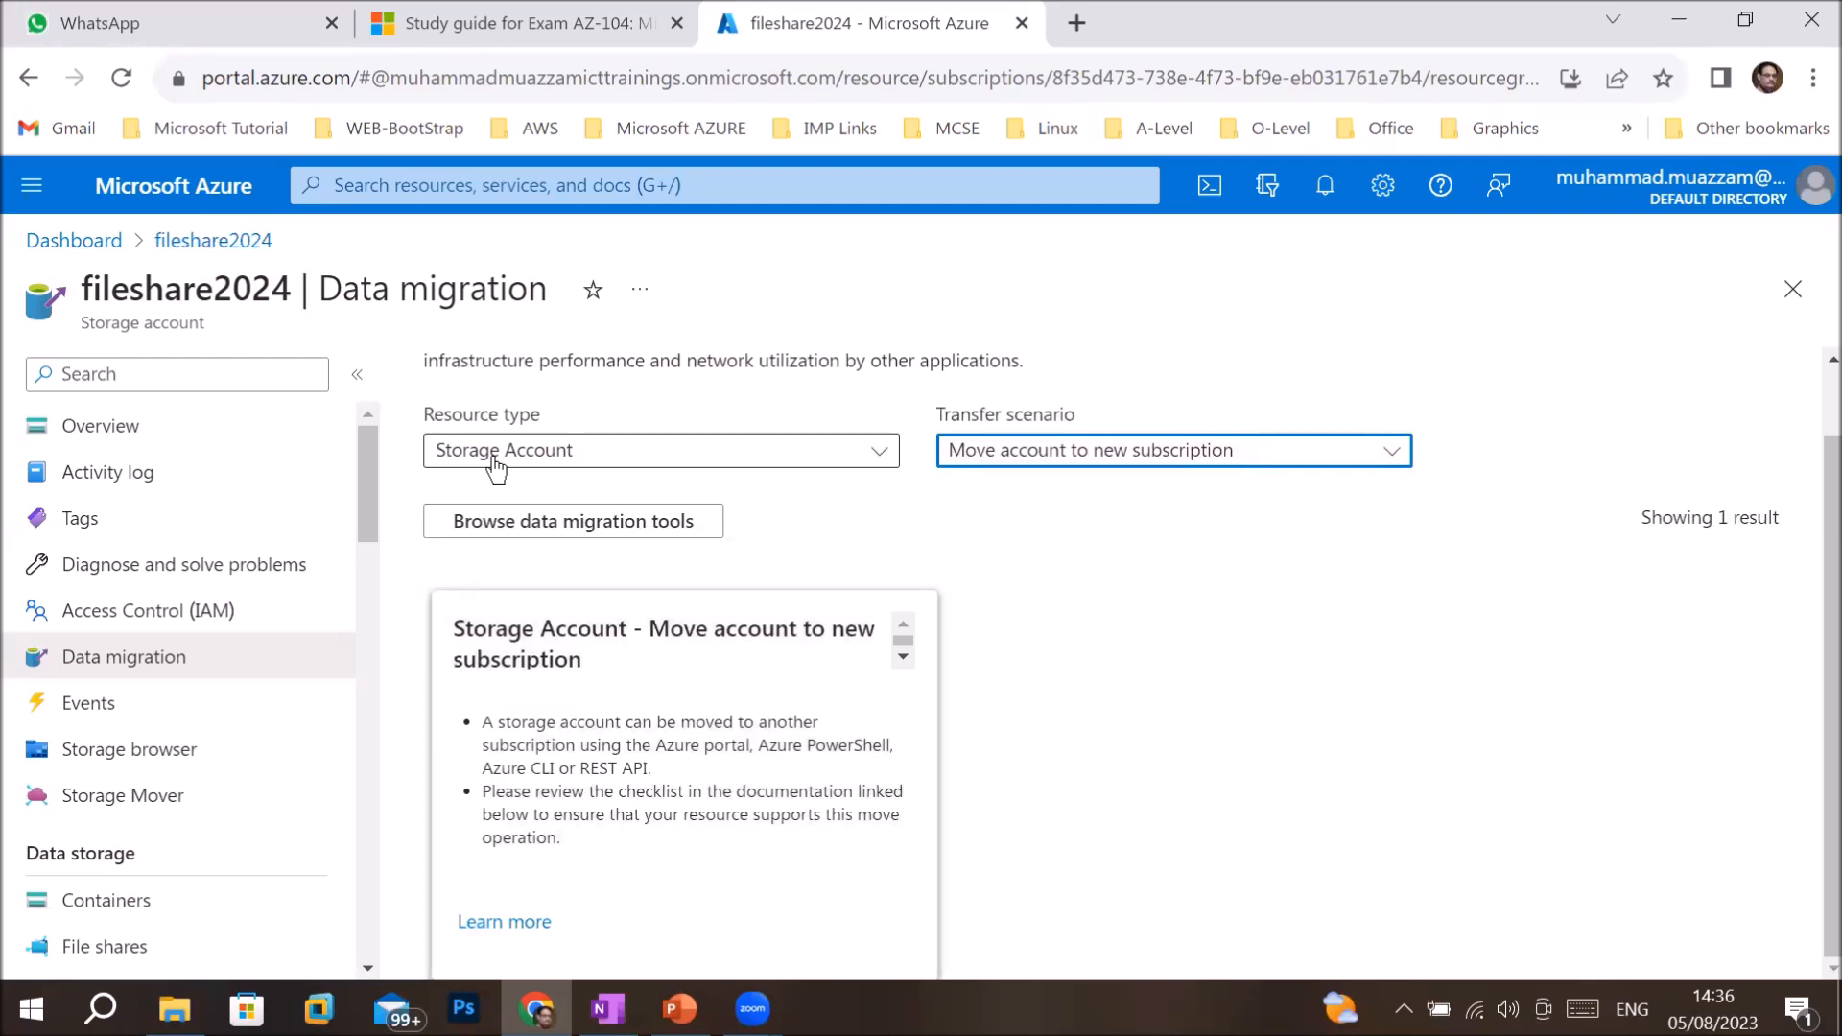
pyautogui.click(1096, 469)
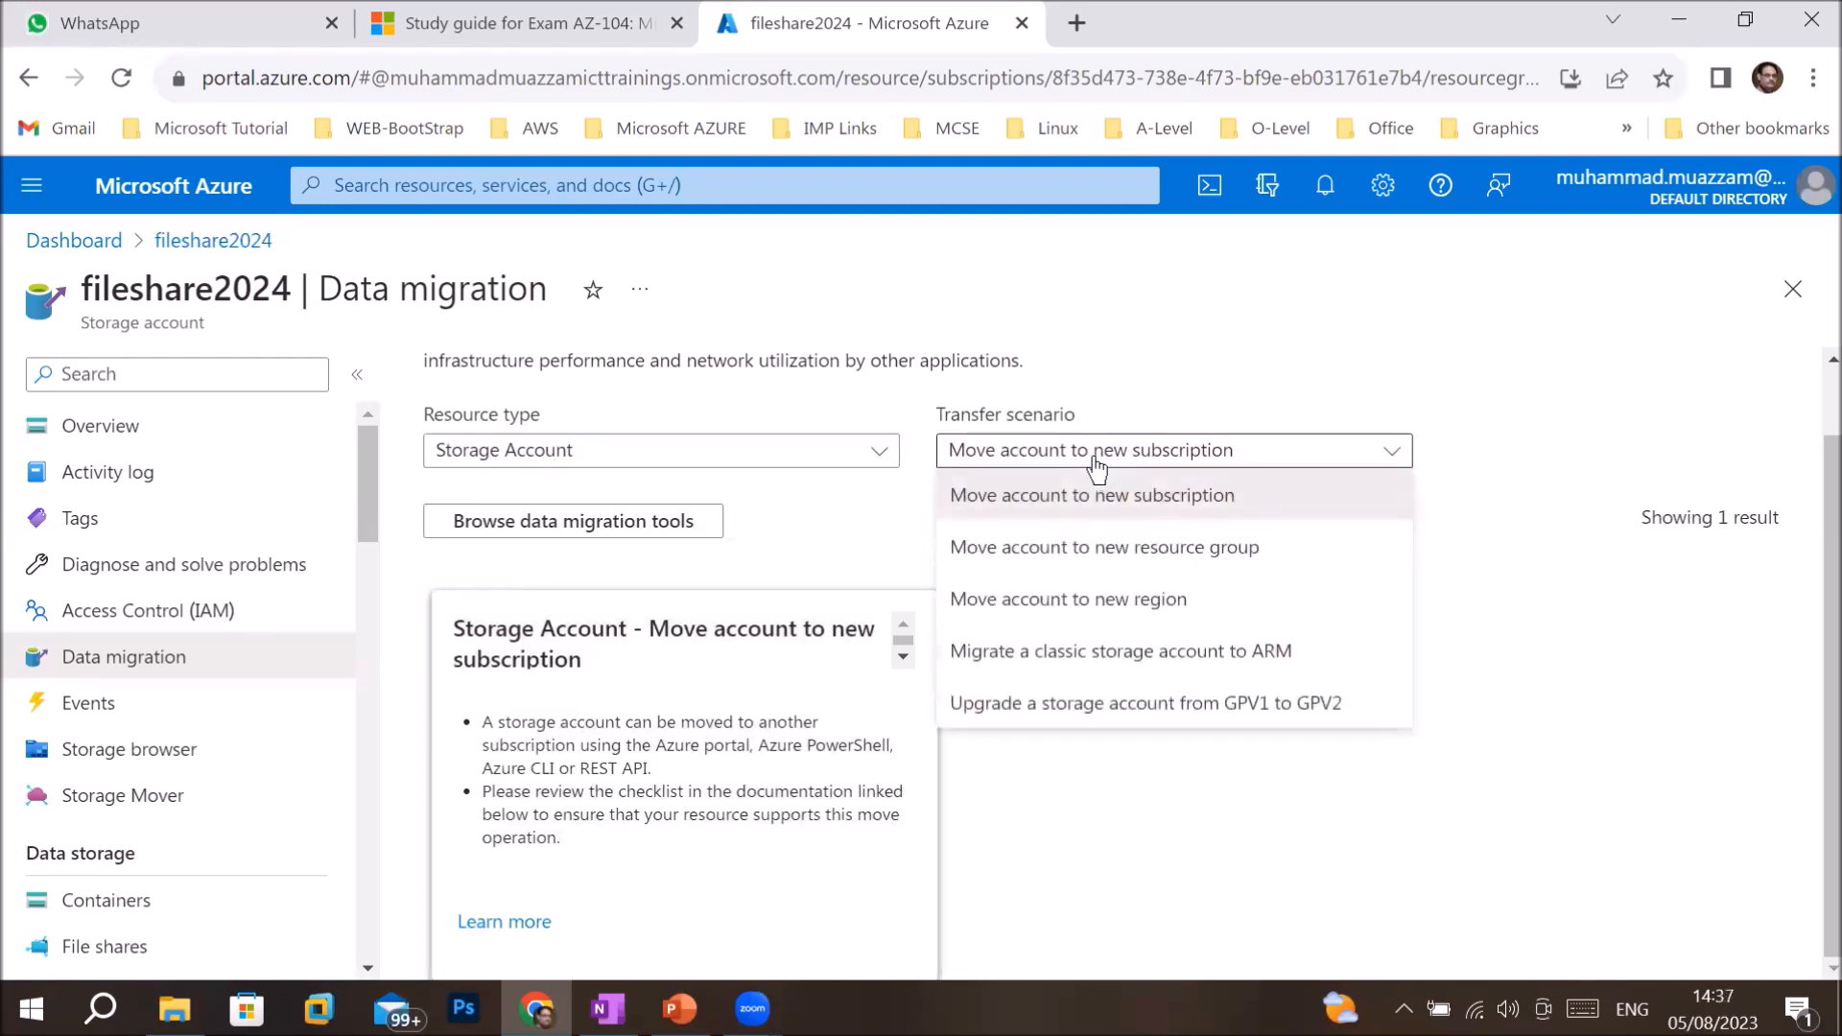
pyautogui.click(1110, 552)
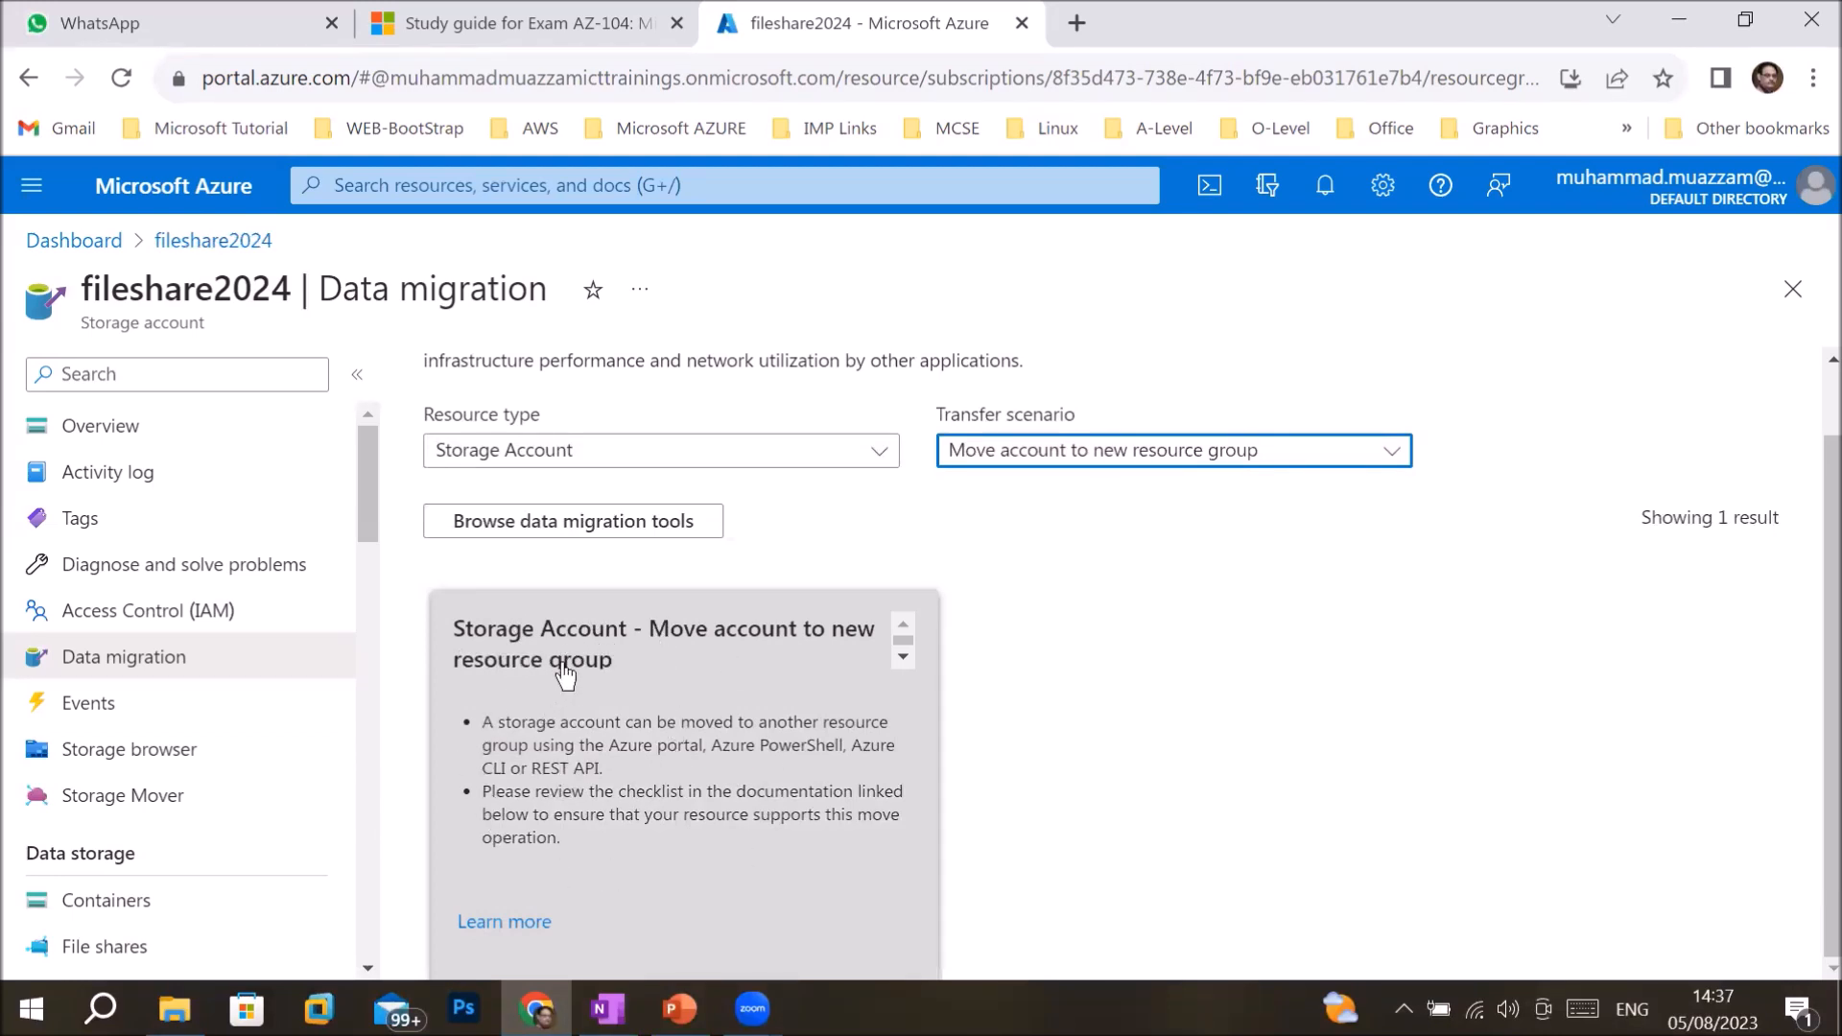
pyautogui.click(899, 658)
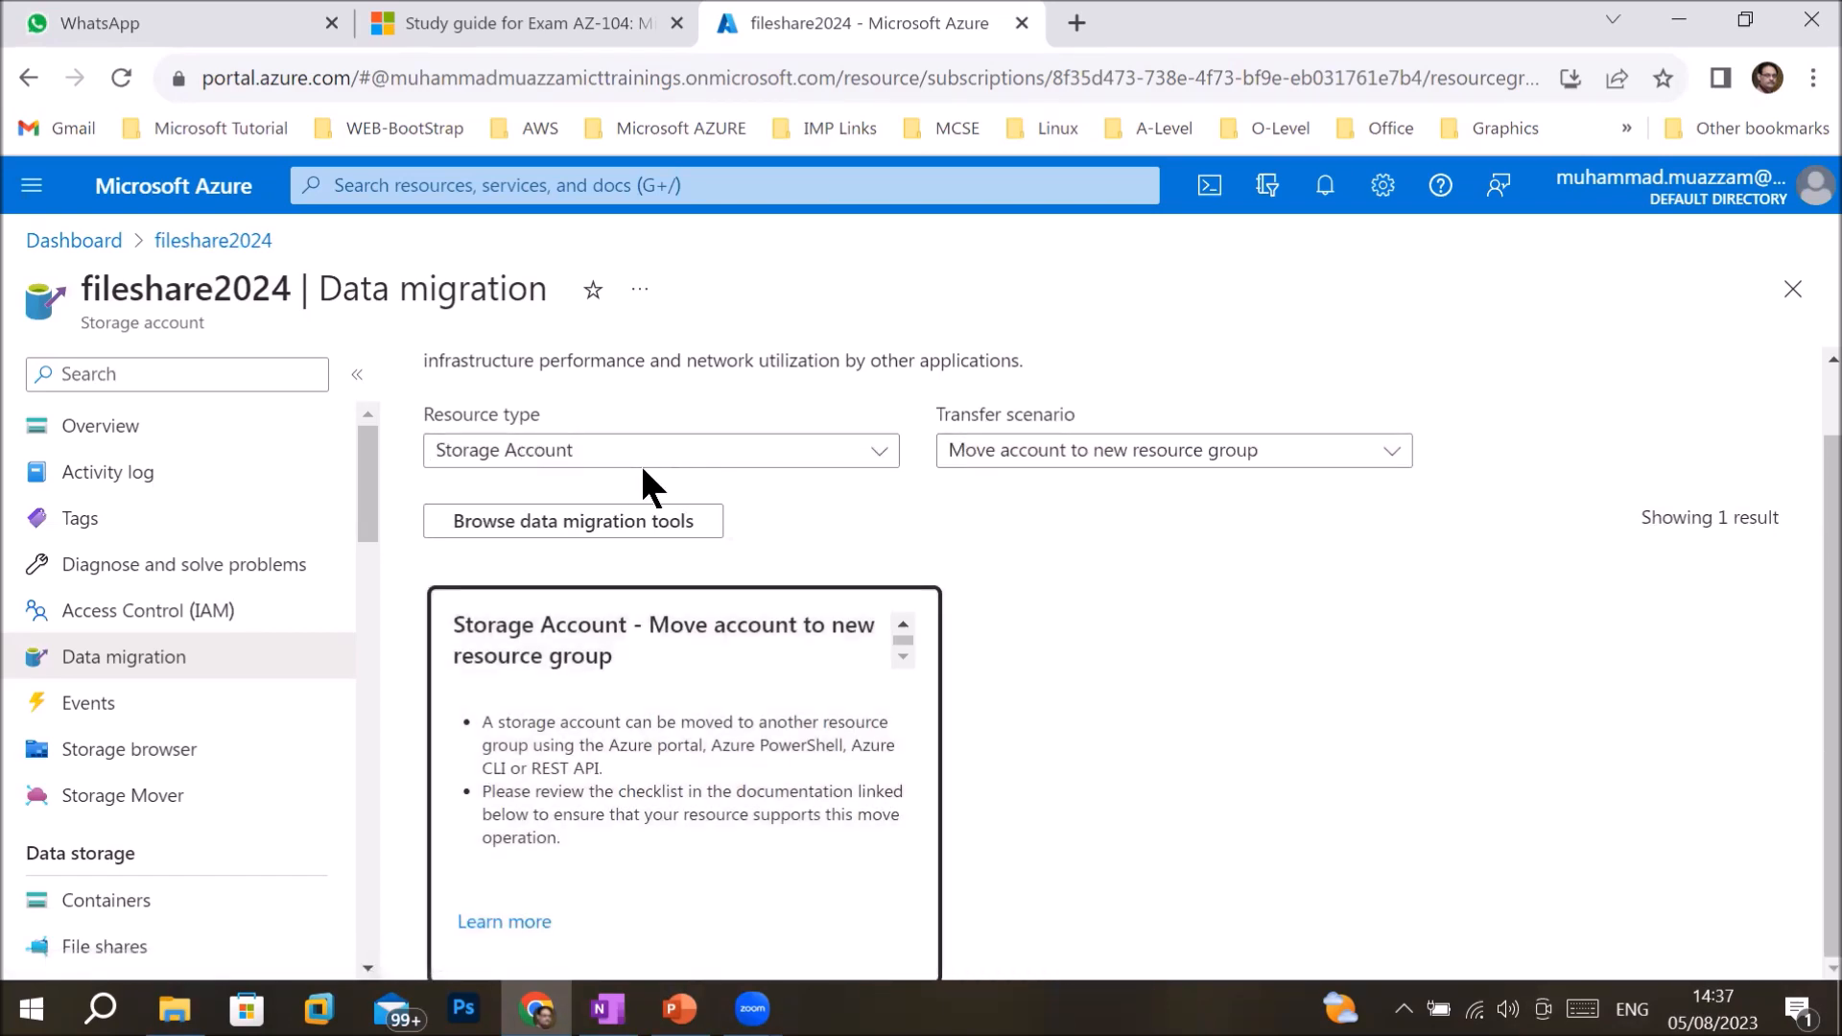
pyautogui.click(1122, 464)
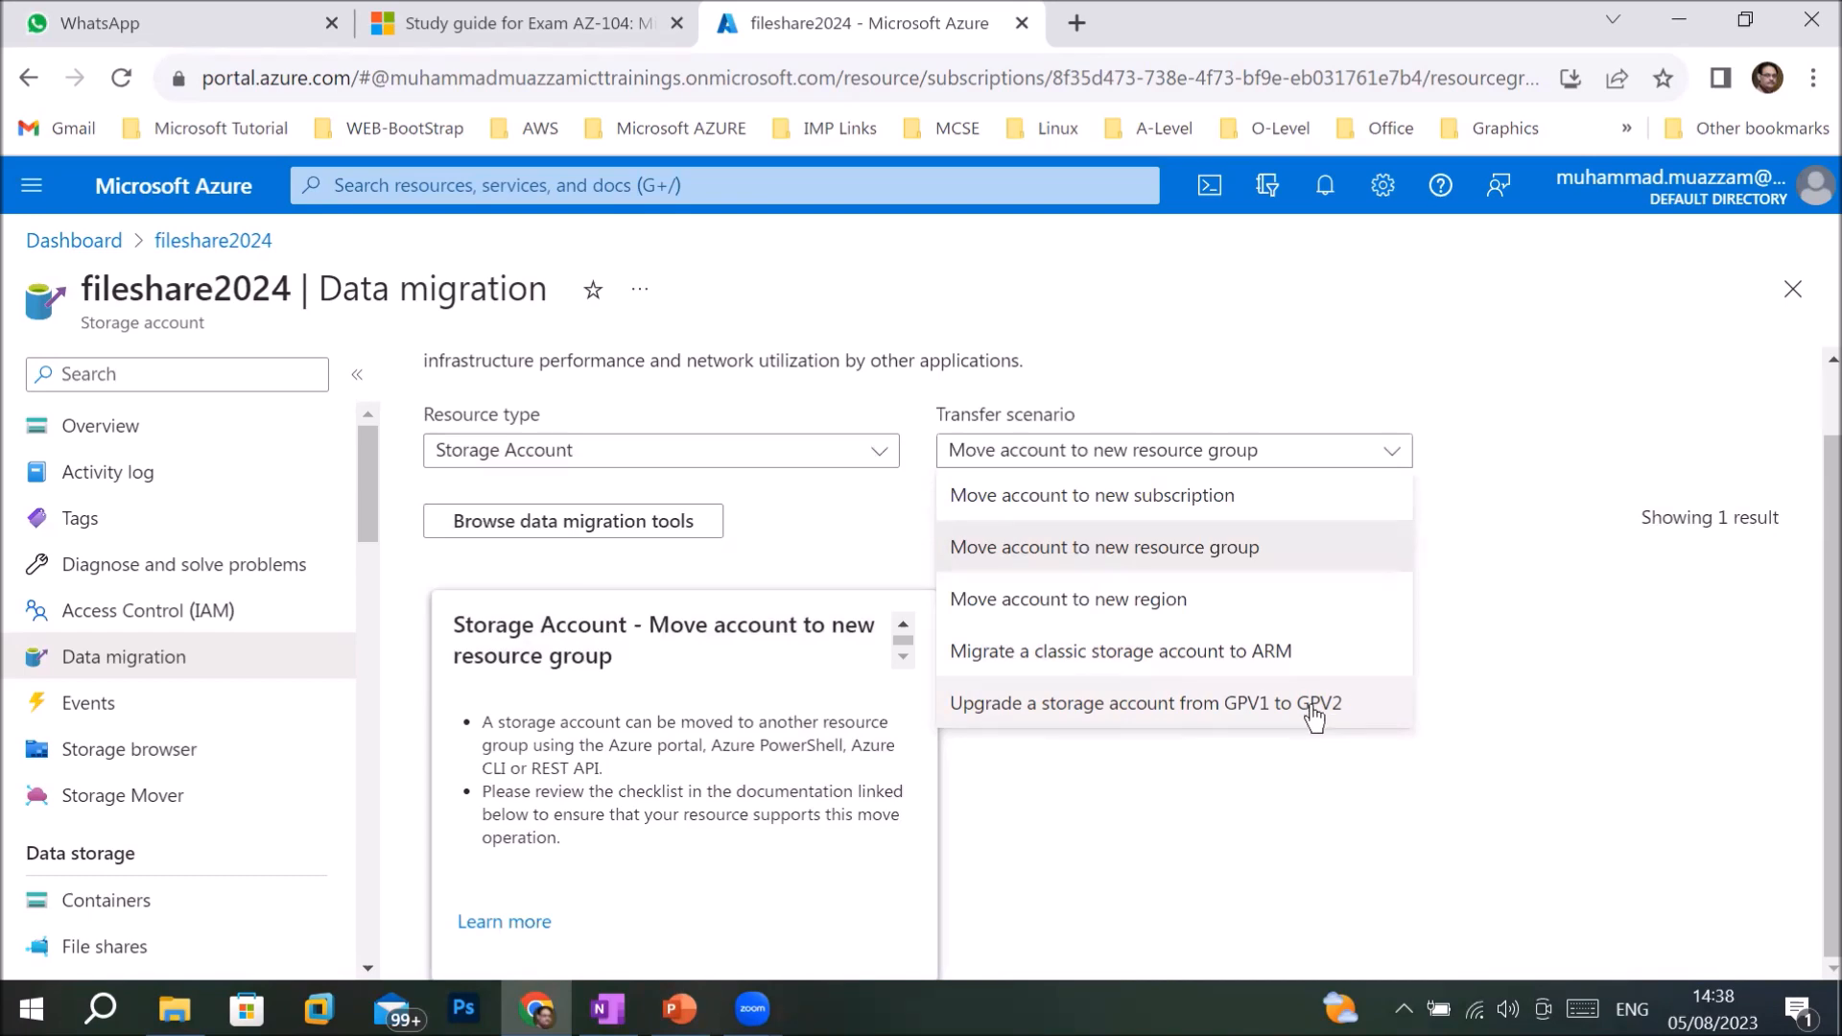
pyautogui.click(1076, 23)
# - Go to Google and search for 'storage account gpv1 vs gpv2'
pyautogui.write('foo')
pyautogui.press('BackSpace')
pyautogui.press('BackSpace')
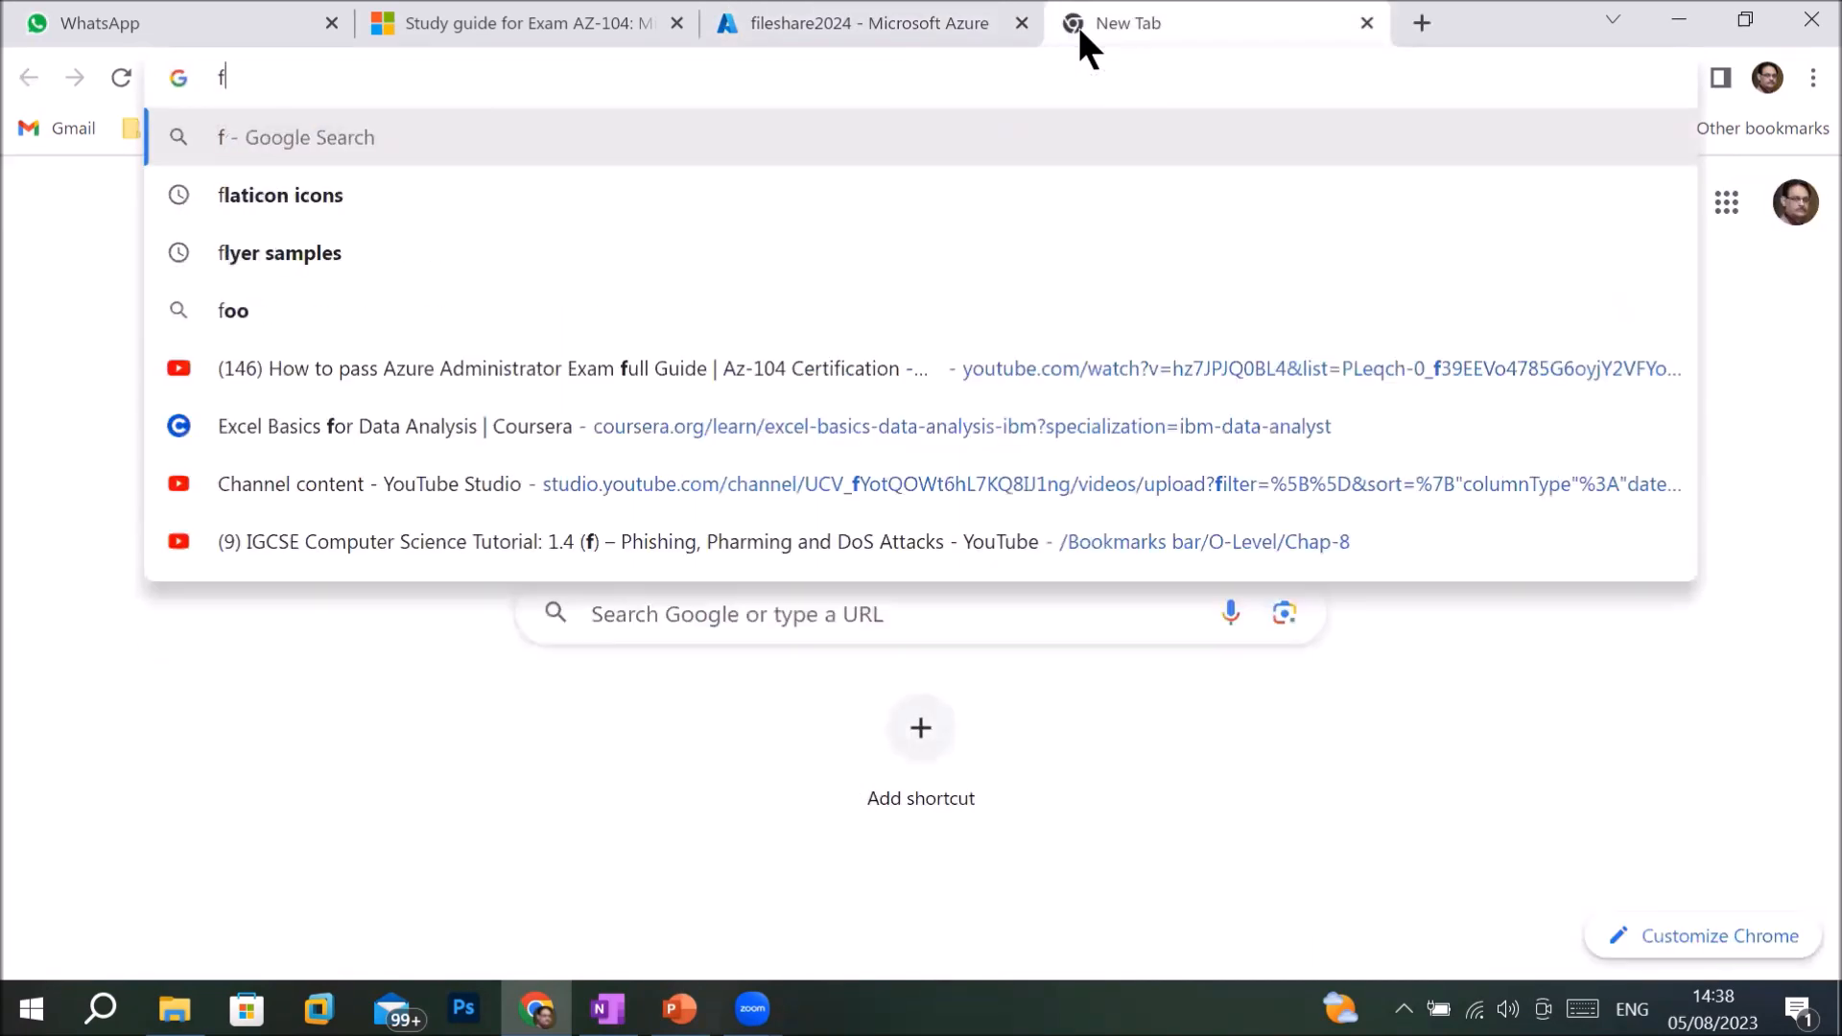
pyautogui.press('BackSpace')
pyautogui.write('goo')
pyautogui.press('Return')
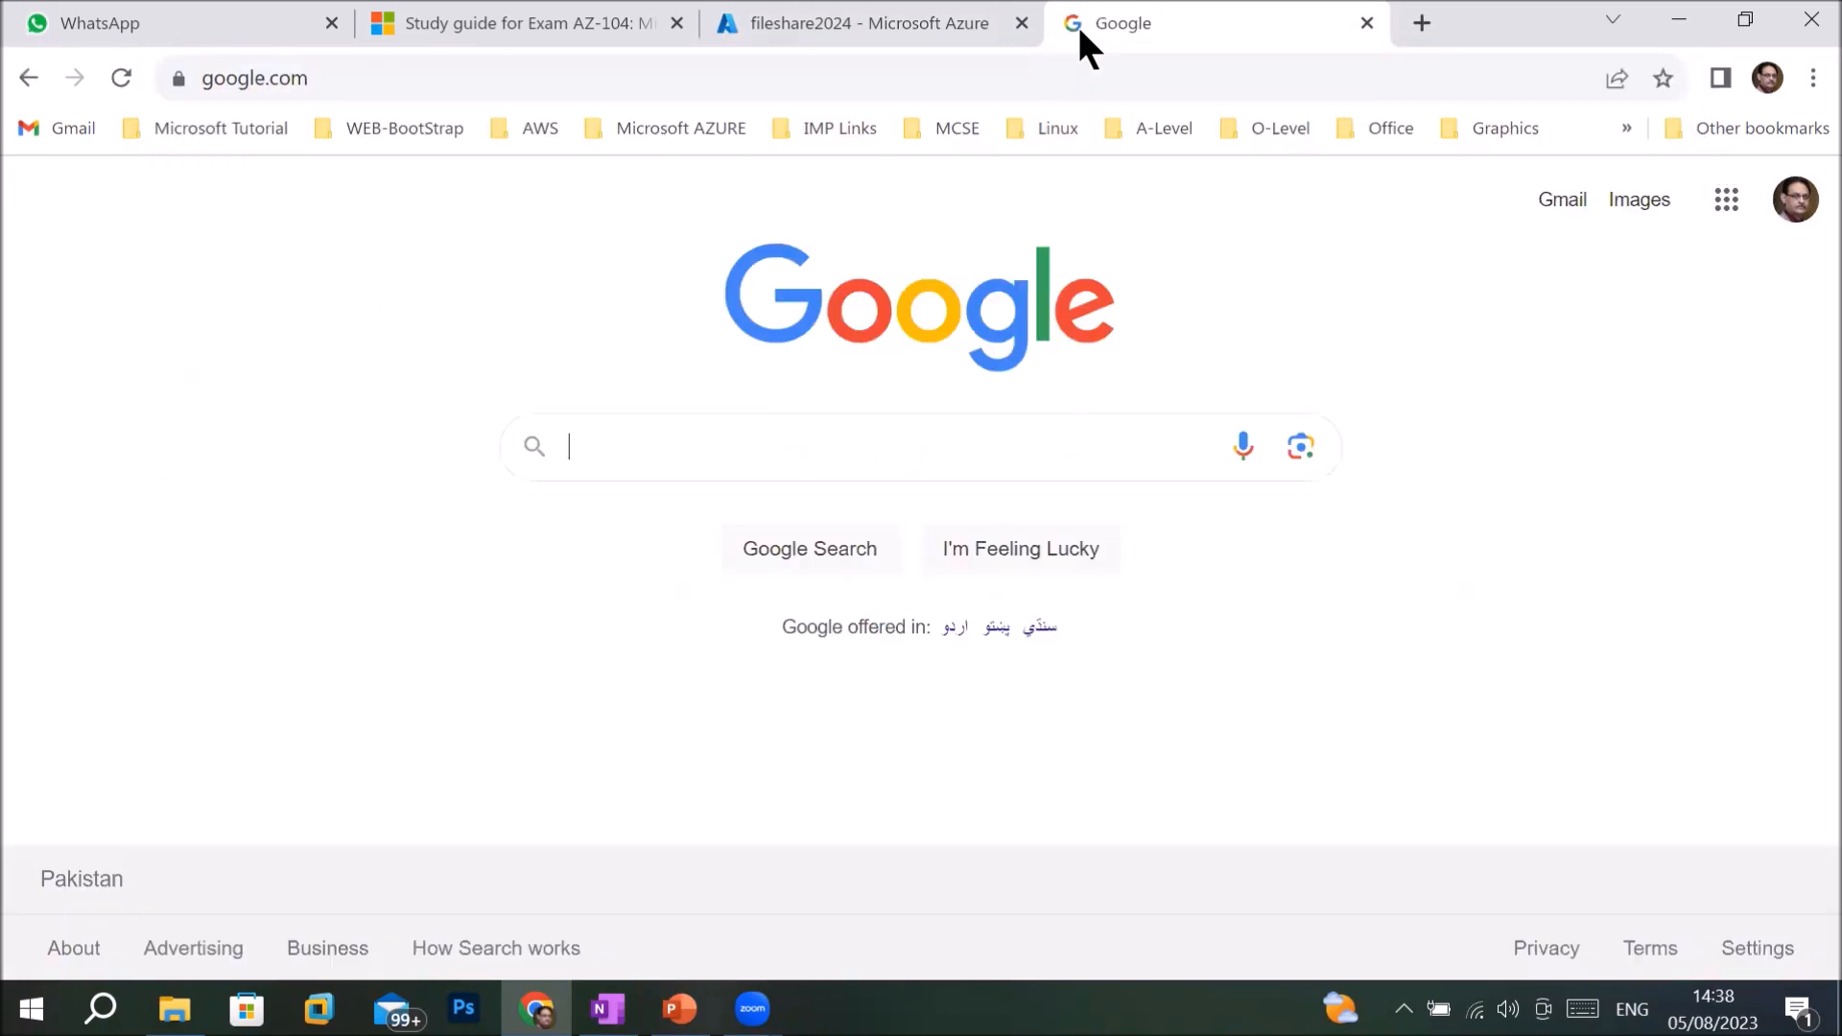
pyautogui.write('stor')
pyautogui.press('Down')
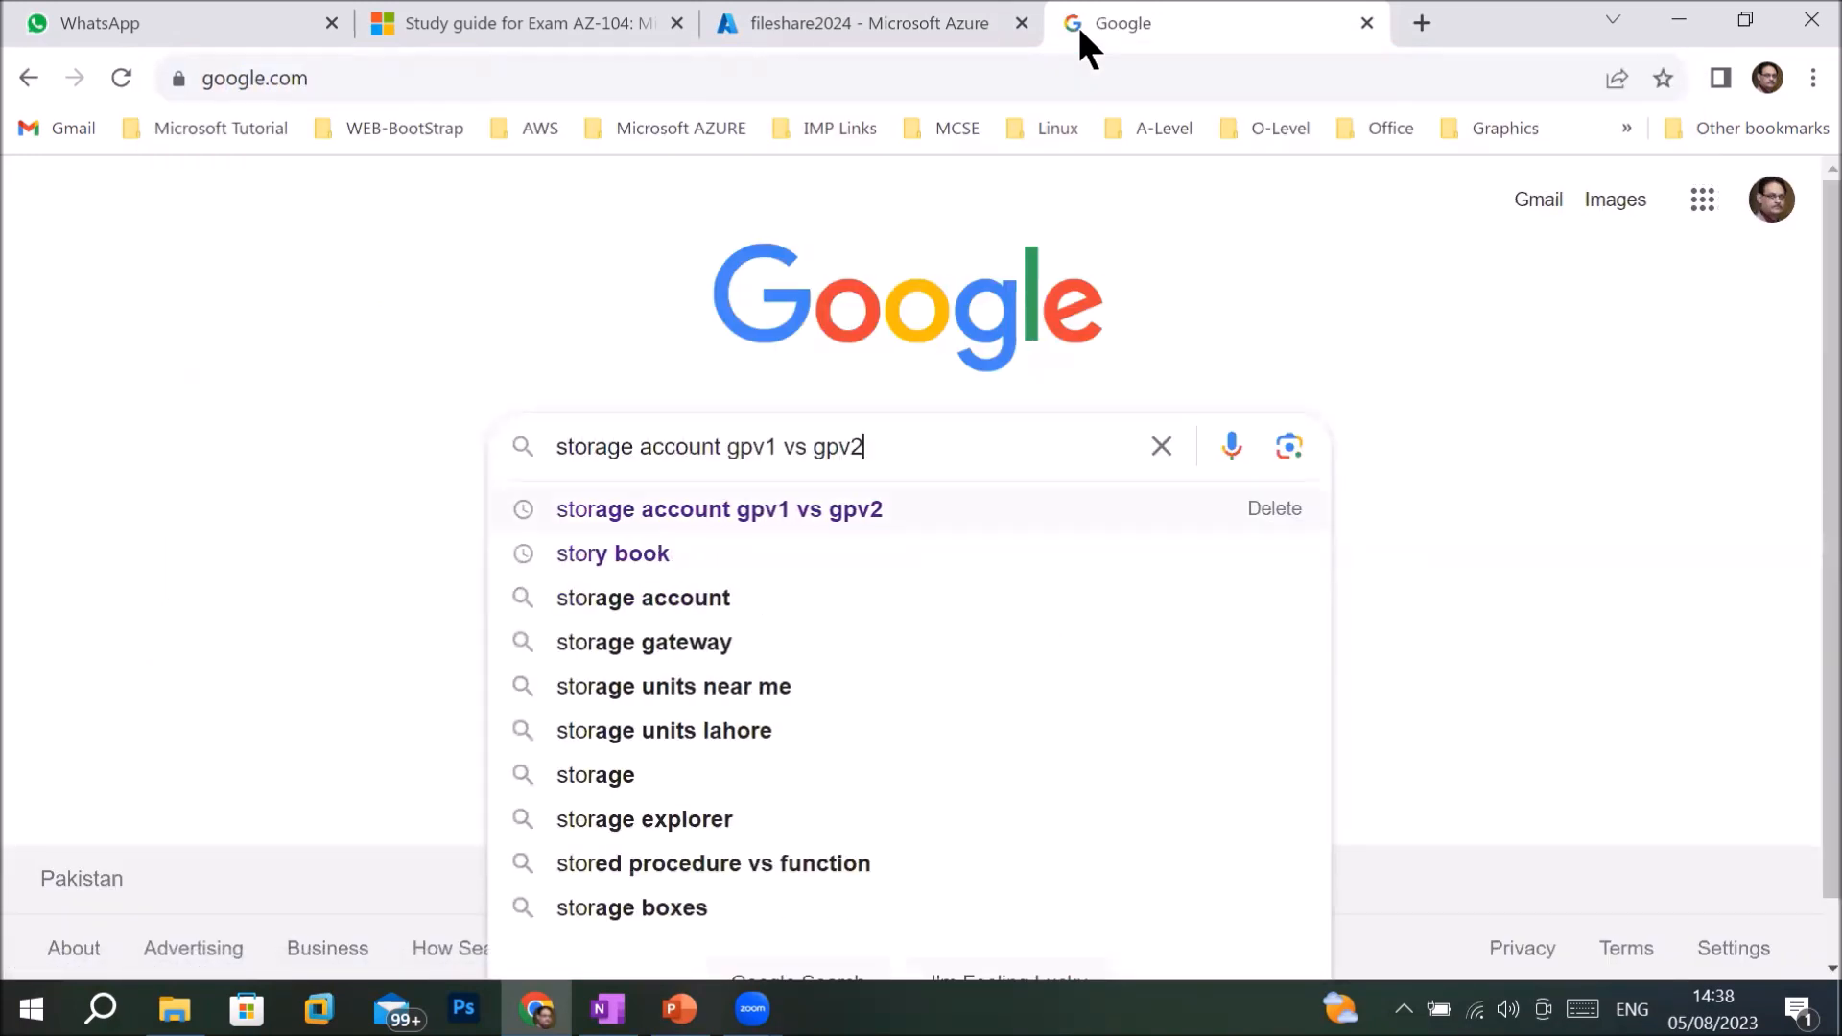
pyautogui.press('Return')
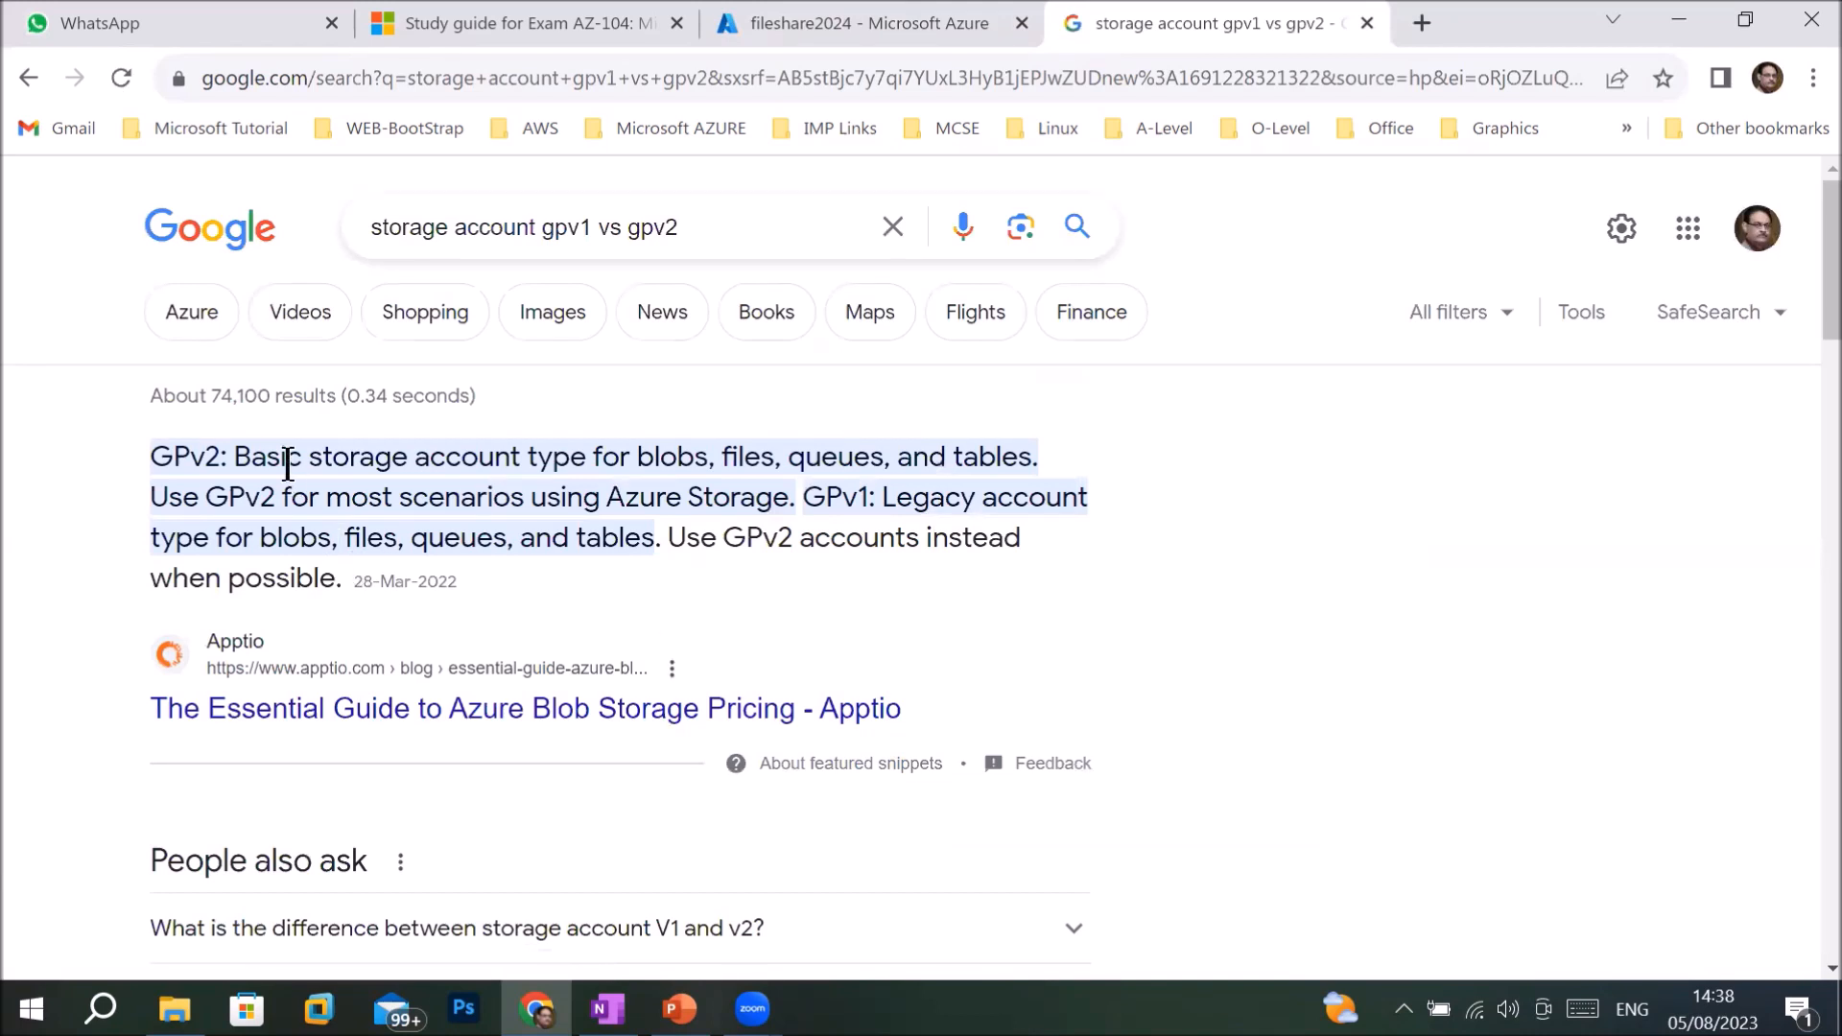
# - Highlight the featured snippet calling GPv1 legacy and recommending GPv2 for most scenarios
pyautogui.moveTo(237, 457); pyautogui.dragTo(527, 452)
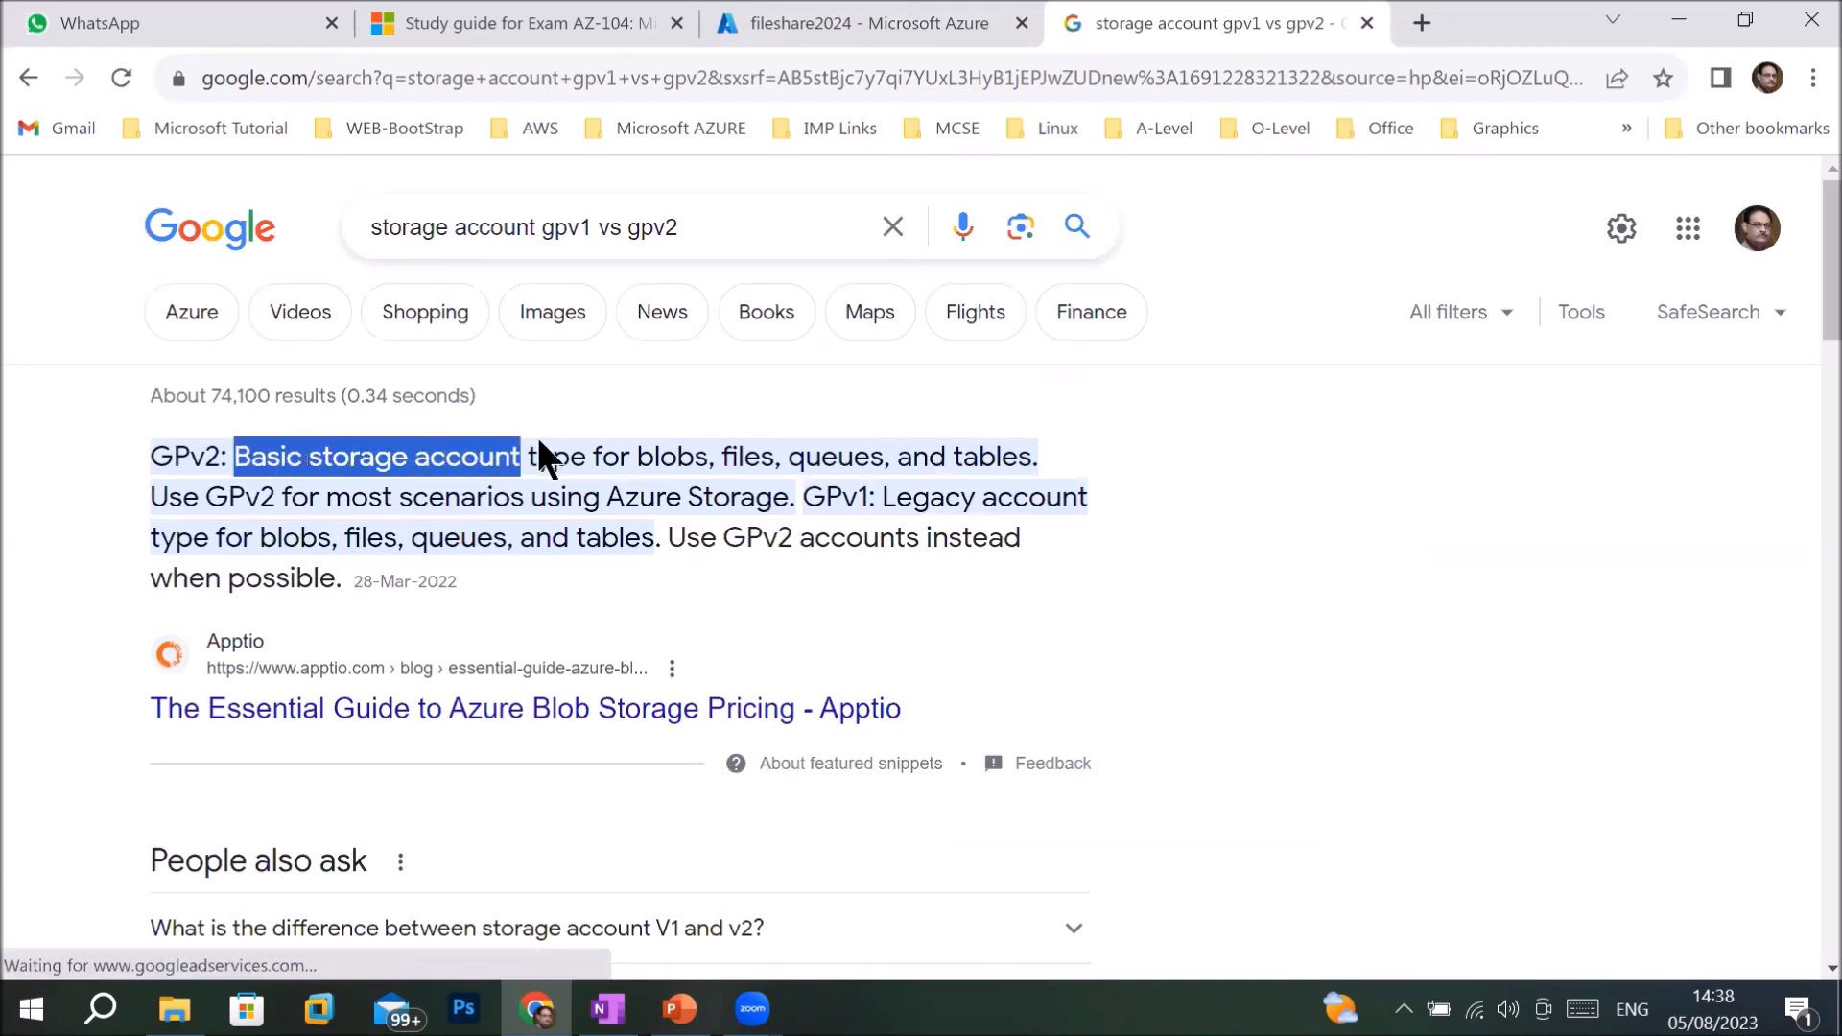
pyautogui.moveTo(687, 460); pyautogui.dragTo(1038, 458)
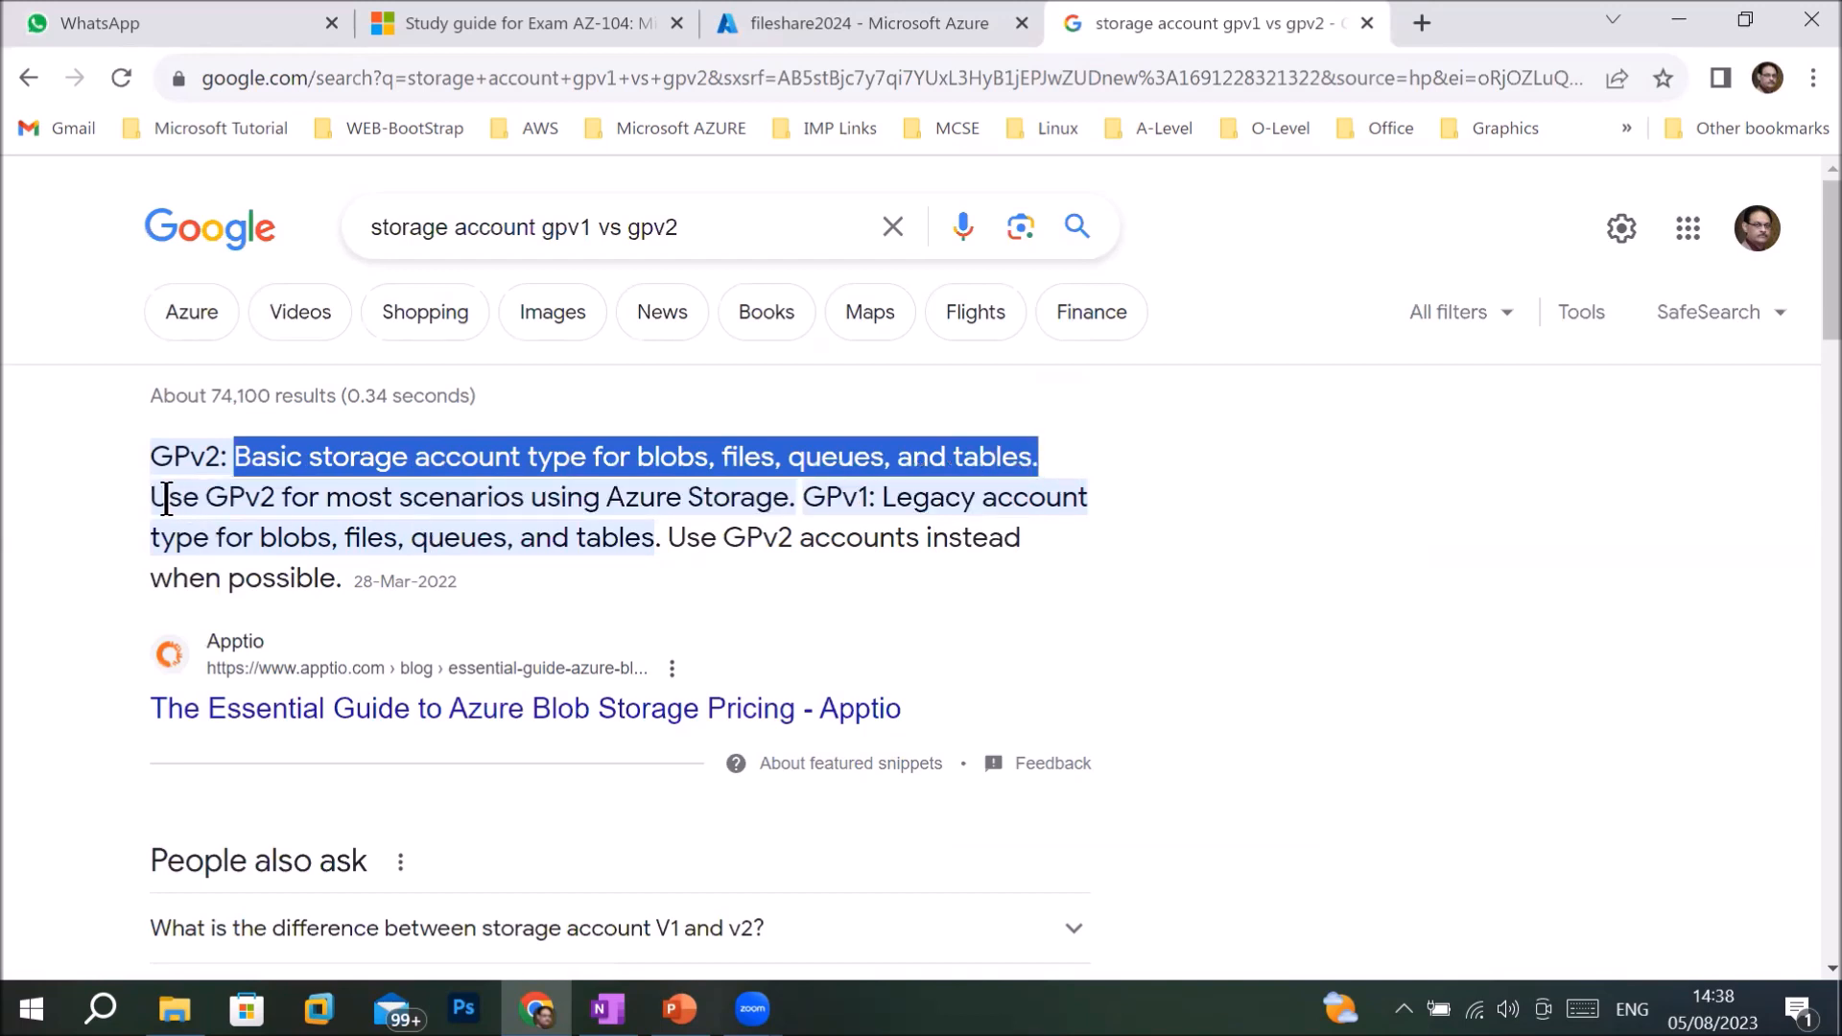
pyautogui.moveTo(153, 497); pyautogui.dragTo(758, 501)
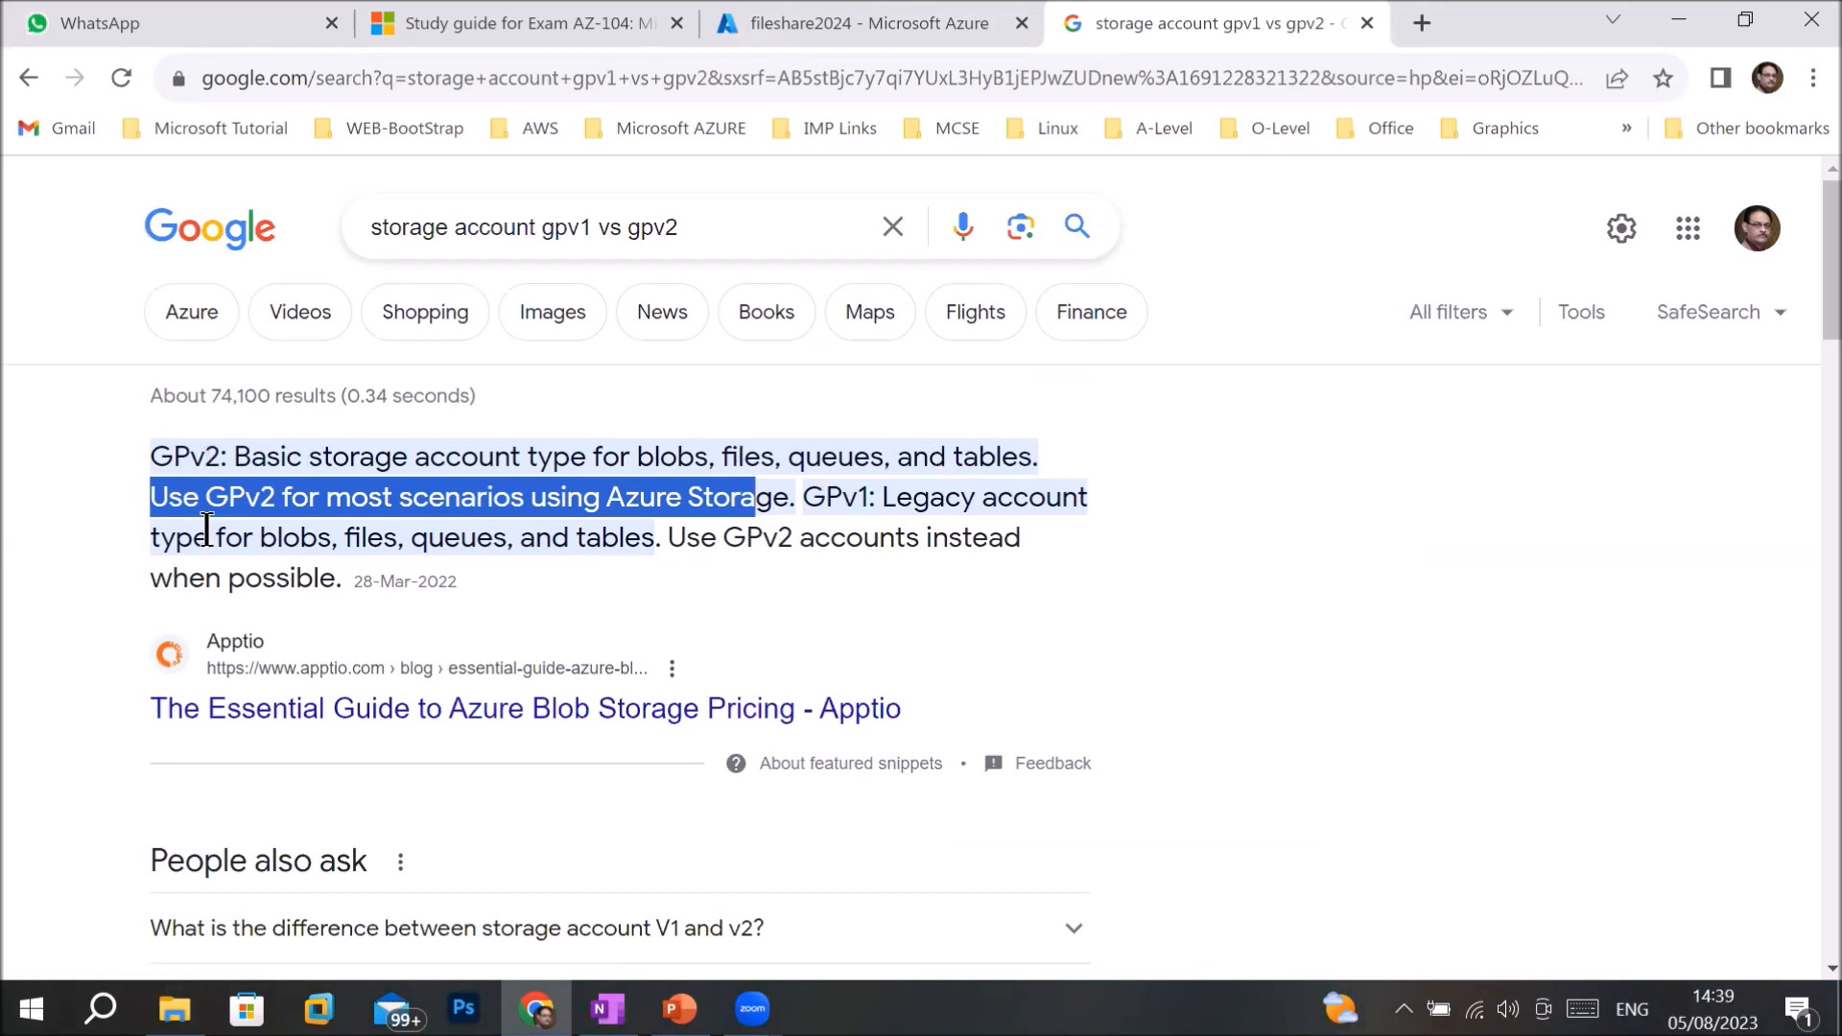
pyautogui.moveTo(261, 538); pyautogui.dragTo(638, 539)
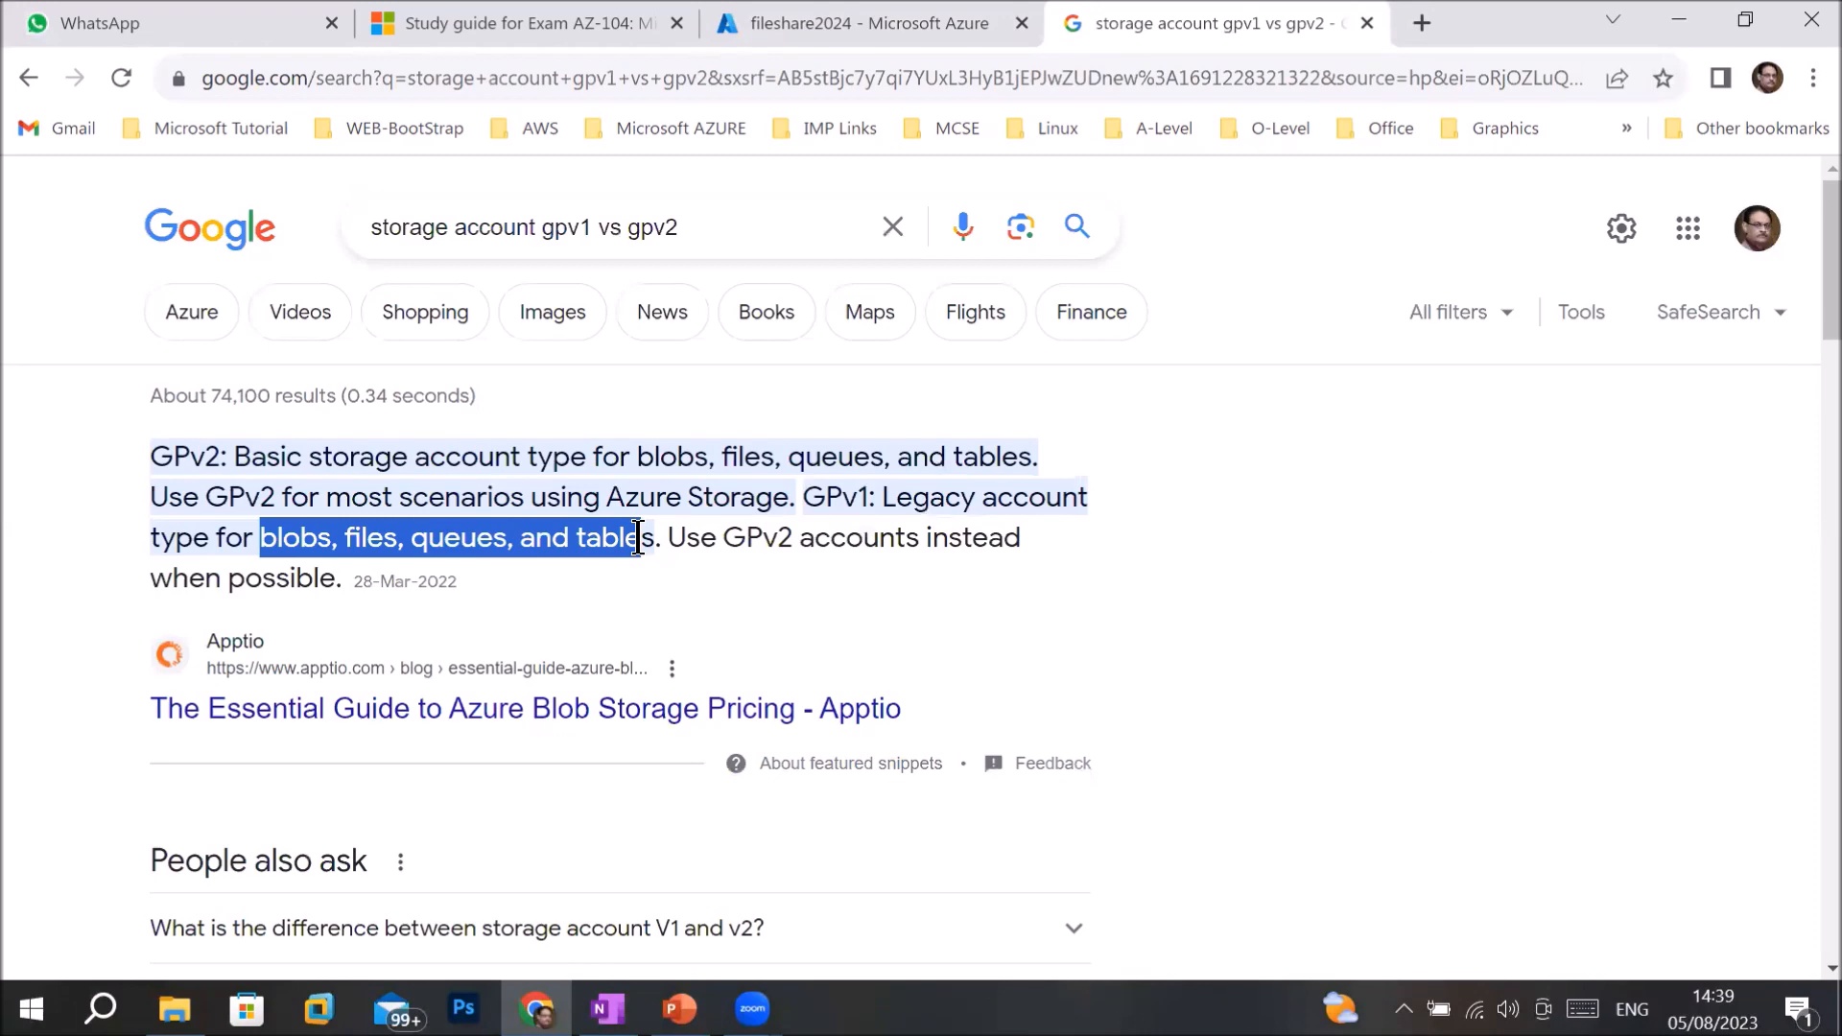
# - Back on fileshare2024's Data migration page, target Azure Blobs with the Data migration using AzCopy scenario
pyautogui.click(820, 21)
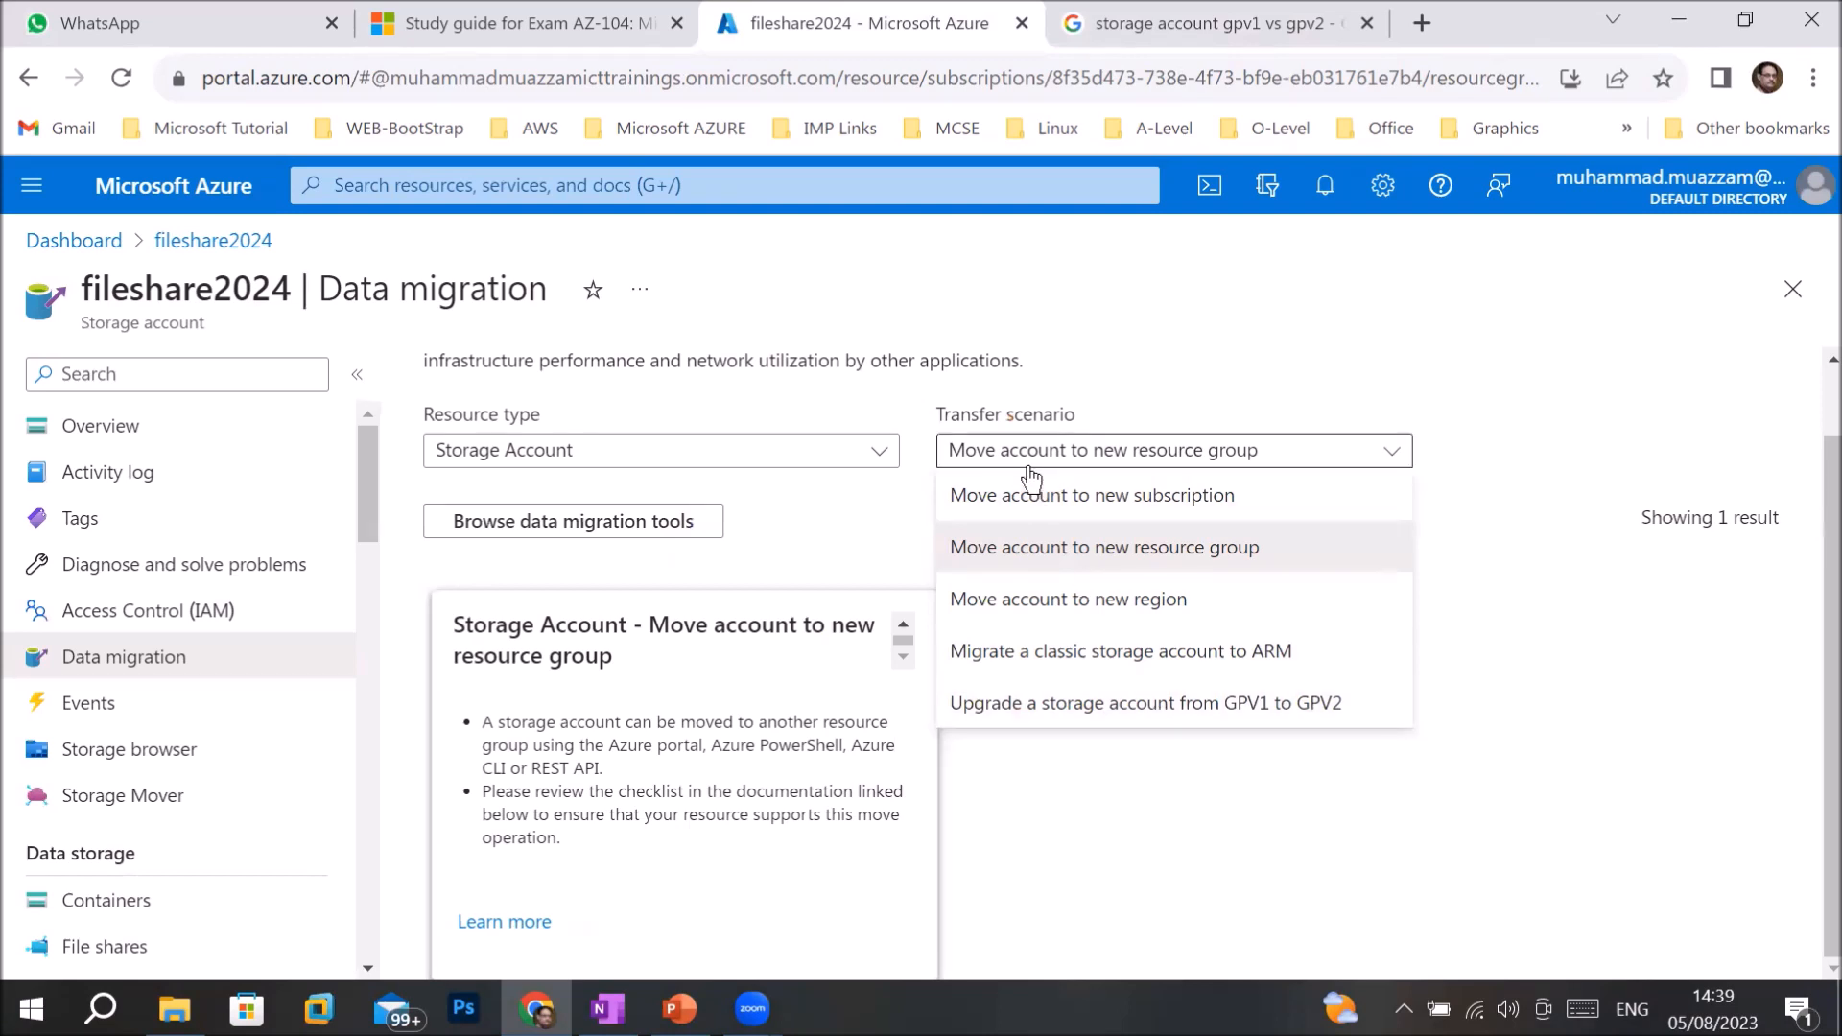
pyautogui.click(690, 451)
pyautogui.click(690, 451)
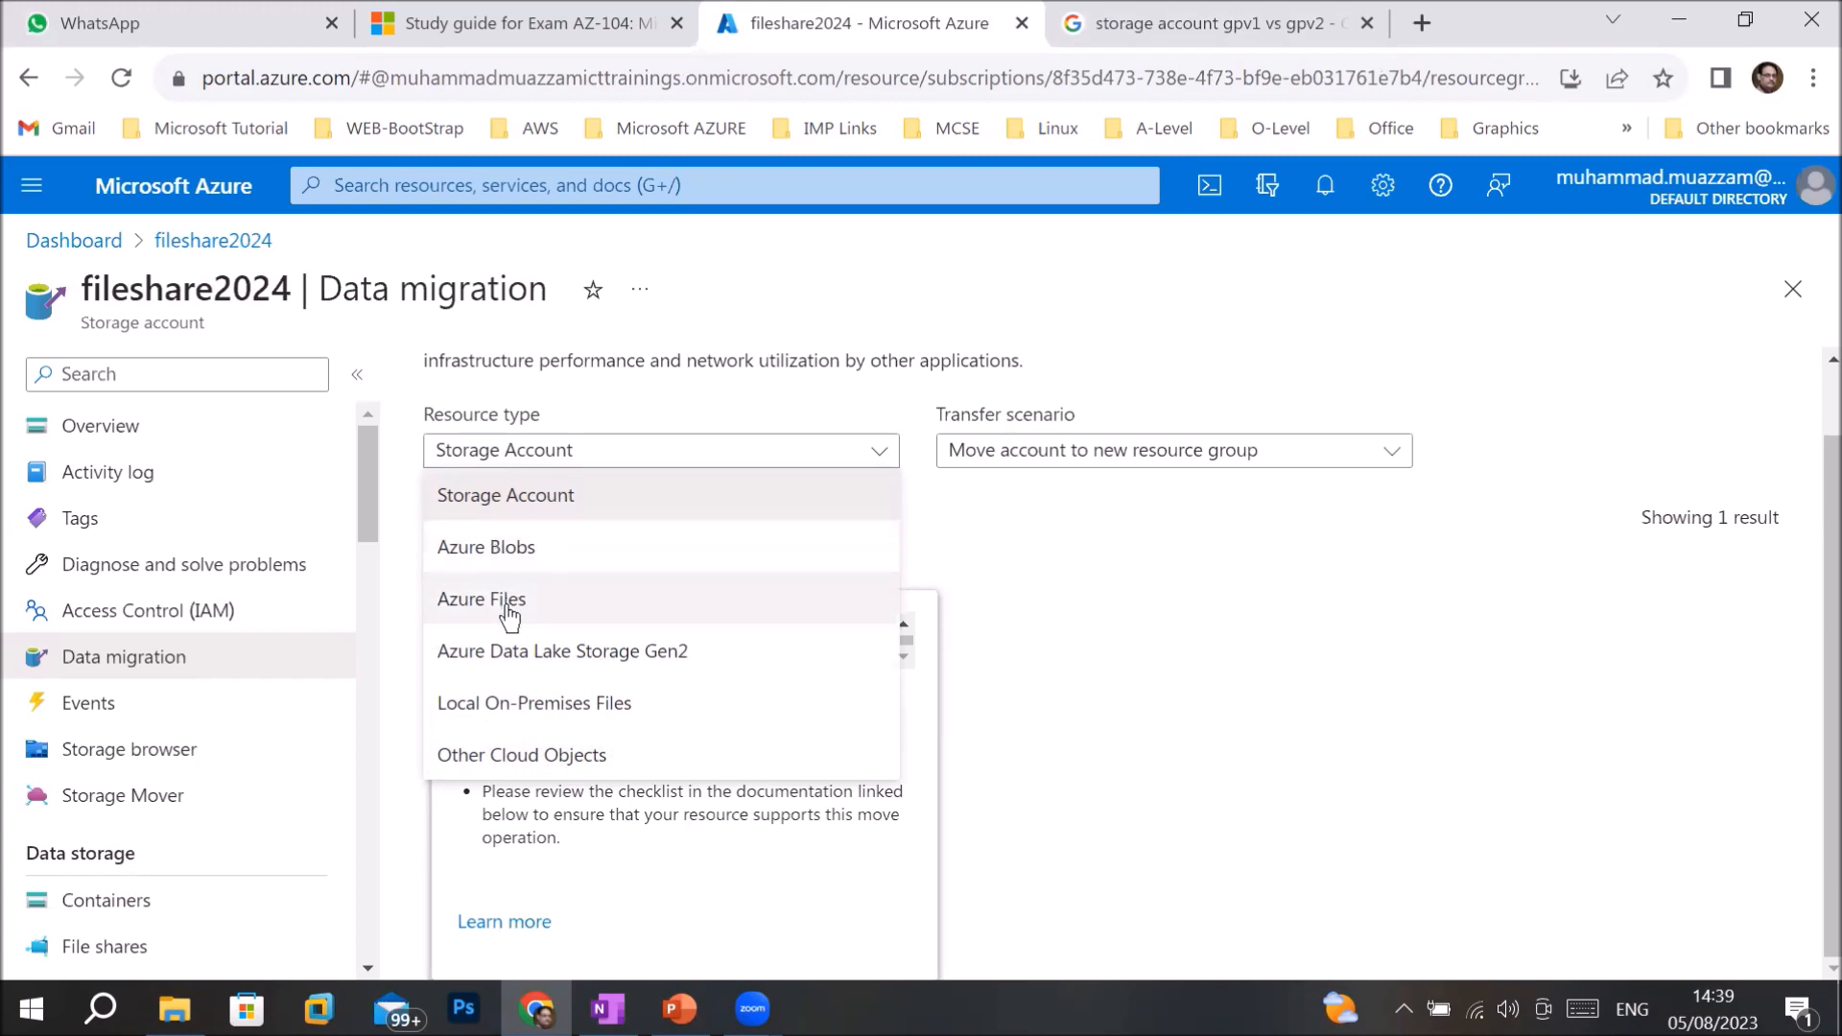
pyautogui.click(508, 545)
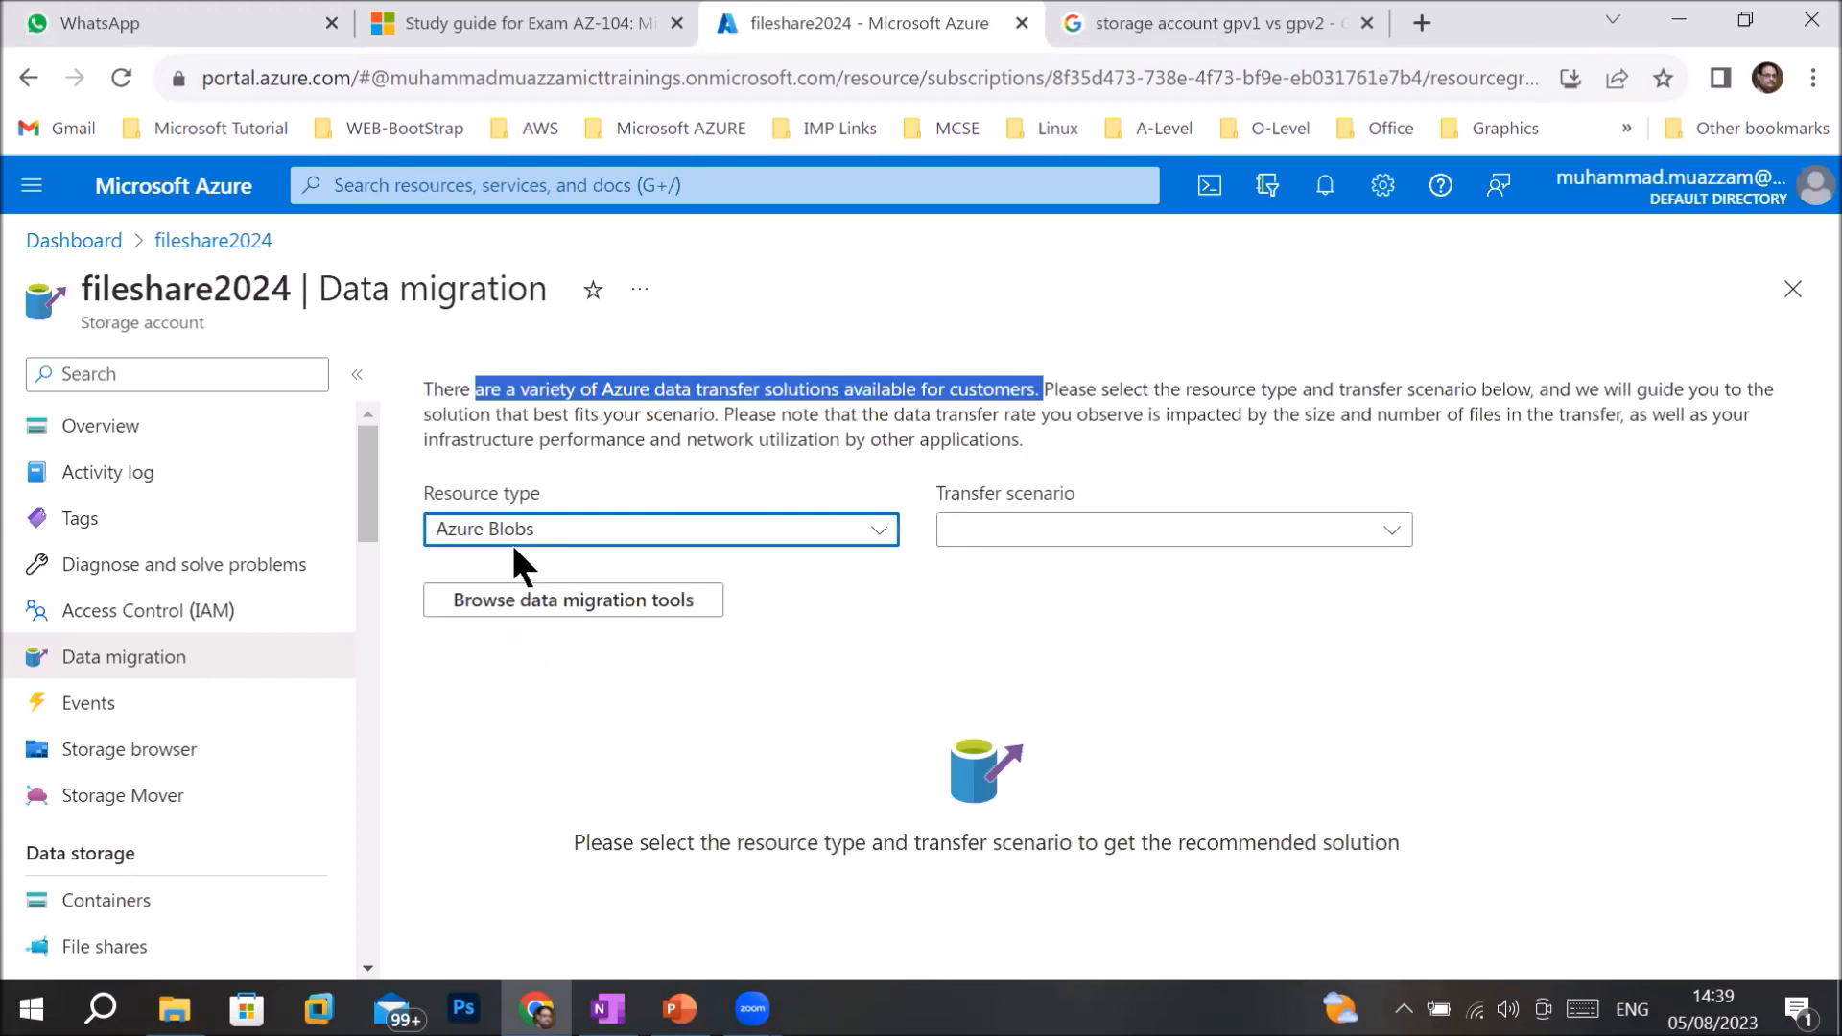
pyautogui.click(1134, 553)
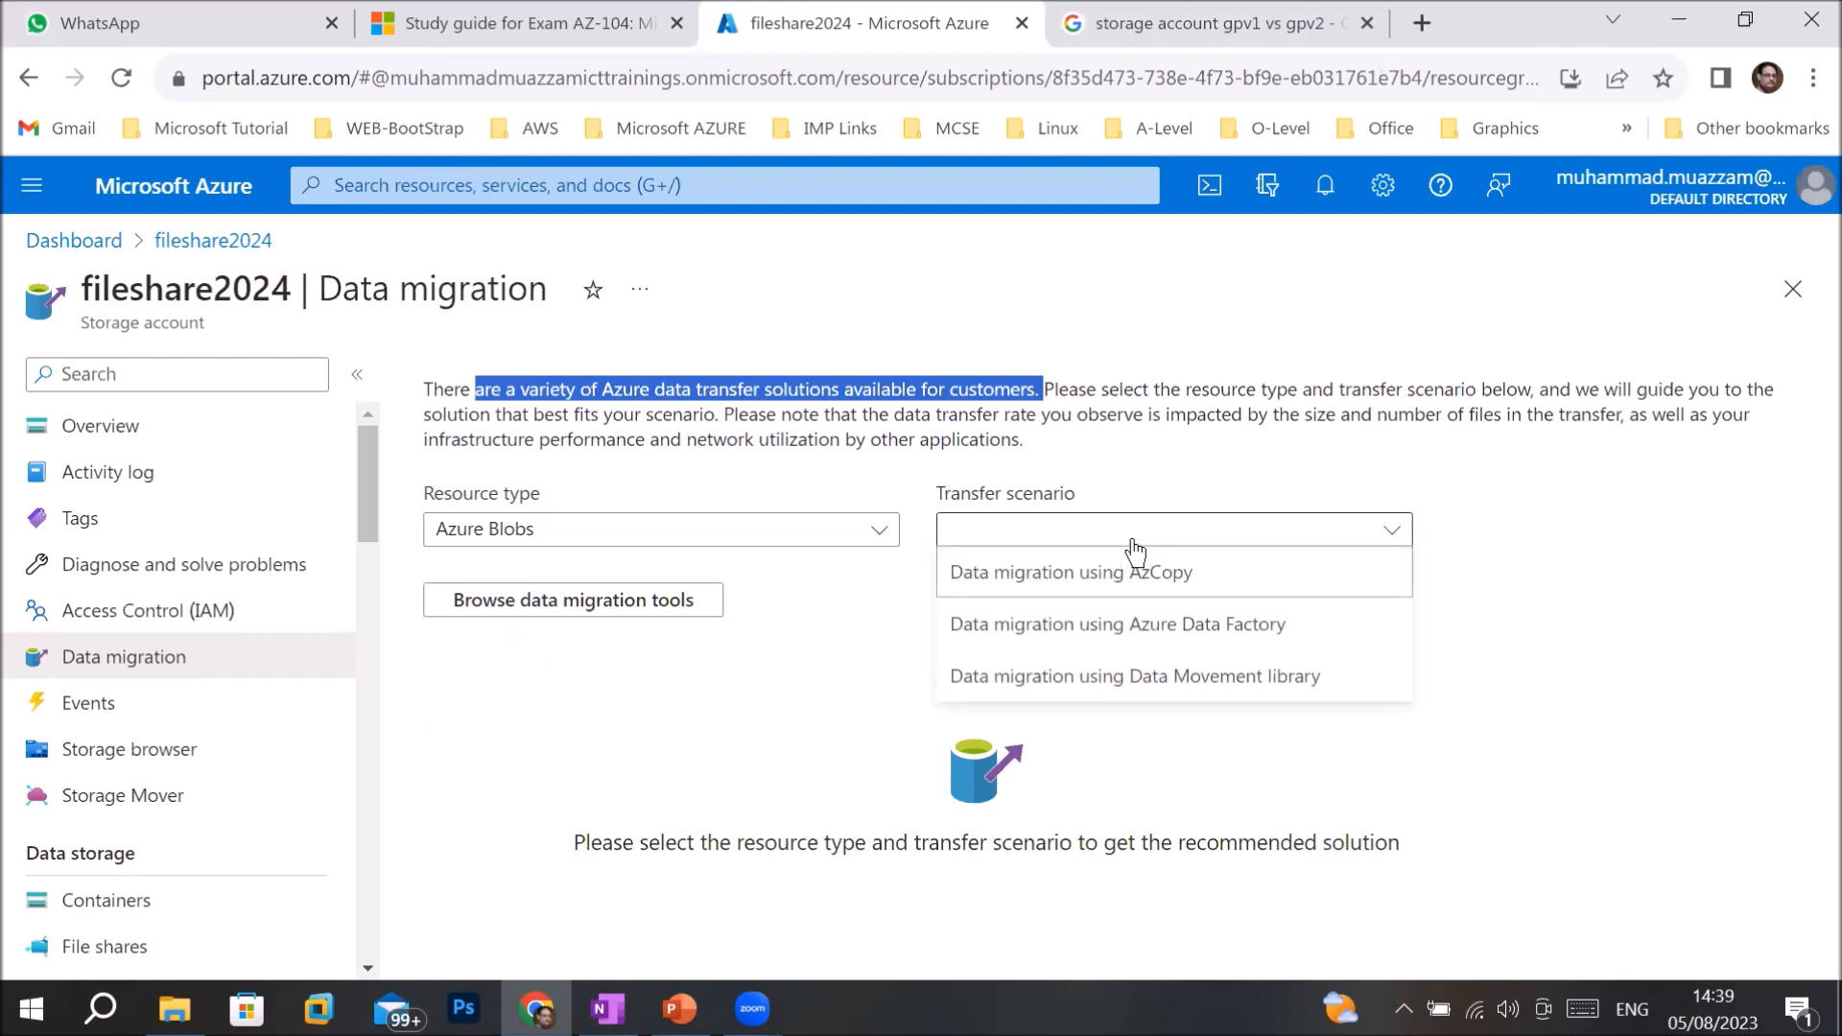
pyautogui.click(1197, 574)
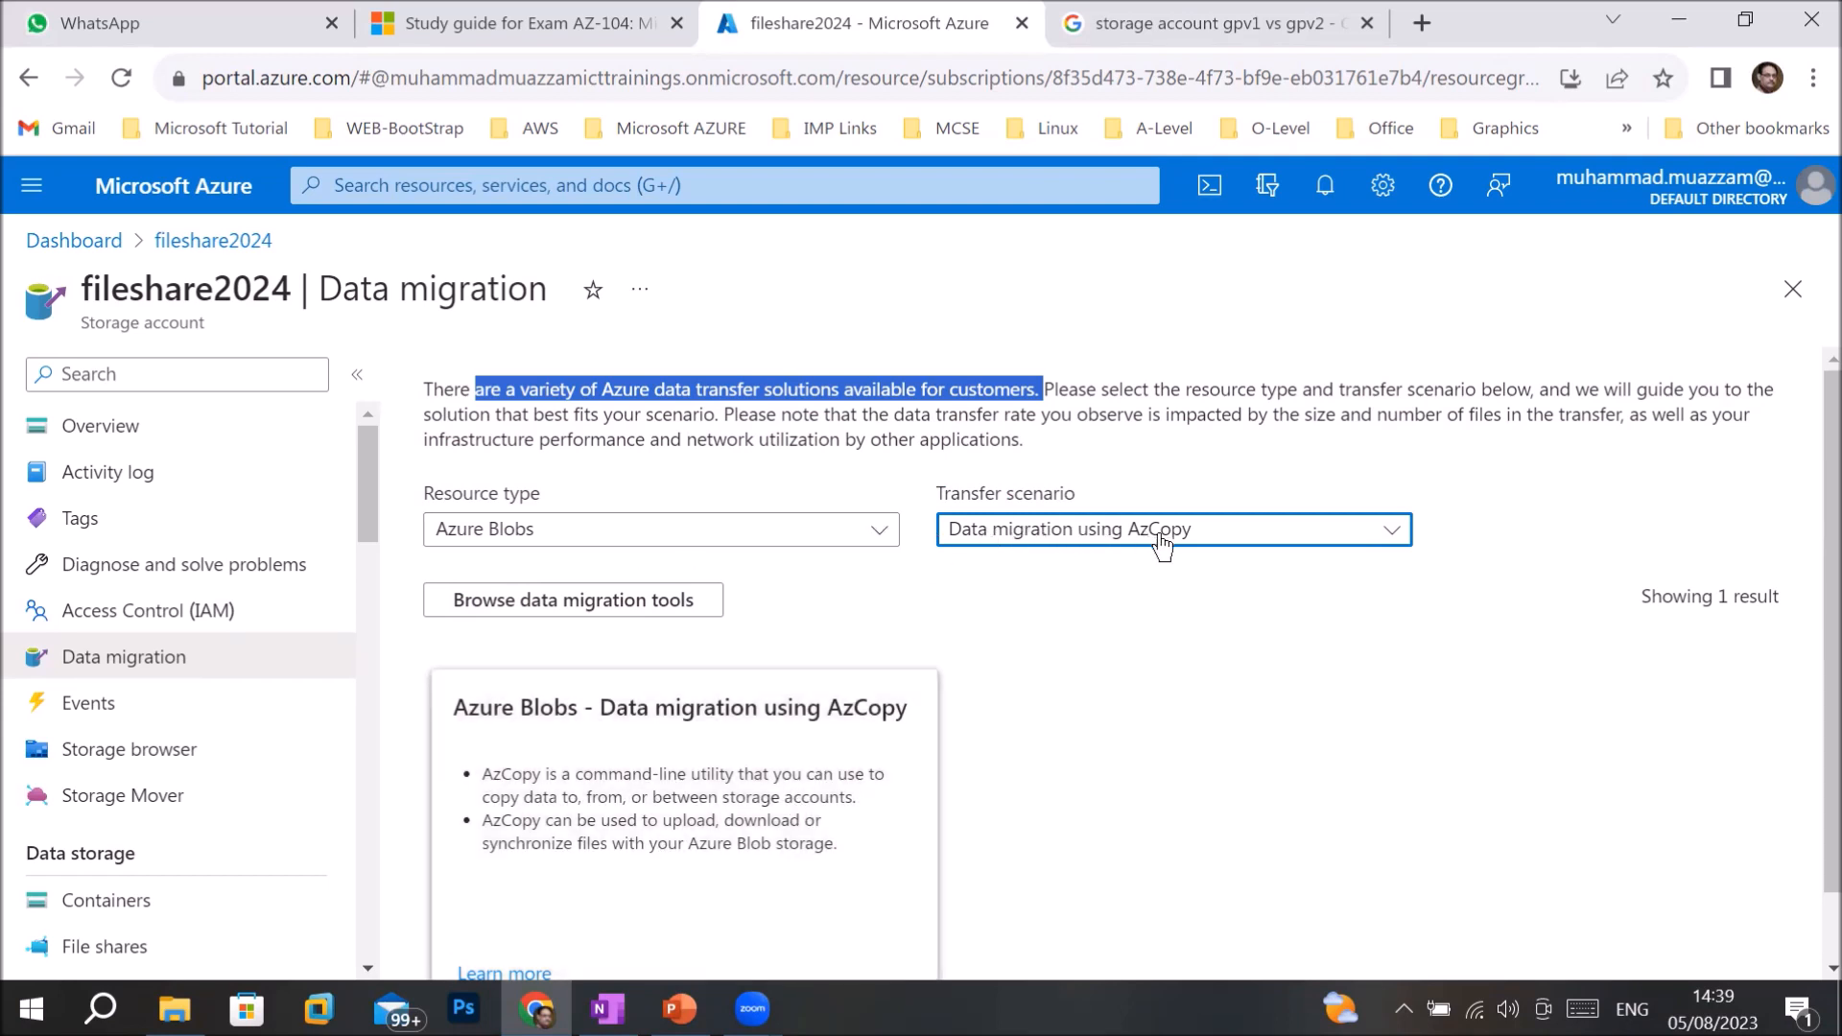
pyautogui.scroll(-1, 1132, 733)
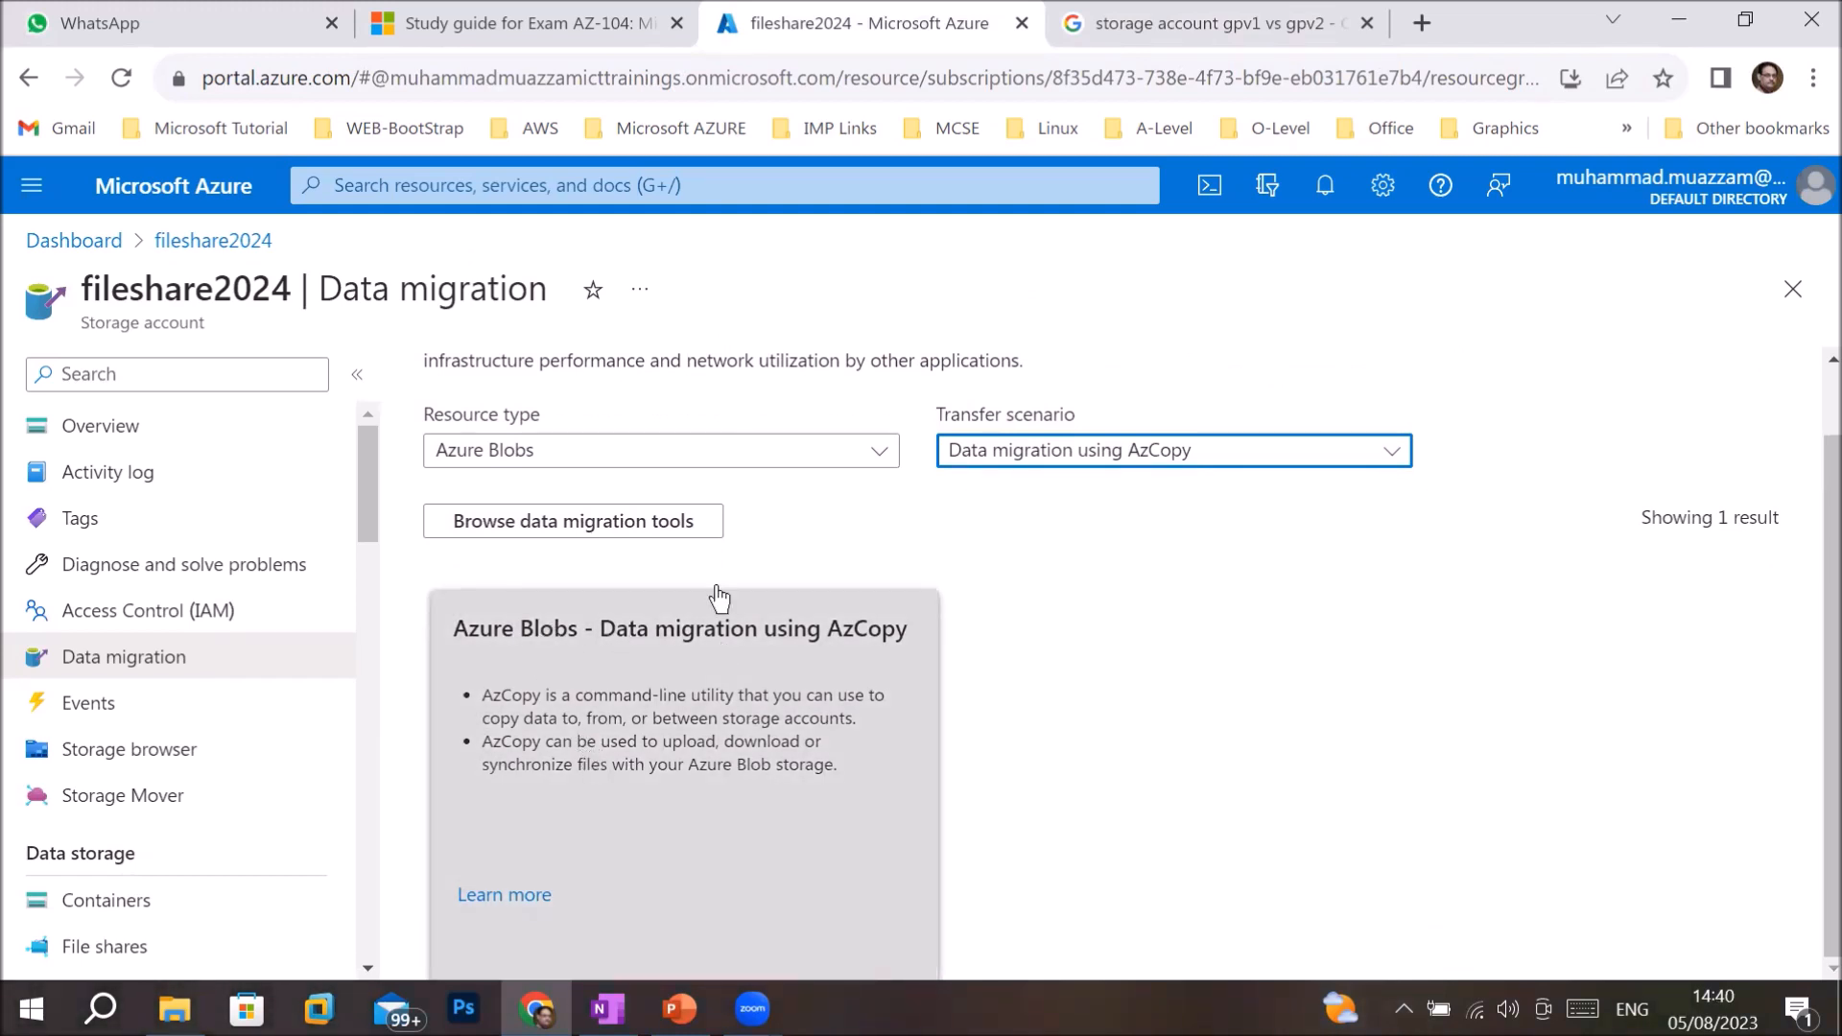
# - Set Resource type to Azure Files with the Compare data migration solutions scenario
pyautogui.click(785, 472)
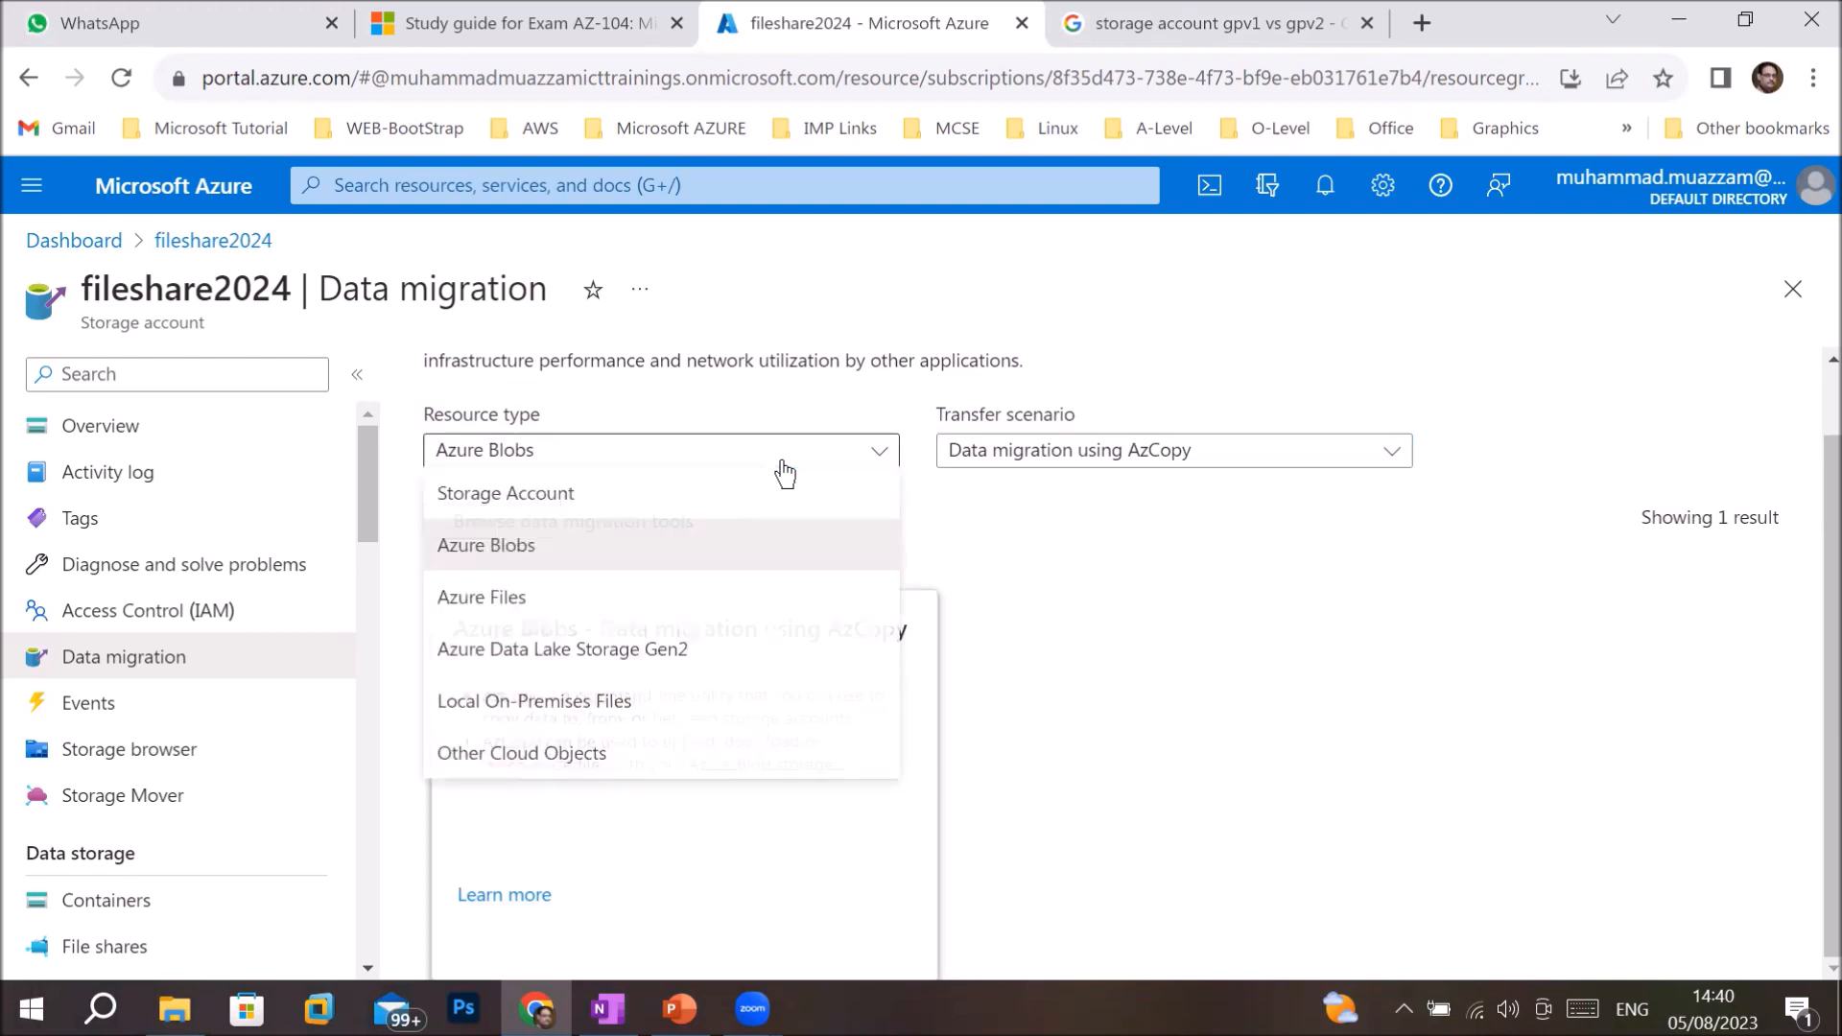
pyautogui.click(617, 608)
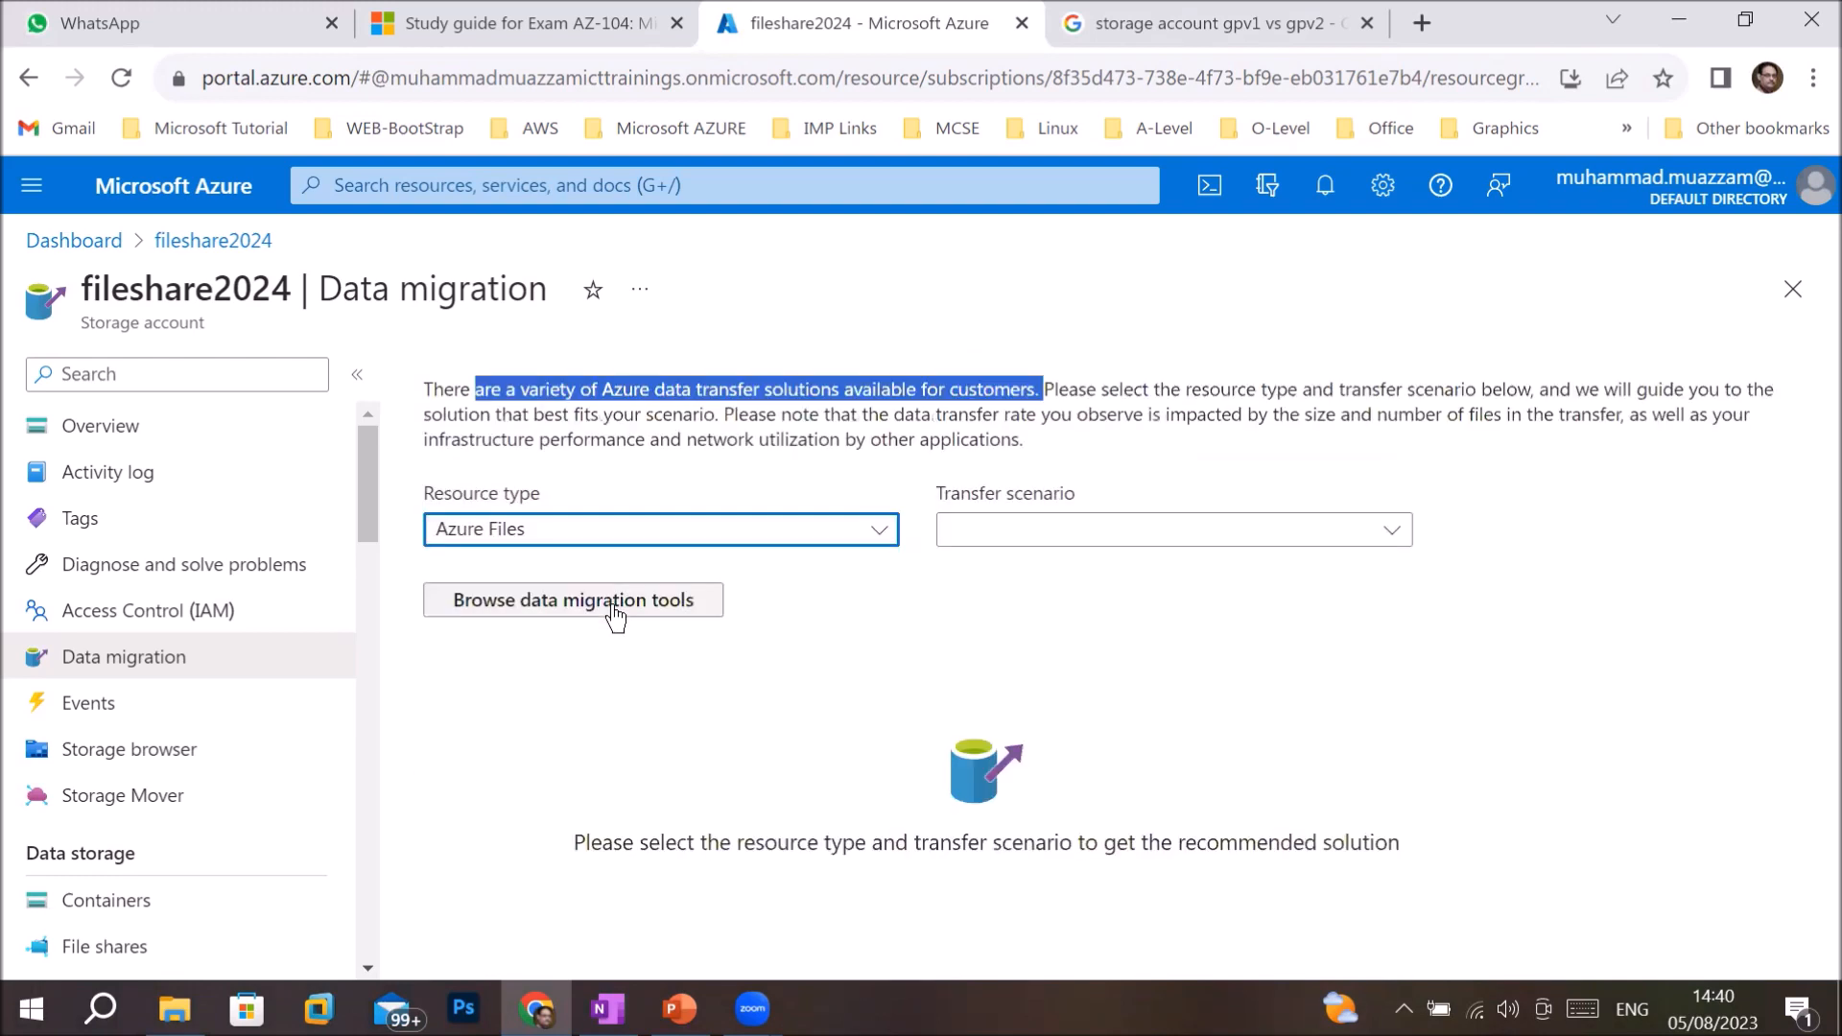
pyautogui.click(1105, 539)
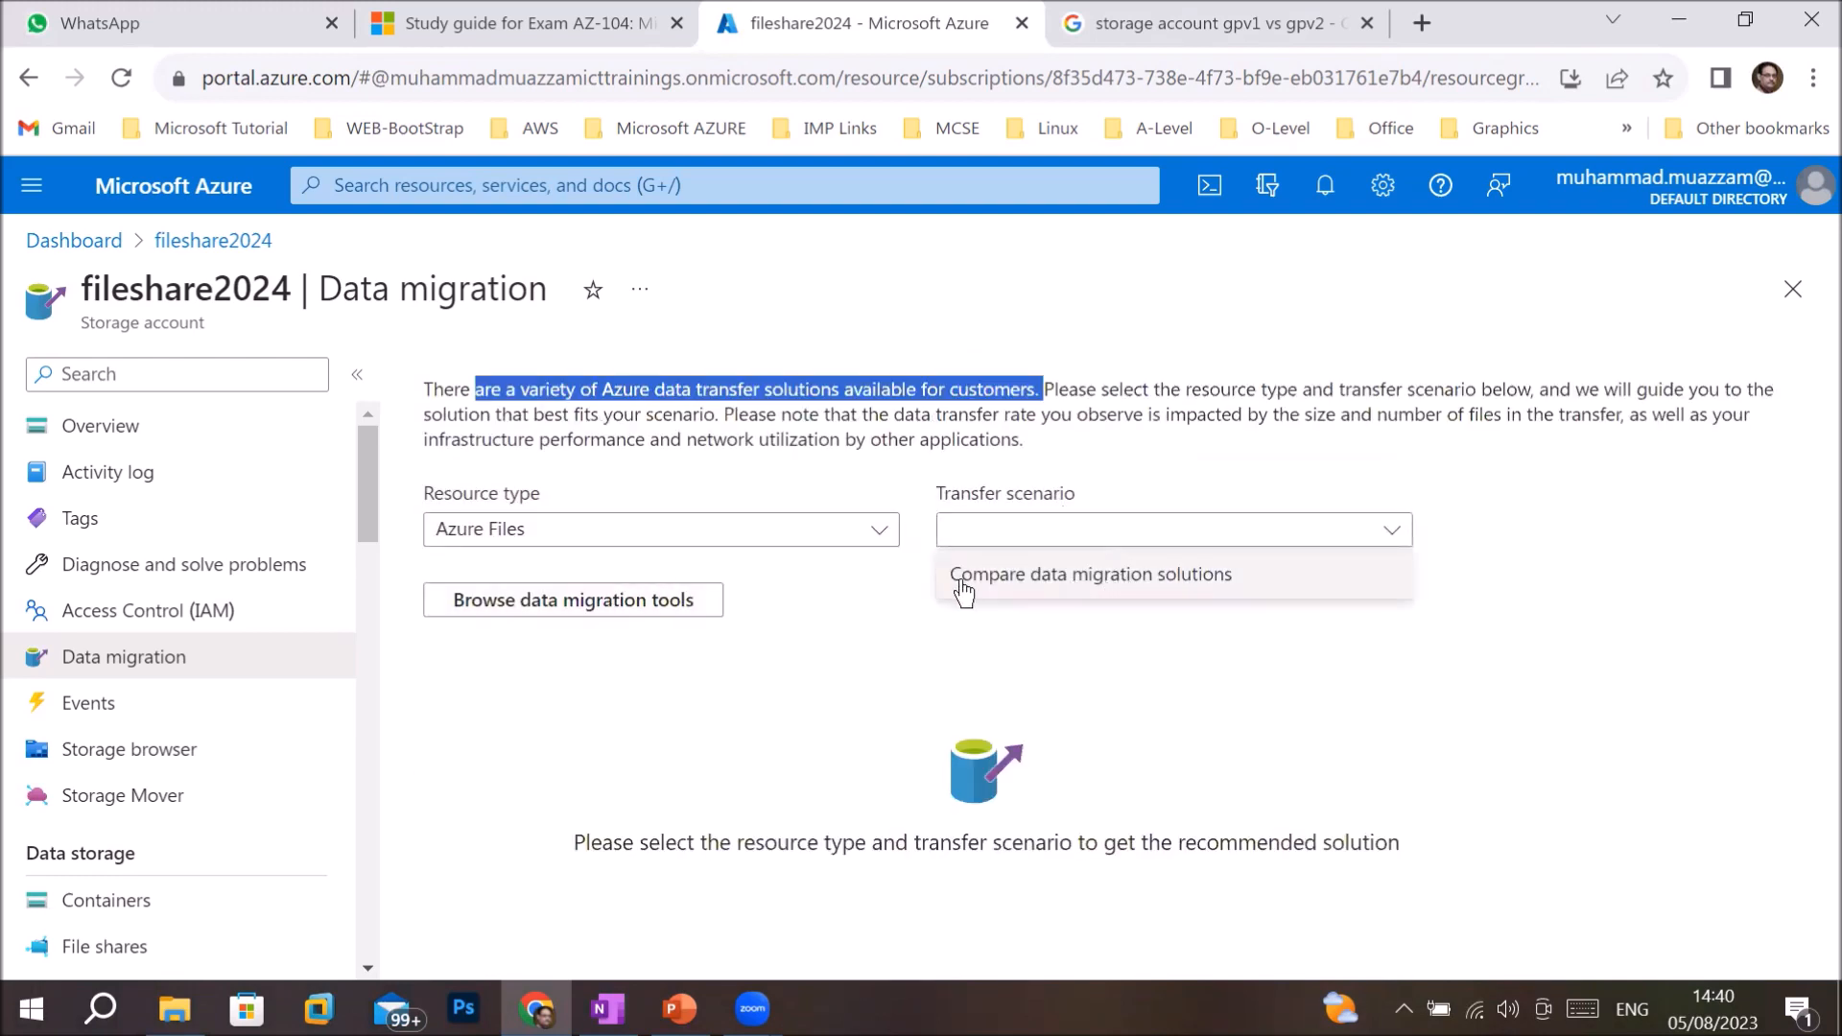
pyautogui.click(1172, 578)
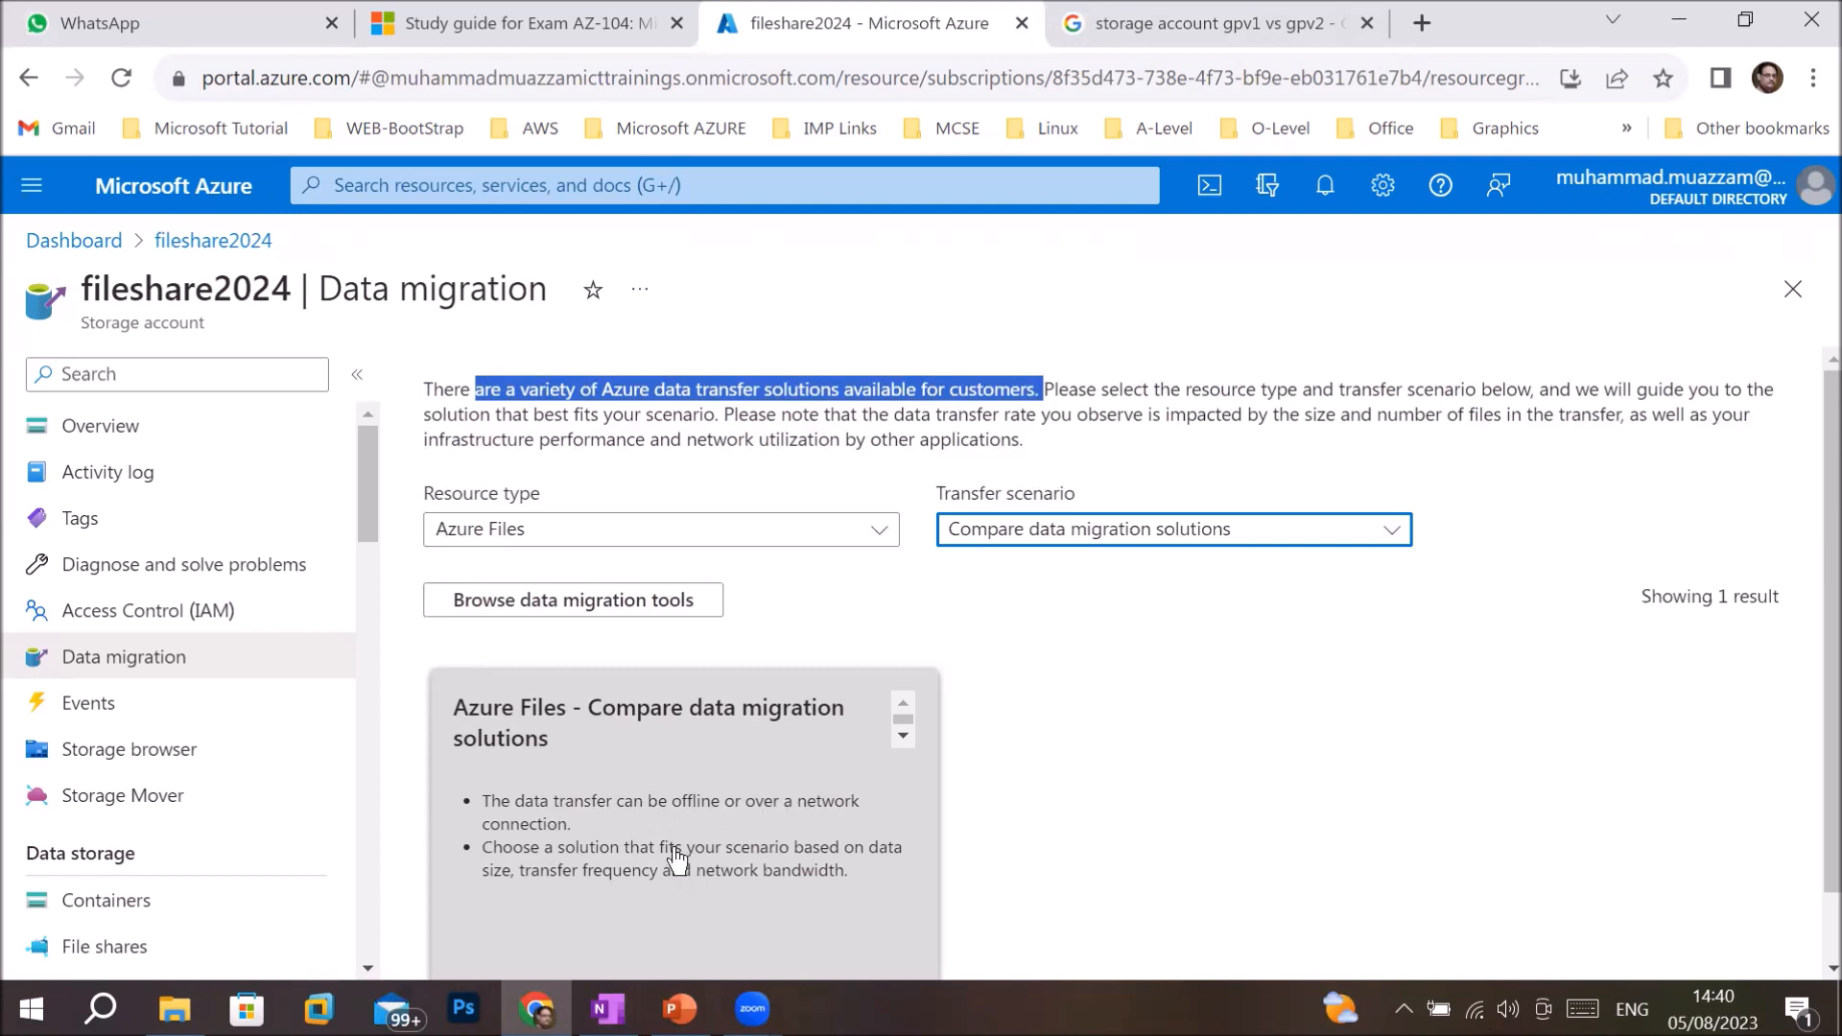
pyautogui.scroll(-1, 677, 859)
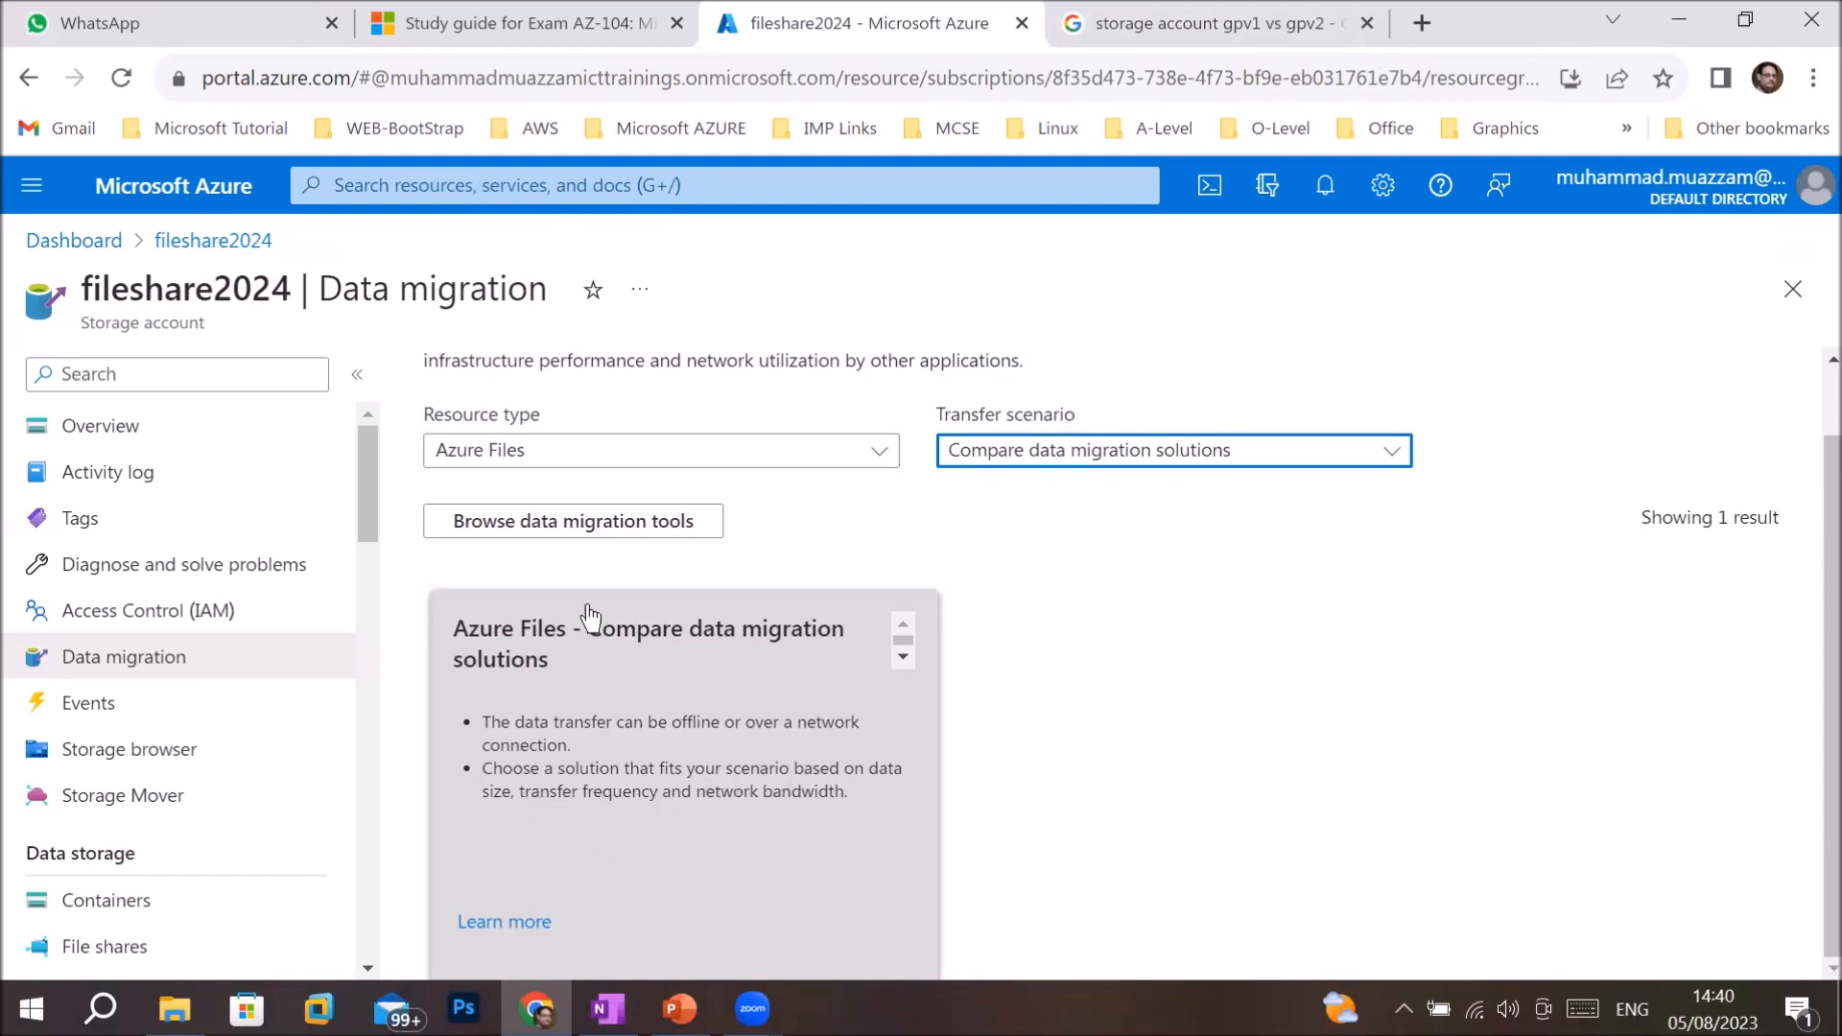
pyautogui.click(651, 459)
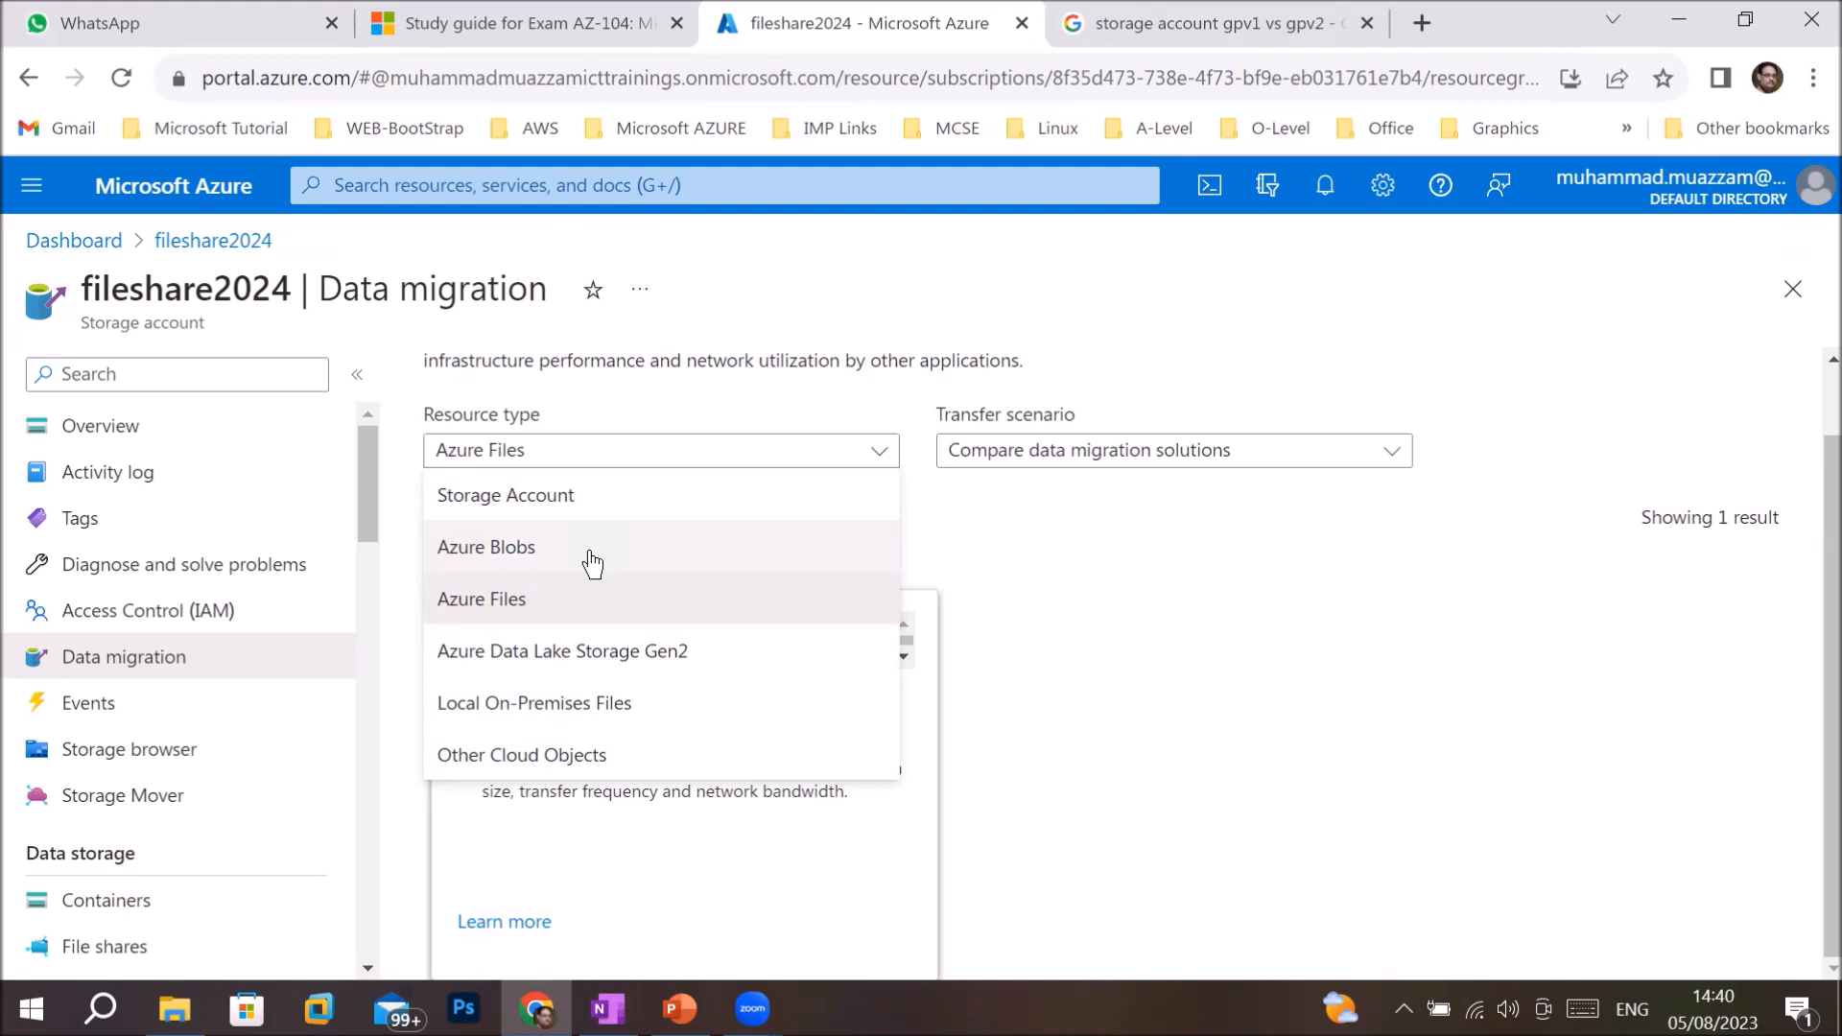
# - Set Resource type to Azure Data Lake Storage Gen2 with the Migrate an on-premises HDFS store scenario
pyautogui.click(526, 657)
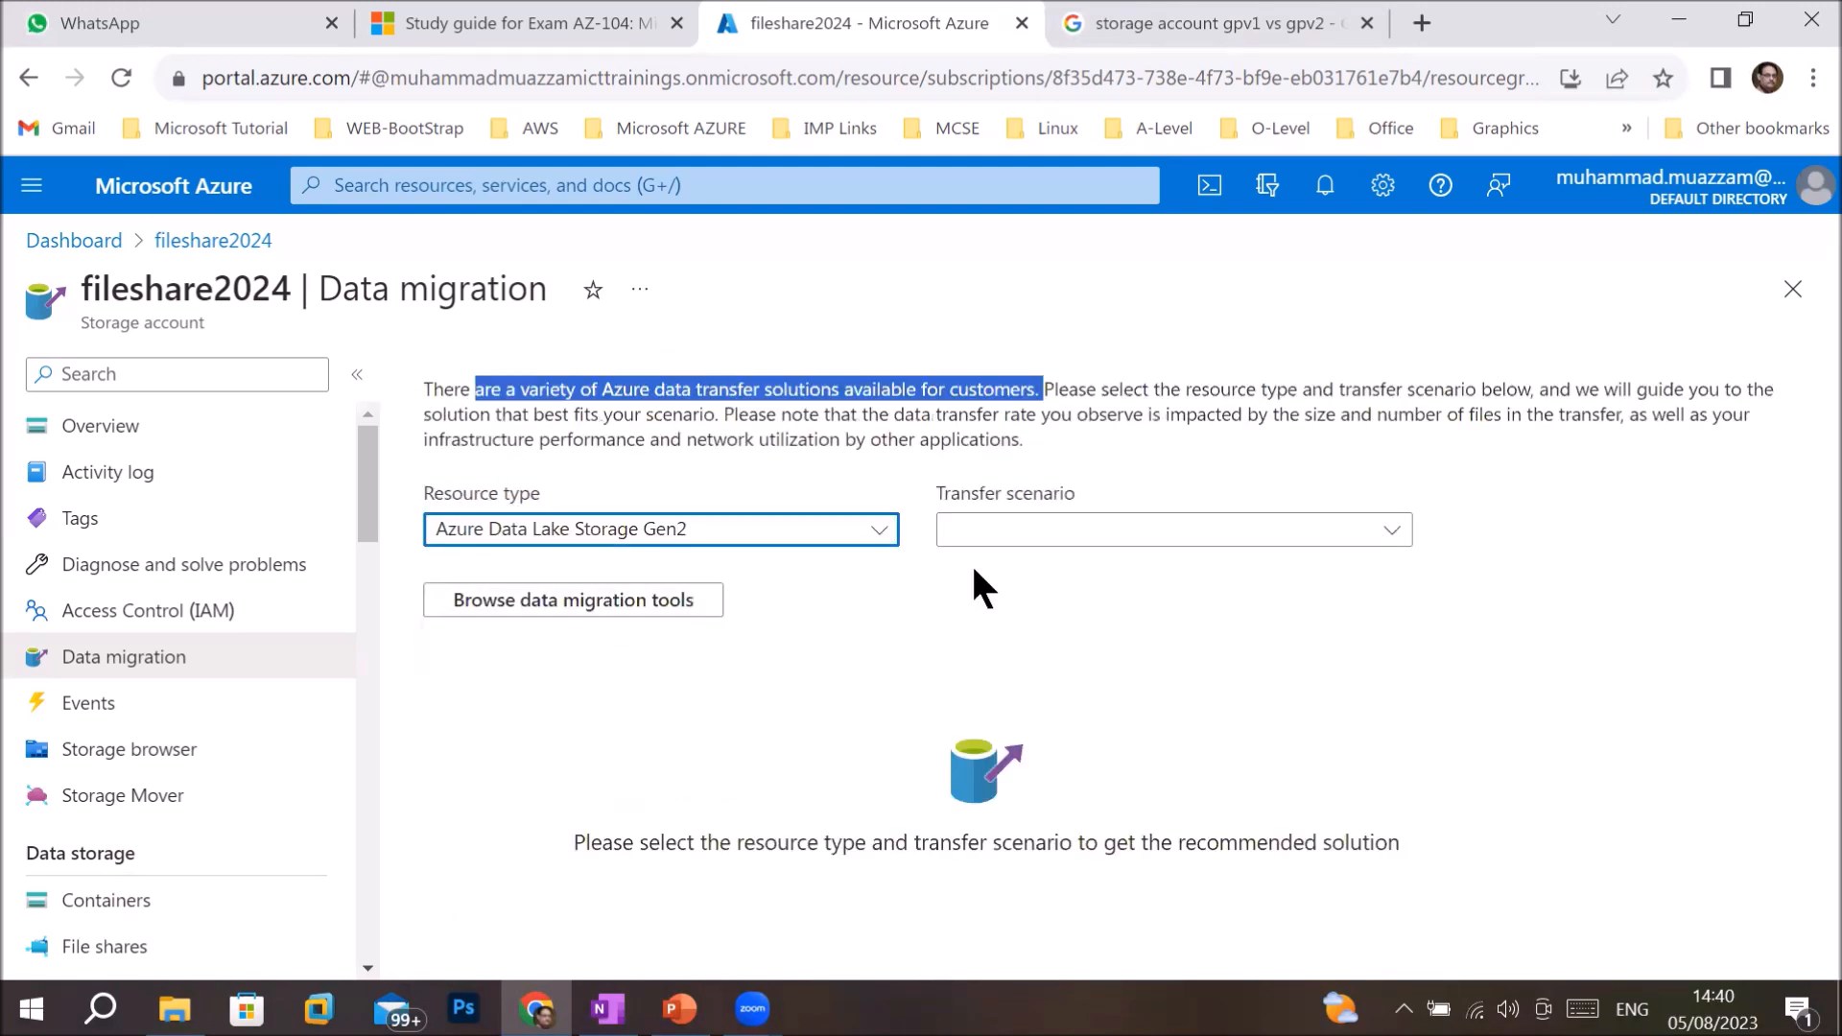
pyautogui.click(1035, 533)
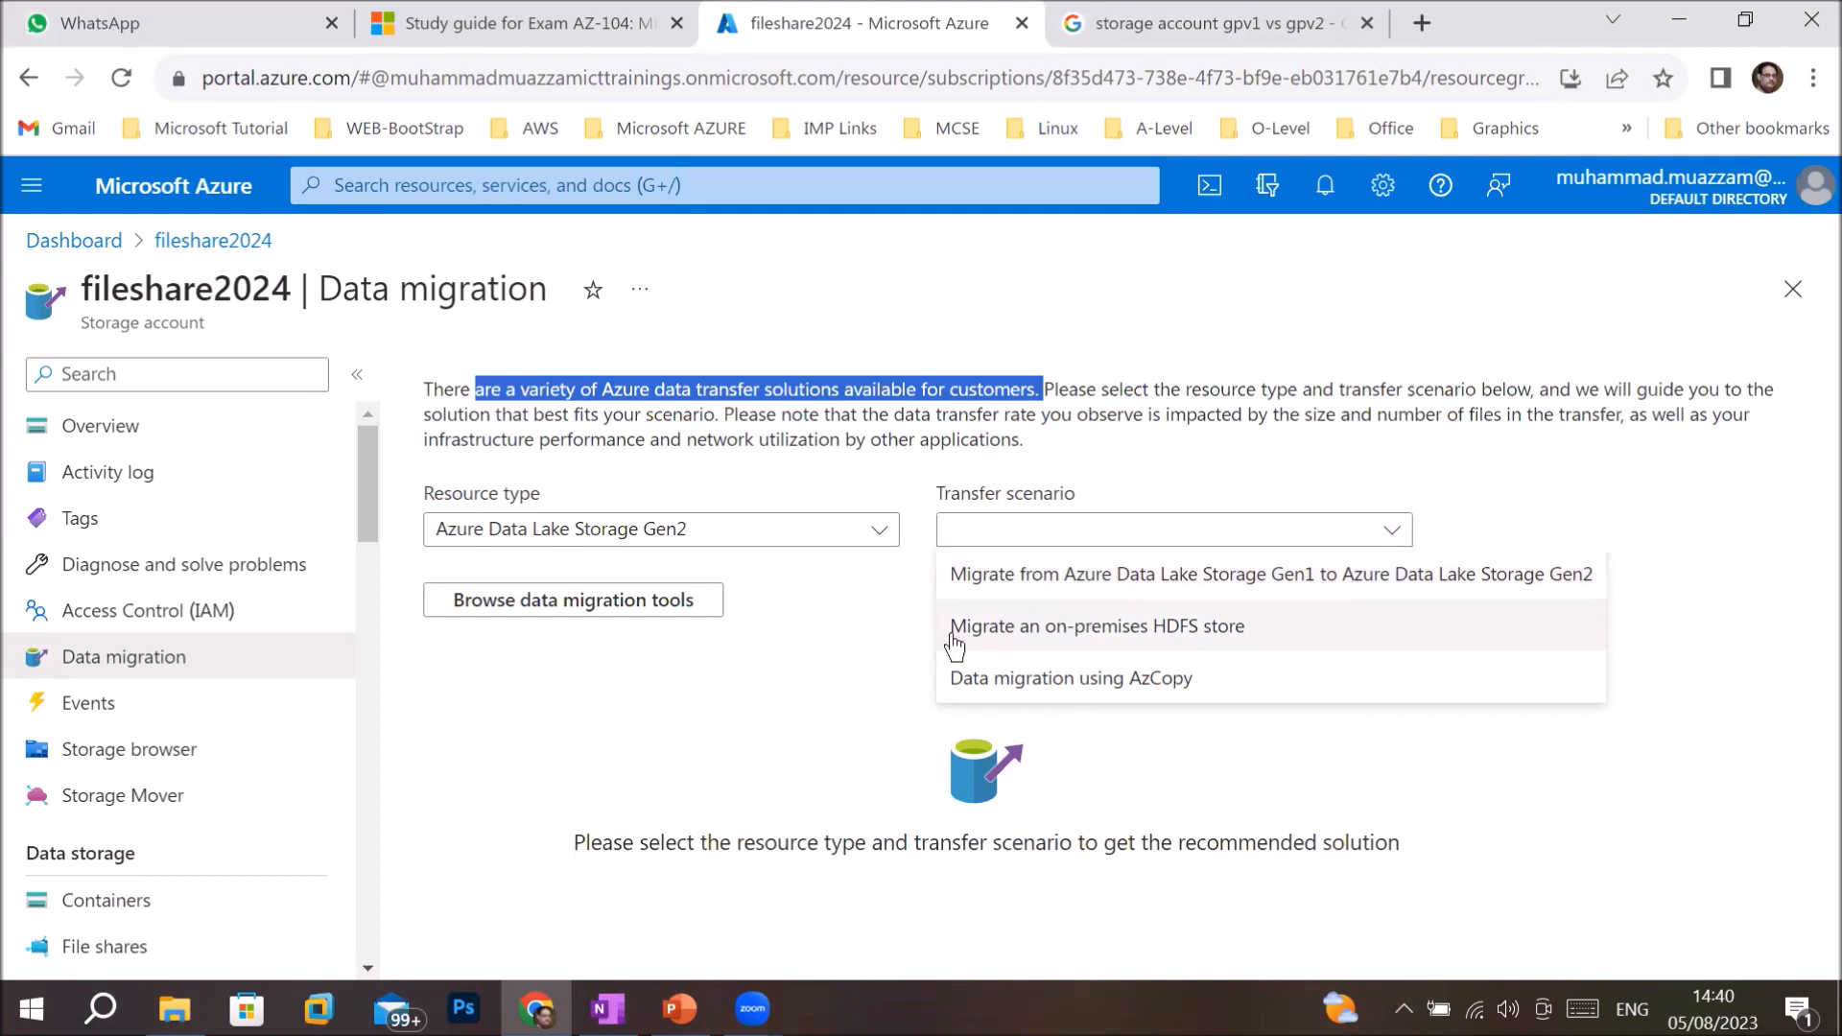
pyautogui.click(1080, 640)
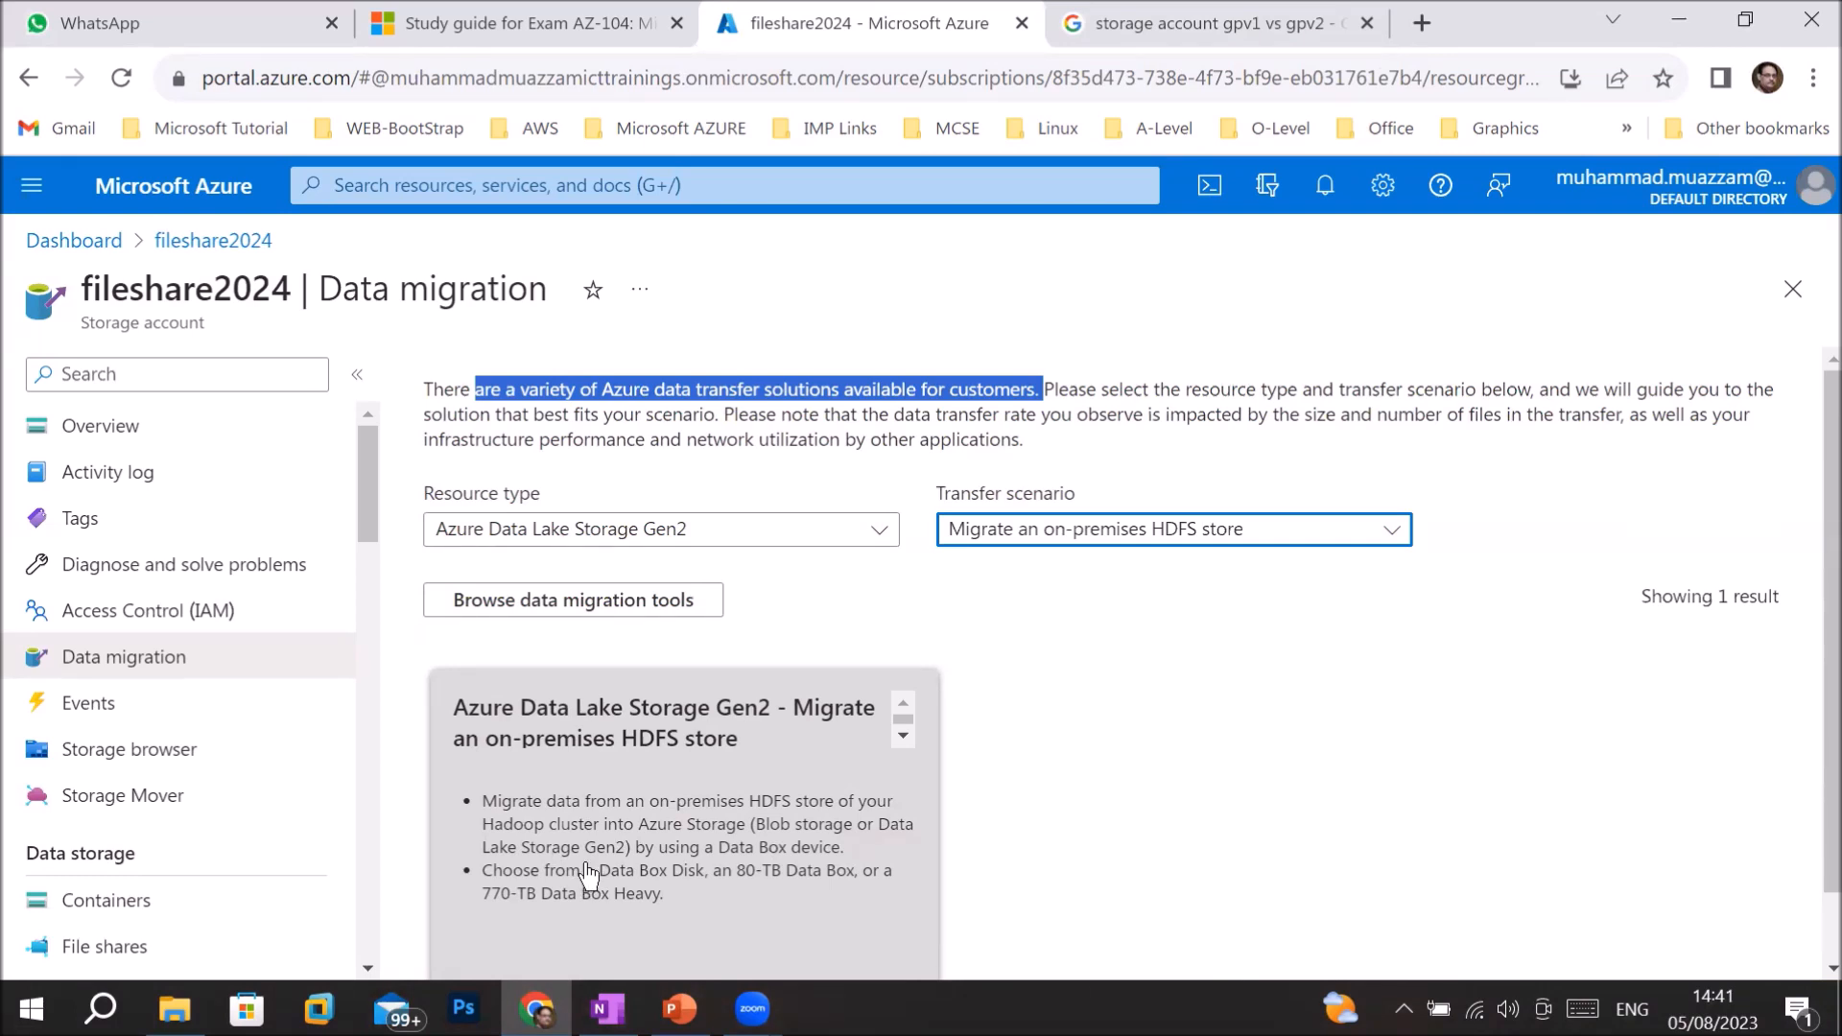
# - Switch the scenario to Data migration using AzCopy, then change Resource type to Local On-Premises Files
pyautogui.click(1253, 538)
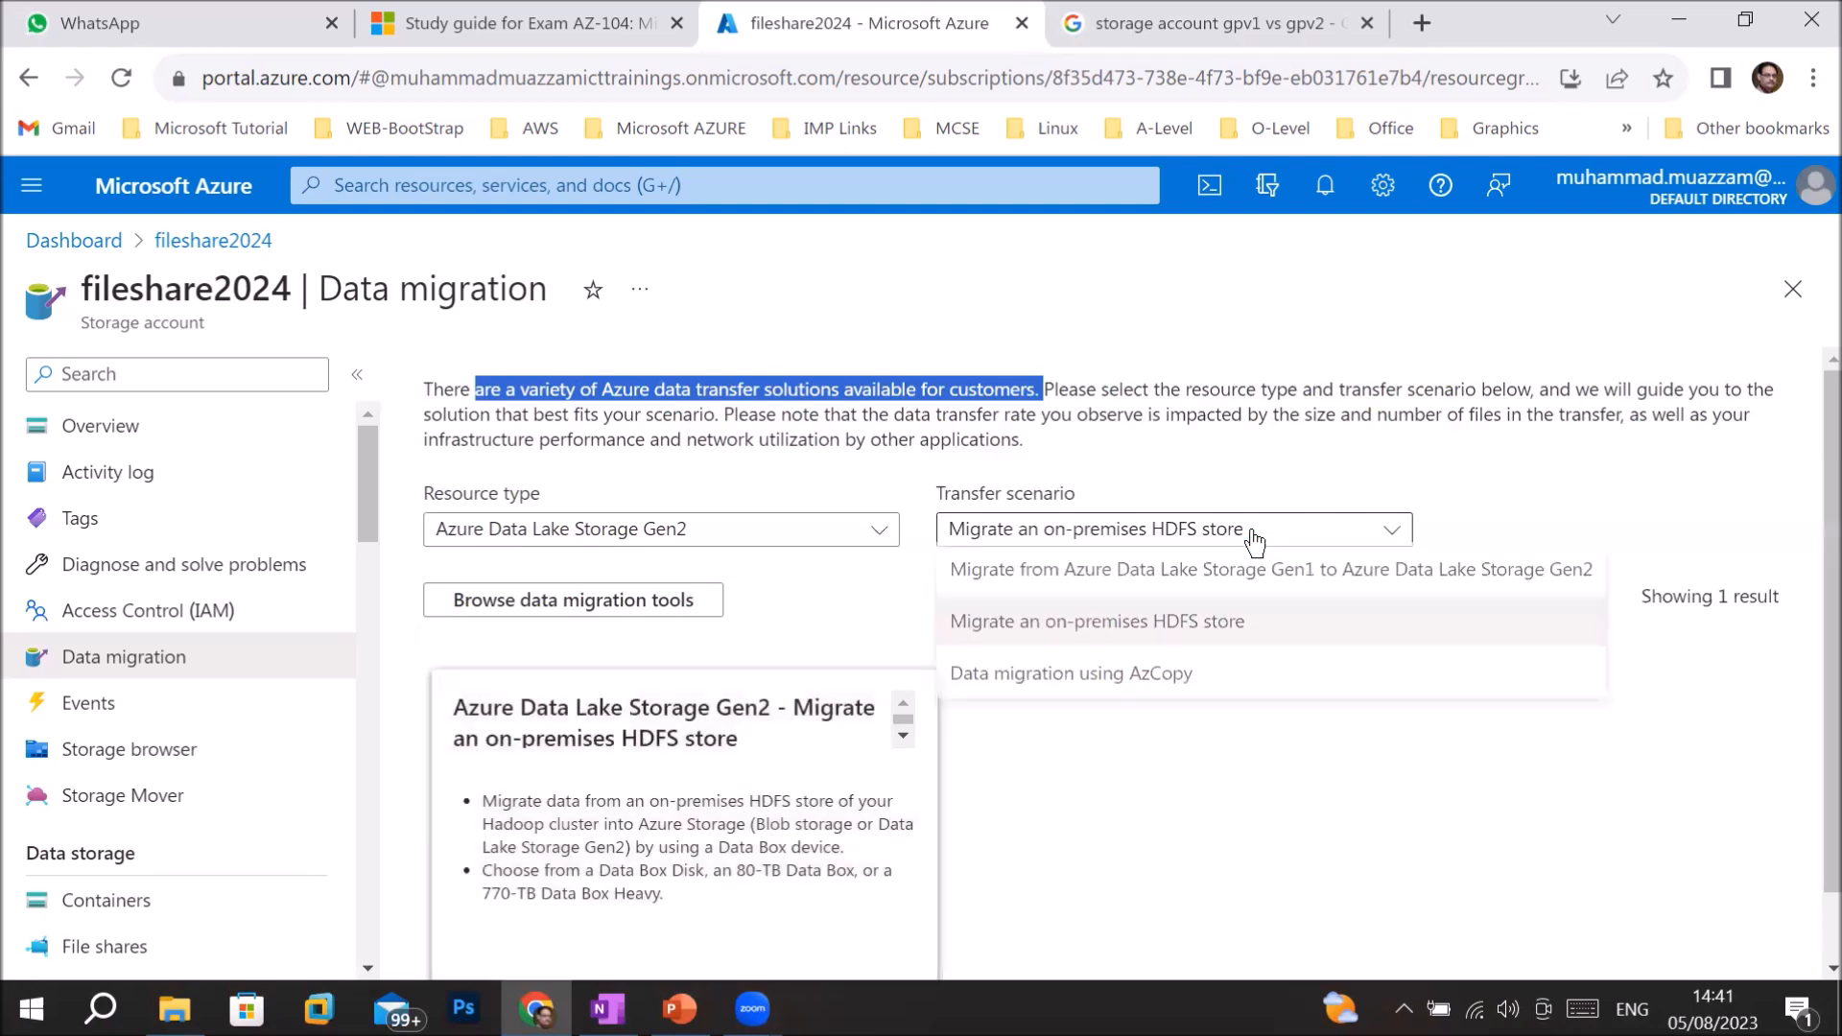
pyautogui.click(1039, 683)
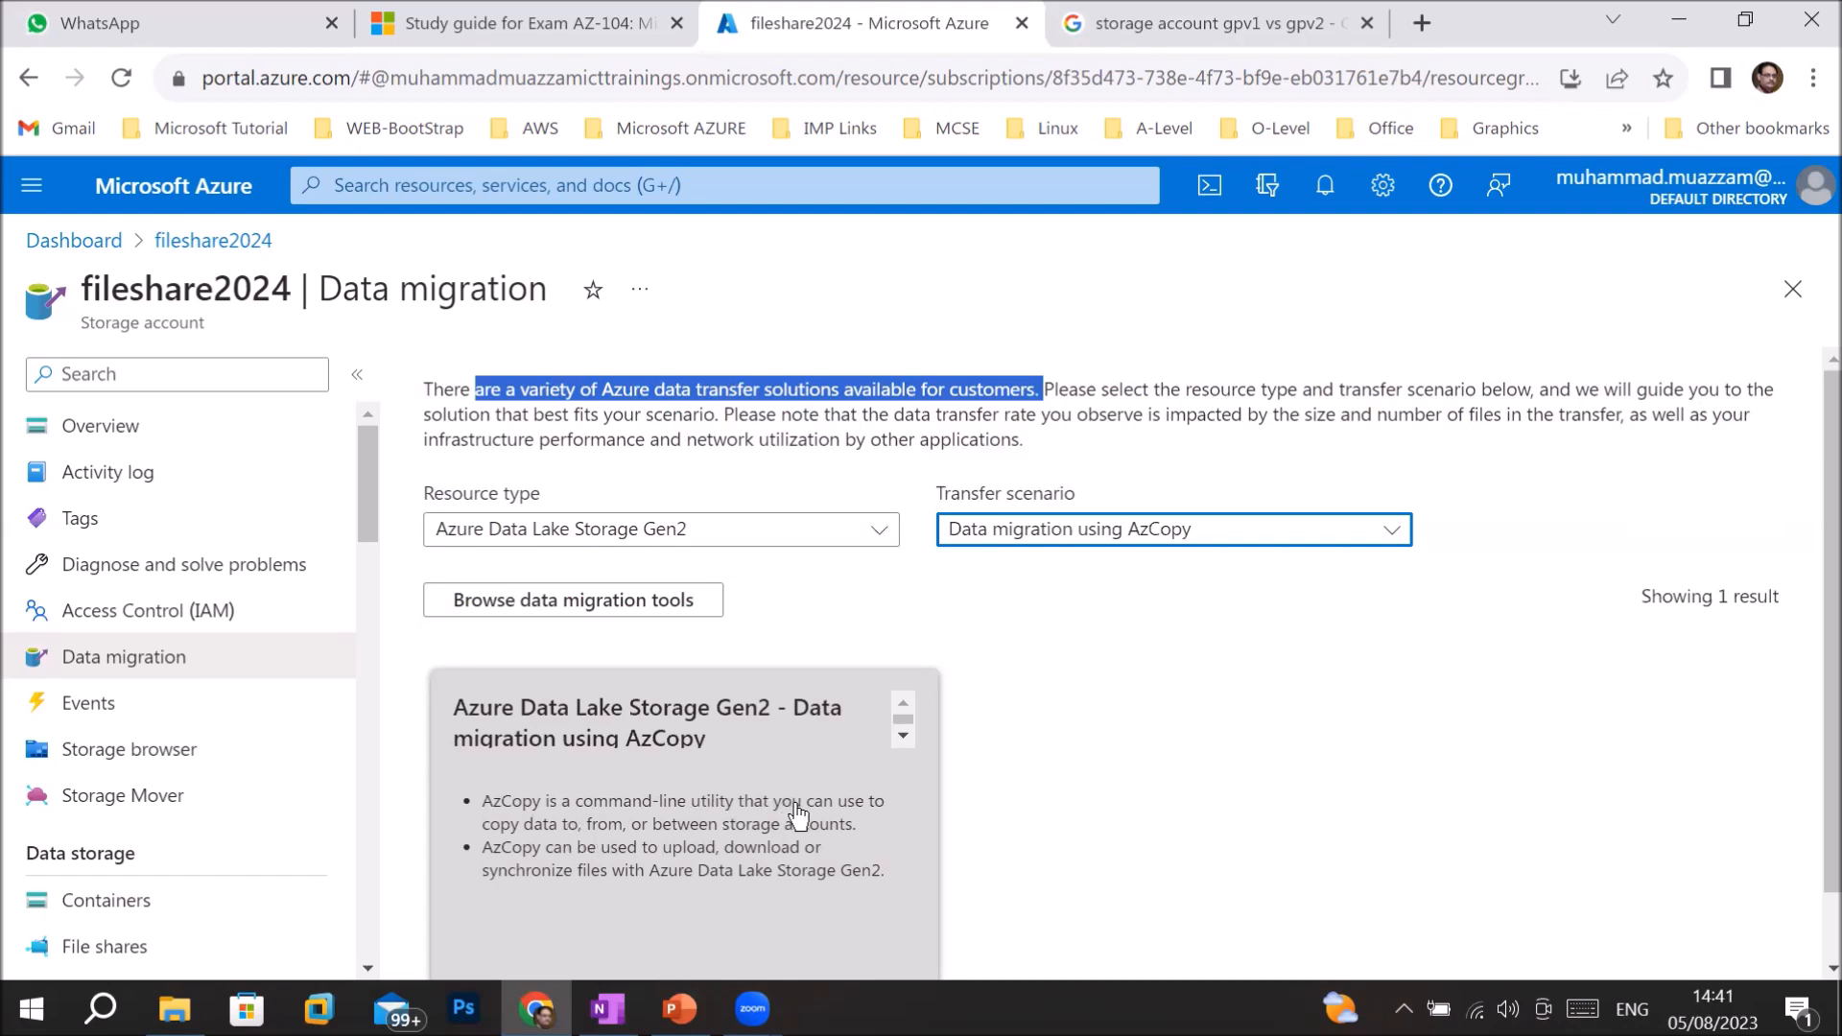
pyautogui.click(793, 536)
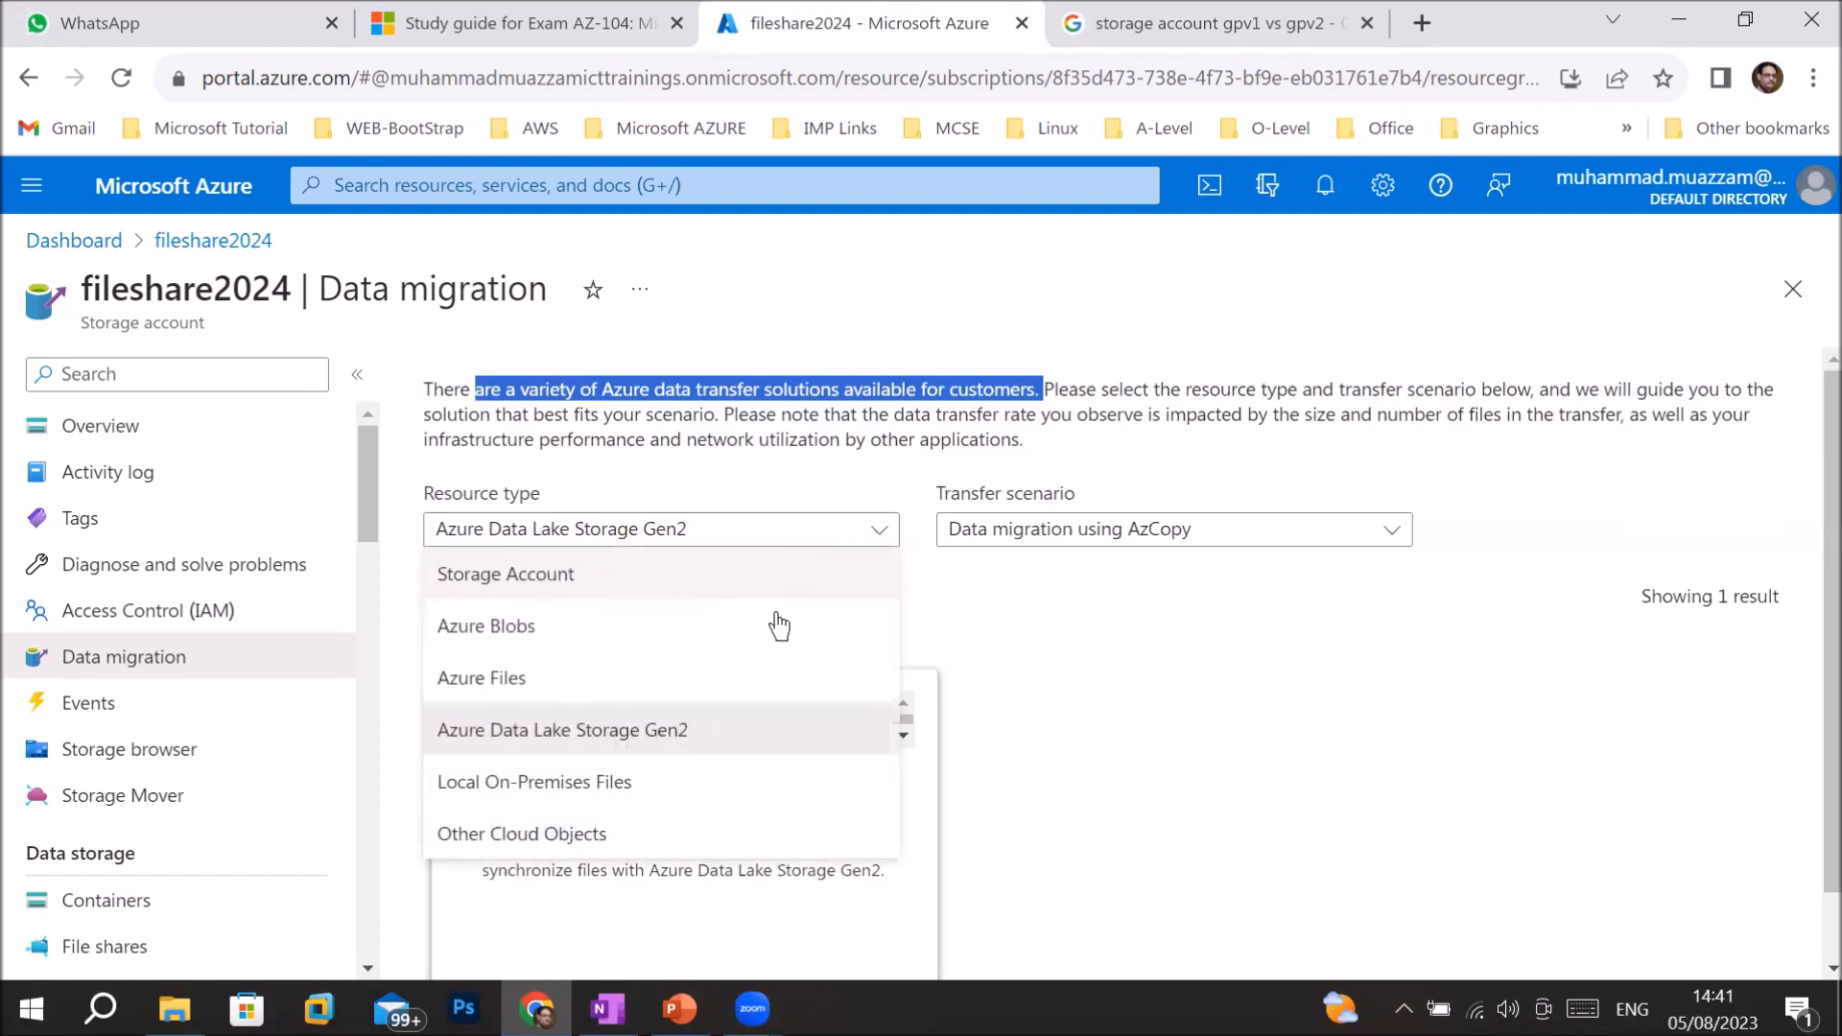
pyautogui.click(714, 788)
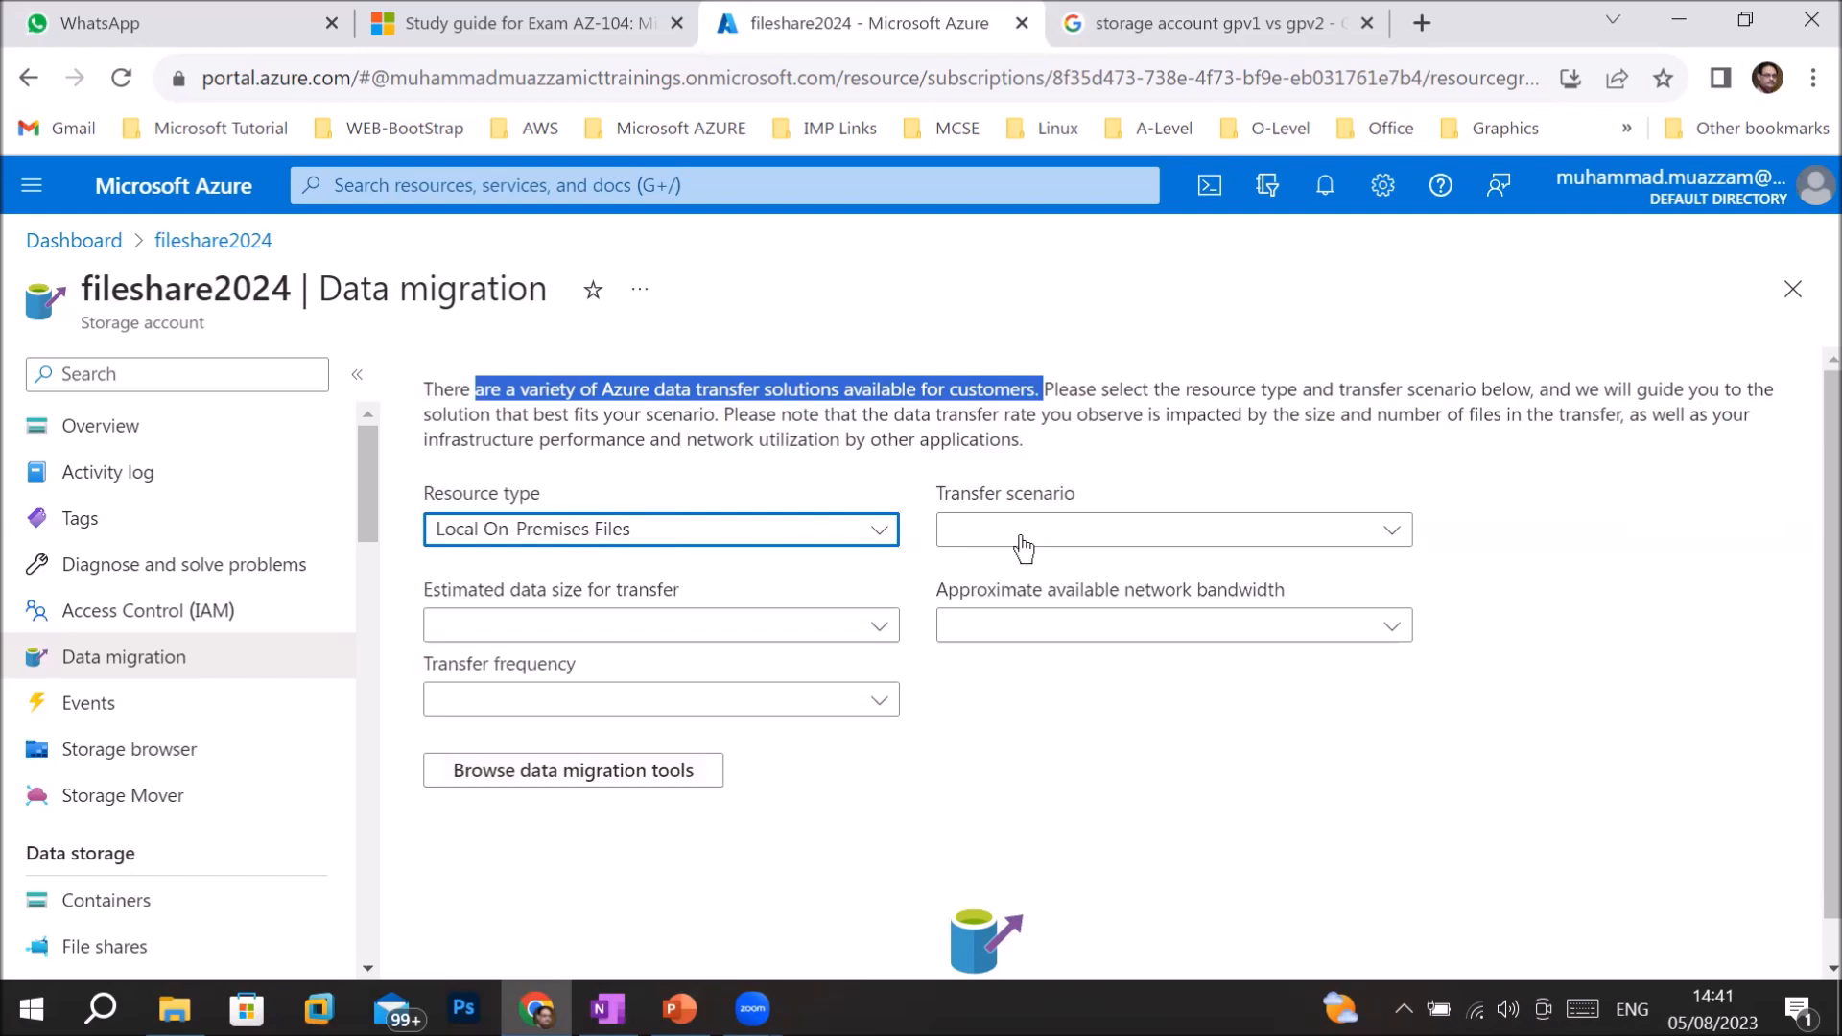
# - Choose uploading on-premises files to Azure Blobs: 1 TB data, 1 Gbps bandwidth, transferred once
pyautogui.click(1079, 550)
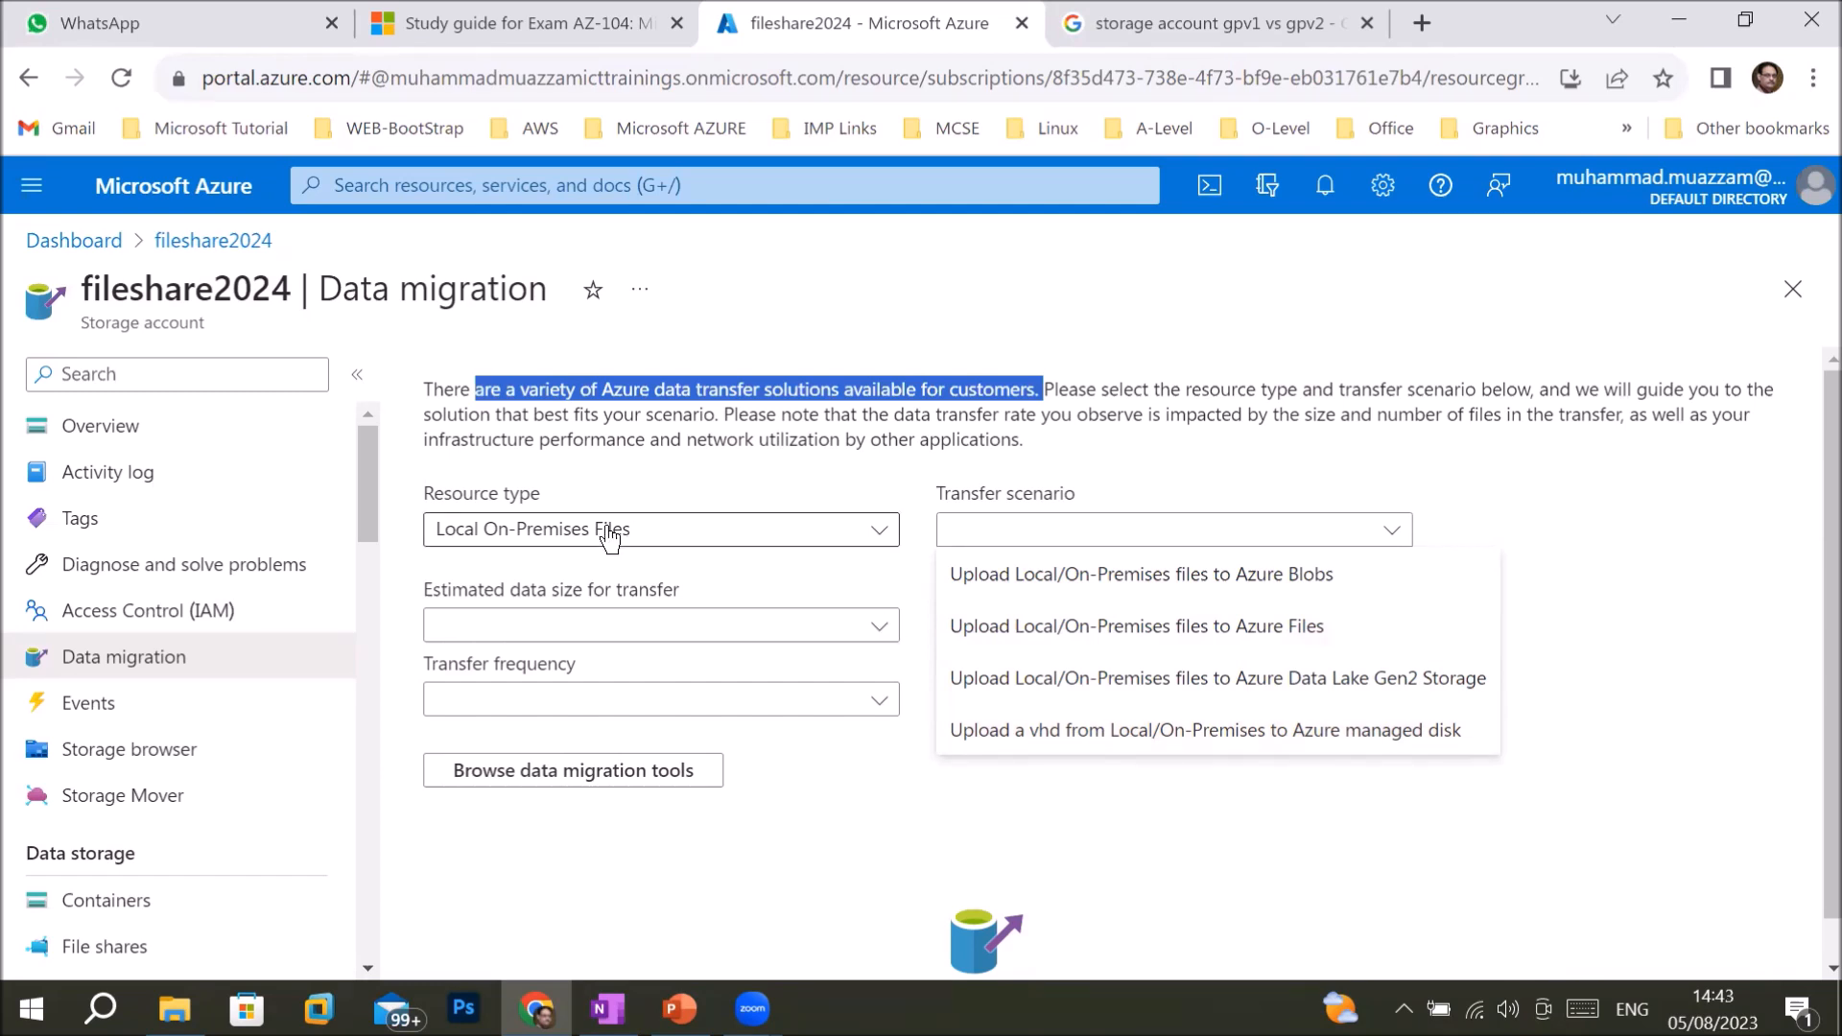
pyautogui.click(1114, 576)
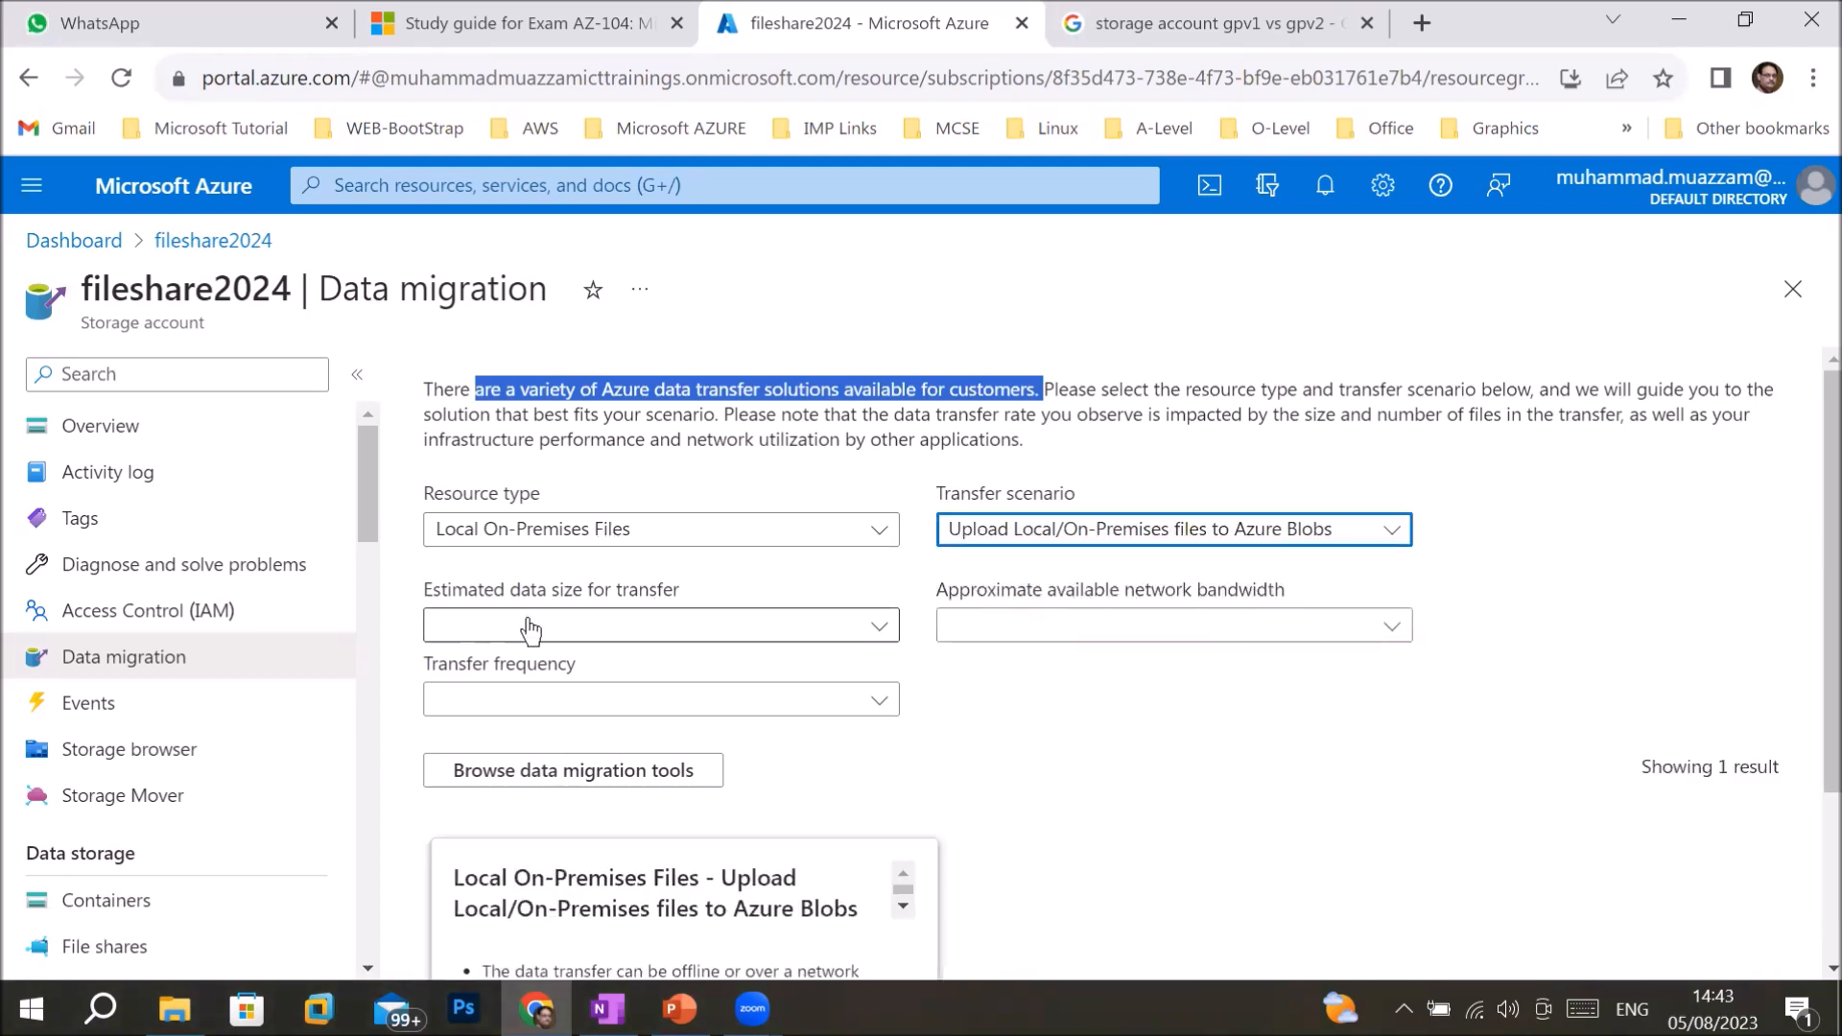
pyautogui.click(868, 631)
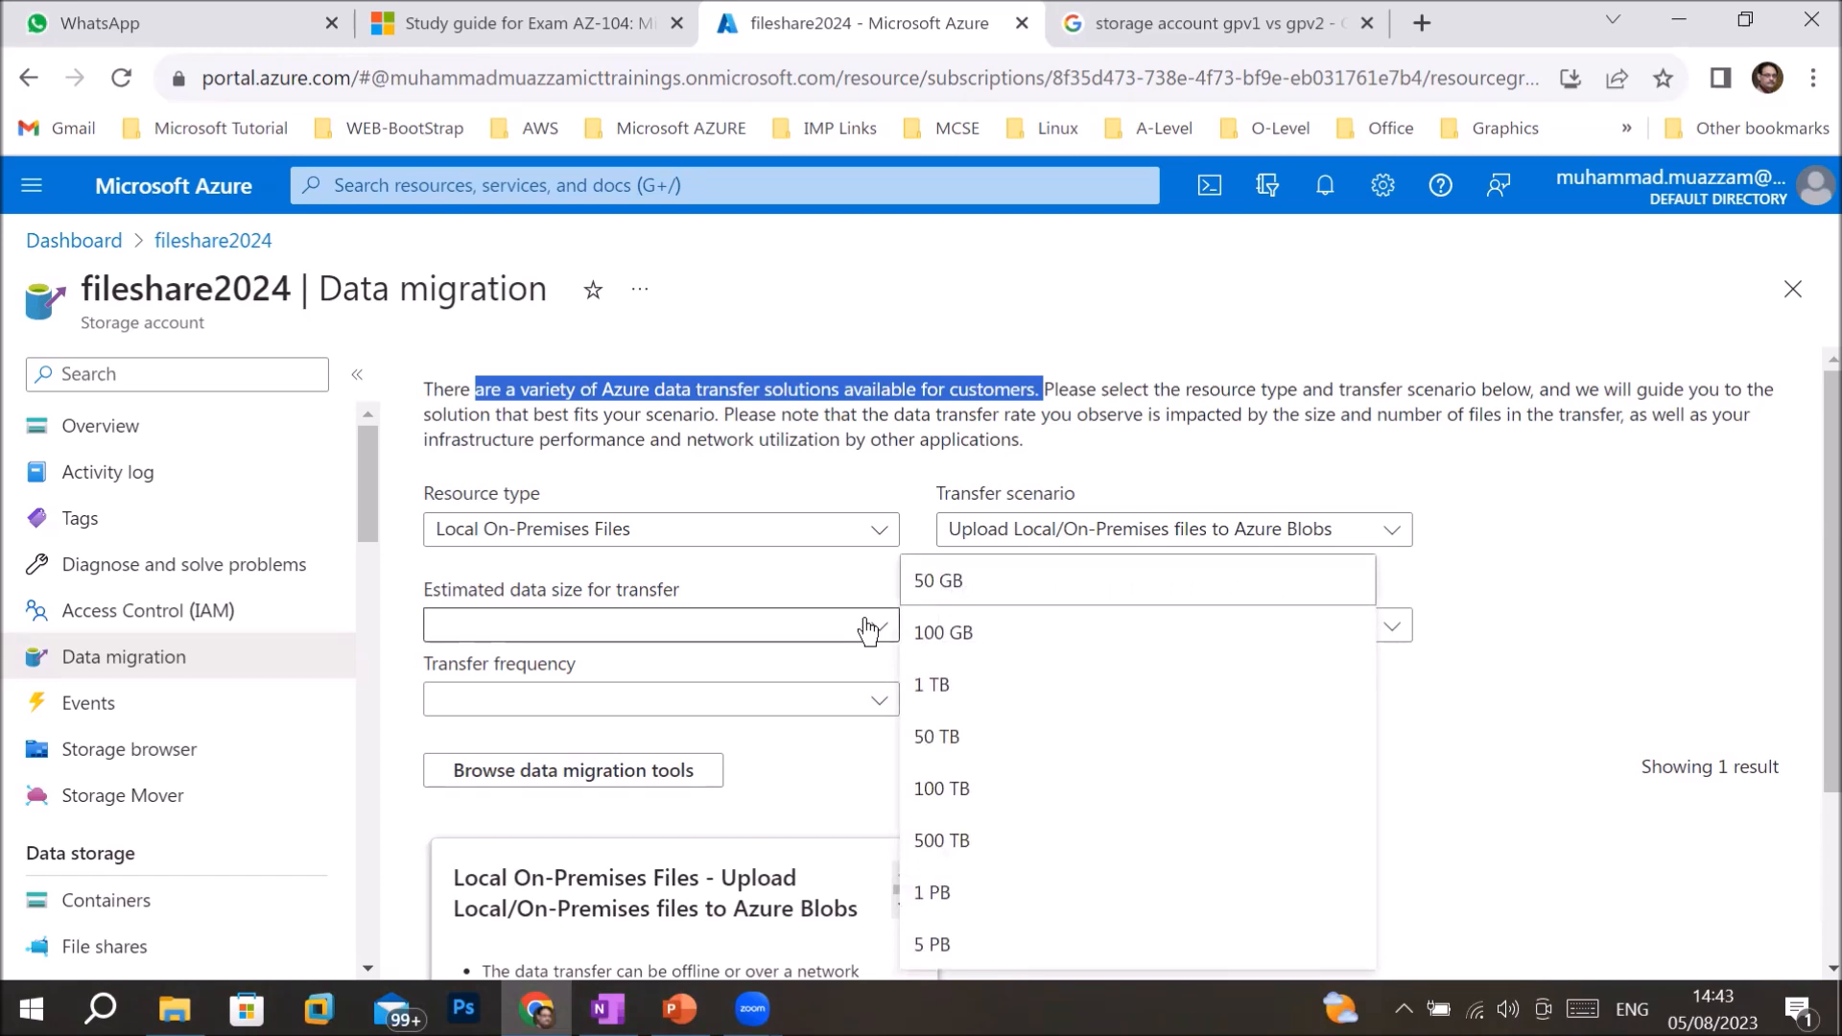
pyautogui.click(978, 683)
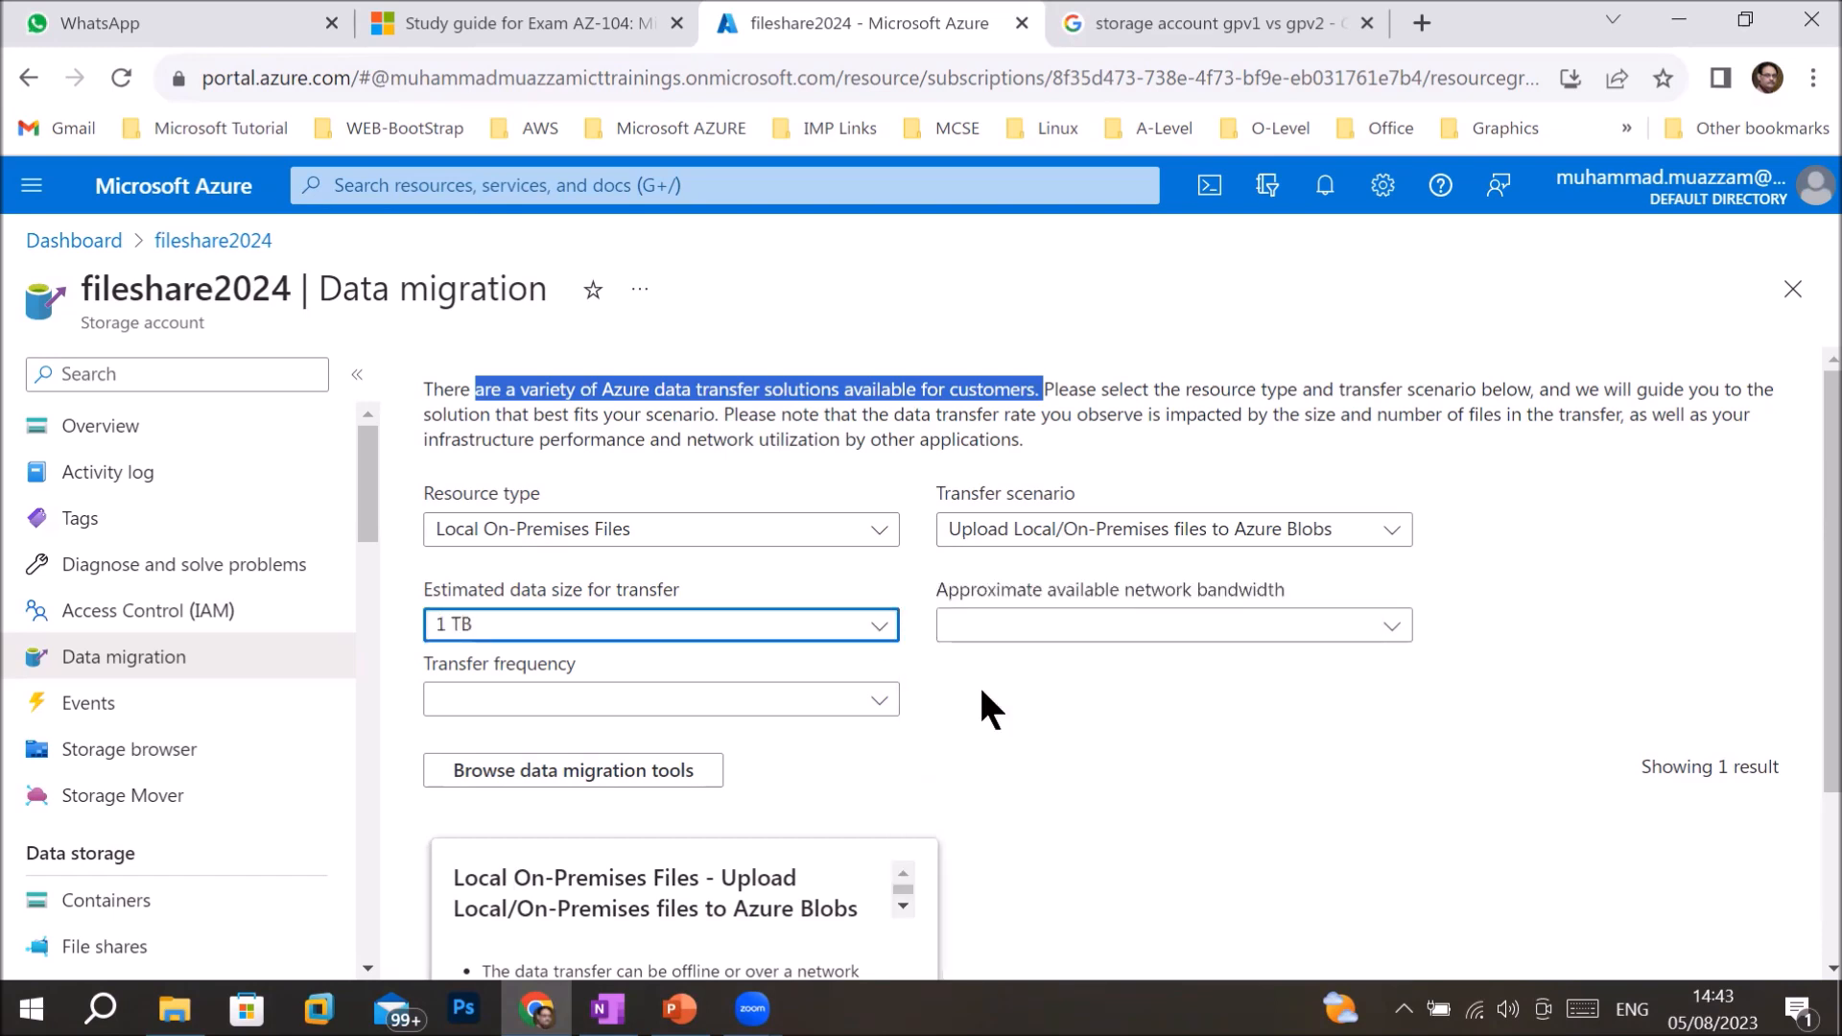
pyautogui.click(1394, 626)
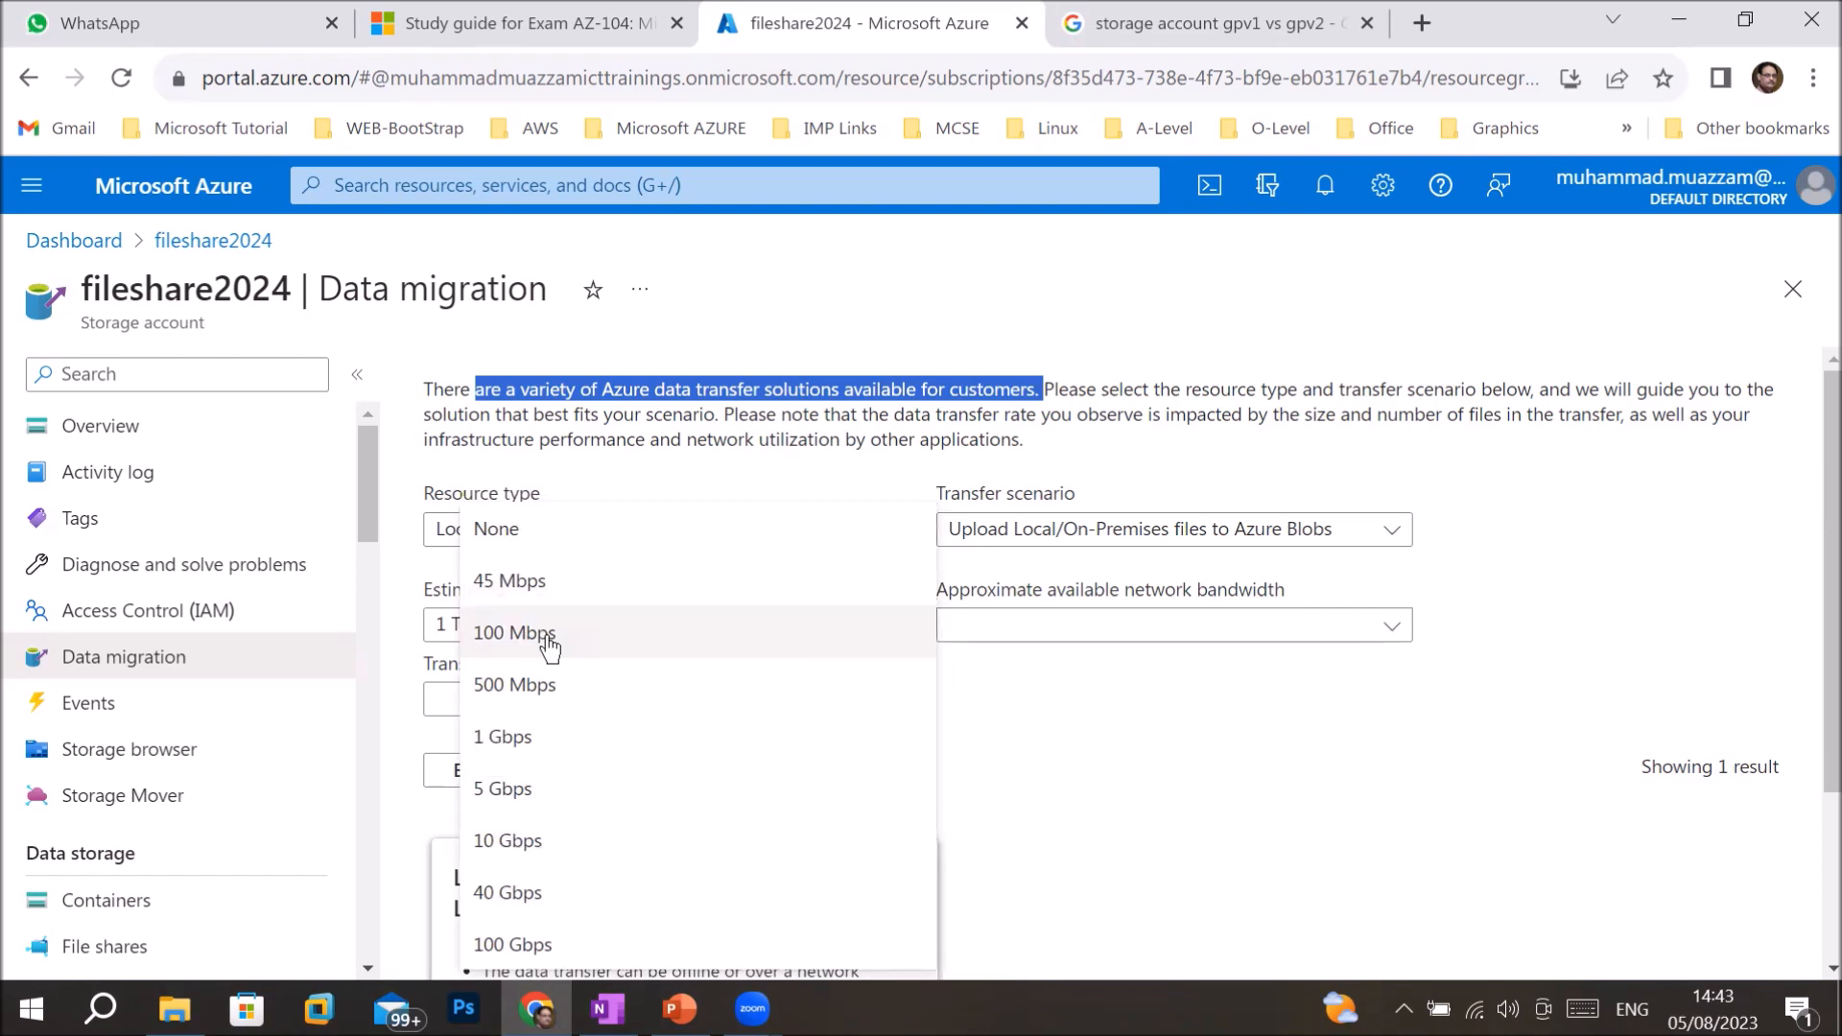
pyautogui.click(554, 738)
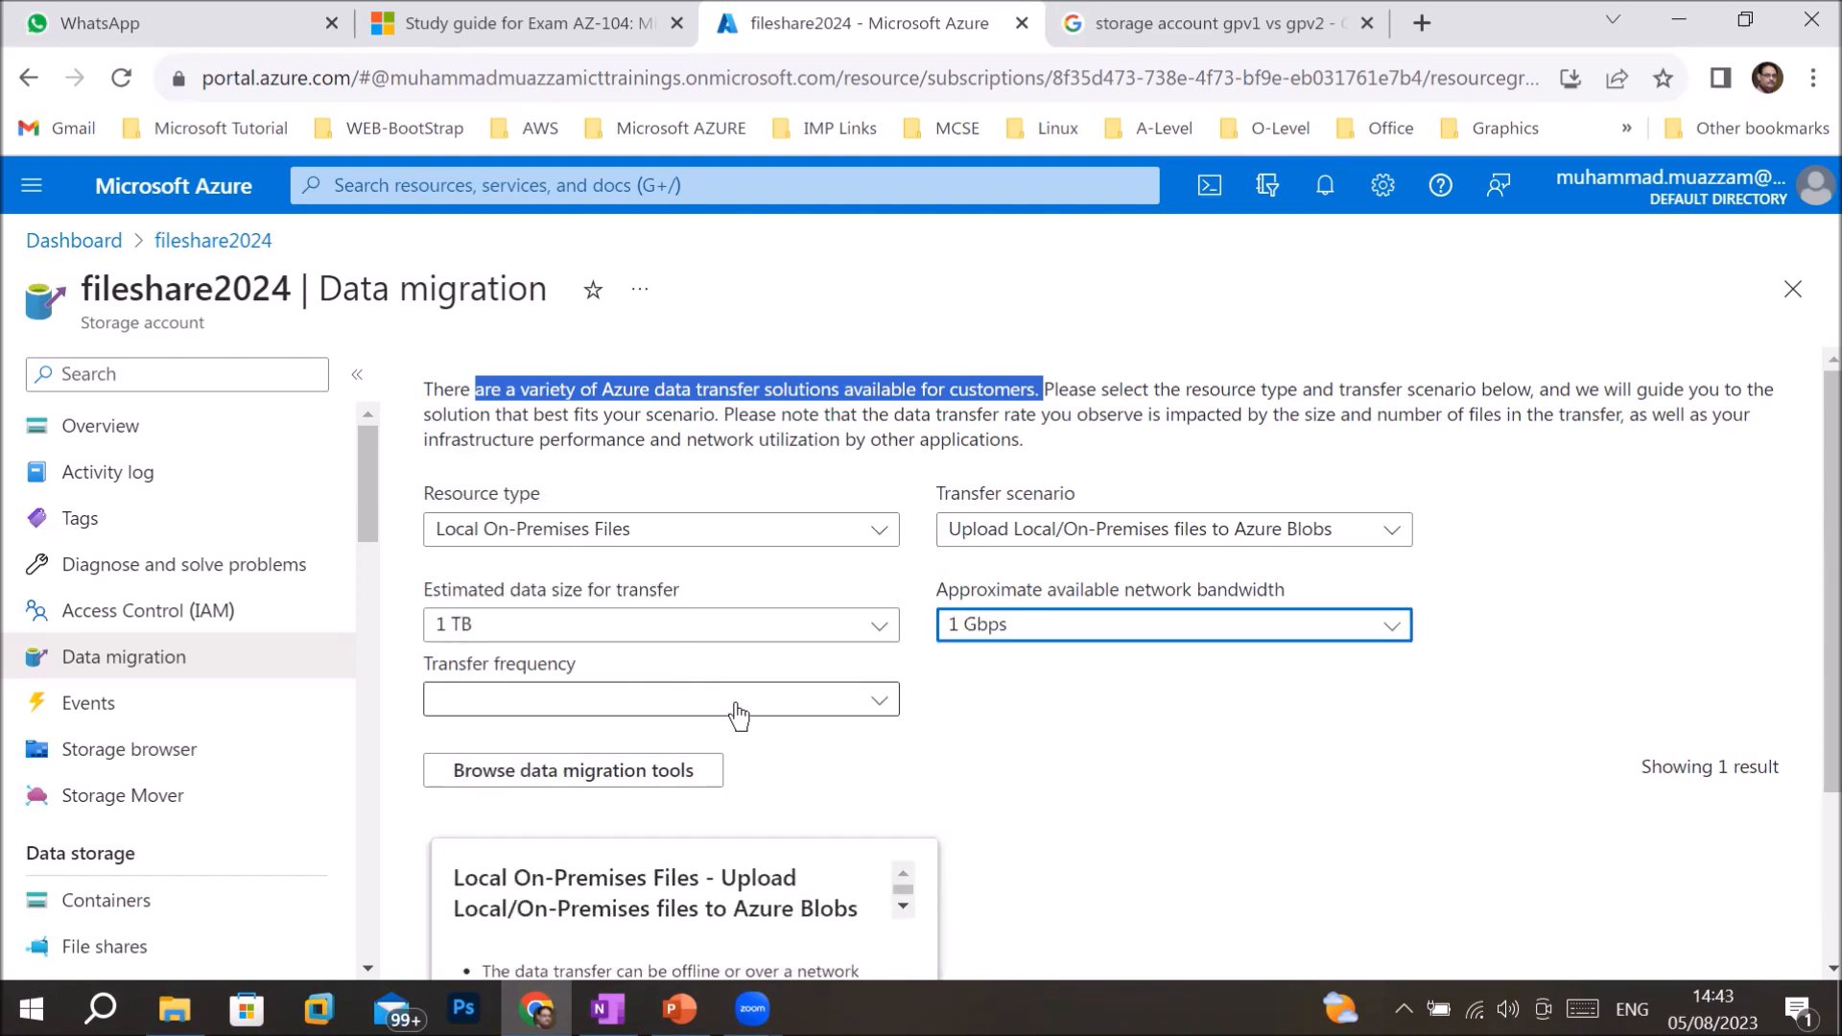
pyautogui.click(789, 712)
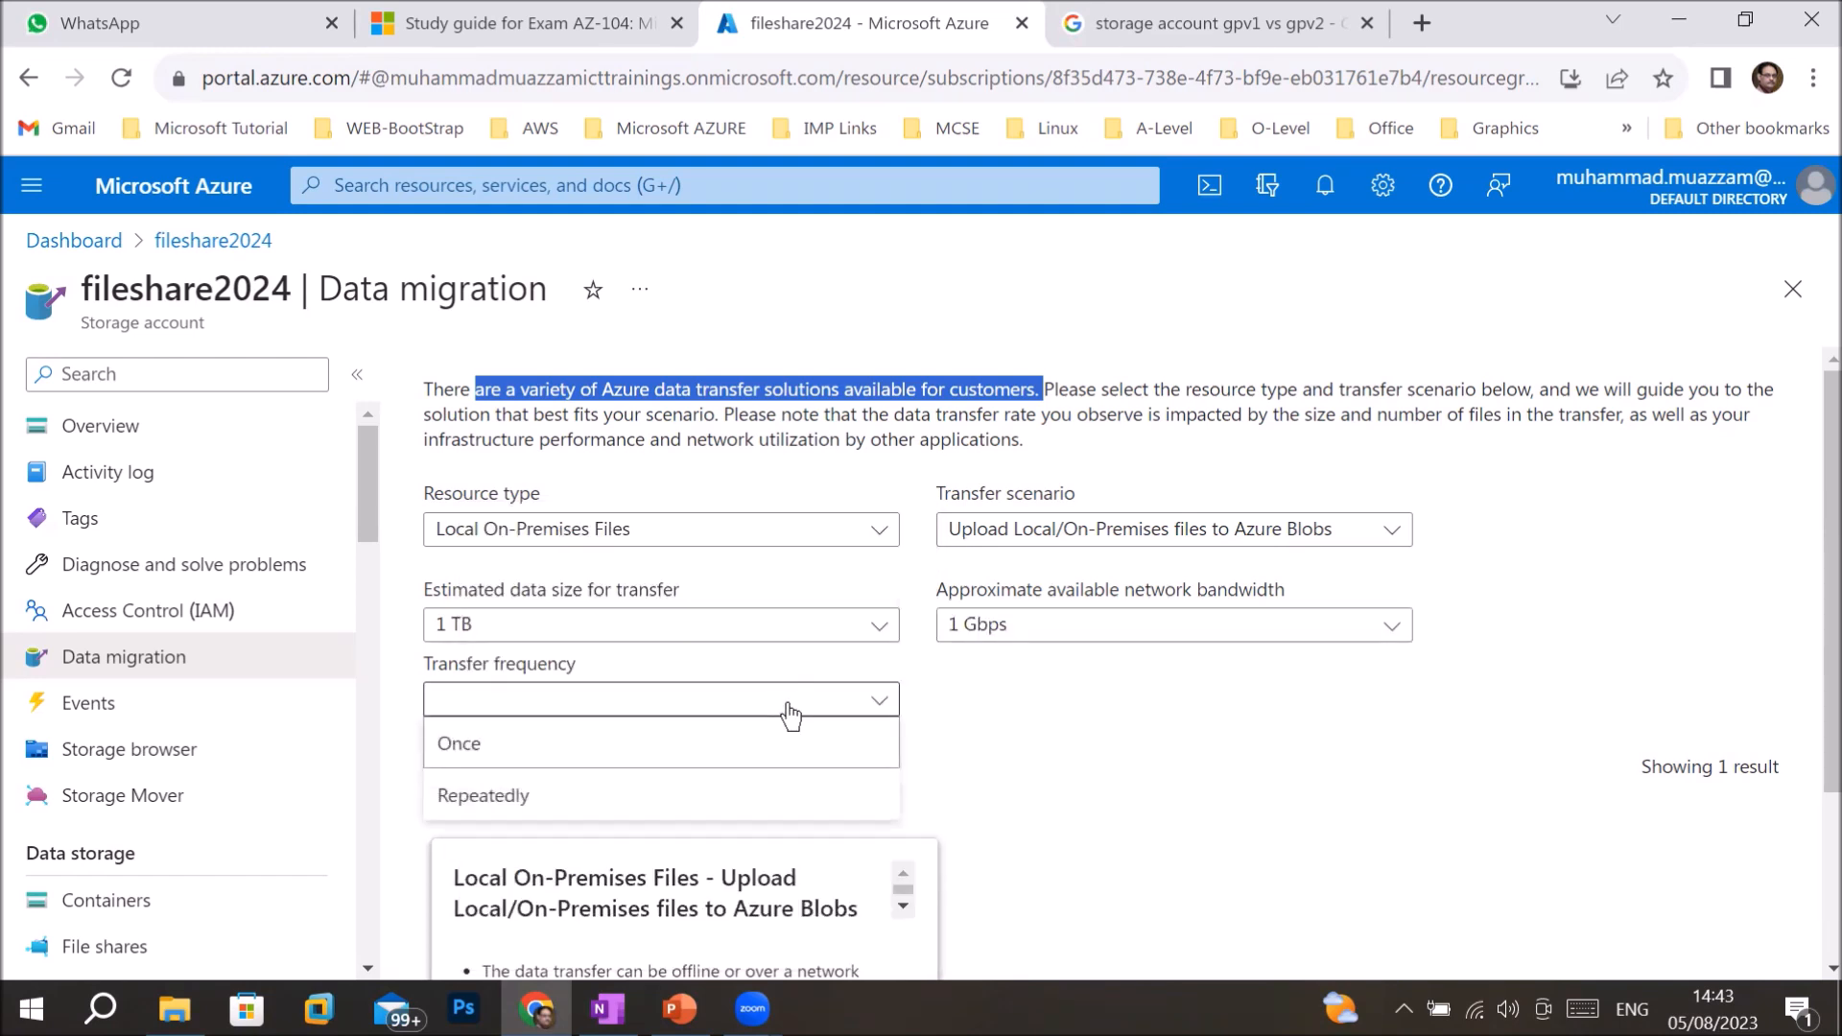
pyautogui.click(492, 755)
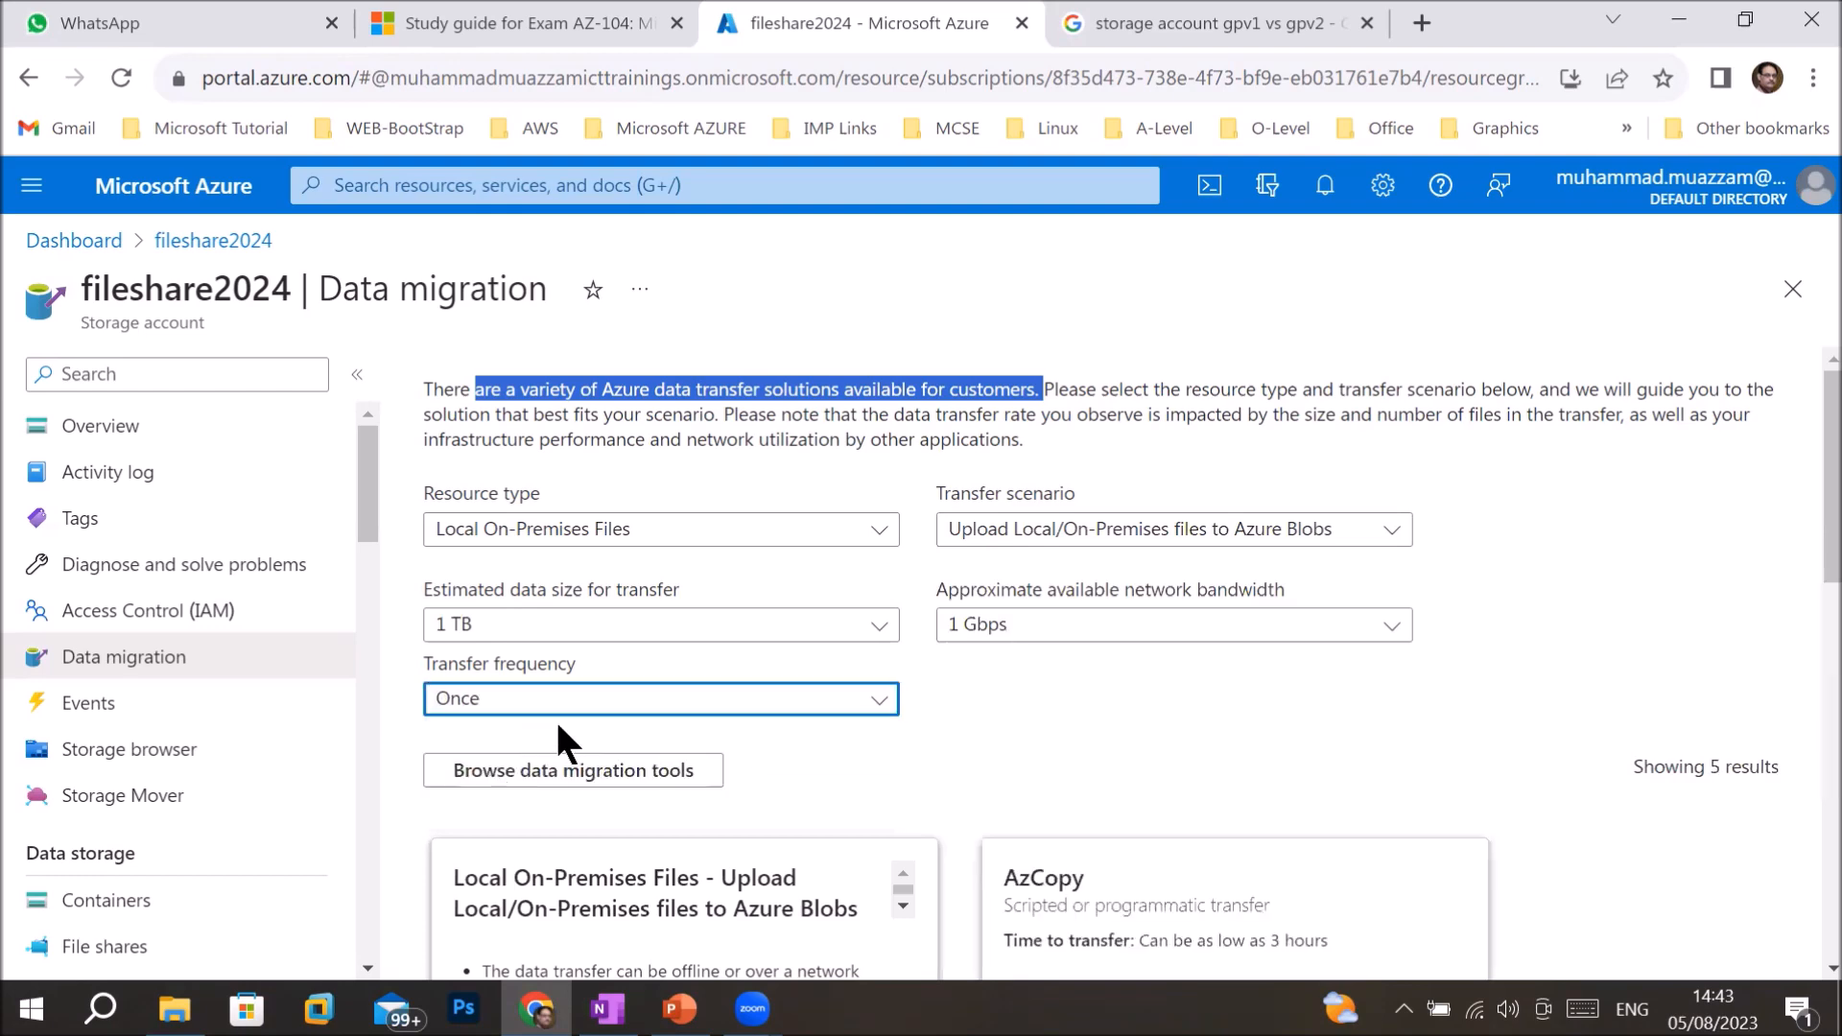
# - Scroll down to the recommendation cards, showing the summary card and AzCopy
pyautogui.scroll(-3, 958, 735)
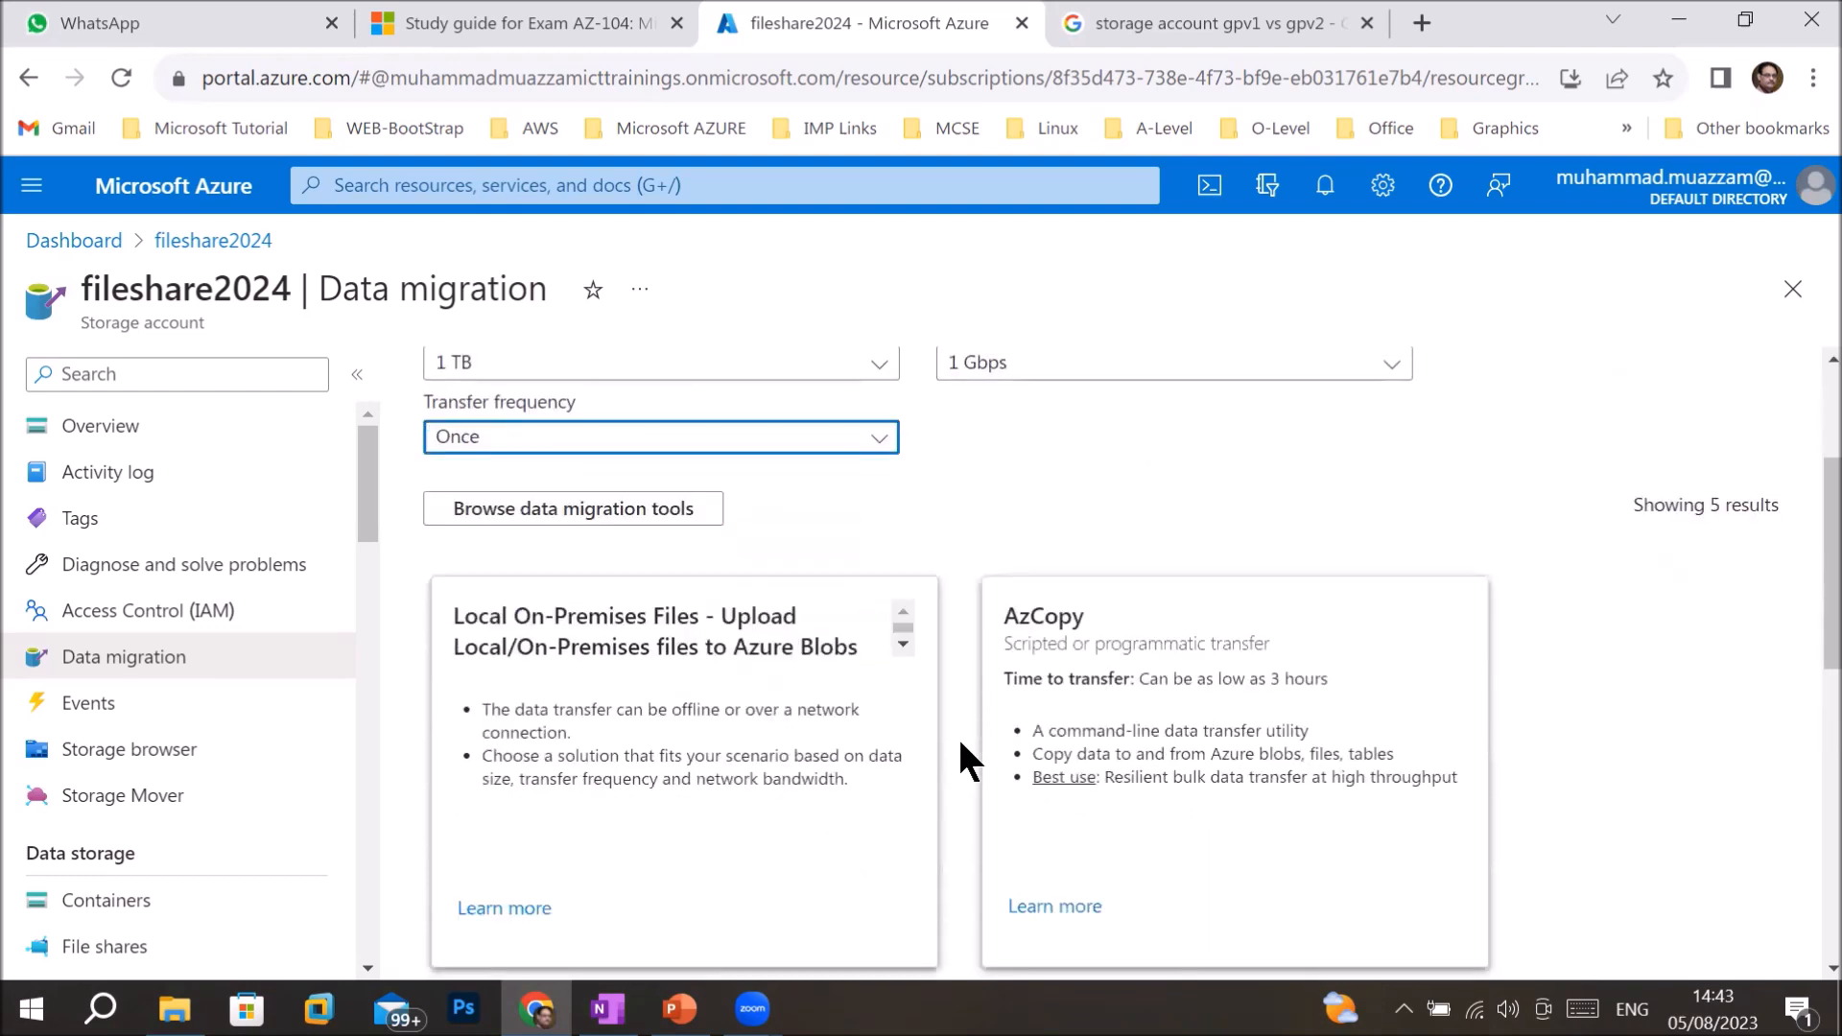
pyautogui.scroll(-1, 957, 735)
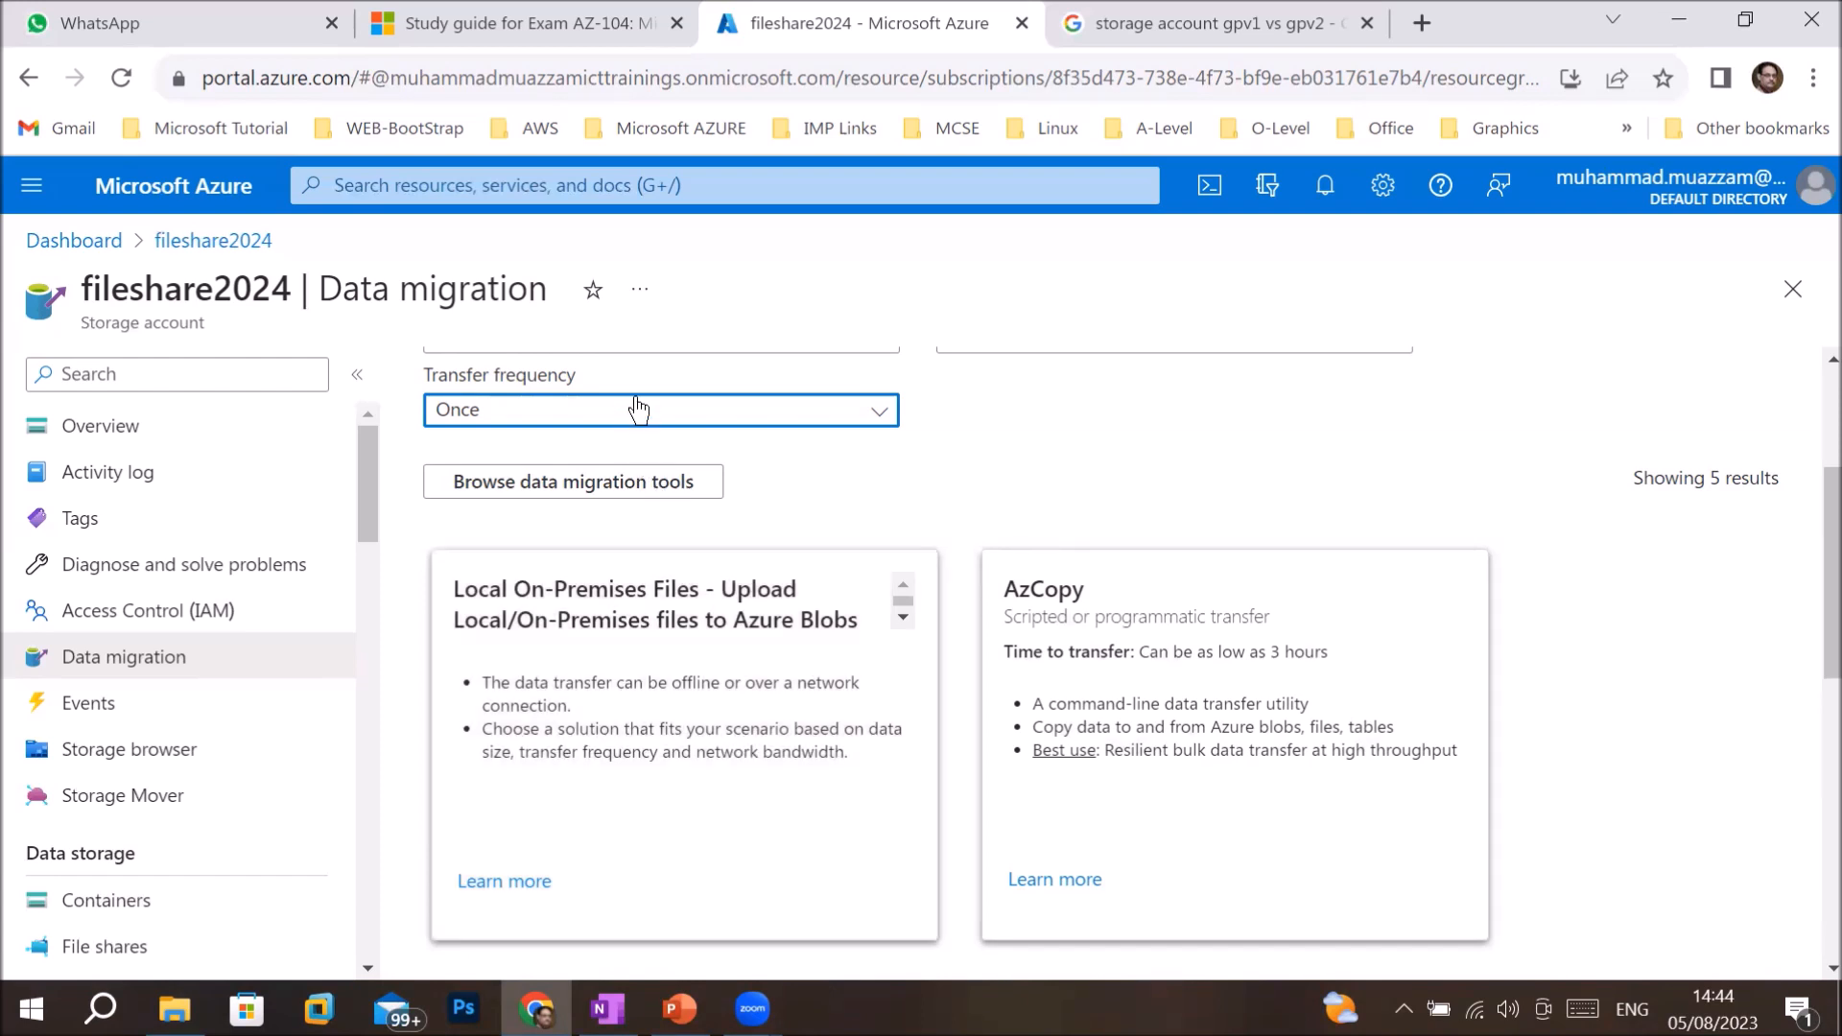
# - Change Transfer frequency to Repeatedly and review the eight resulting tools, including Azure Data Factory and Azure File Sync
pyautogui.click(638, 409)
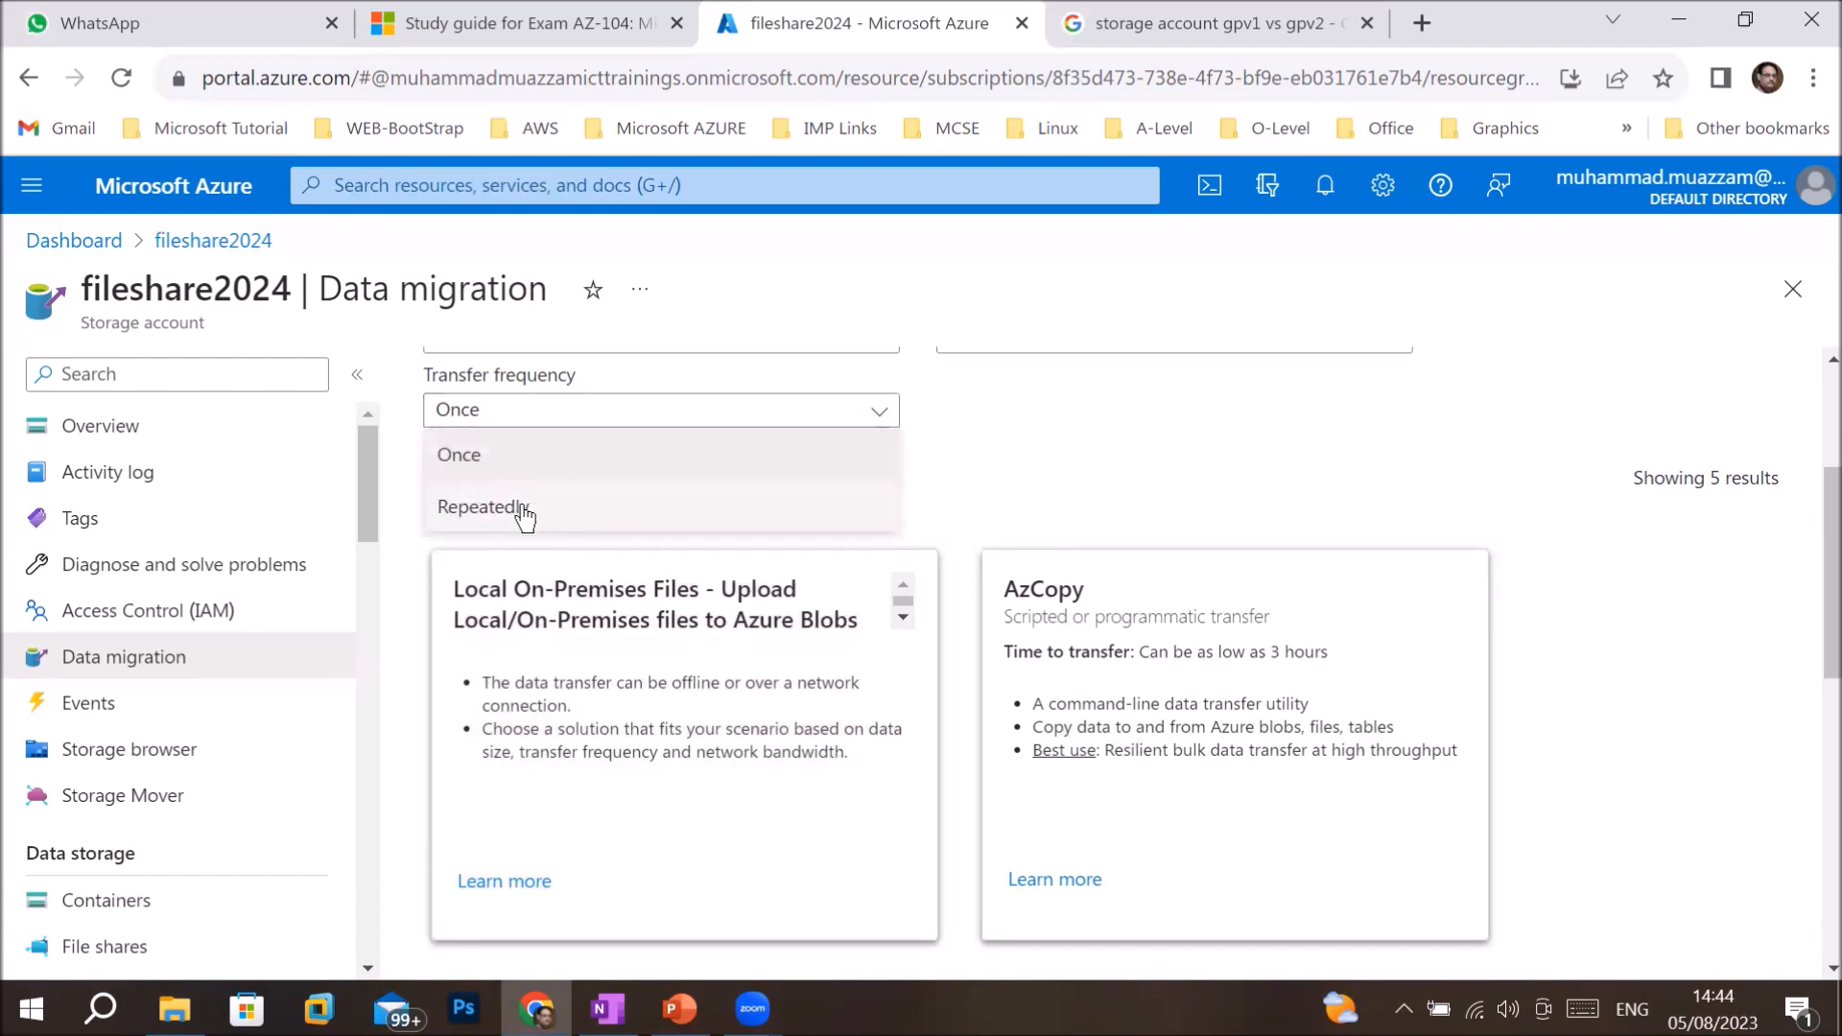
pyautogui.click(523, 509)
pyautogui.scroll(-5, 747, 757)
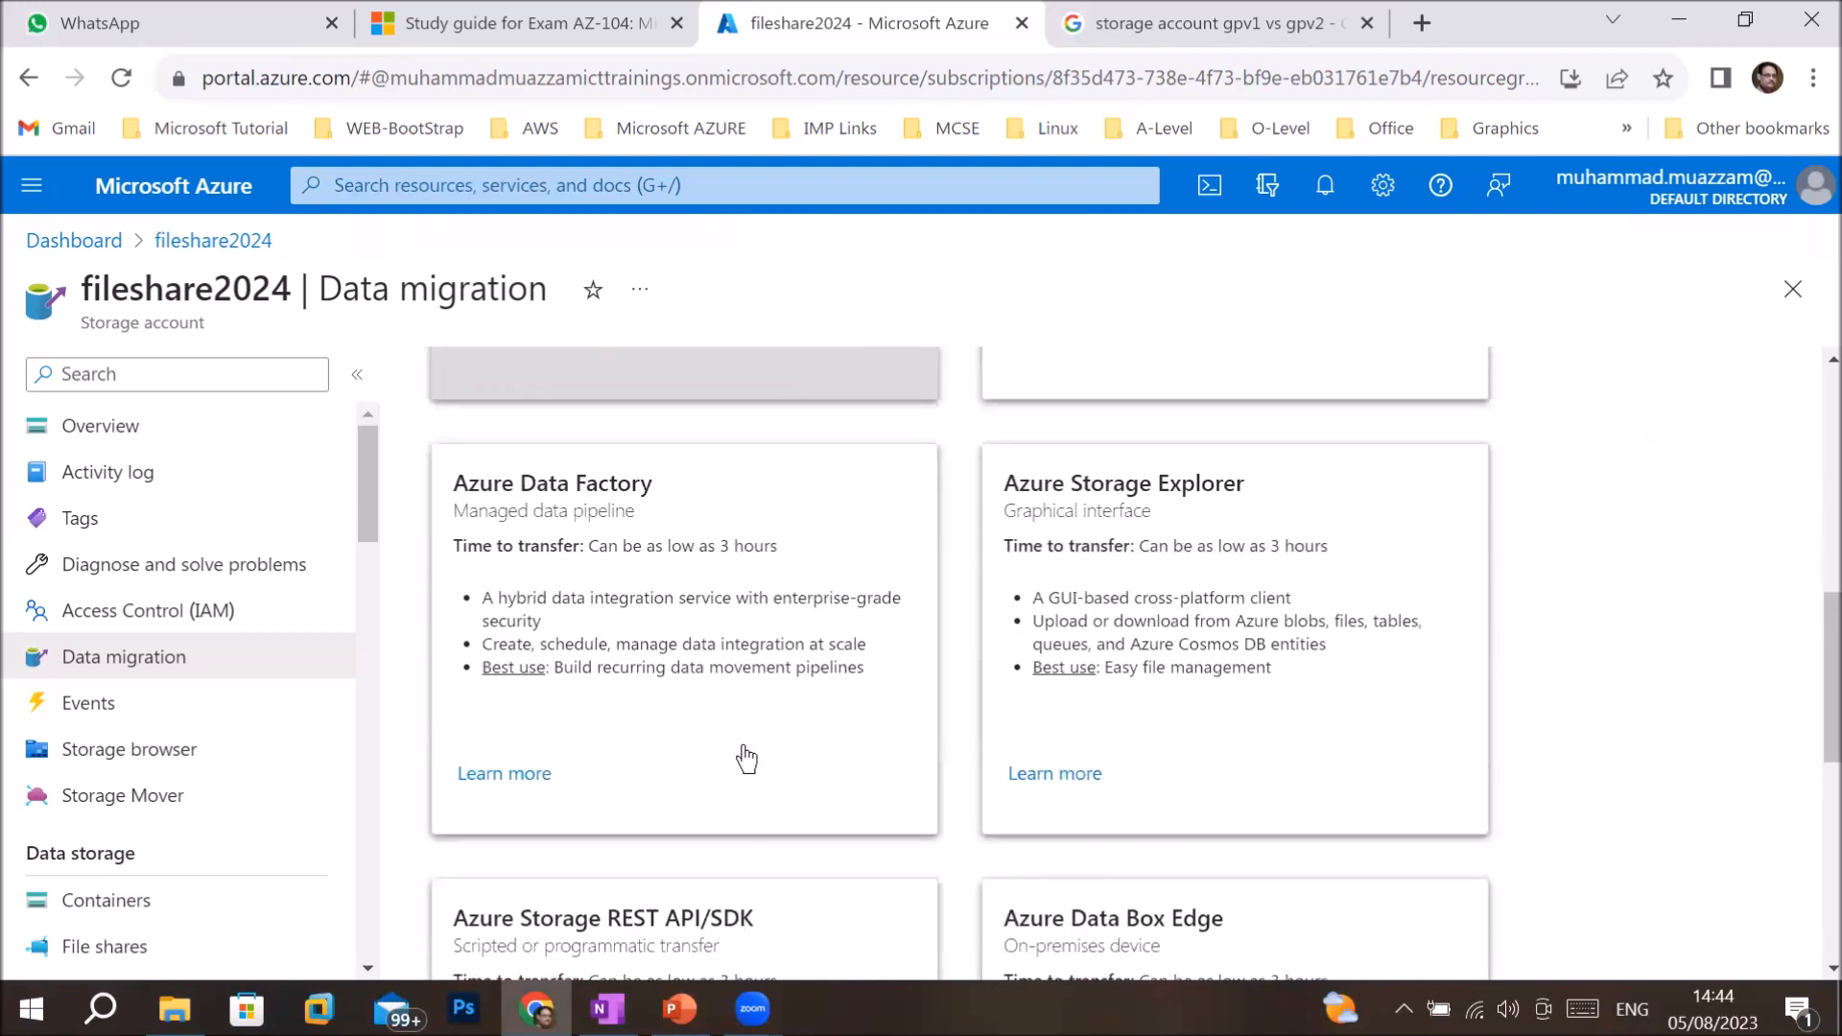
pyautogui.scroll(5, 745, 756)
pyautogui.scroll(-2, 727, 716)
pyautogui.scroll(-2, 727, 715)
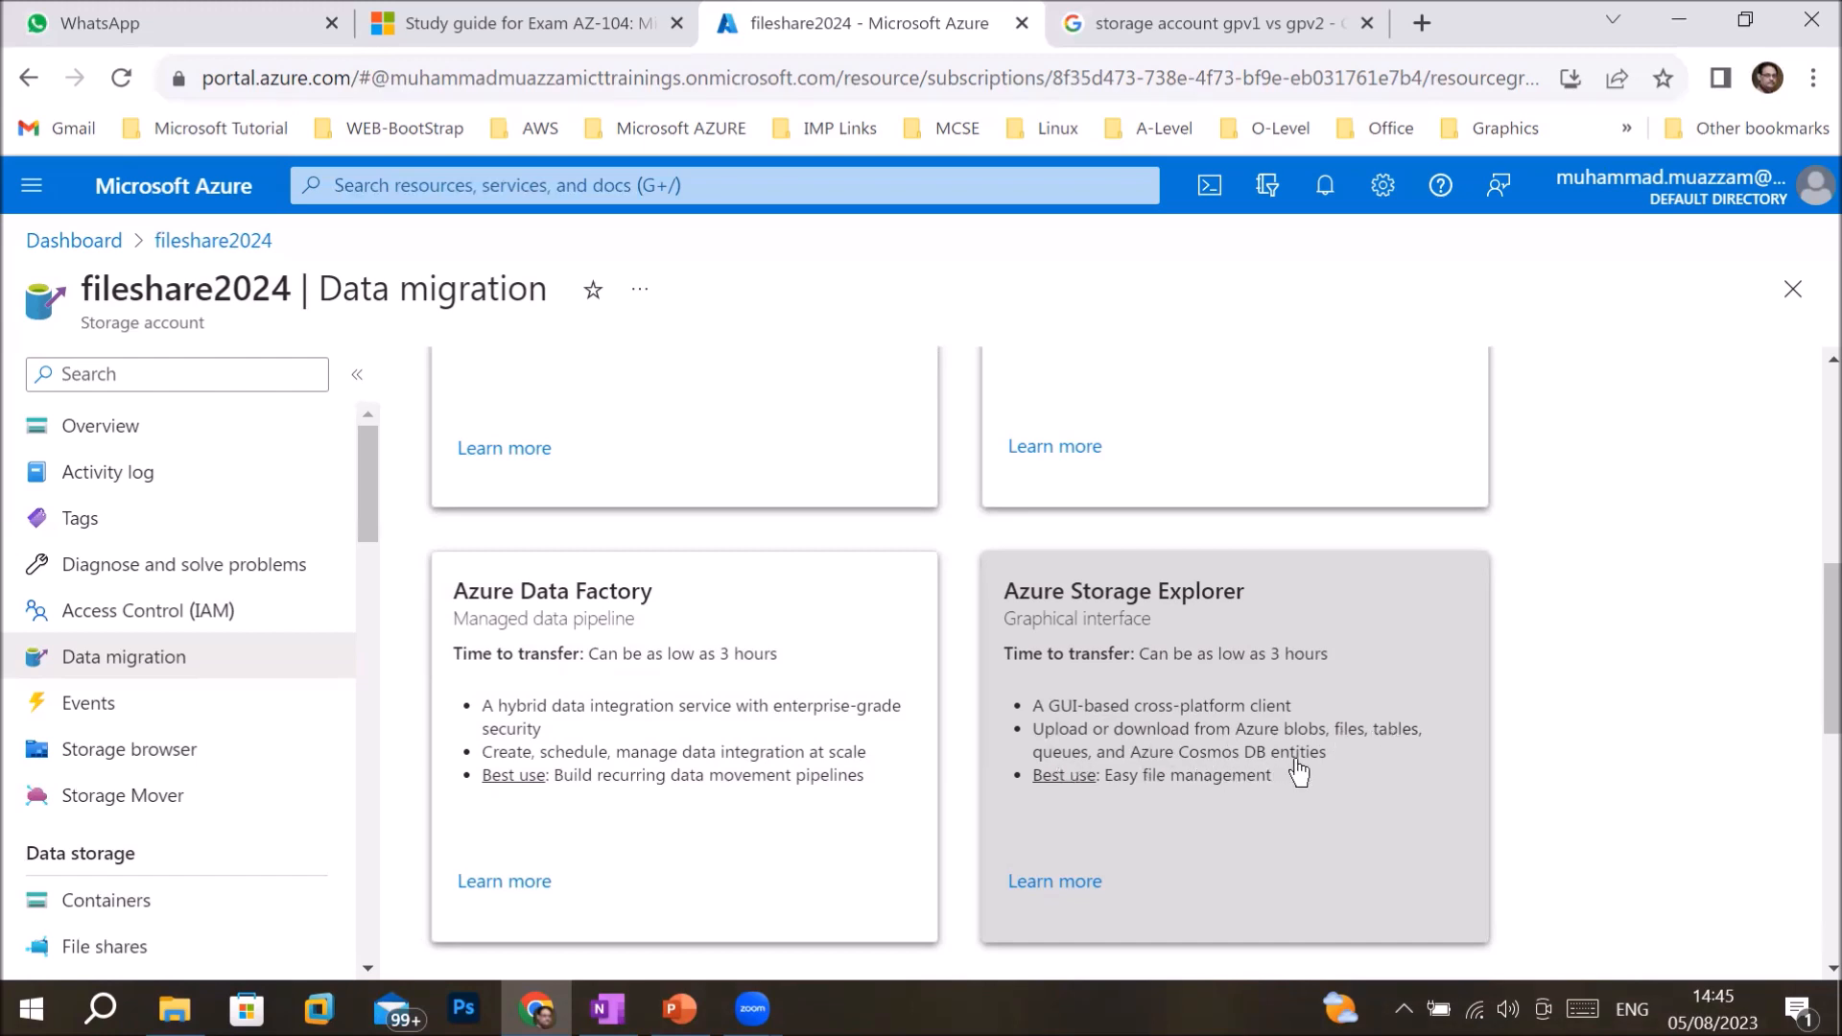
pyautogui.scroll(-4, 1087, 802)
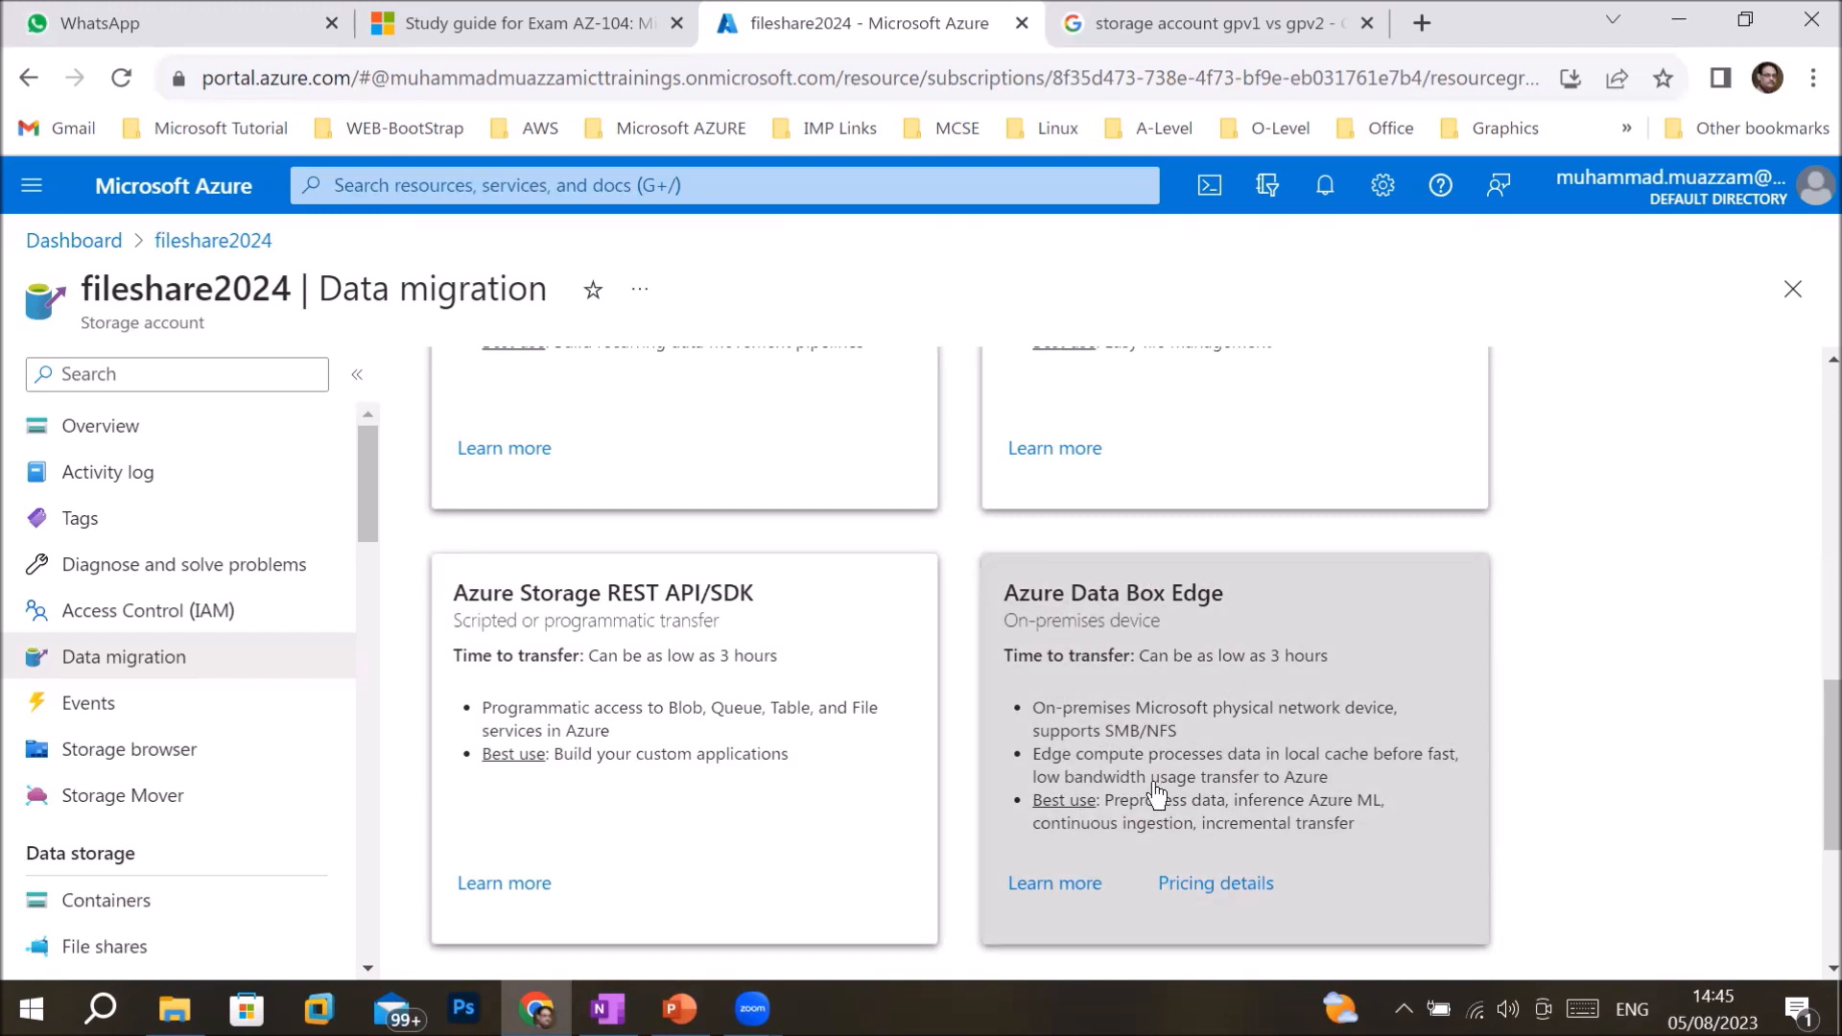
pyautogui.scroll(-4, 910, 802)
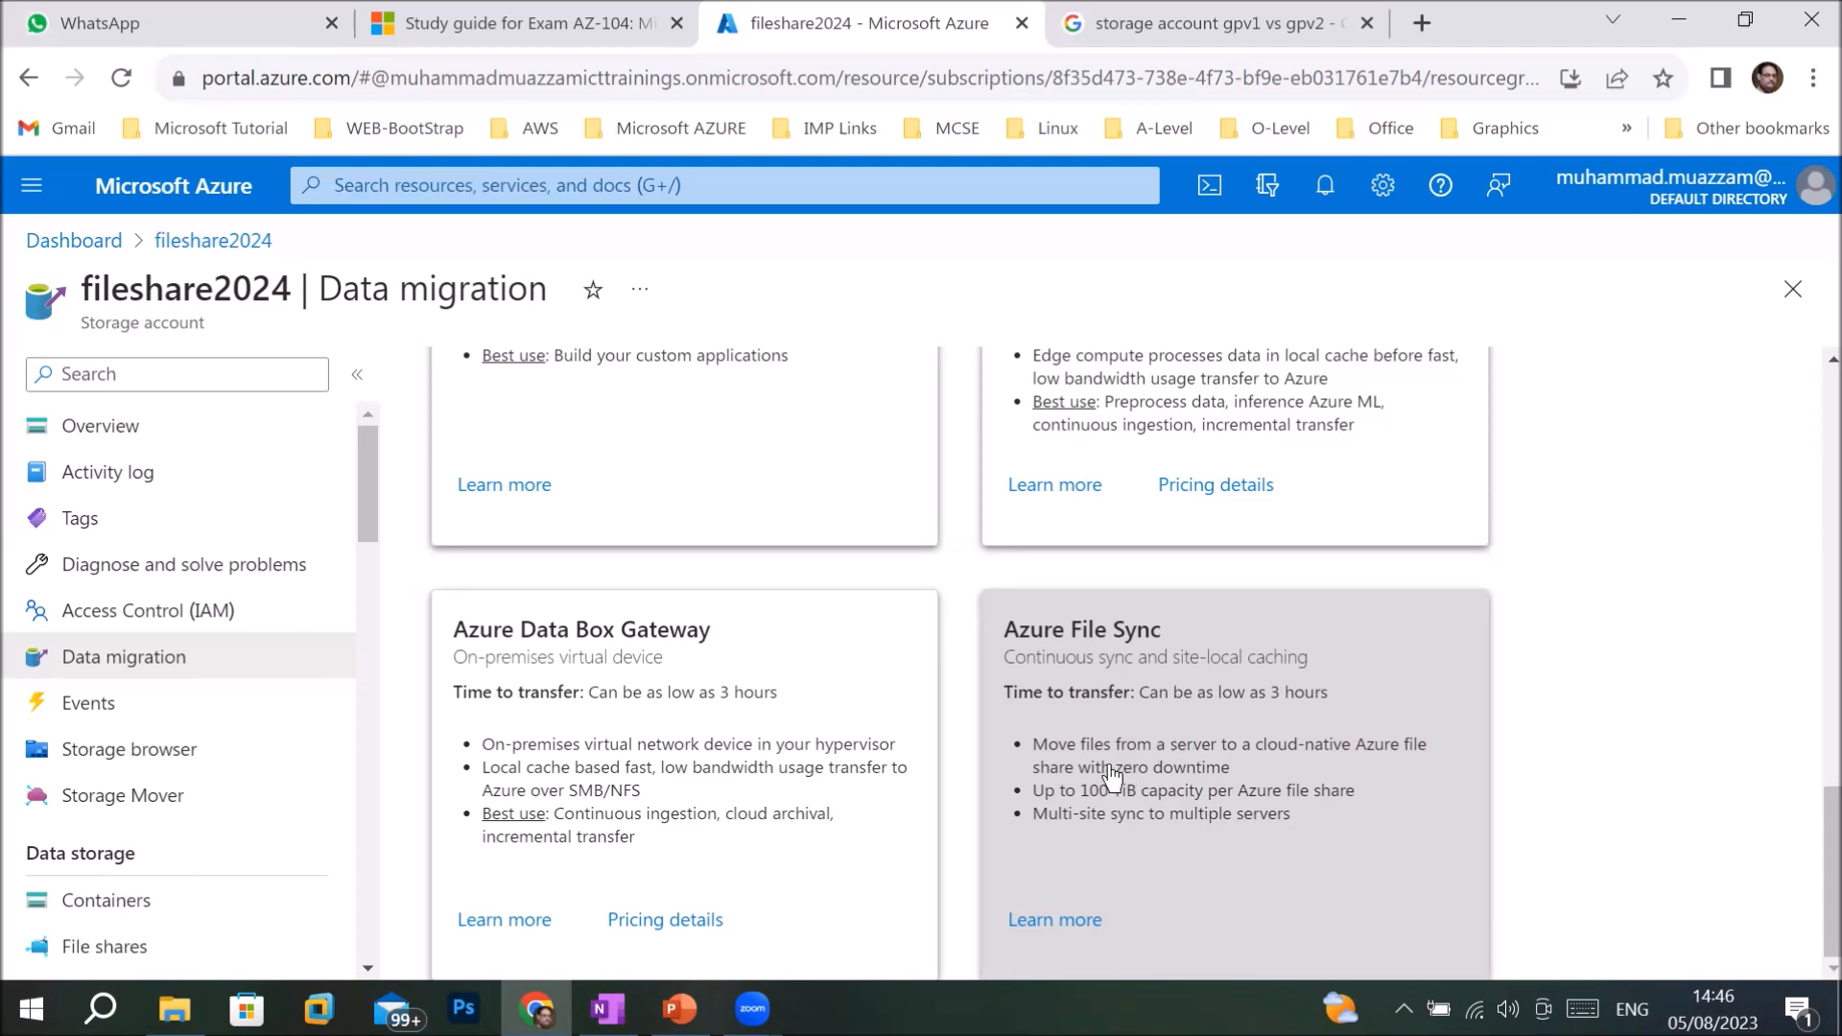
pyautogui.scroll(5, 1112, 772)
pyautogui.scroll(10, 1104, 768)
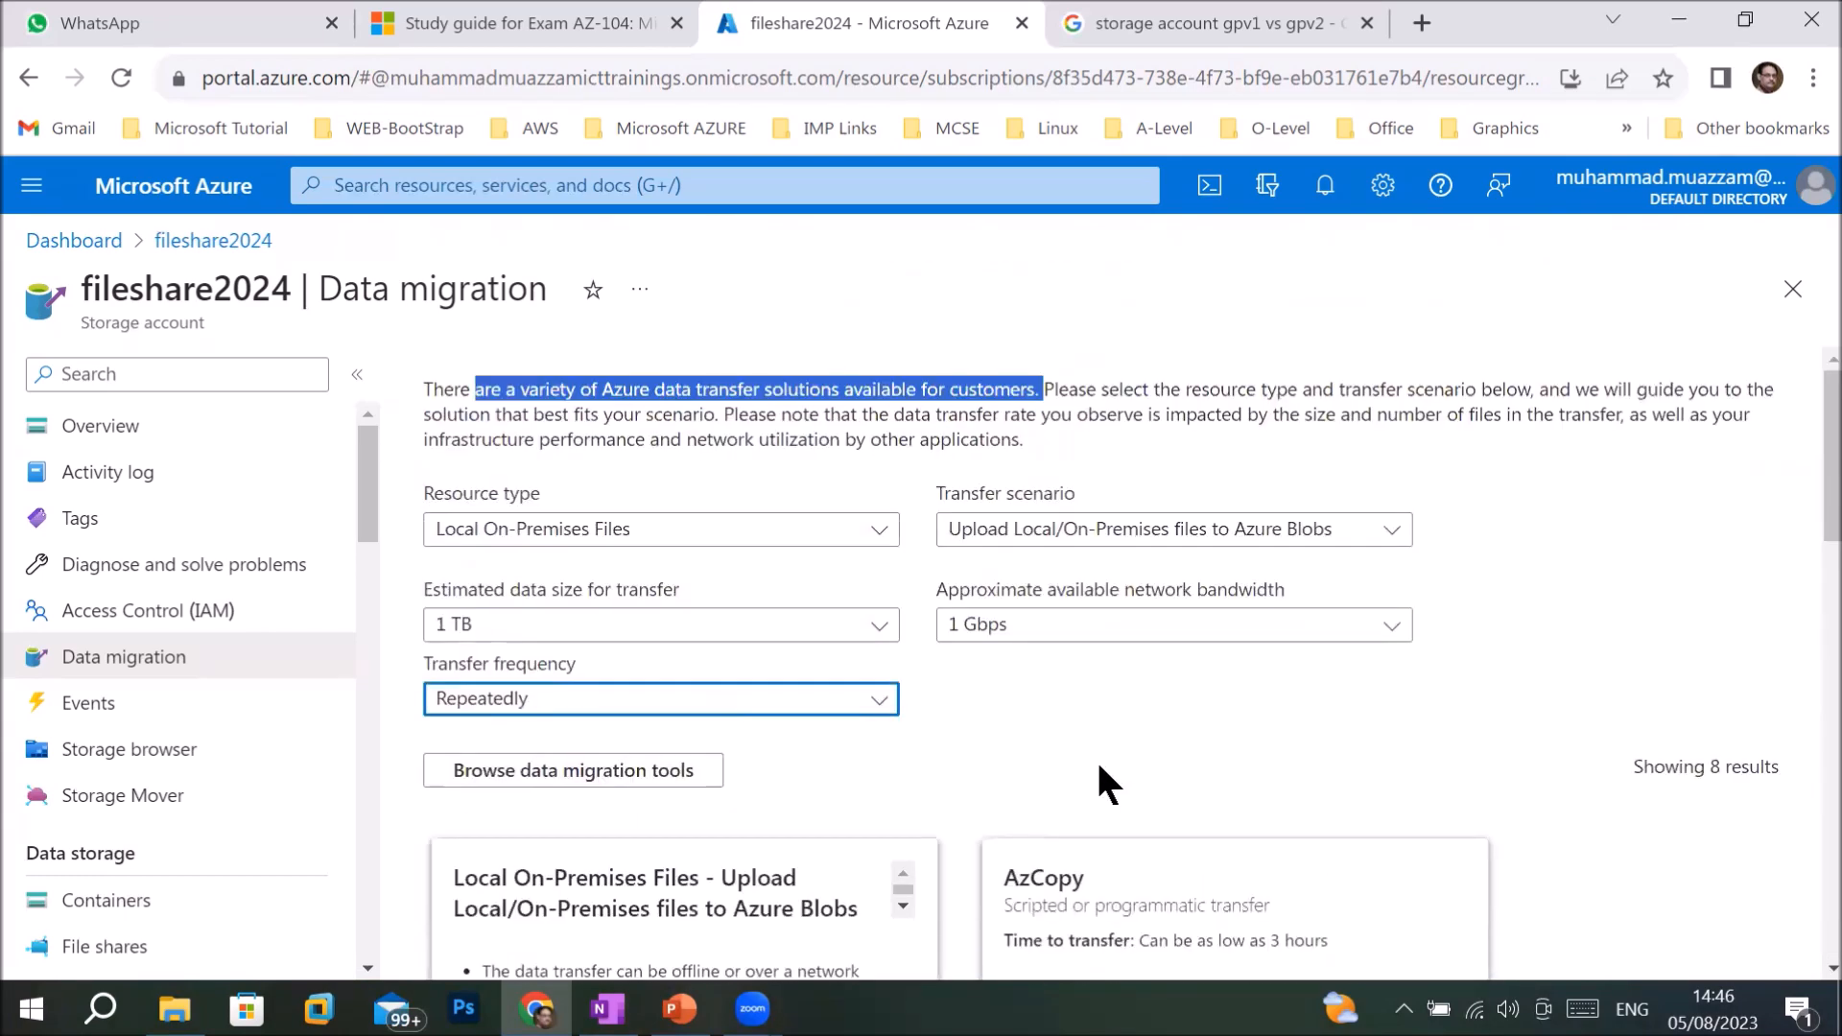
# - Target Other Cloud Objects with the Copy files from Amazon S3 to Azure Blobs scenario
pyautogui.click(619, 535)
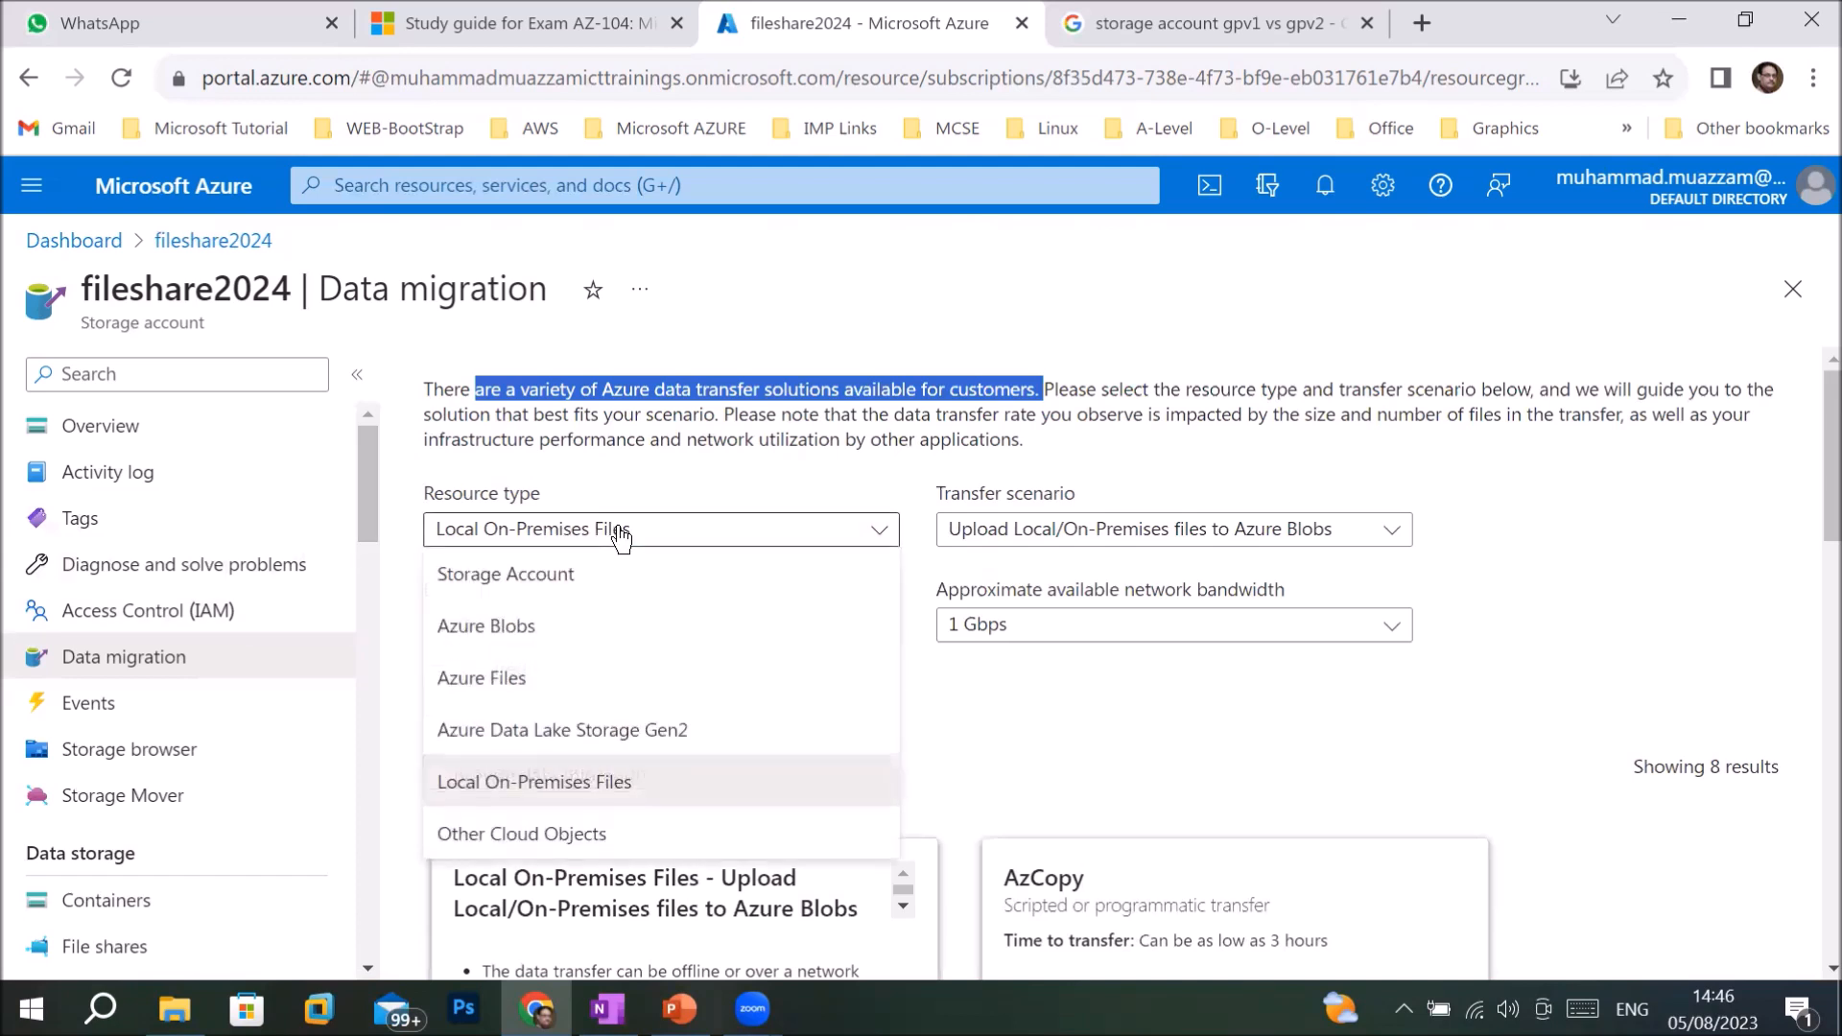
pyautogui.click(532, 837)
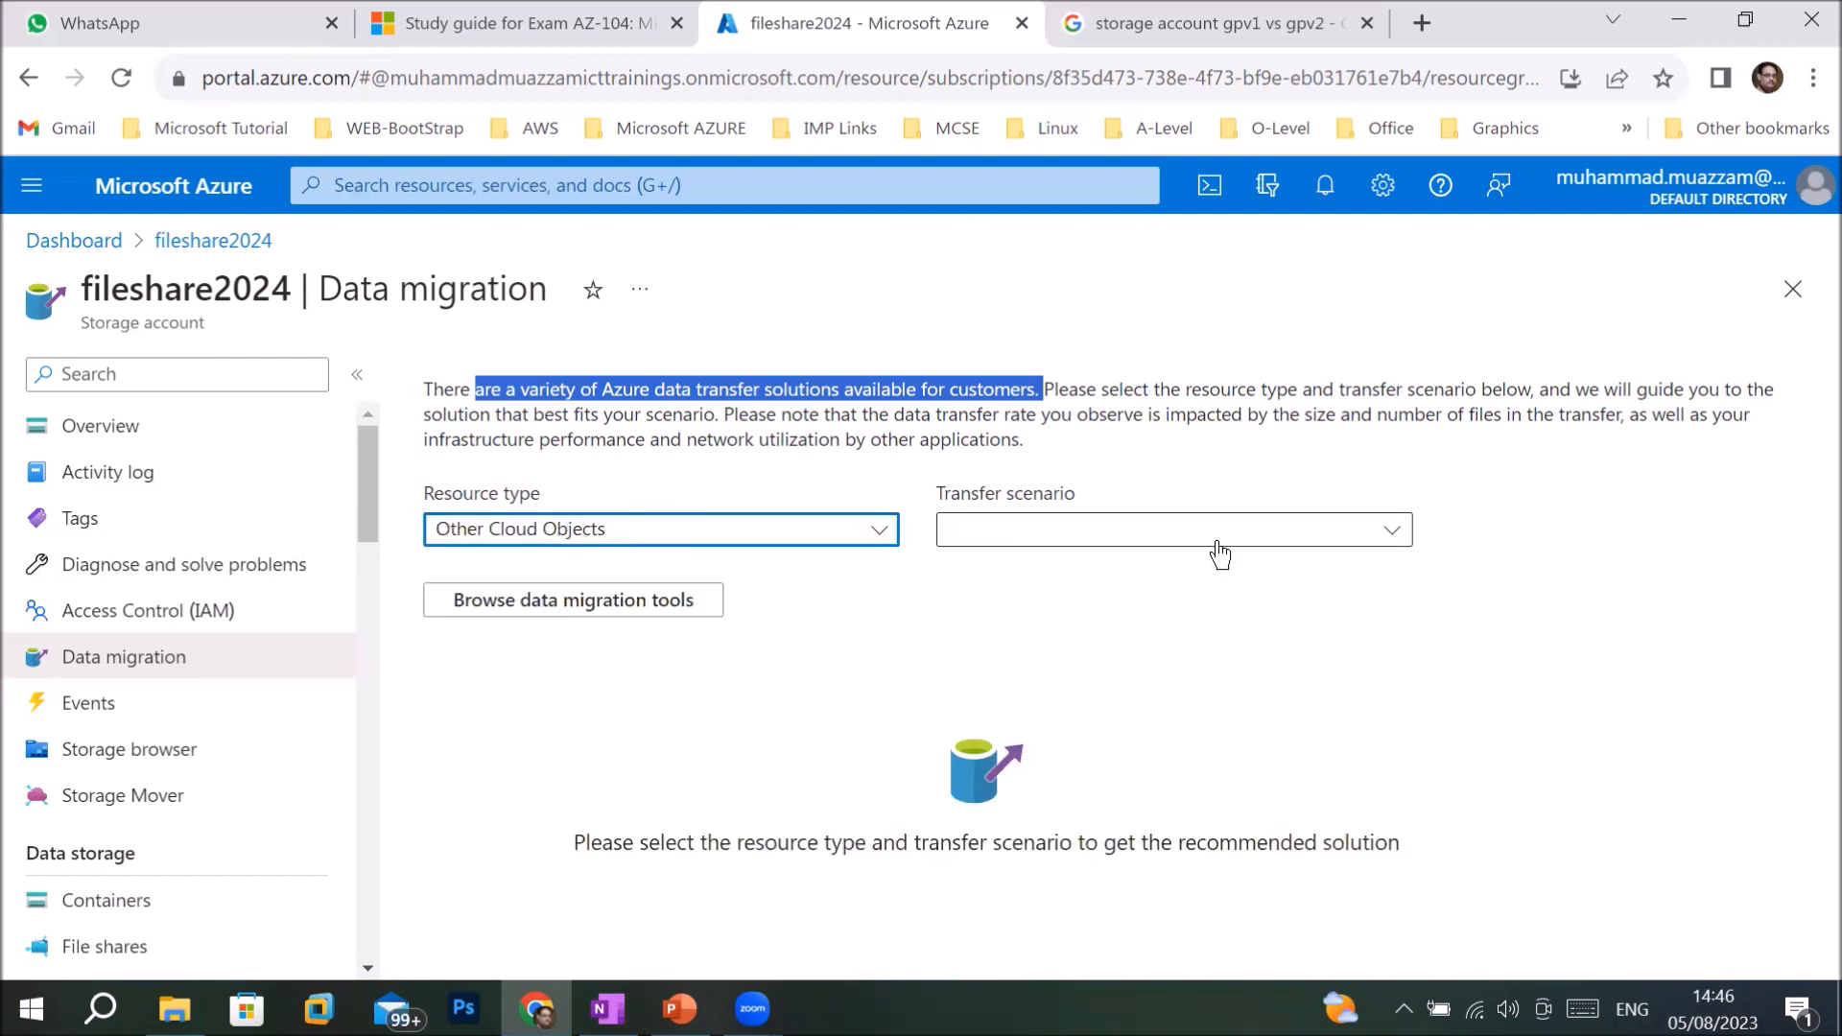
pyautogui.click(1353, 537)
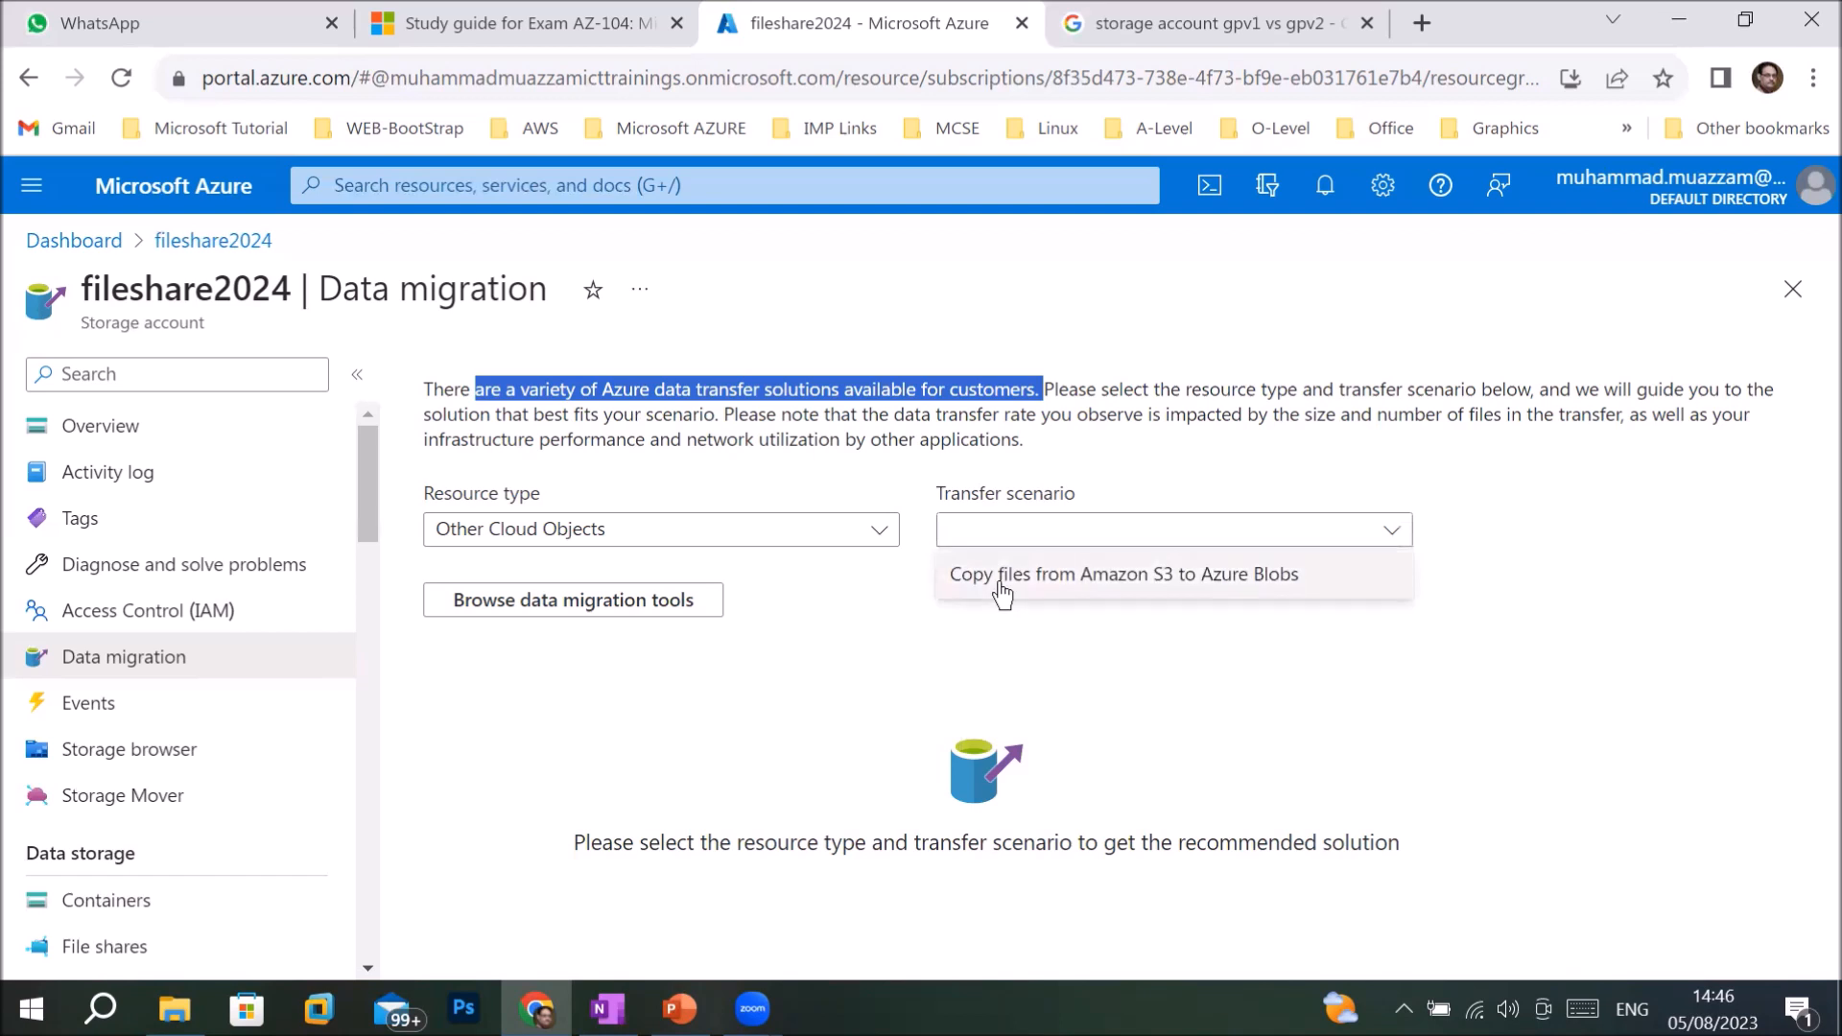
pyautogui.click(1104, 575)
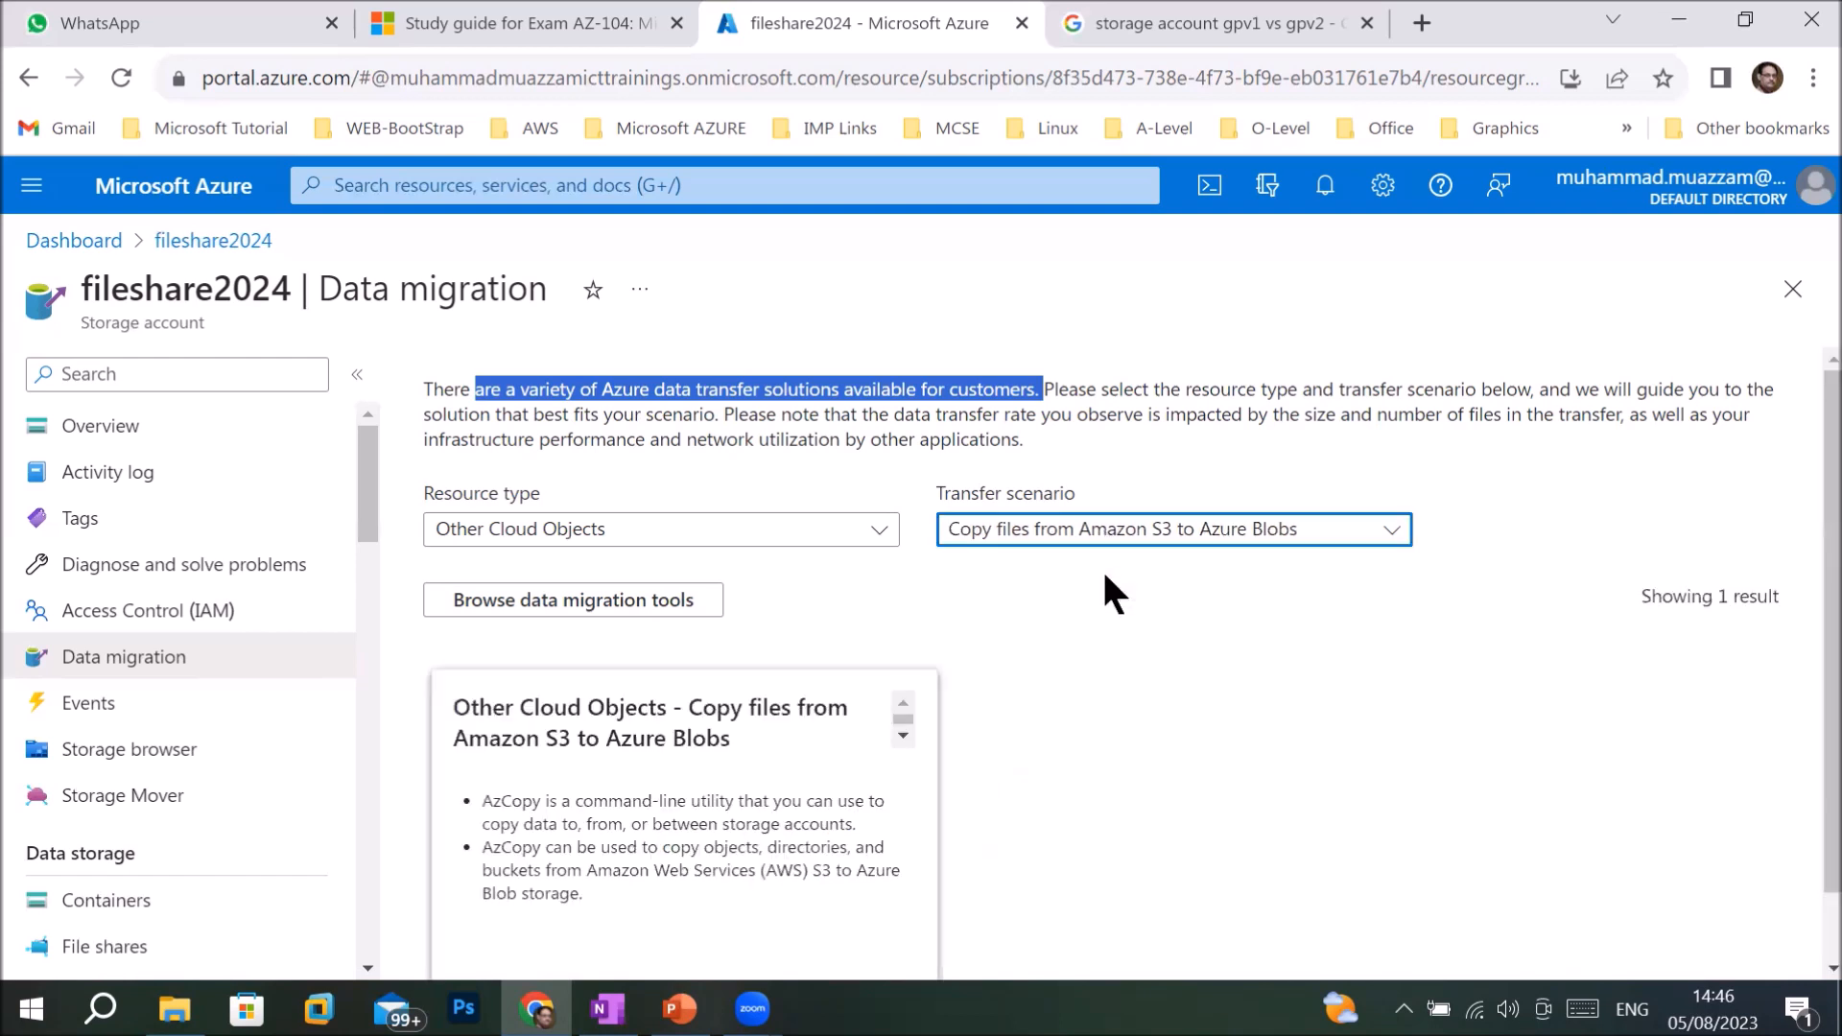
pyautogui.scroll(-1, 590, 773)
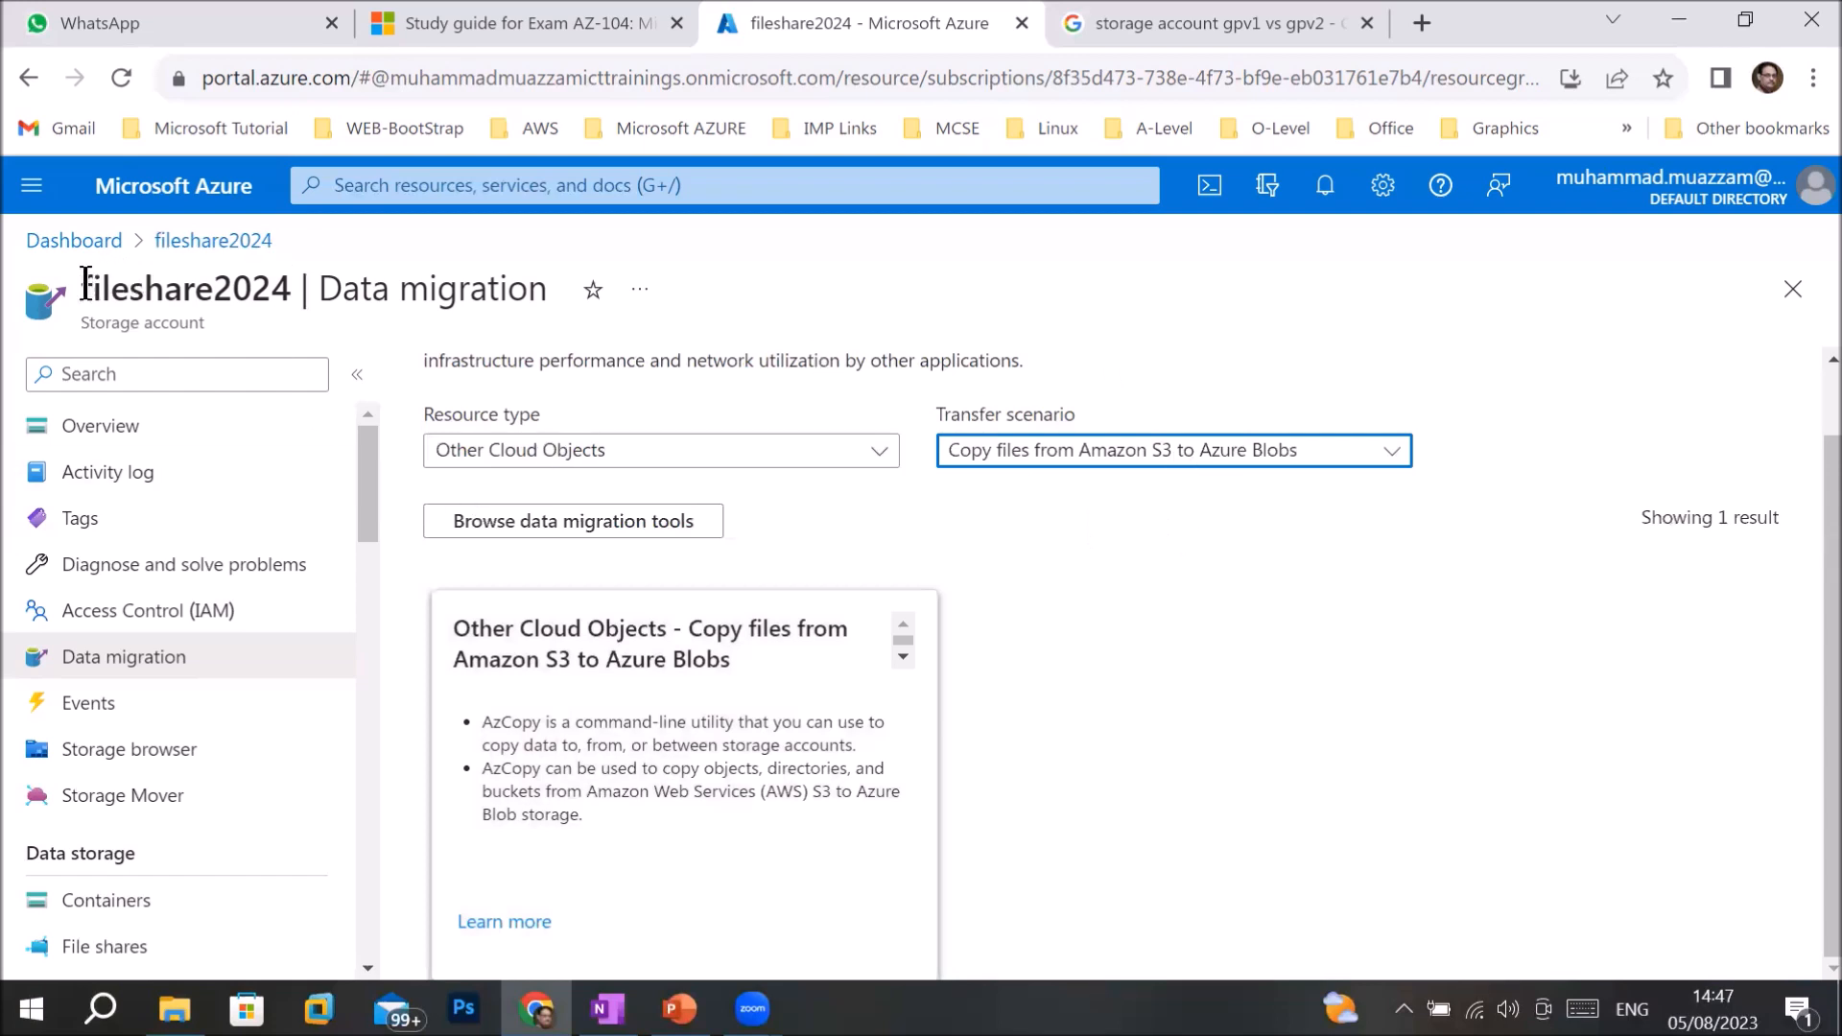
# - Clear the filters and scroll through all 14 data migration tools, down to Azure Data Box Disk and Edge
pyautogui.moveTo(83, 288); pyautogui.dragTo(291, 295)
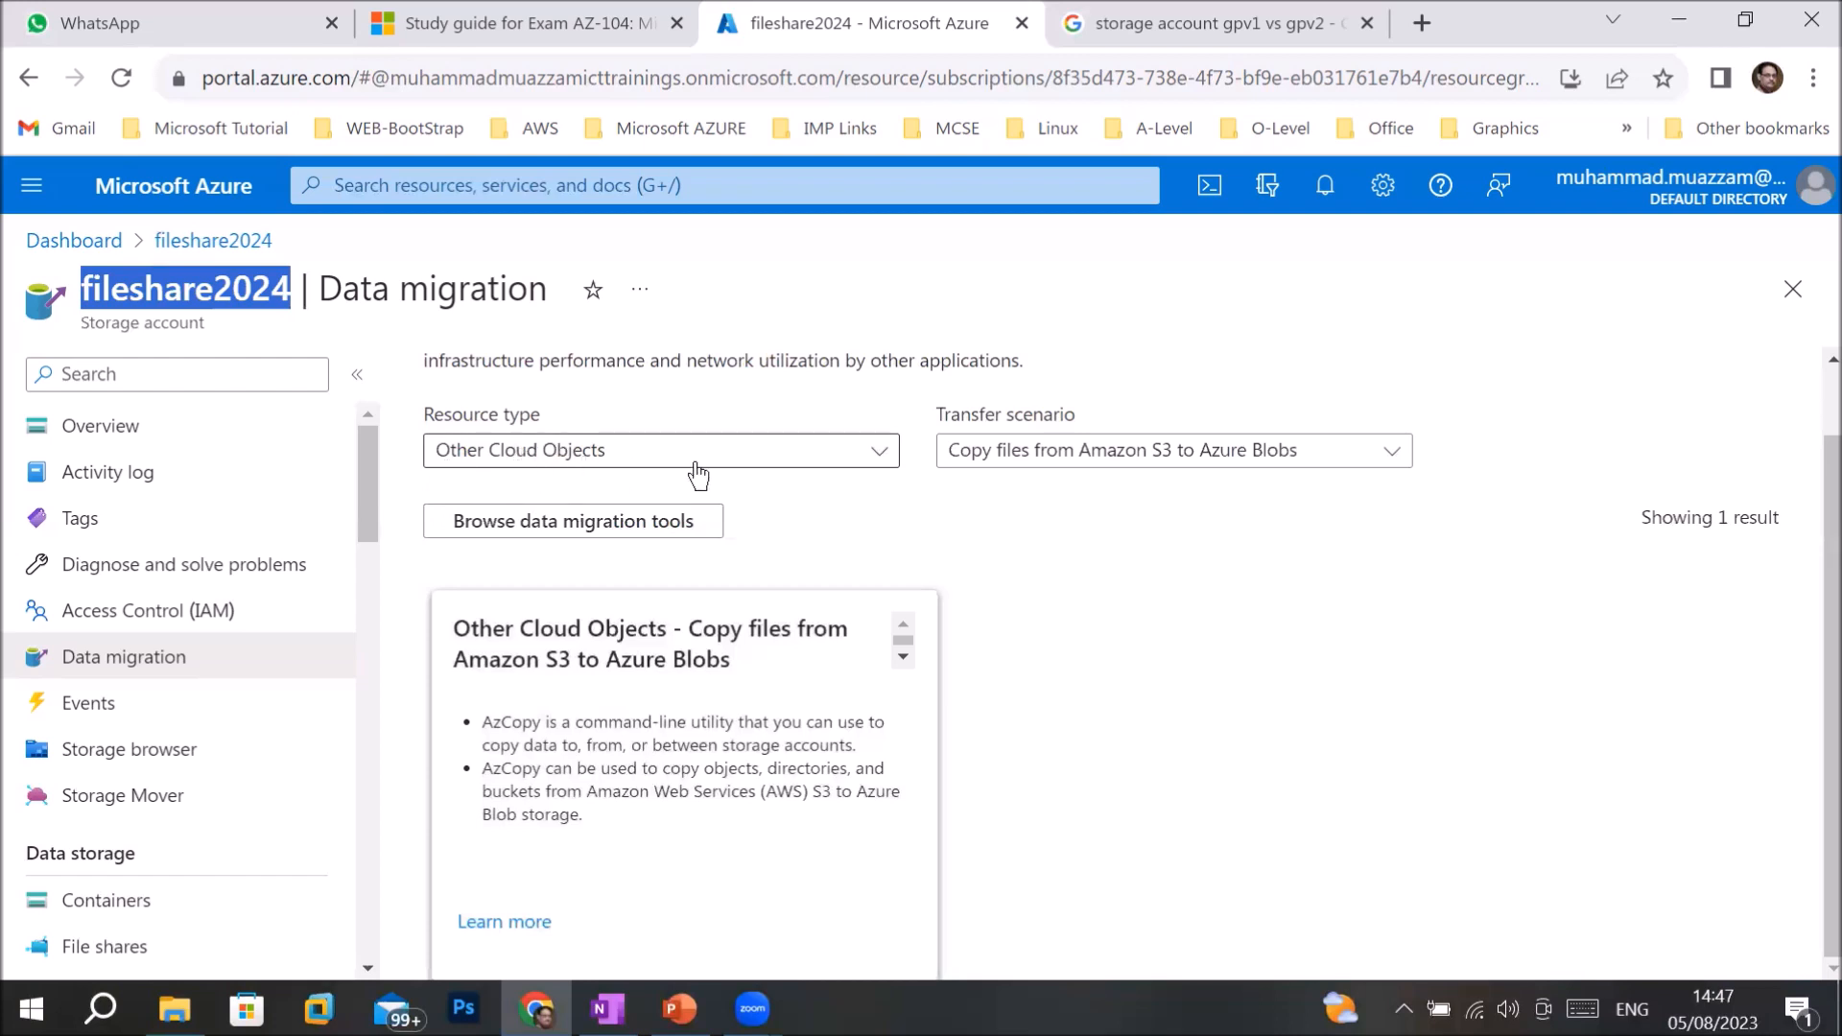
pyautogui.click(543, 533)
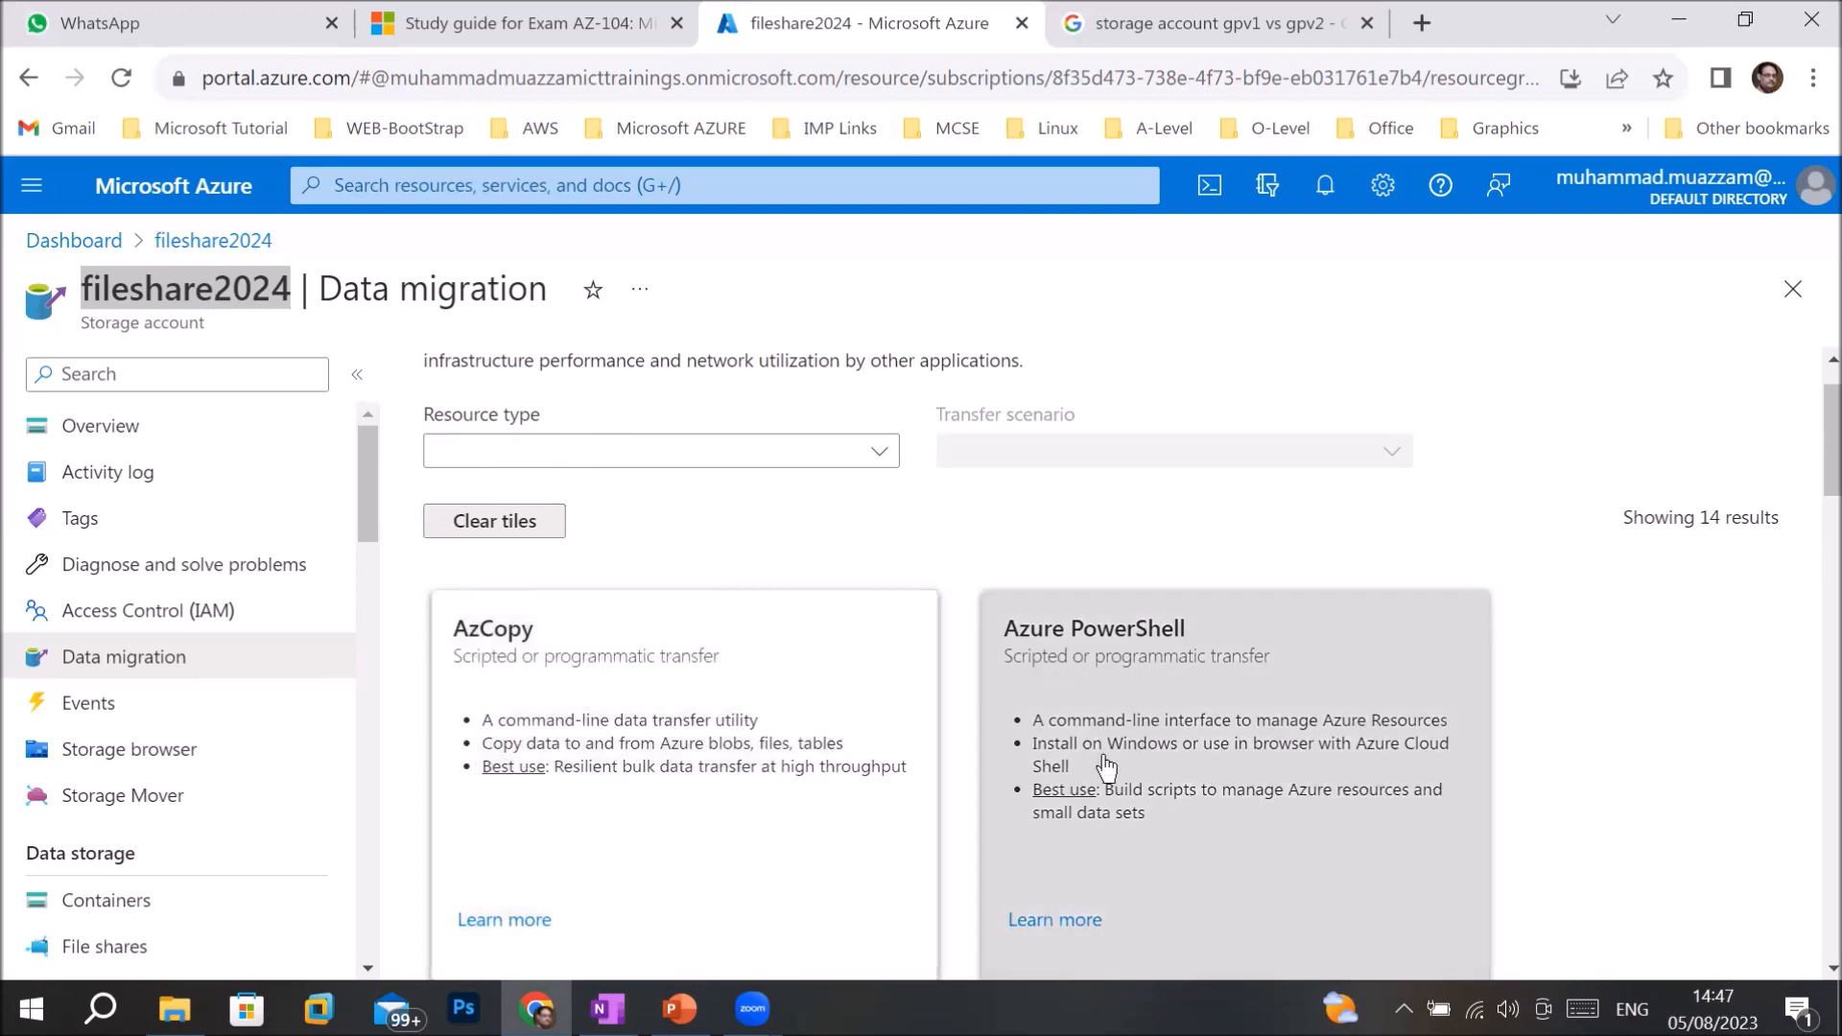
pyautogui.scroll(-3, 1106, 768)
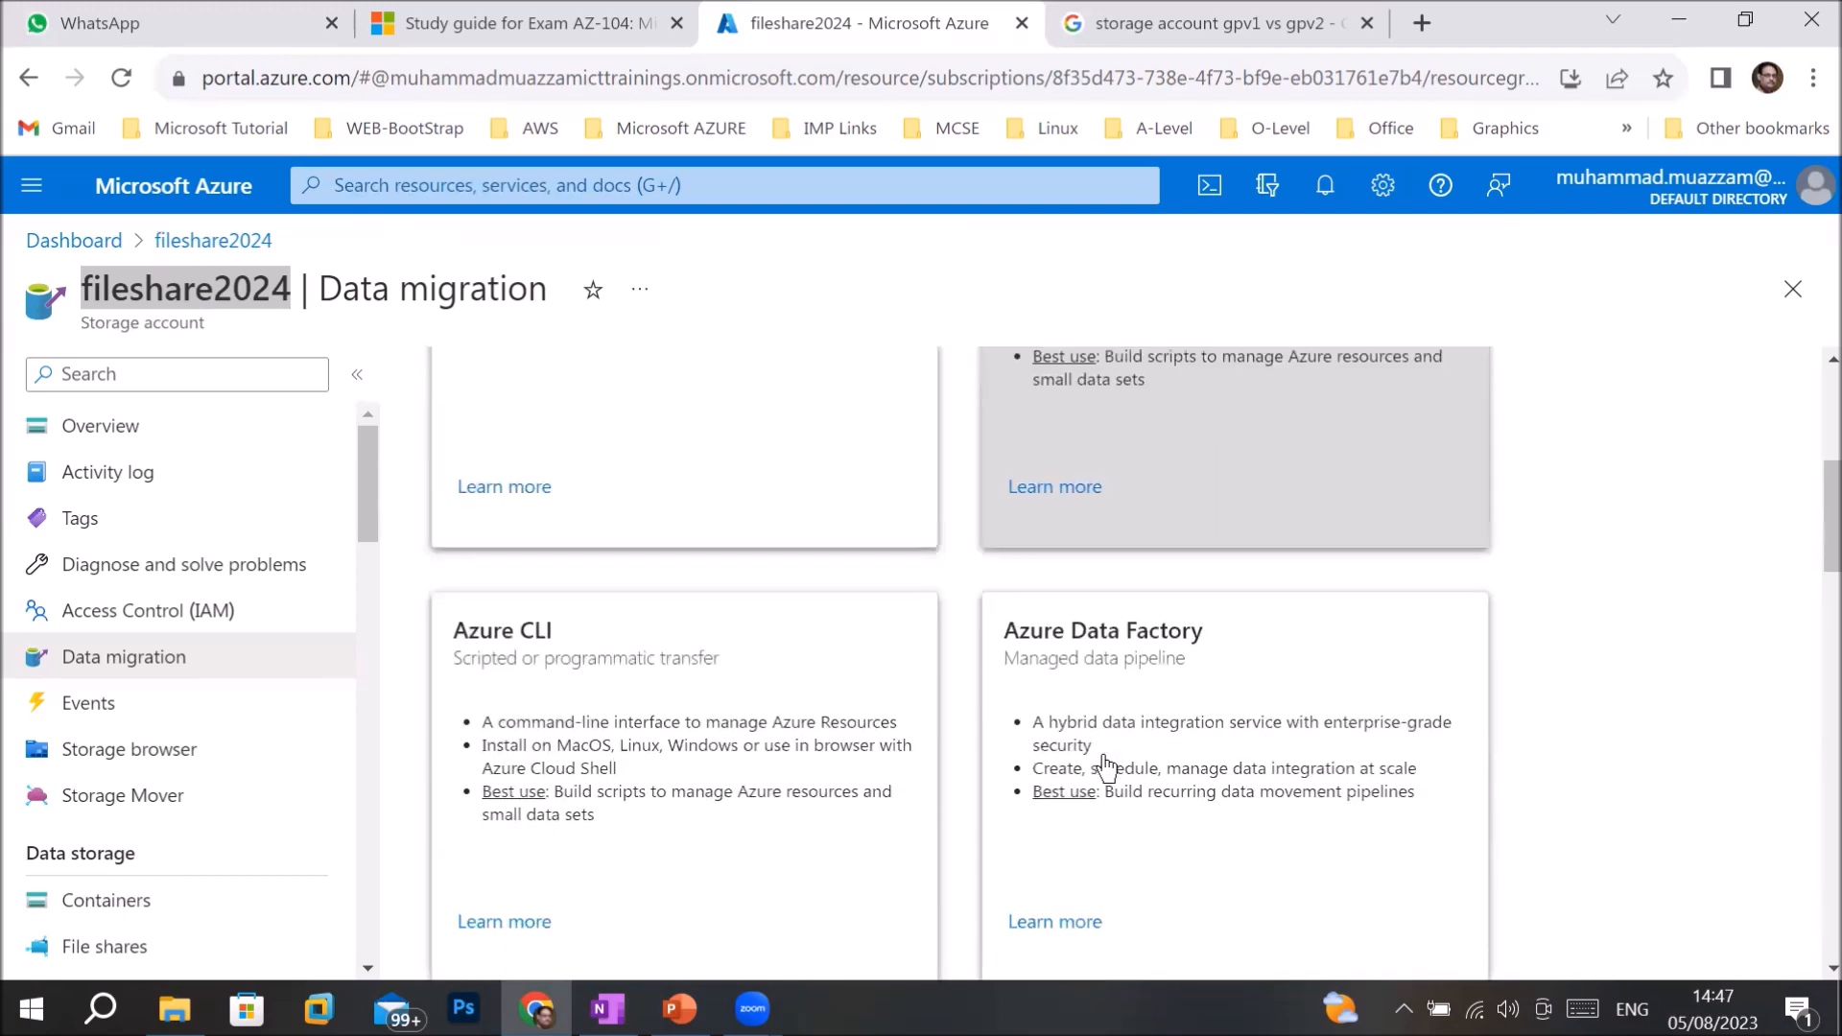
pyautogui.scroll(-3, 1106, 768)
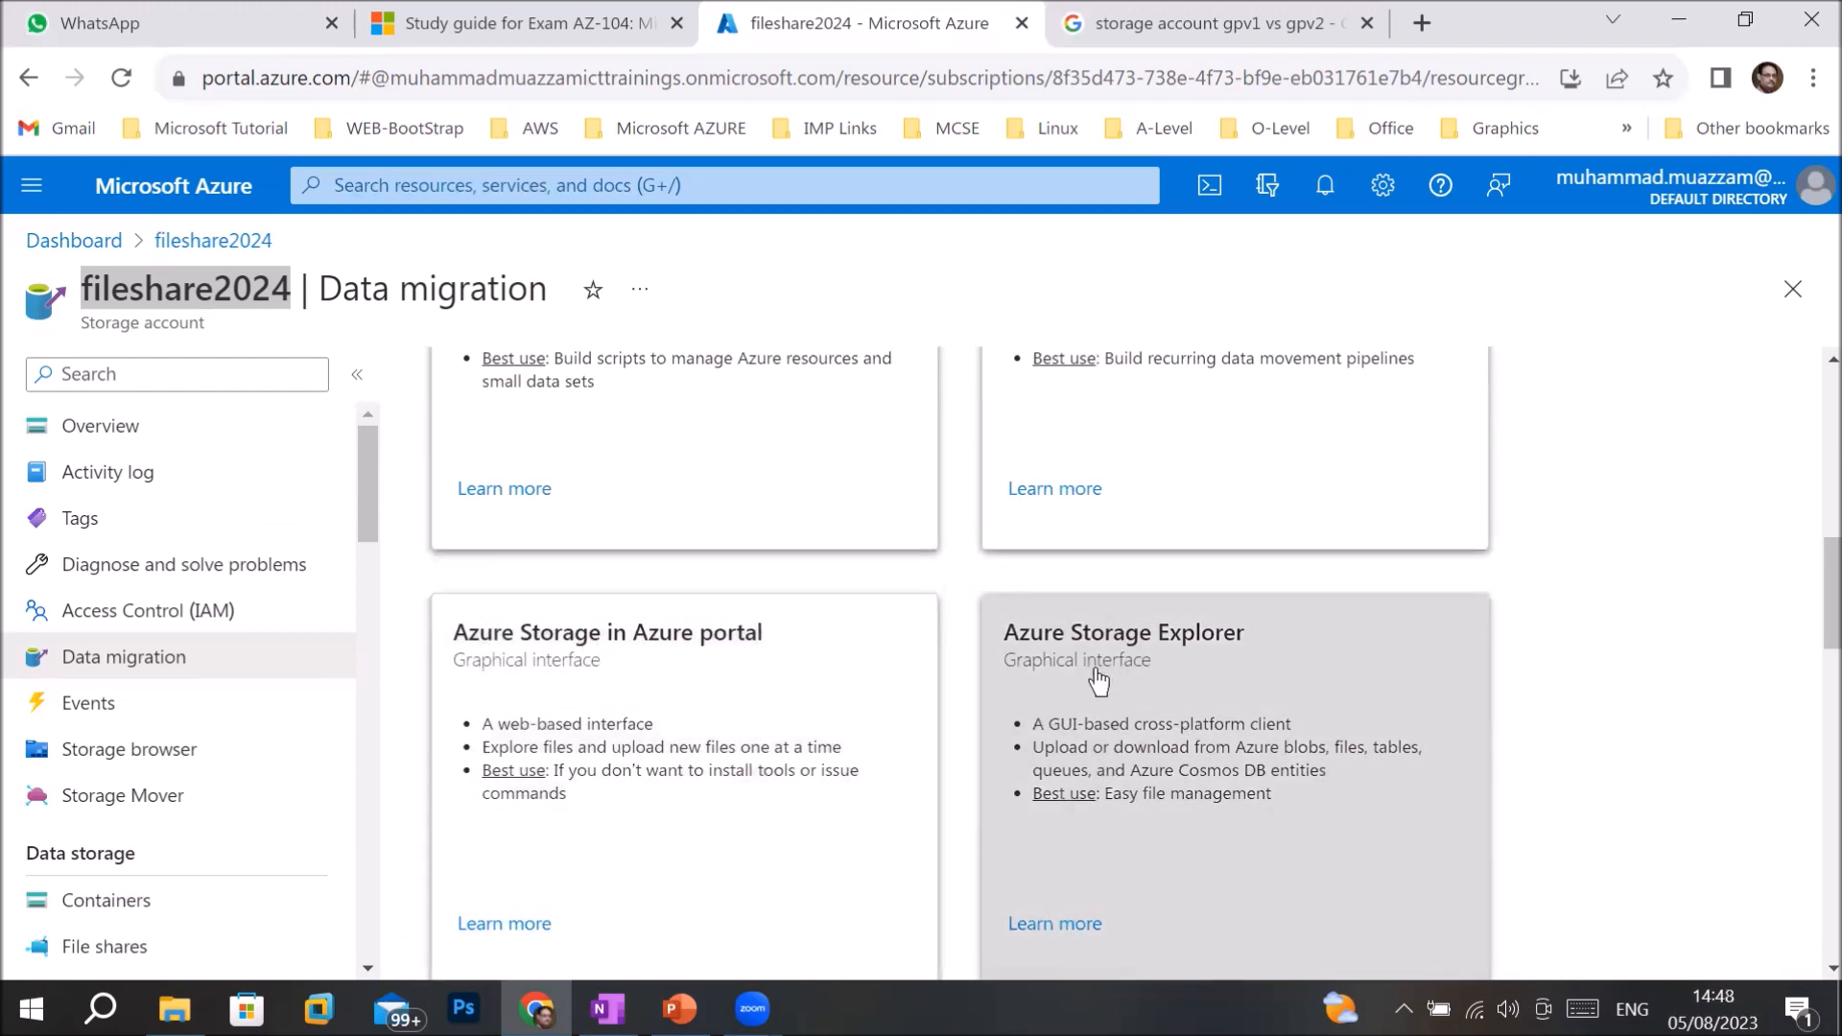
pyautogui.scroll(-5, 1098, 681)
pyautogui.scroll(-7, 1120, 724)
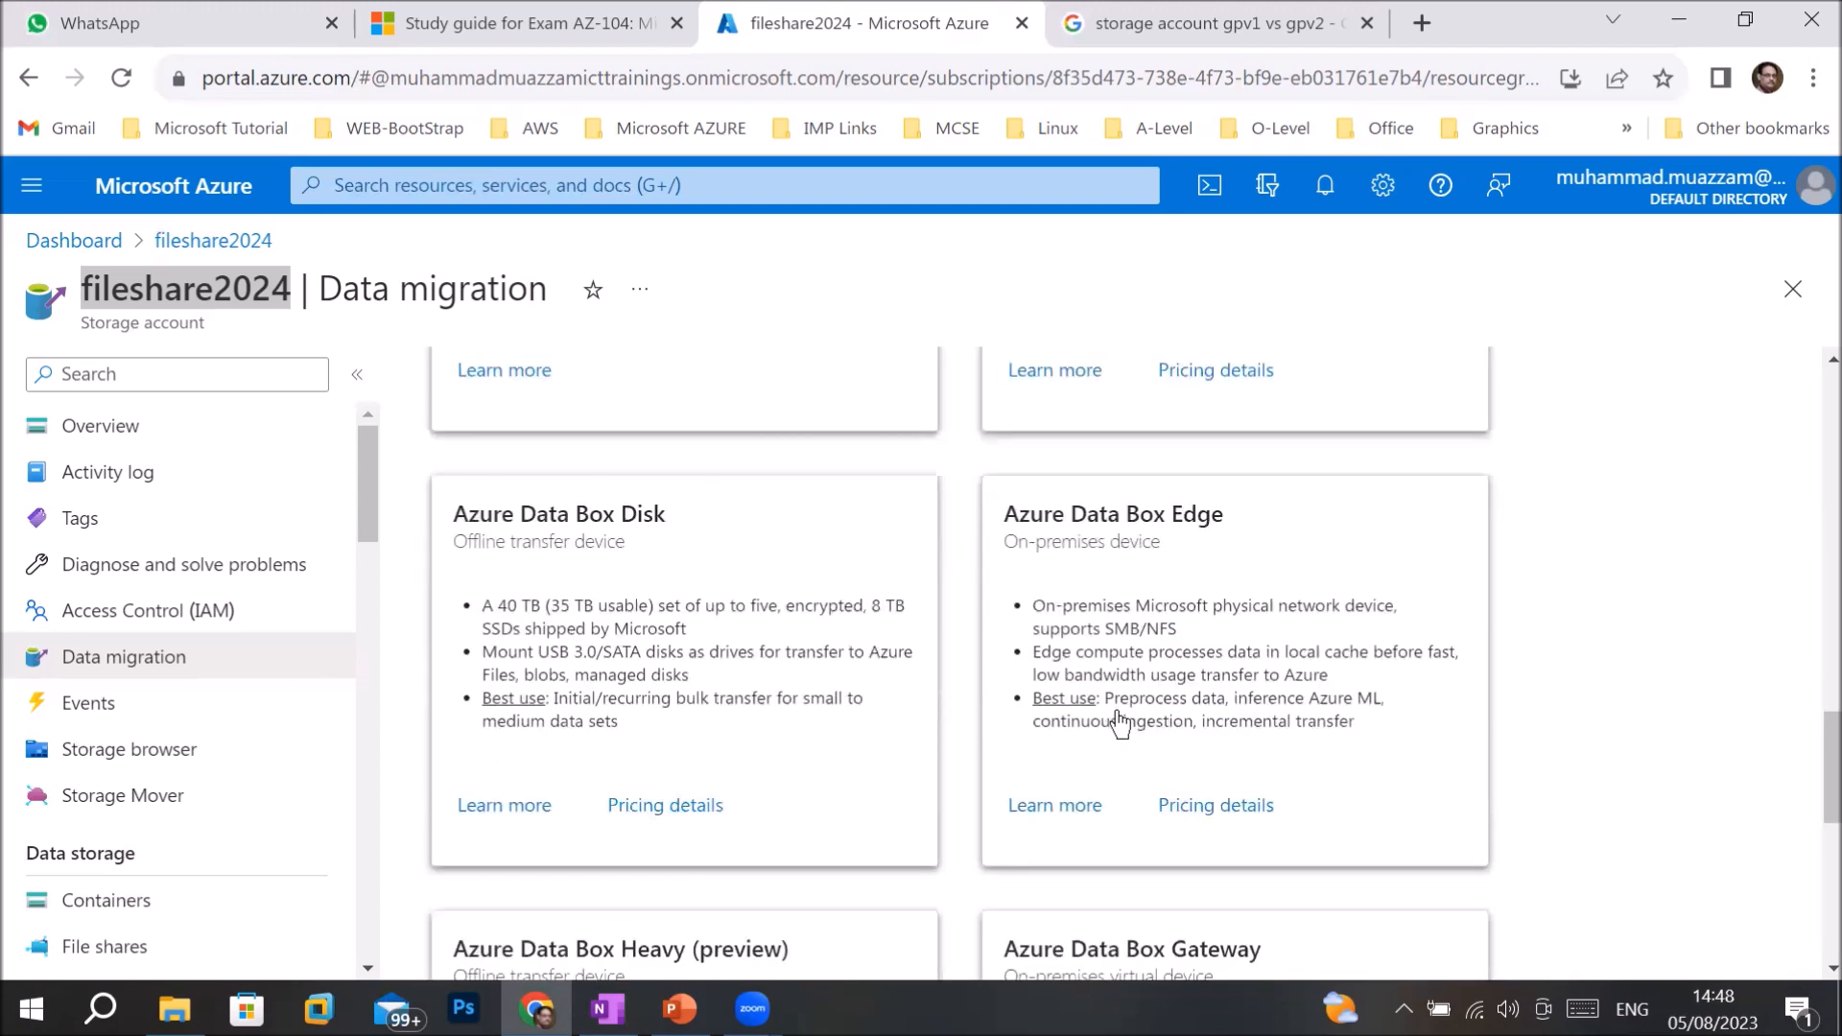
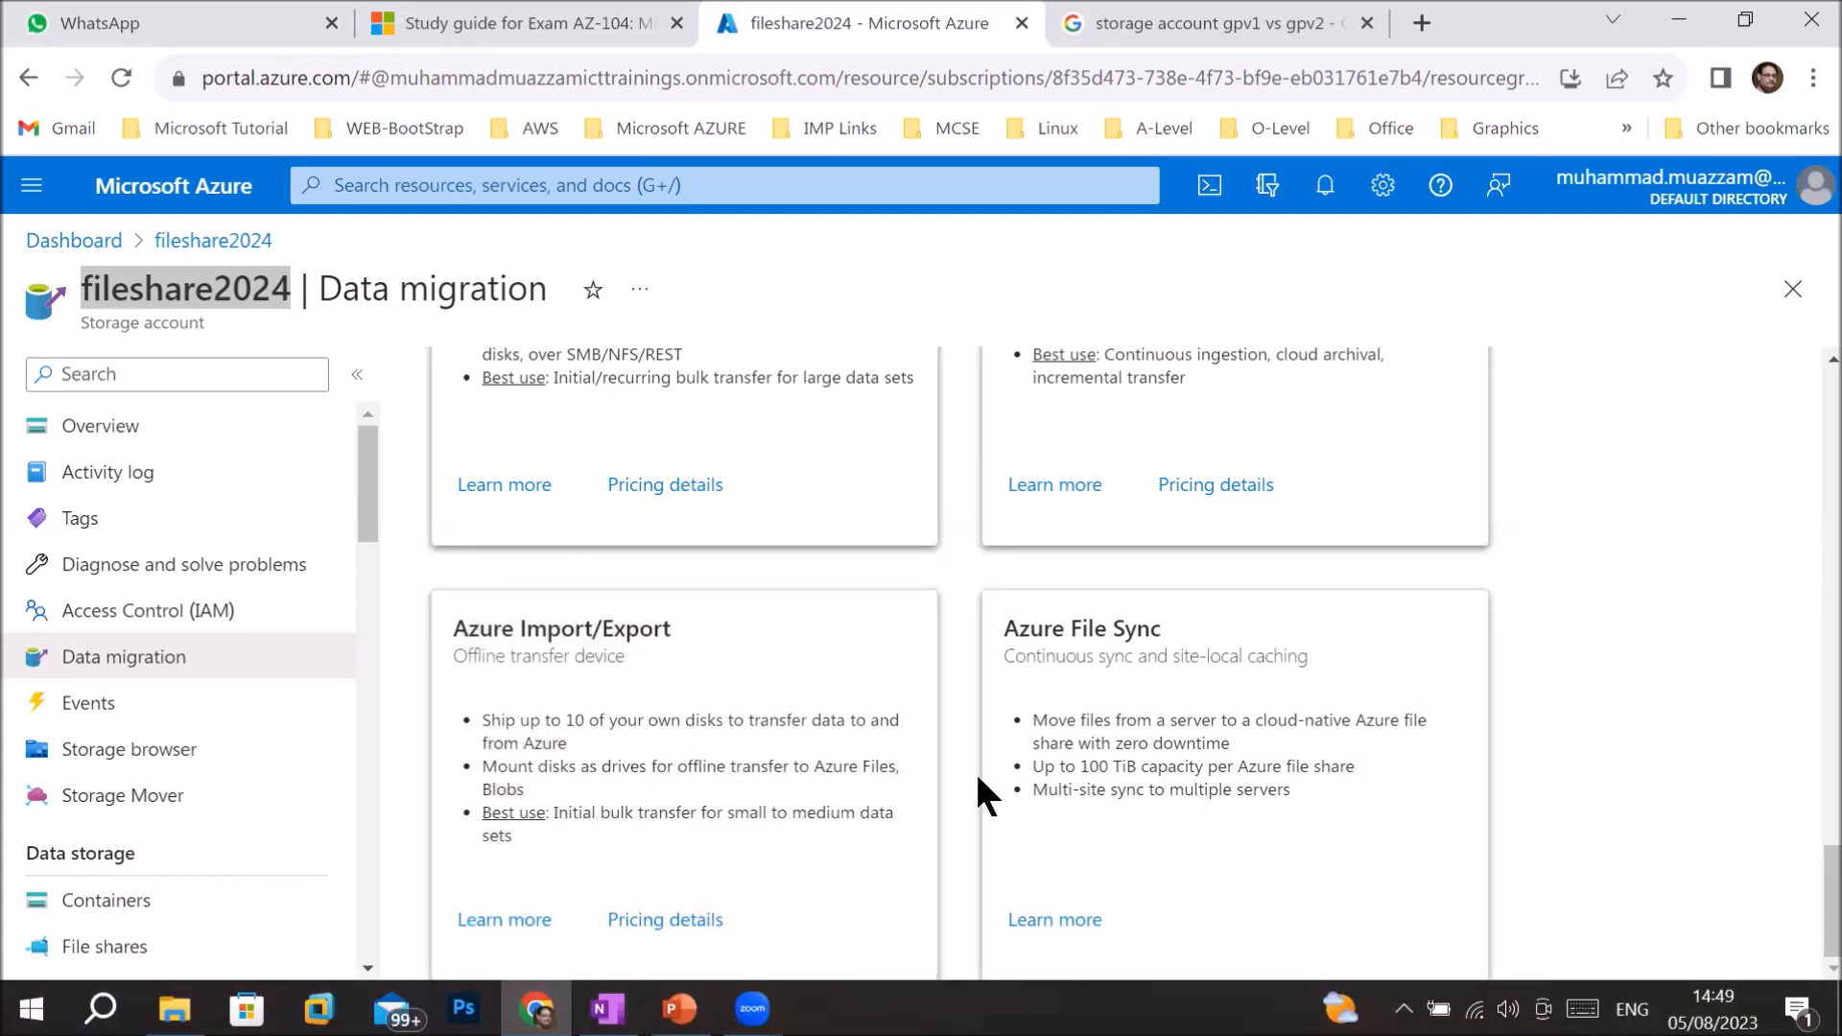
# - Open the fileshare2024 Events page and scroll through its Get Started content
pyautogui.scroll(15, 950, 763)
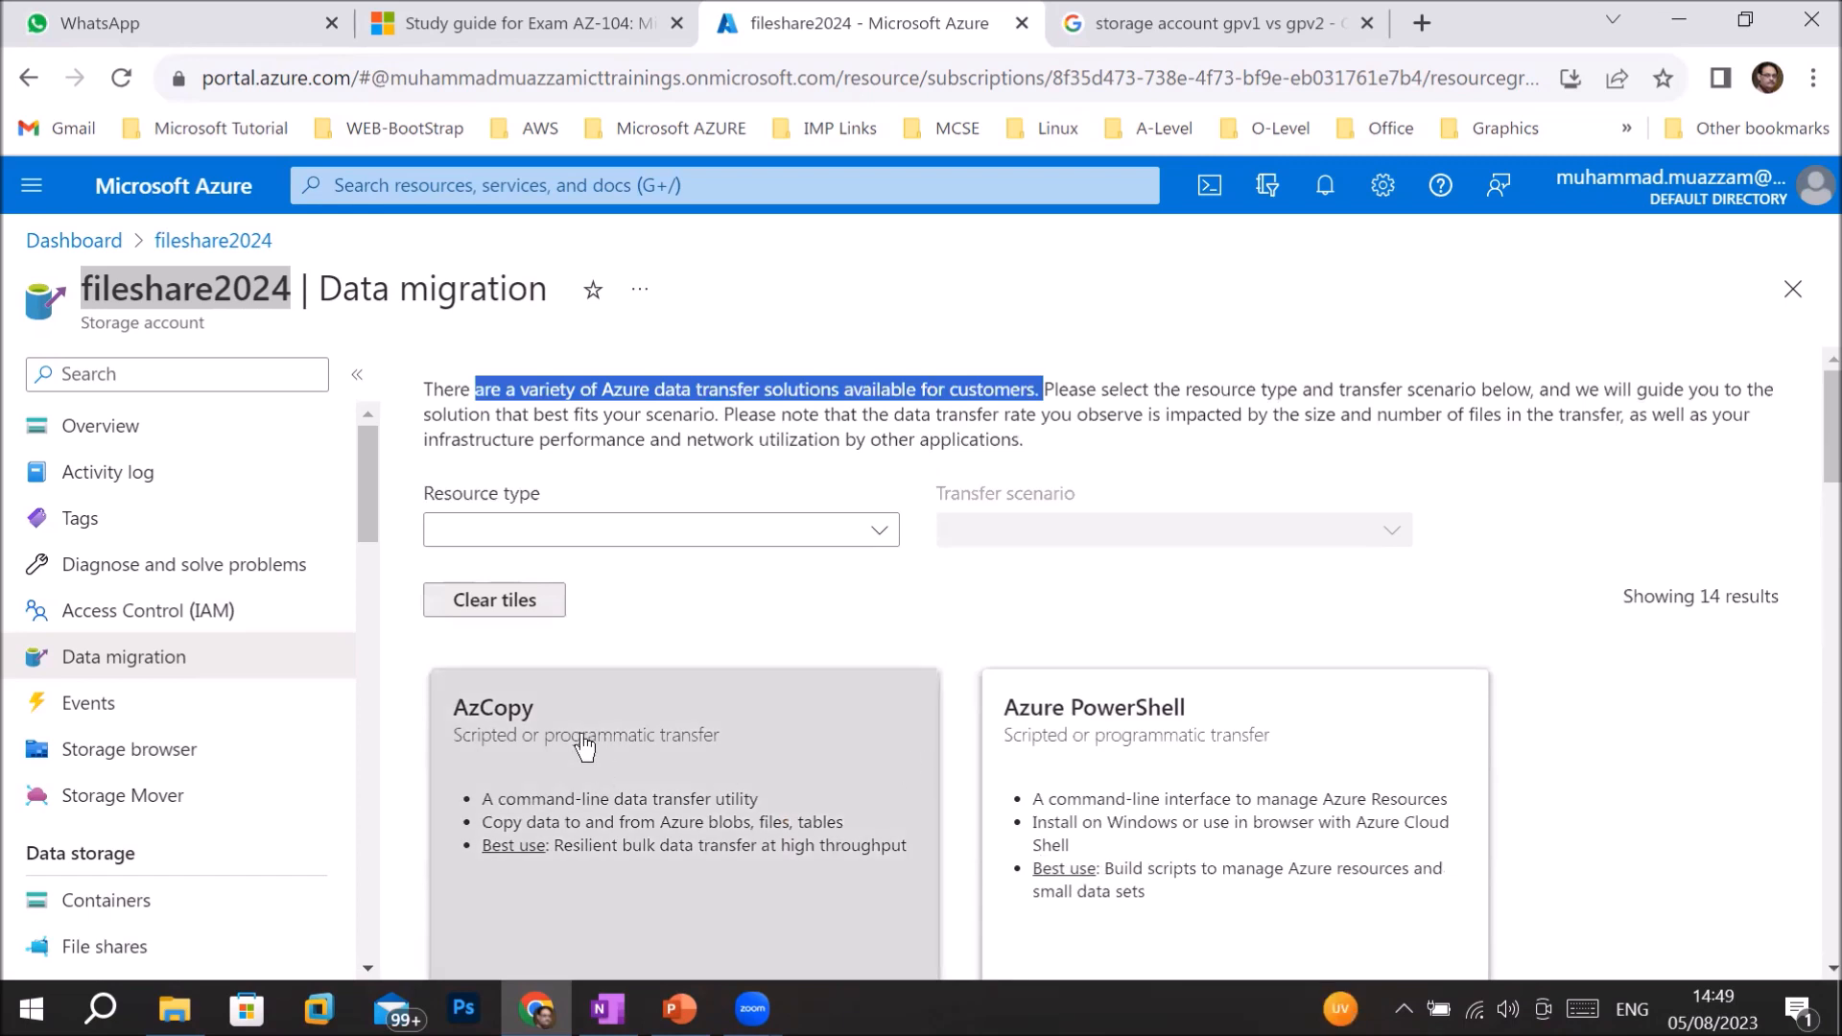
pyautogui.click(104, 708)
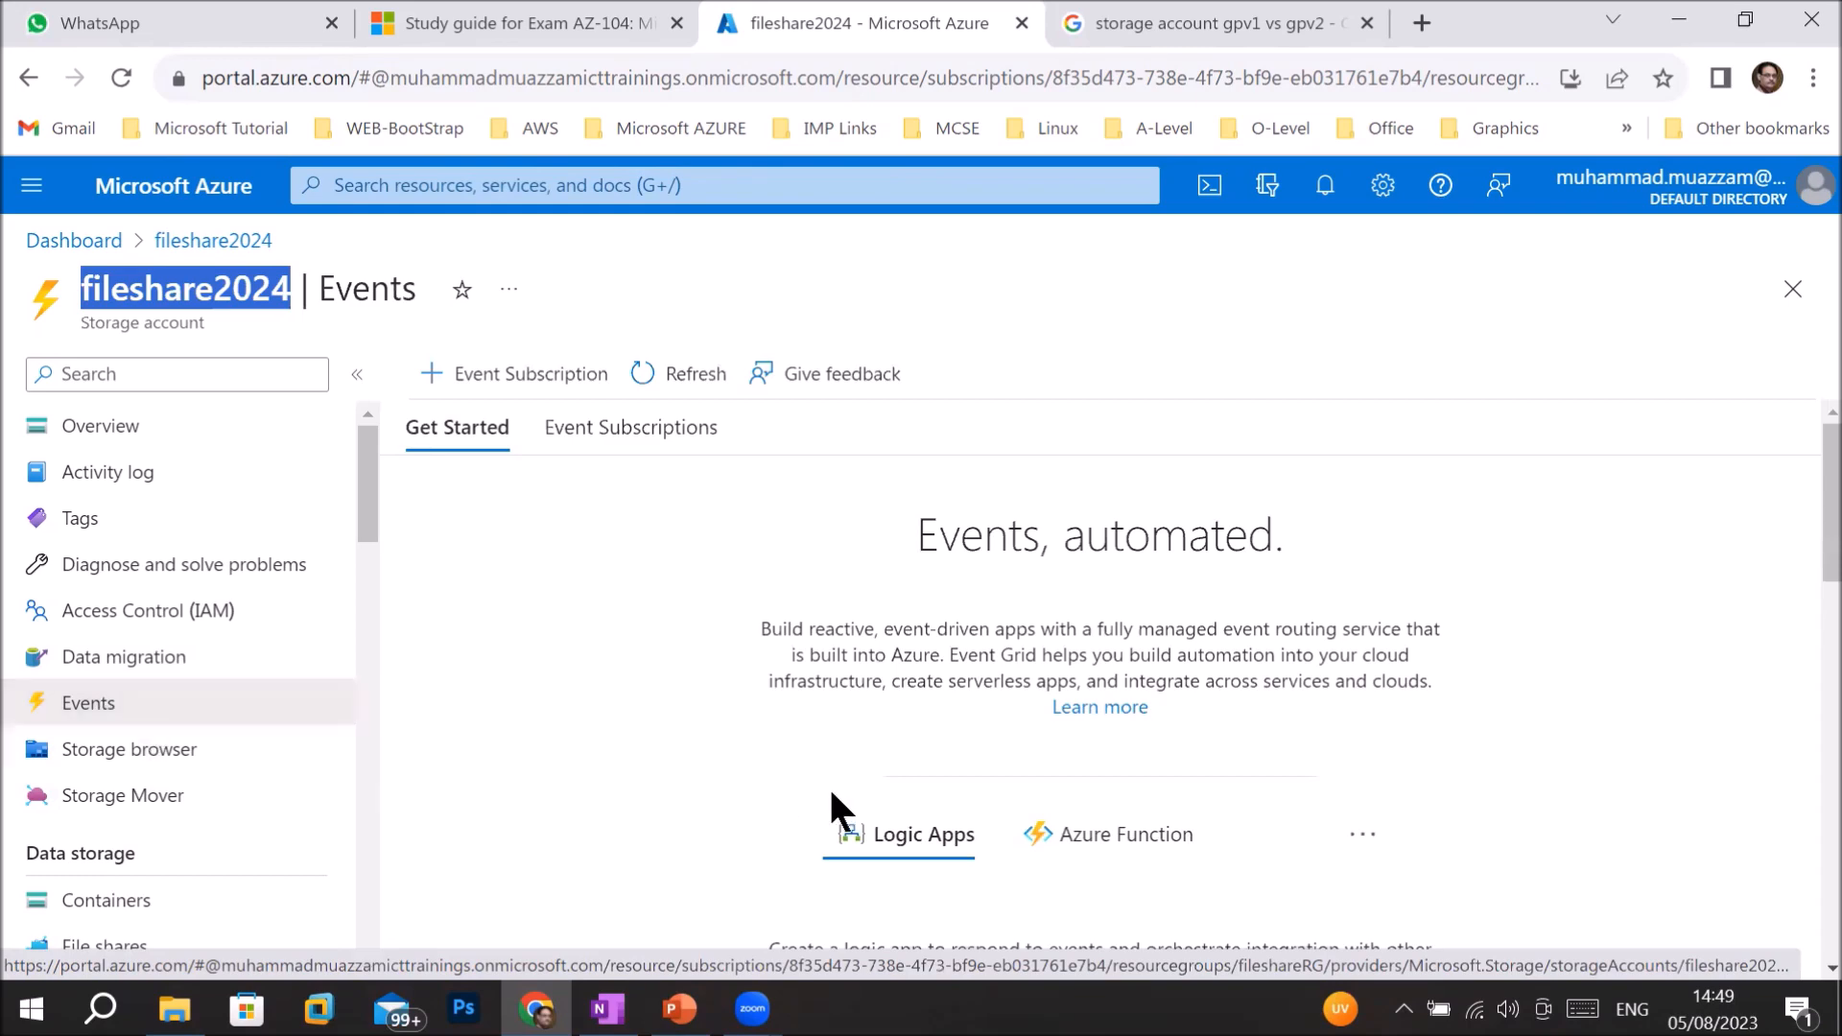
pyautogui.scroll(-5, 831, 810)
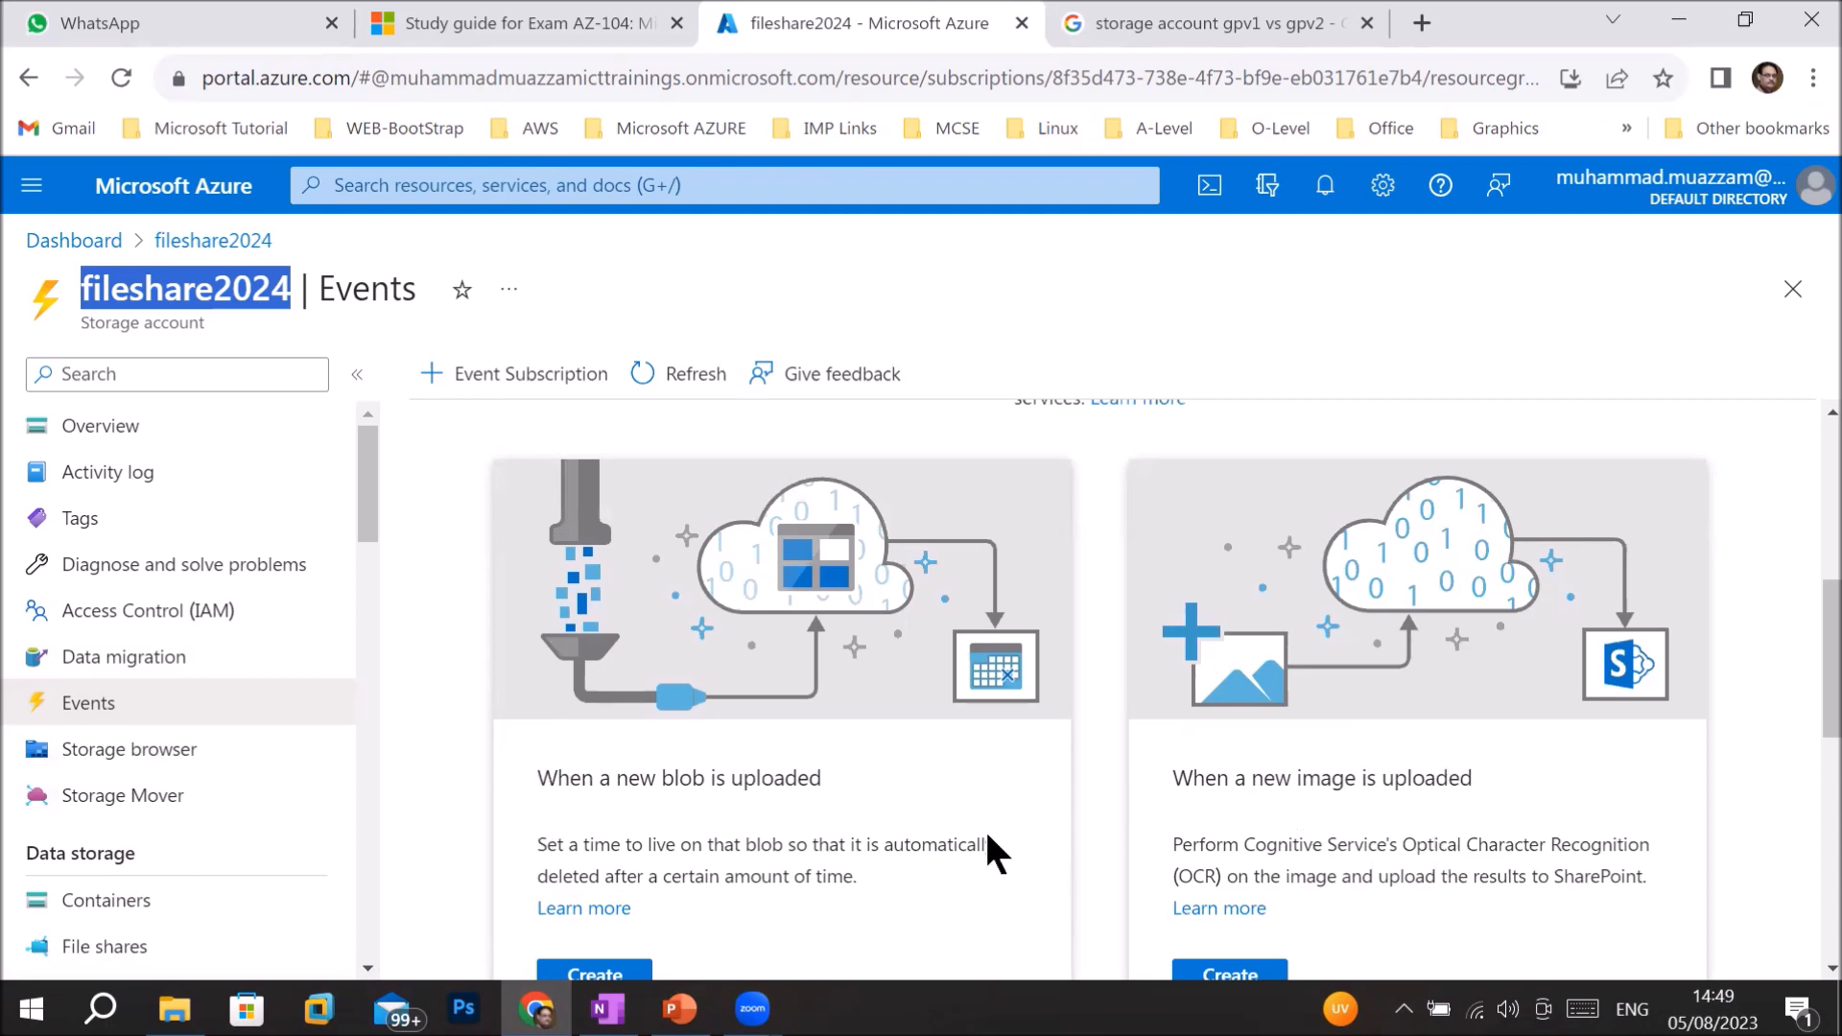
pyautogui.scroll(-4, 985, 827)
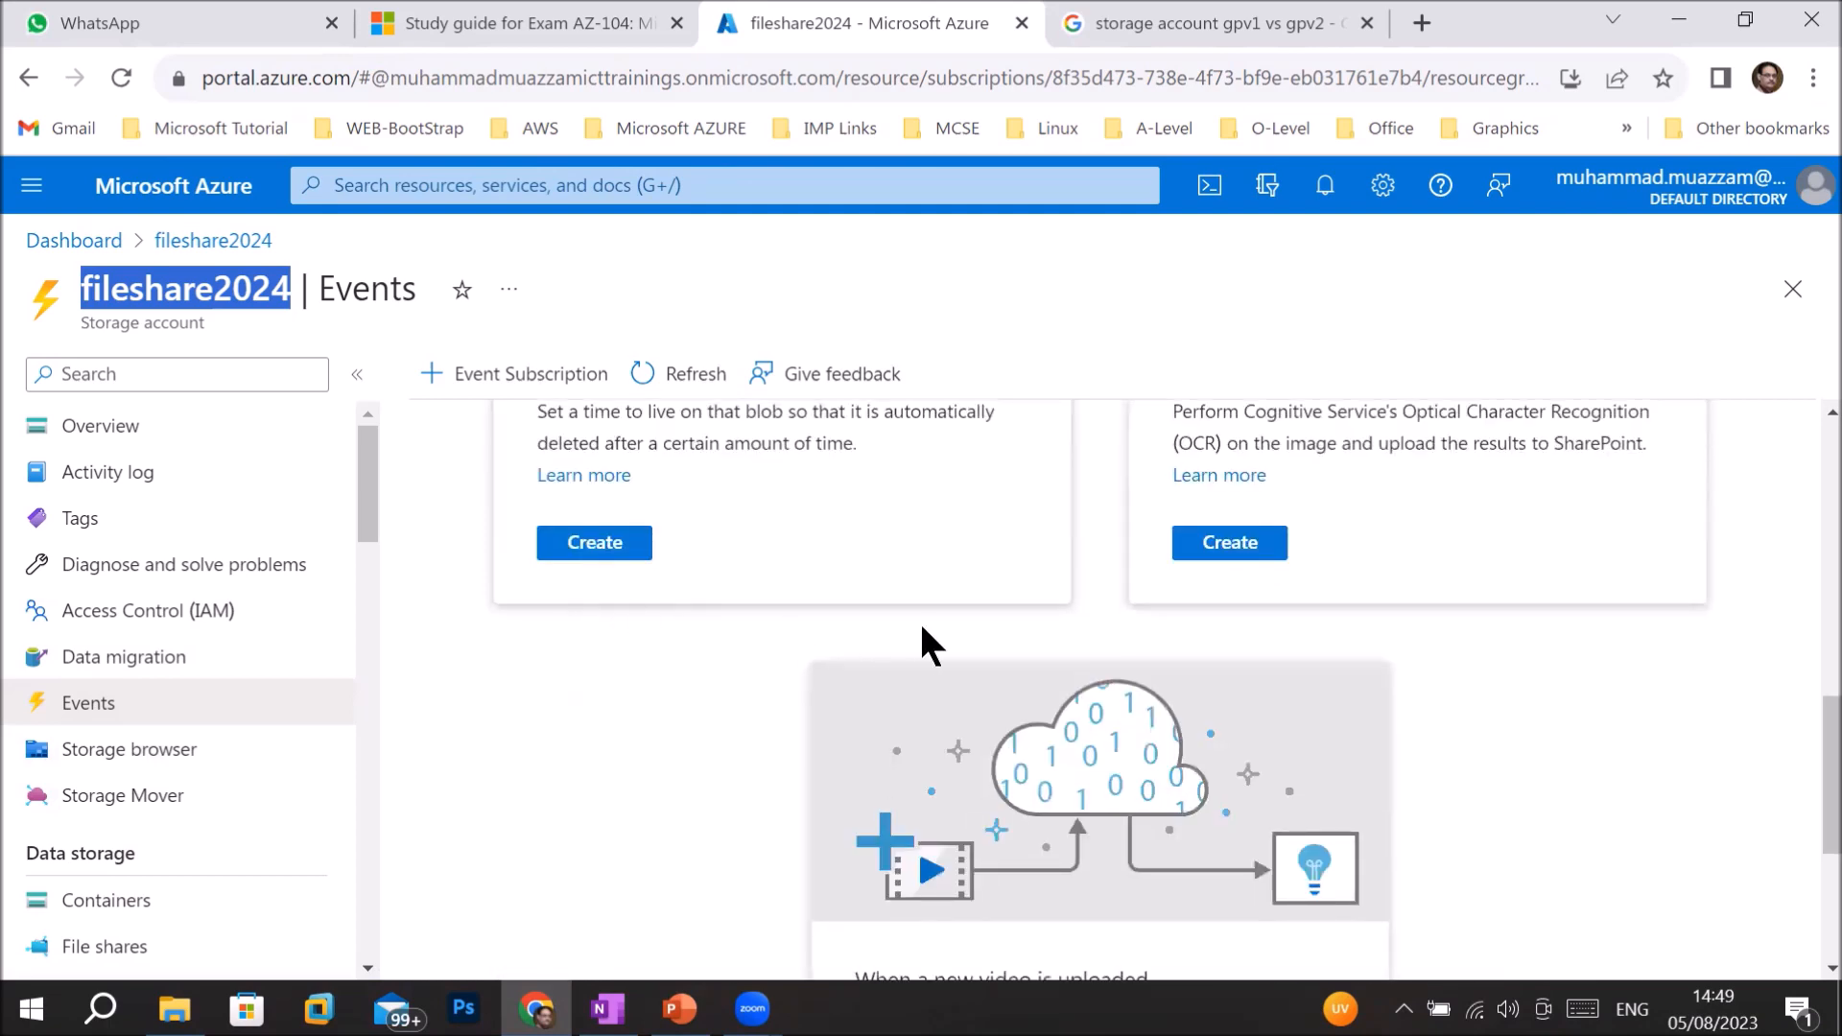
pyautogui.scroll(-3, 920, 642)
pyautogui.scroll(1, 1062, 773)
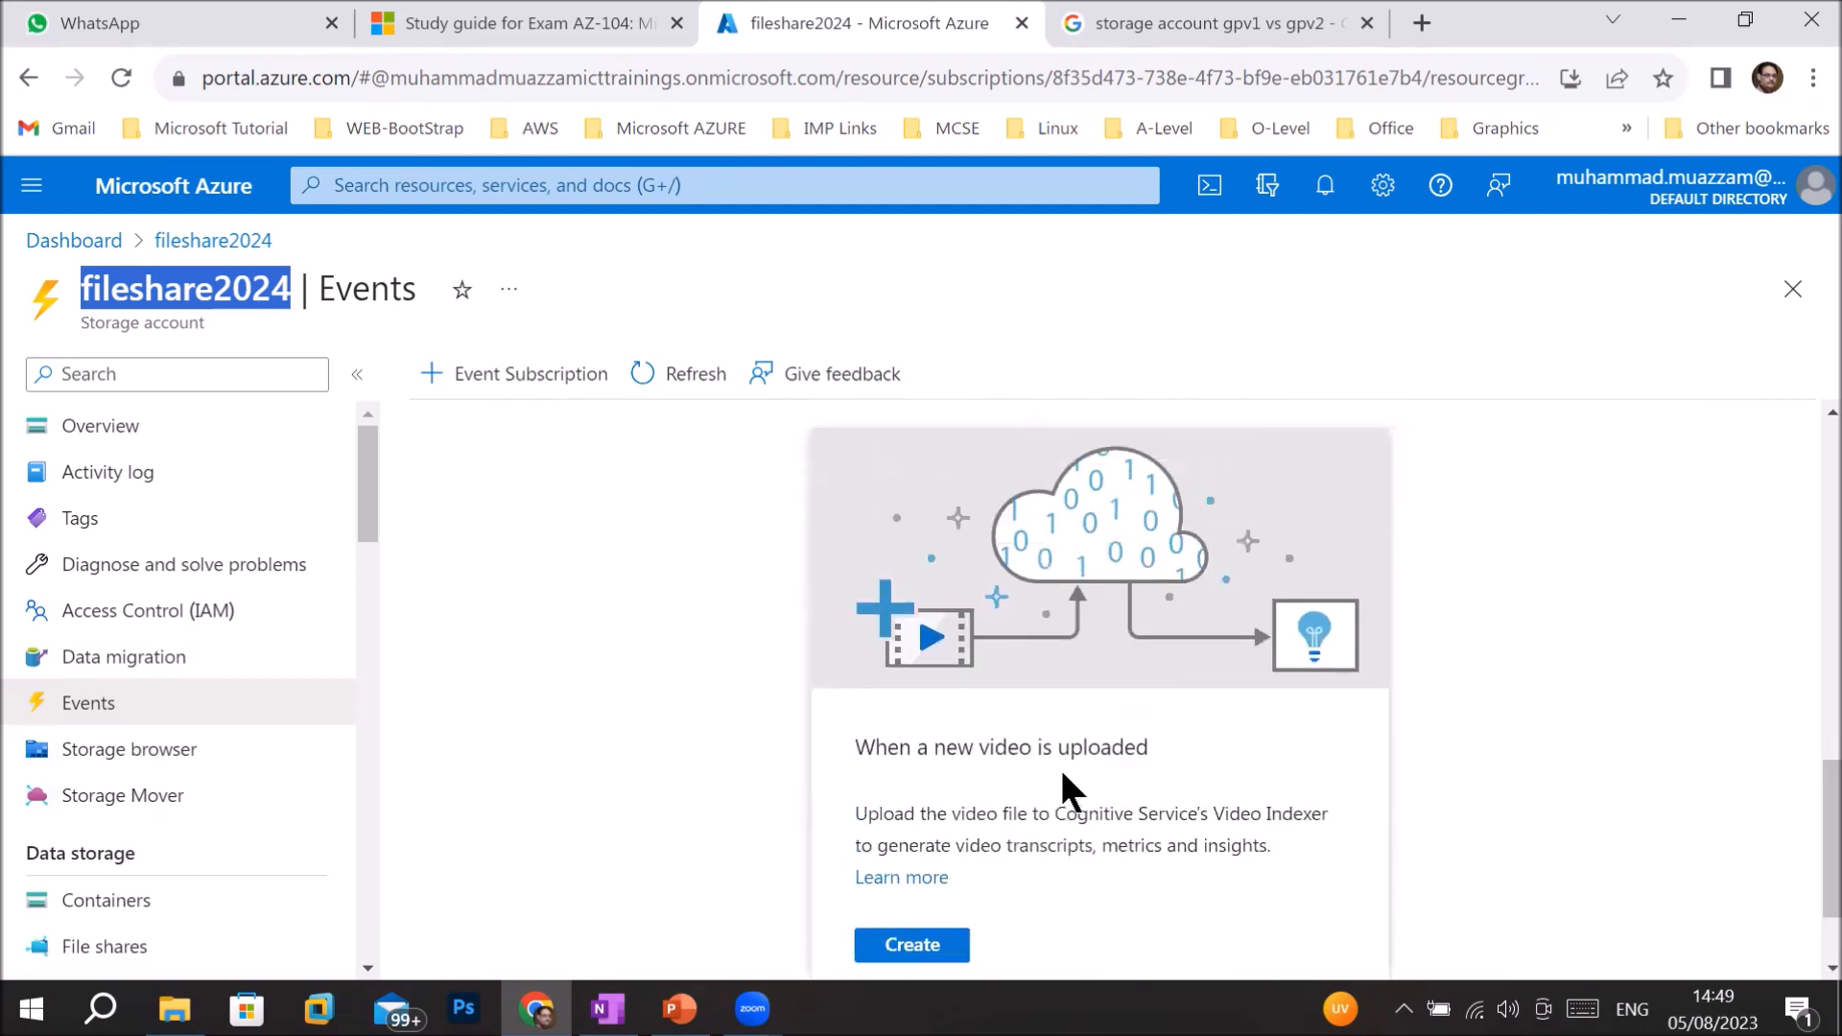
pyautogui.scroll(10, 1062, 775)
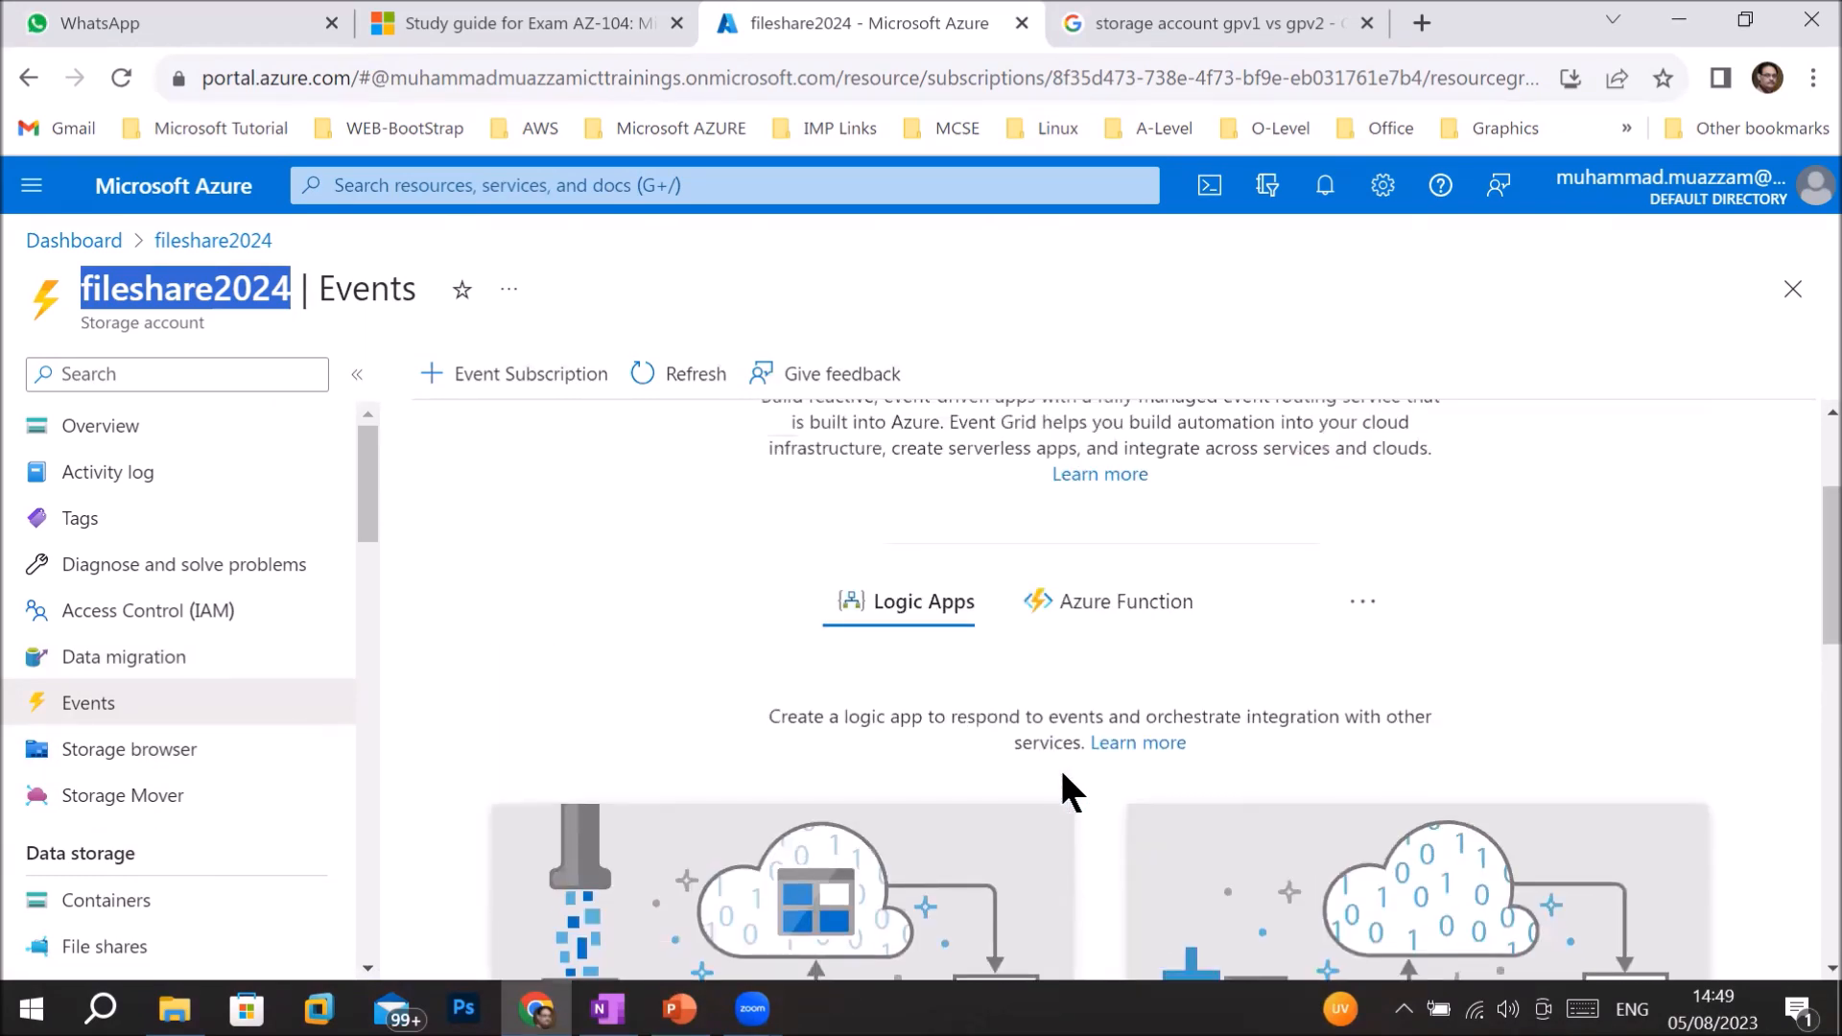
pyautogui.scroll(3, 1059, 765)
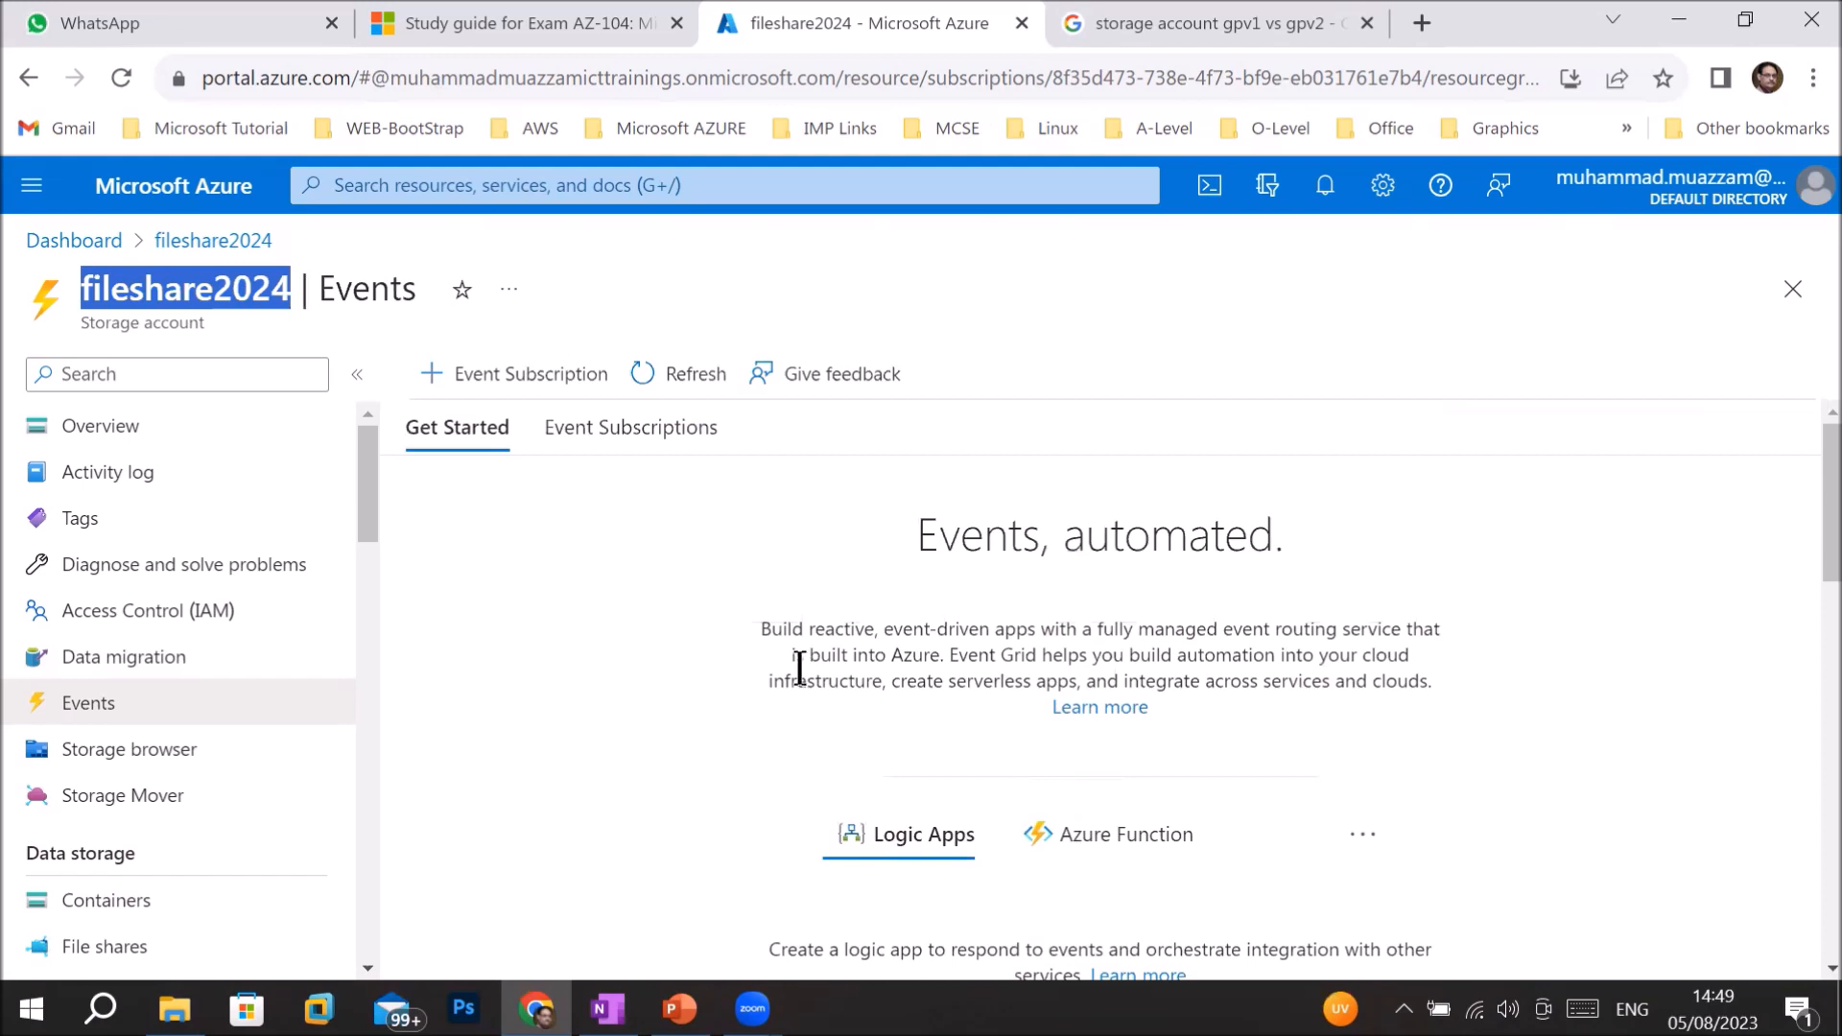
# - Highlight phrases in the event-driven apps description, then go to the File shares list
pyautogui.moveTo(804, 628); pyautogui.dragTo(1441, 631)
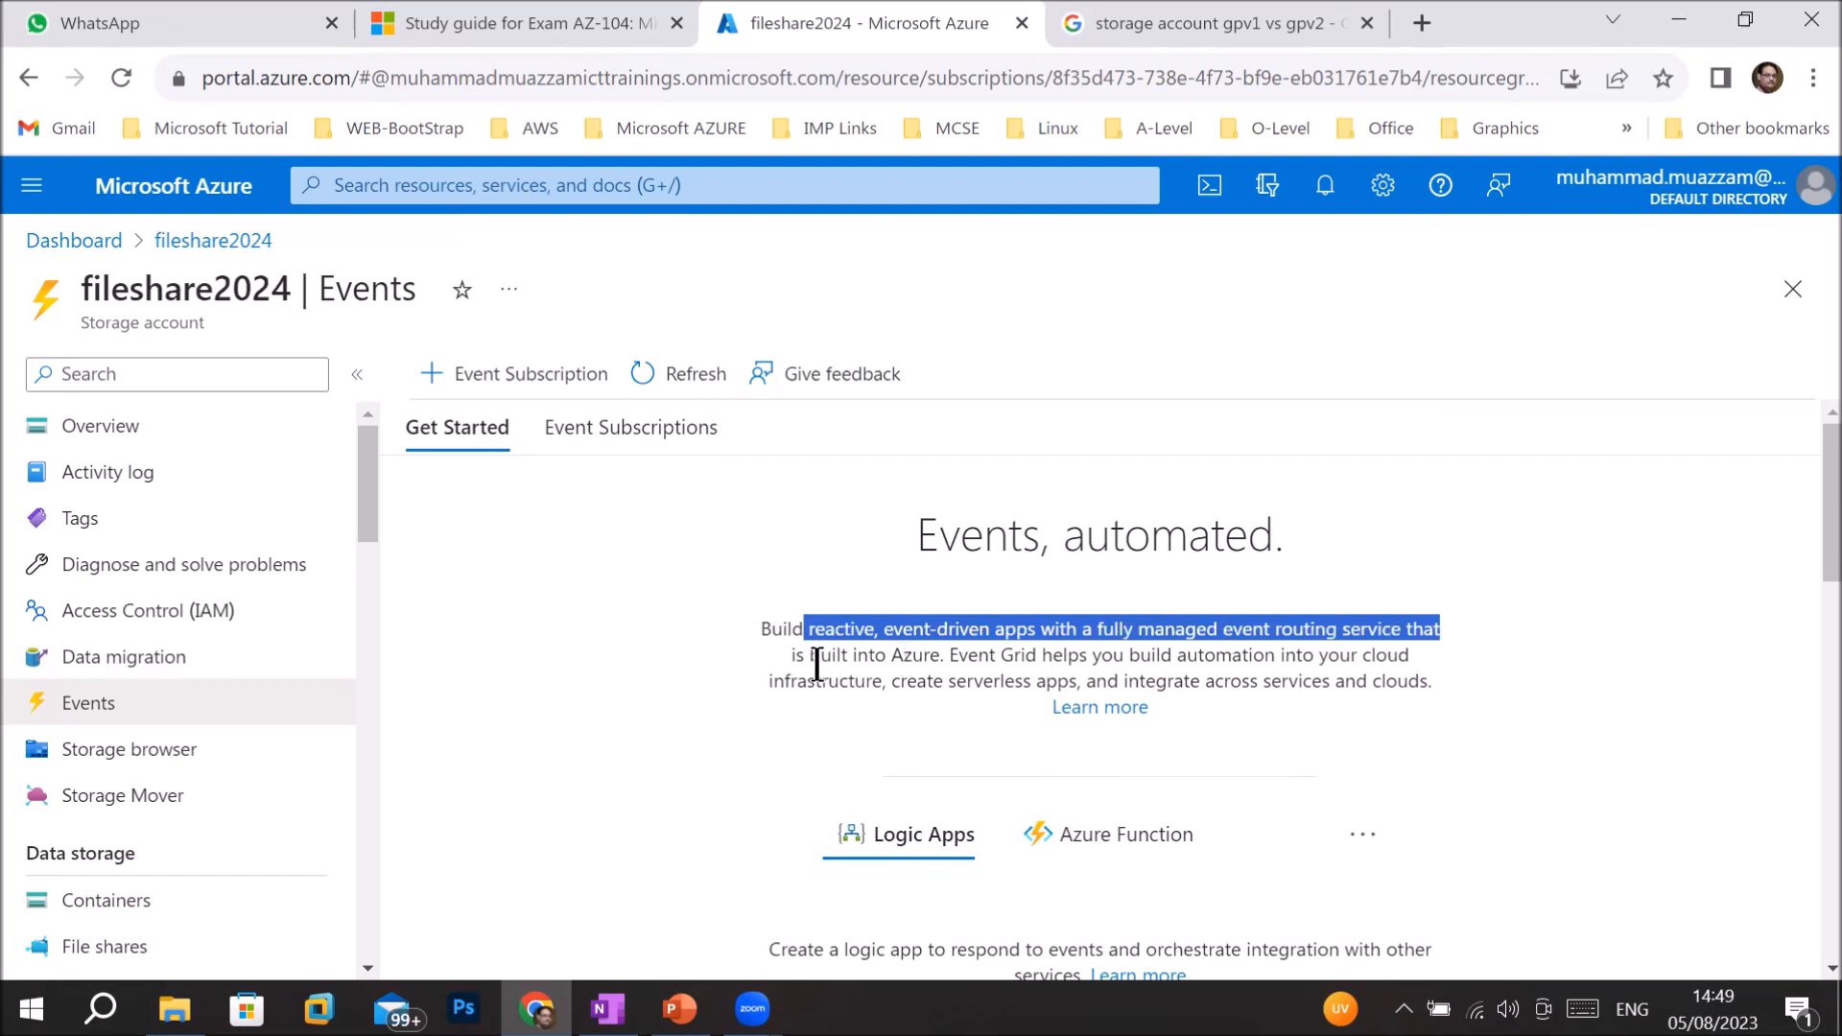
pyautogui.click(856, 660)
pyautogui.moveTo(843, 658); pyautogui.dragTo(978, 656)
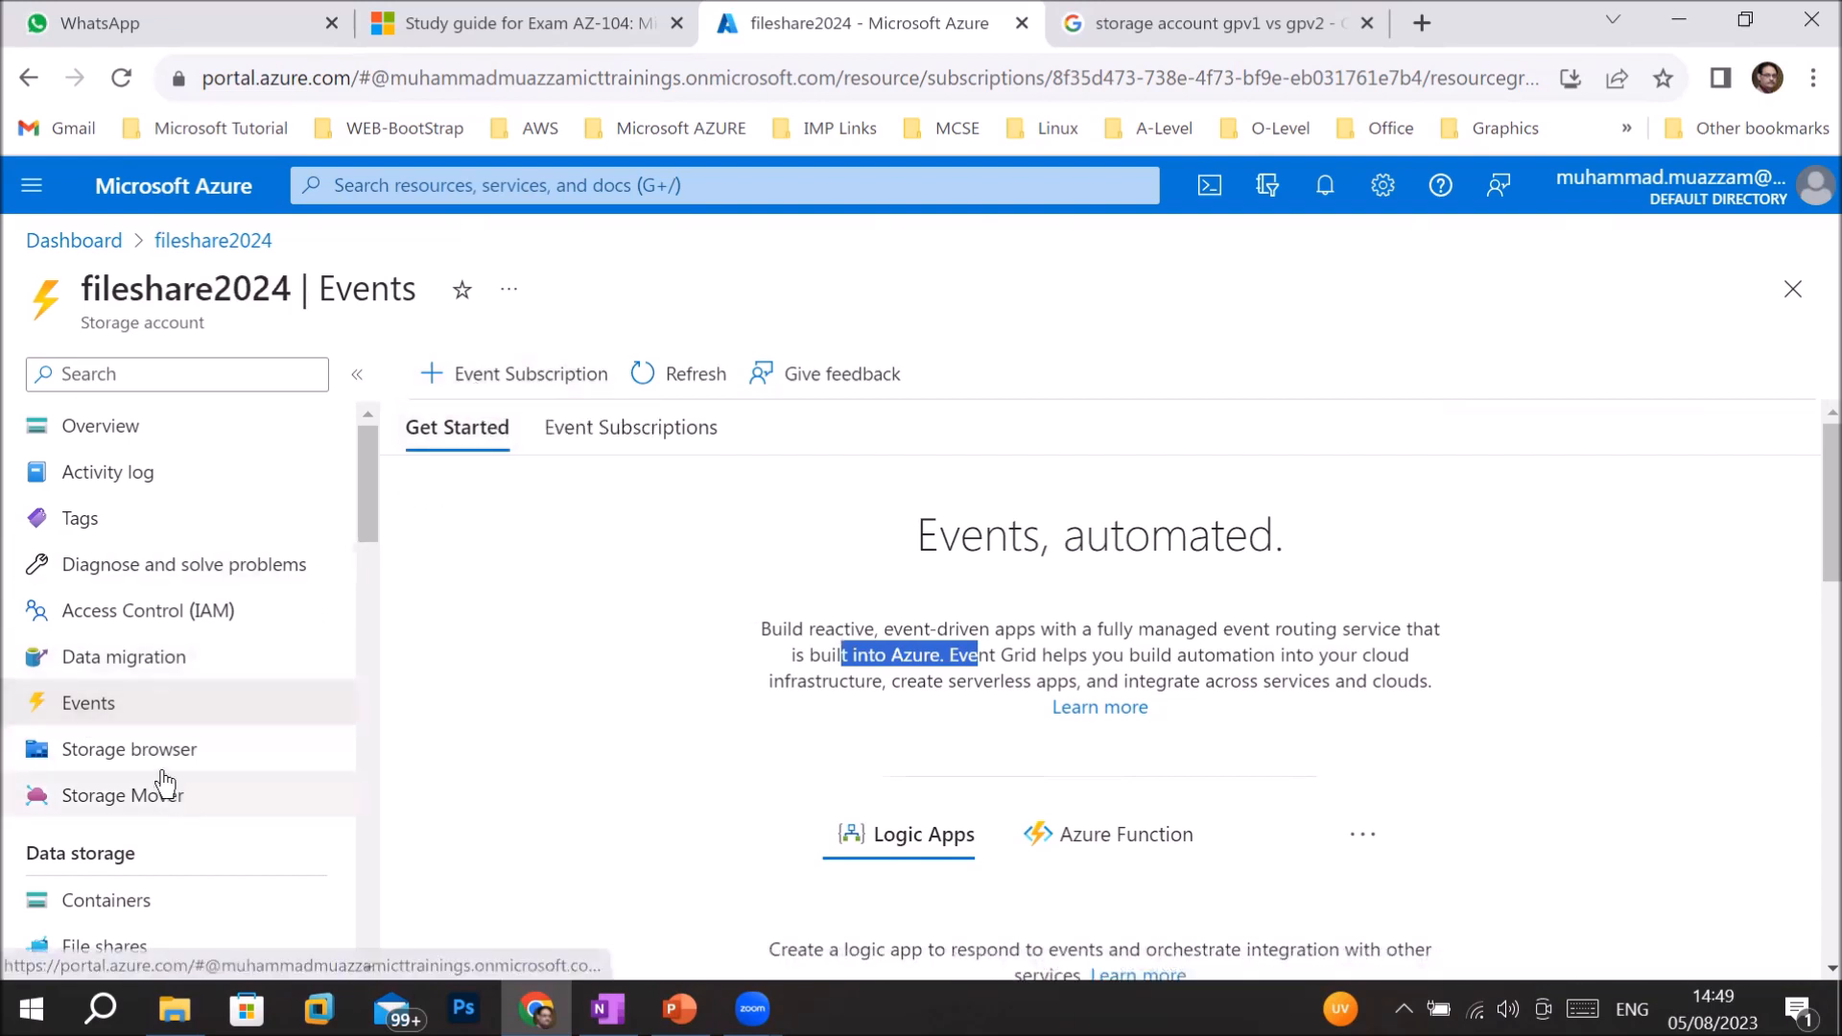
pyautogui.scroll(-3, 231, 827)
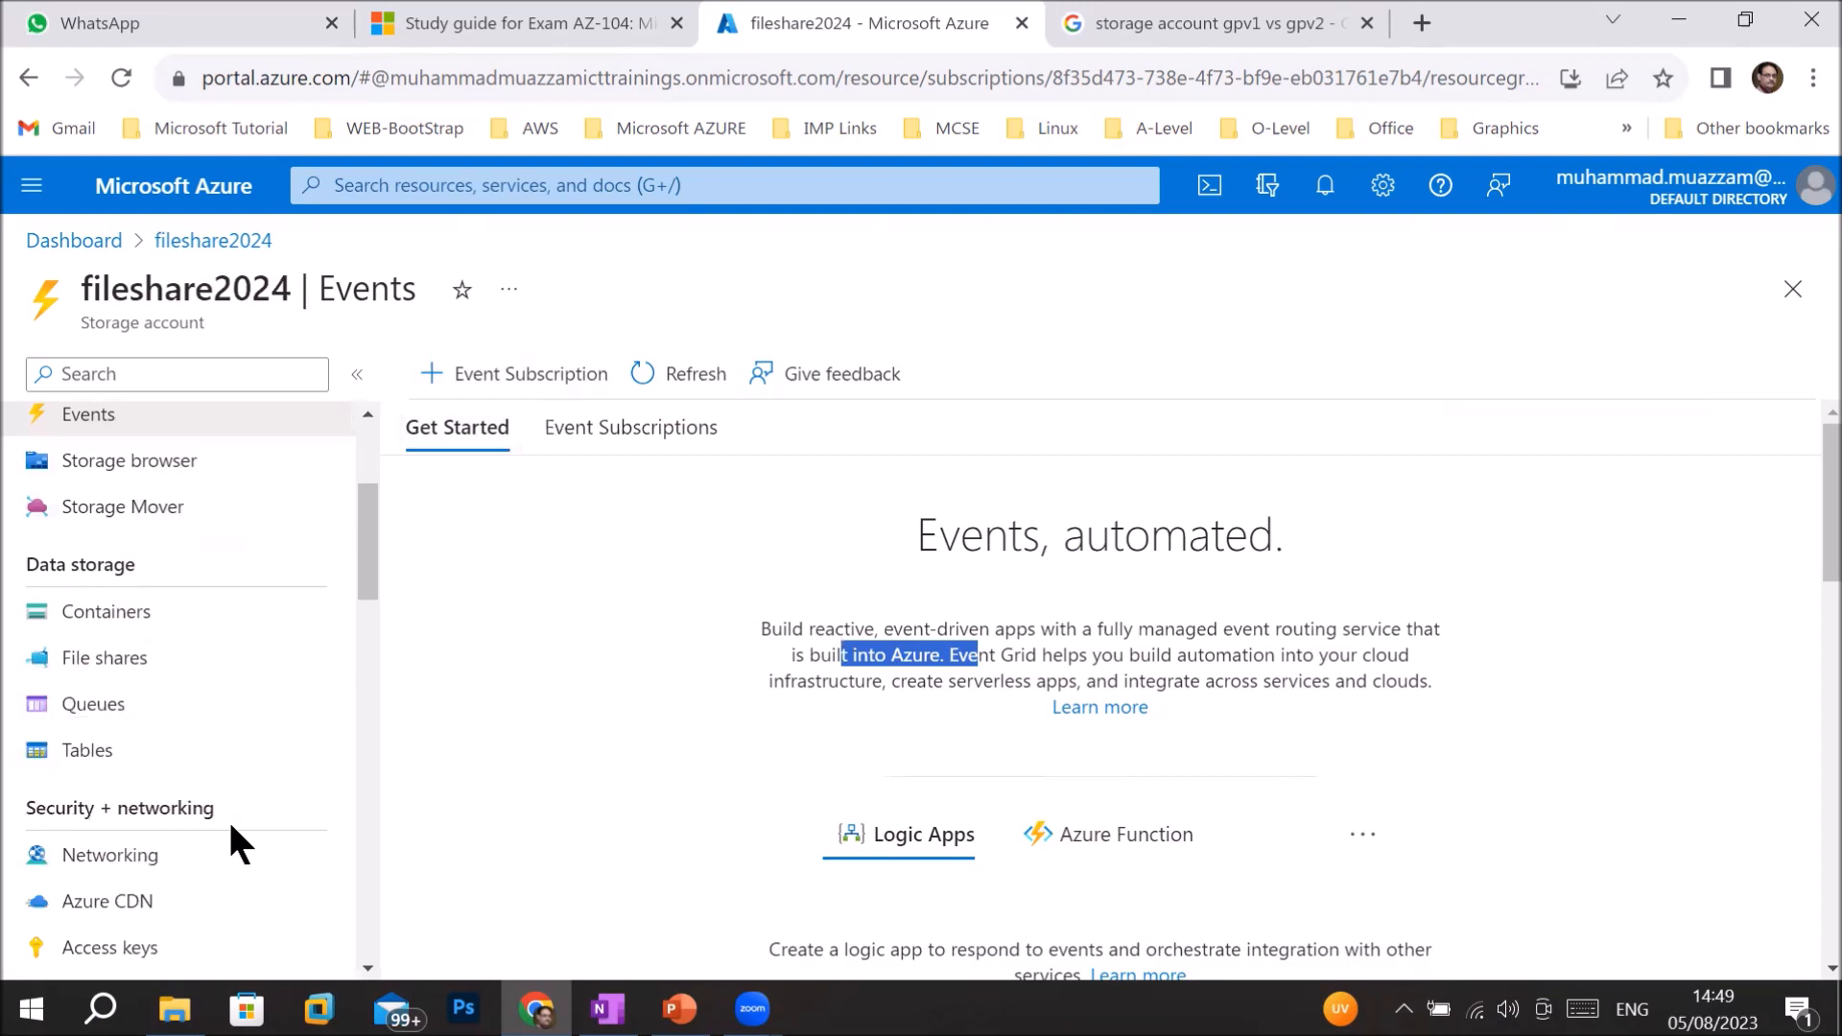
pyautogui.click(87, 660)
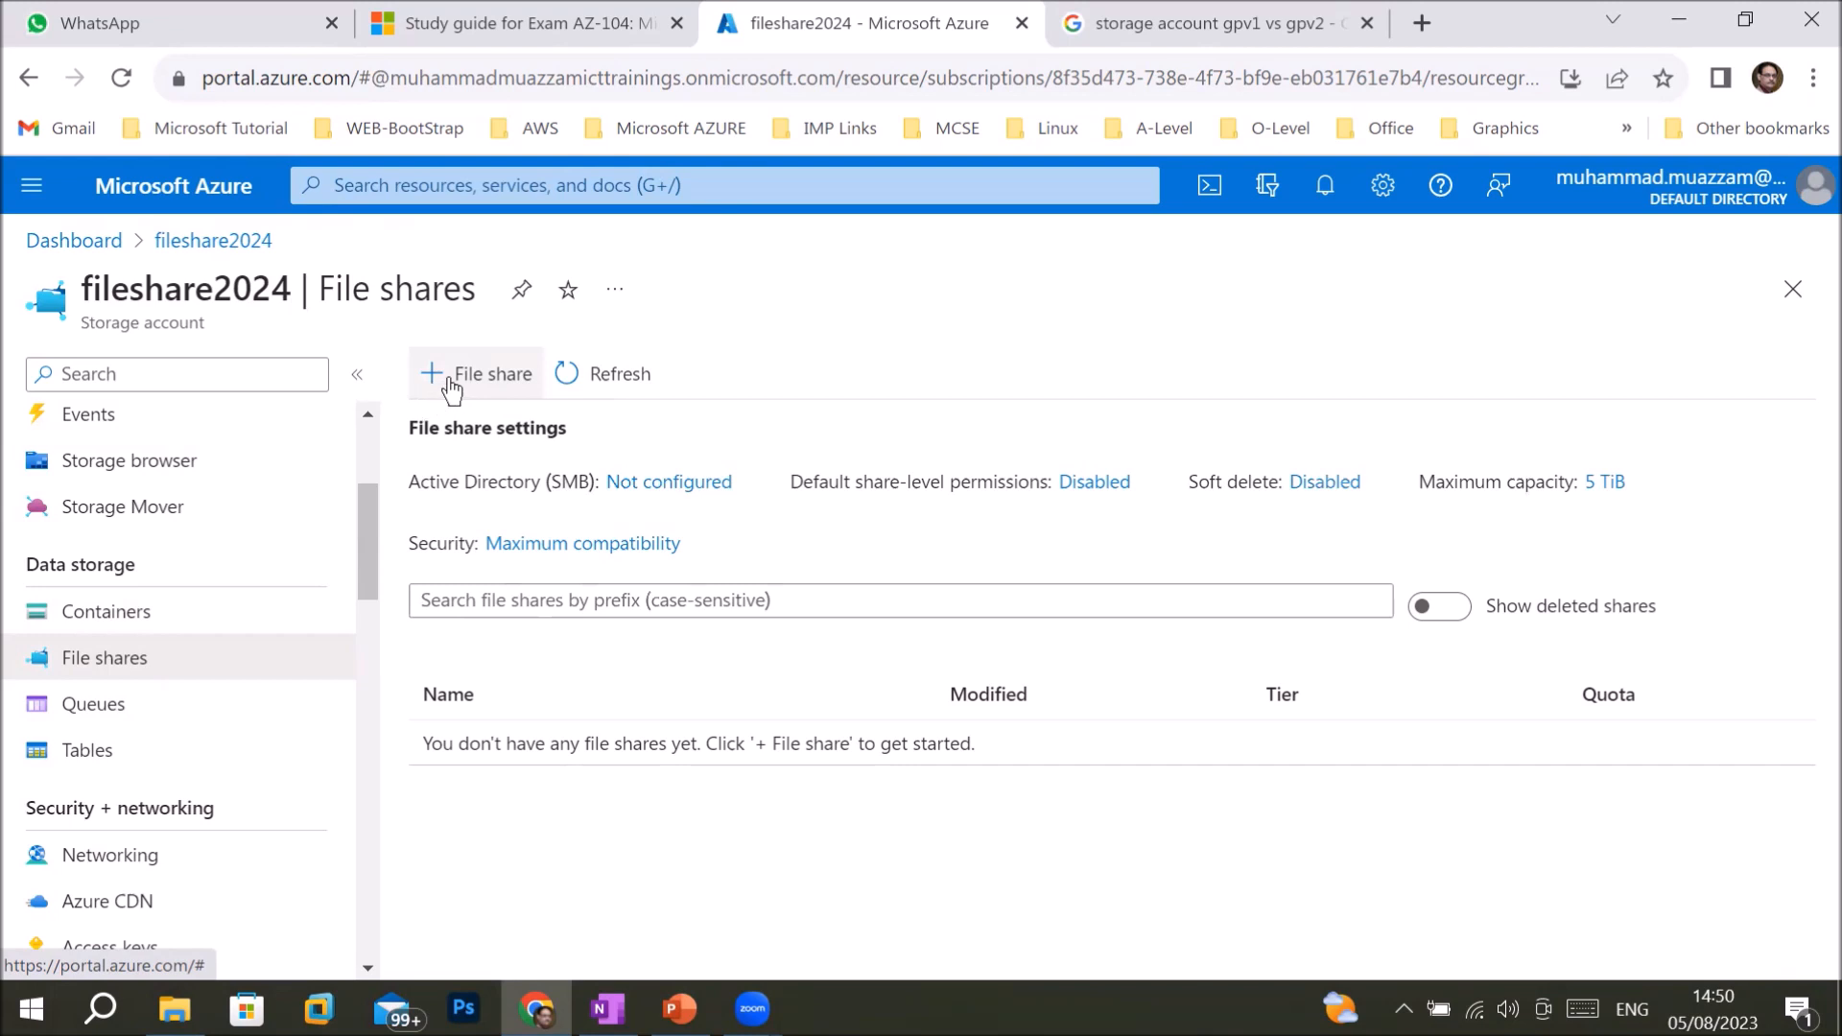
# - Start a new file share from the empty fileshare2024 File shares page
pyautogui.click(484, 599)
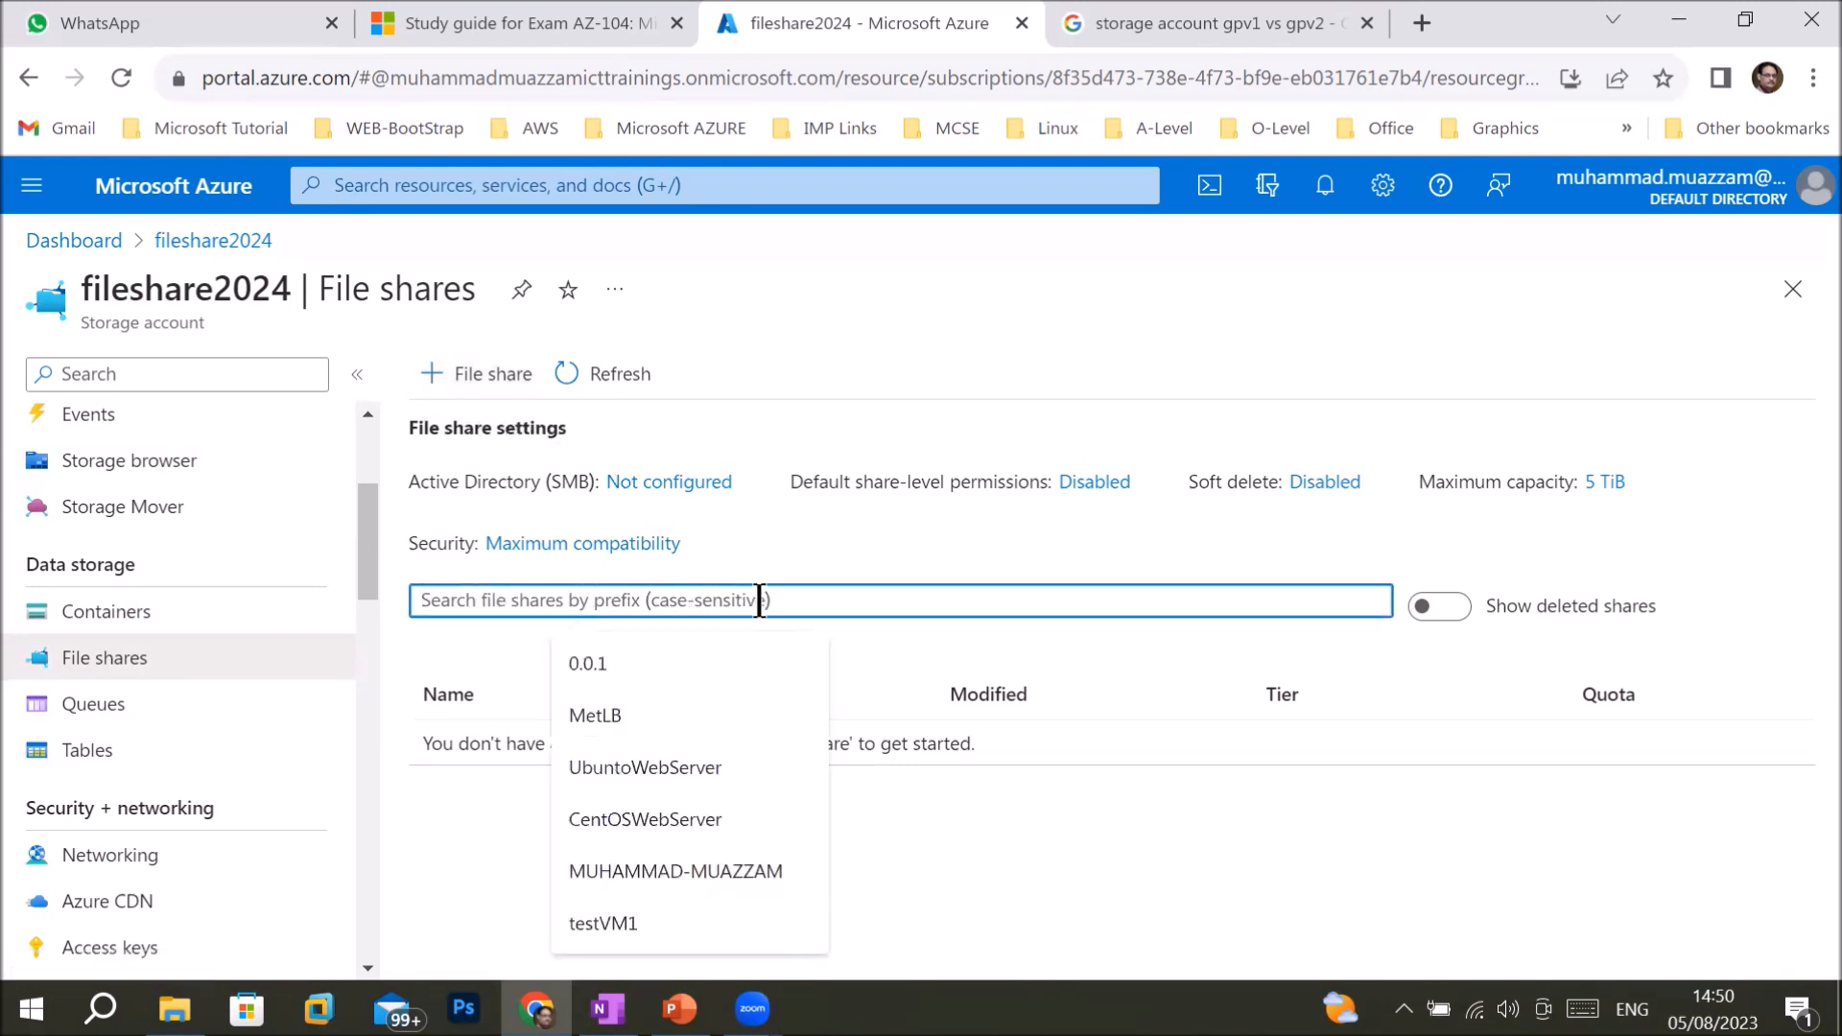
pyautogui.click(485, 376)
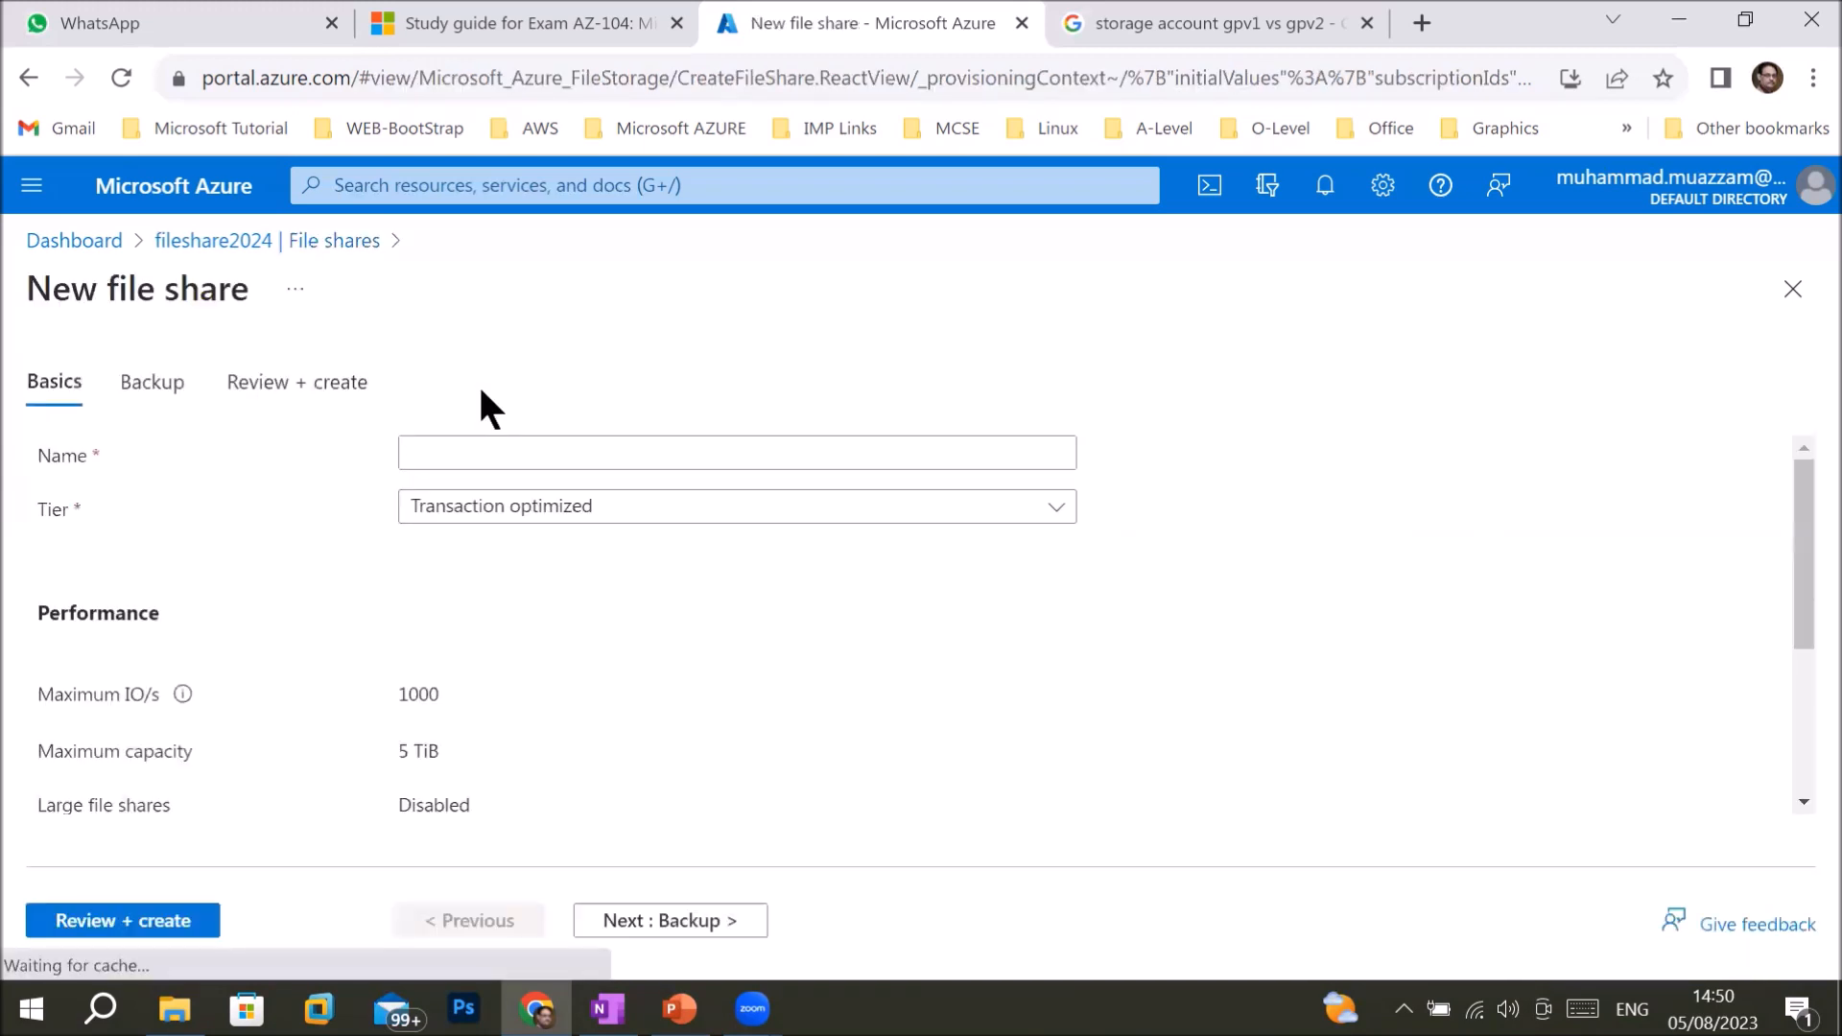
# - Name the share myfileshare2024, keep the Transaction optimized tier, and continue to Backup
pyautogui.click(526, 449)
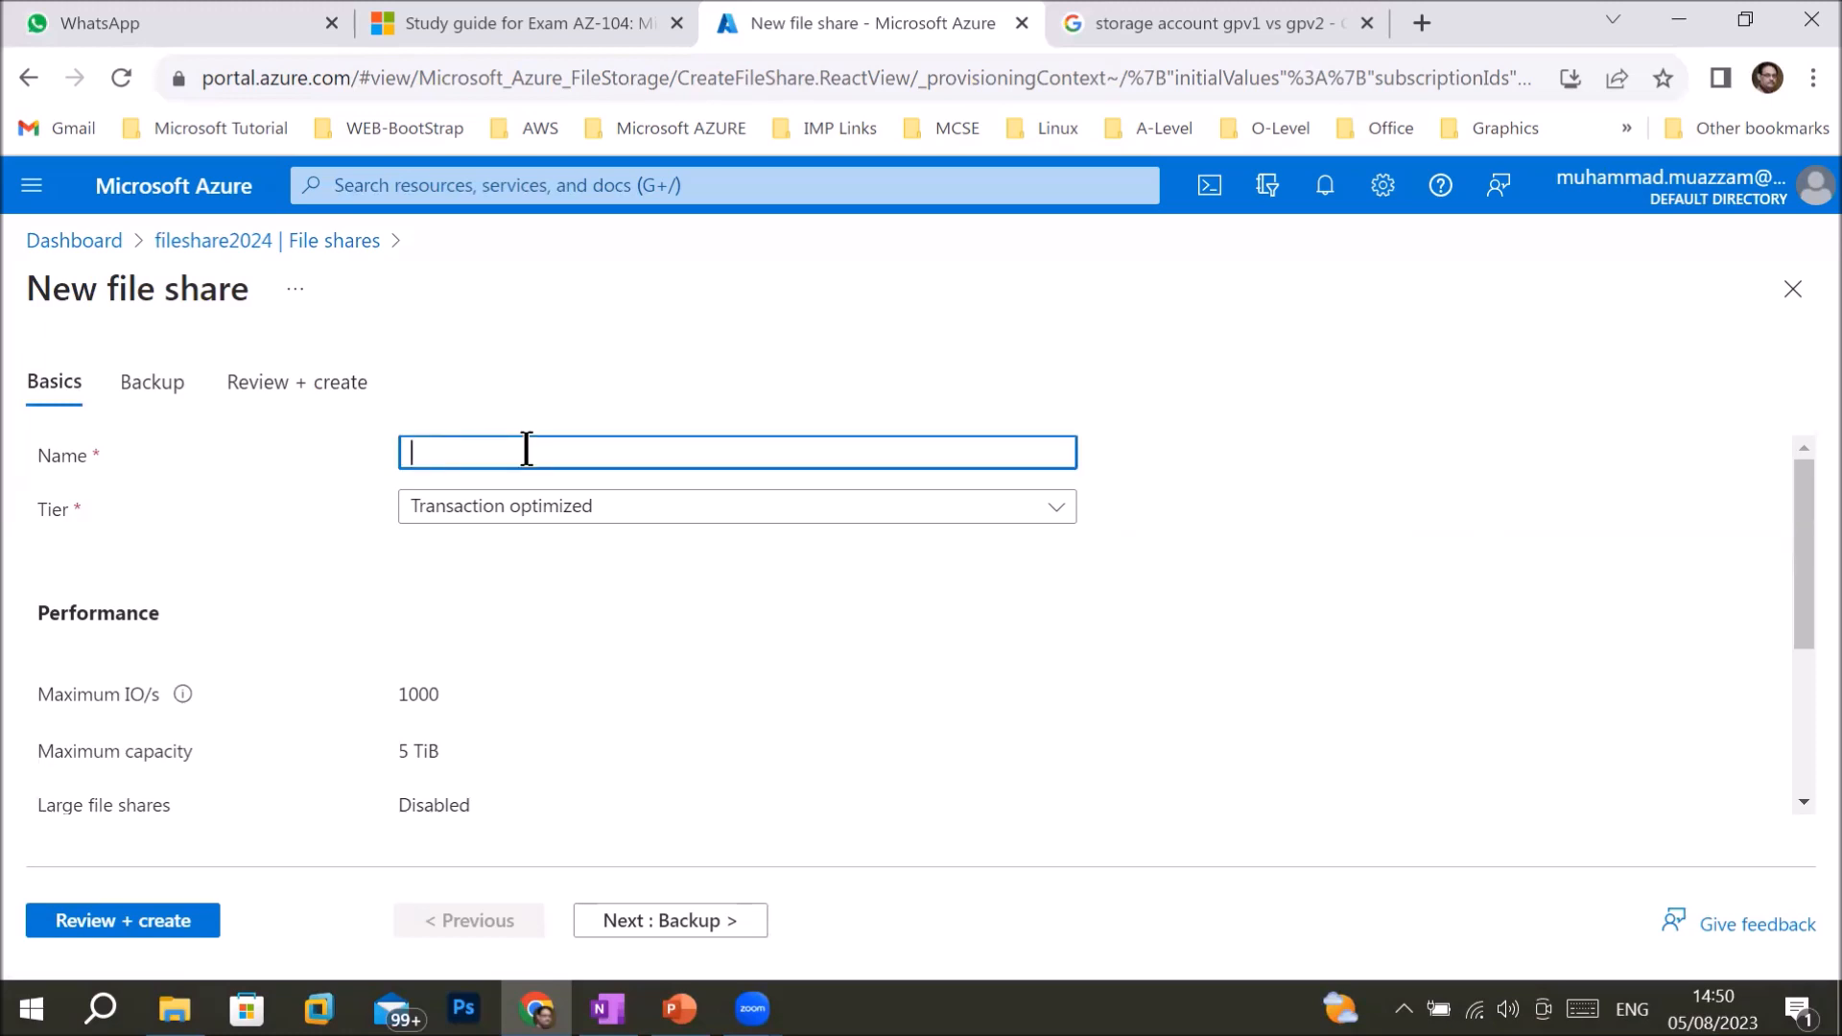
pyautogui.write('my')
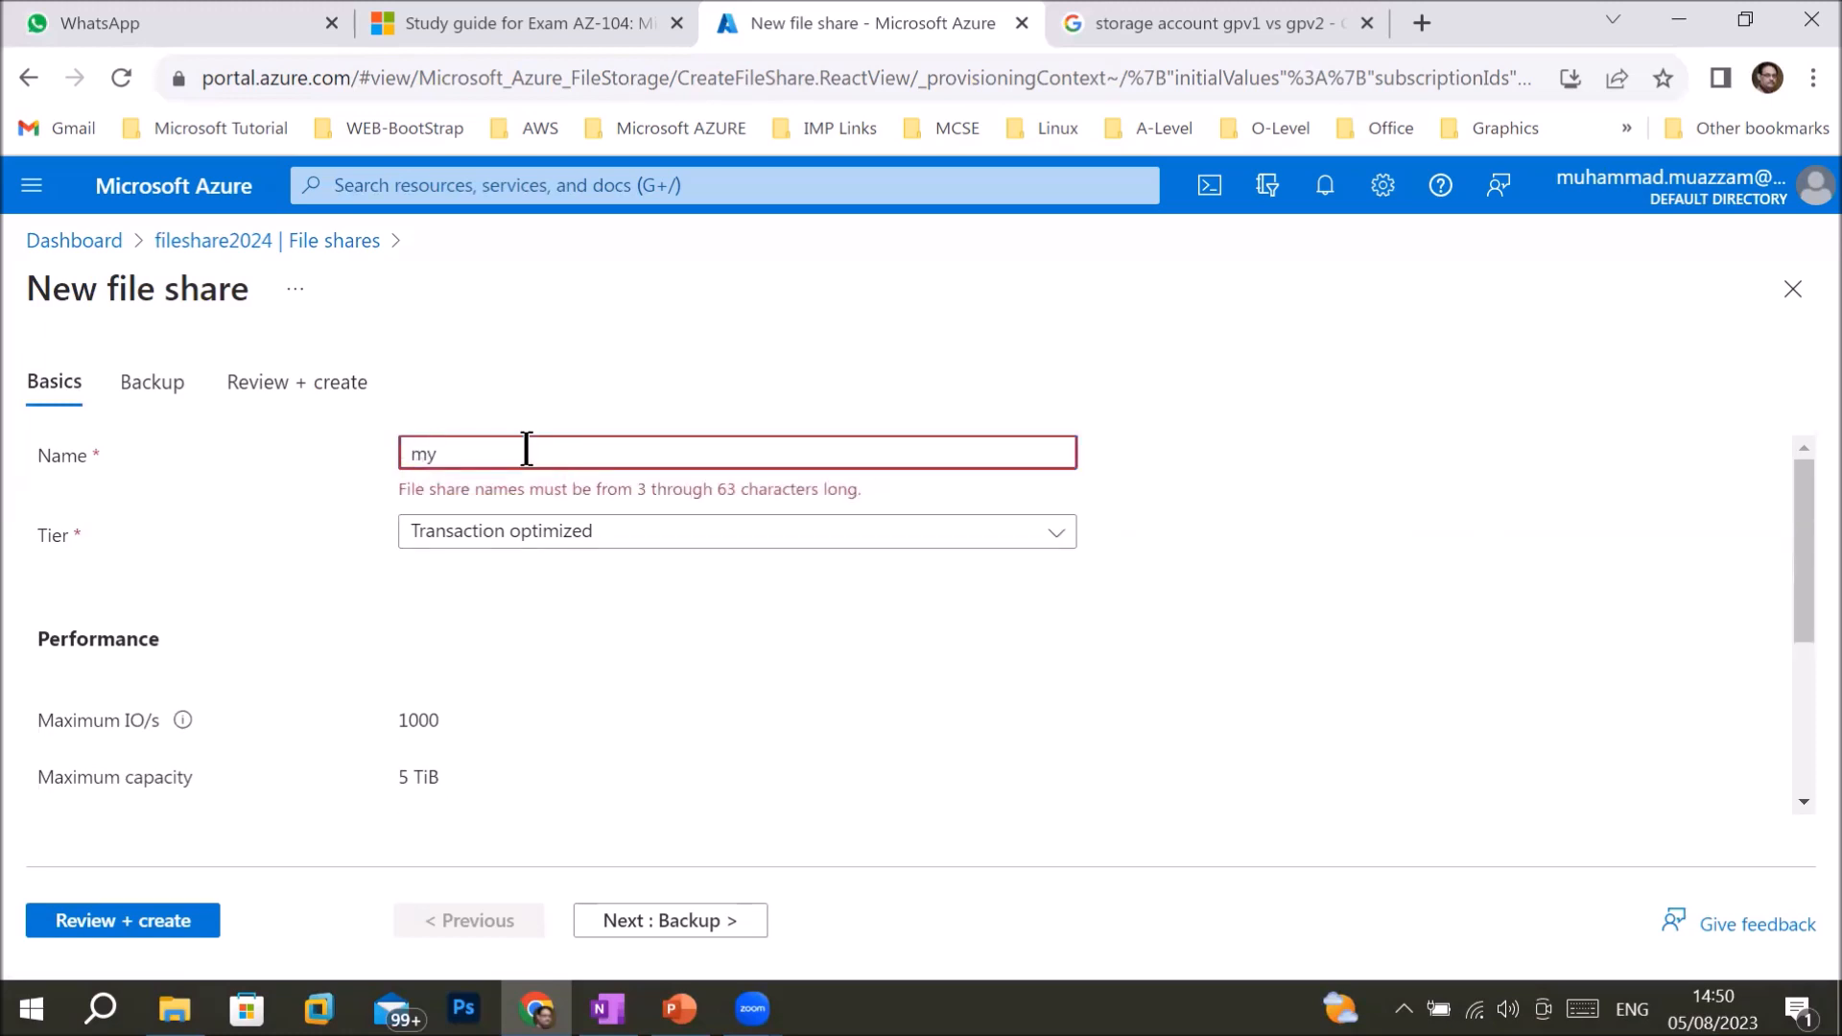
pyautogui.write('filesh')
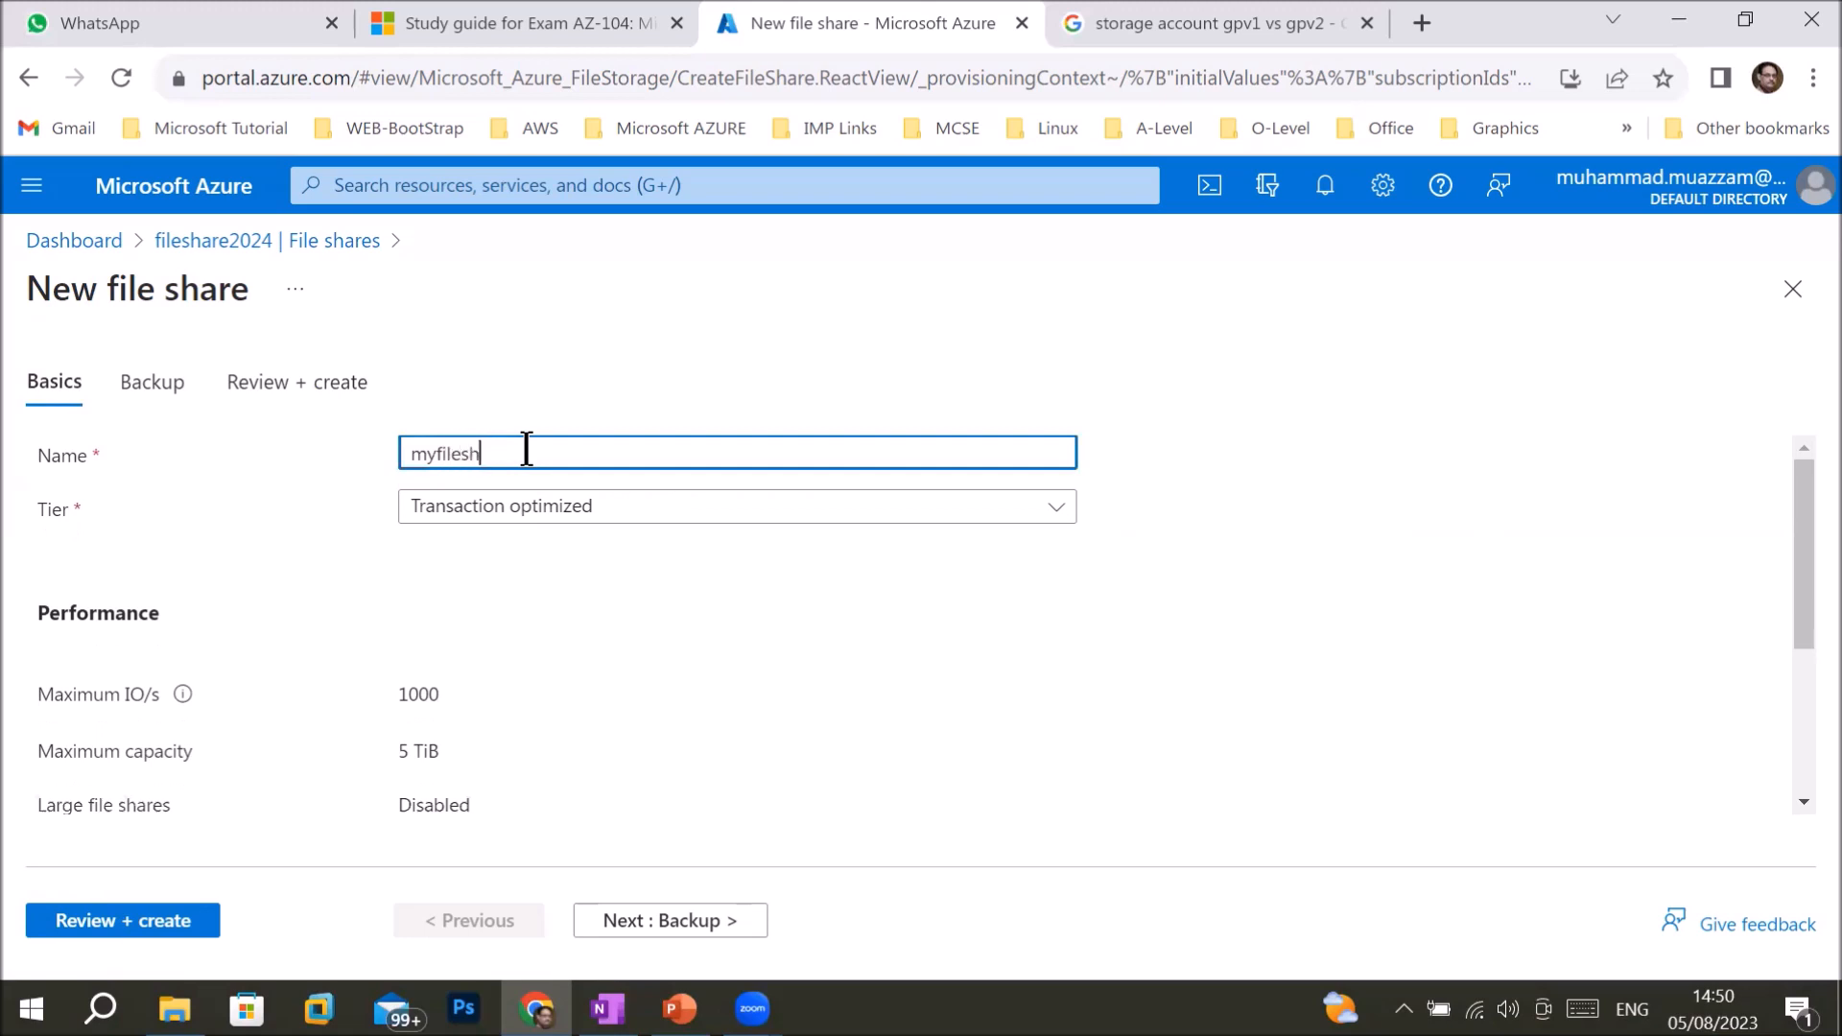
pyautogui.write('are2024')
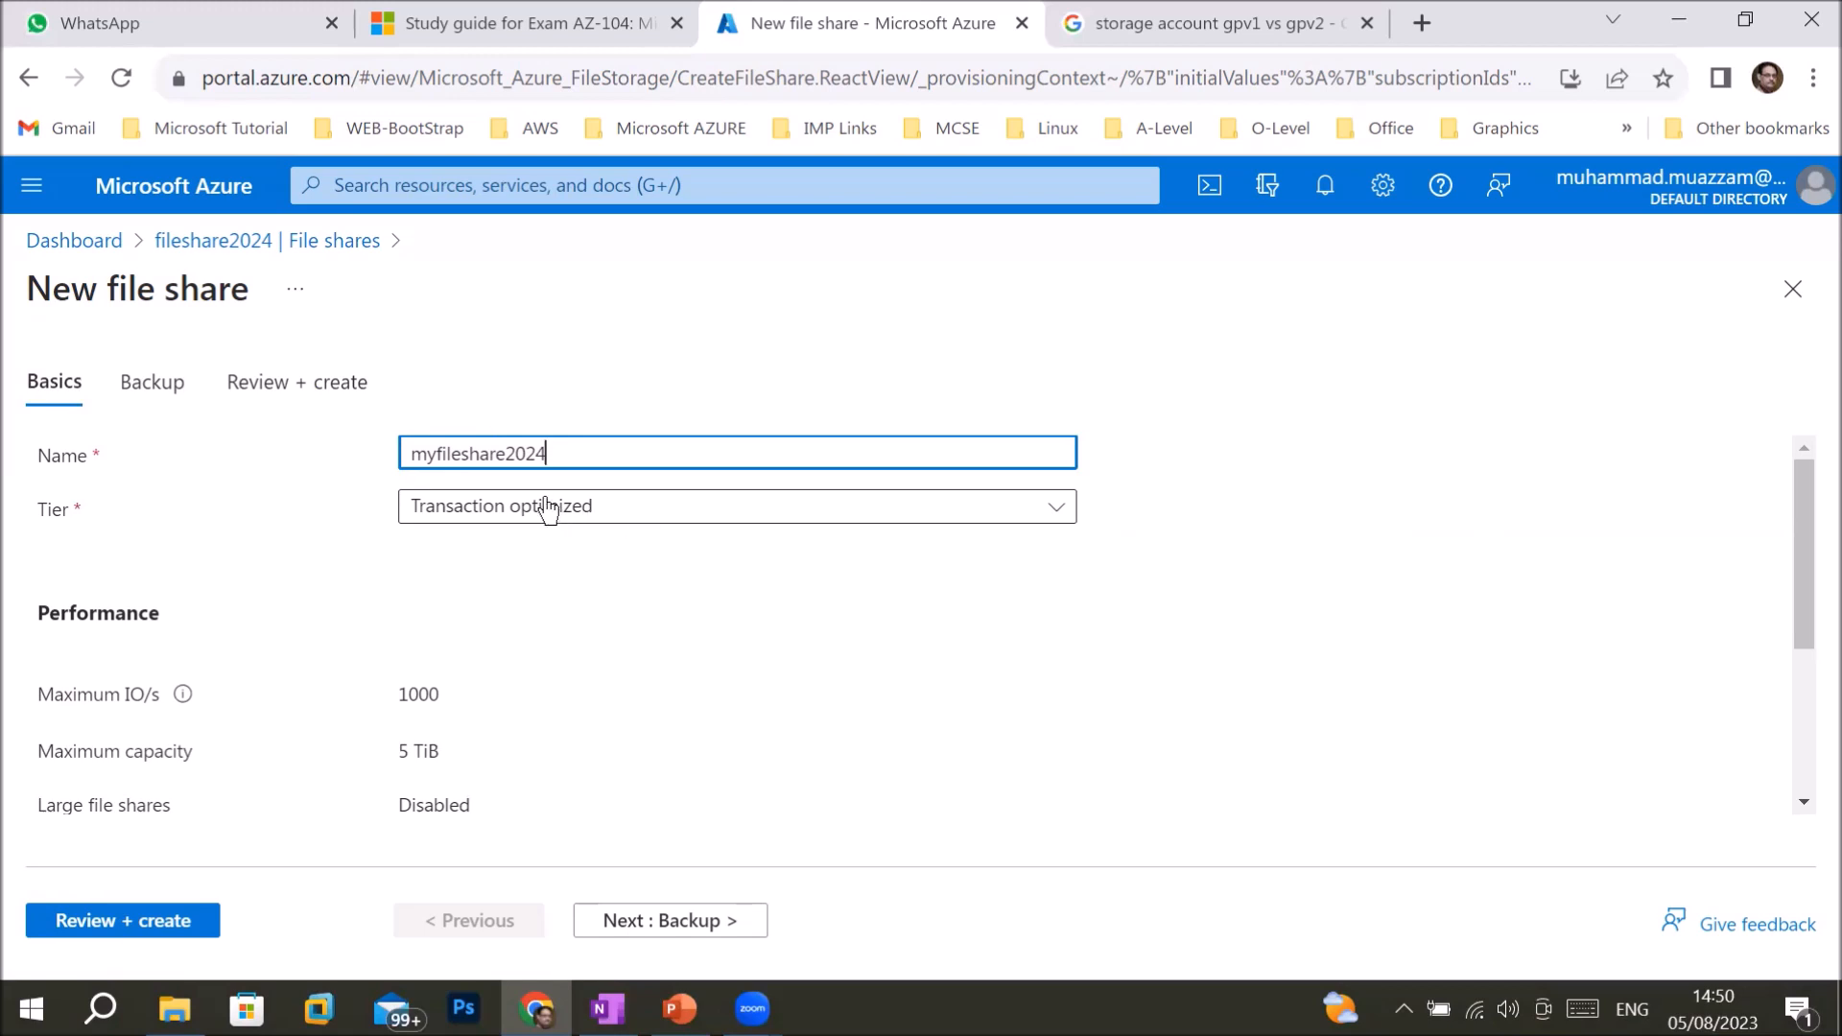
pyautogui.click(613, 526)
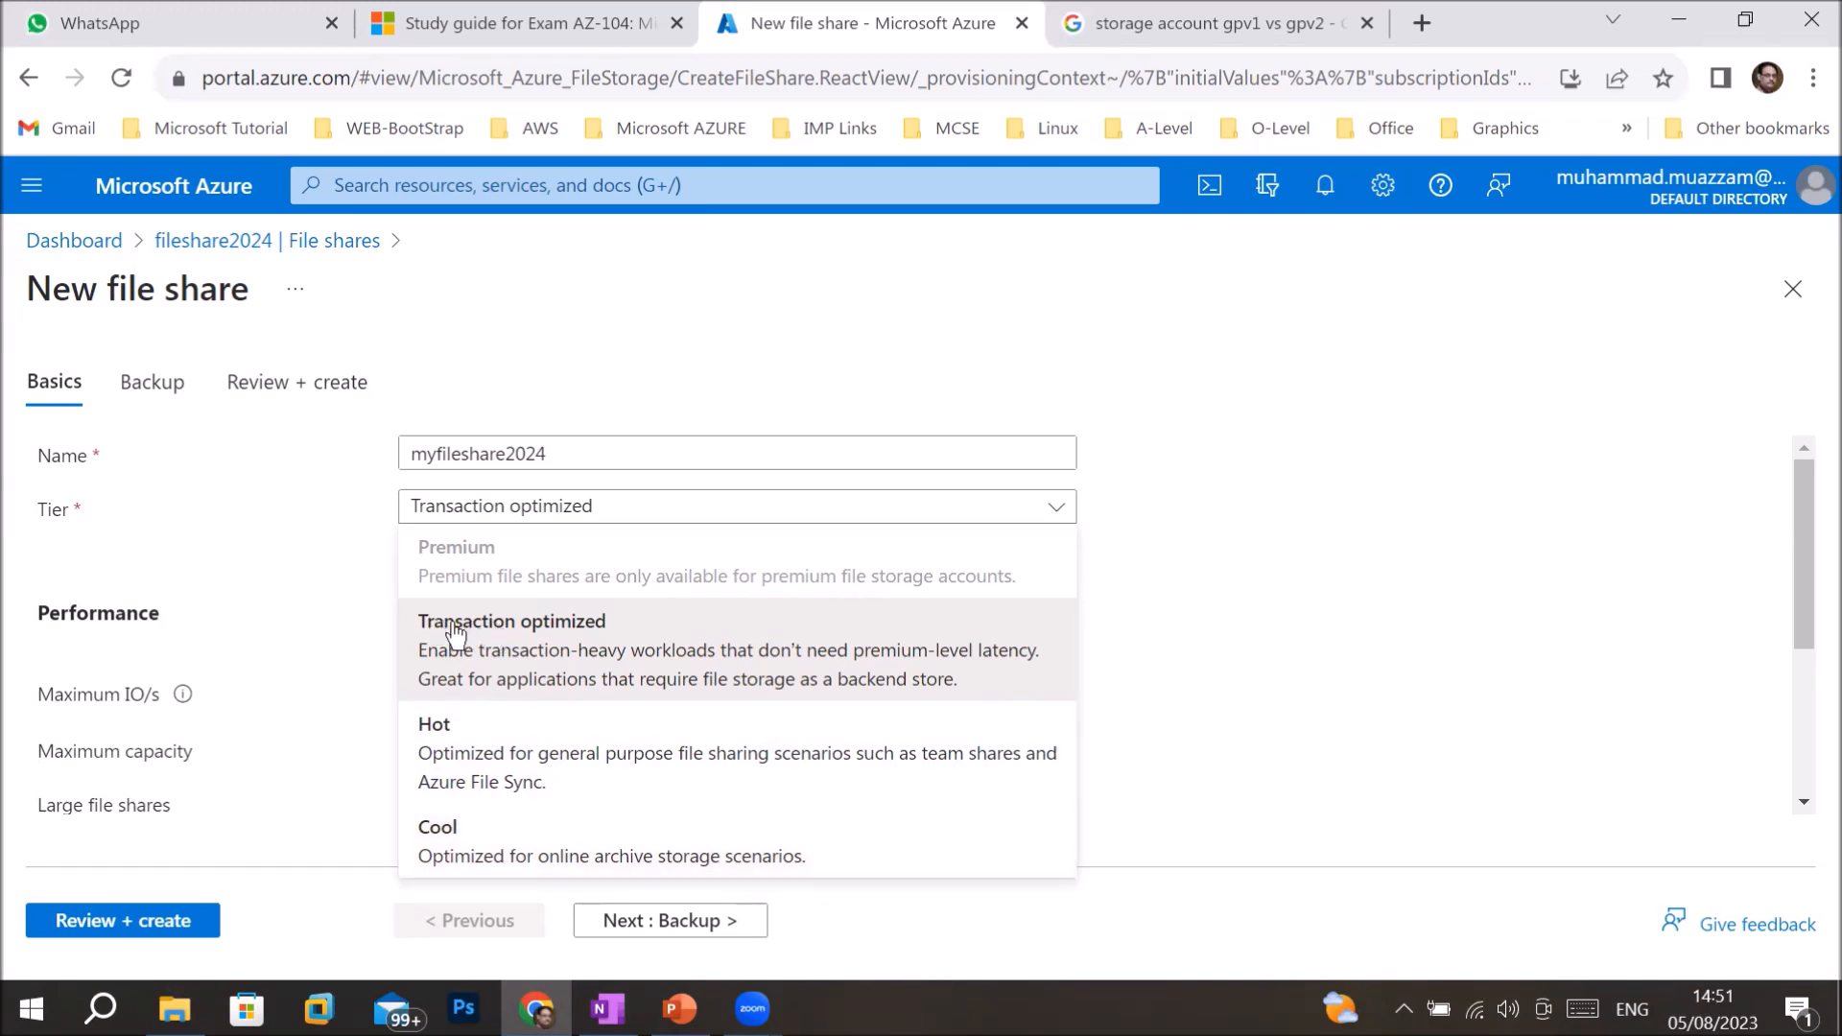
pyautogui.click(506, 641)
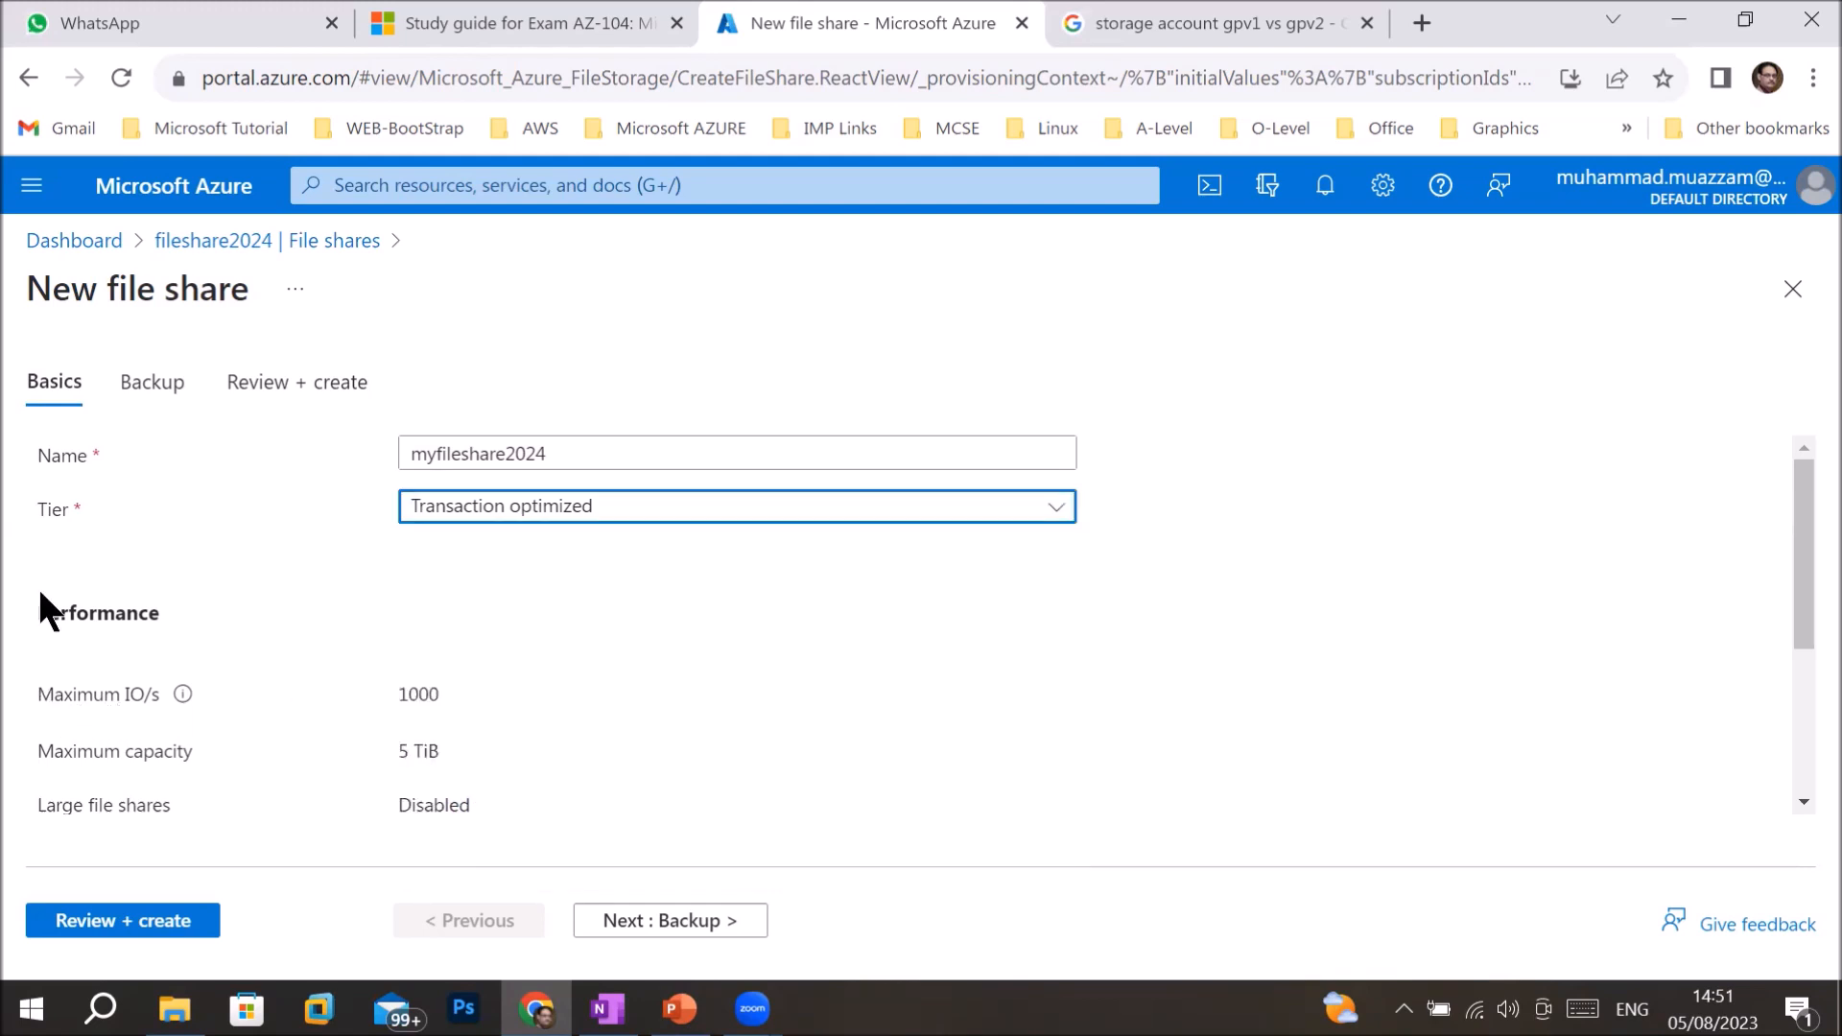
pyautogui.moveTo(183, 696)
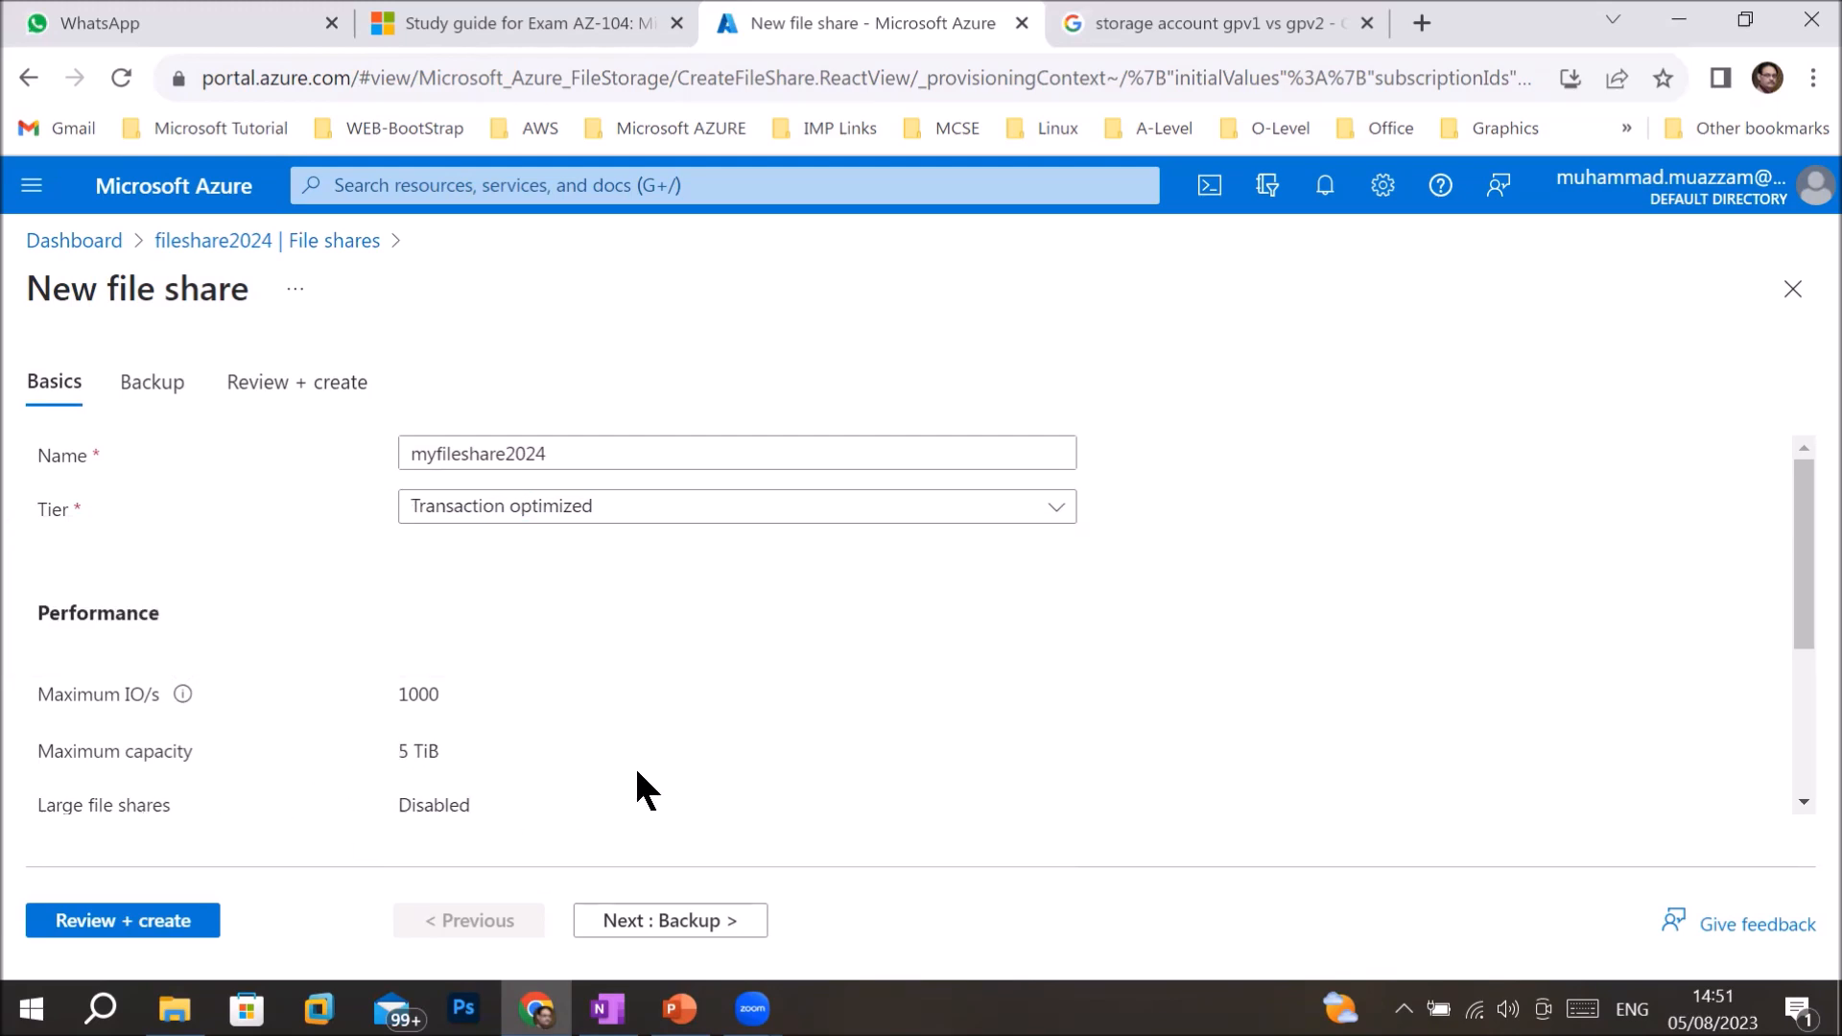
pyautogui.scroll(-3, 638, 775)
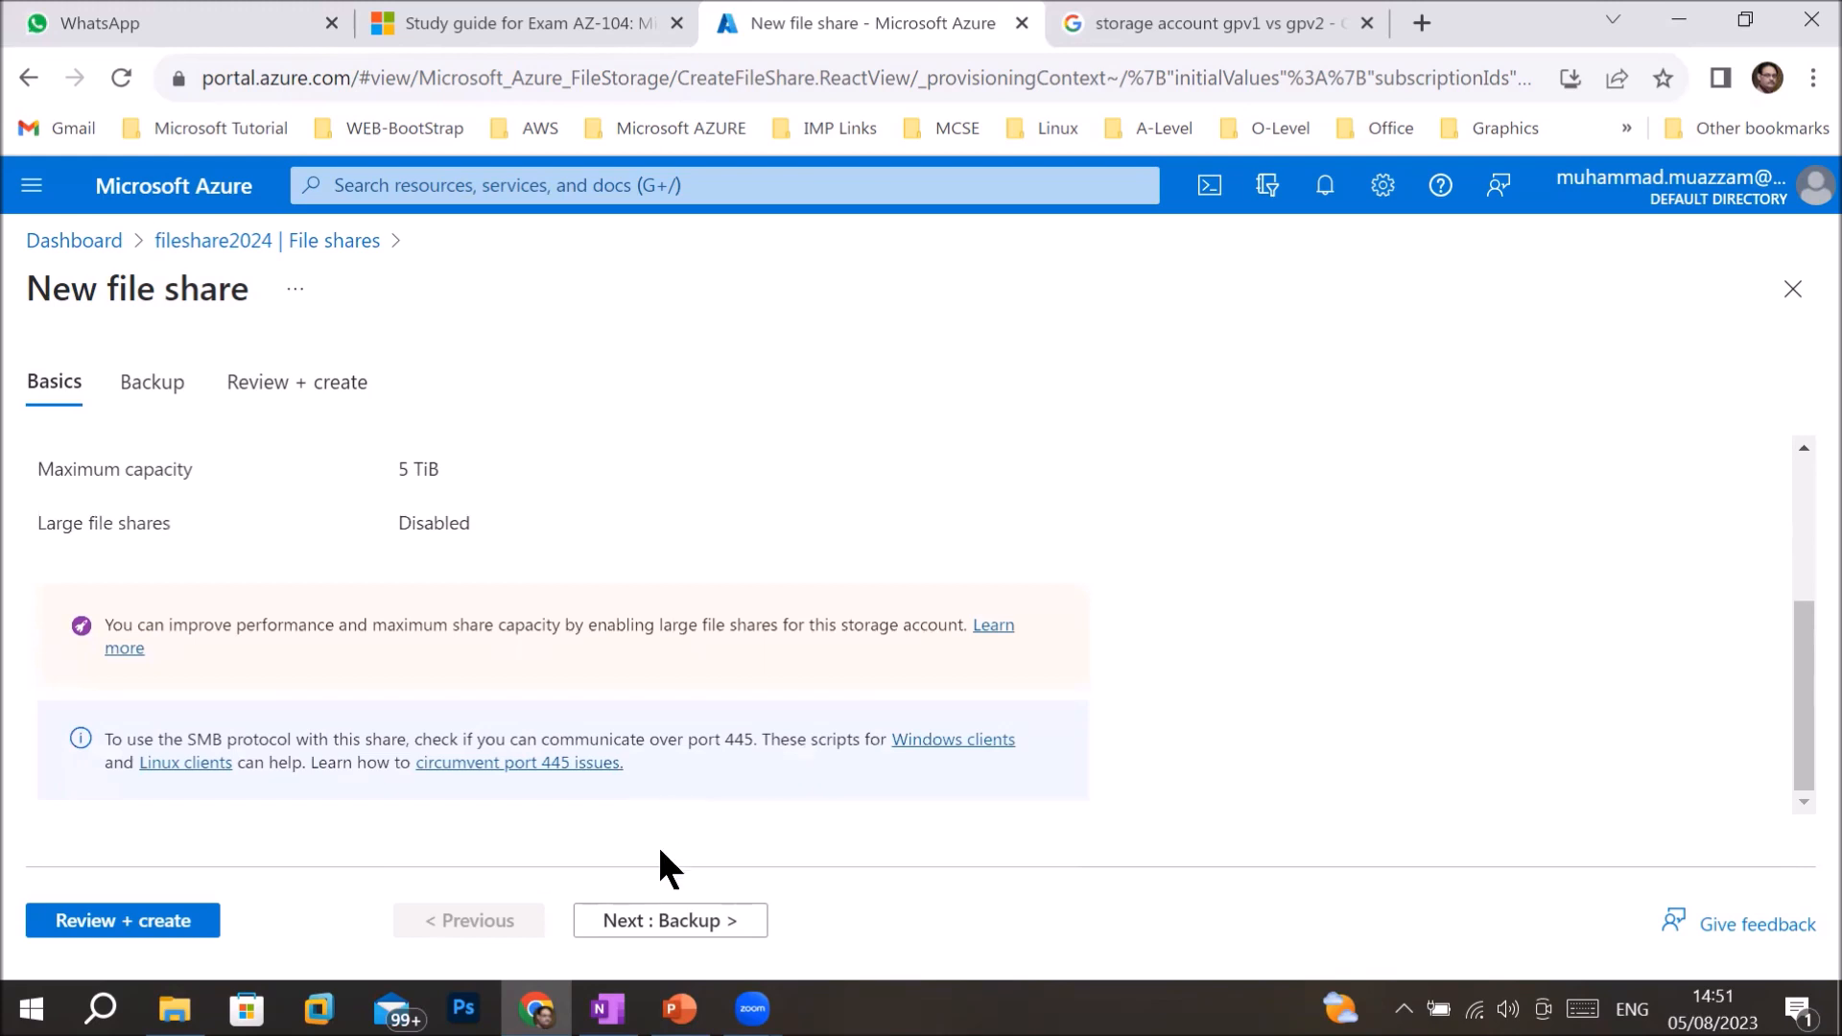
pyautogui.click(628, 924)
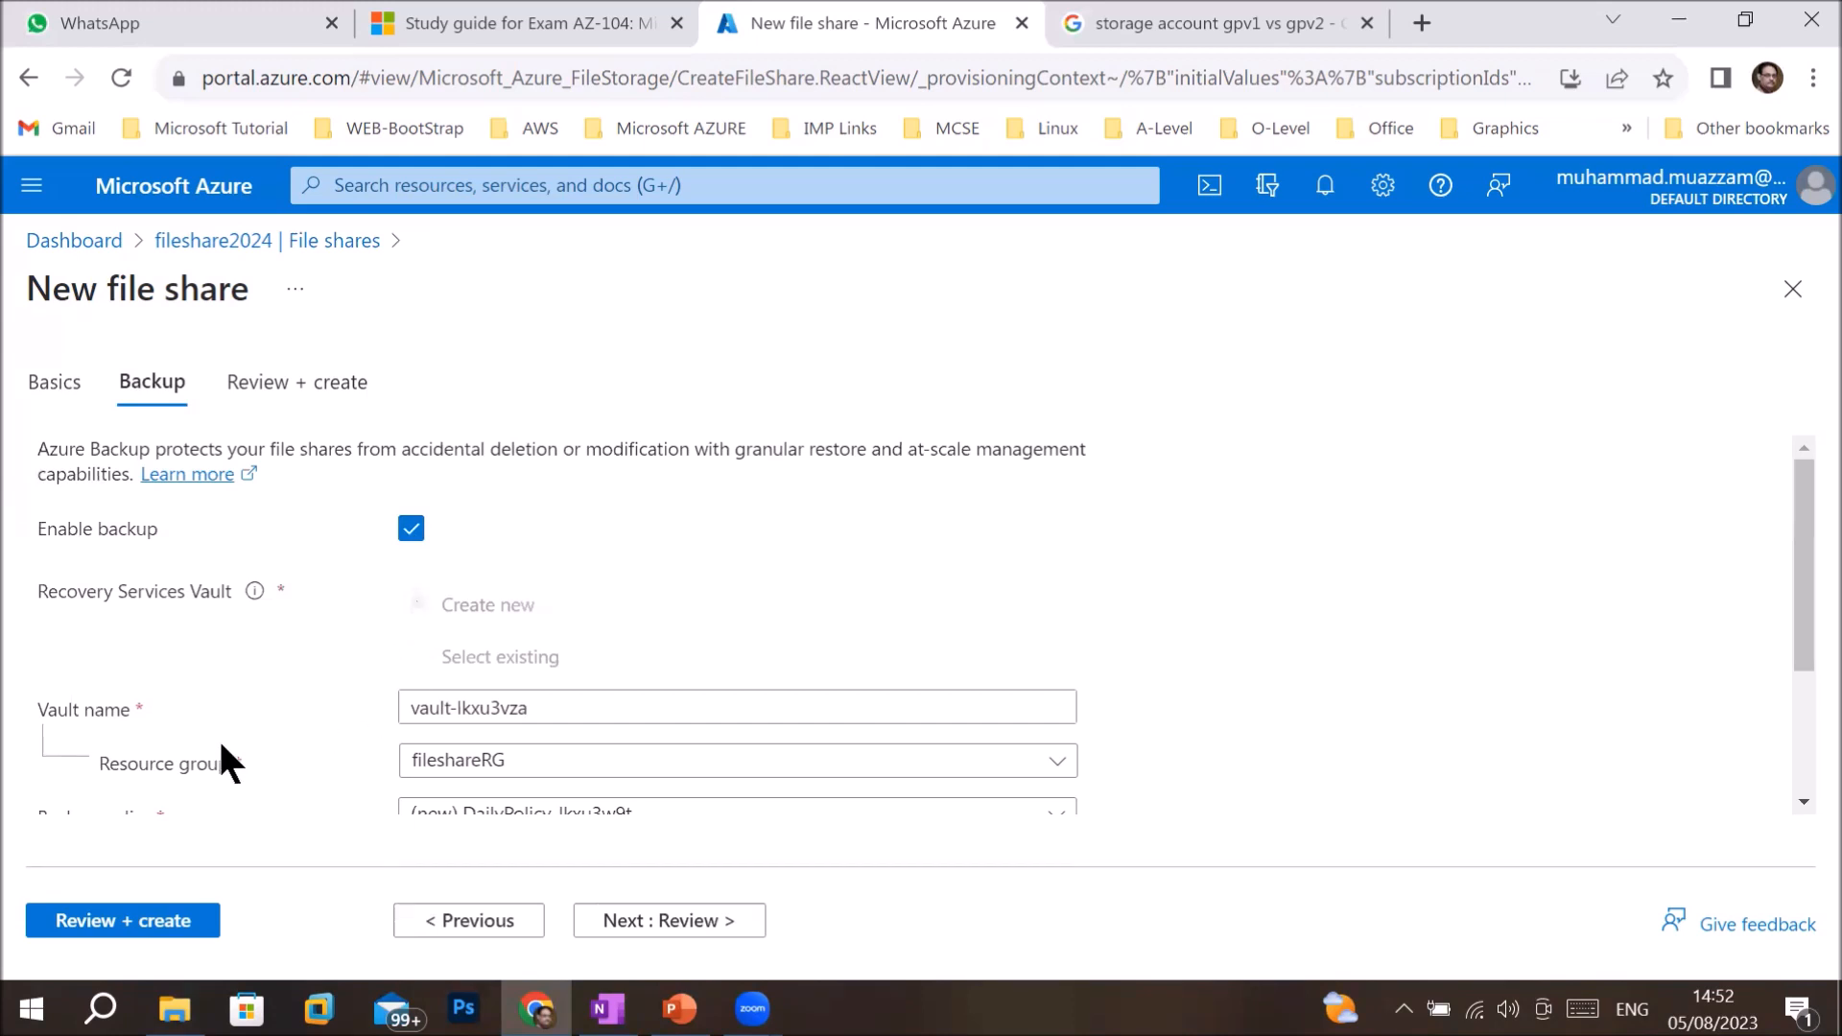
# - Review the new vault vault-lkxu3vza in fileshareRG and open the daily backup policy for editing
pyautogui.click(518, 708)
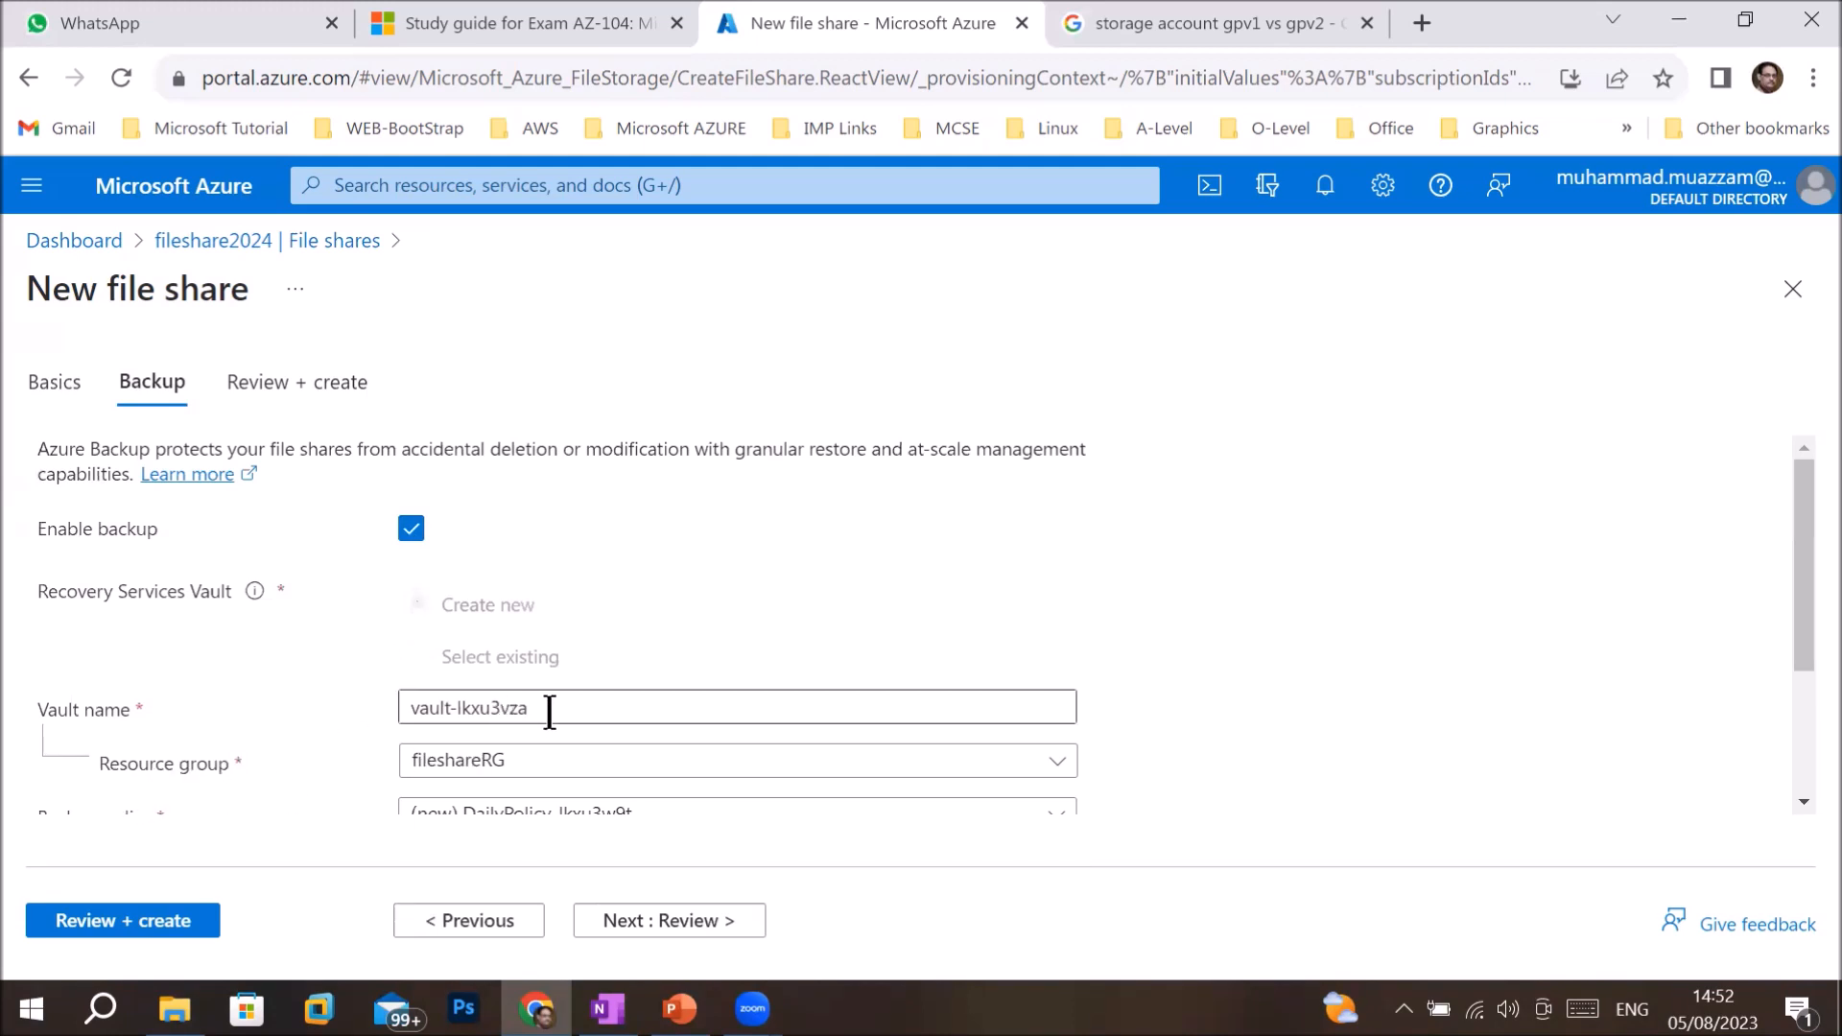
pyautogui.moveTo(542, 708); pyautogui.dragTo(363, 731)
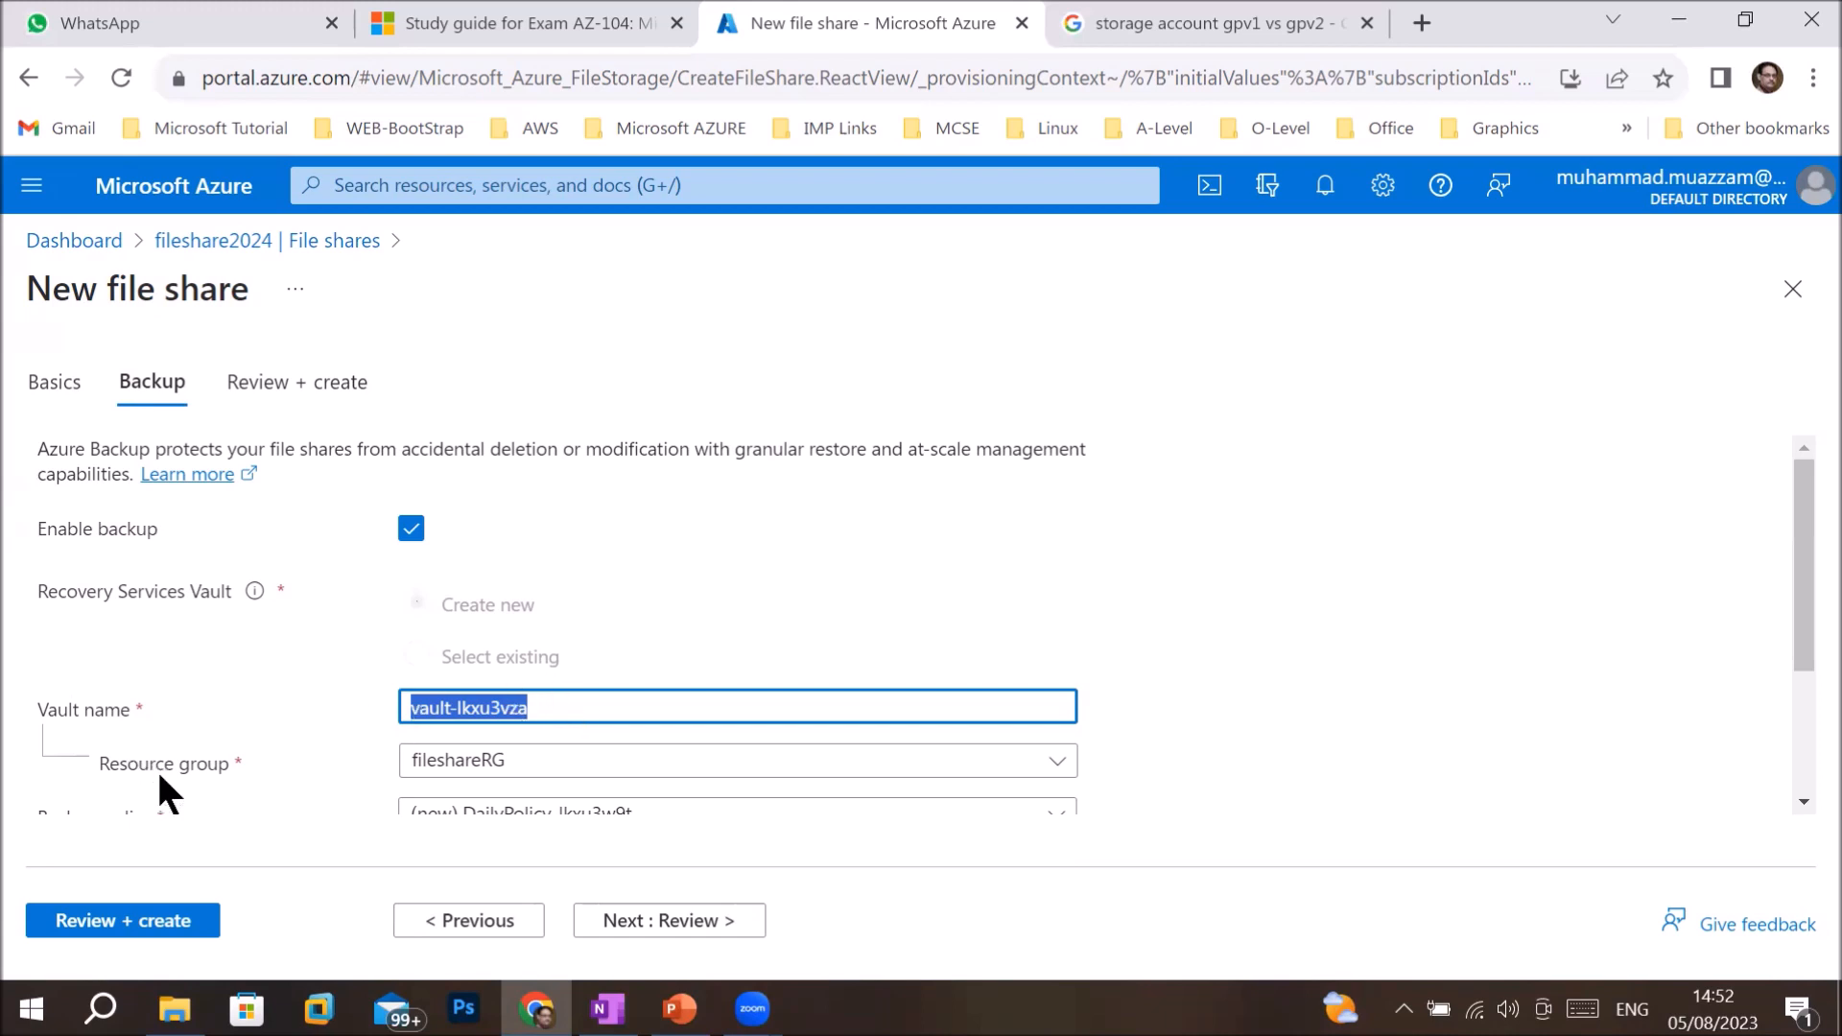
pyautogui.click(356, 779)
pyautogui.scroll(-2, 355, 769)
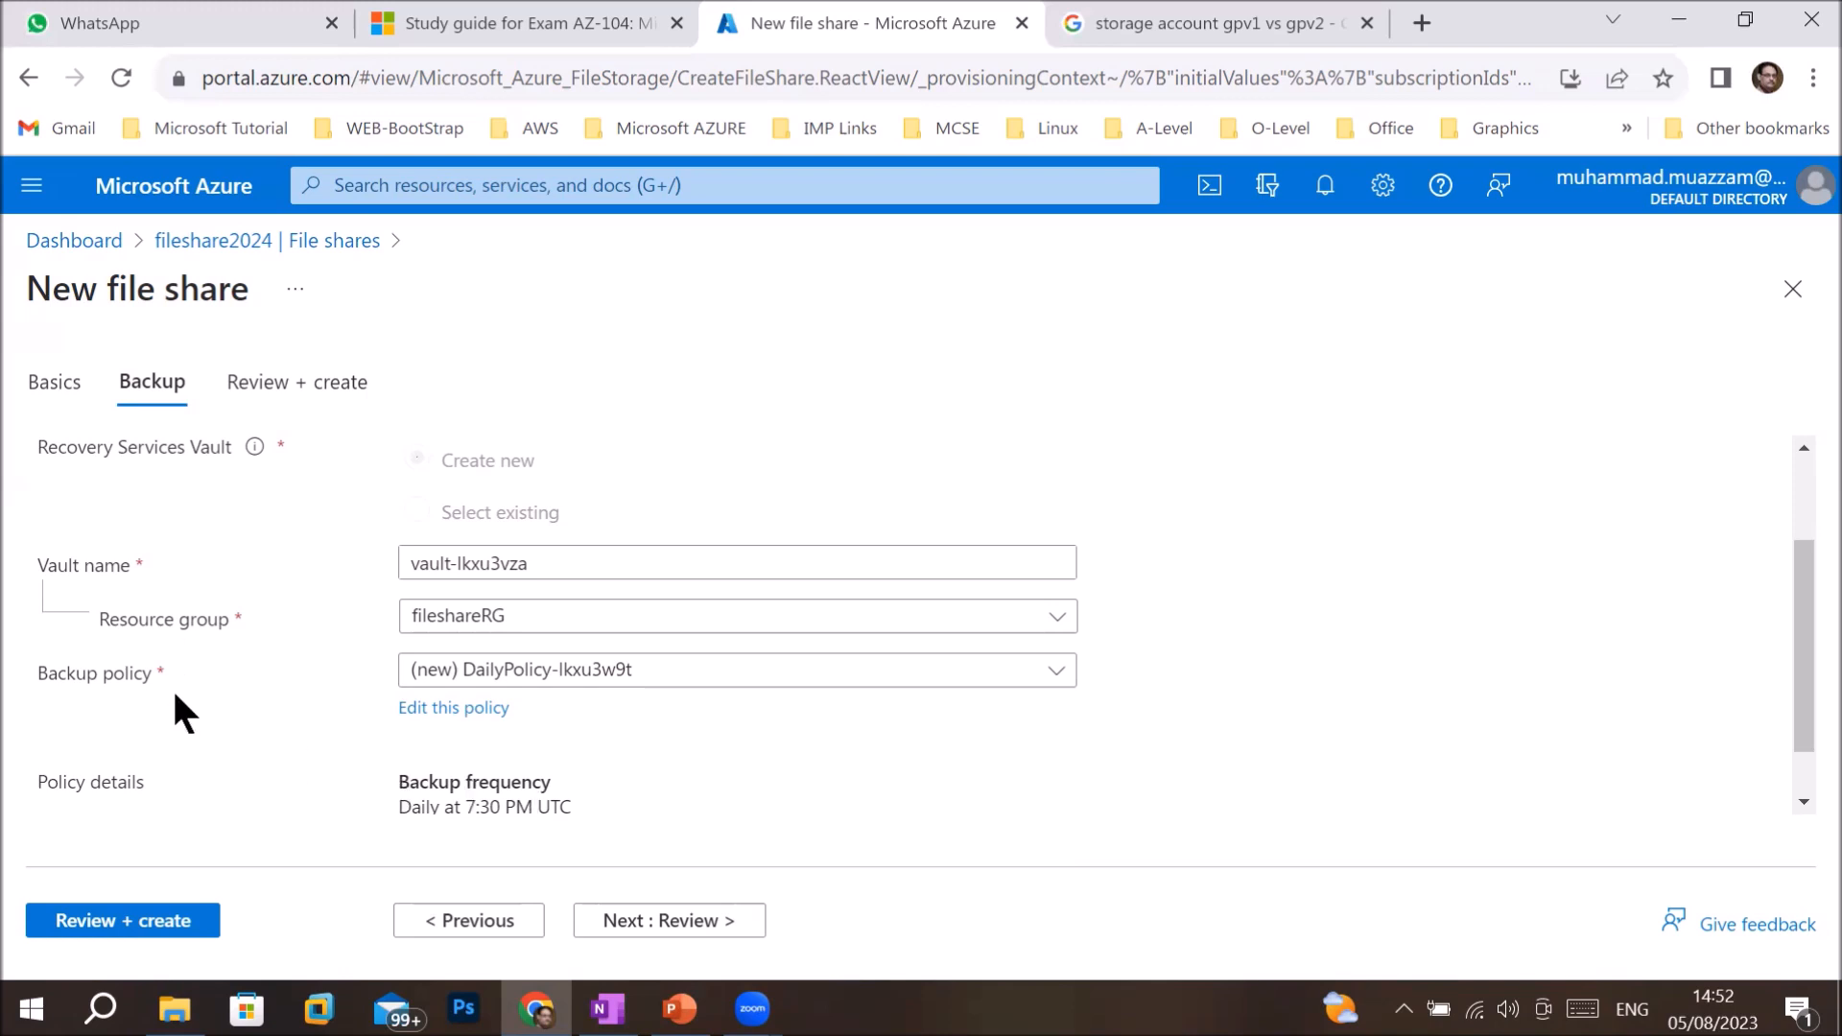
pyautogui.click(422, 715)
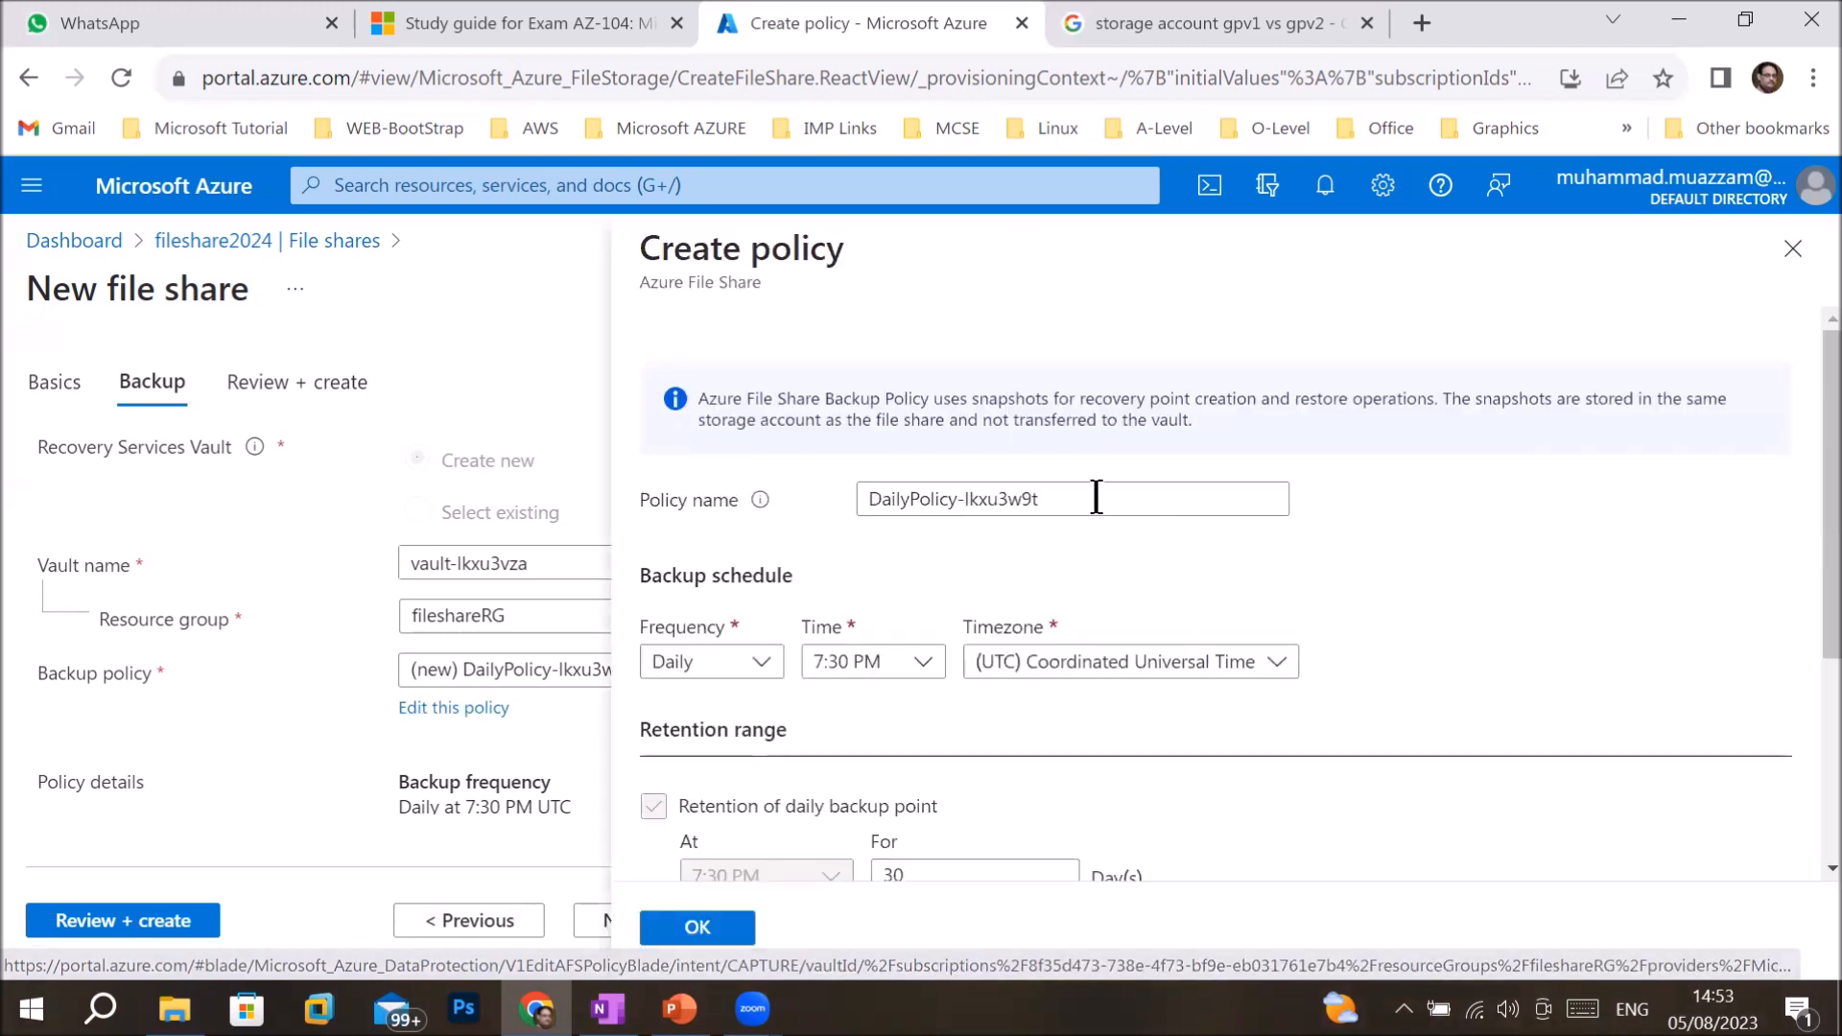
# - Switch the policy to hourly backups every 4 hours, keep dailies 5 days, and add Sunday weeklies for 12 weeks
pyautogui.click(1042, 499)
pyautogui.moveTo(1042, 499); pyautogui.dragTo(739, 528)
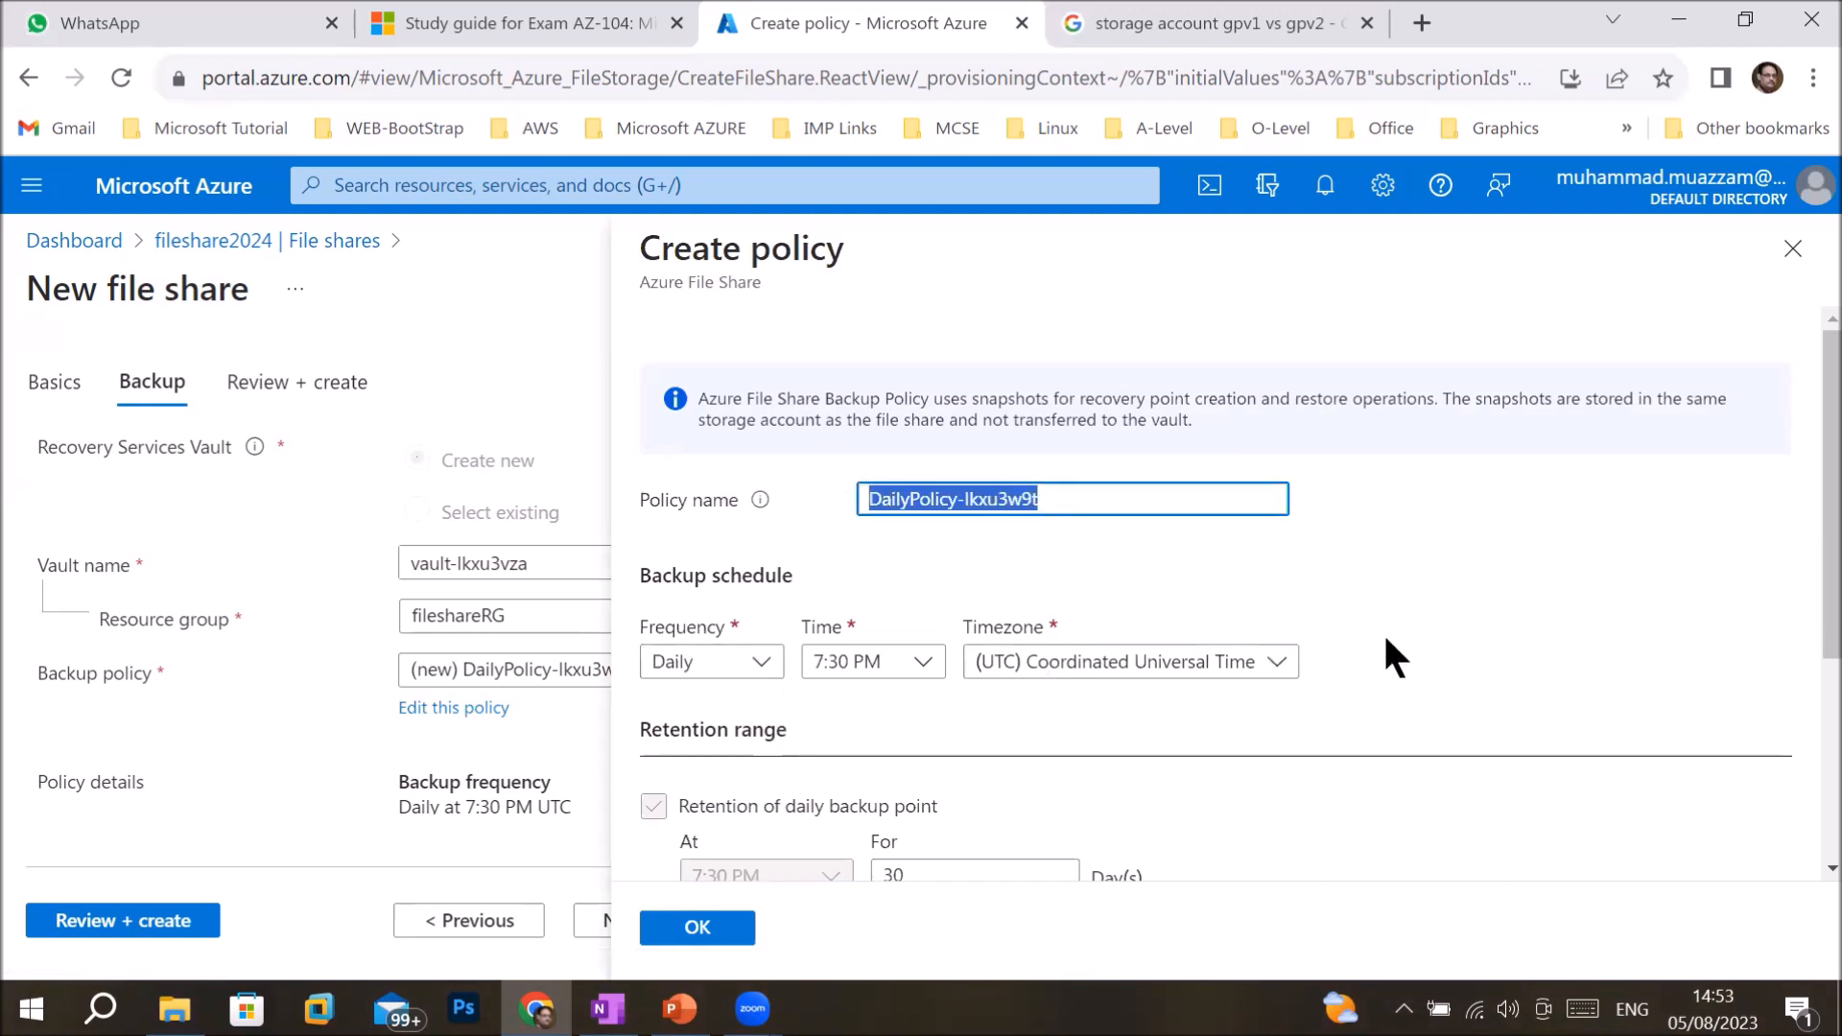
pyautogui.scroll(-2, 1387, 639)
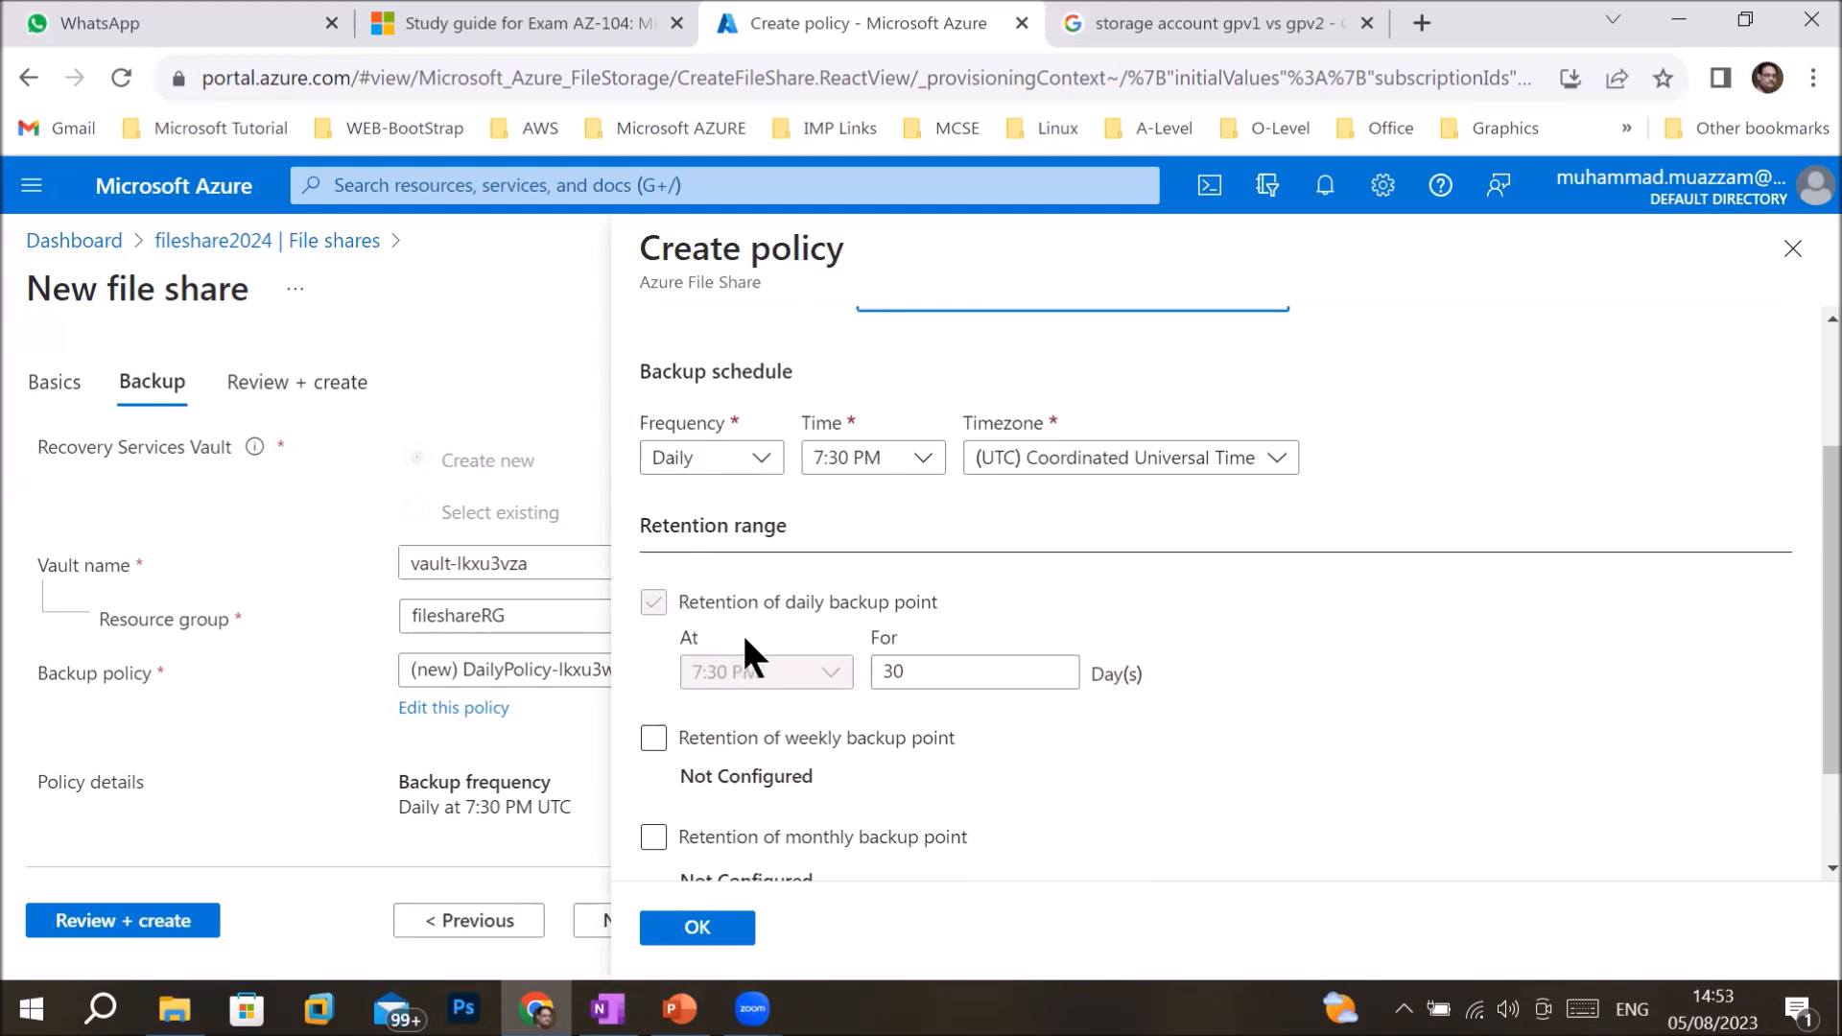
pyautogui.doubleClick(929, 671)
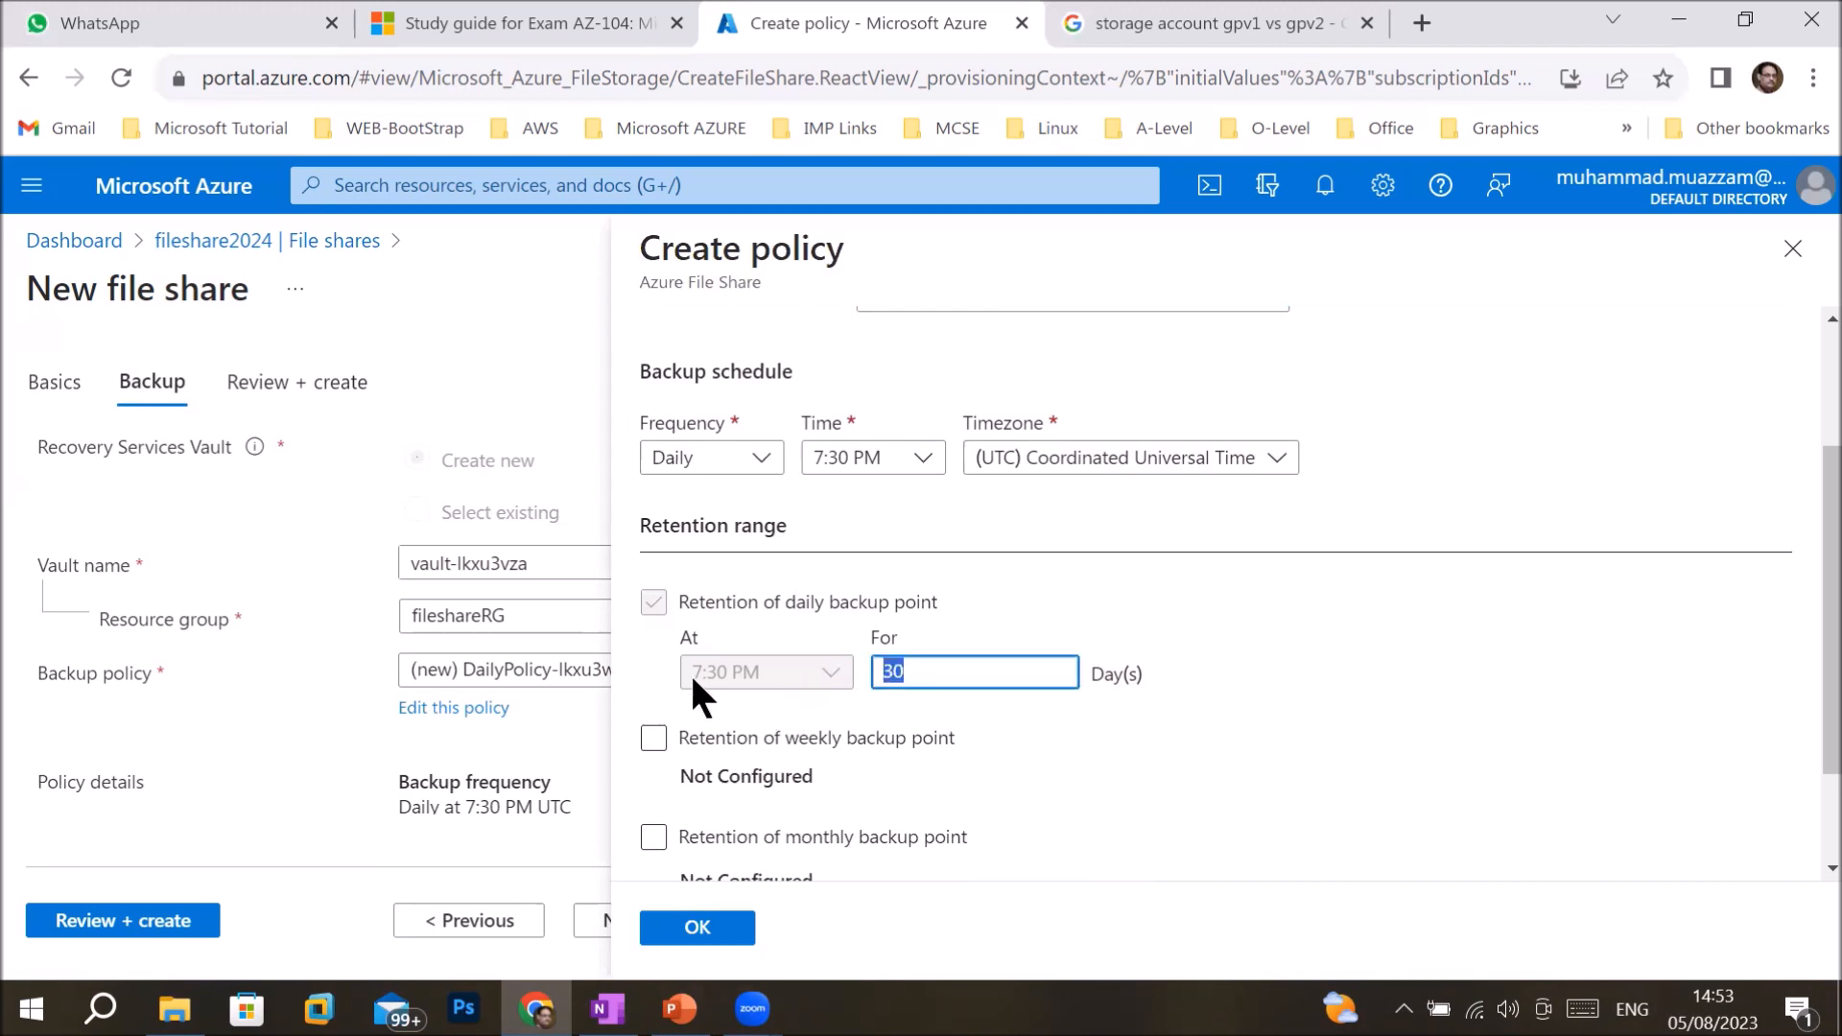
pyautogui.click(758, 468)
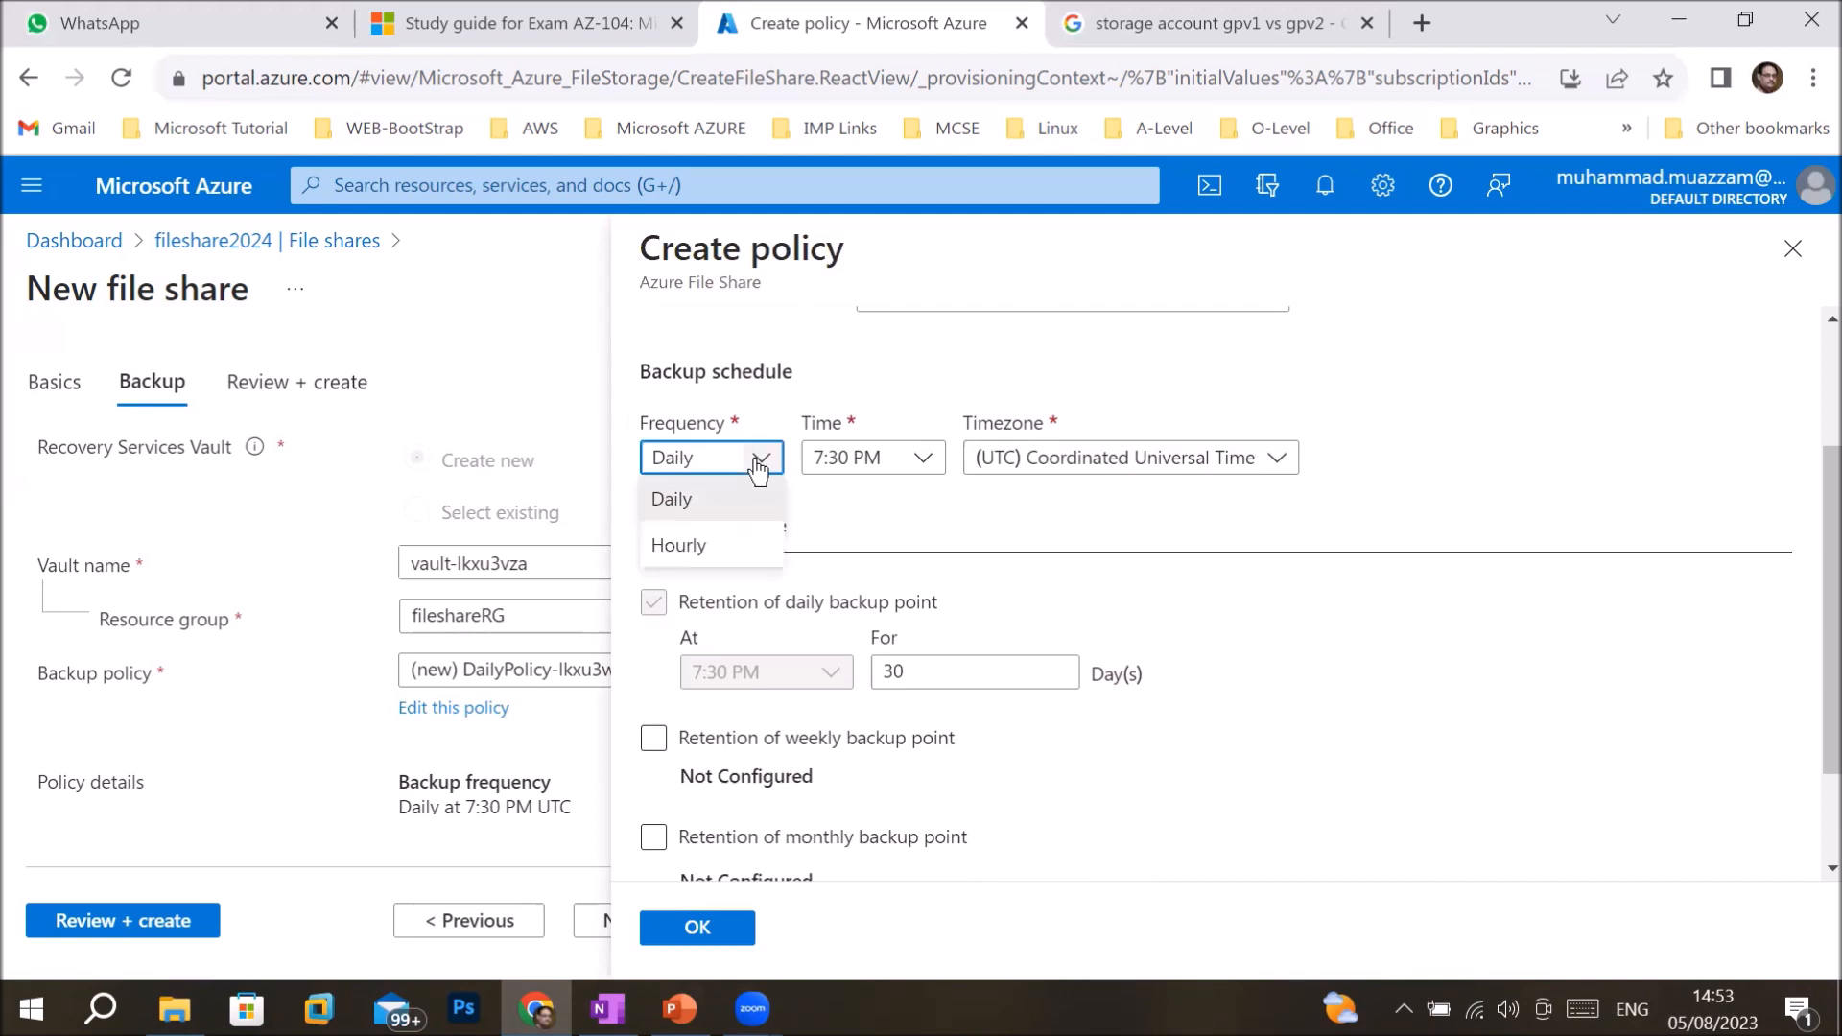
pyautogui.click(681, 546)
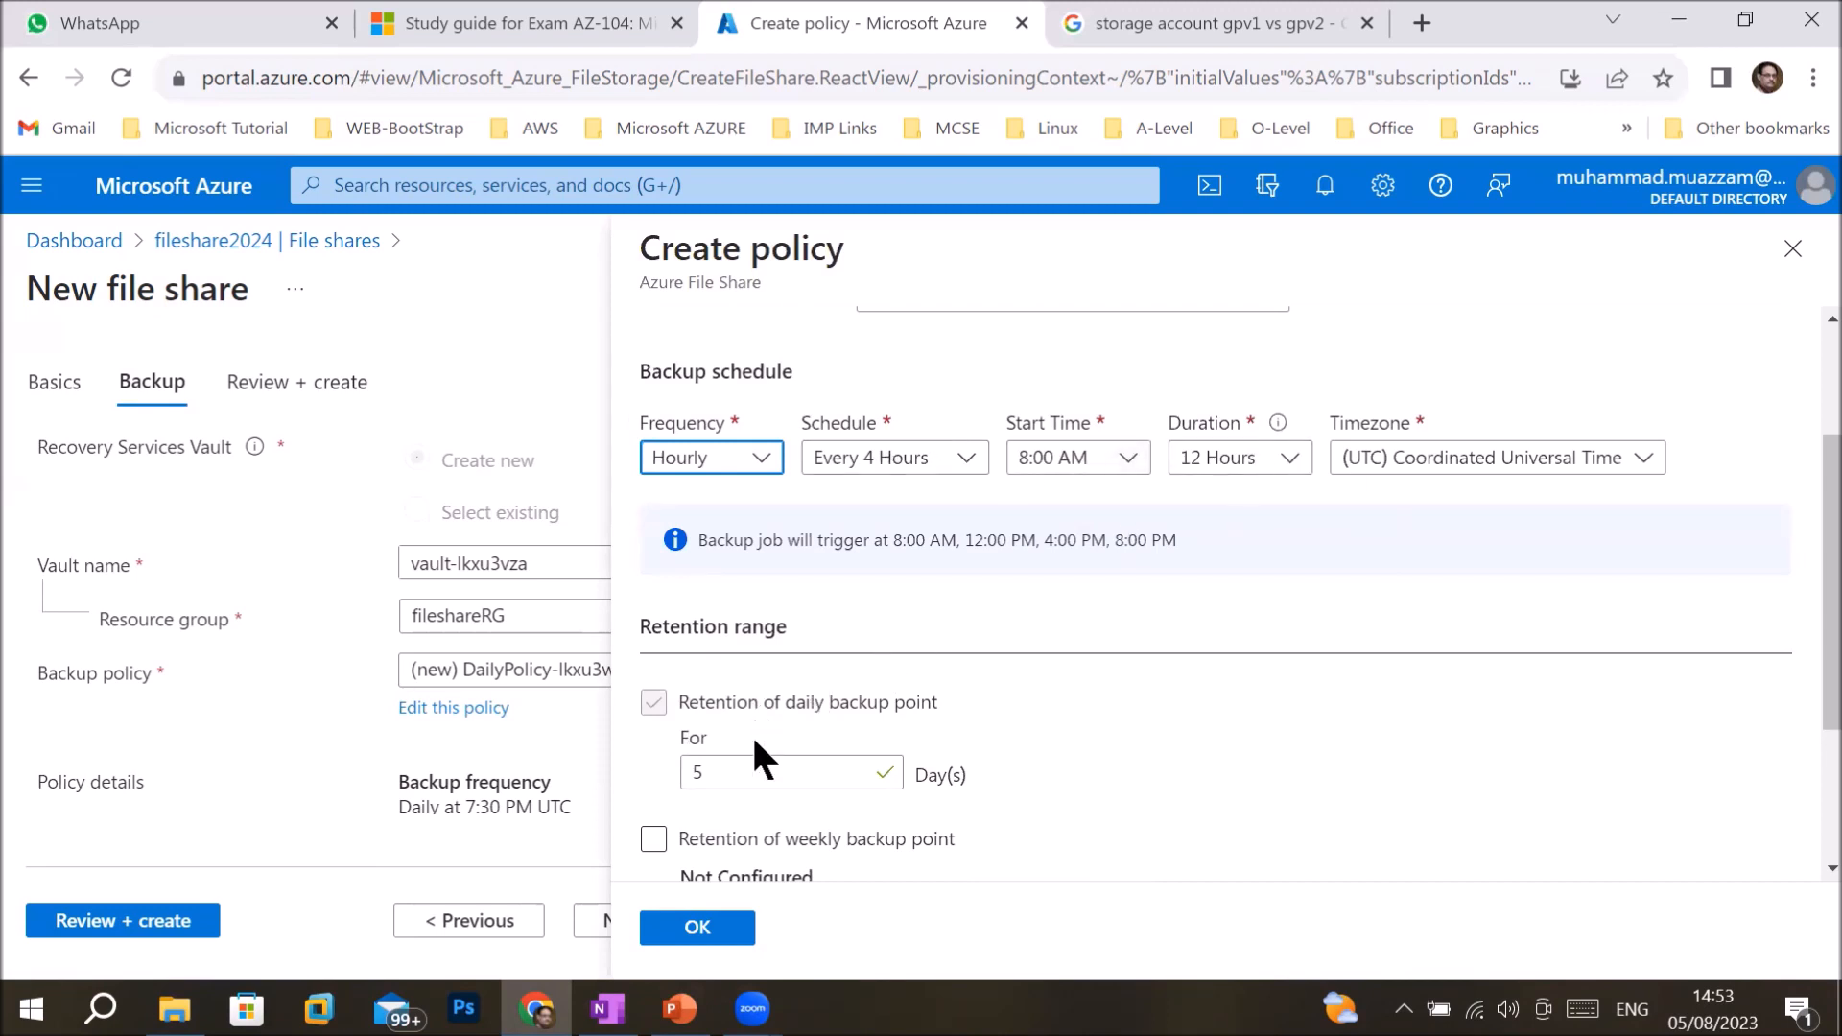
pyautogui.moveTo(736, 774); pyautogui.dragTo(655, 775)
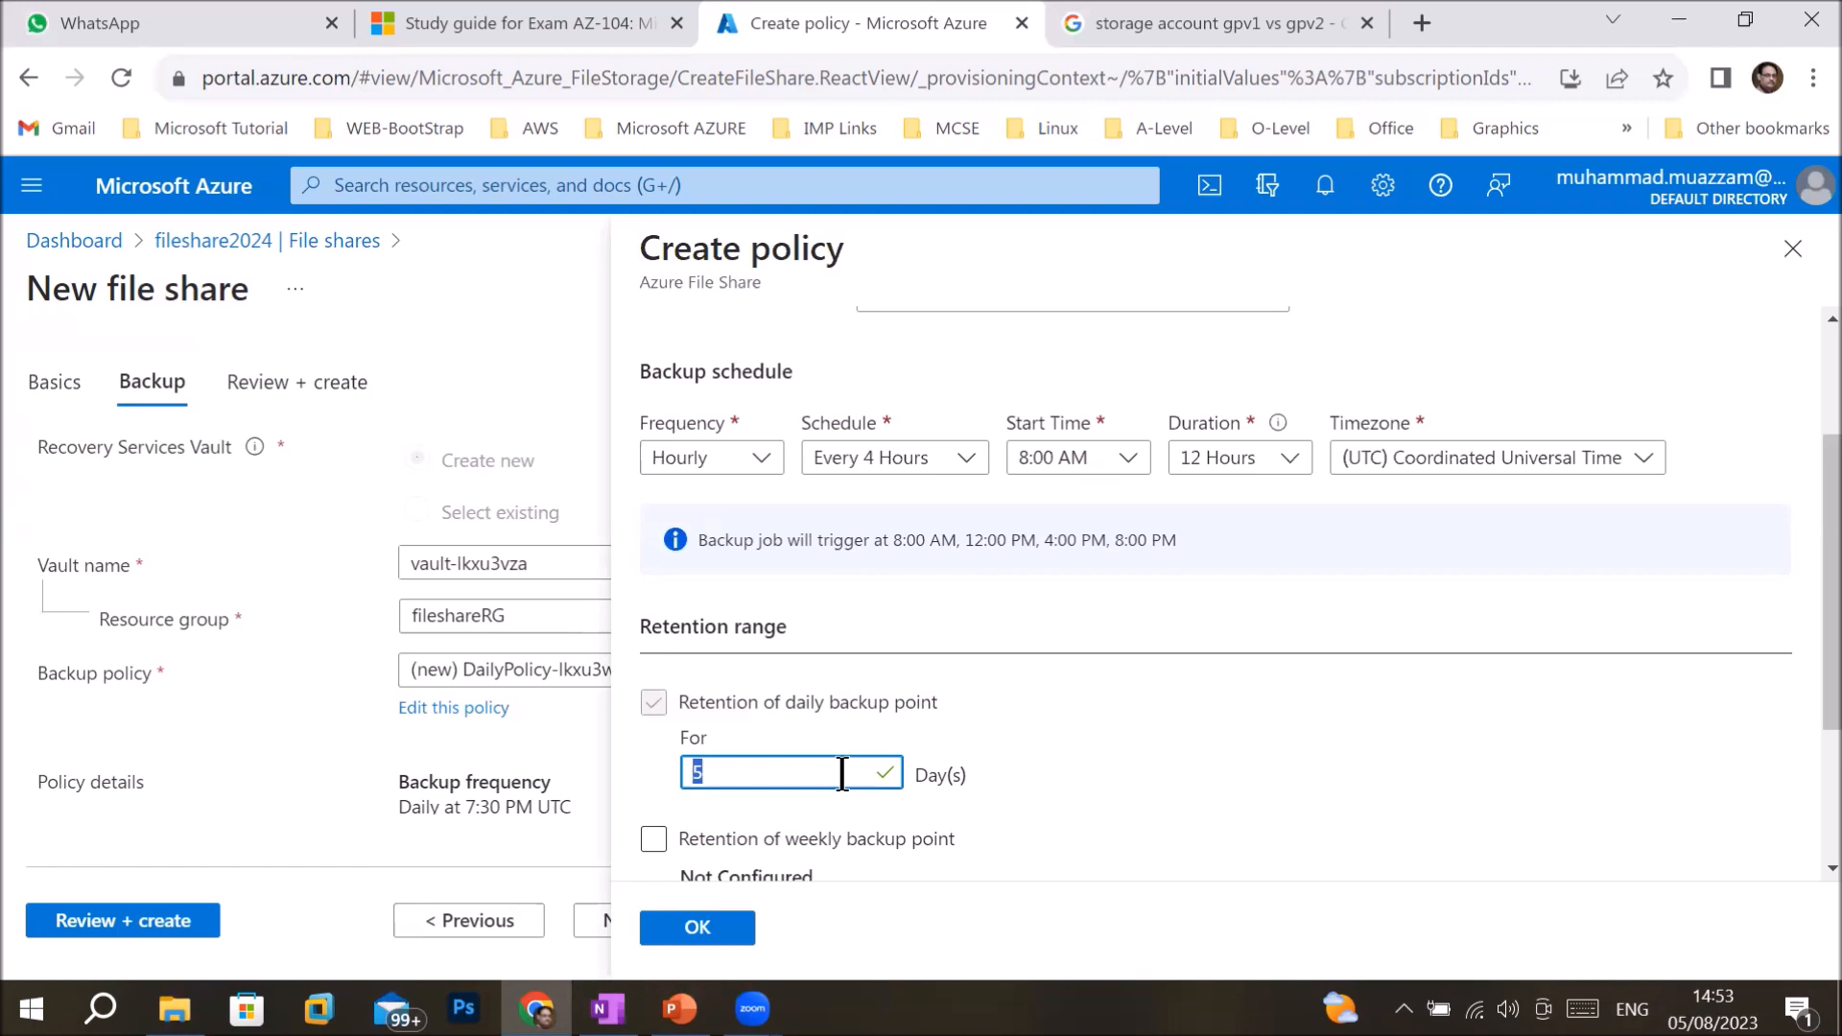
pyautogui.scroll(-3, 885, 767)
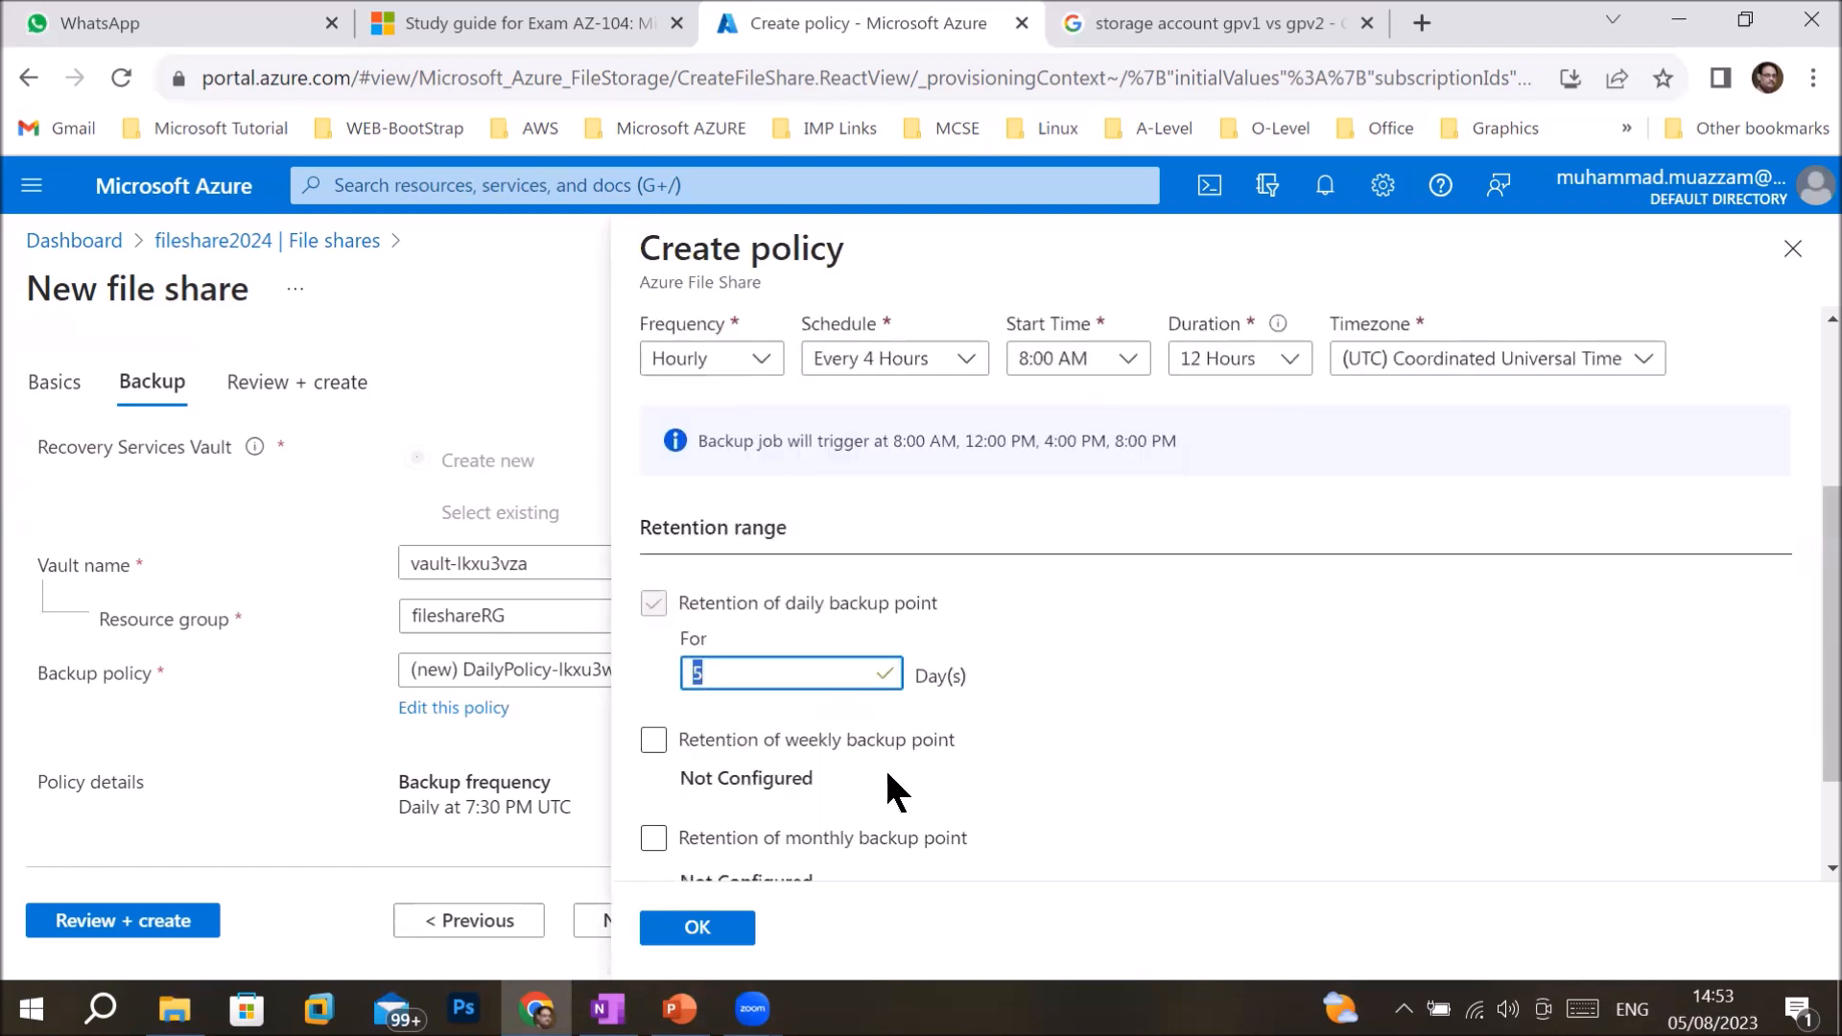
pyautogui.click(656, 698)
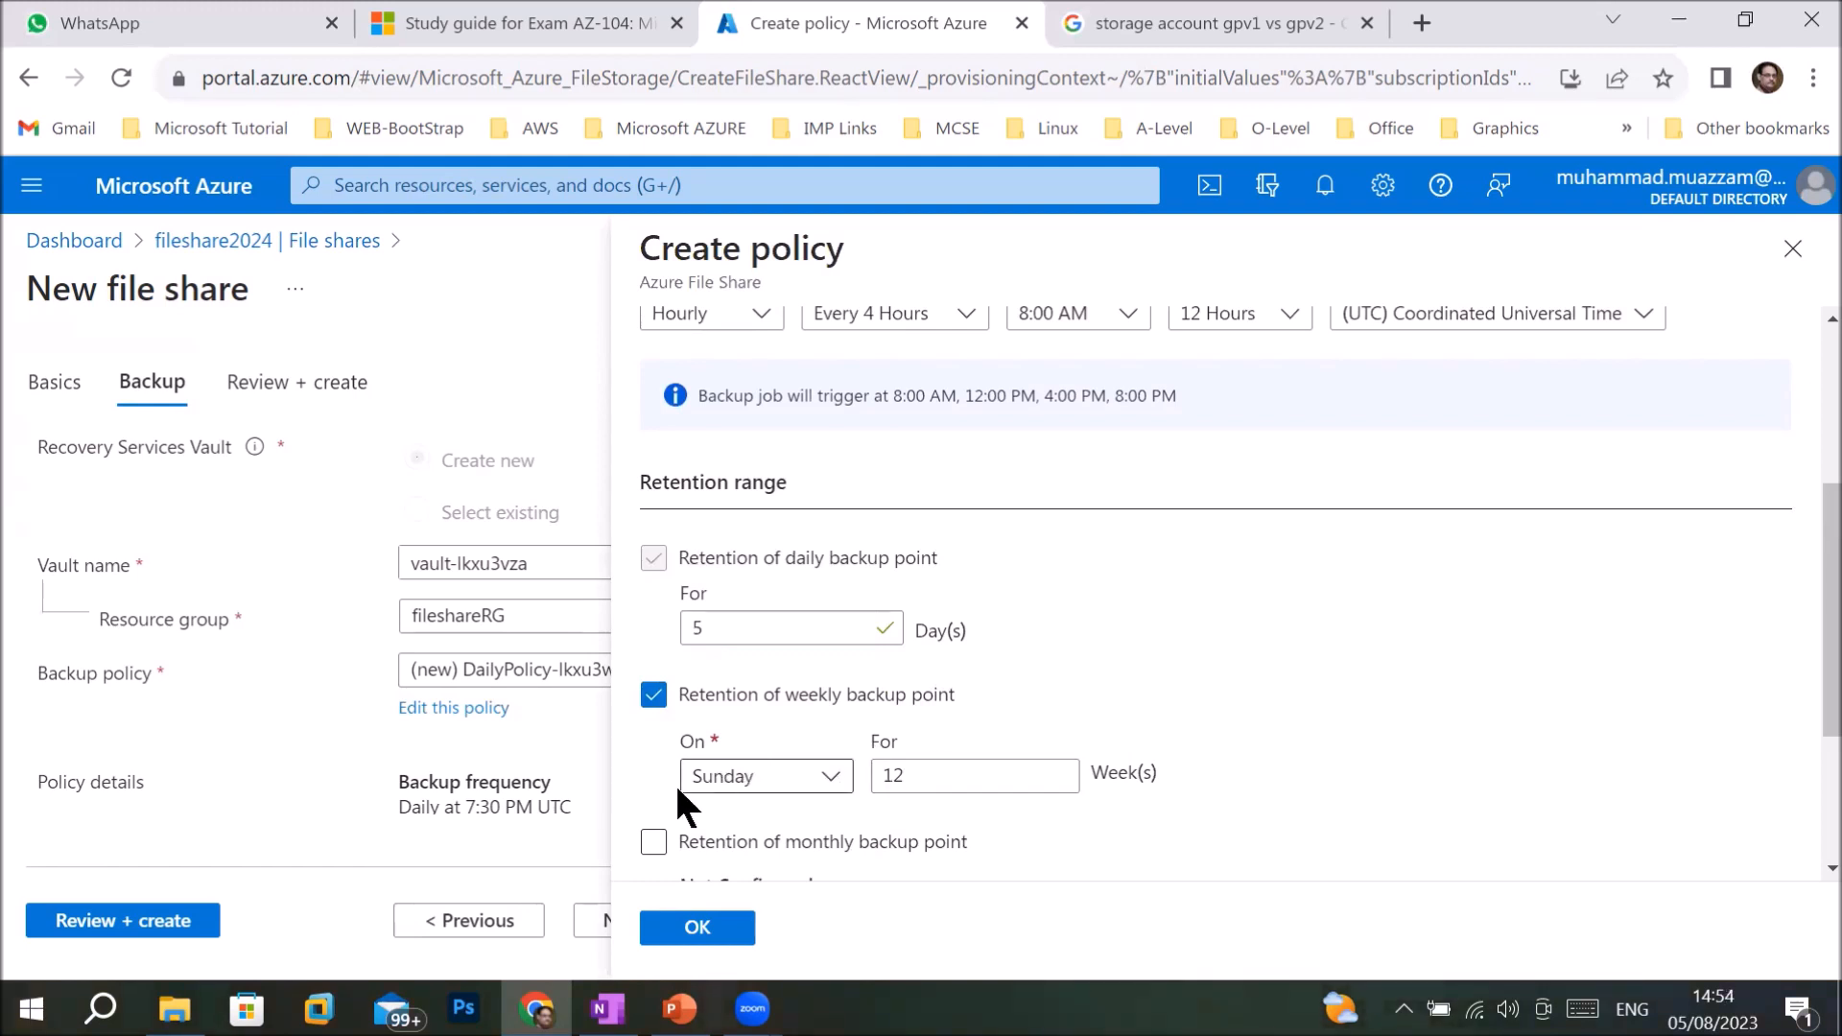
# - Add monthly retention on the First Sunday for 60 months
pyautogui.scroll(-2, 700, 782)
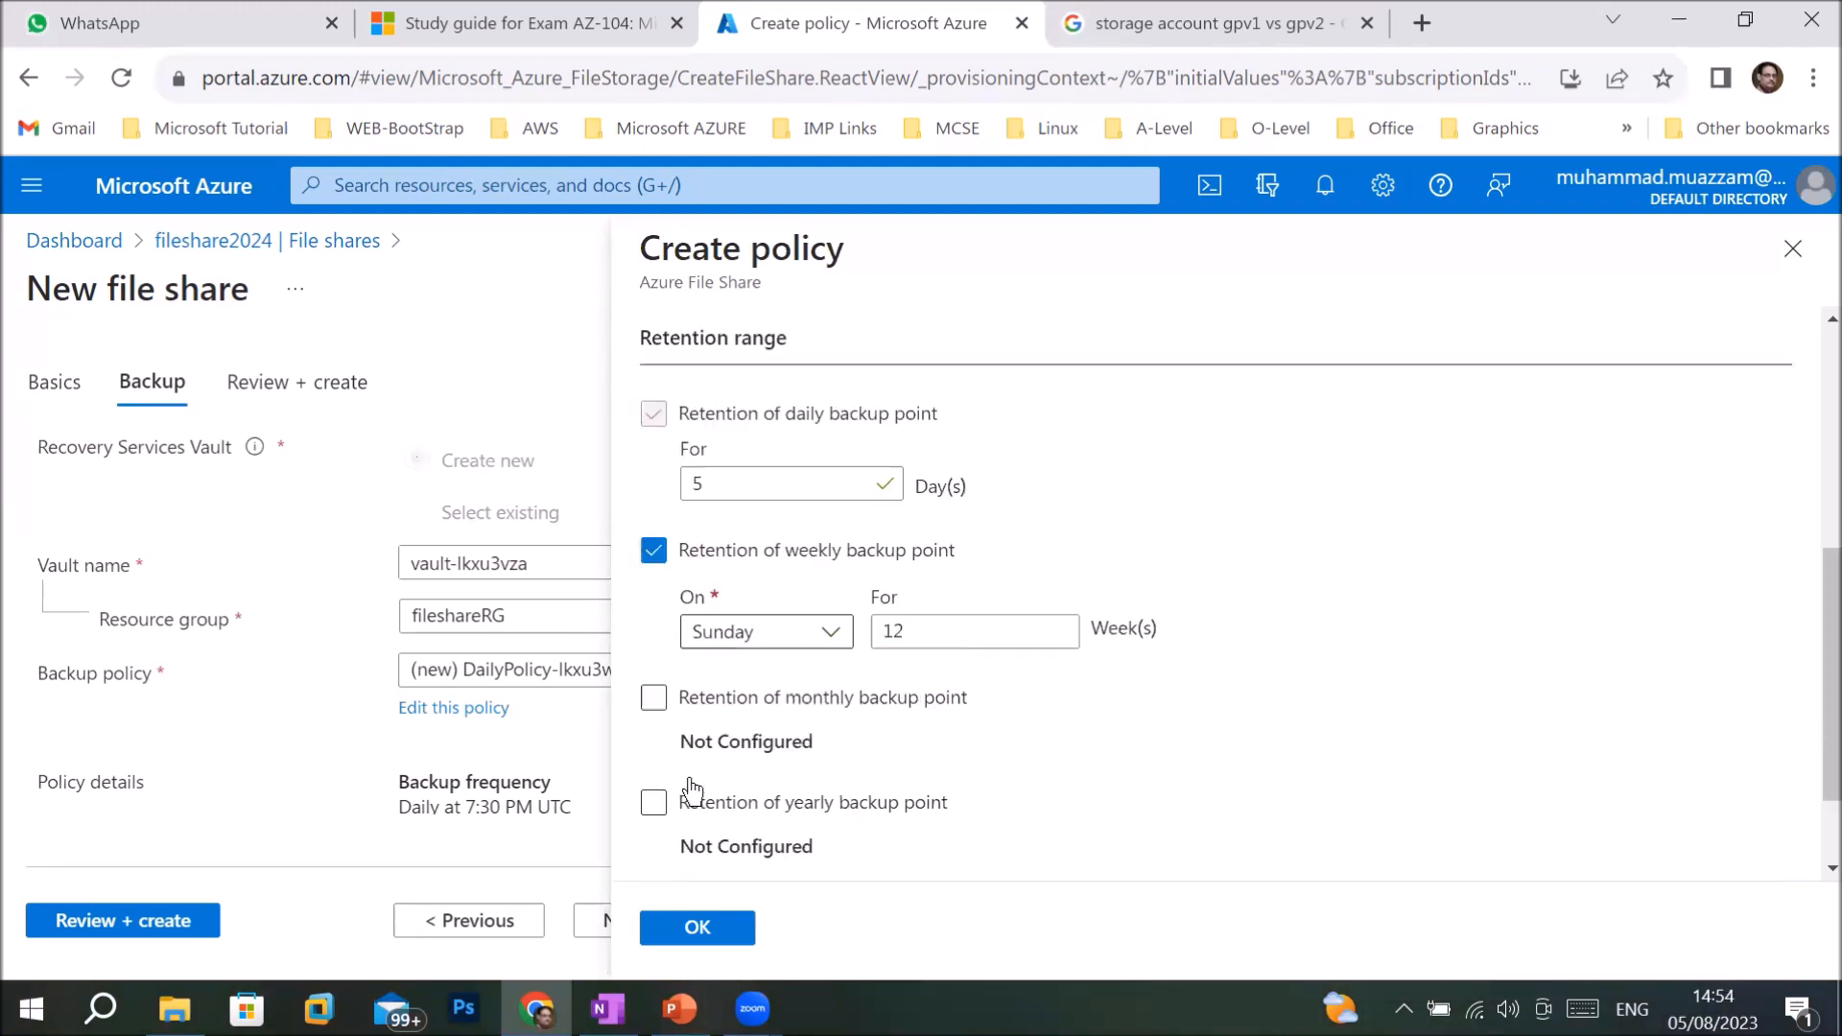
pyautogui.click(655, 705)
pyautogui.click(827, 835)
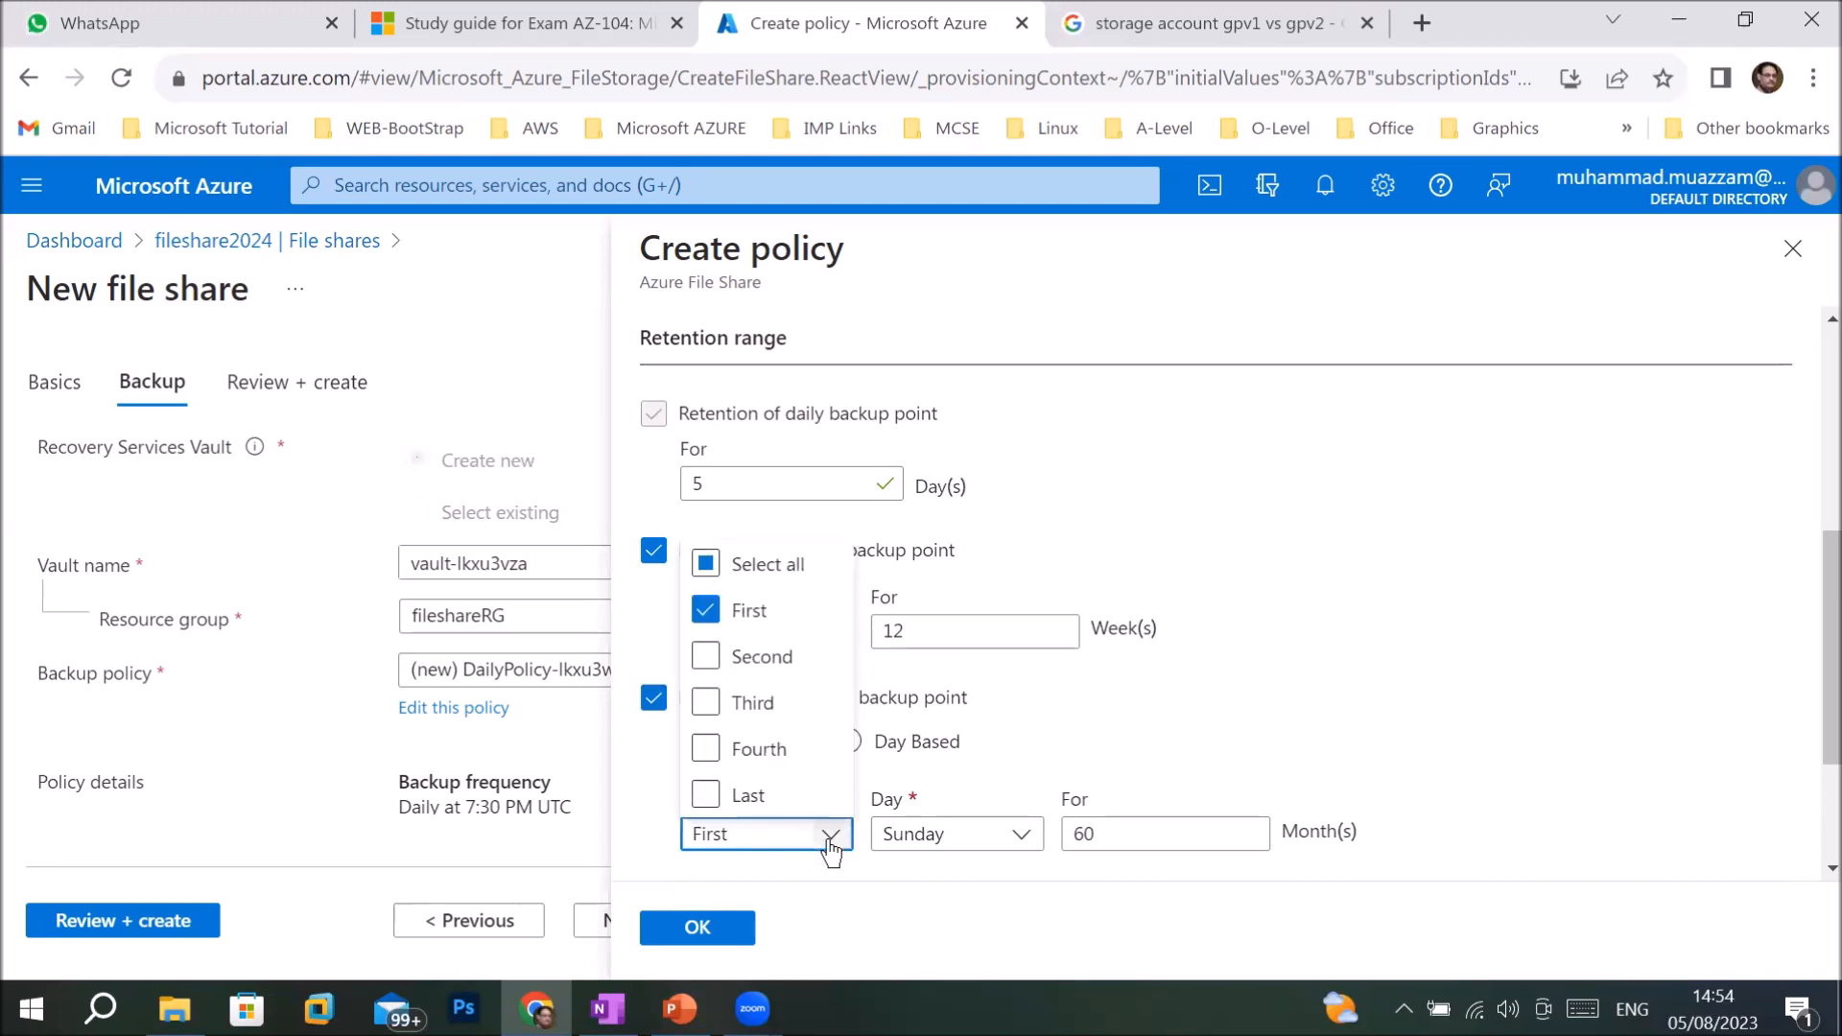
pyautogui.click(829, 842)
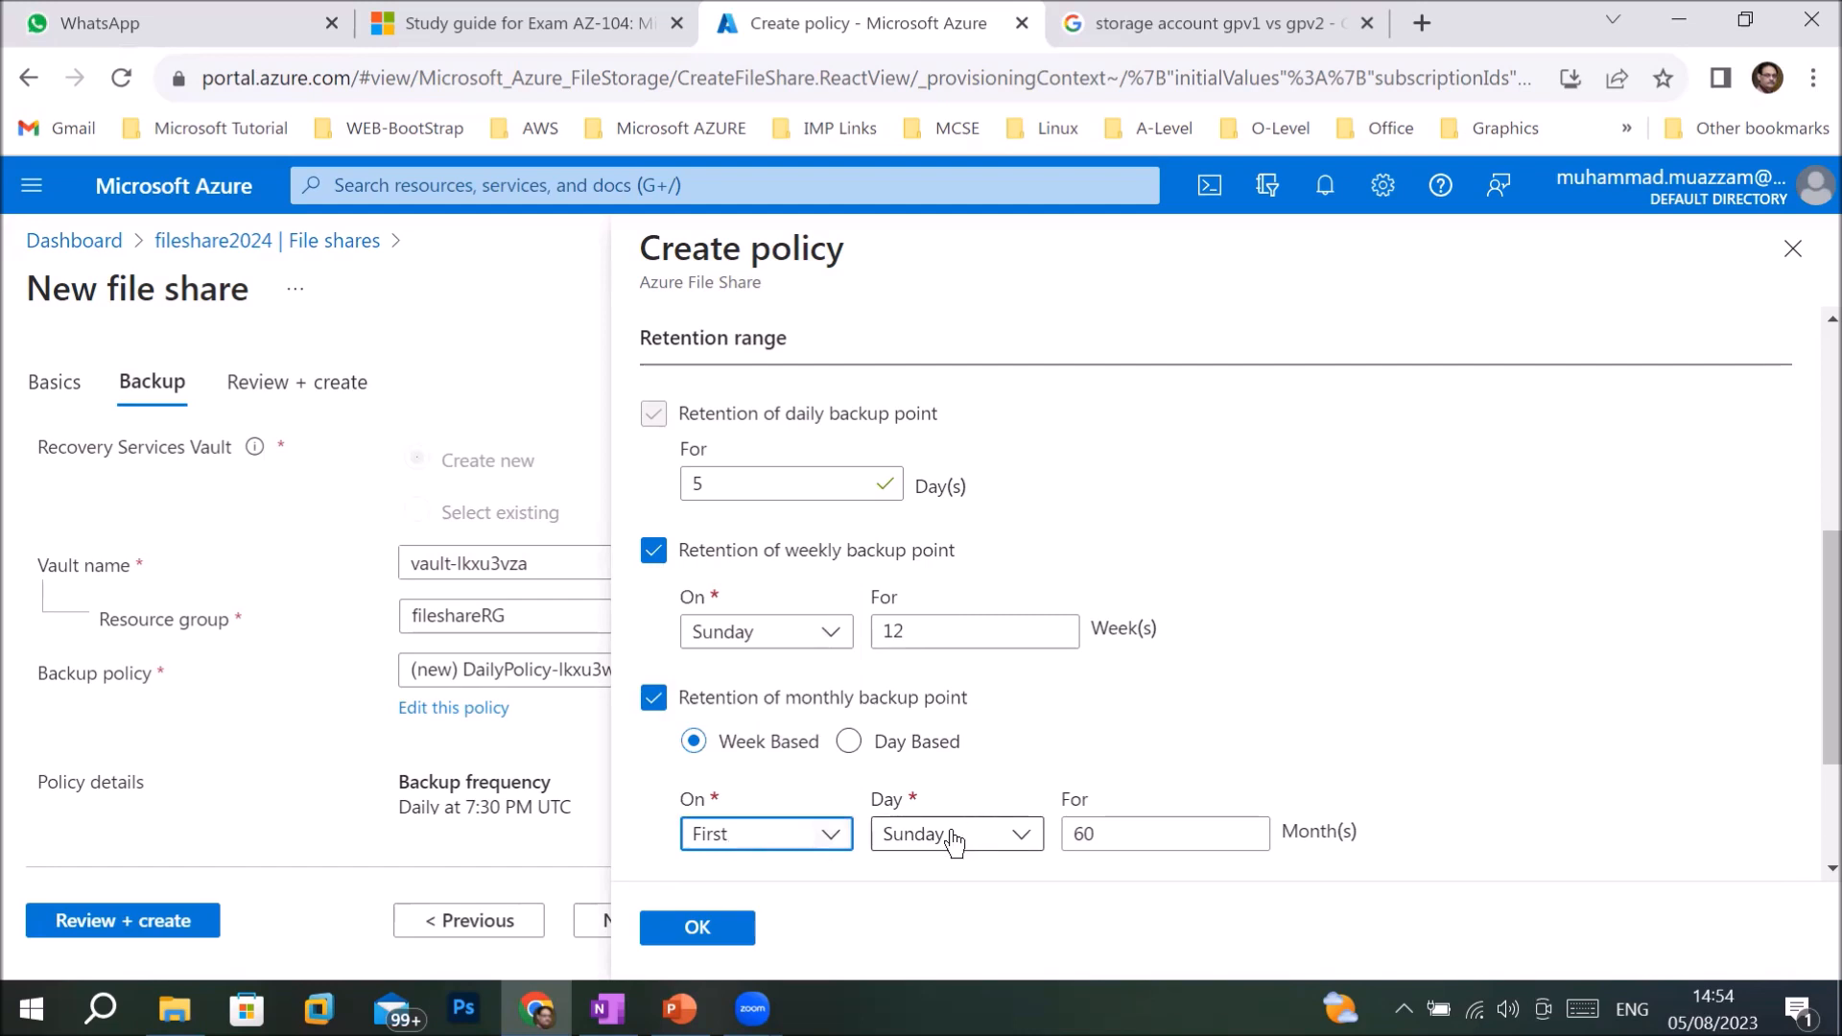
pyautogui.click(1085, 839)
pyautogui.click(1011, 843)
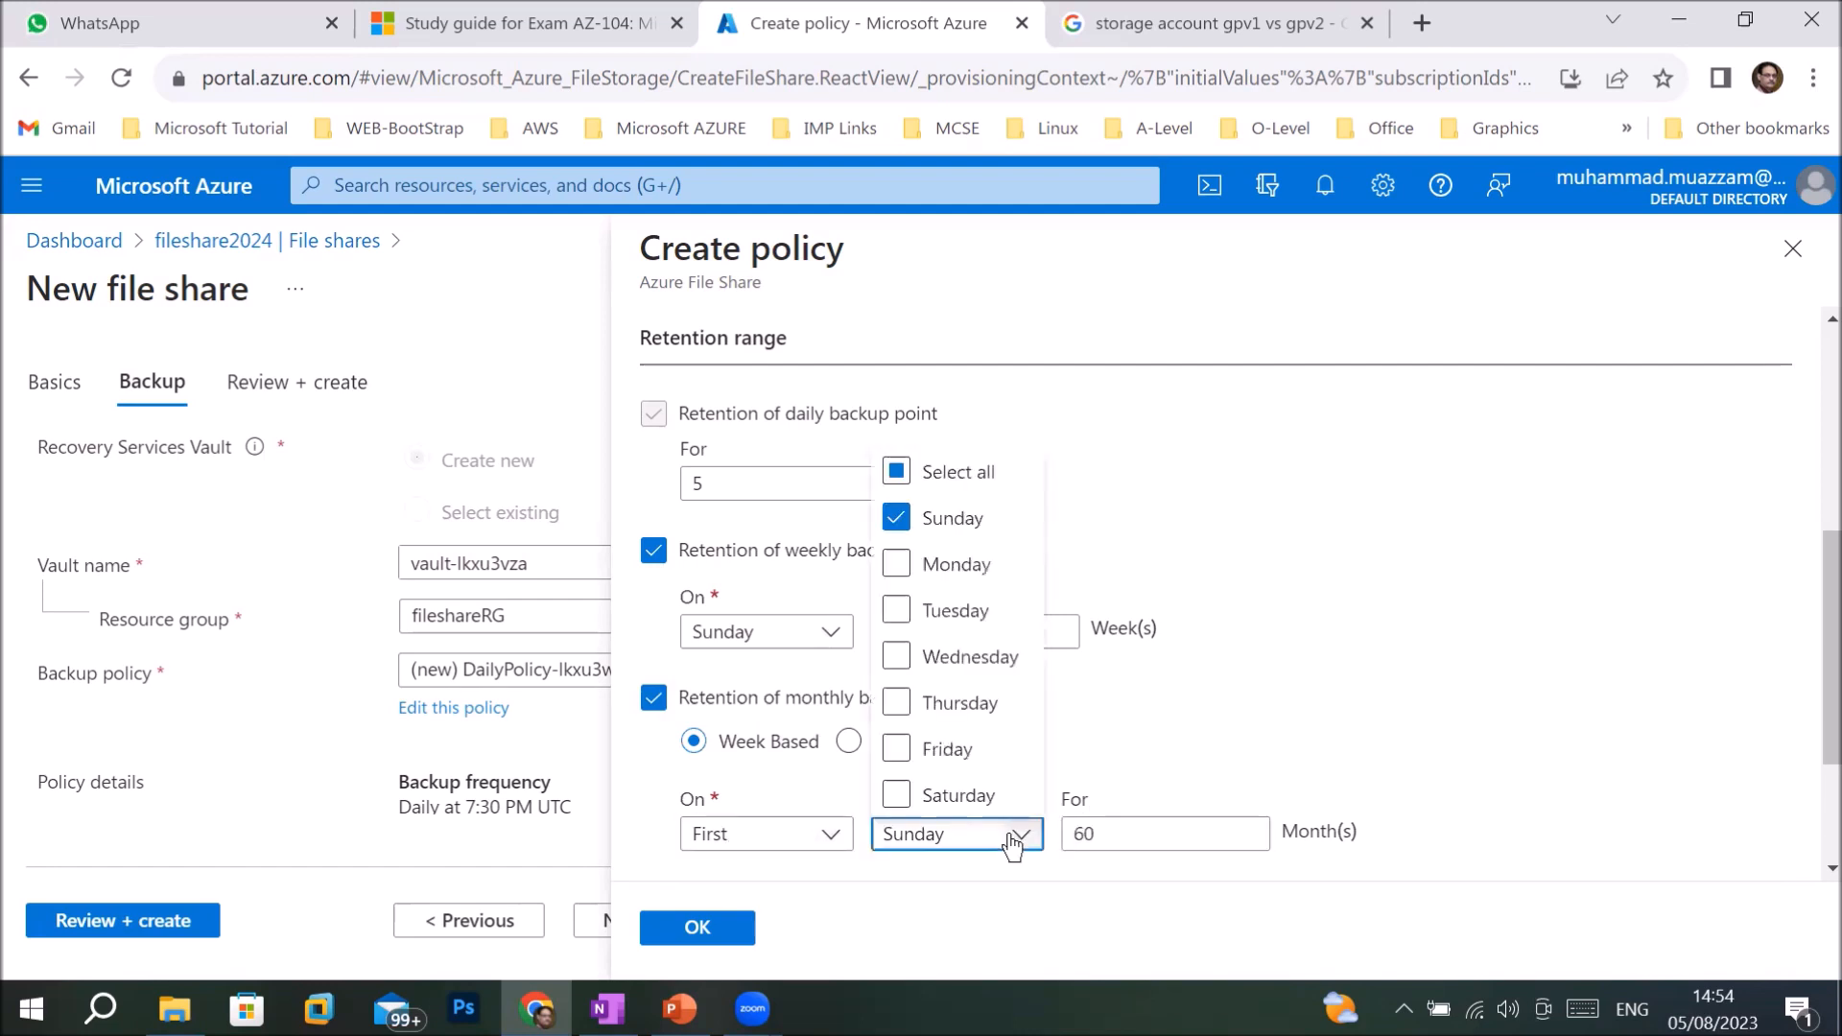
pyautogui.click(1299, 746)
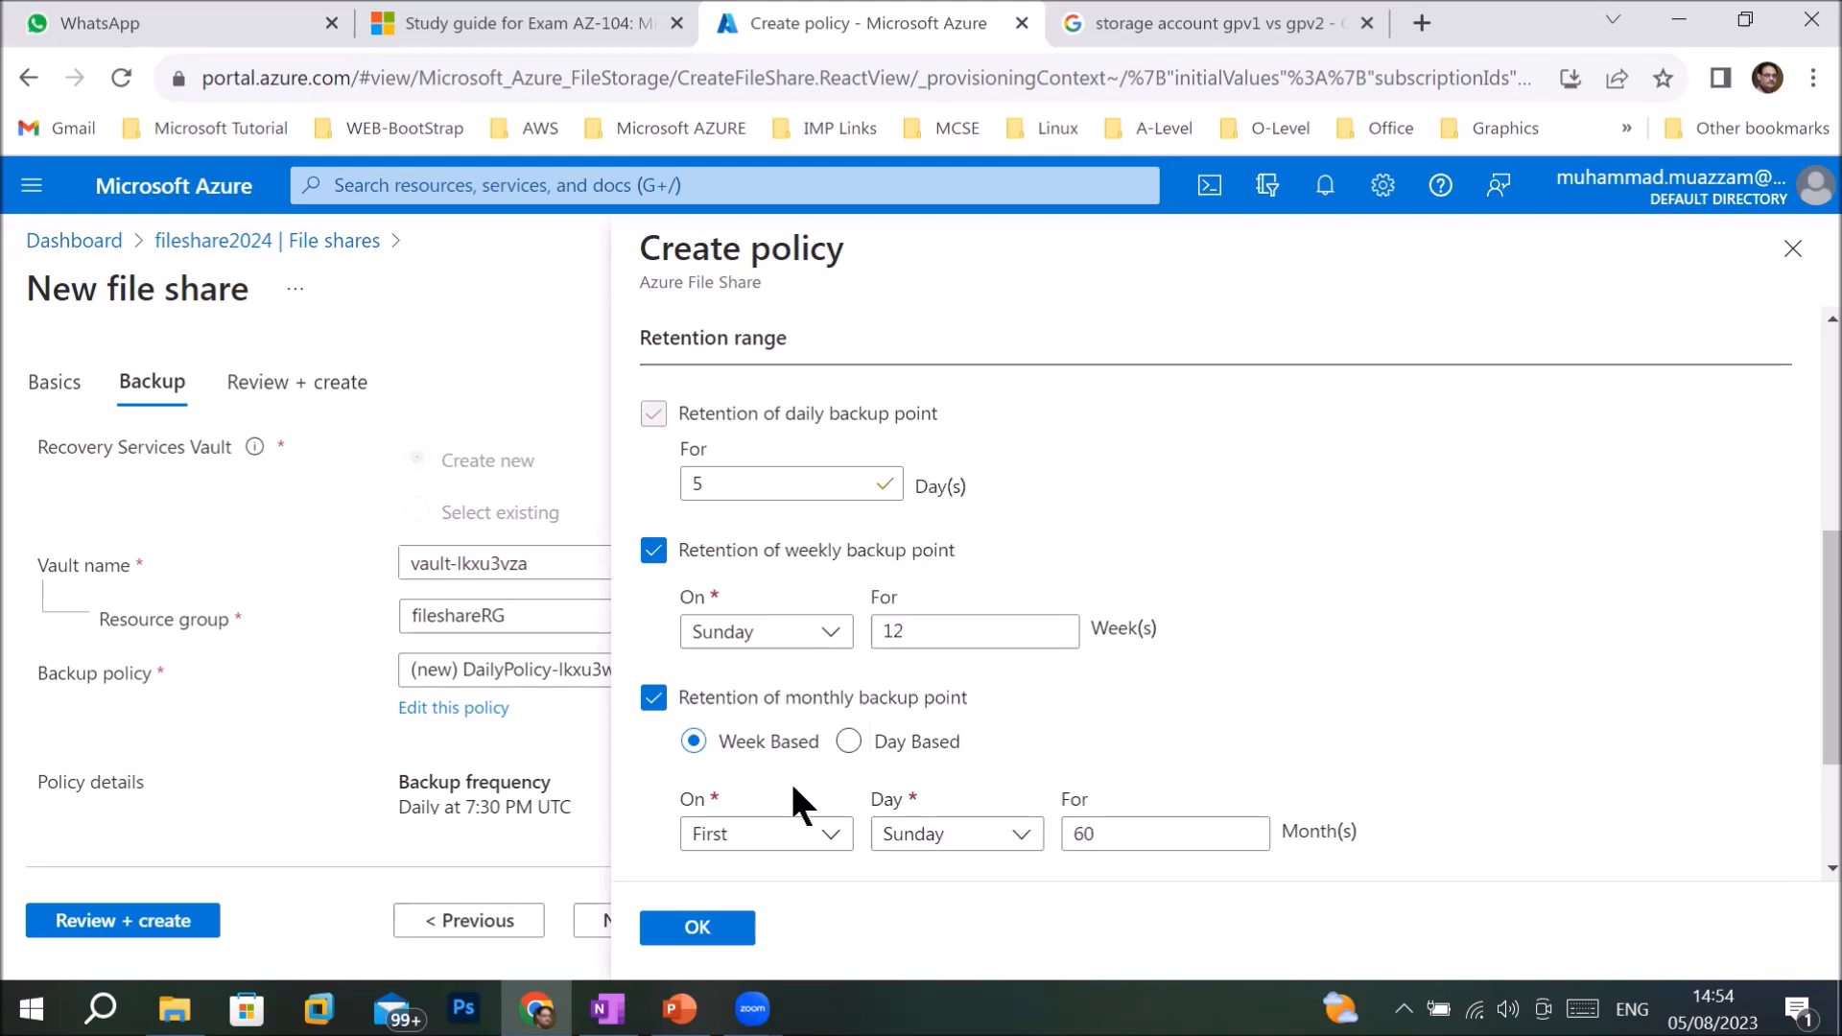
# - Add yearly retention for January, 10 years, review the trigger times, and close the editor unsaved
pyautogui.scroll(-3, 705, 685)
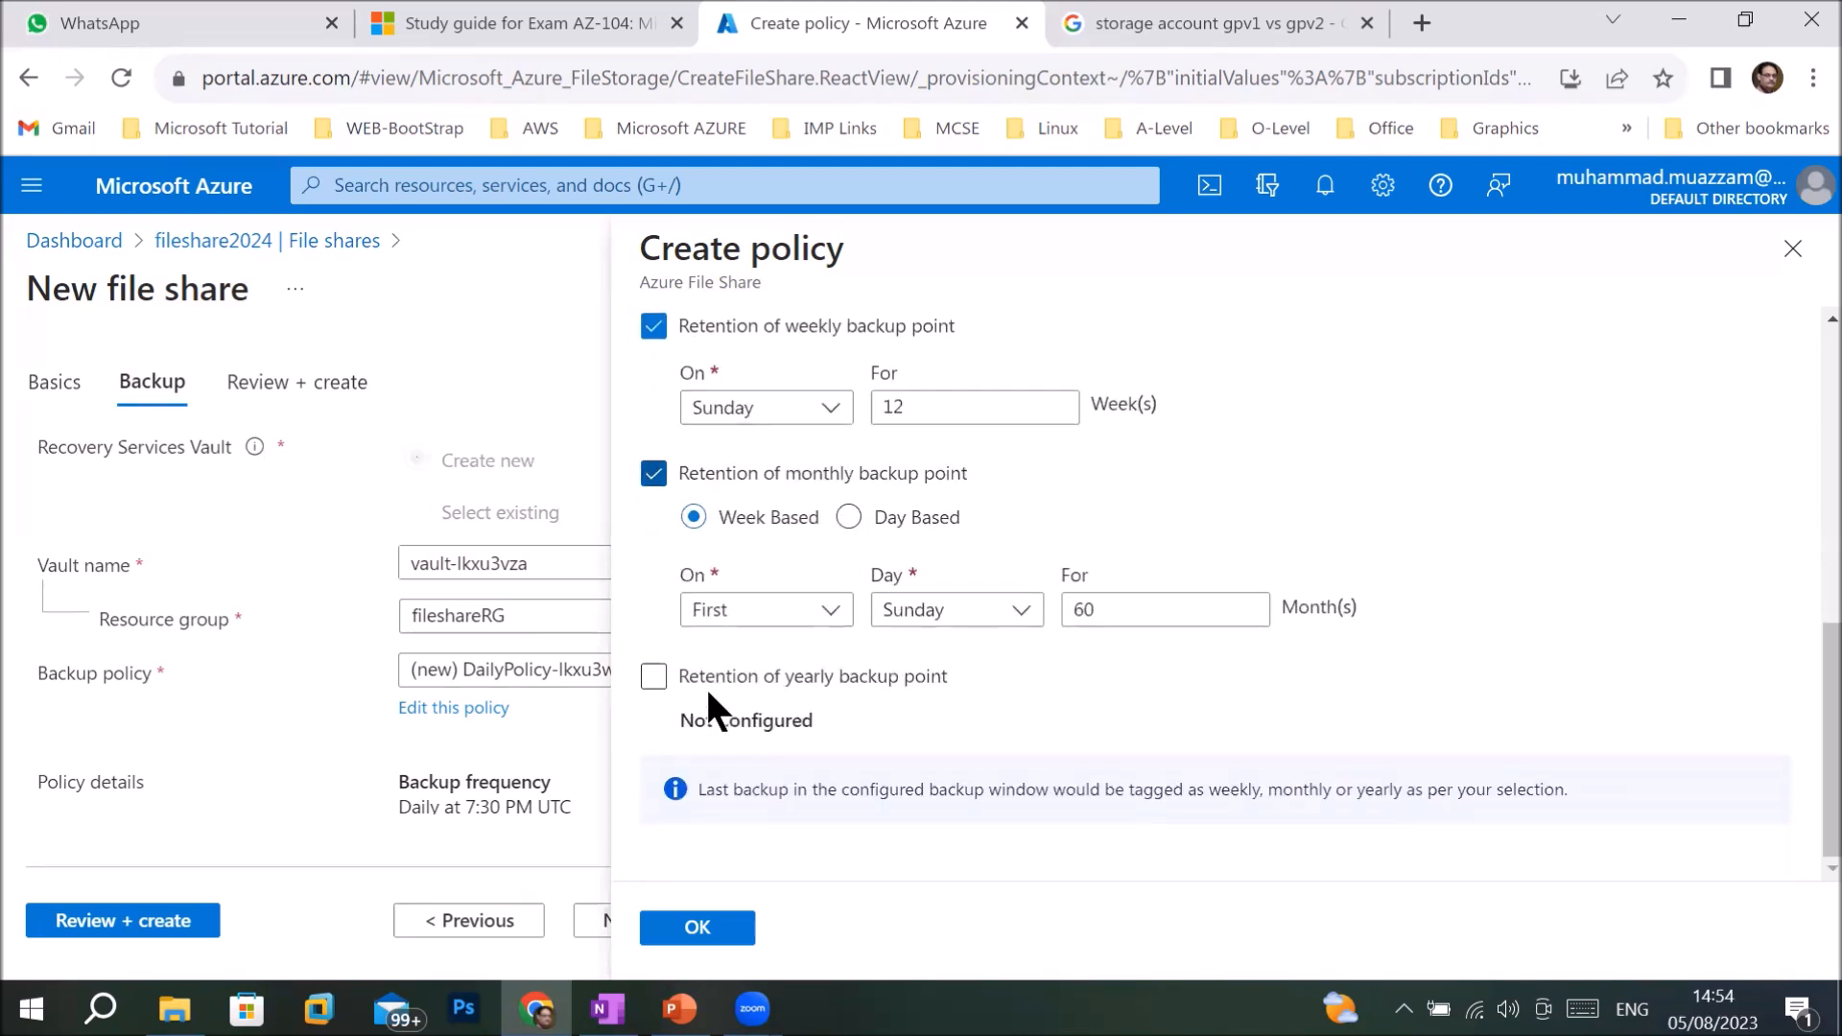
pyautogui.click(654, 678)
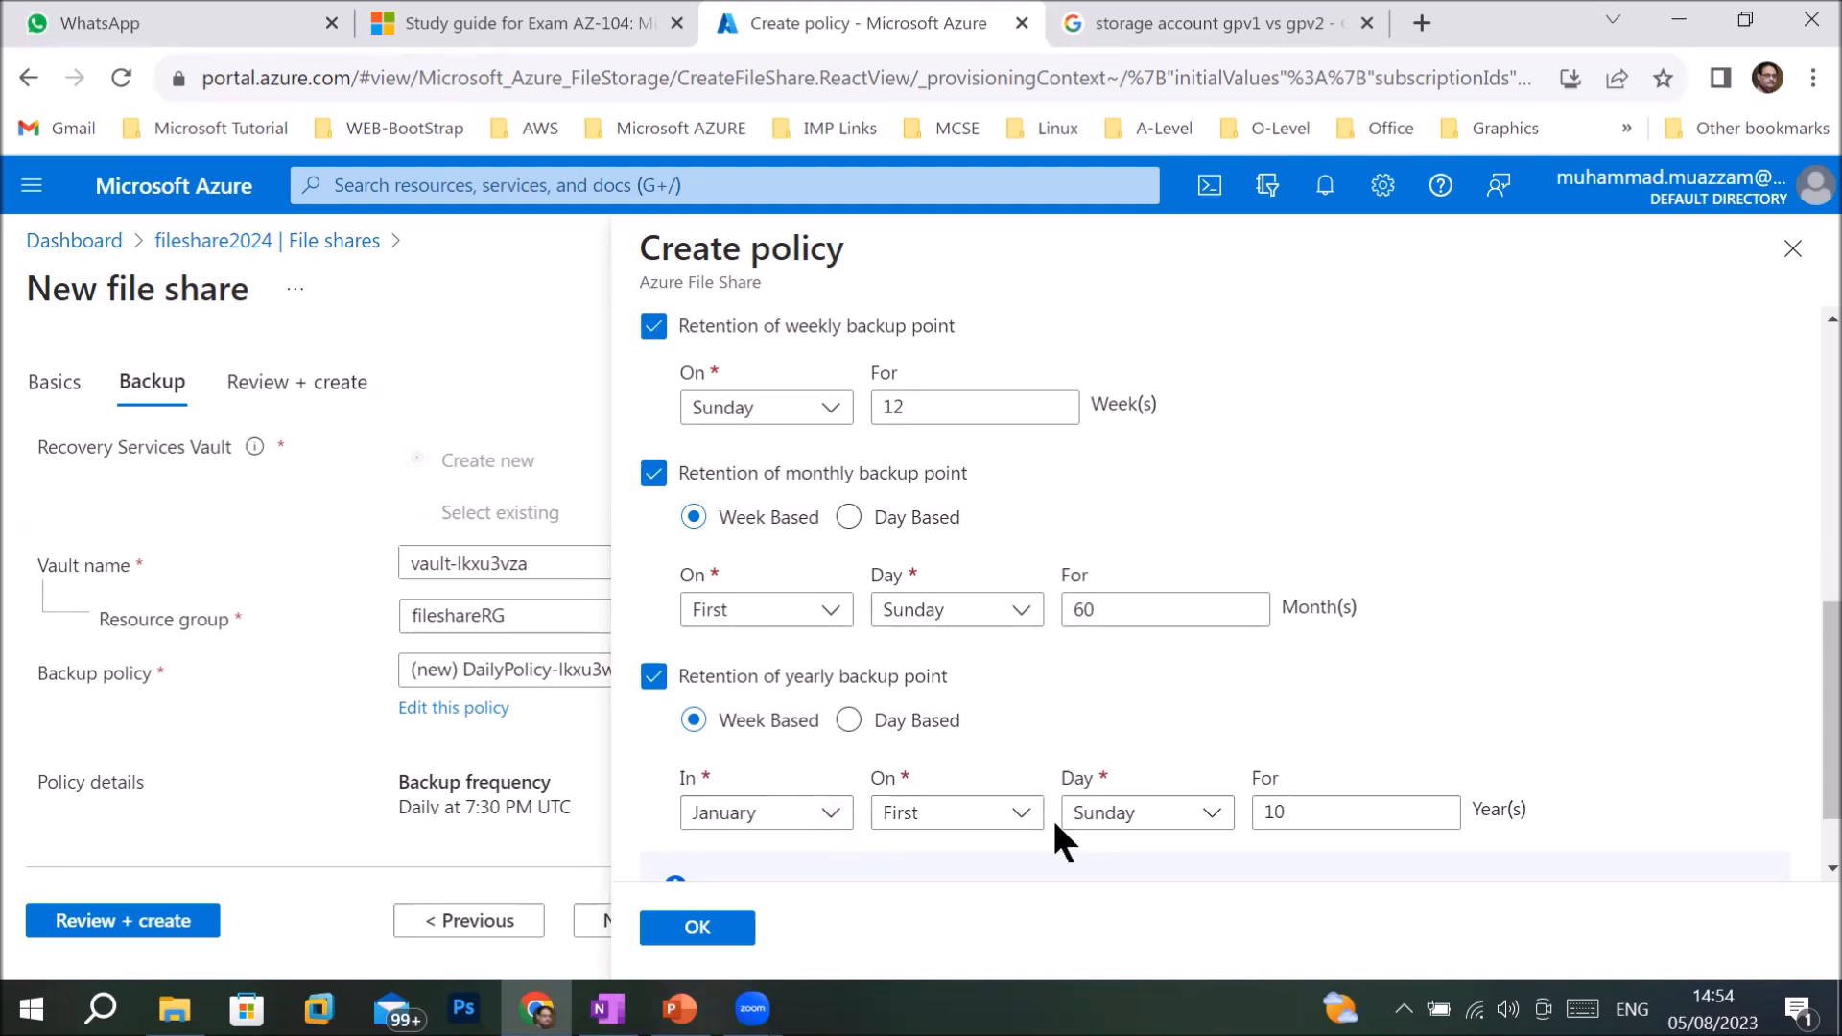
pyautogui.moveTo(1356, 812); pyautogui.dragTo(1140, 792)
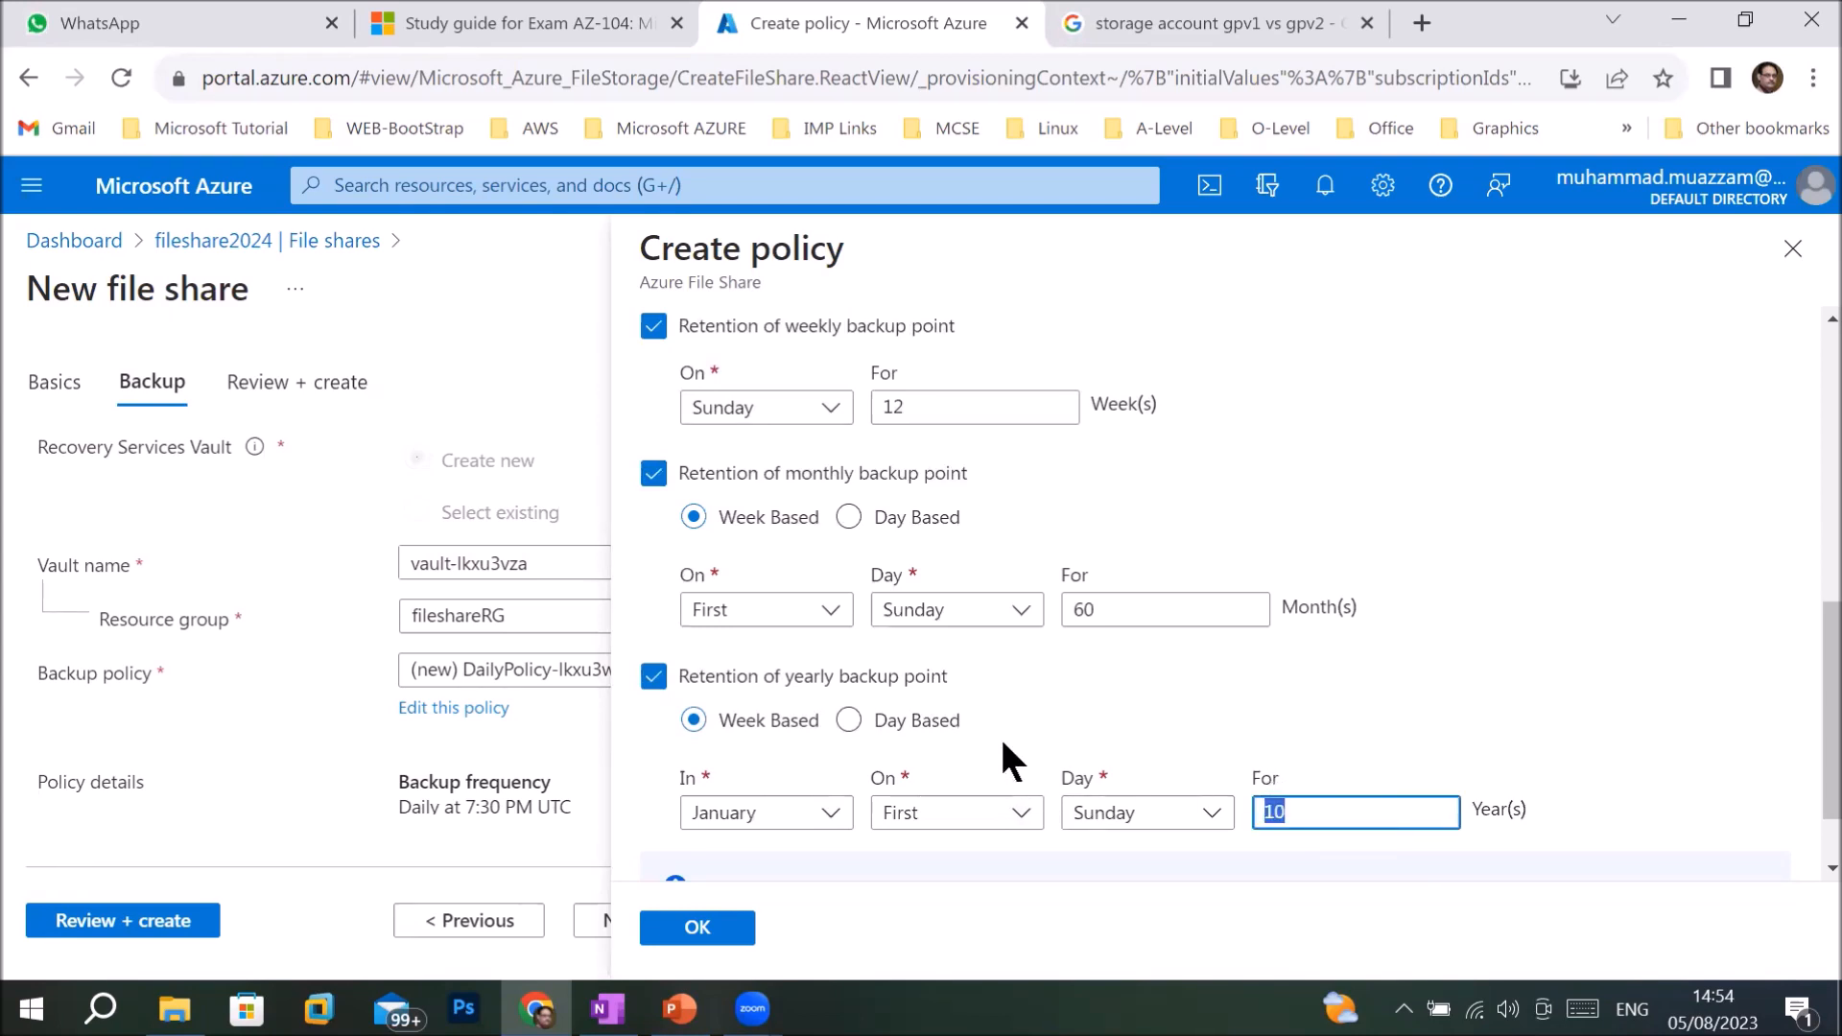
pyautogui.scroll(-1, 1000, 734)
pyautogui.scroll(8, 1171, 670)
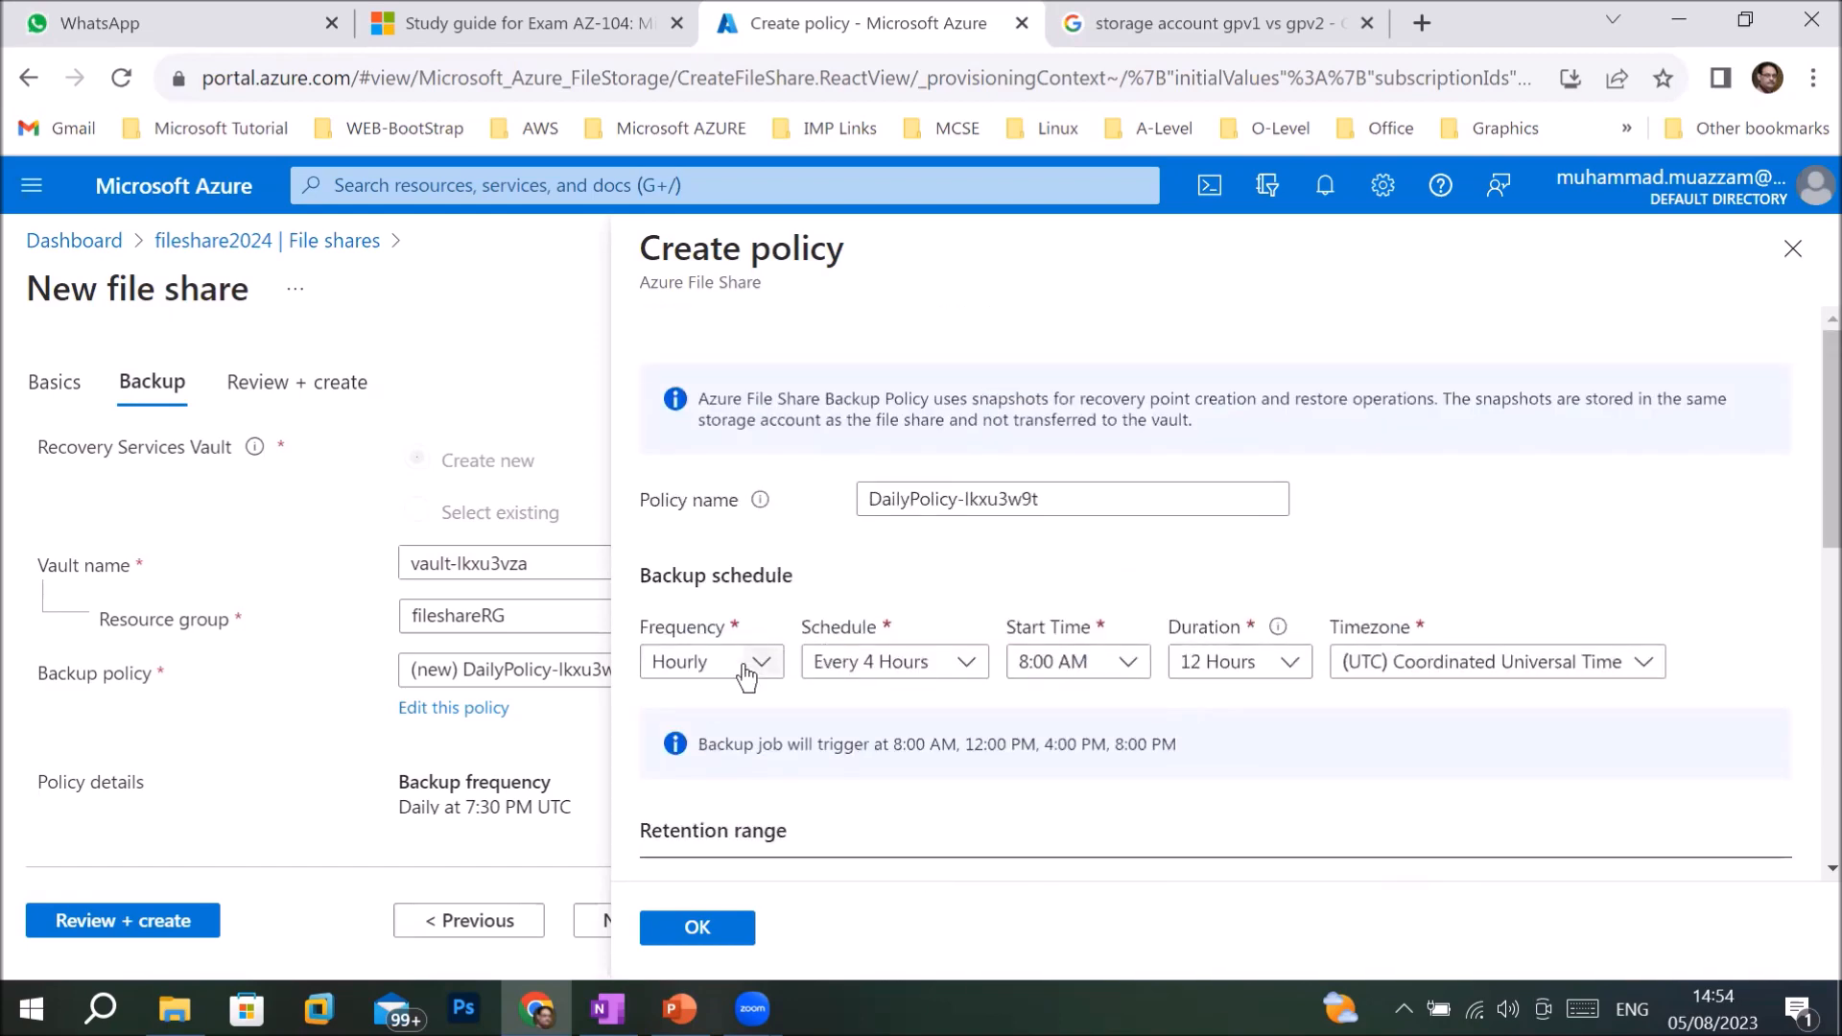
pyautogui.scroll(-3, 747, 677)
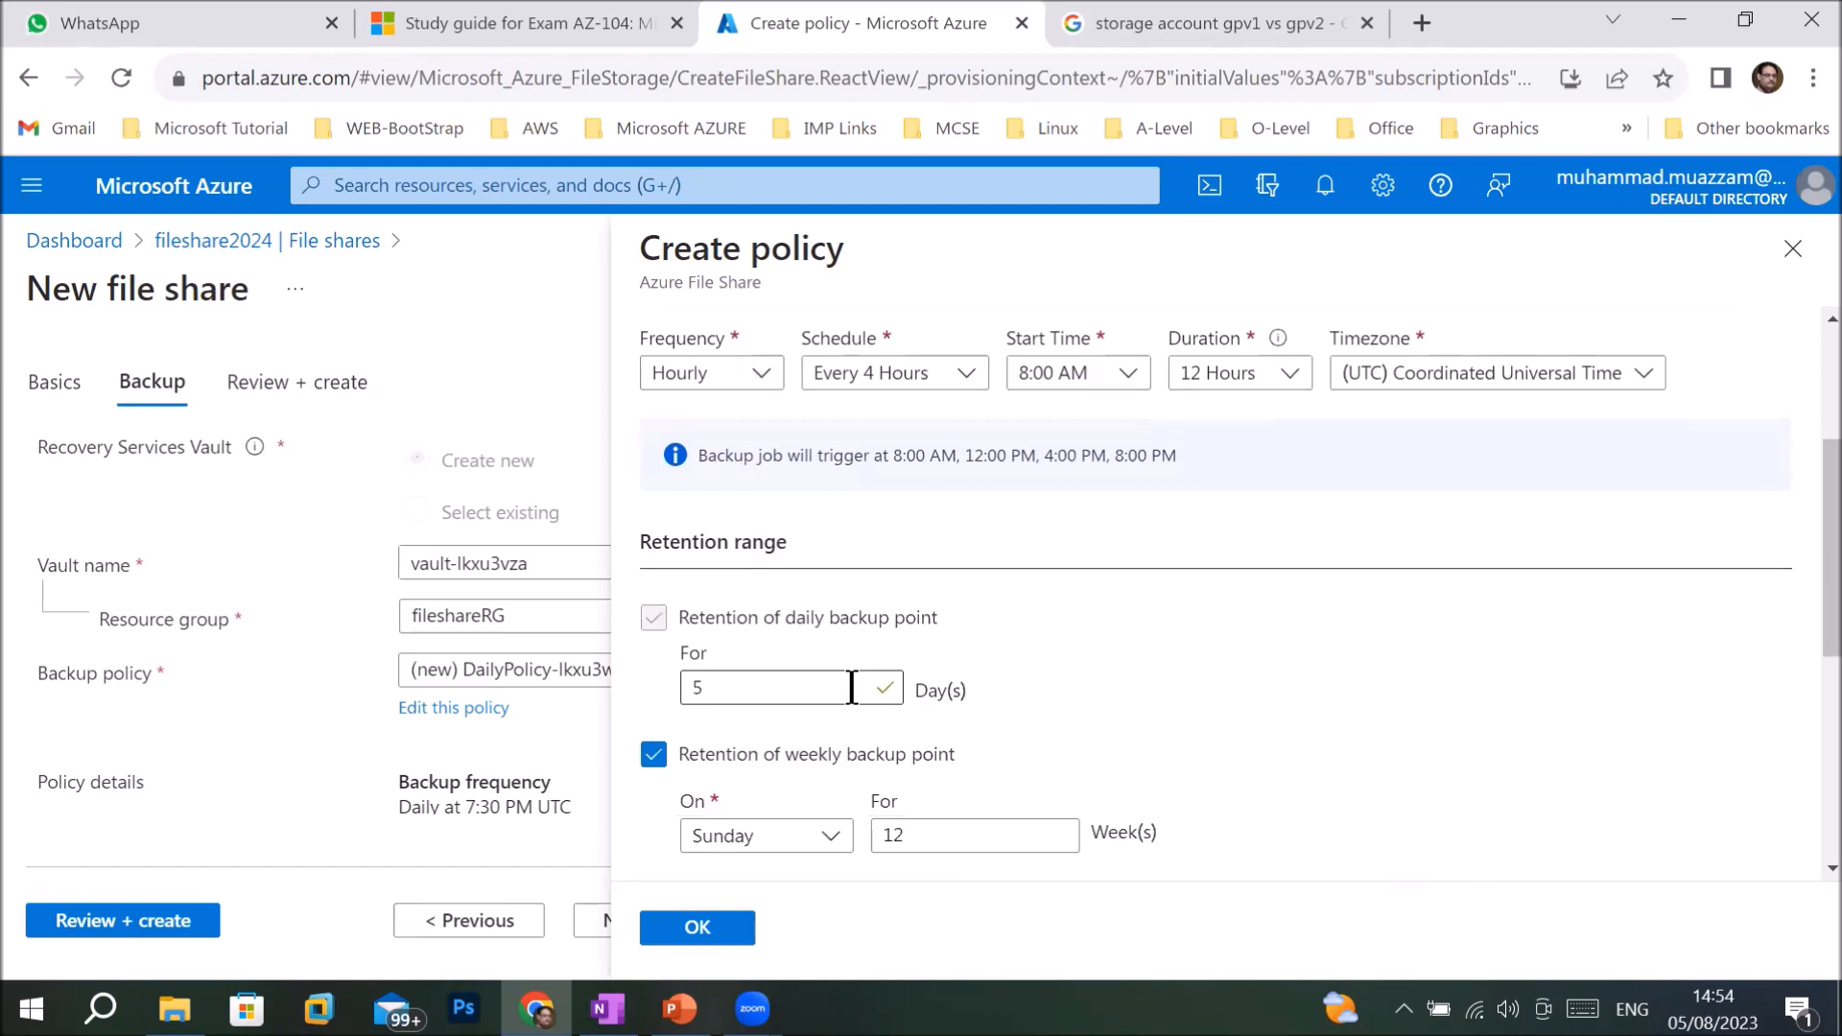
pyautogui.scroll(3, 852, 482)
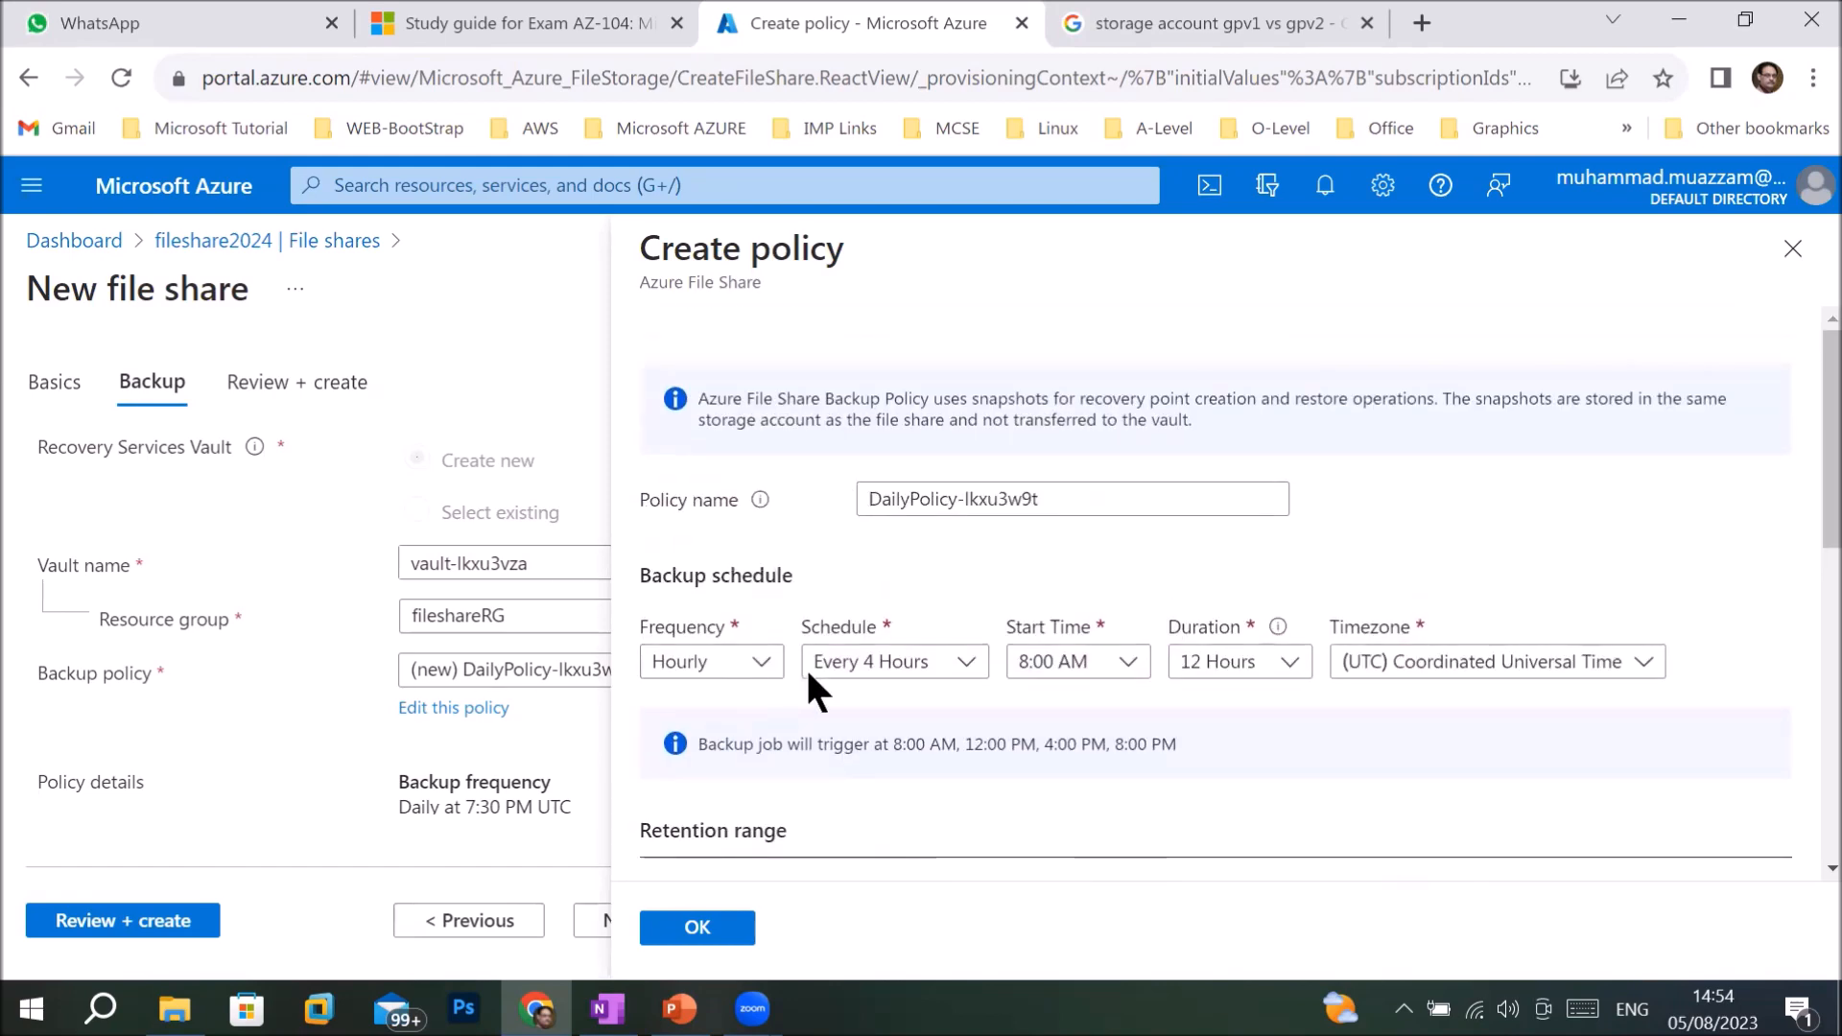
pyautogui.scroll(-3, 806, 668)
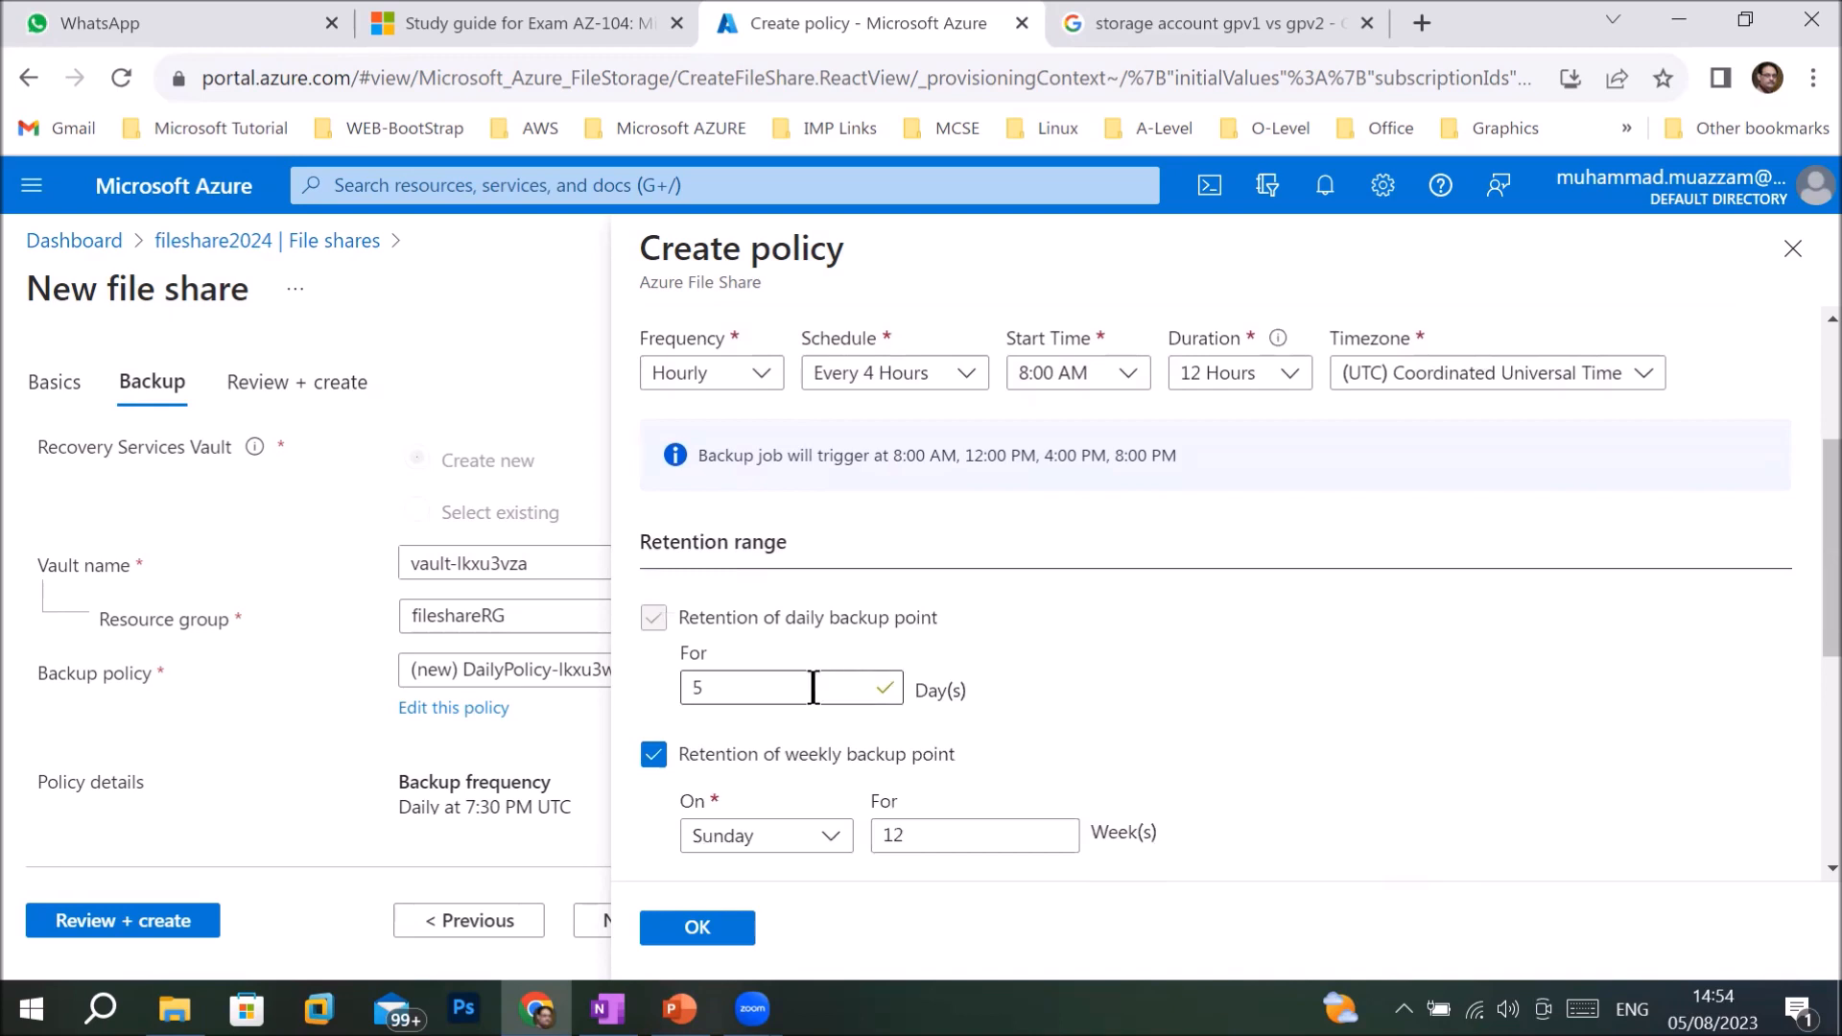
pyautogui.scroll(-3, 813, 688)
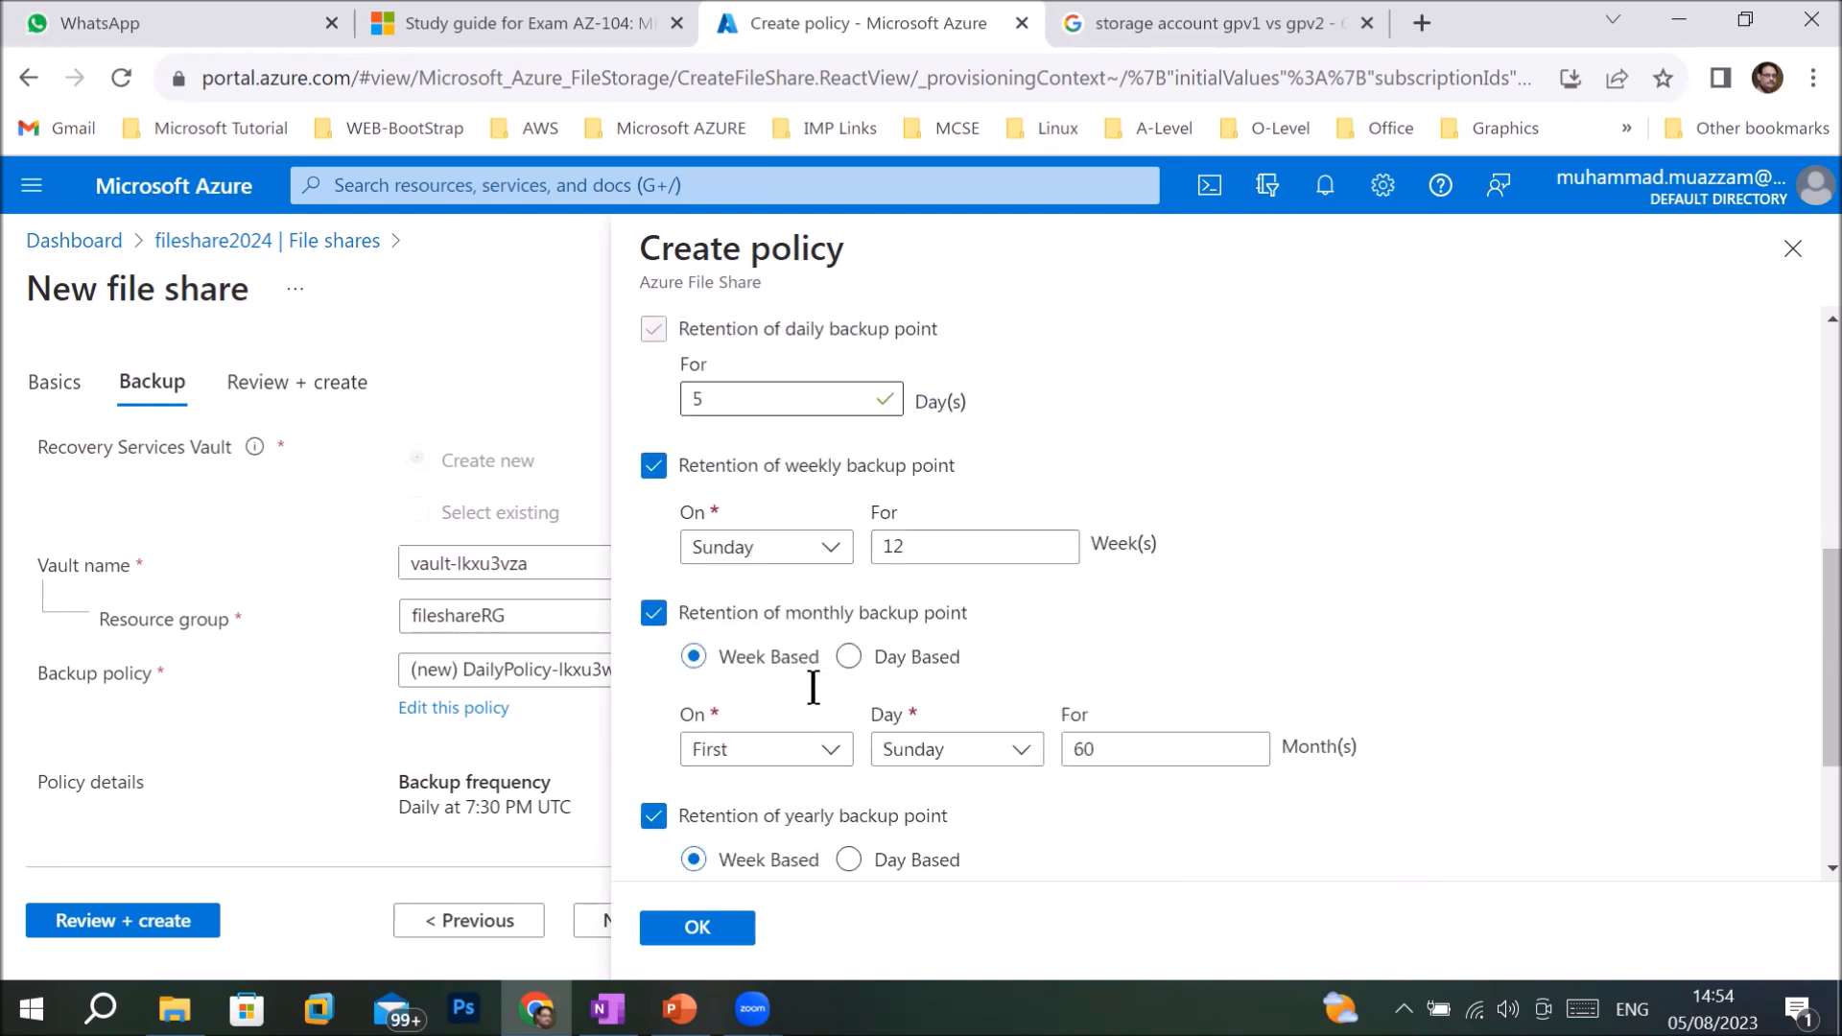
pyautogui.scroll(-1, 812, 689)
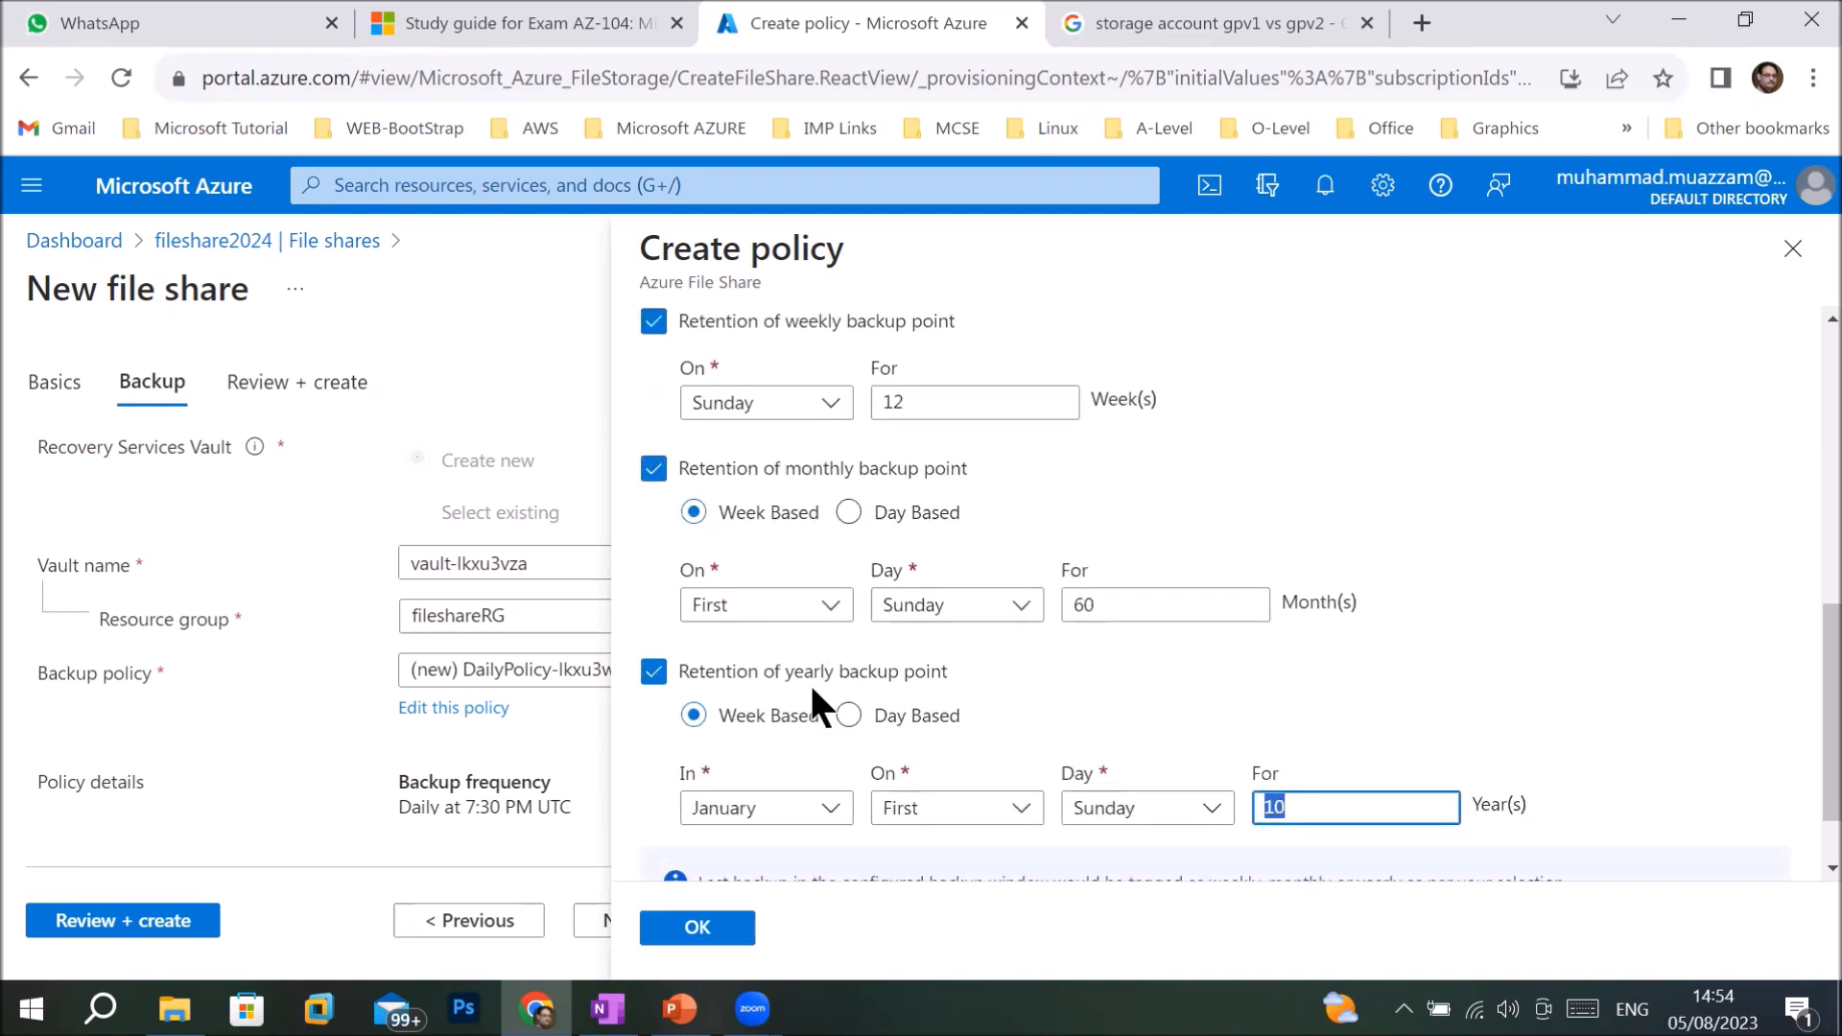
pyautogui.scroll(-1, 812, 689)
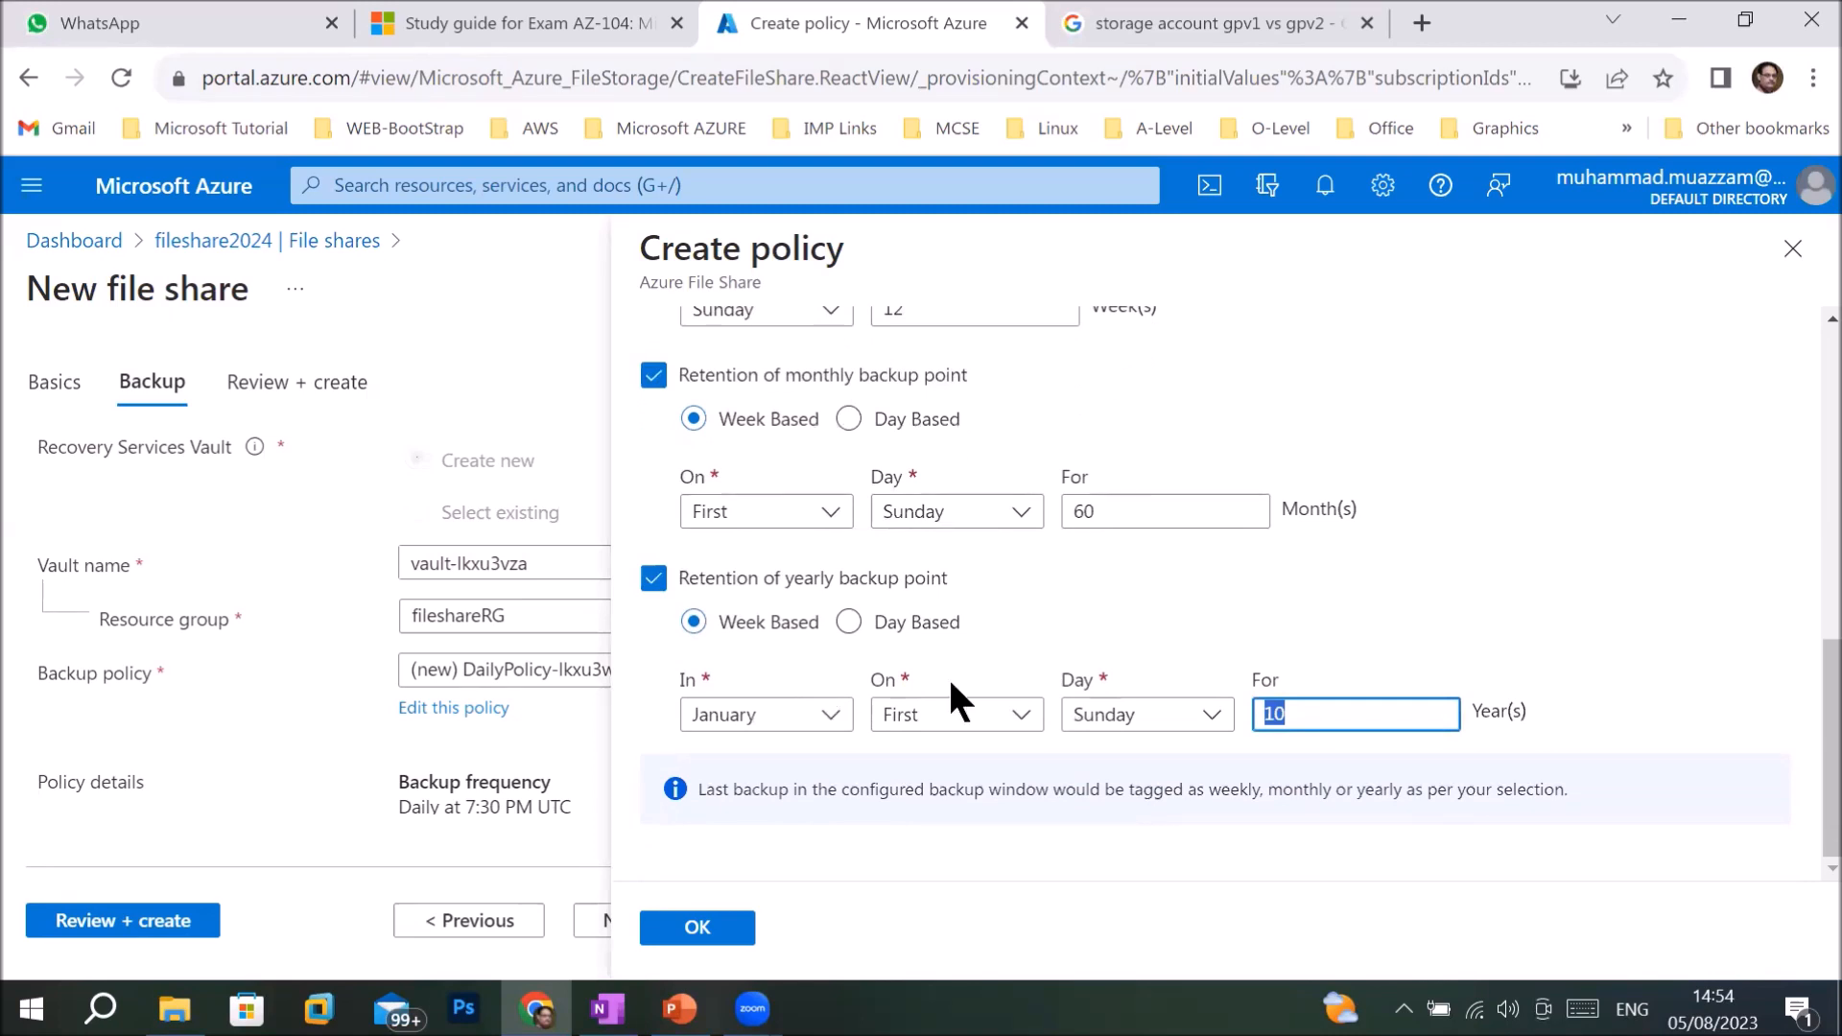
pyautogui.scroll(8, 980, 665)
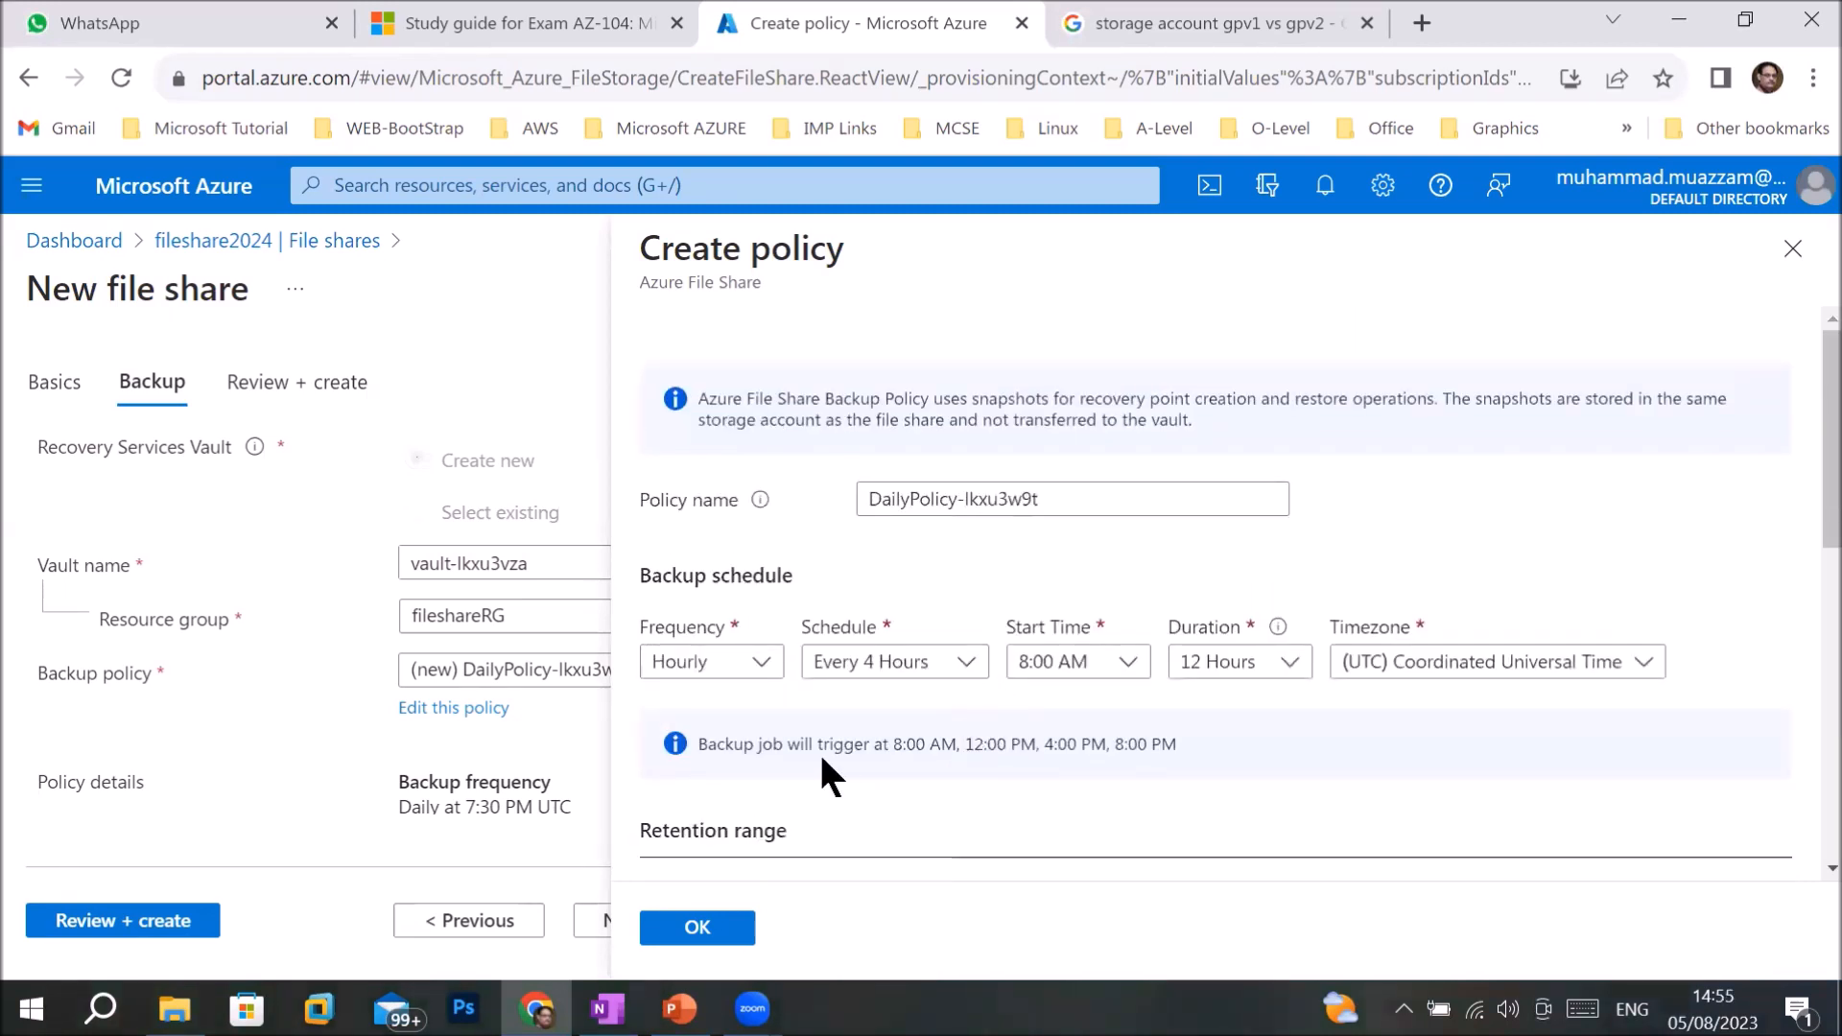
pyautogui.click(700, 746)
pyautogui.moveTo(700, 746); pyautogui.dragTo(1129, 747)
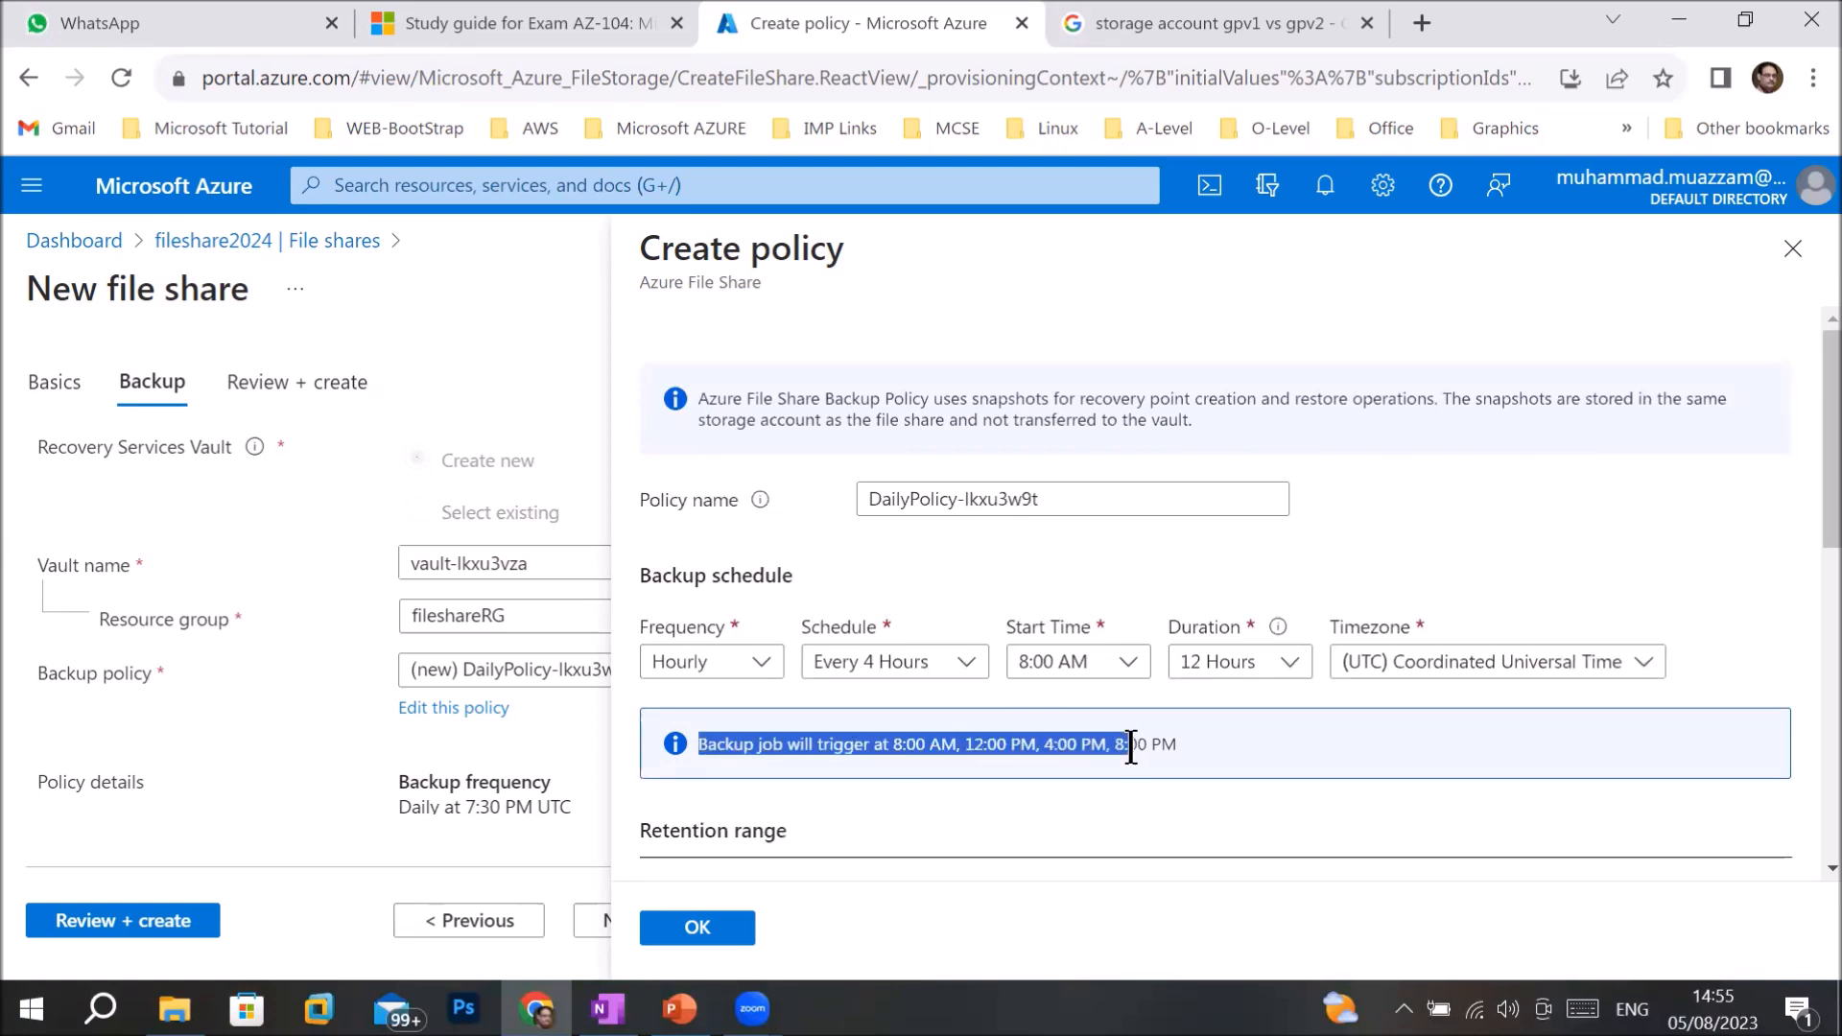
pyautogui.click(1793, 249)
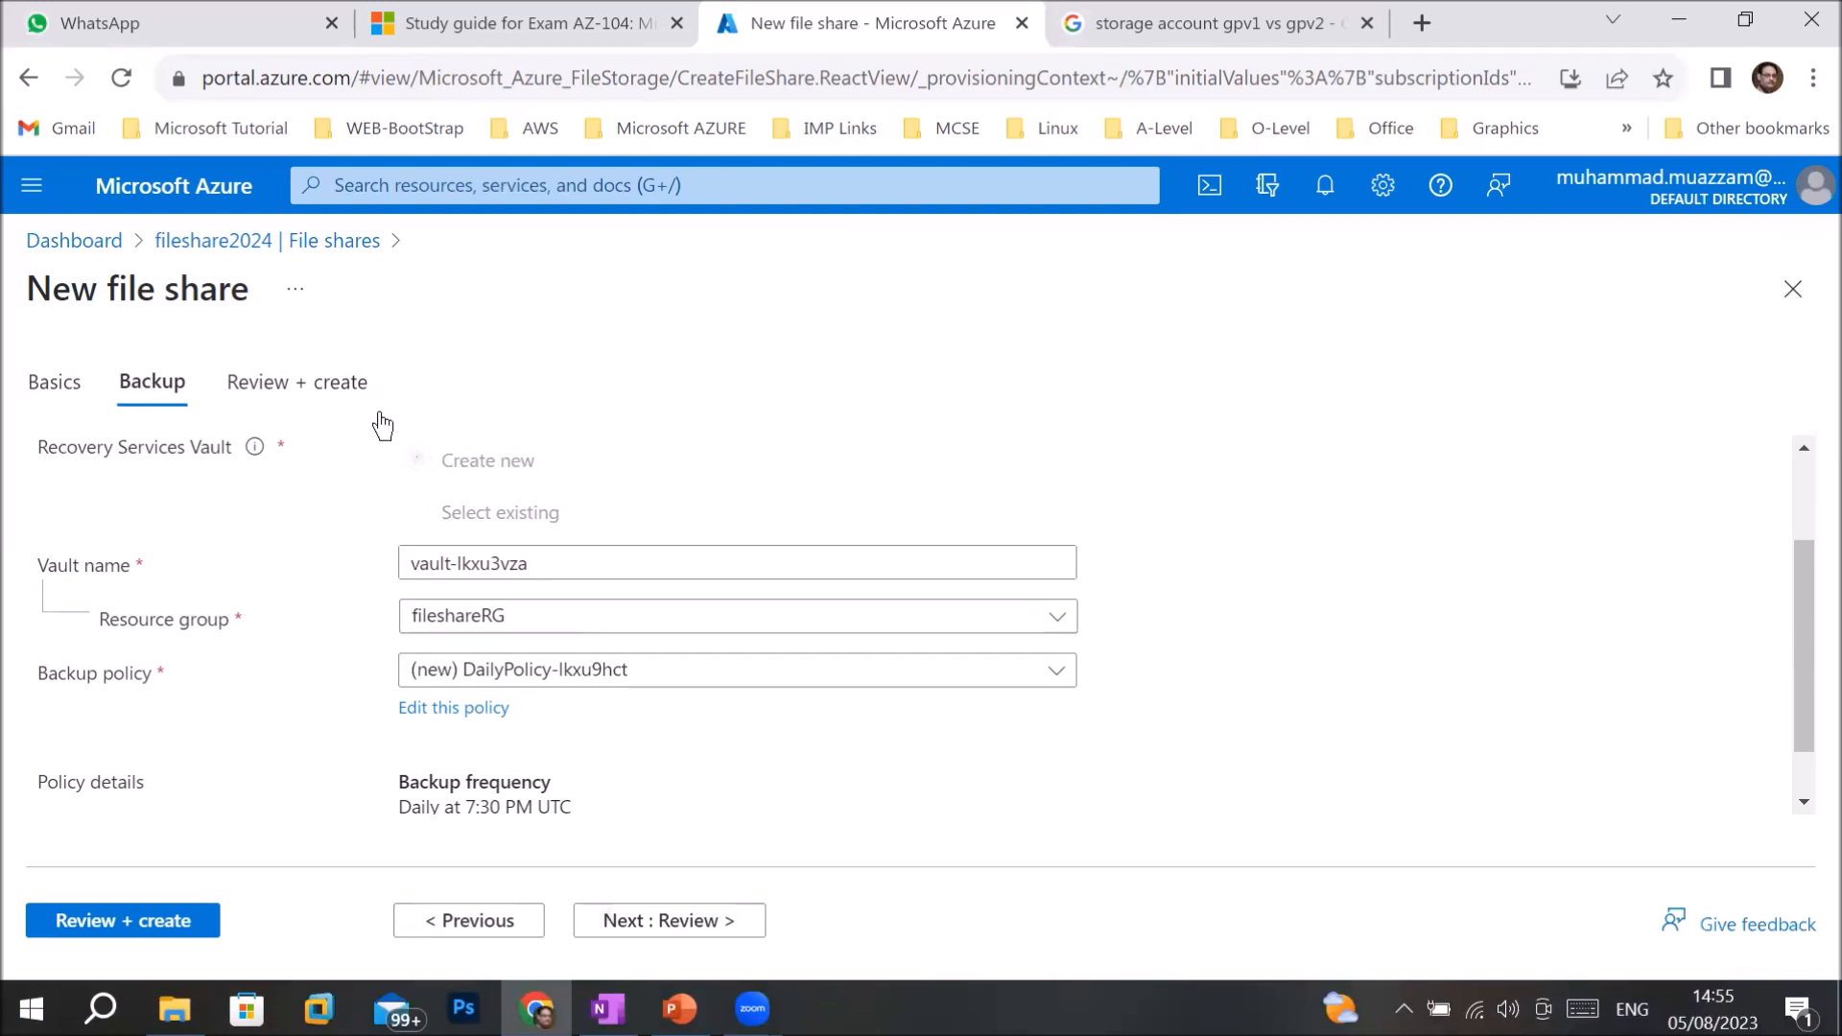
# - Disable backup, review the TransactionOptimized tier and SMB protocol, and create myfileshare2024
pyautogui.scroll(-1, 765, 771)
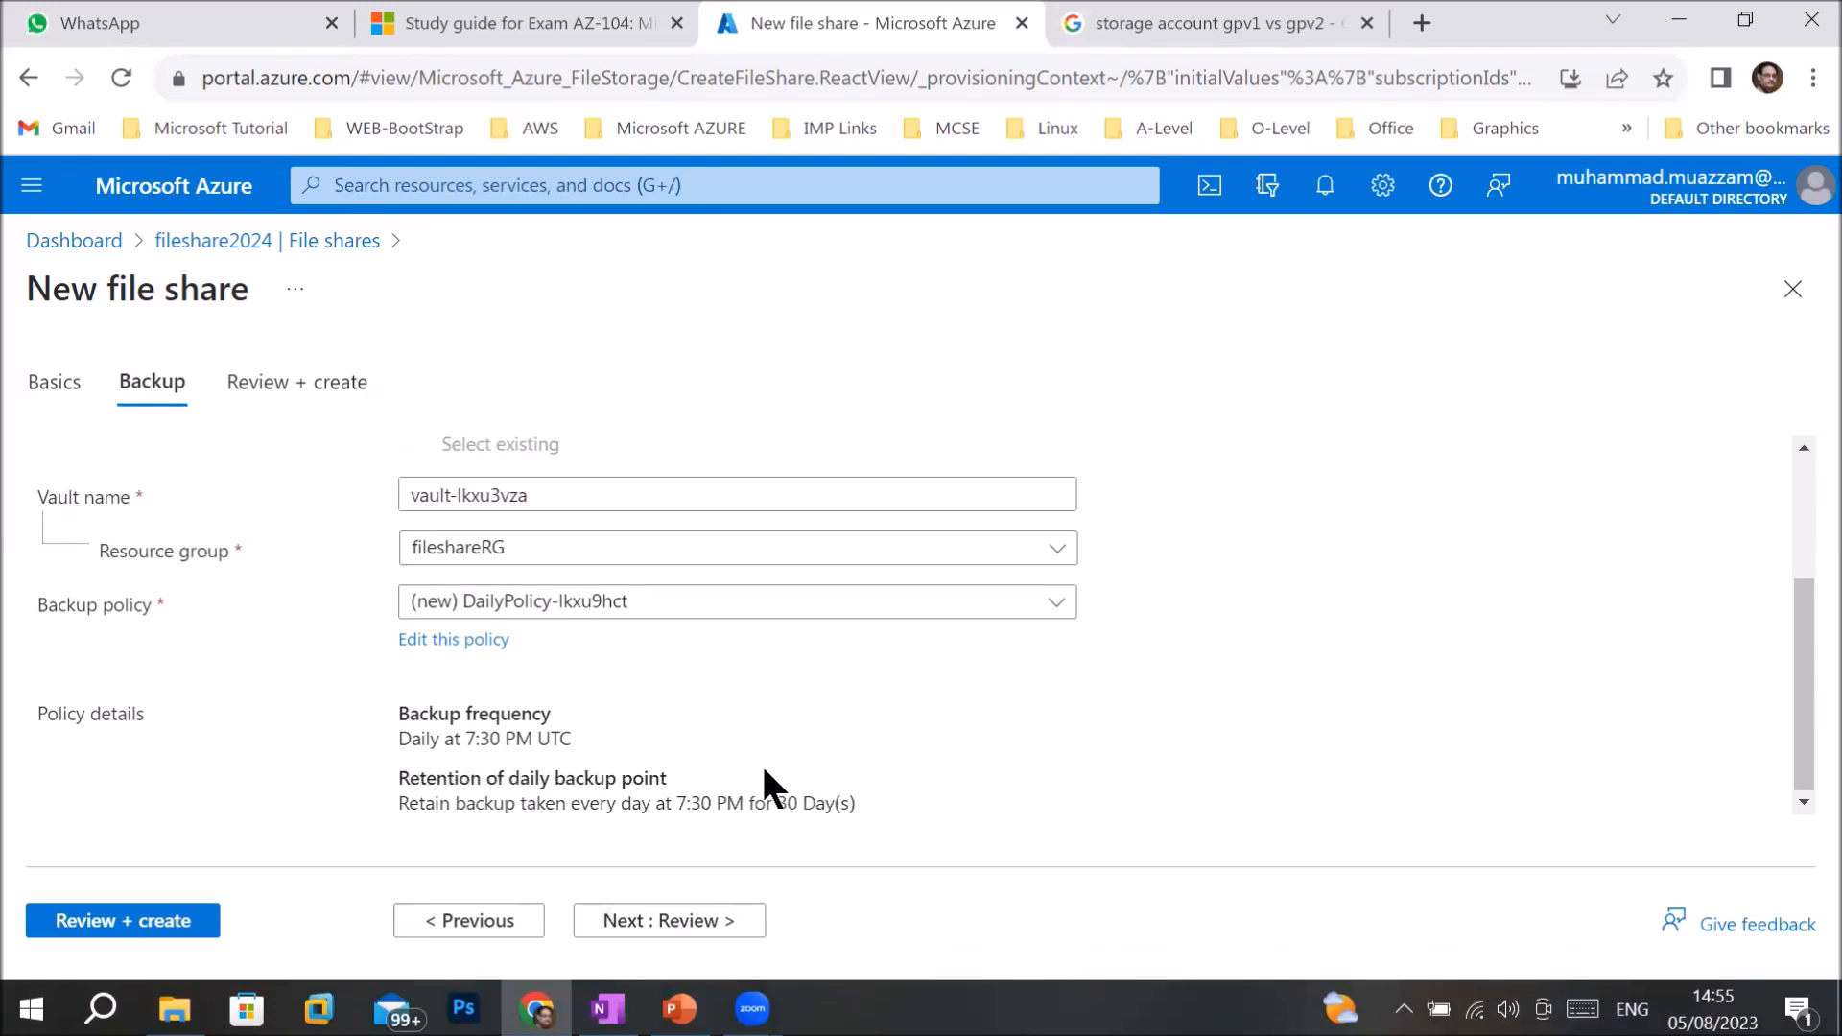
pyautogui.scroll(2, 925, 748)
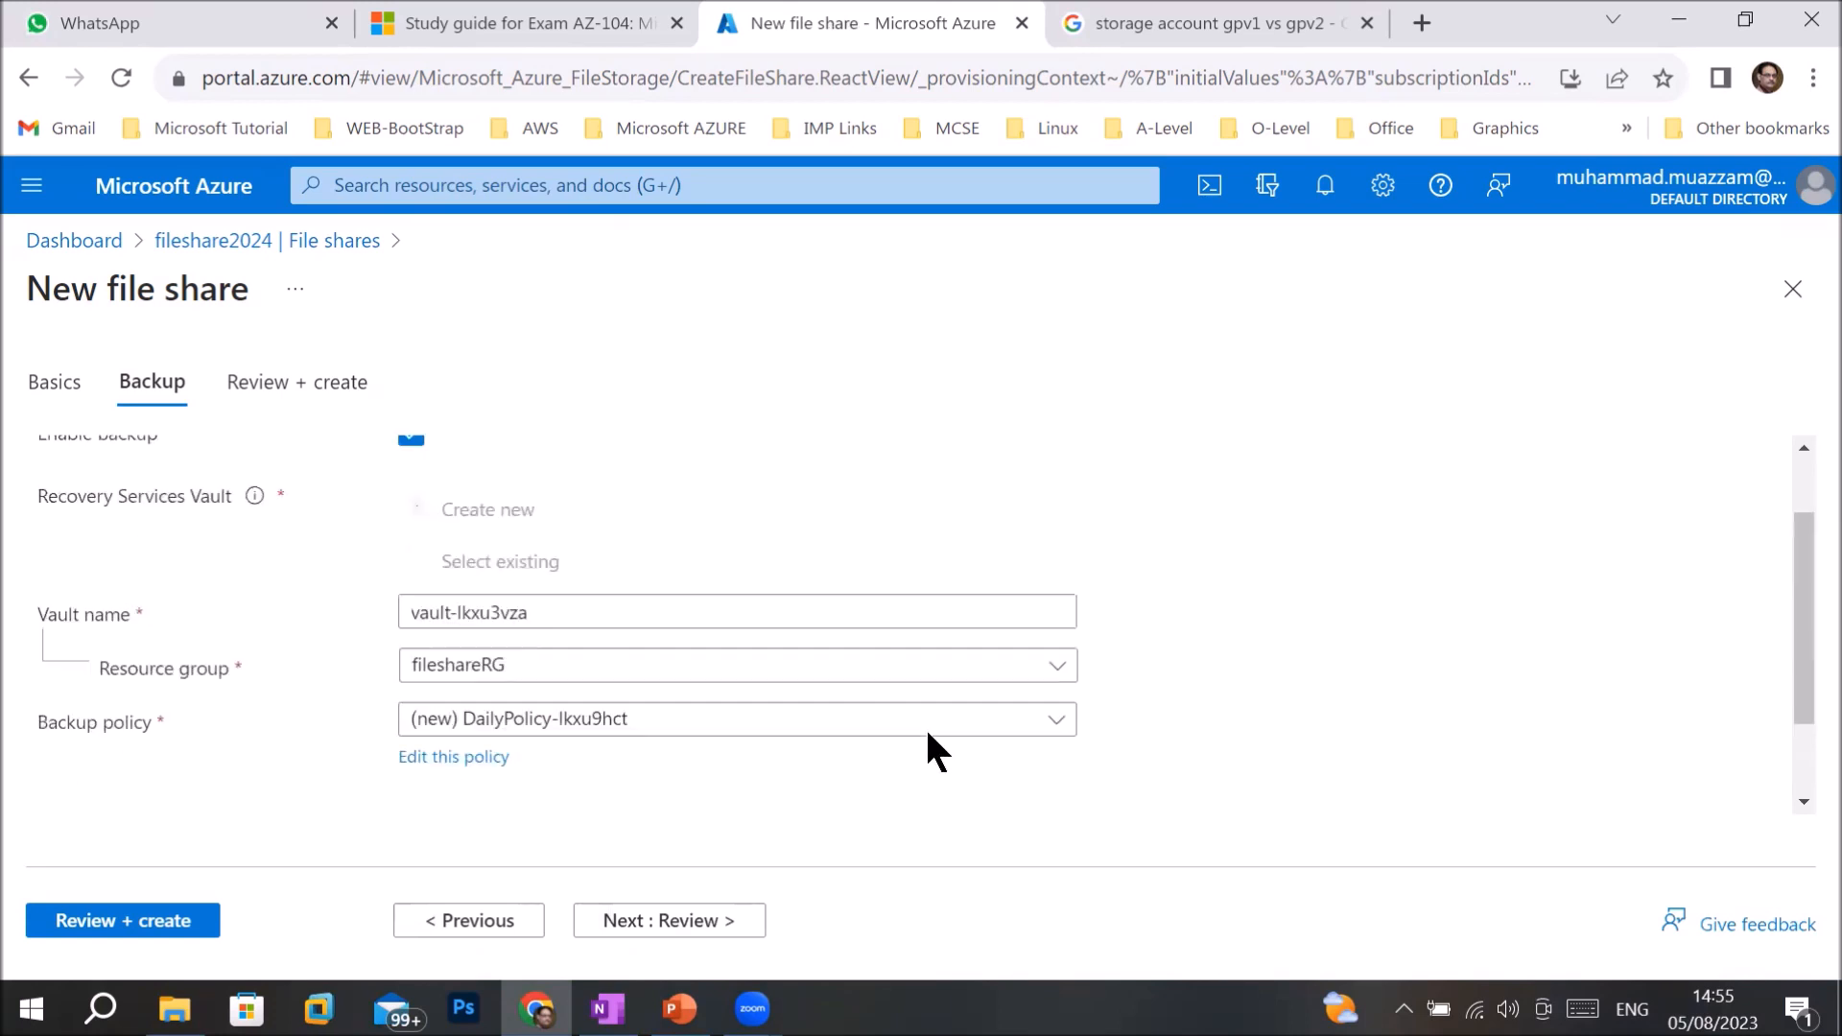
pyautogui.click(411, 462)
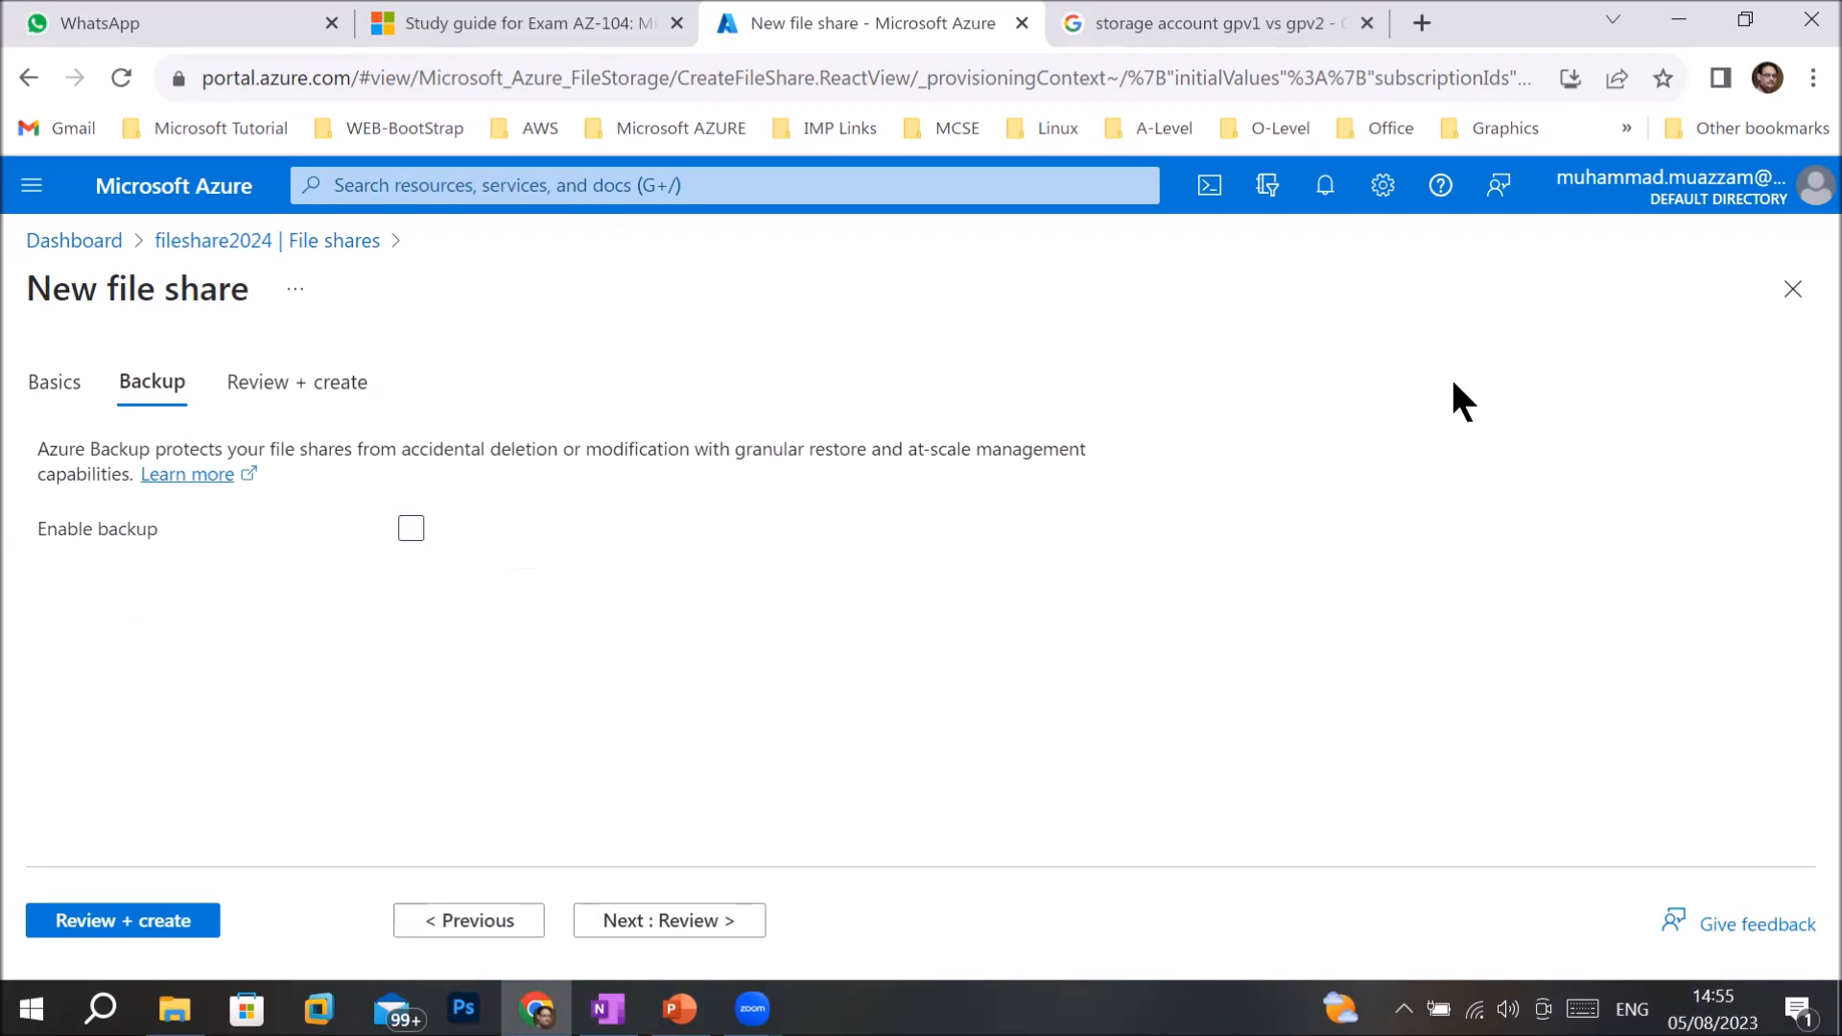
pyautogui.click(670, 923)
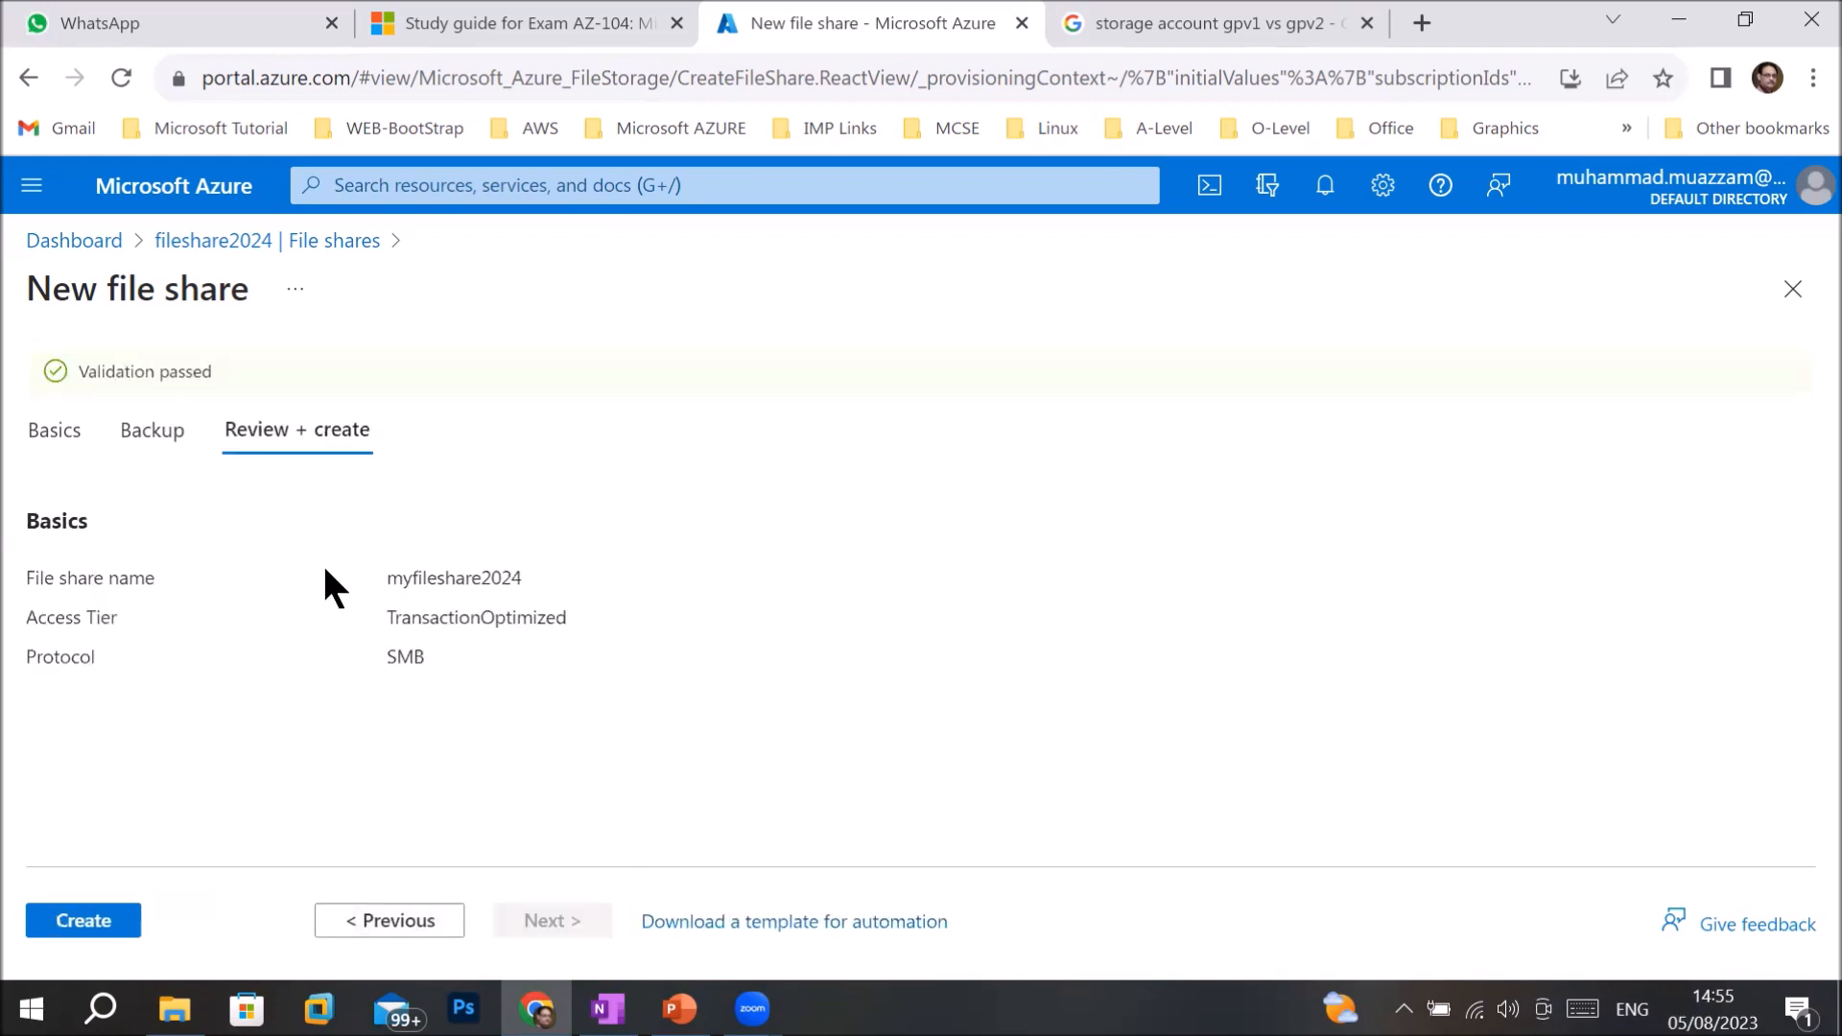
pyautogui.moveTo(388, 615); pyautogui.dragTo(554, 618)
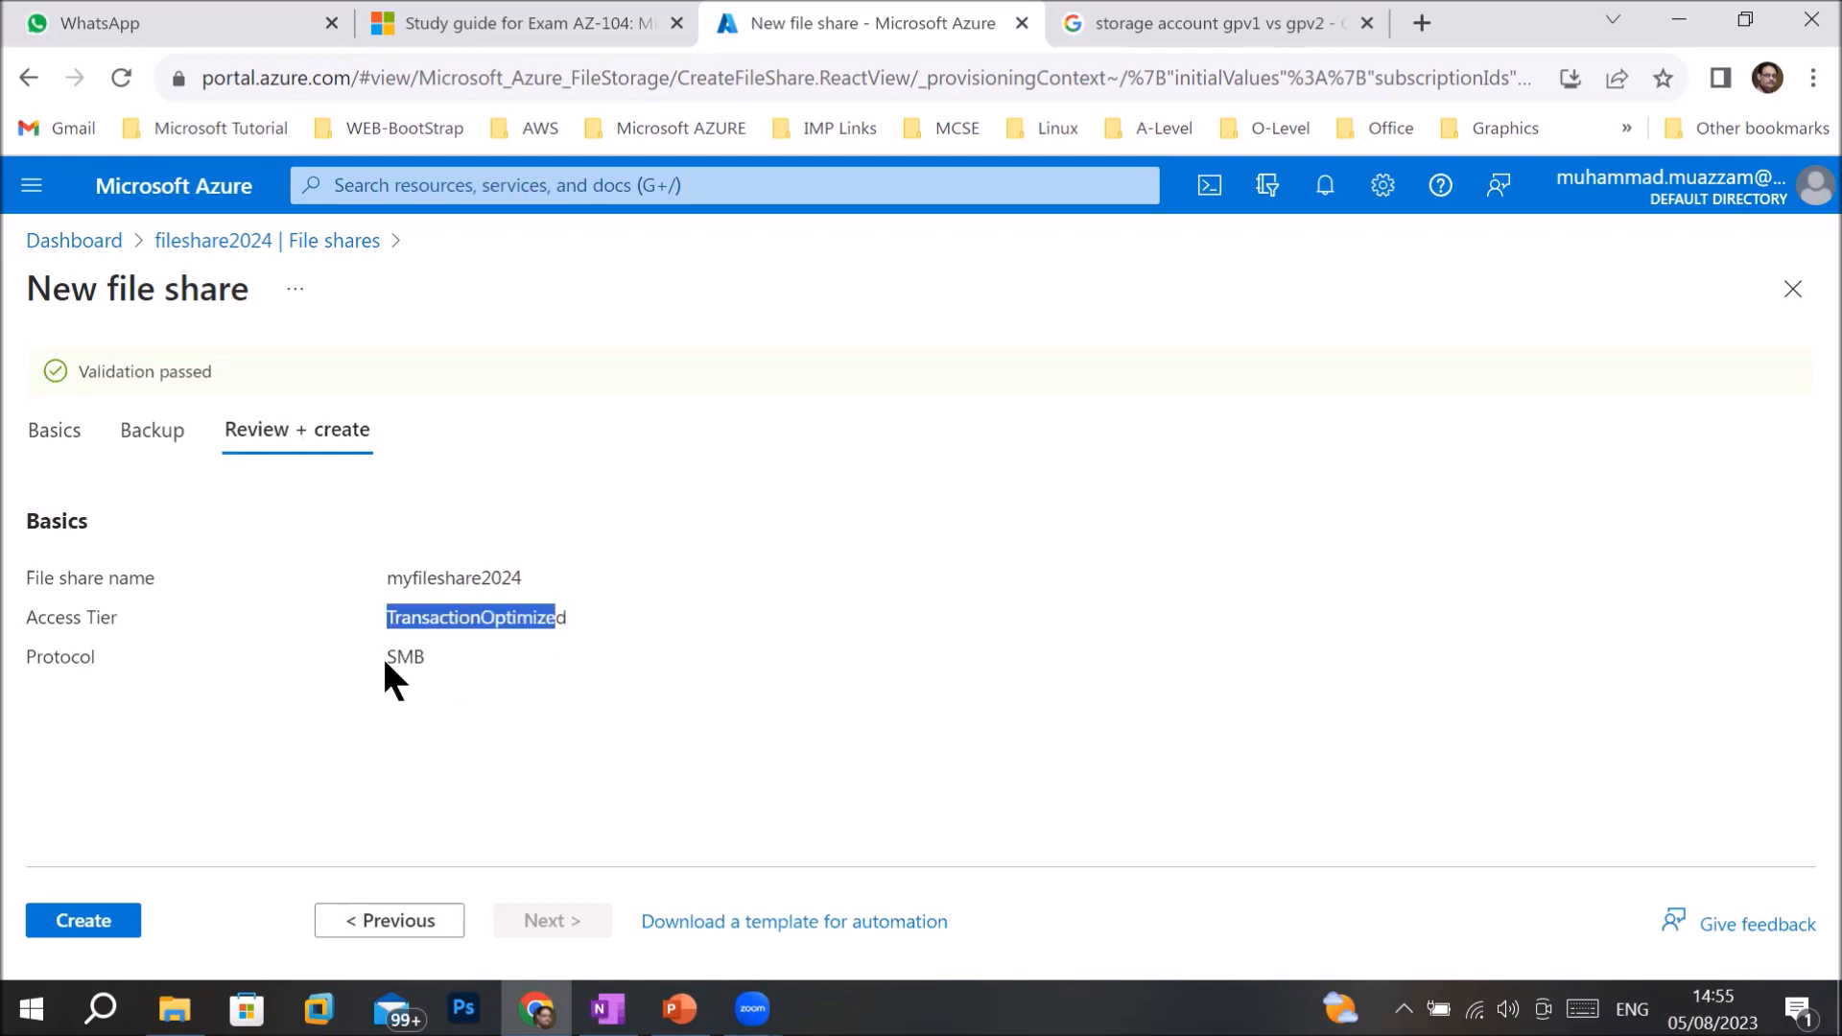
pyautogui.moveTo(384, 660); pyautogui.dragTo(454, 666)
pyautogui.click(83, 921)
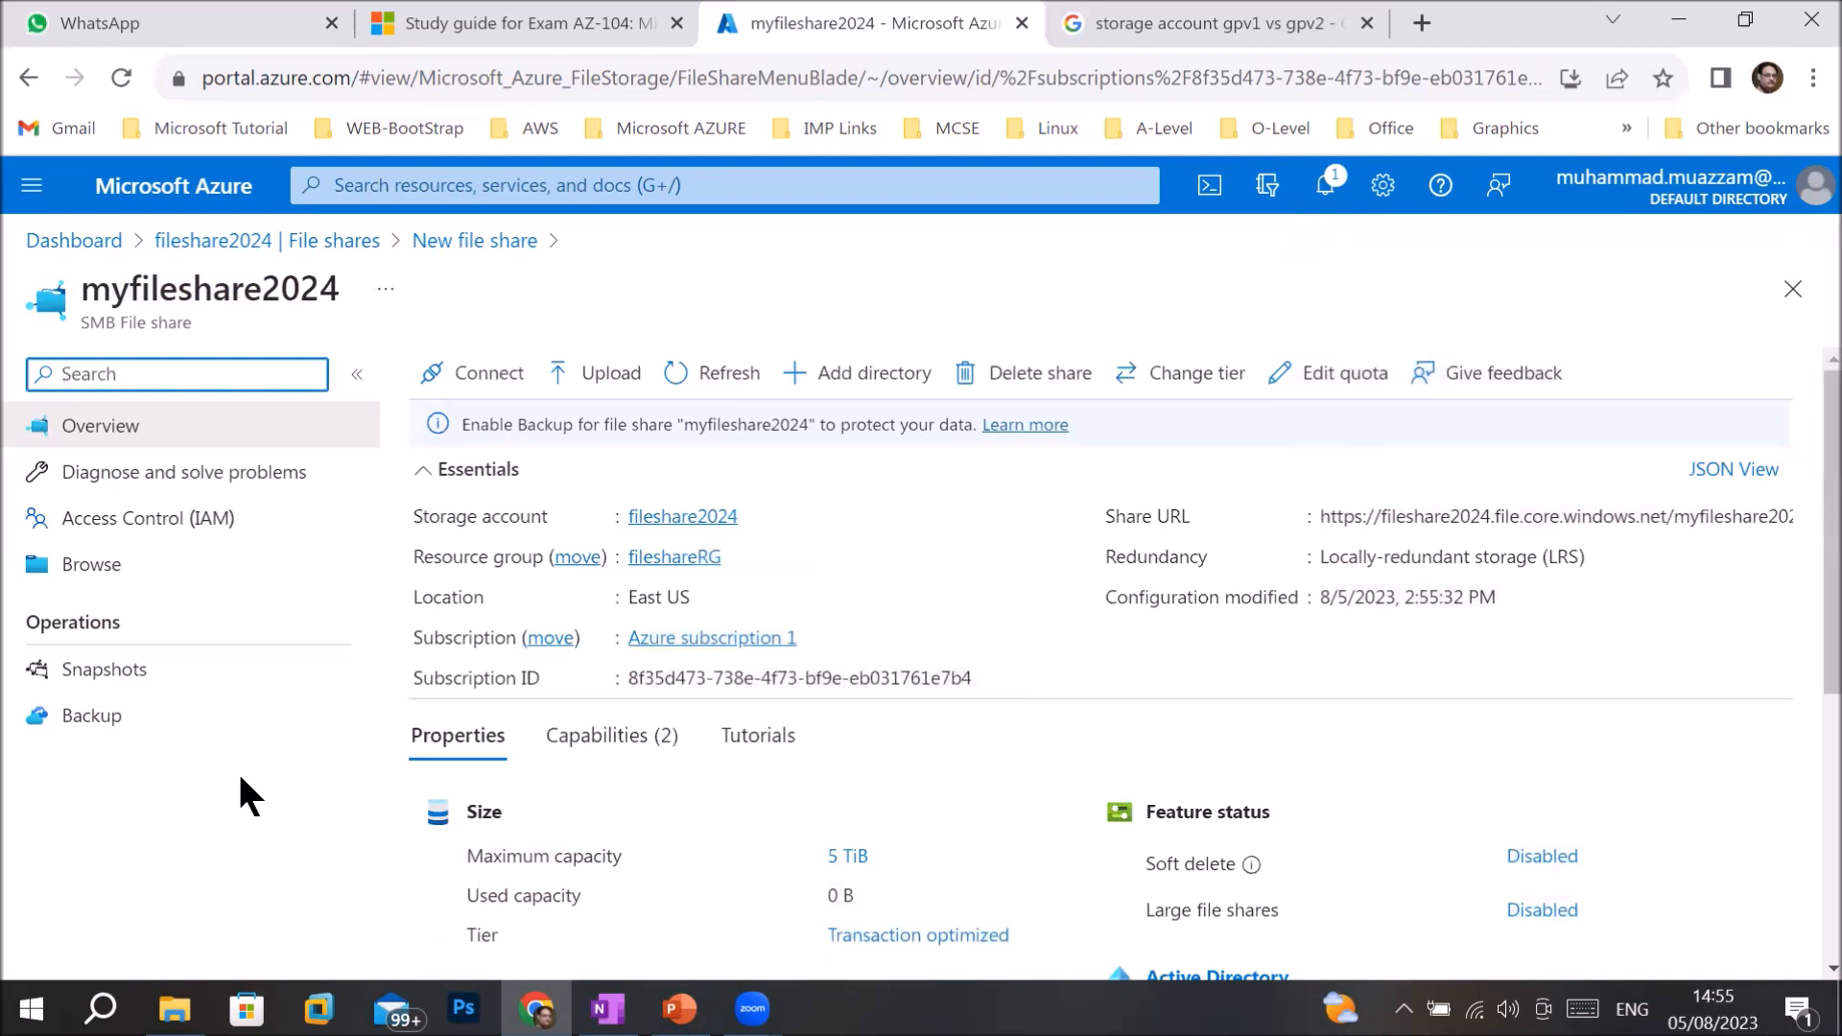
# - Highlight the myfileshare2024 name and SMB File share label, then switch to PowerPoint slide 22
pyautogui.moveTo(79, 289); pyautogui.dragTo(340, 305)
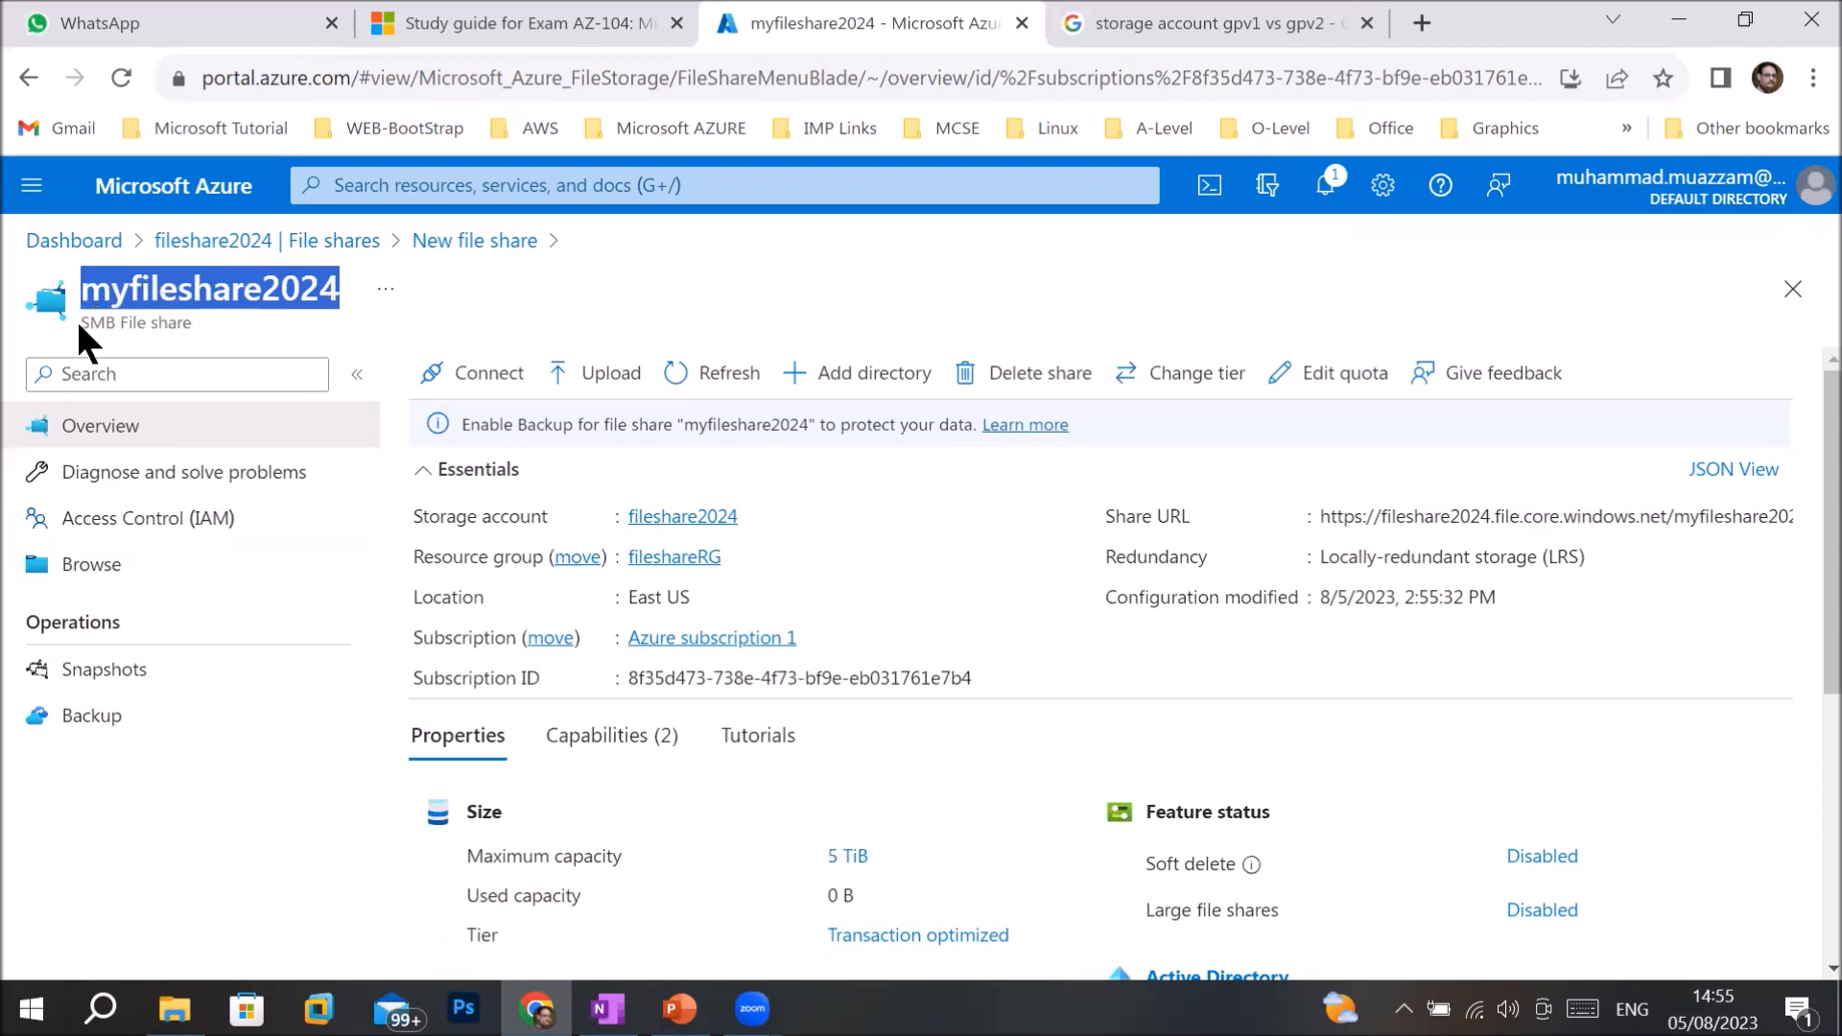
pyautogui.moveTo(80, 324); pyautogui.dragTo(185, 323)
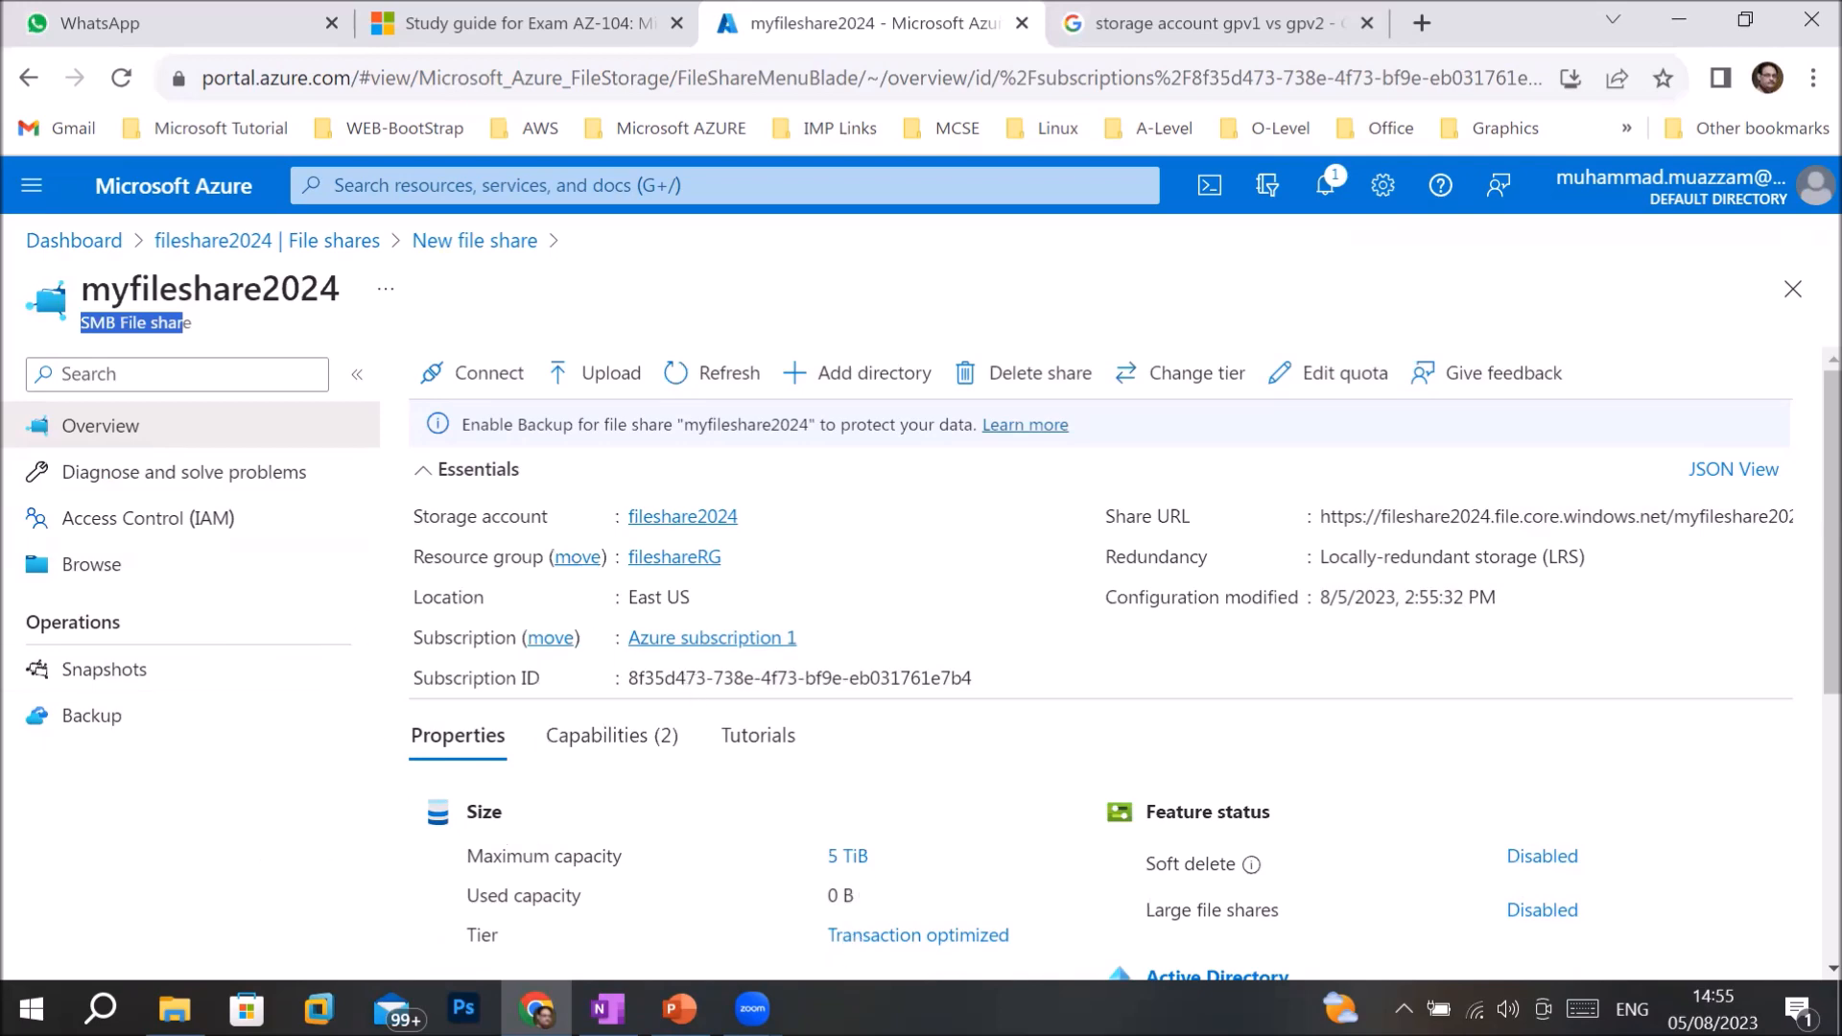
pyautogui.hotkey('alt', 'Tab')
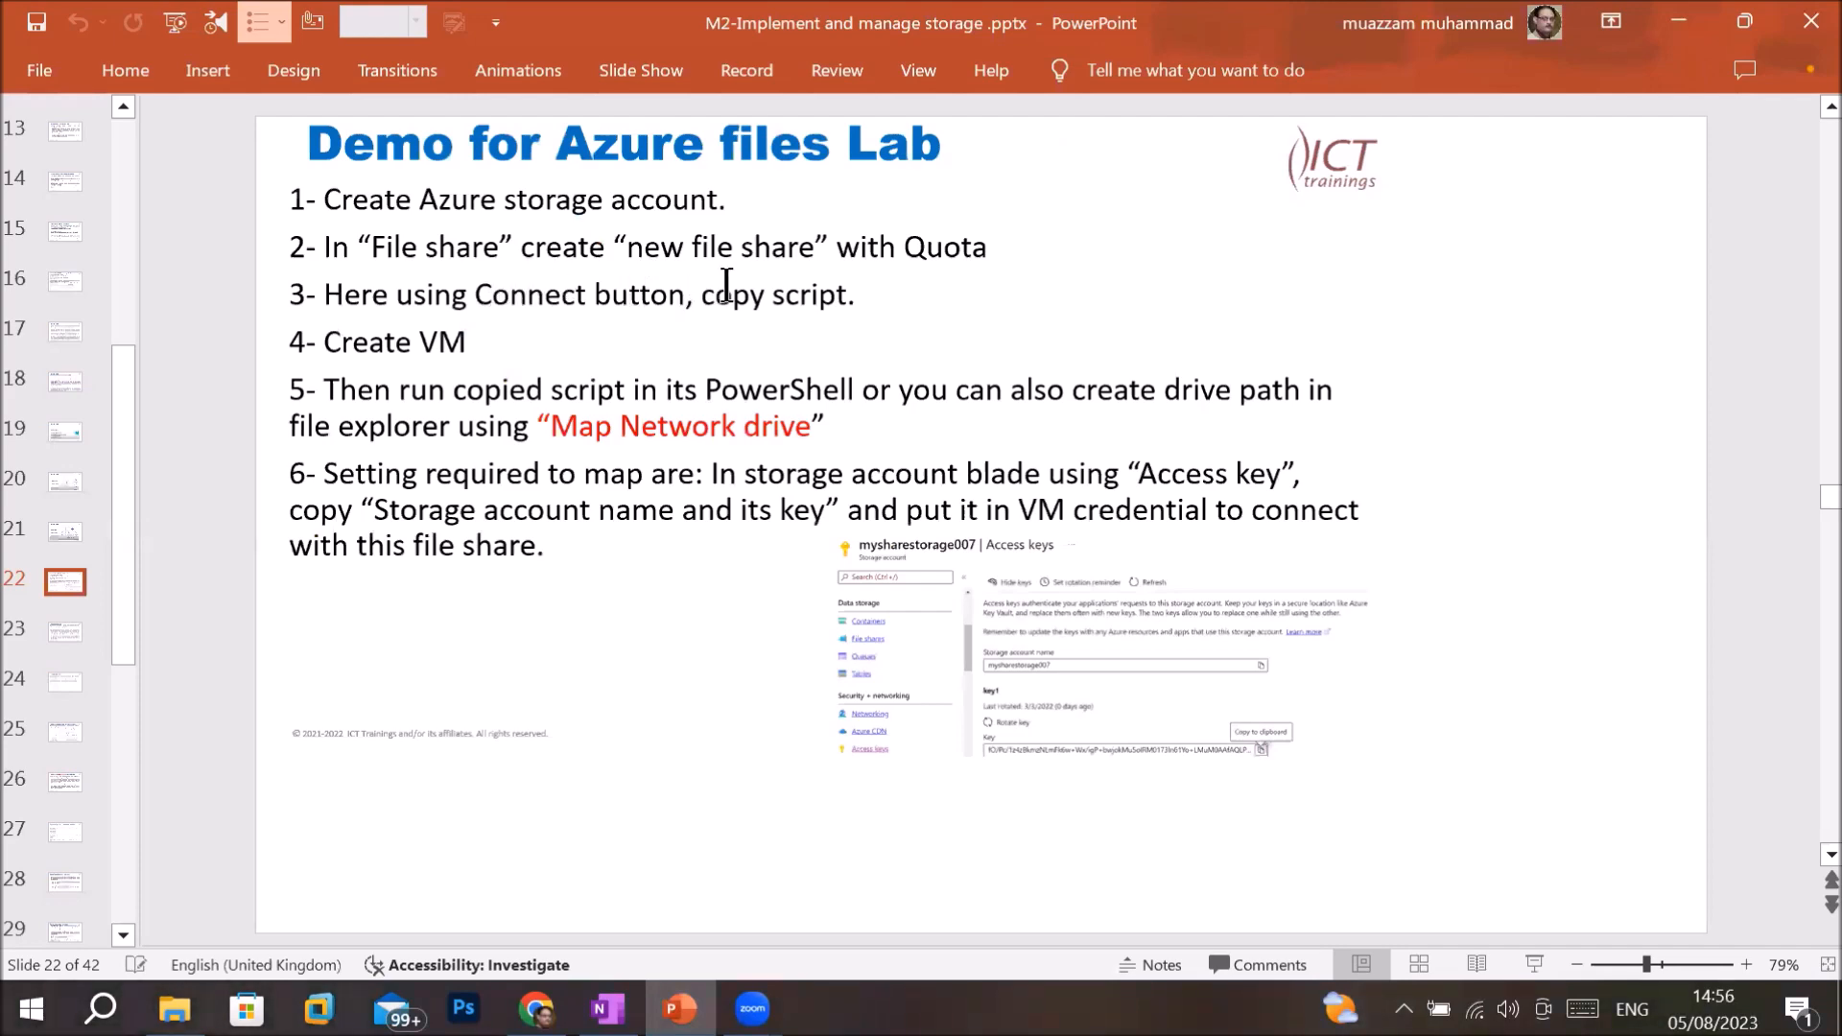
# - Explain slide 22's steps: create new, copy script, run it in PowerShell or map a drive, then return to Azure
pyautogui.moveTo(811, 288); pyautogui.dragTo(594, 288)
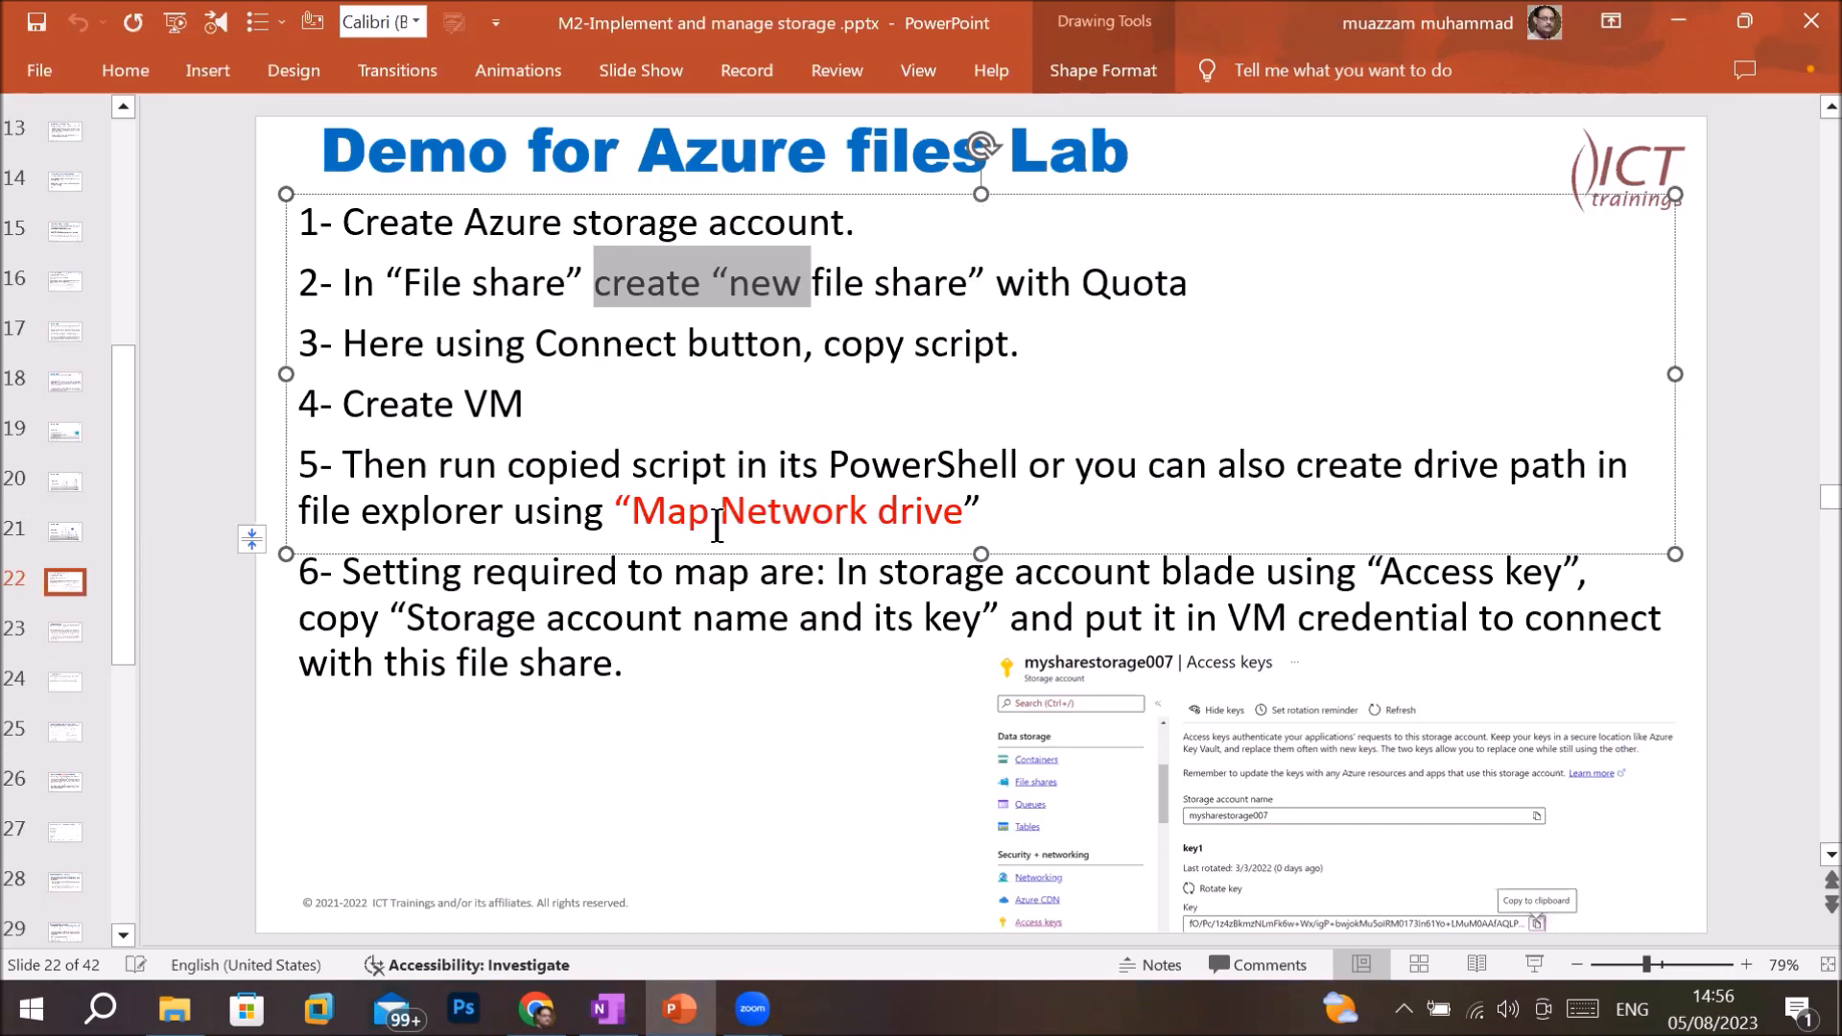
pyautogui.moveTo(630, 466); pyautogui.dragTo(980, 465)
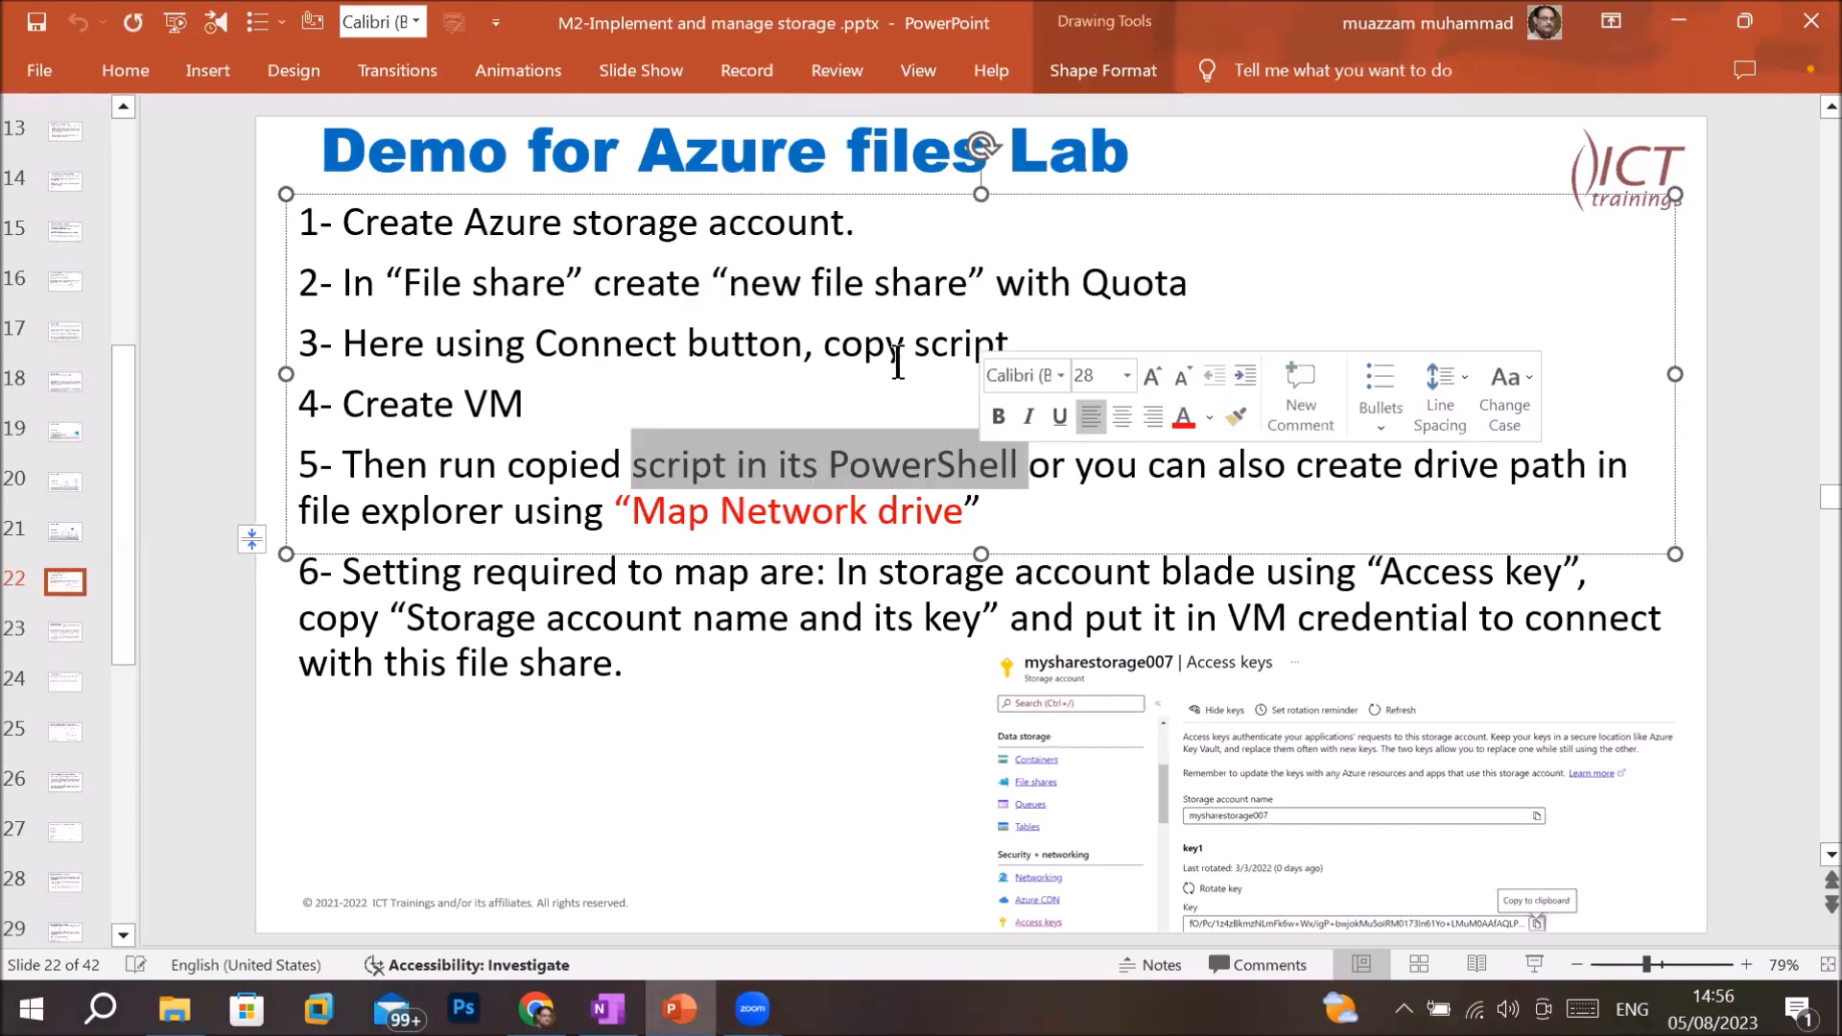
pyautogui.moveTo(823, 345); pyautogui.dragTo(1016, 351)
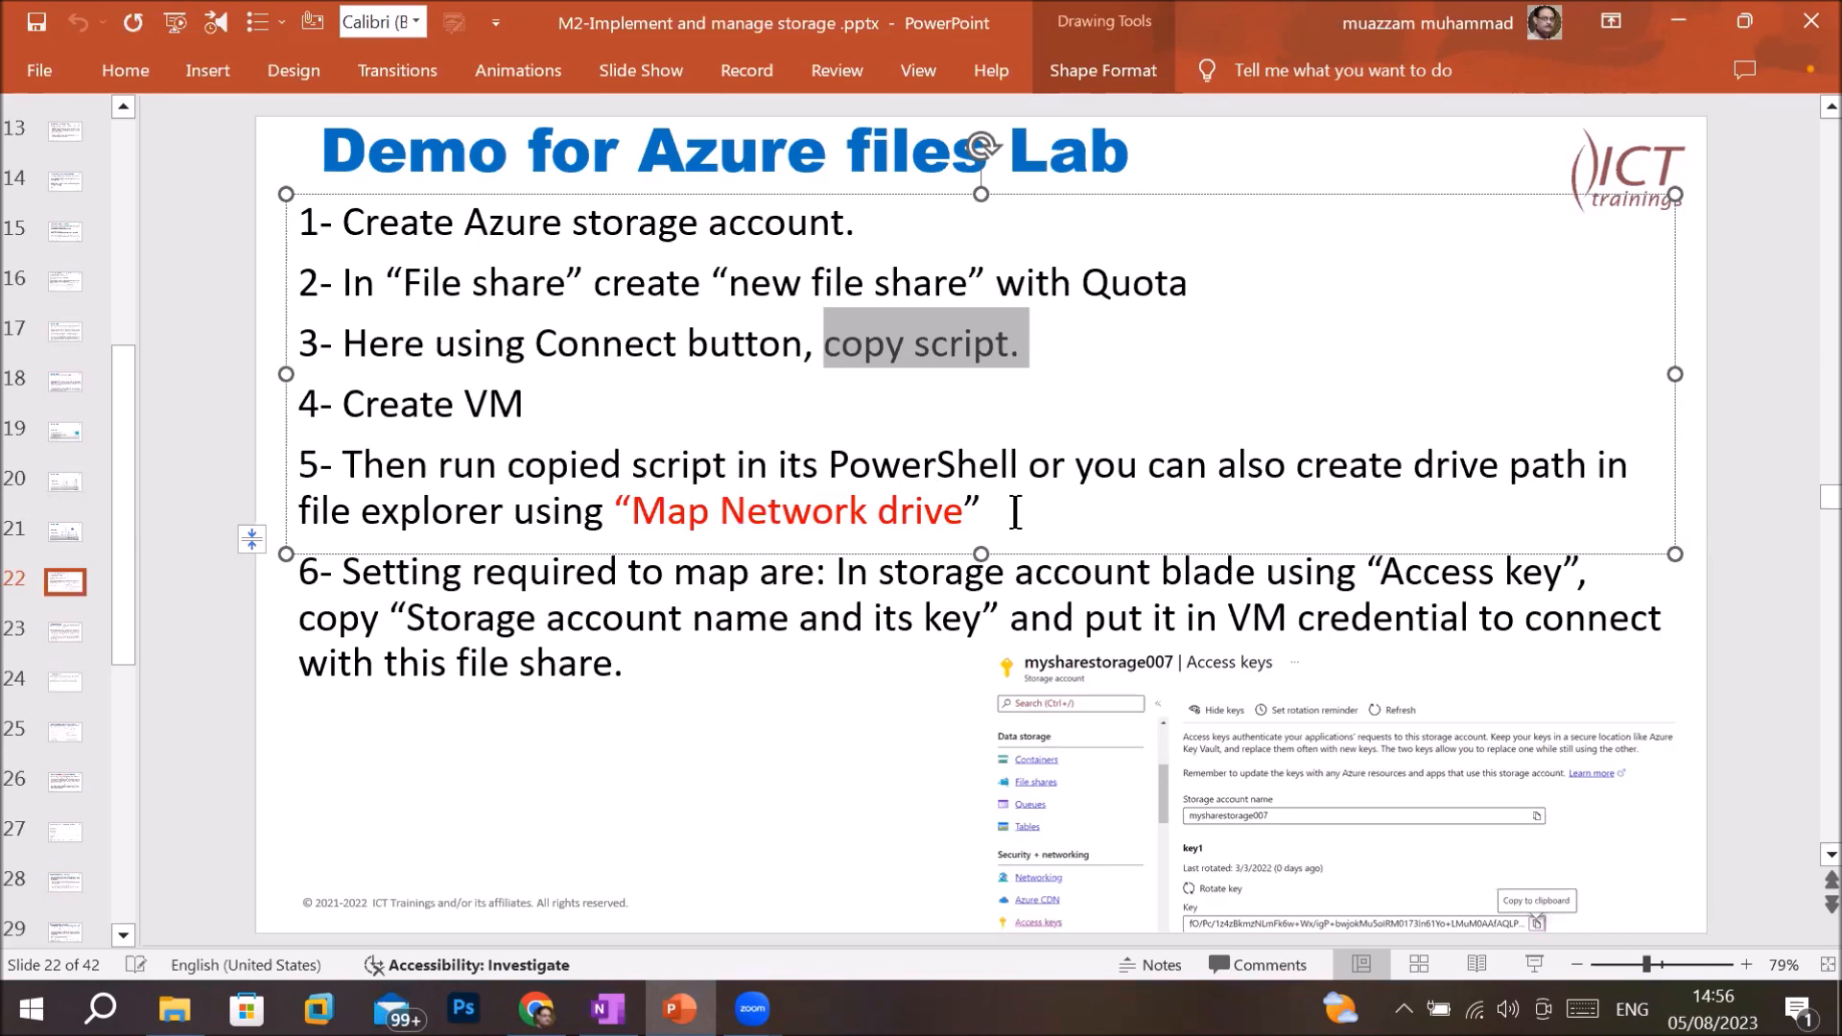
pyautogui.moveTo(1056, 465); pyautogui.dragTo(1539, 470)
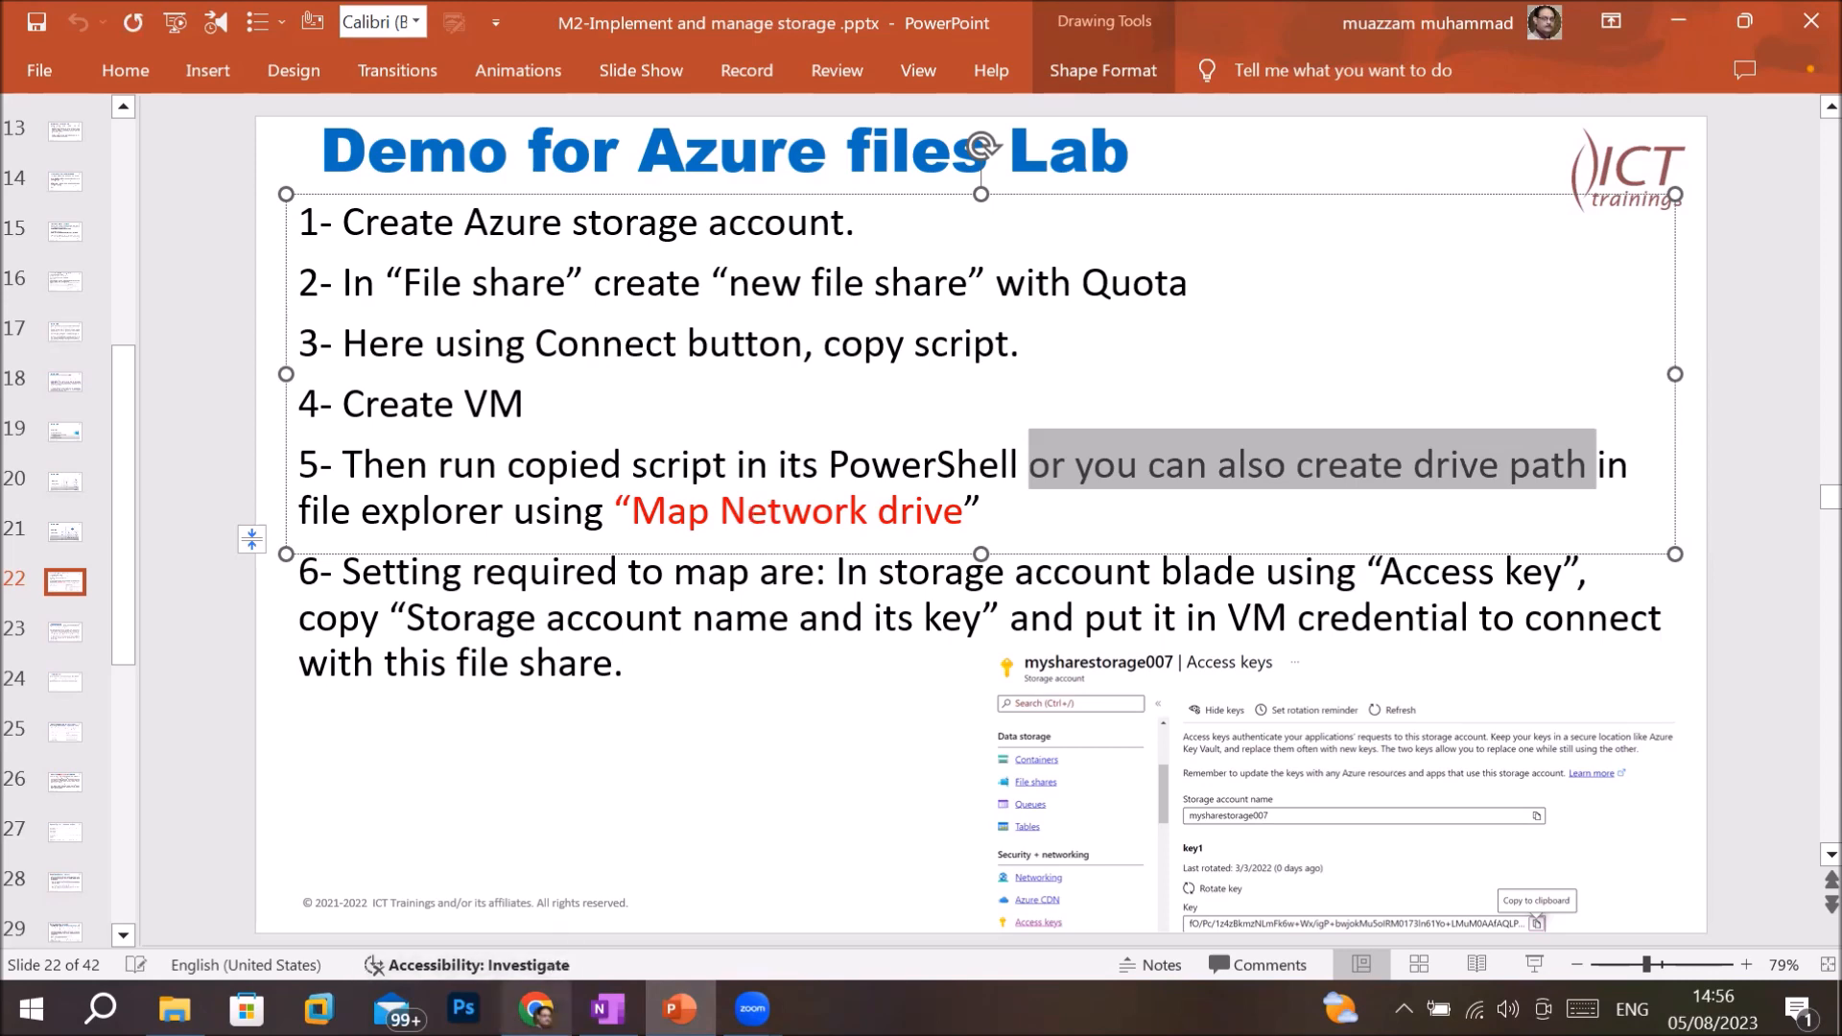
pyautogui.click(540, 1005)
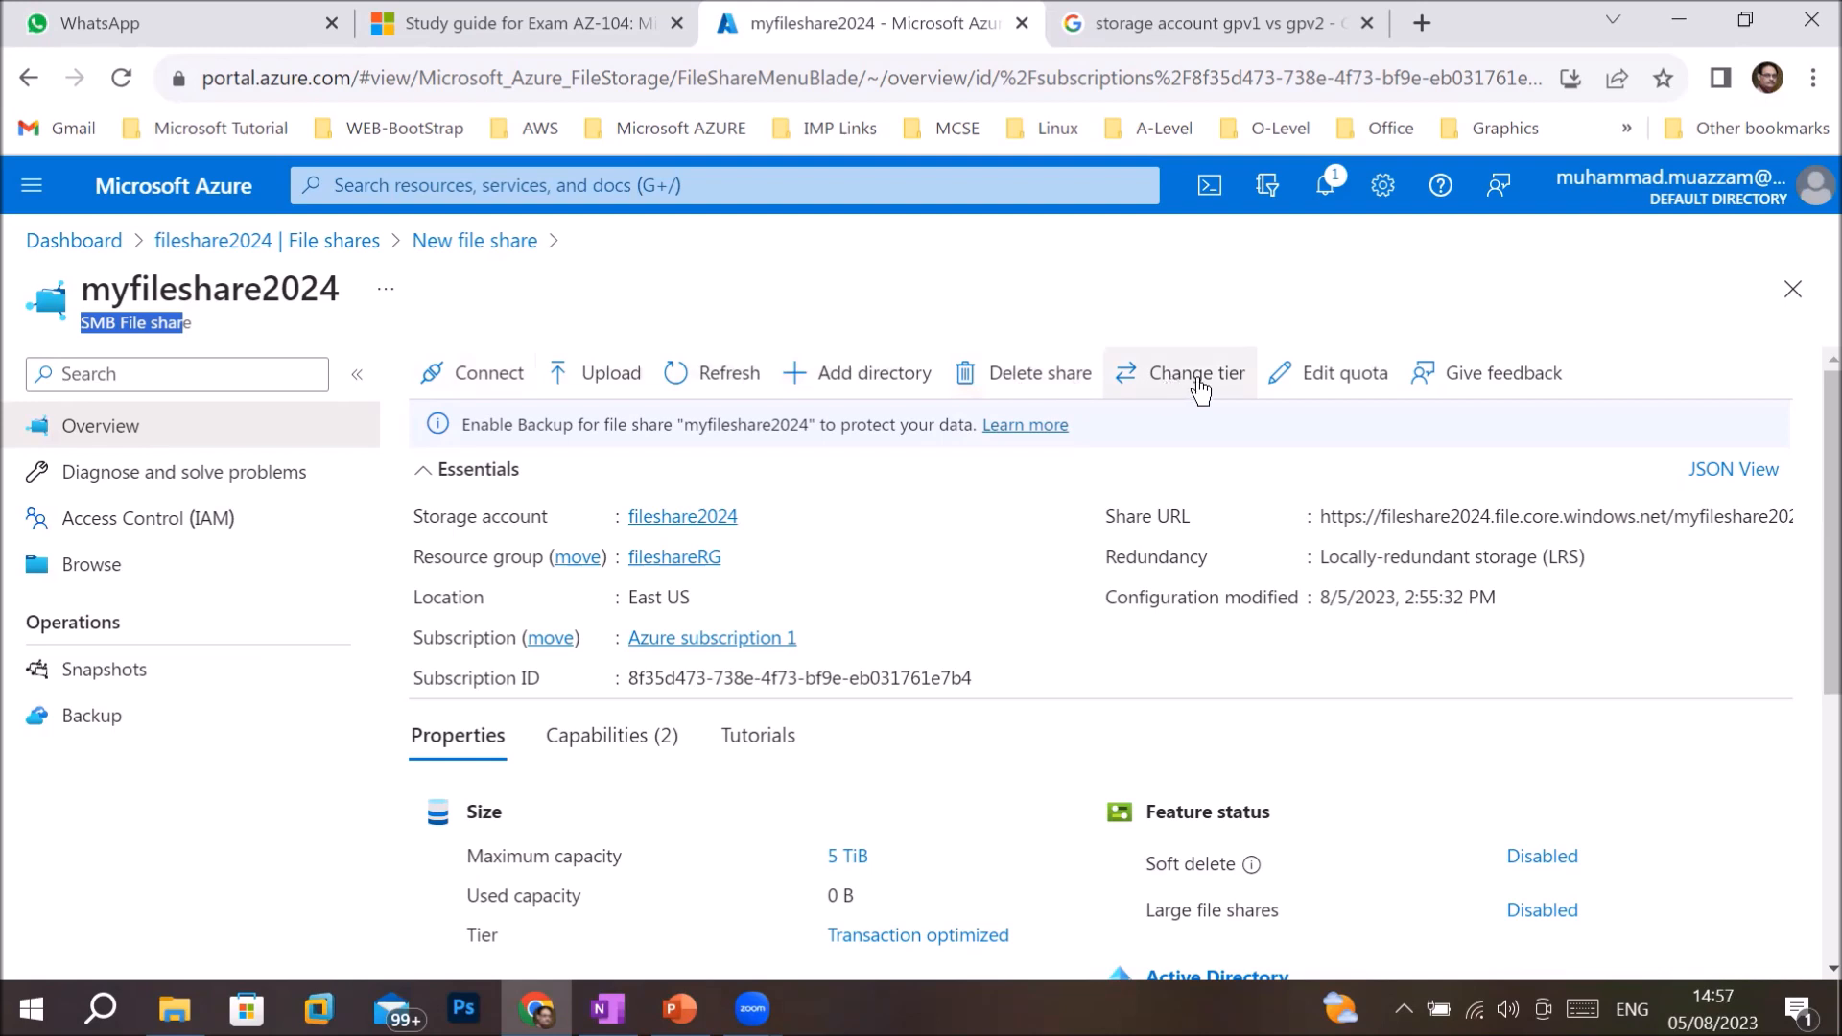
pyautogui.click(1336, 389)
pyautogui.moveTo(470, 511); pyautogui.dragTo(415, 510)
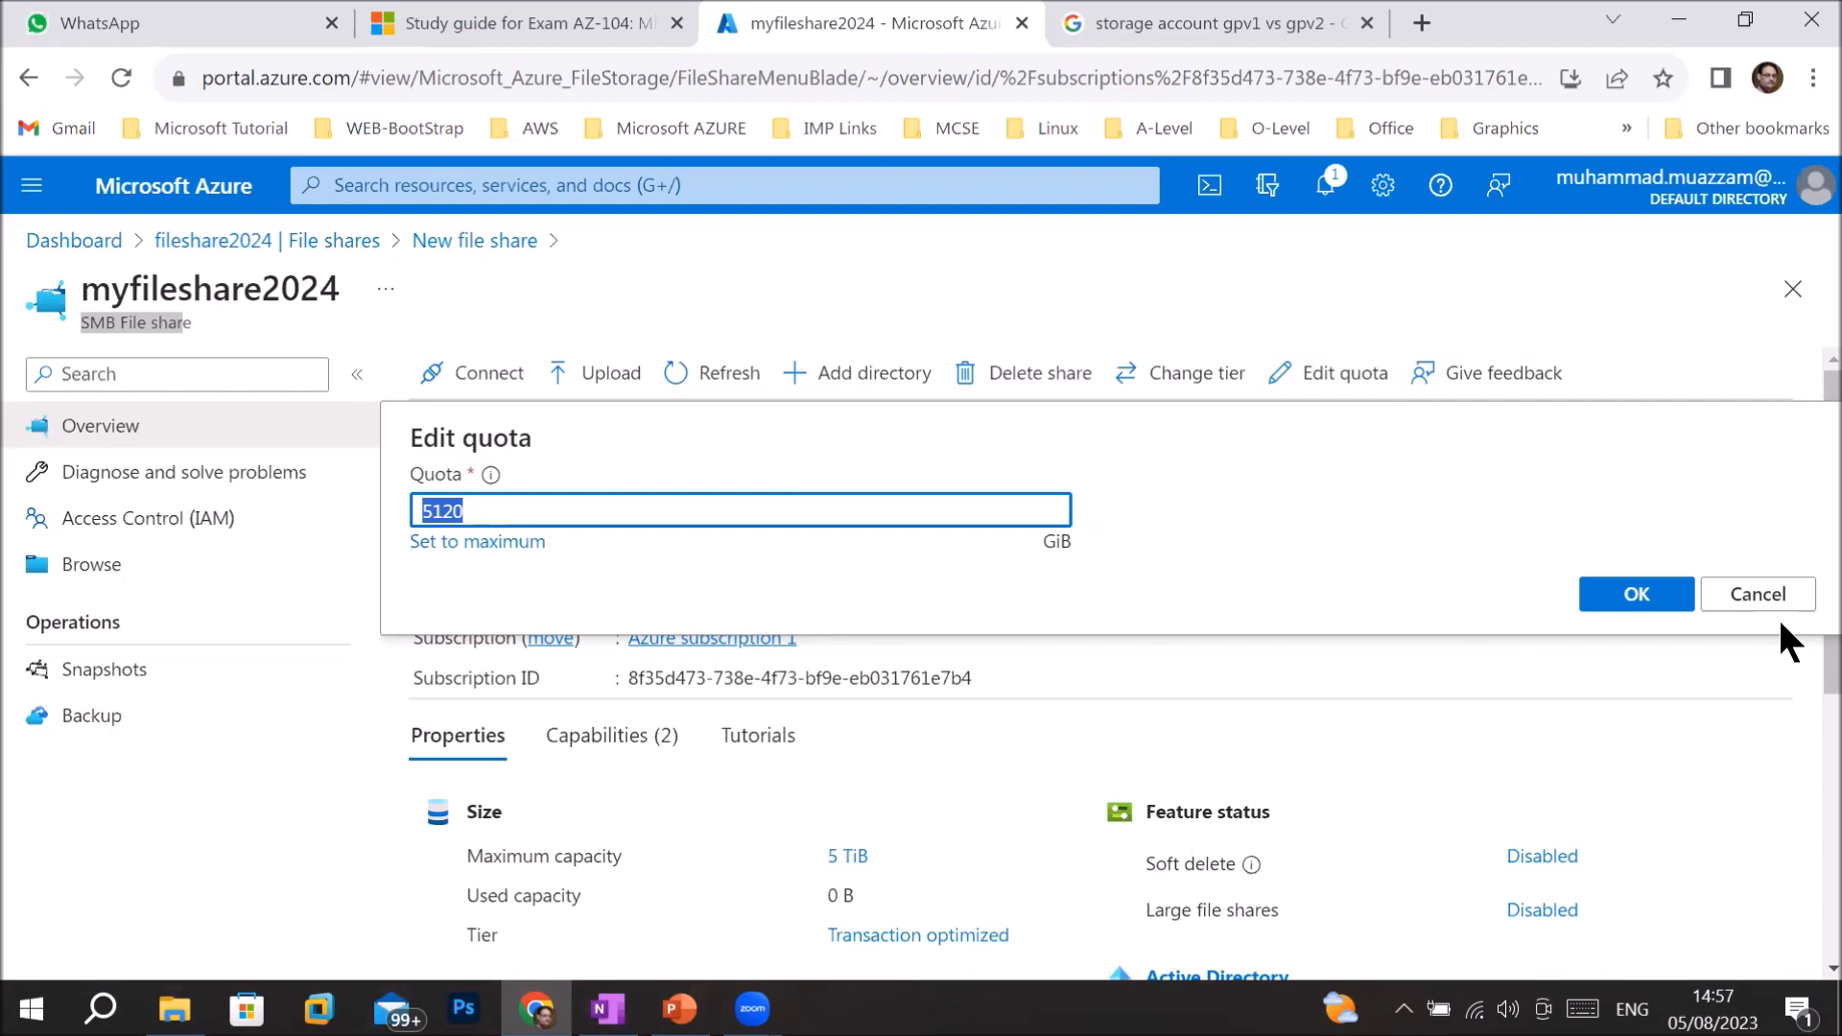
pyautogui.click(1760, 595)
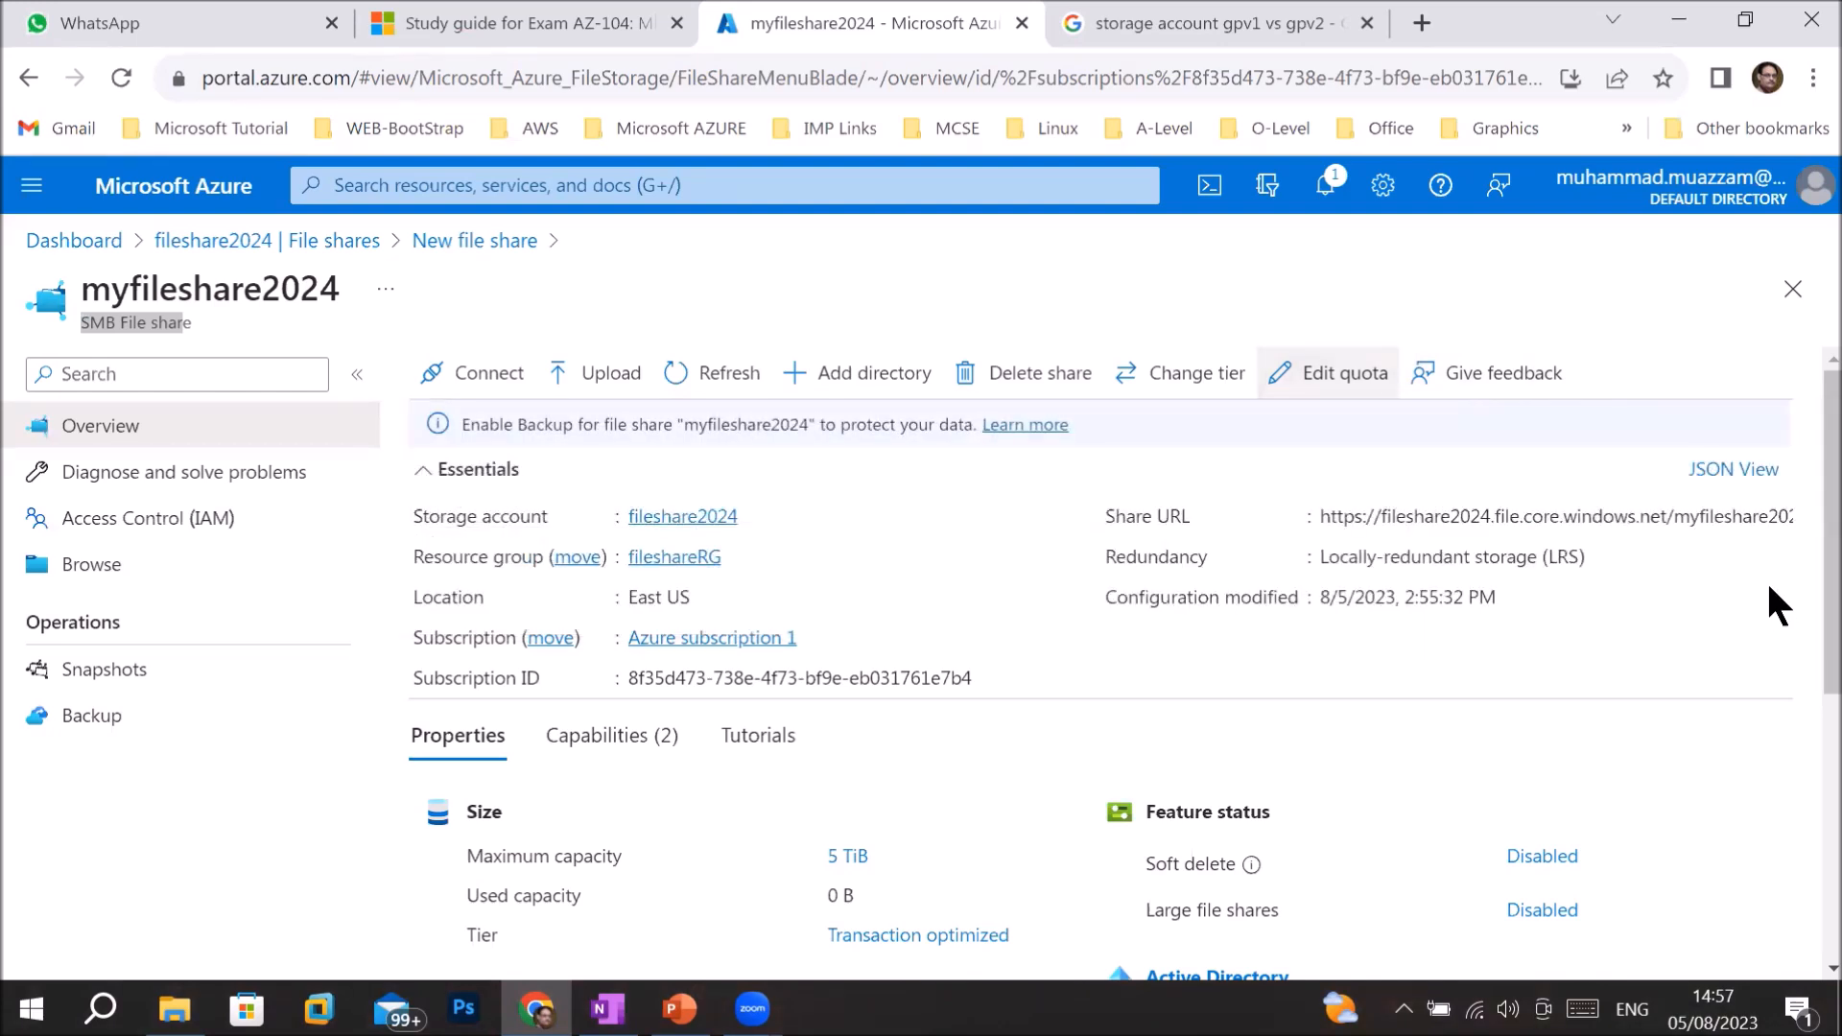
pyautogui.click(1159, 382)
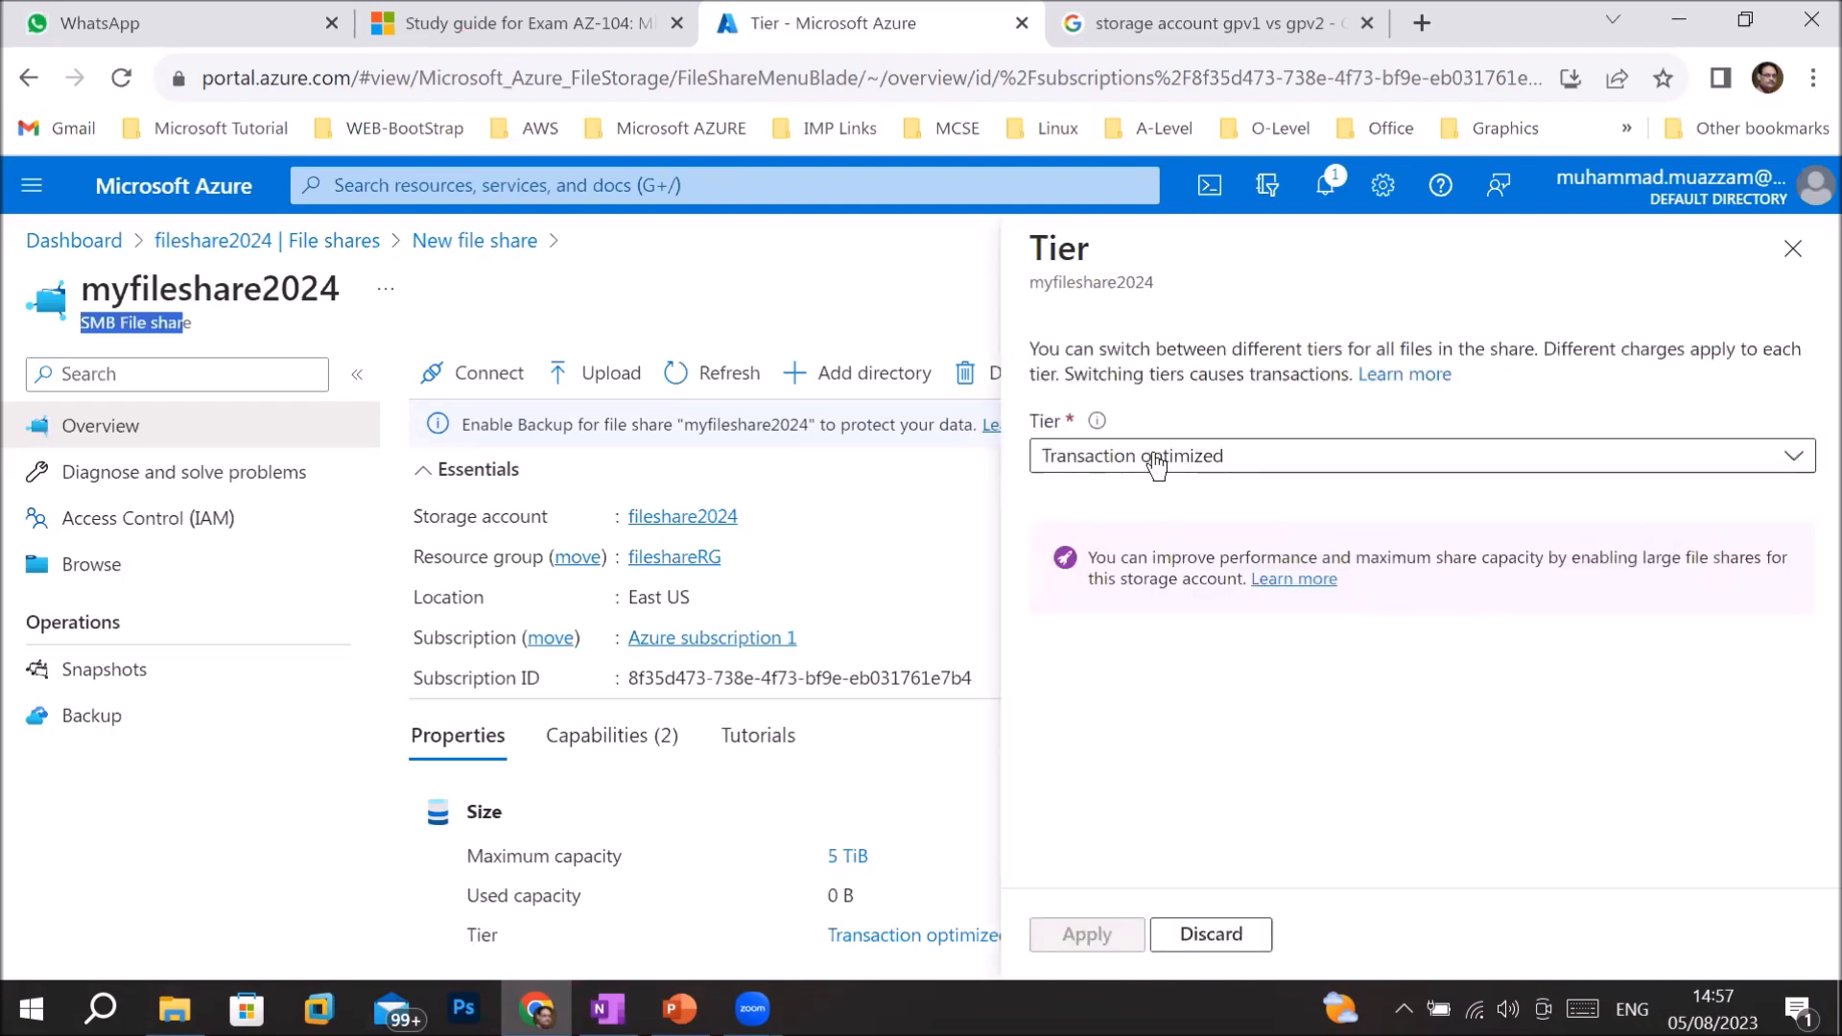
pyautogui.click(1156, 459)
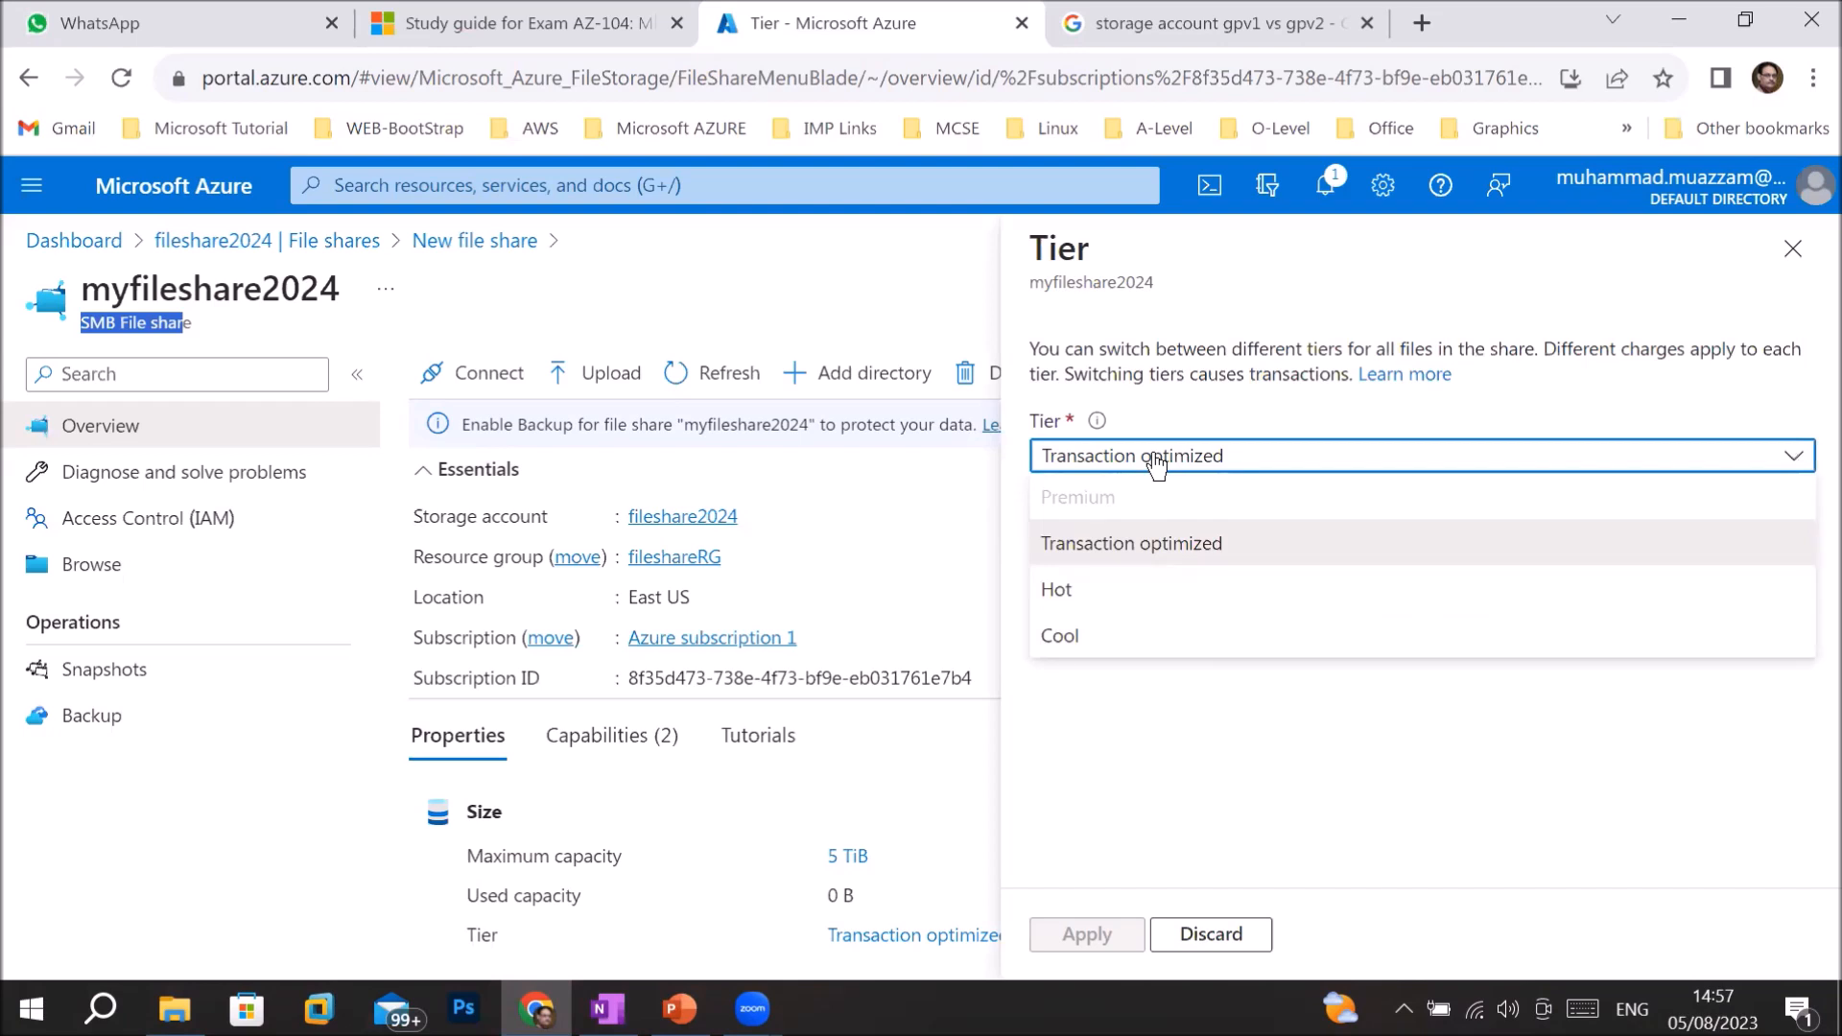
pyautogui.click(1790, 250)
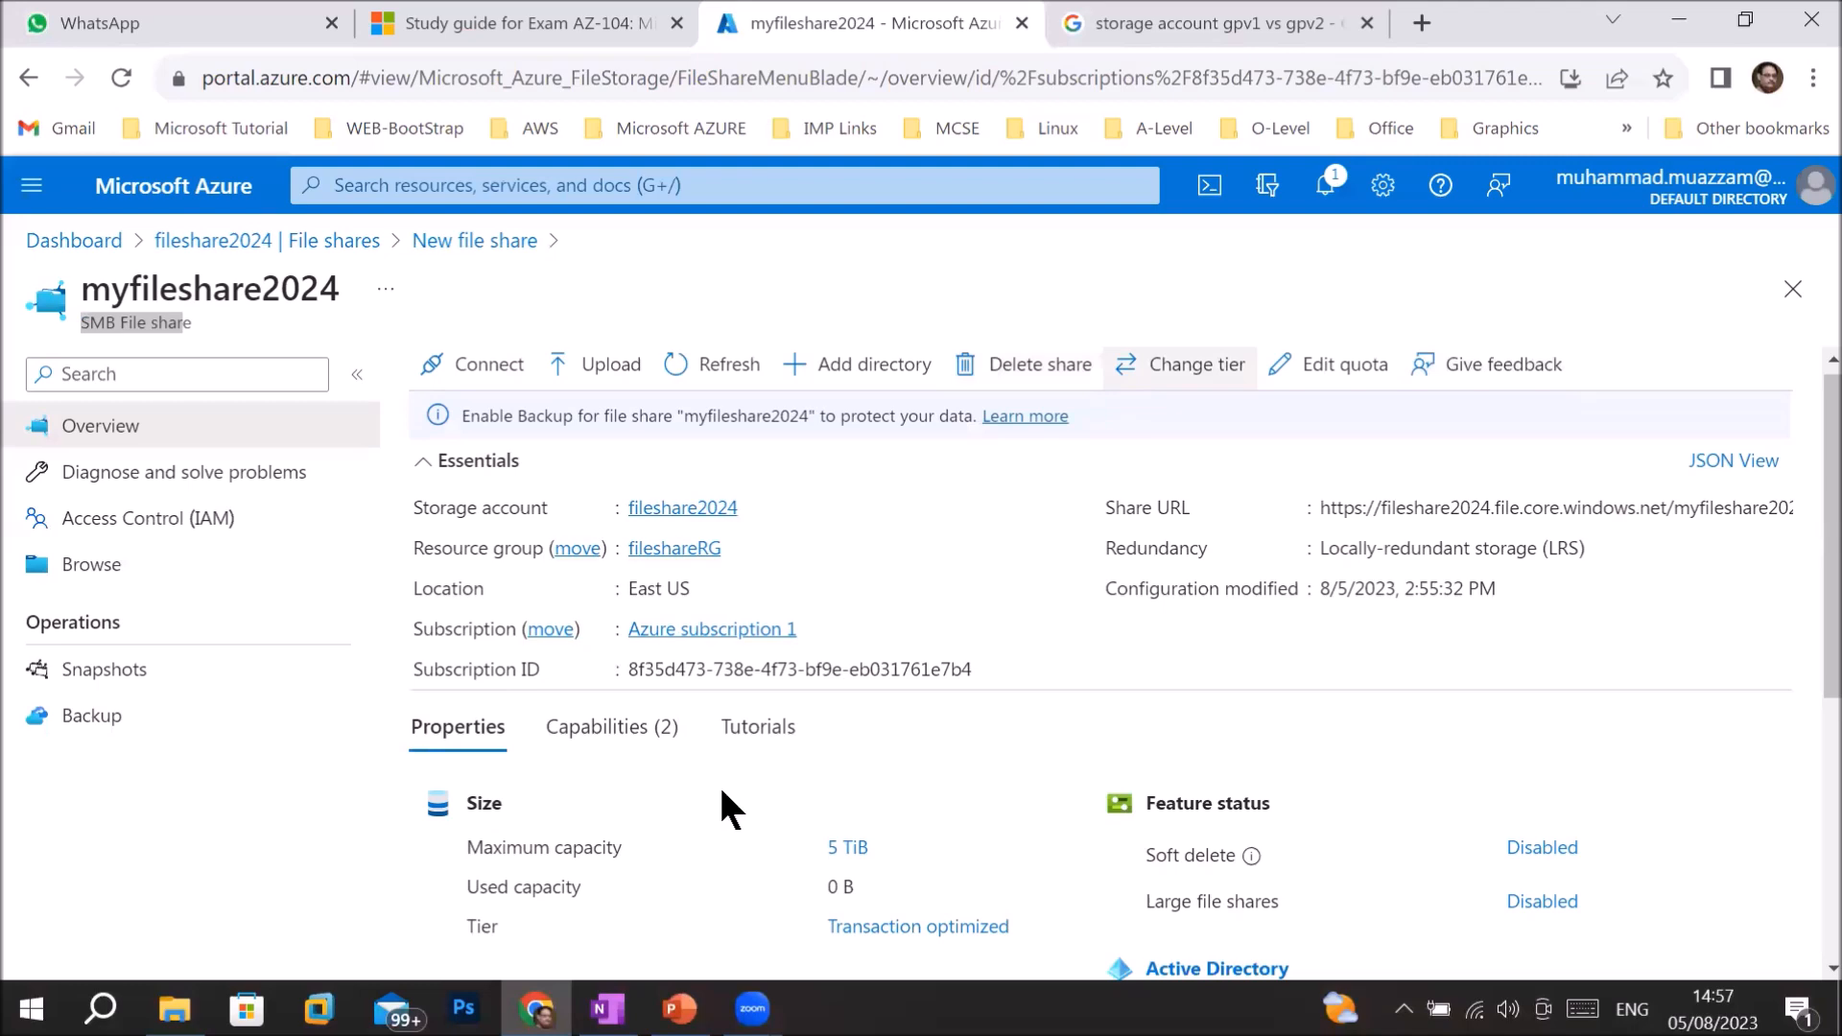
# - Review the myfileshare2024 Overview properties and open its Windows Connect pane with drive Z
pyautogui.scroll(-3, 721, 793)
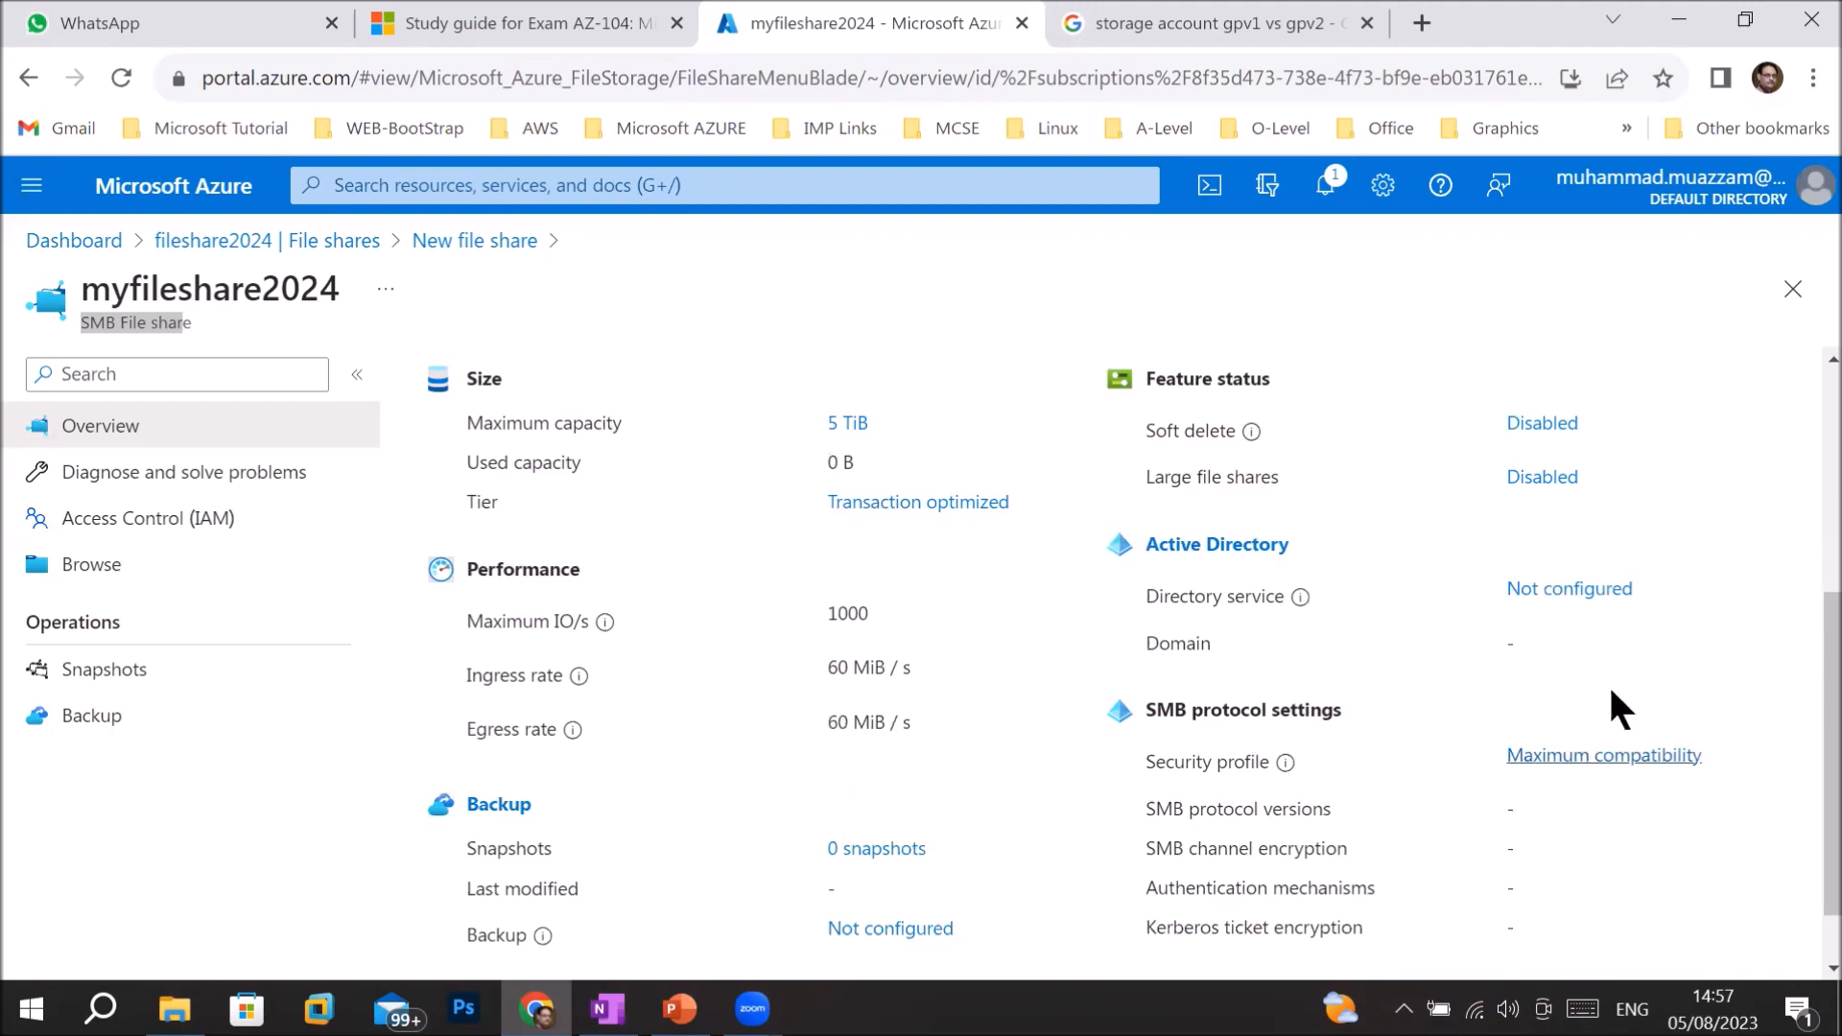
pyautogui.scroll(-1, 1150, 591)
pyautogui.scroll(6, 1146, 571)
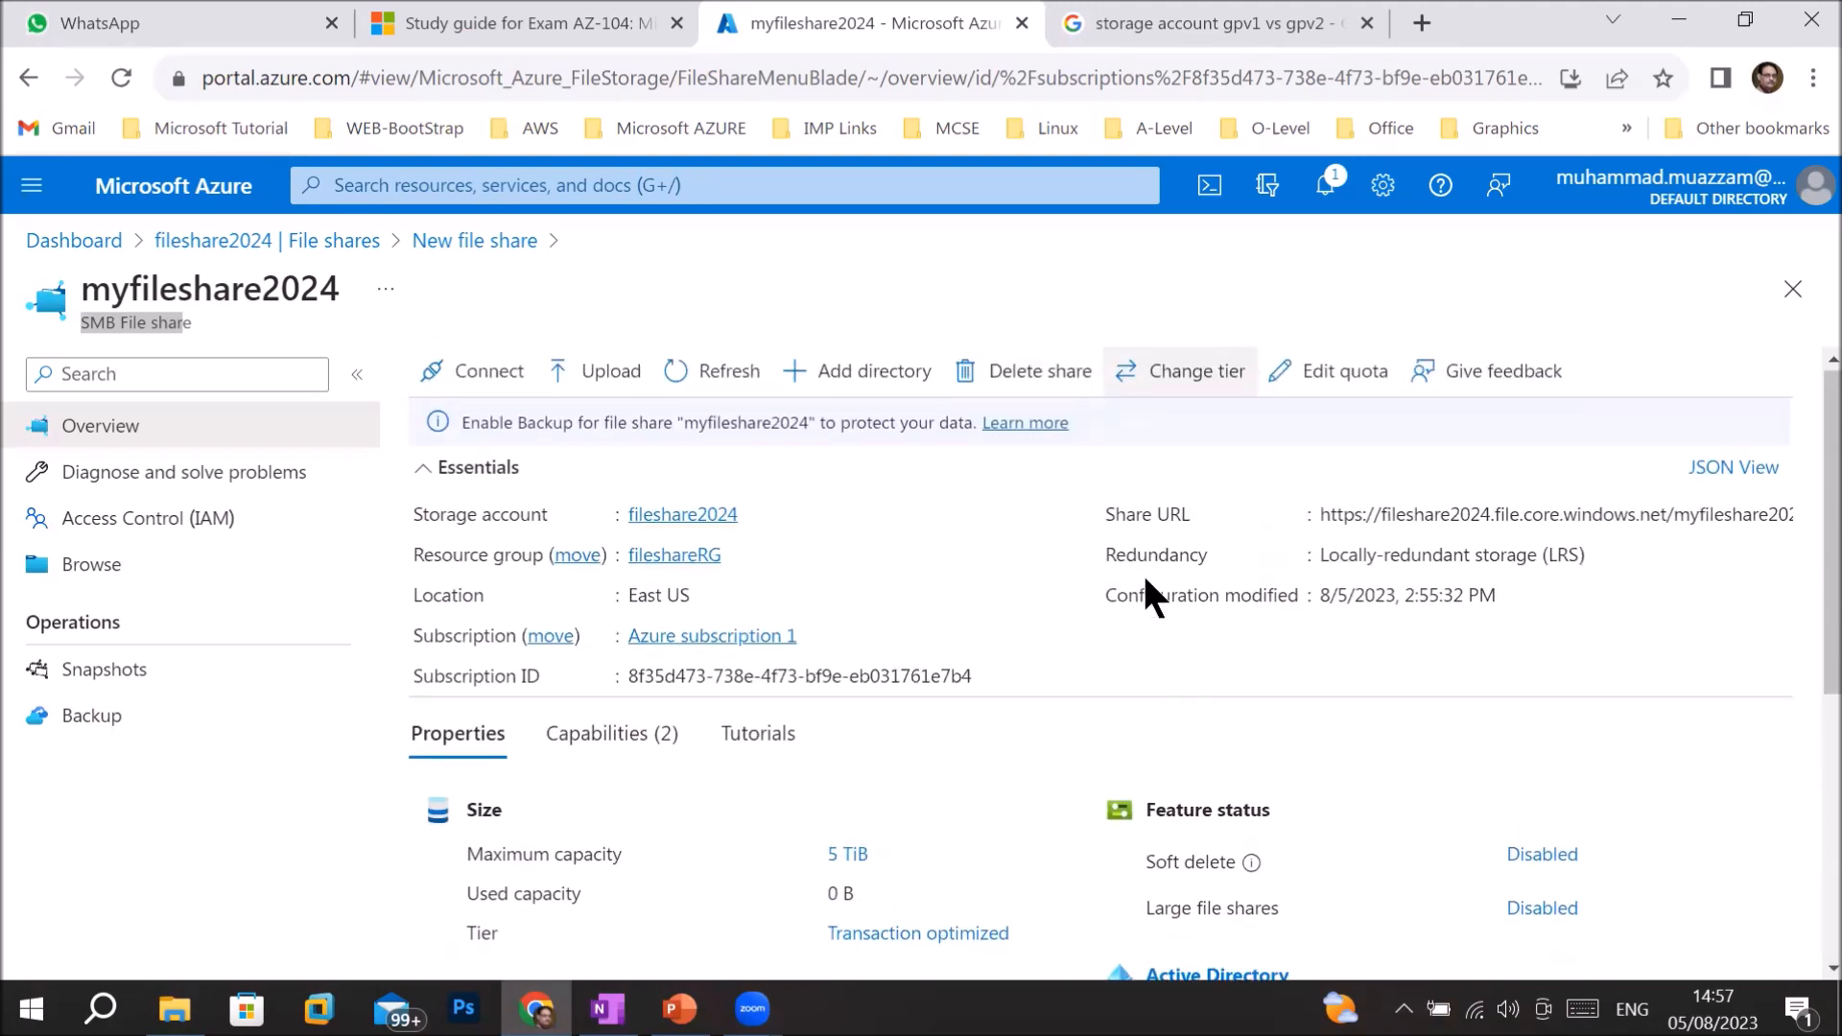
pyautogui.click(478, 381)
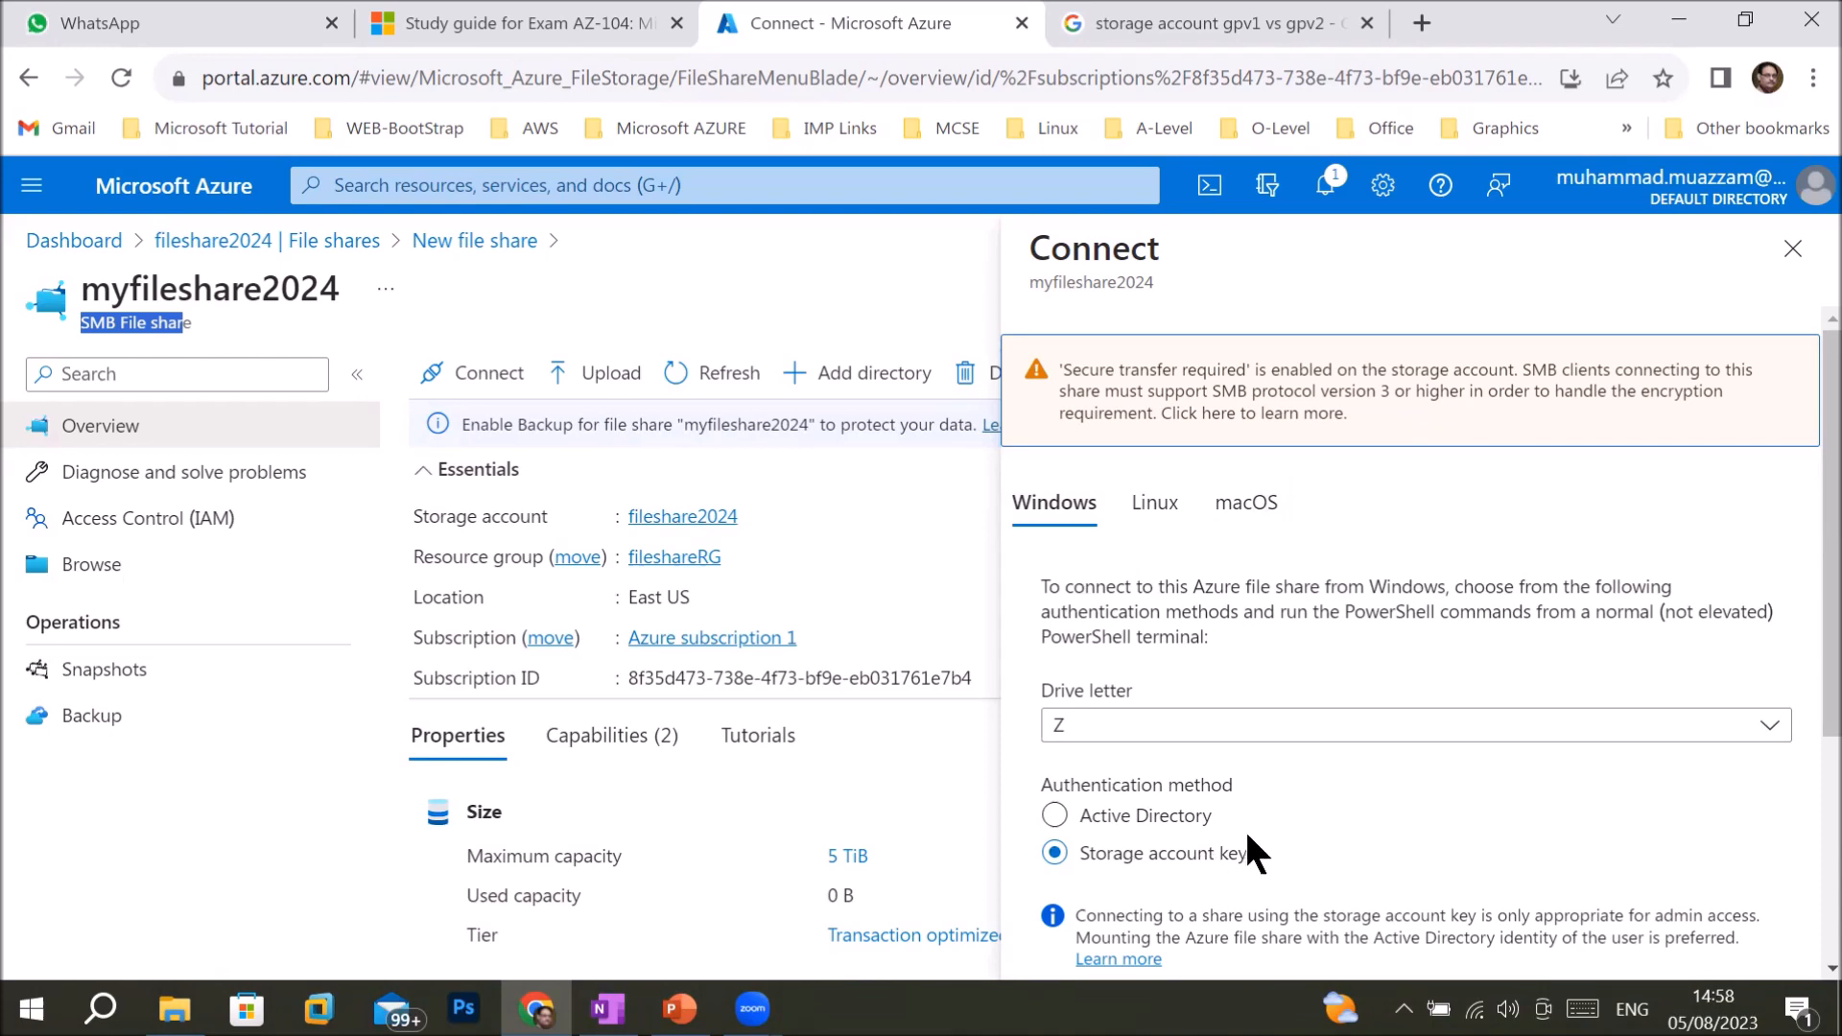
pyautogui.scroll(-4, 1253, 681)
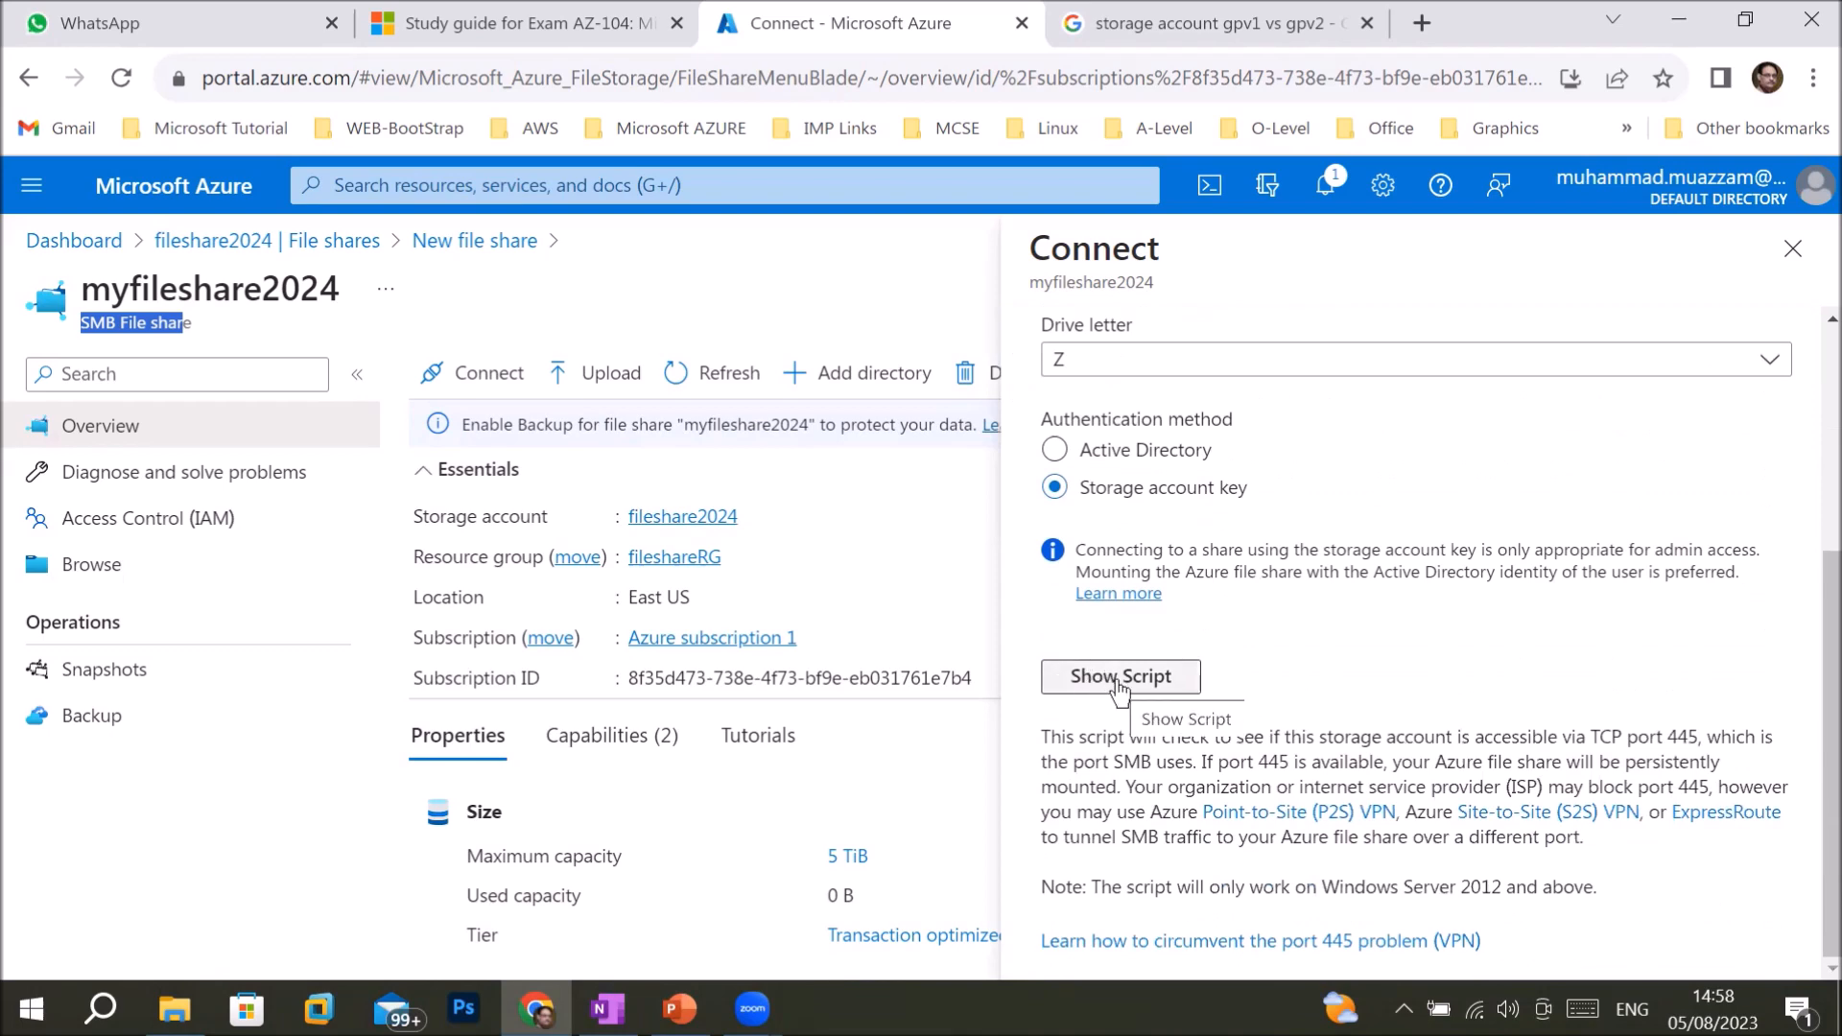
pyautogui.scroll(4, 1118, 688)
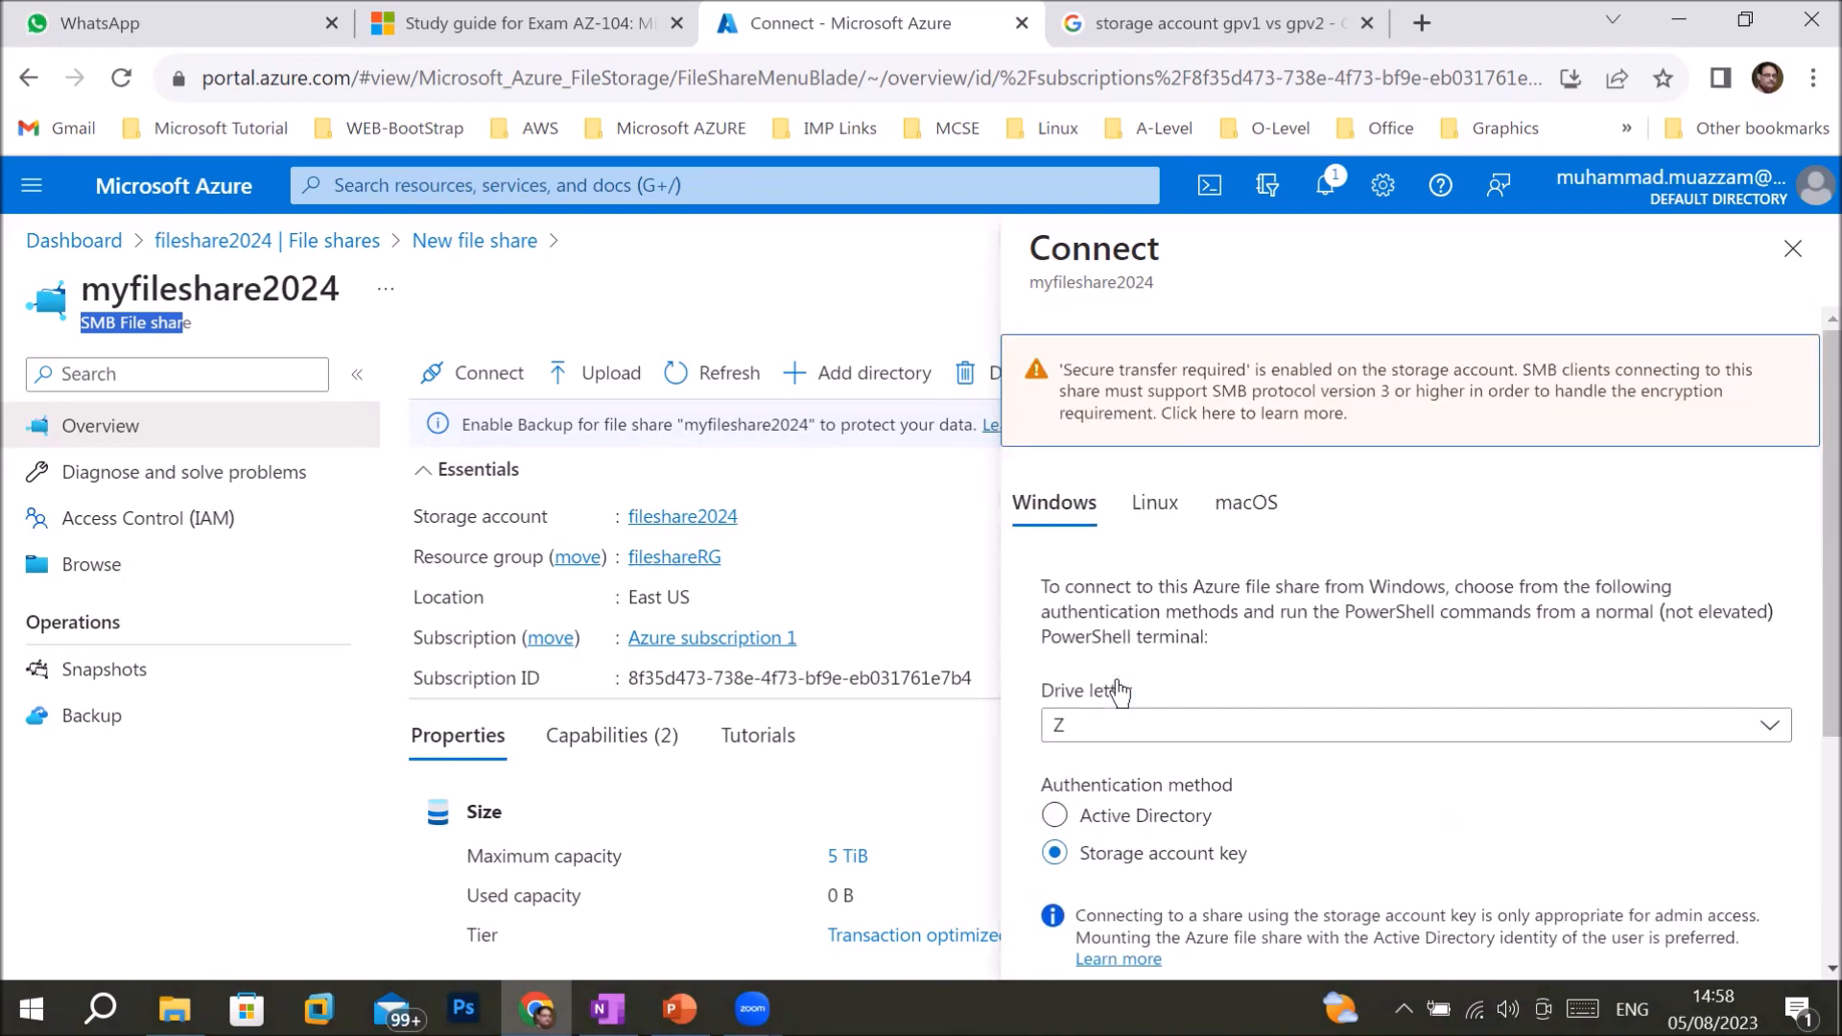
pyautogui.click(1154, 514)
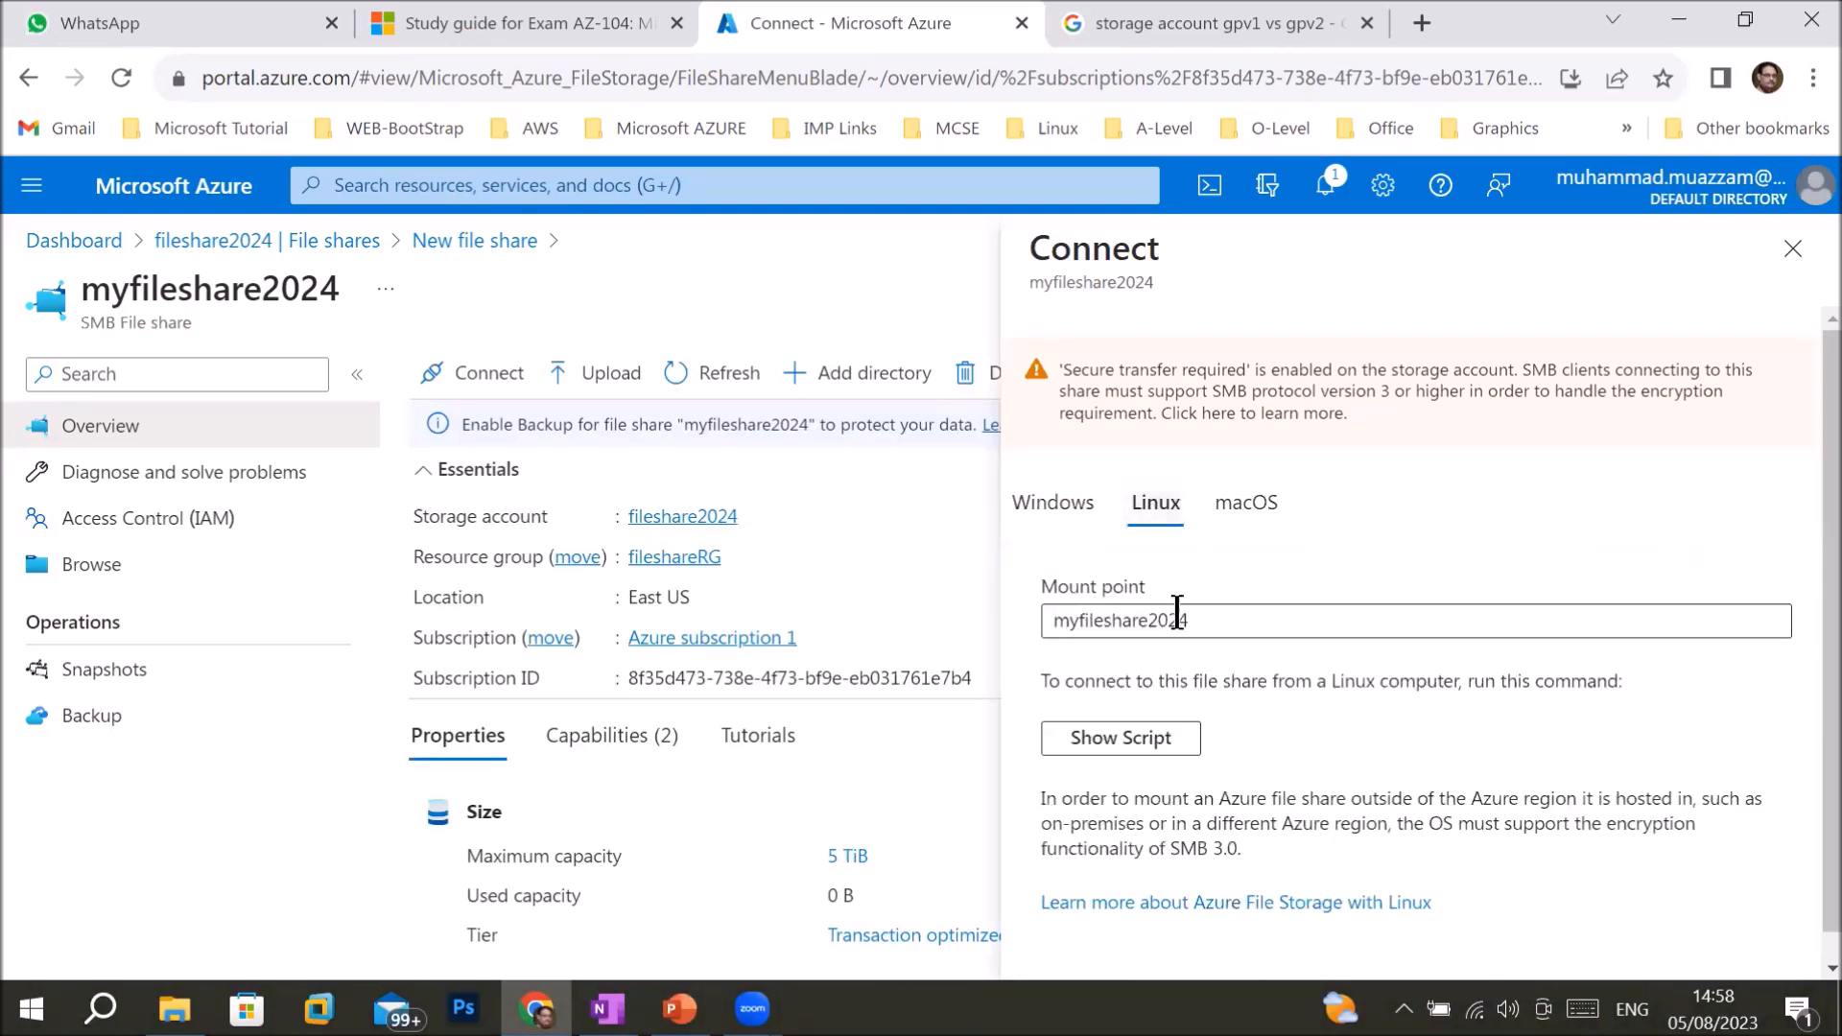
pyautogui.click(1235, 515)
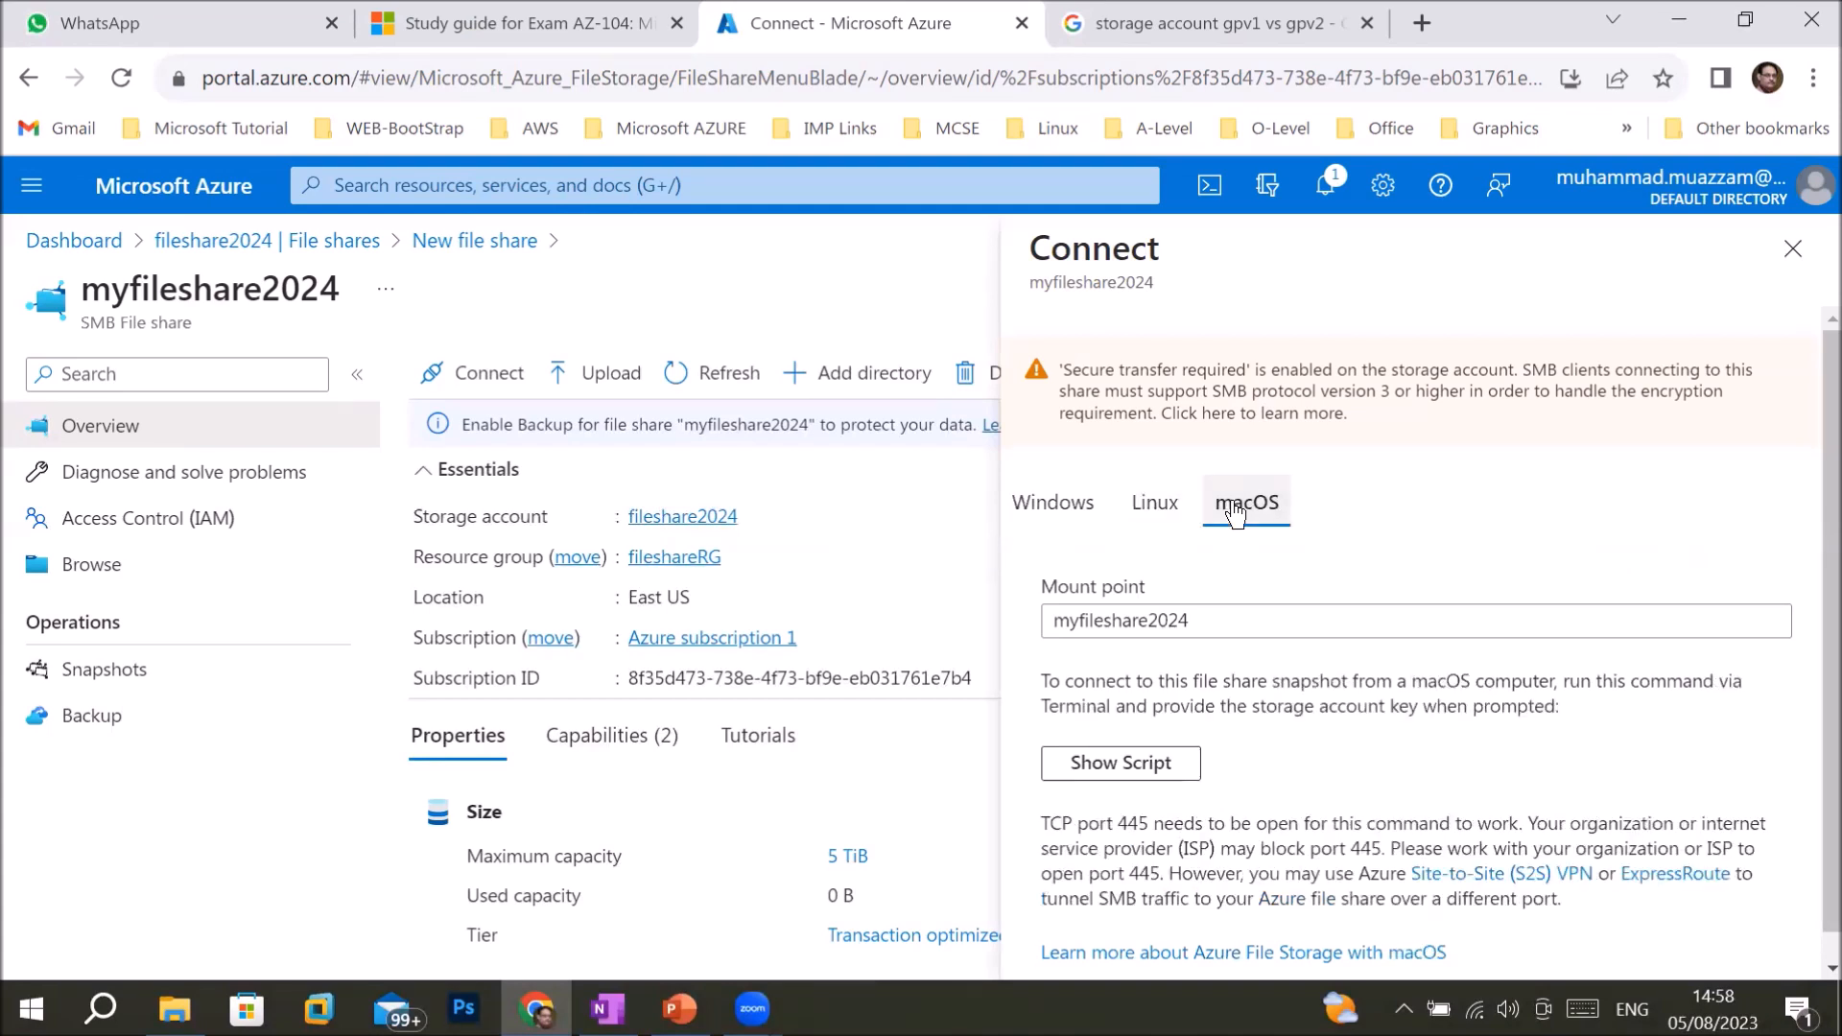
pyautogui.moveTo(1230, 684); pyautogui.dragTo(1539, 678)
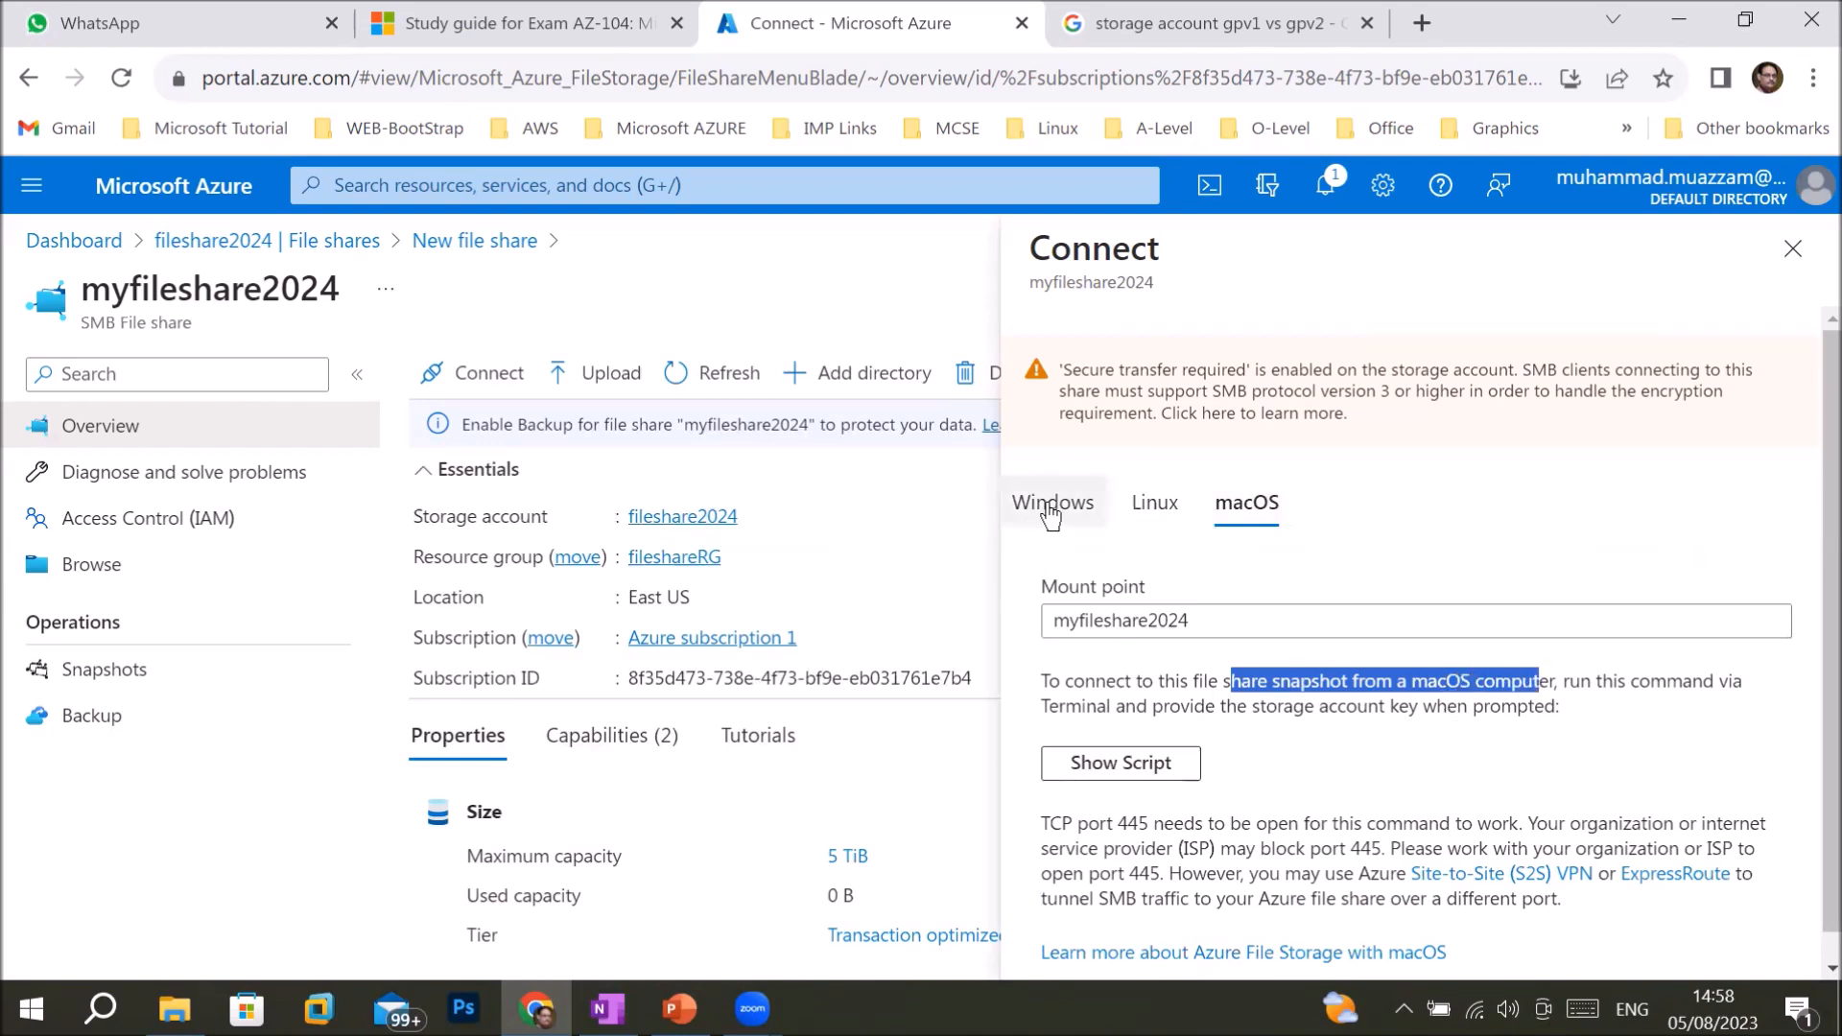
pyautogui.click(1050, 508)
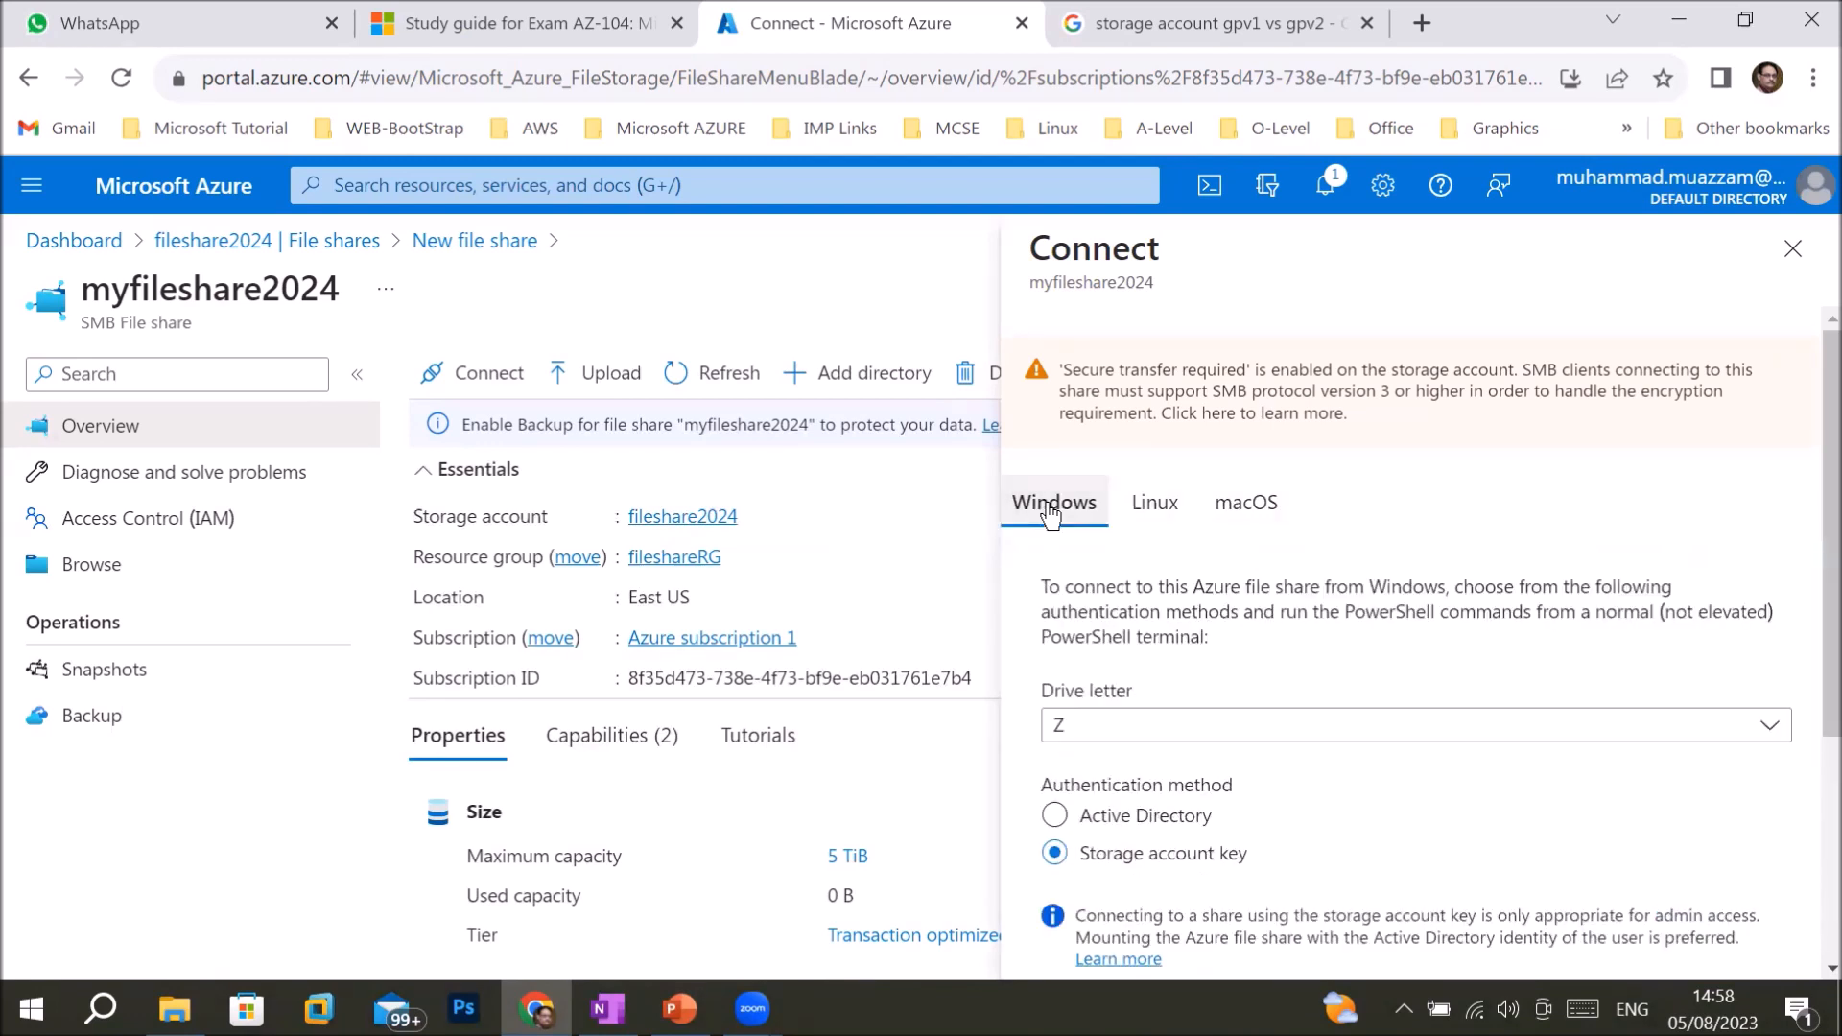
pyautogui.click(1098, 741)
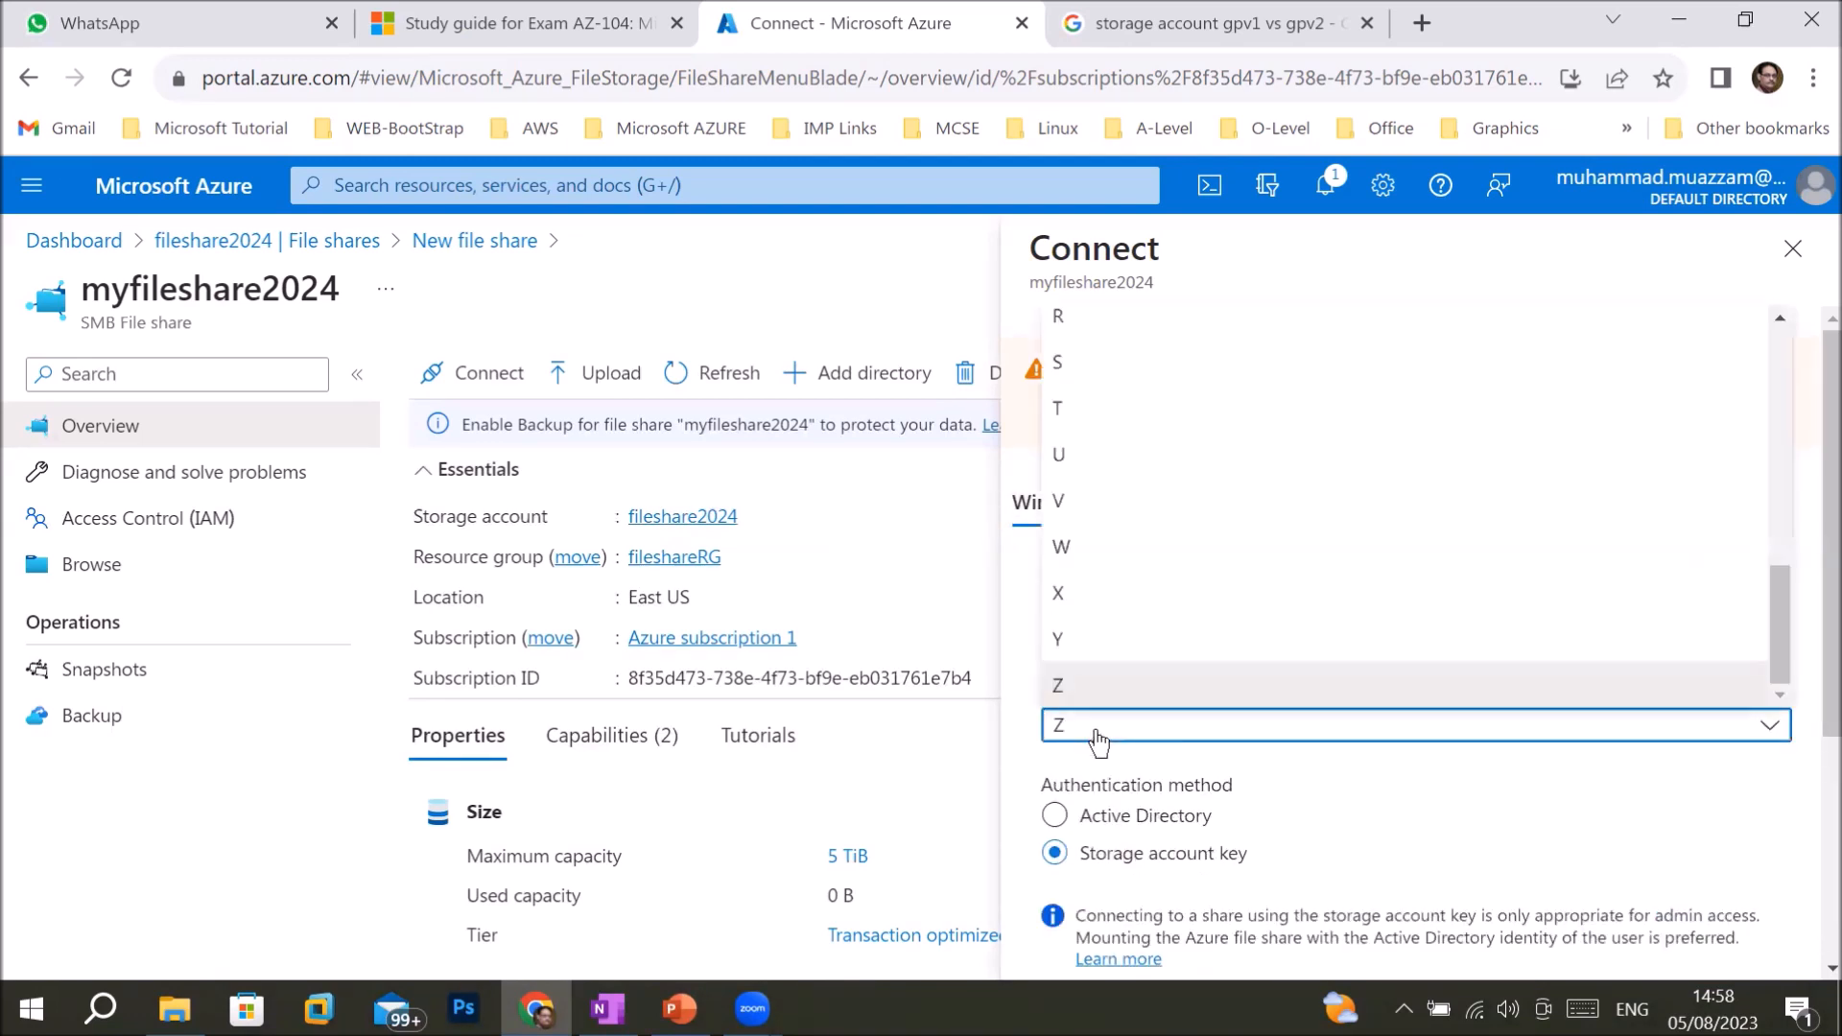
pyautogui.click(1085, 683)
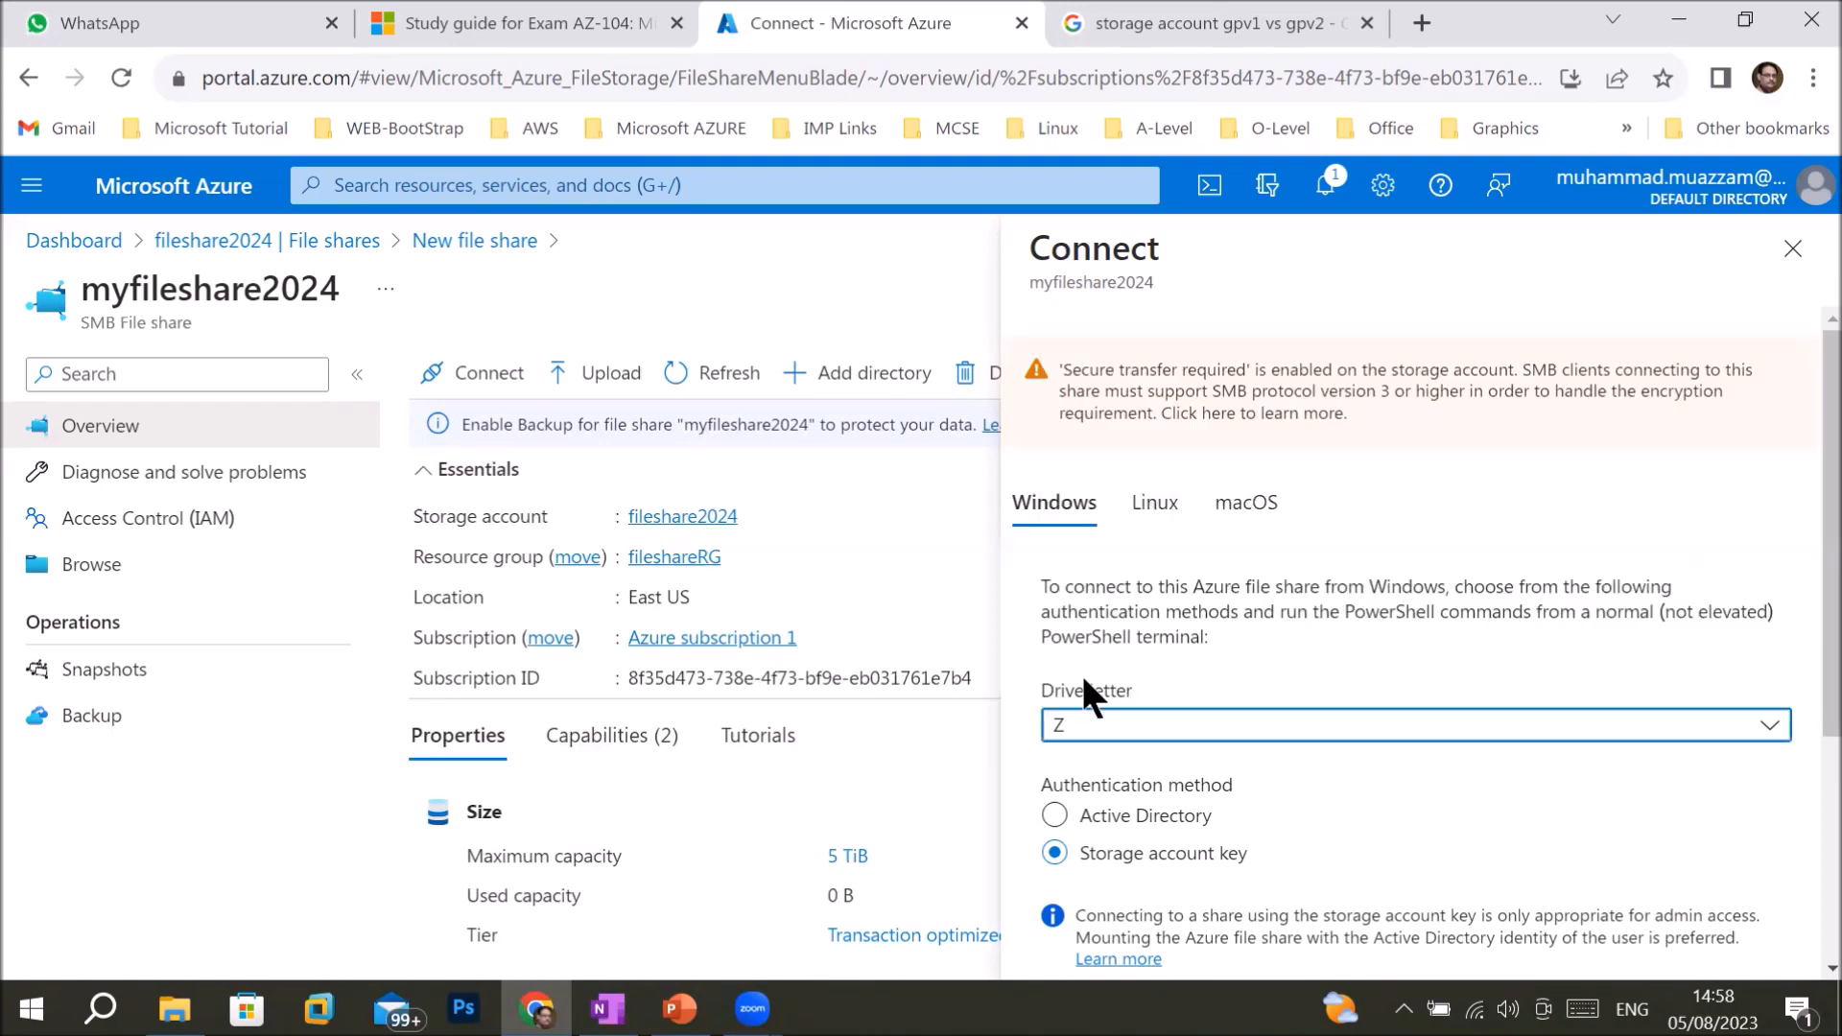
pyautogui.scroll(-3, 1190, 738)
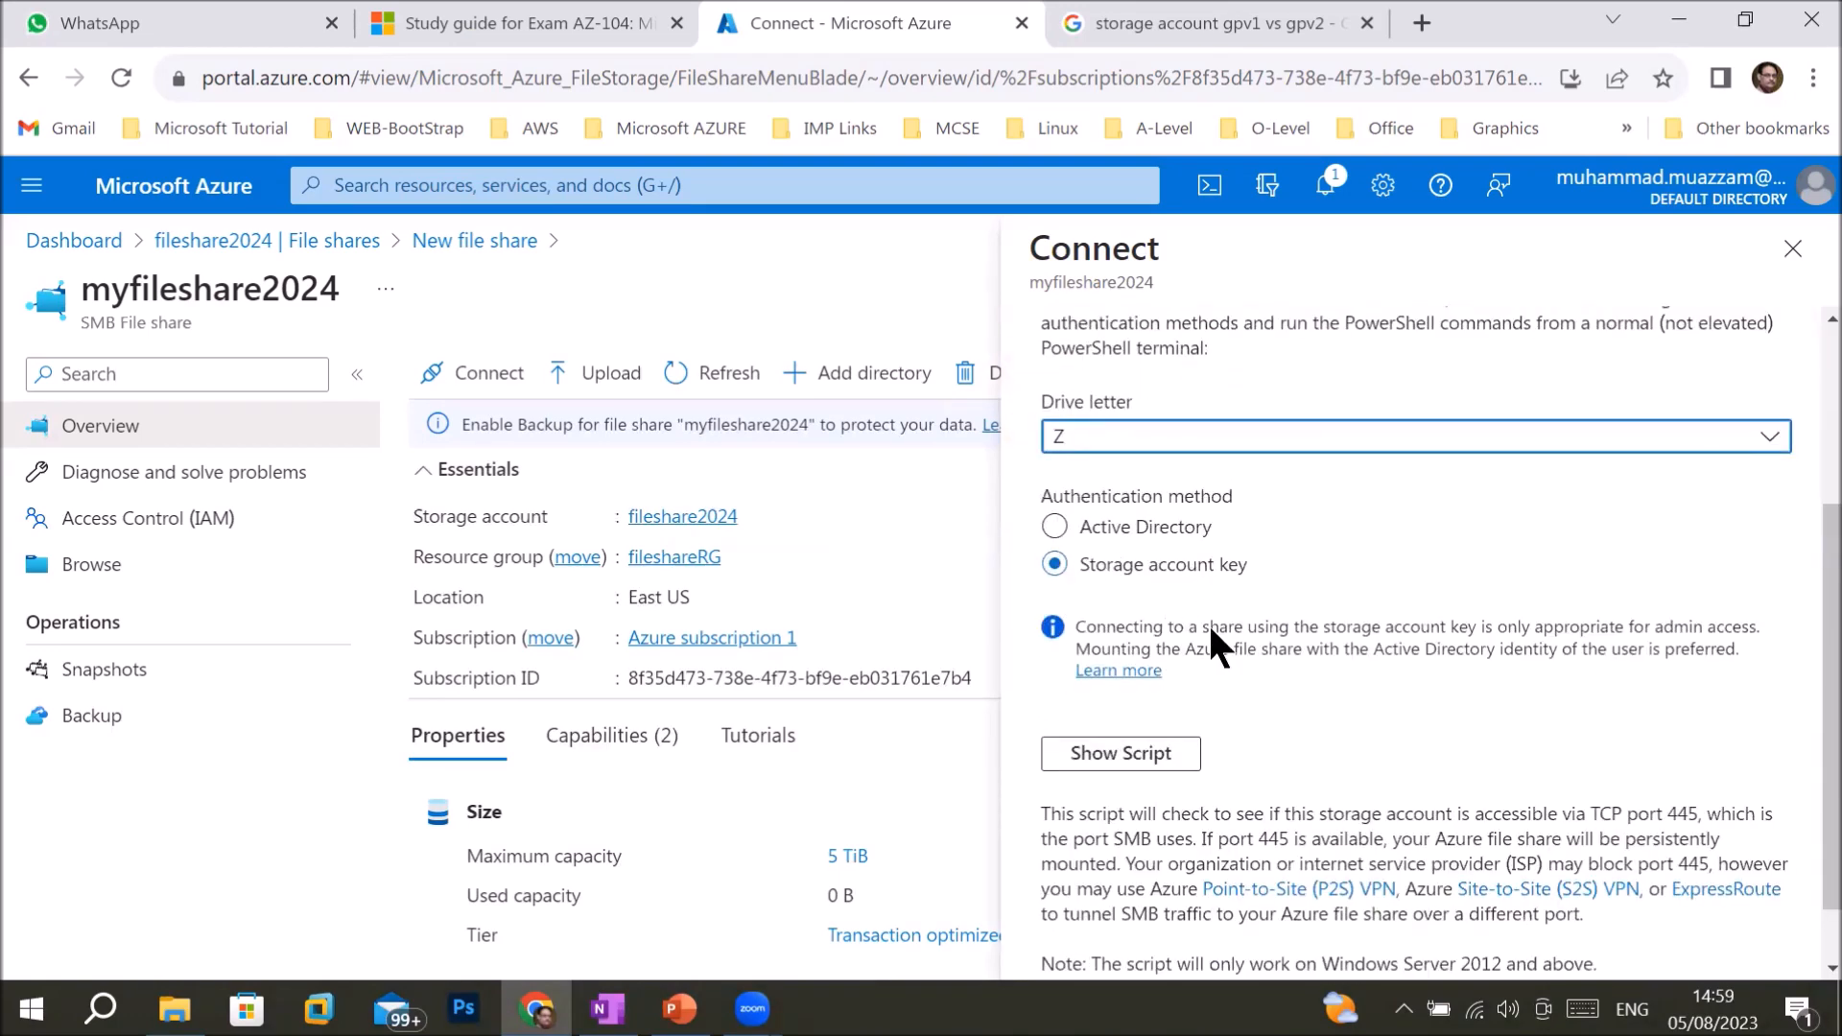
pyautogui.moveTo(1209, 627); pyautogui.dragTo(1748, 627)
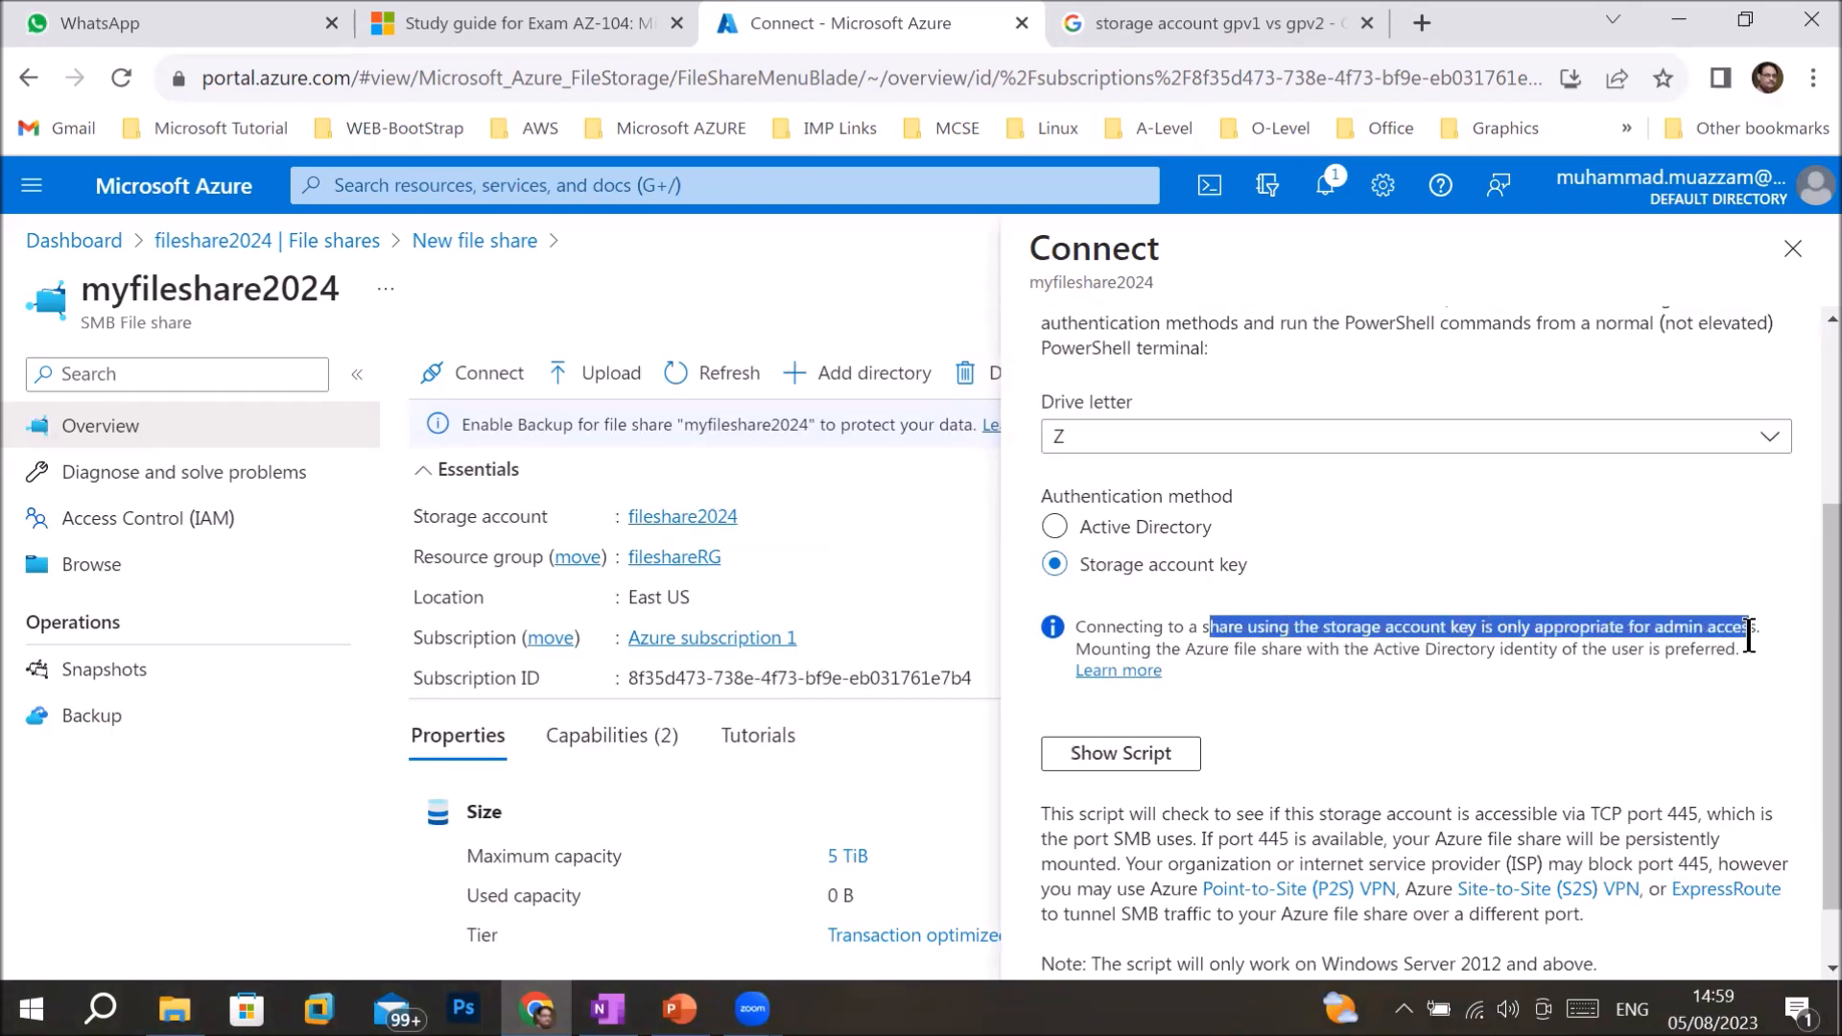
pyautogui.moveTo(1194, 650); pyautogui.dragTo(1727, 649)
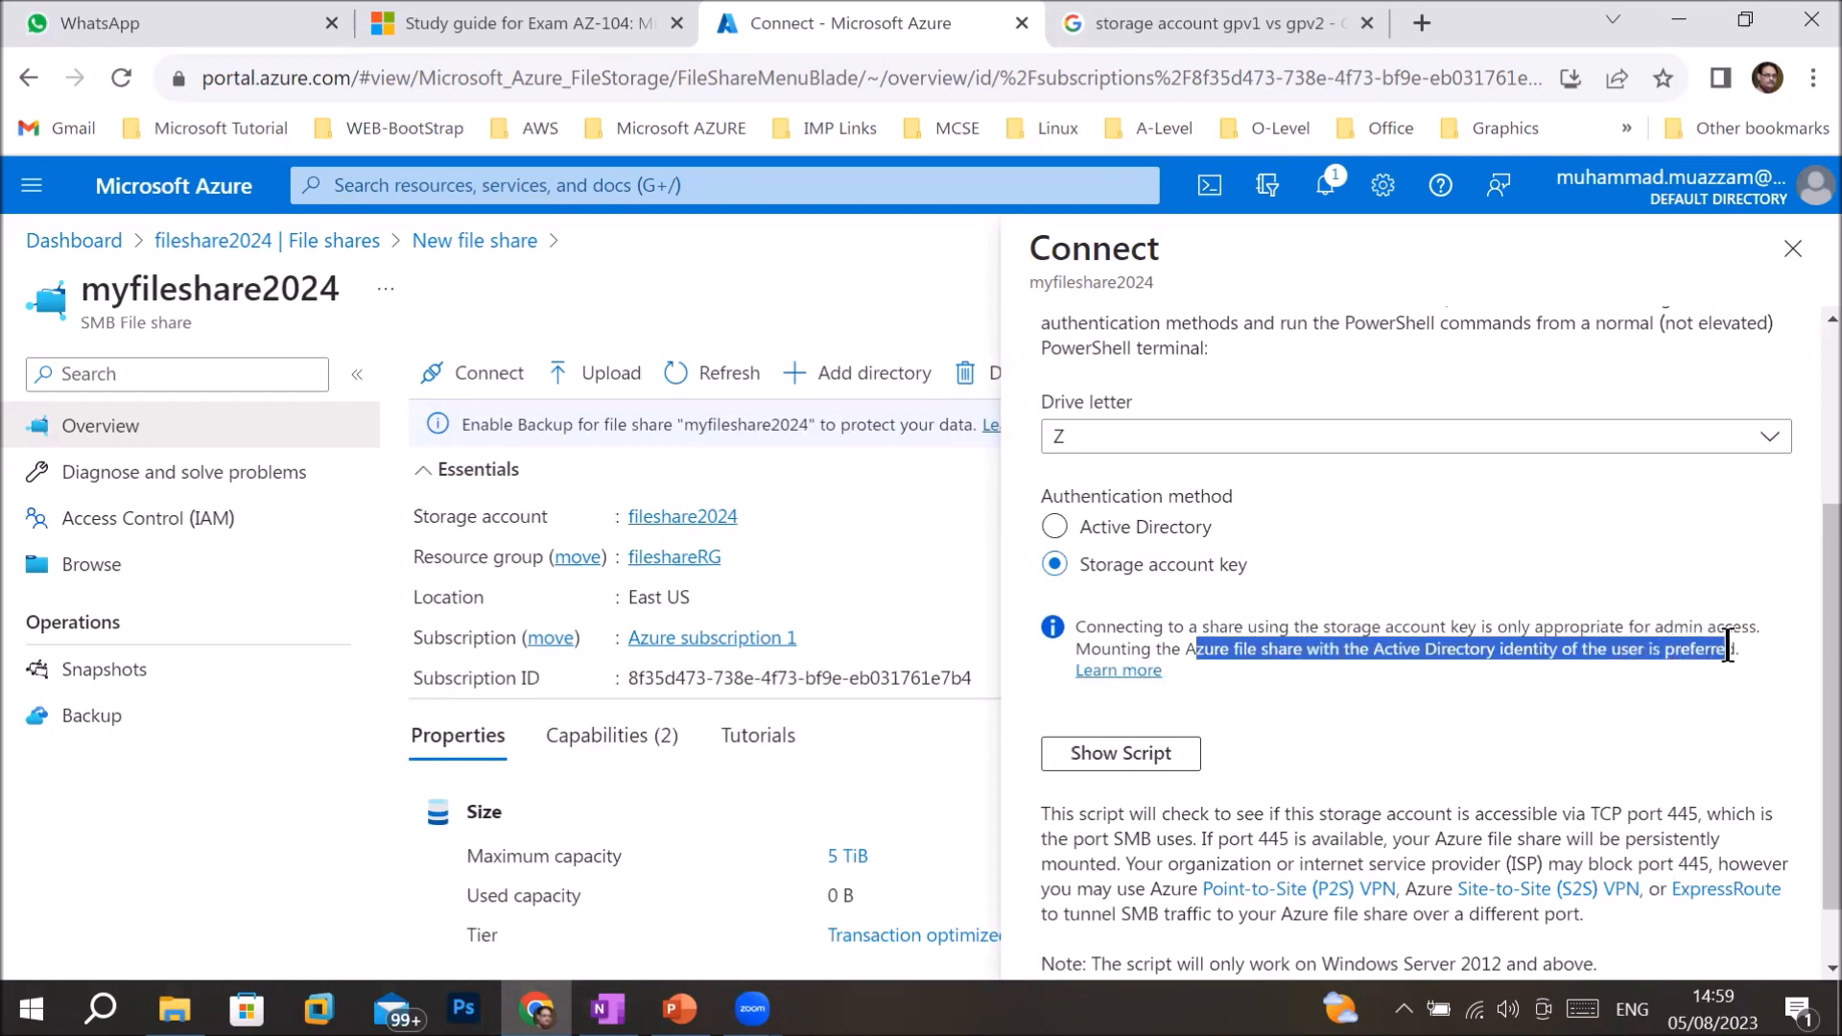
# - Copy the PowerShell script that mounts myfileshare2024 as drive Z, then search Windows for 'note'
pyautogui.click(1083, 756)
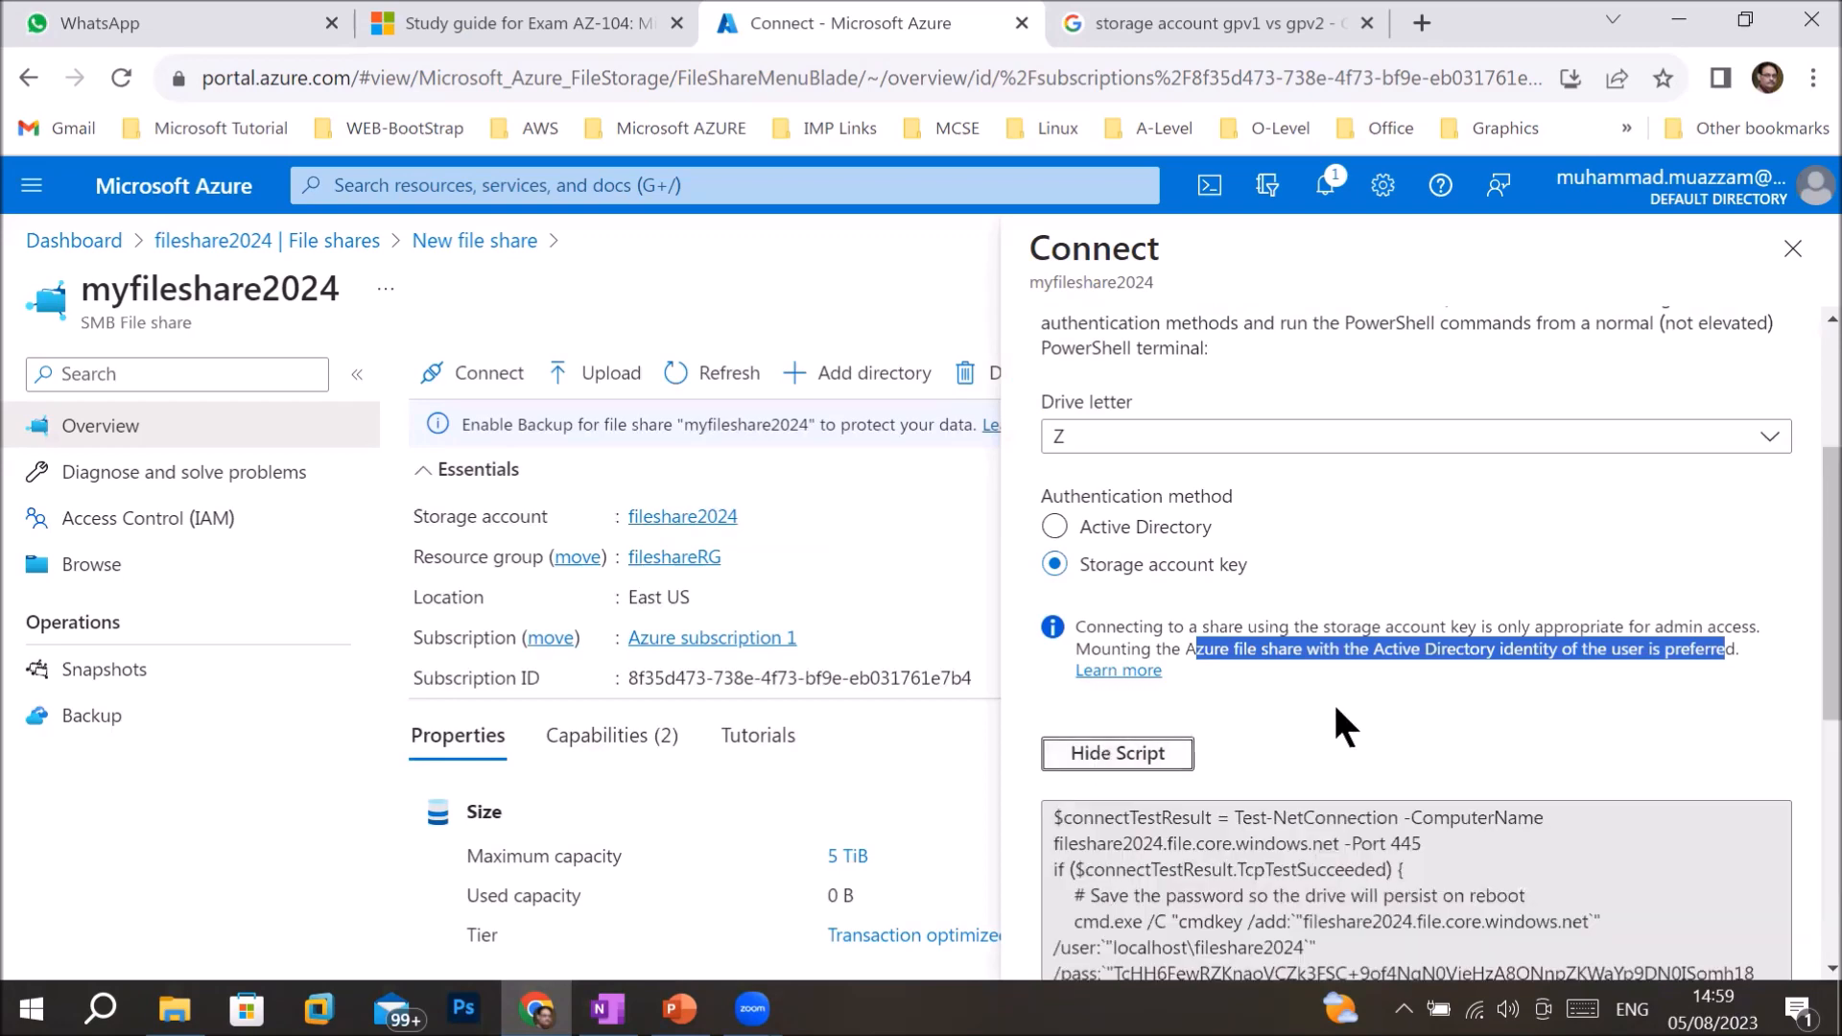
pyautogui.scroll(-4, 1332, 701)
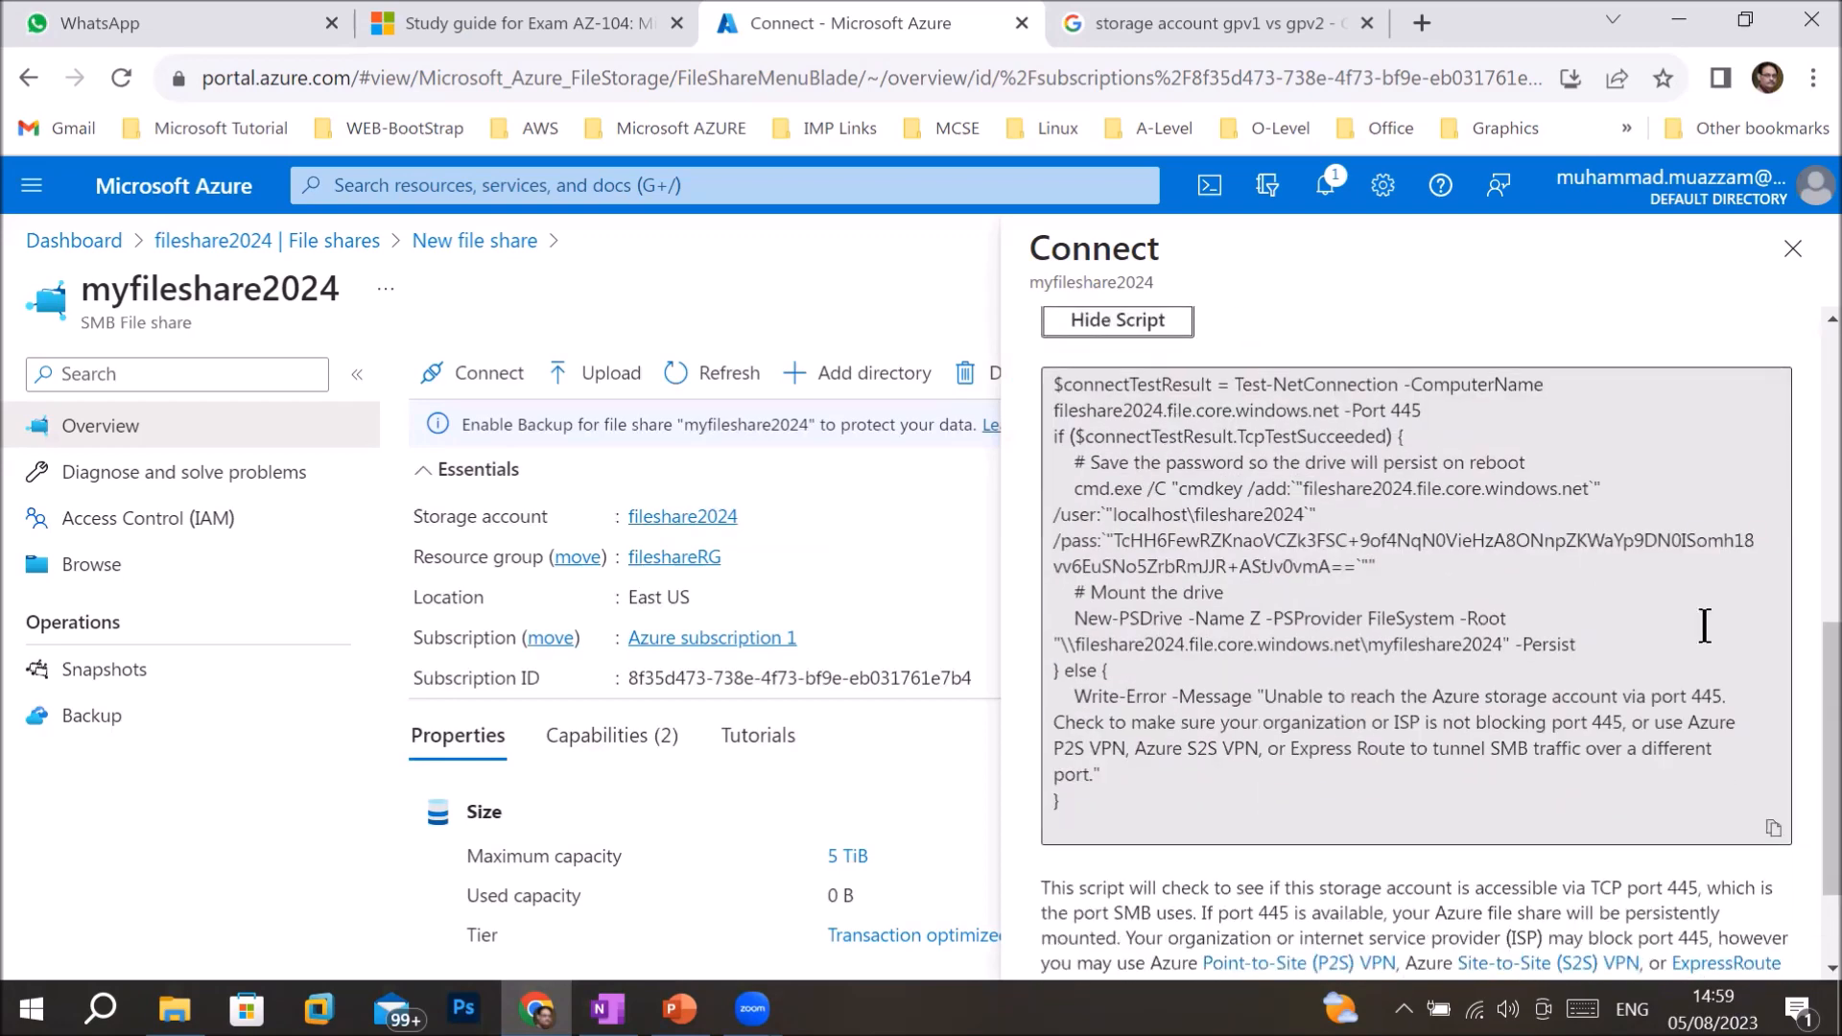
pyautogui.click(1774, 827)
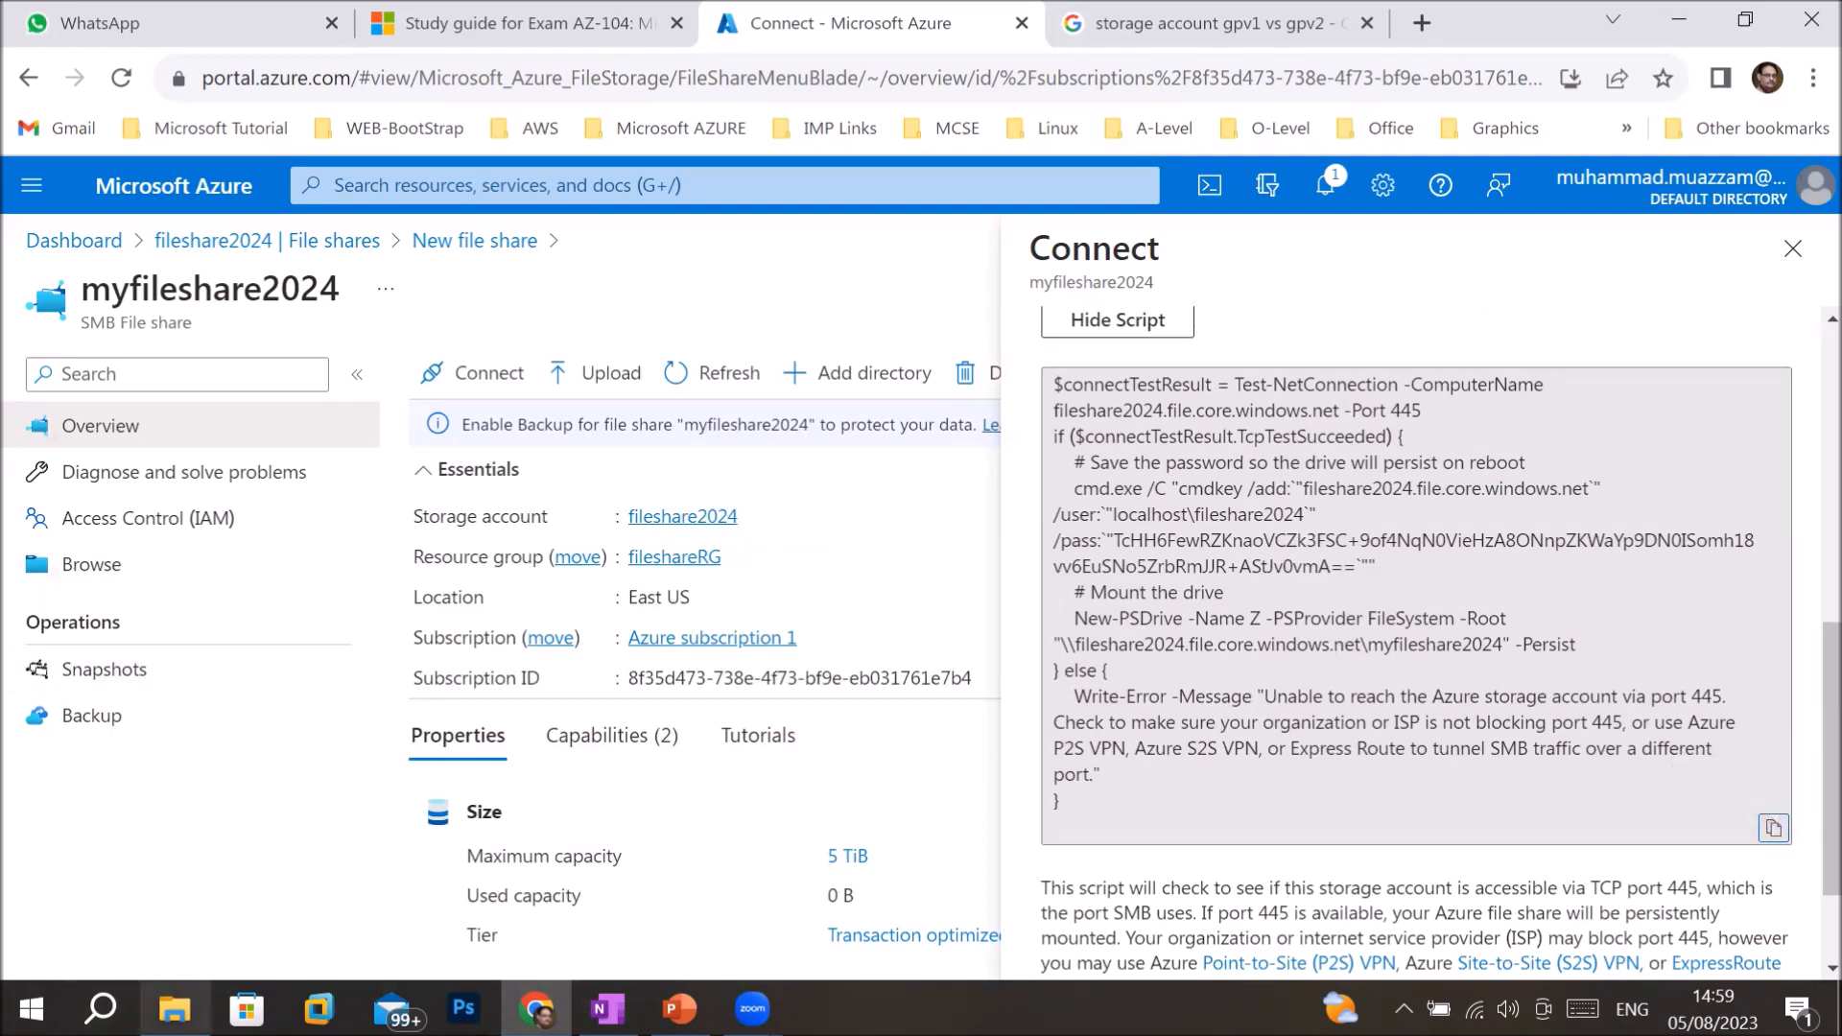
pyautogui.moveTo(175, 1007)
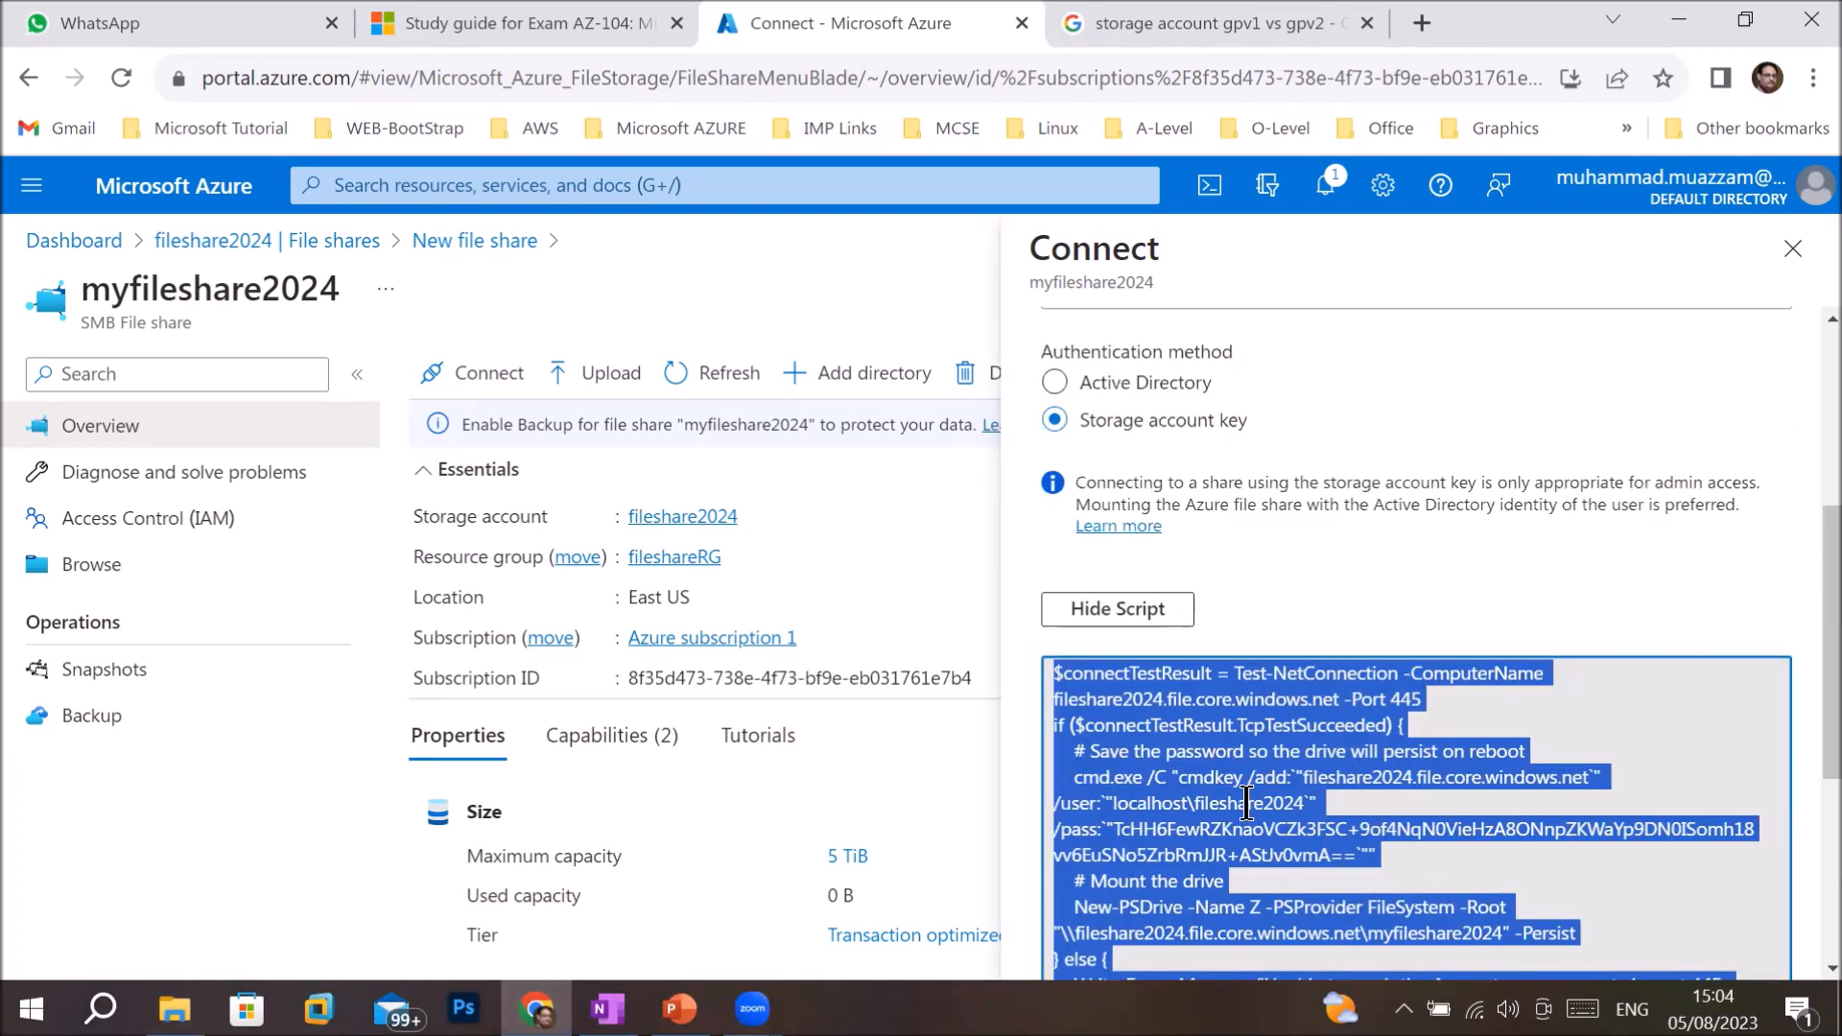
pyautogui.scroll(-2, 1246, 804)
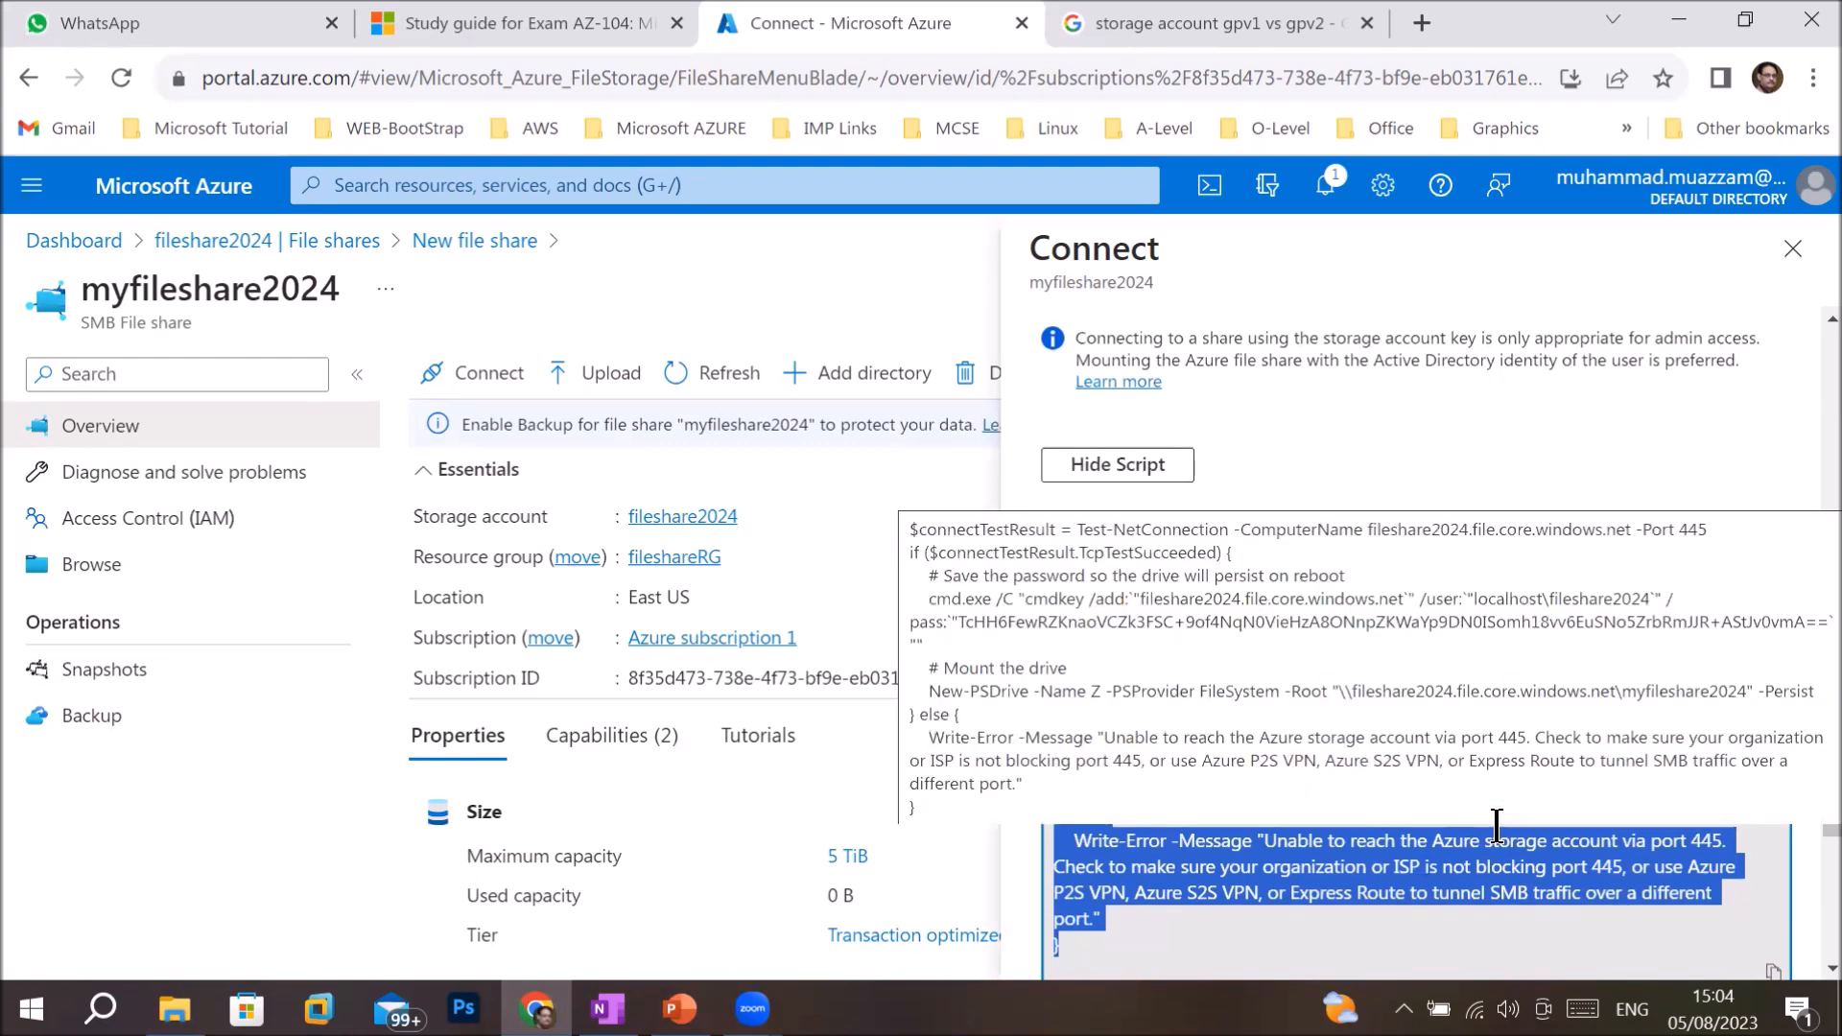
pyautogui.scroll(-3, 1444, 710)
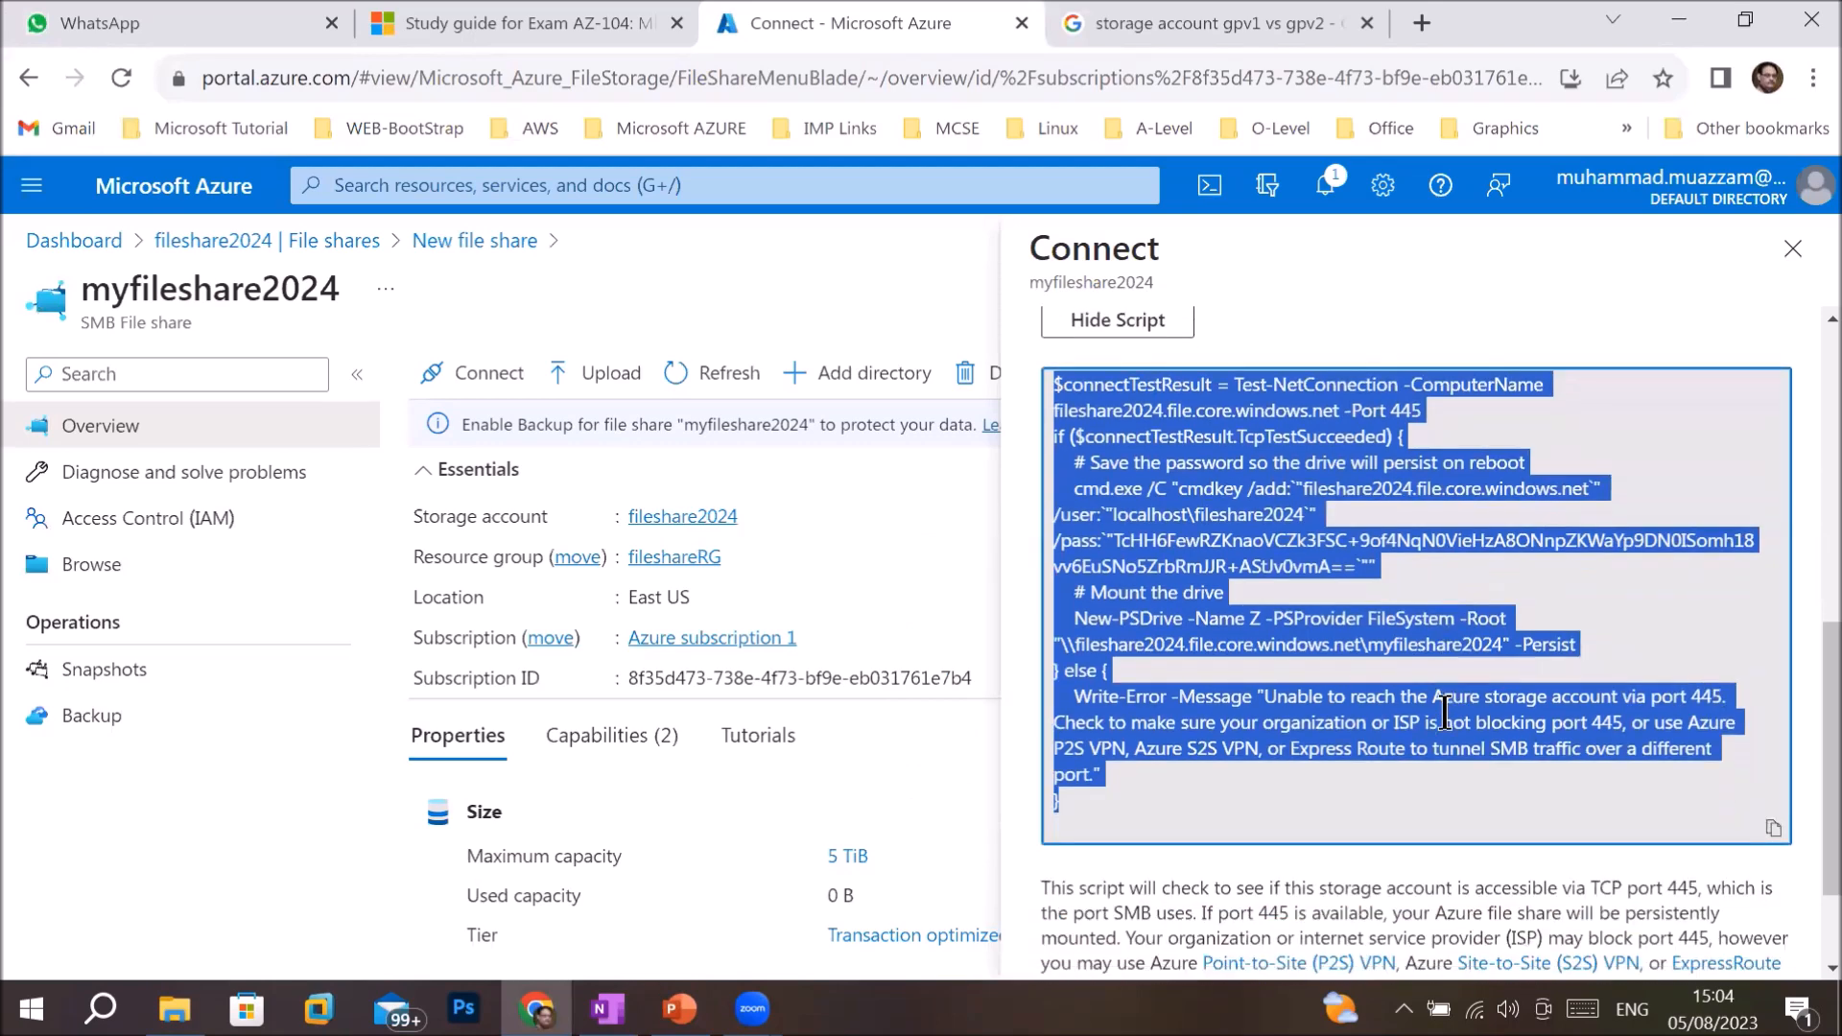
pyautogui.click(1773, 827)
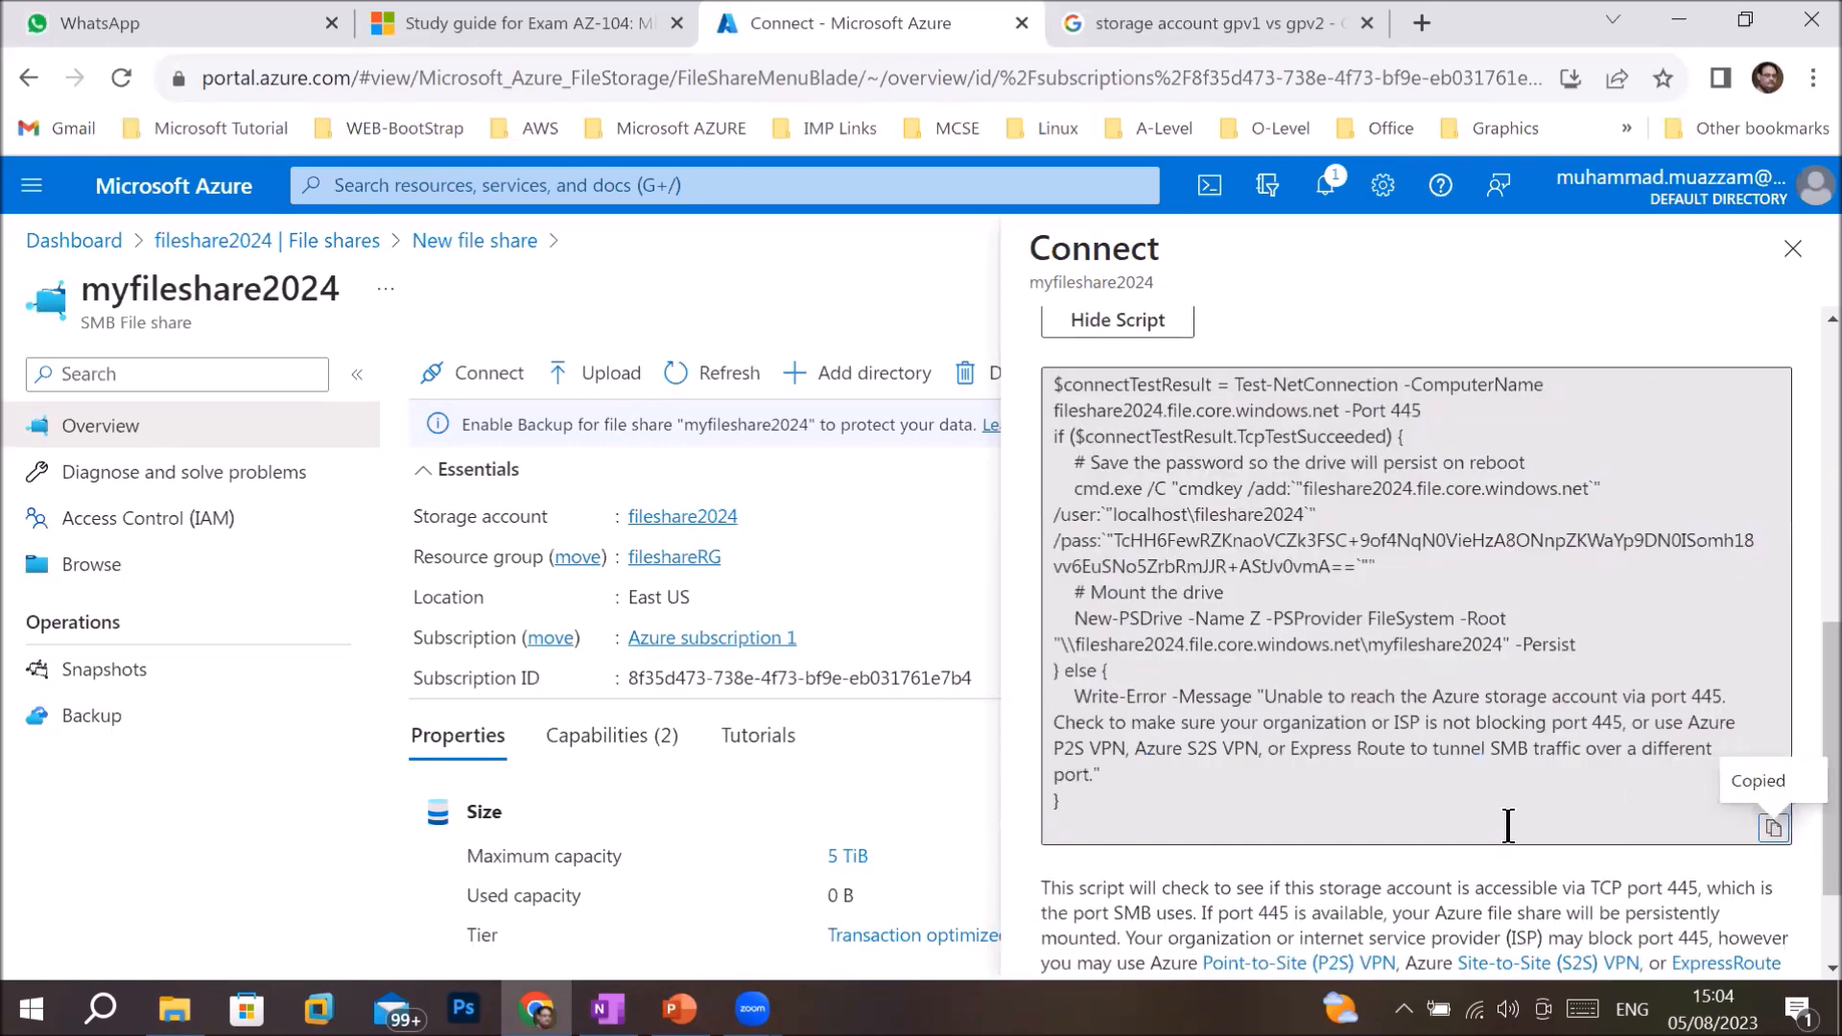
pyautogui.click(100, 1008)
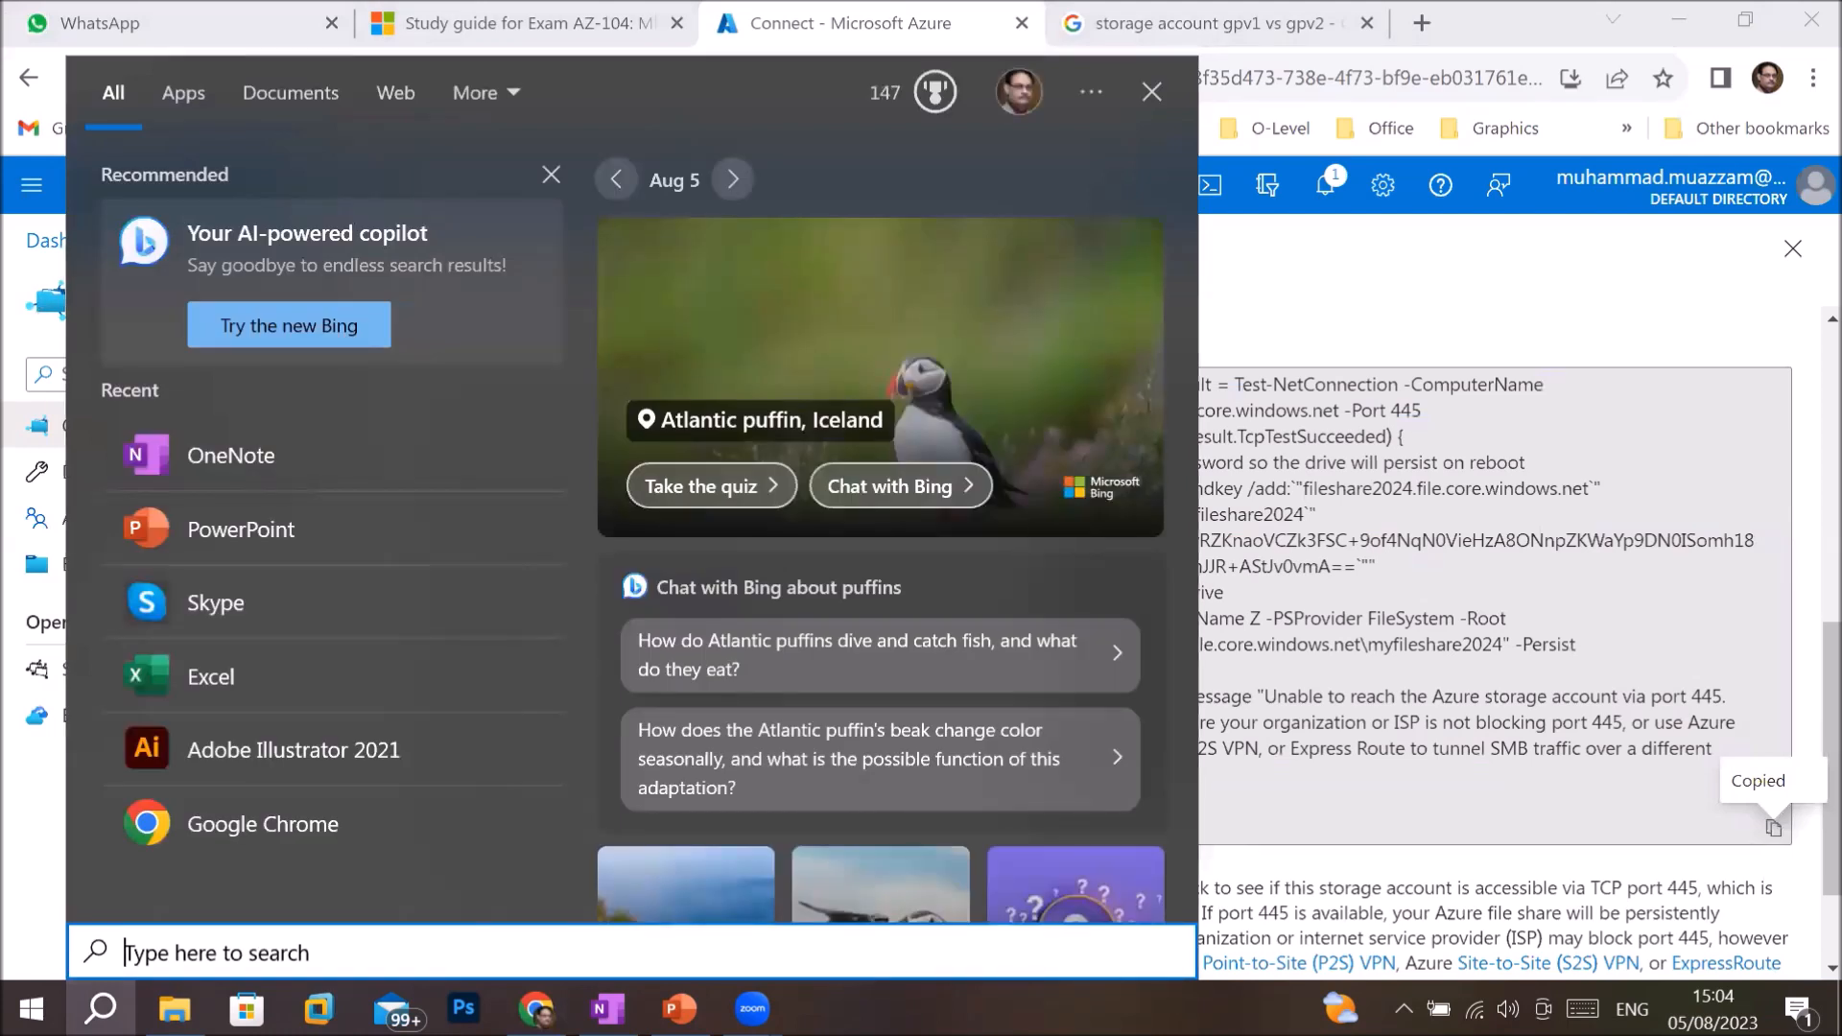
pyautogui.write('note')
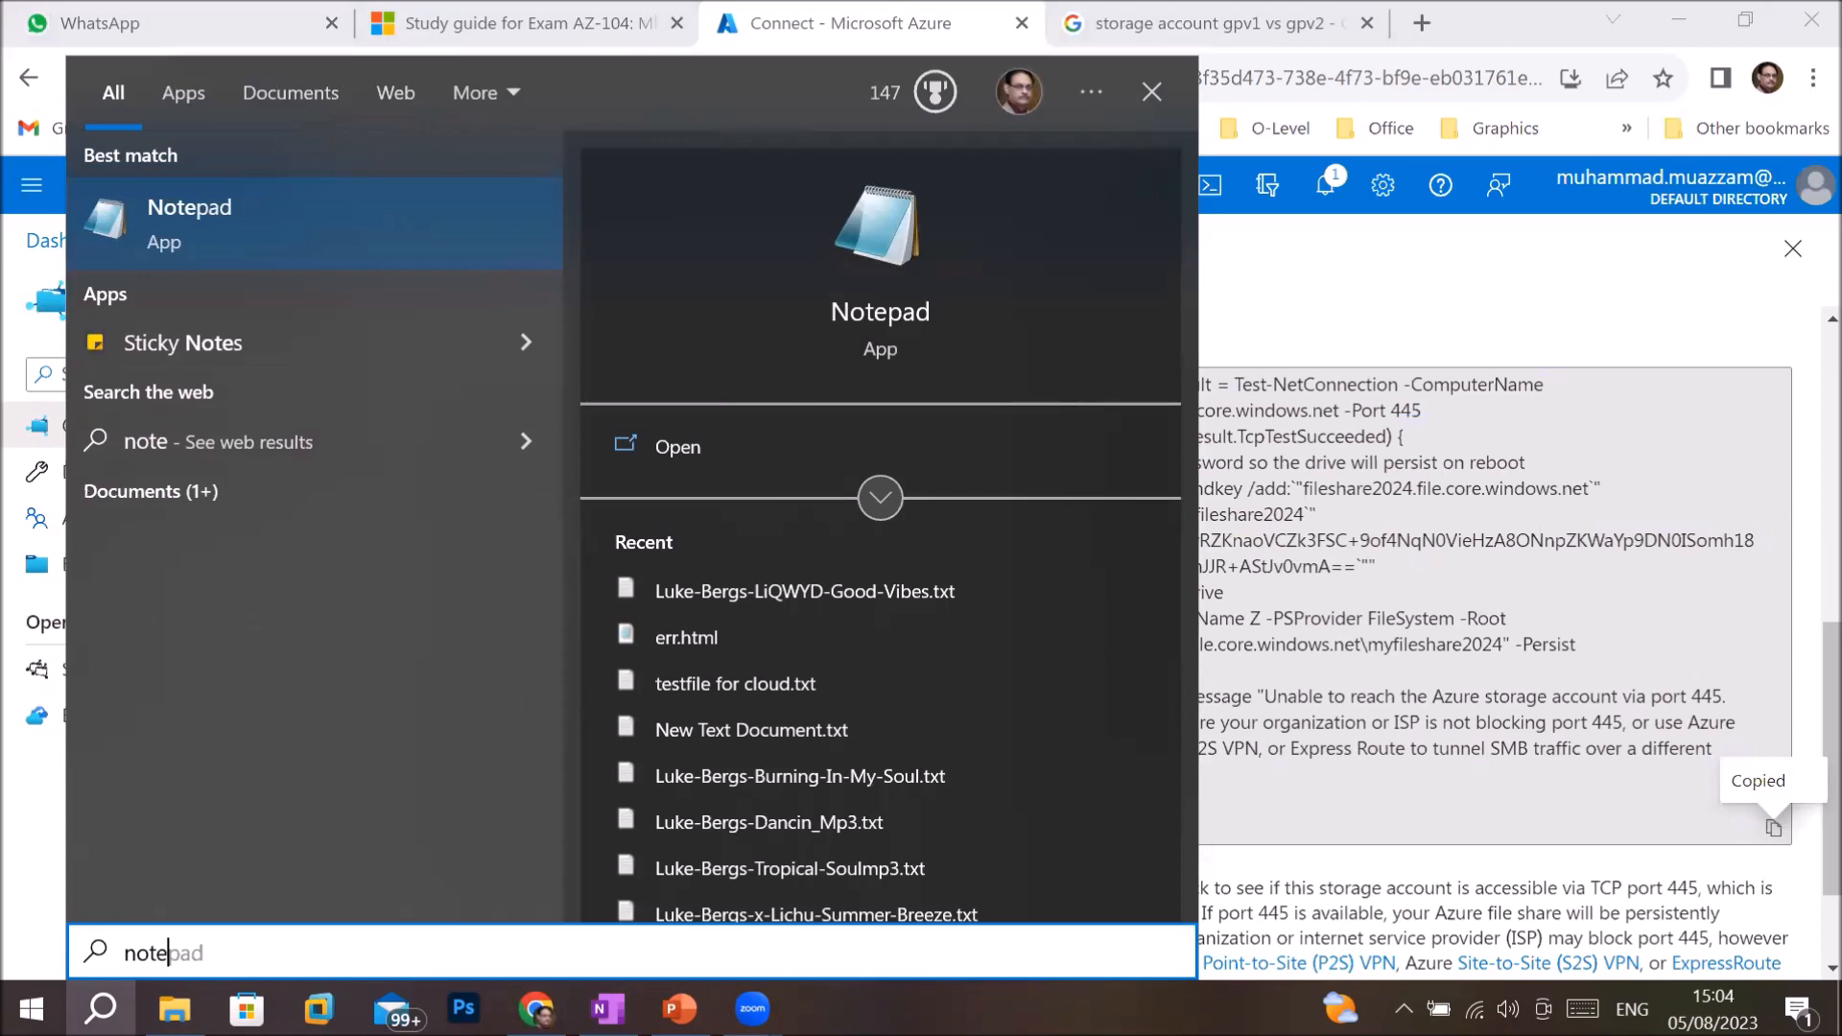
# - Launch Notepad, paste the copied mount script and maximize the window
pyautogui.press('Return')
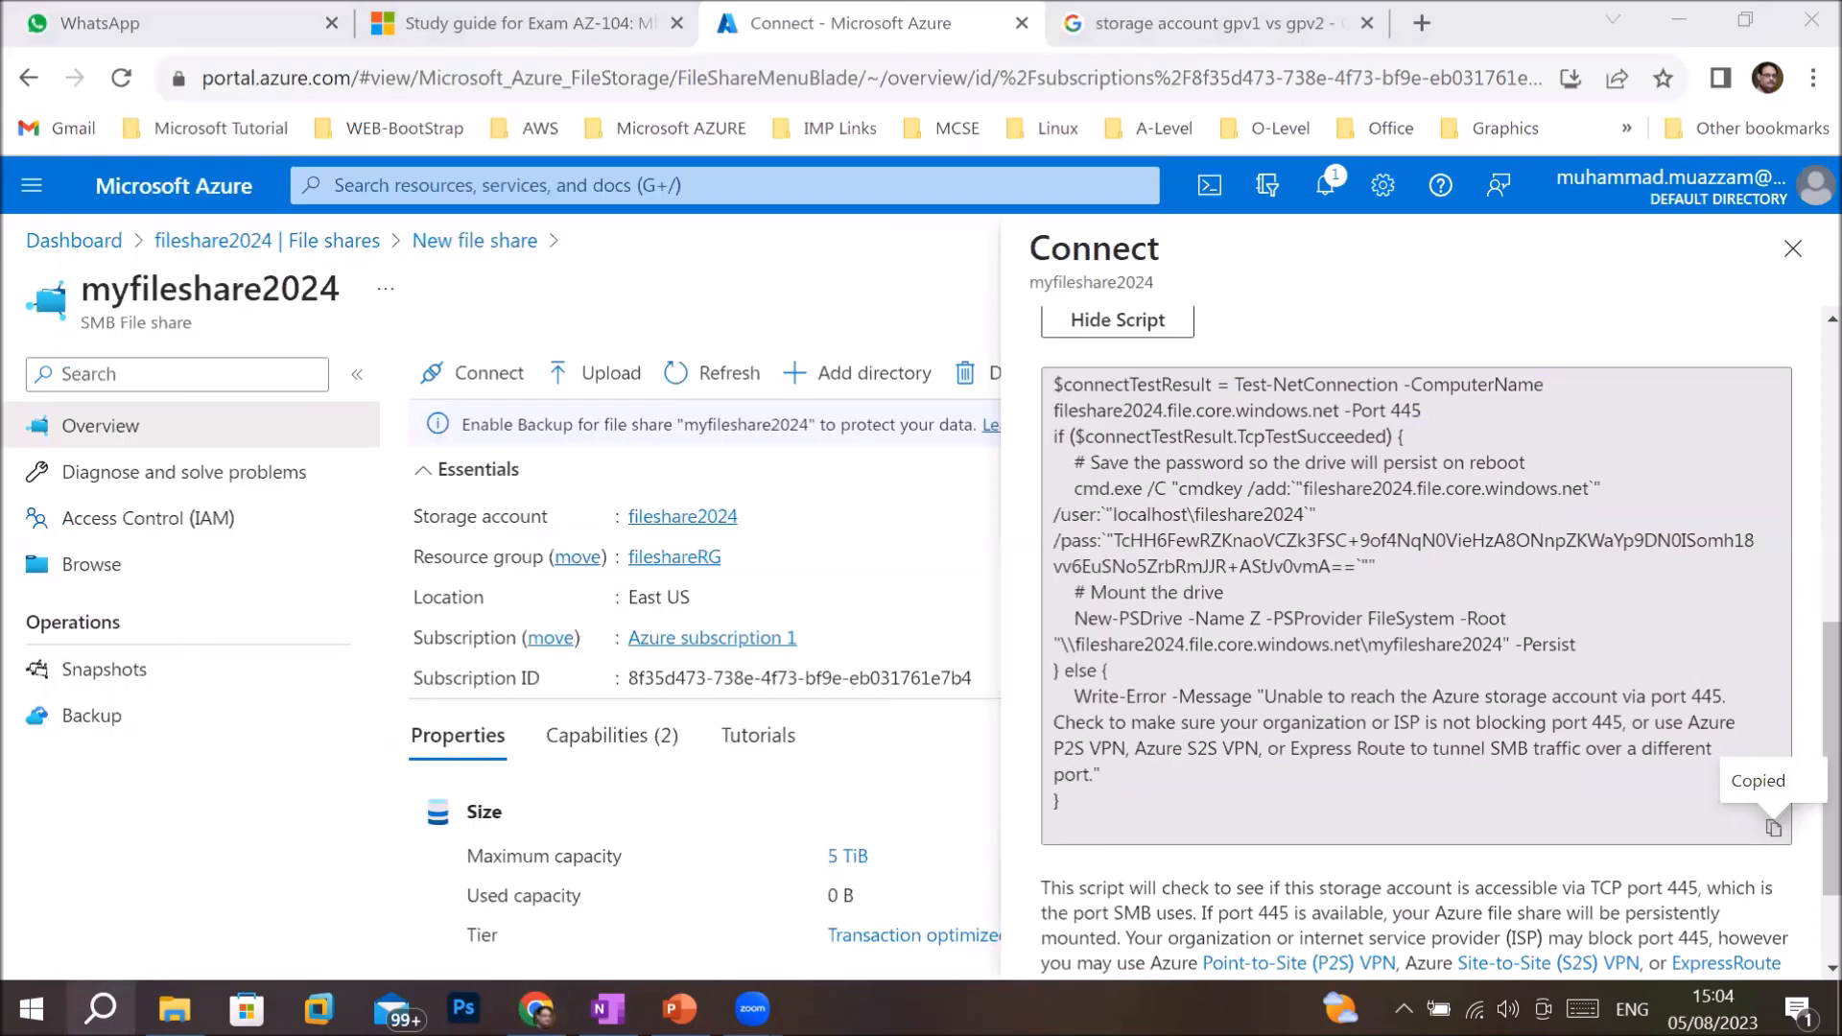
pyautogui.rightClick(355, 160)
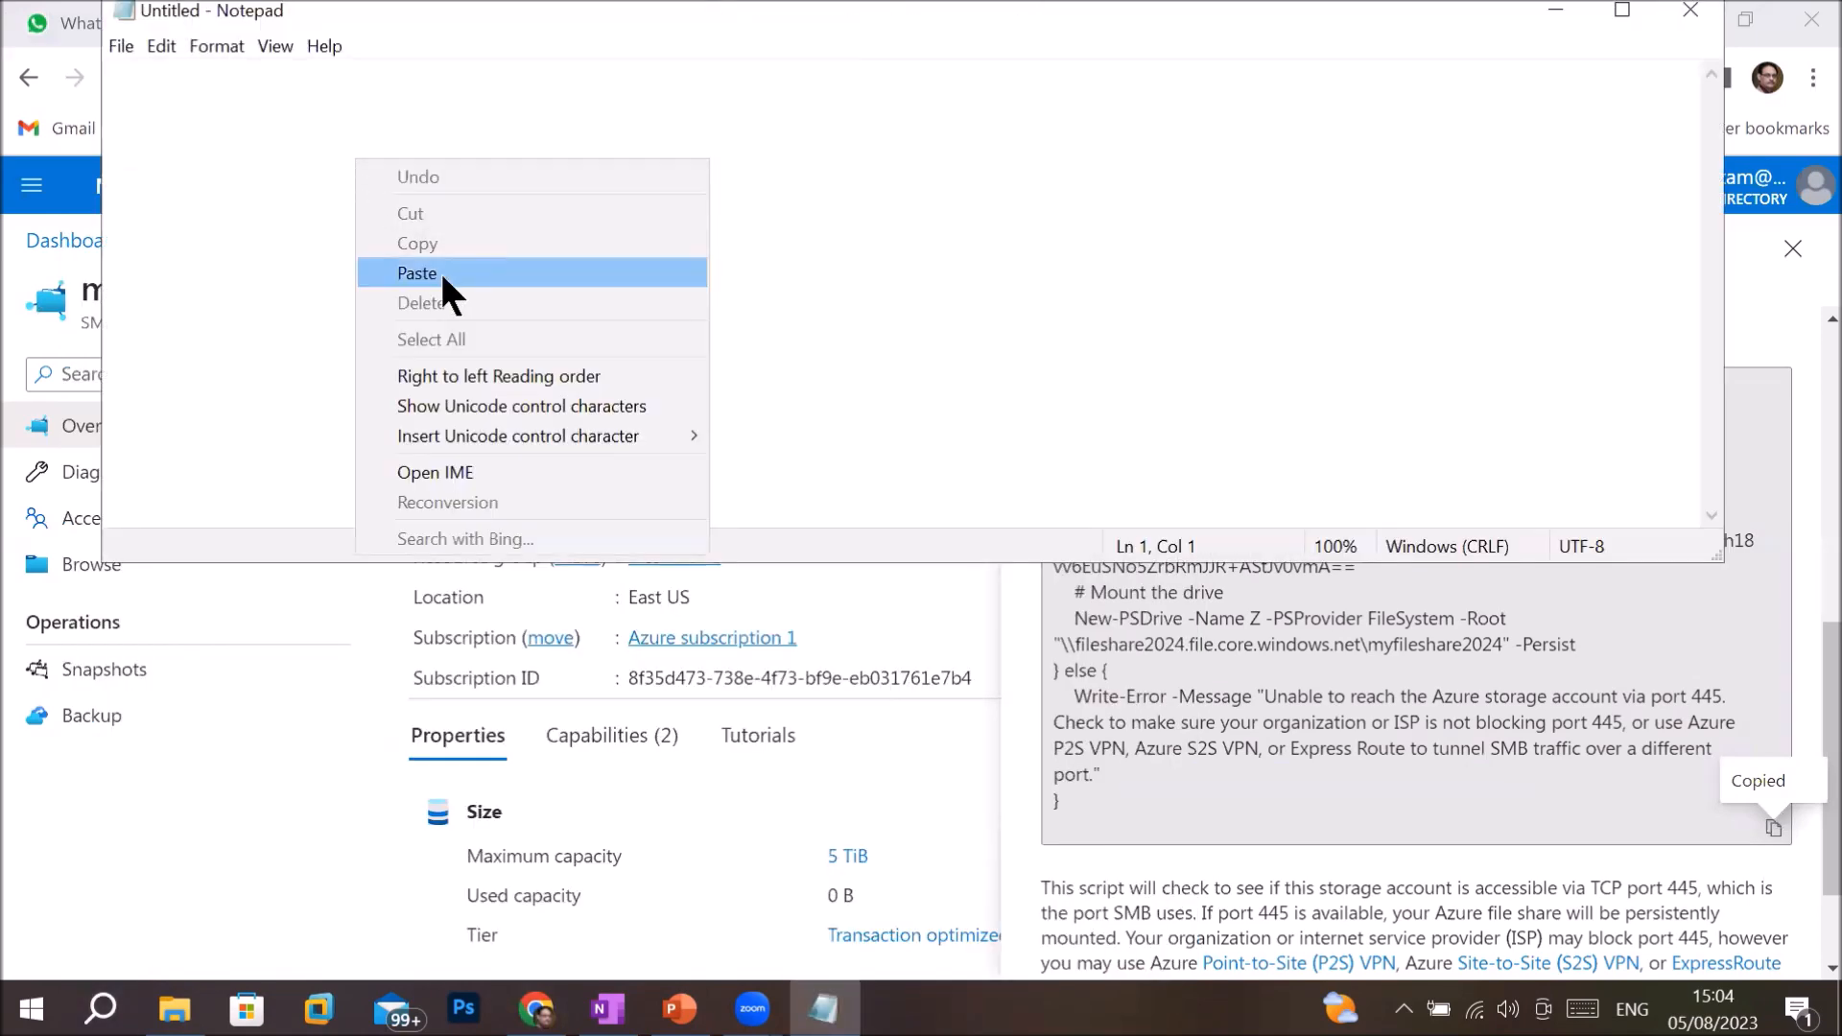
pyautogui.click(422, 272)
pyautogui.doubleClick(688, 6)
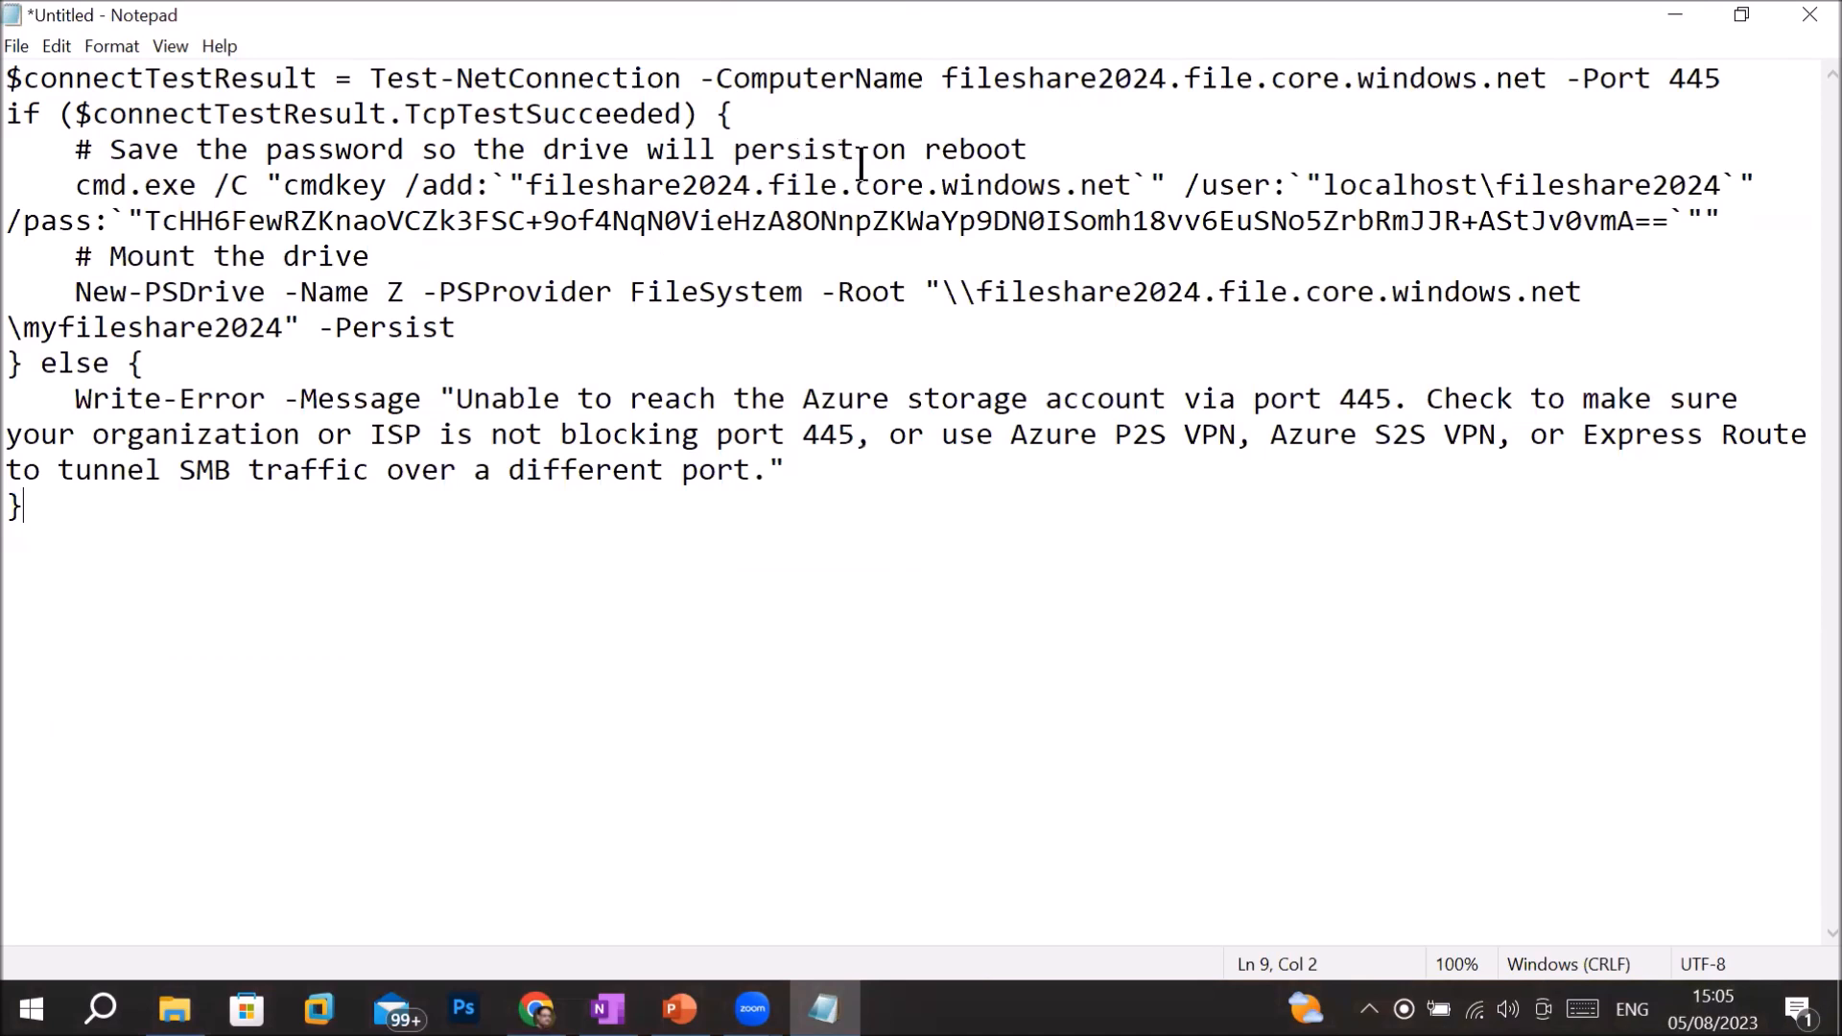
# - Review the storage host name, cmdkey user name and storage account key in the script
pyautogui.moveTo(530, 183); pyautogui.dragTo(1135, 189)
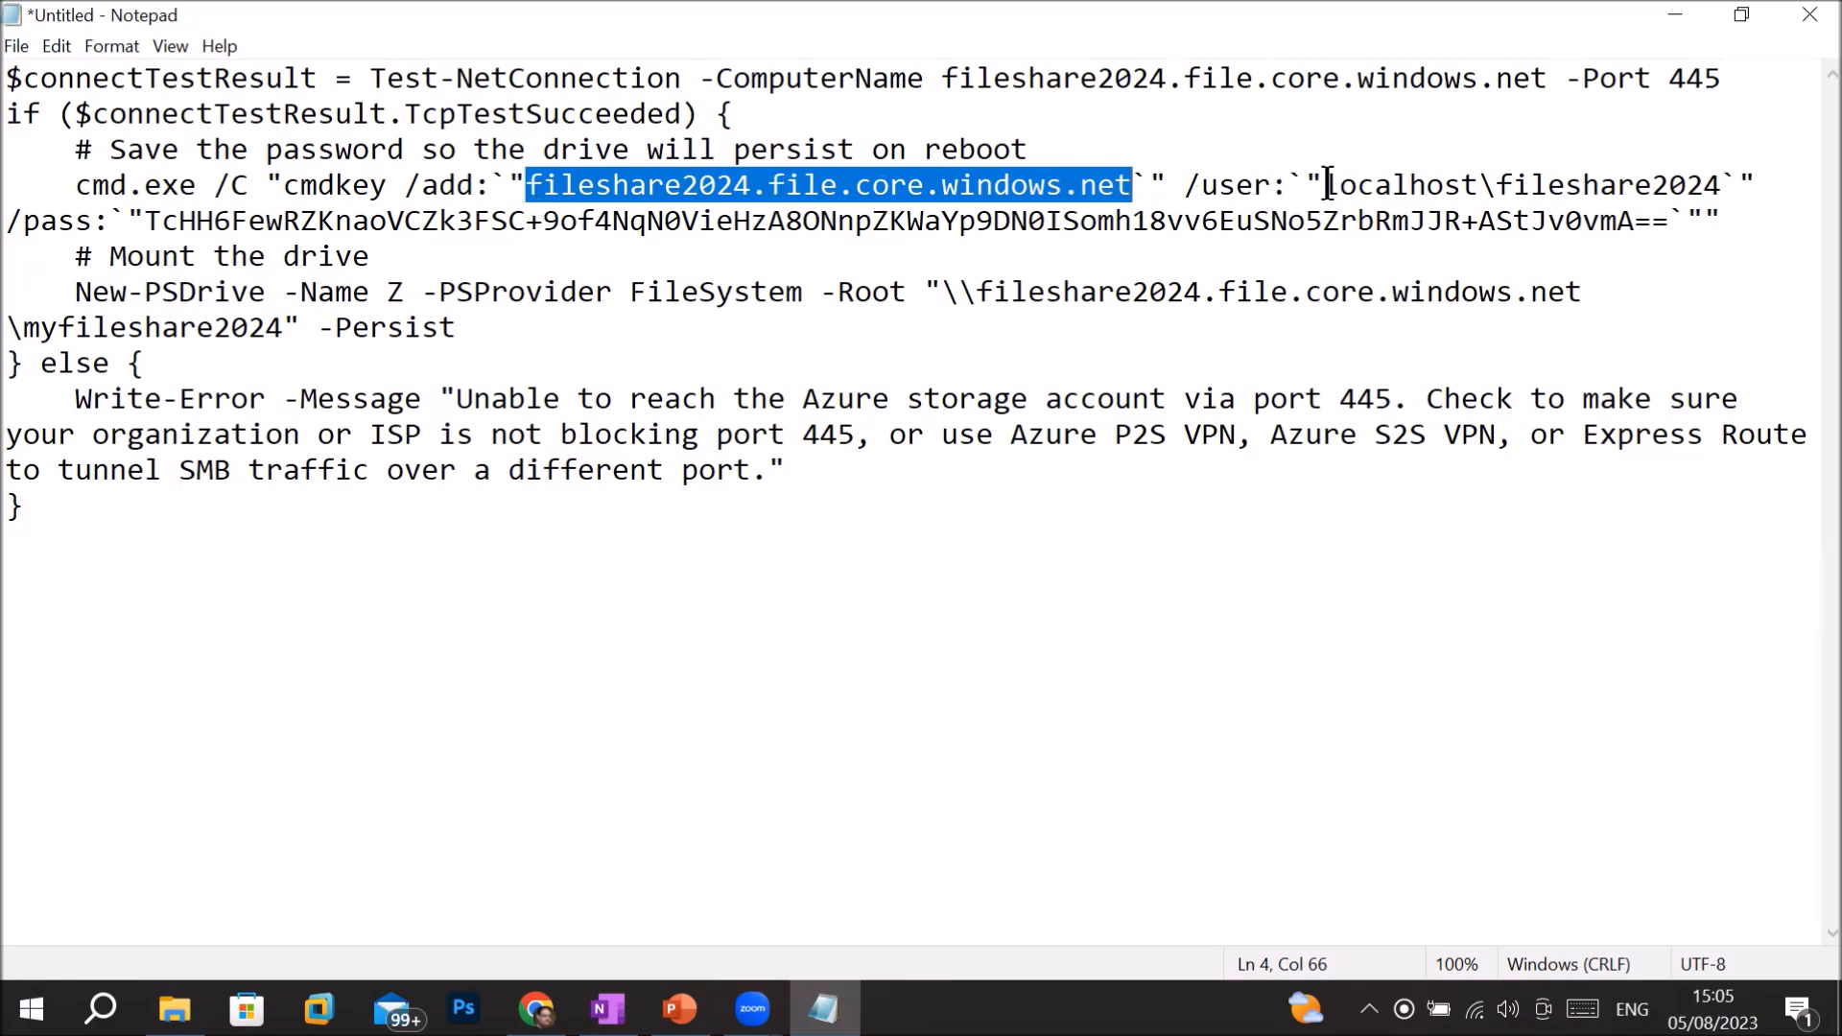
pyautogui.moveTo(1326, 184); pyautogui.dragTo(1722, 187)
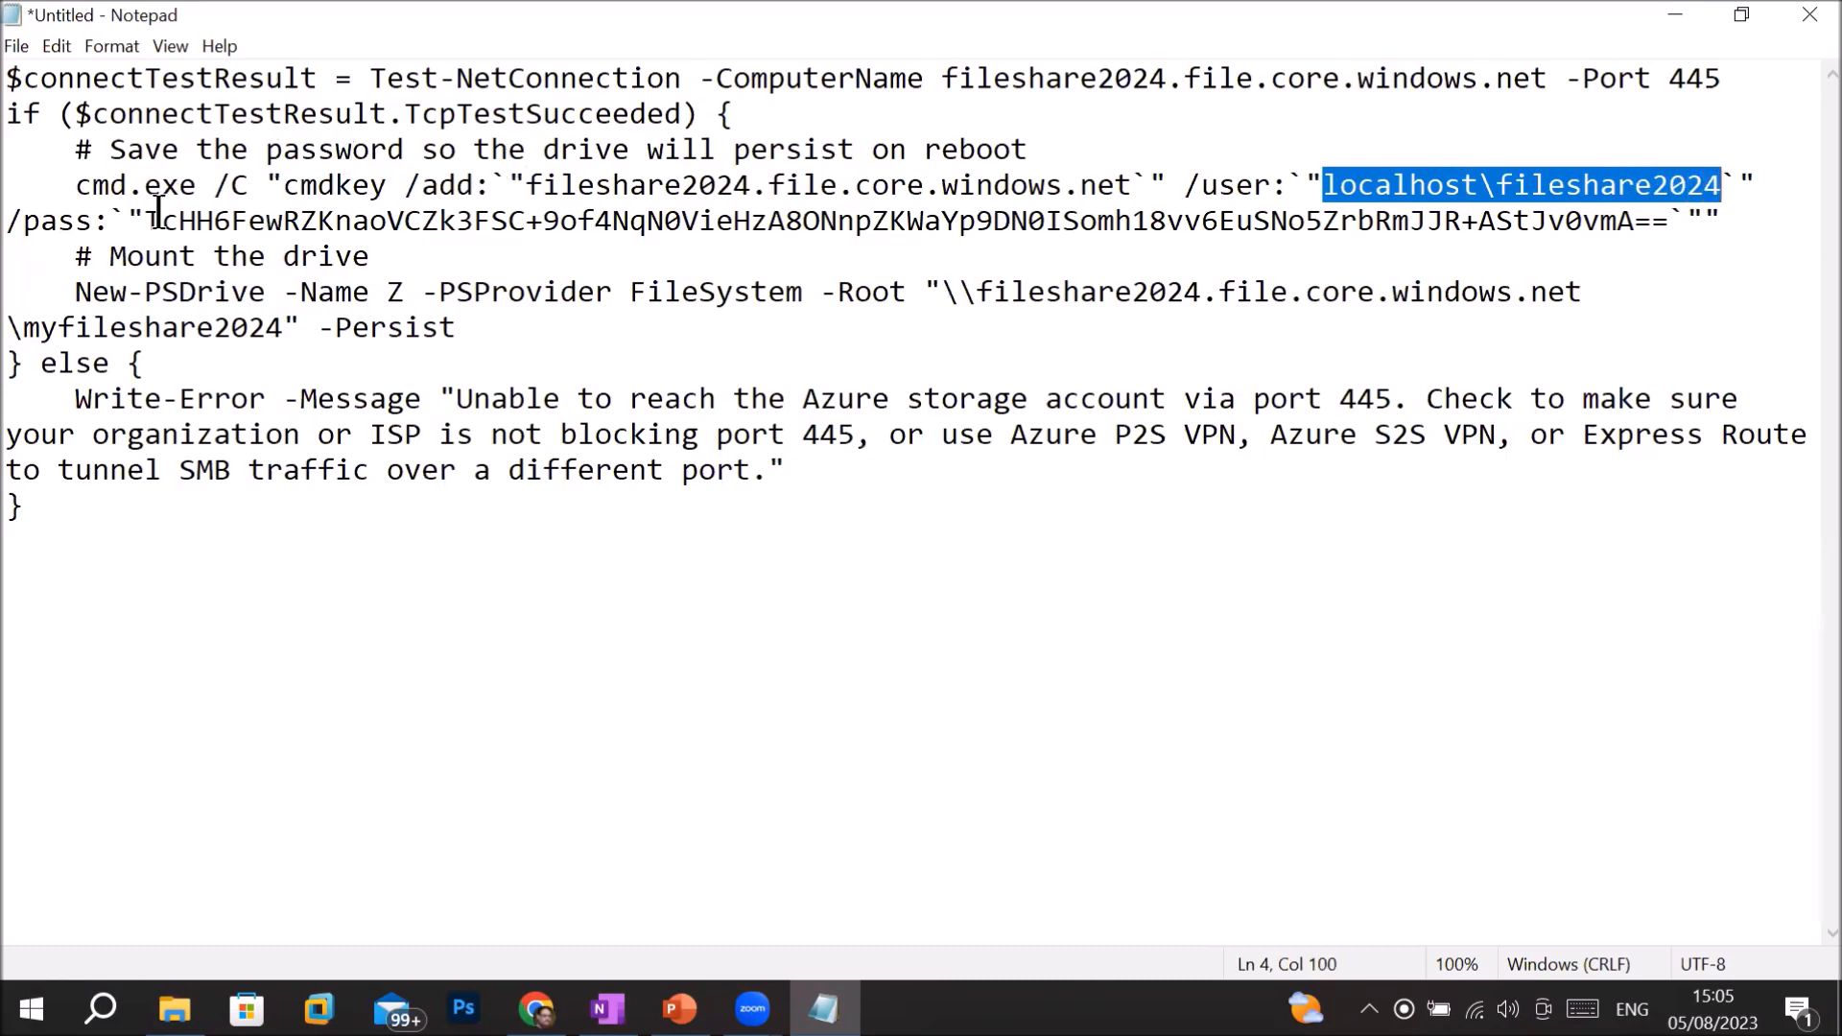
pyautogui.moveTo(150, 221); pyautogui.dragTo(1668, 228)
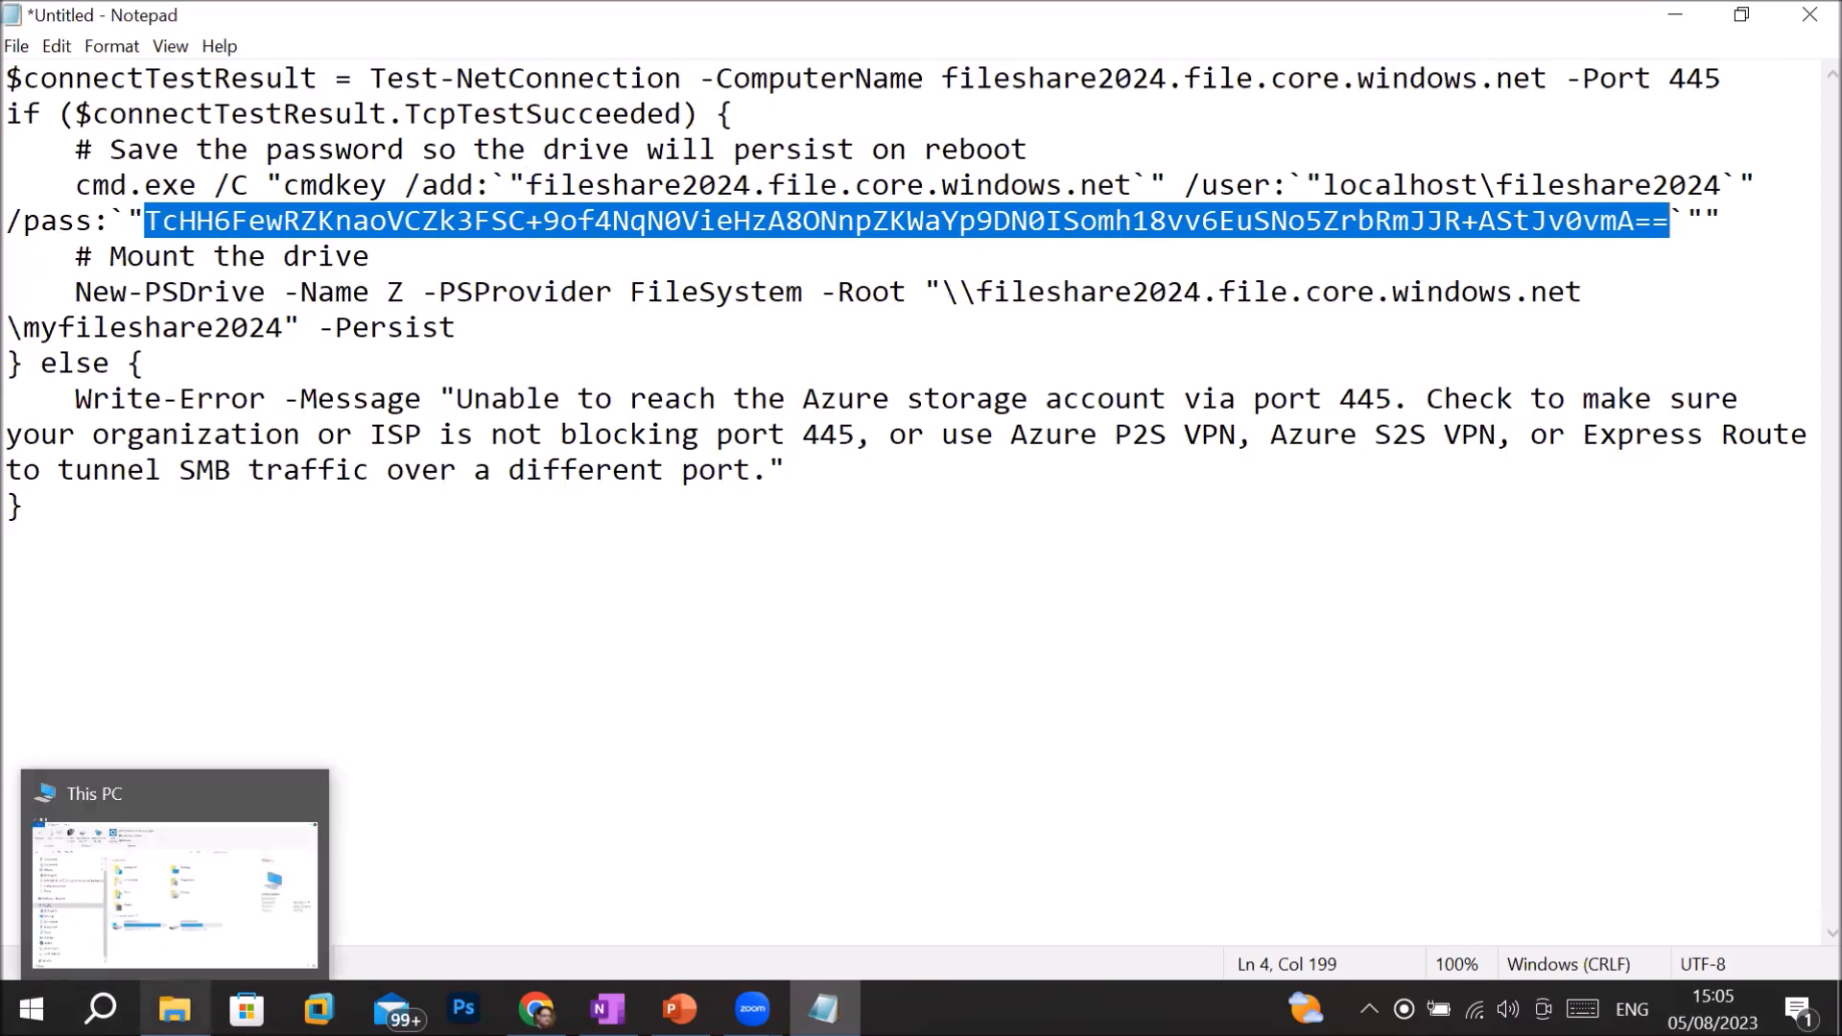
pyautogui.click(175, 1009)
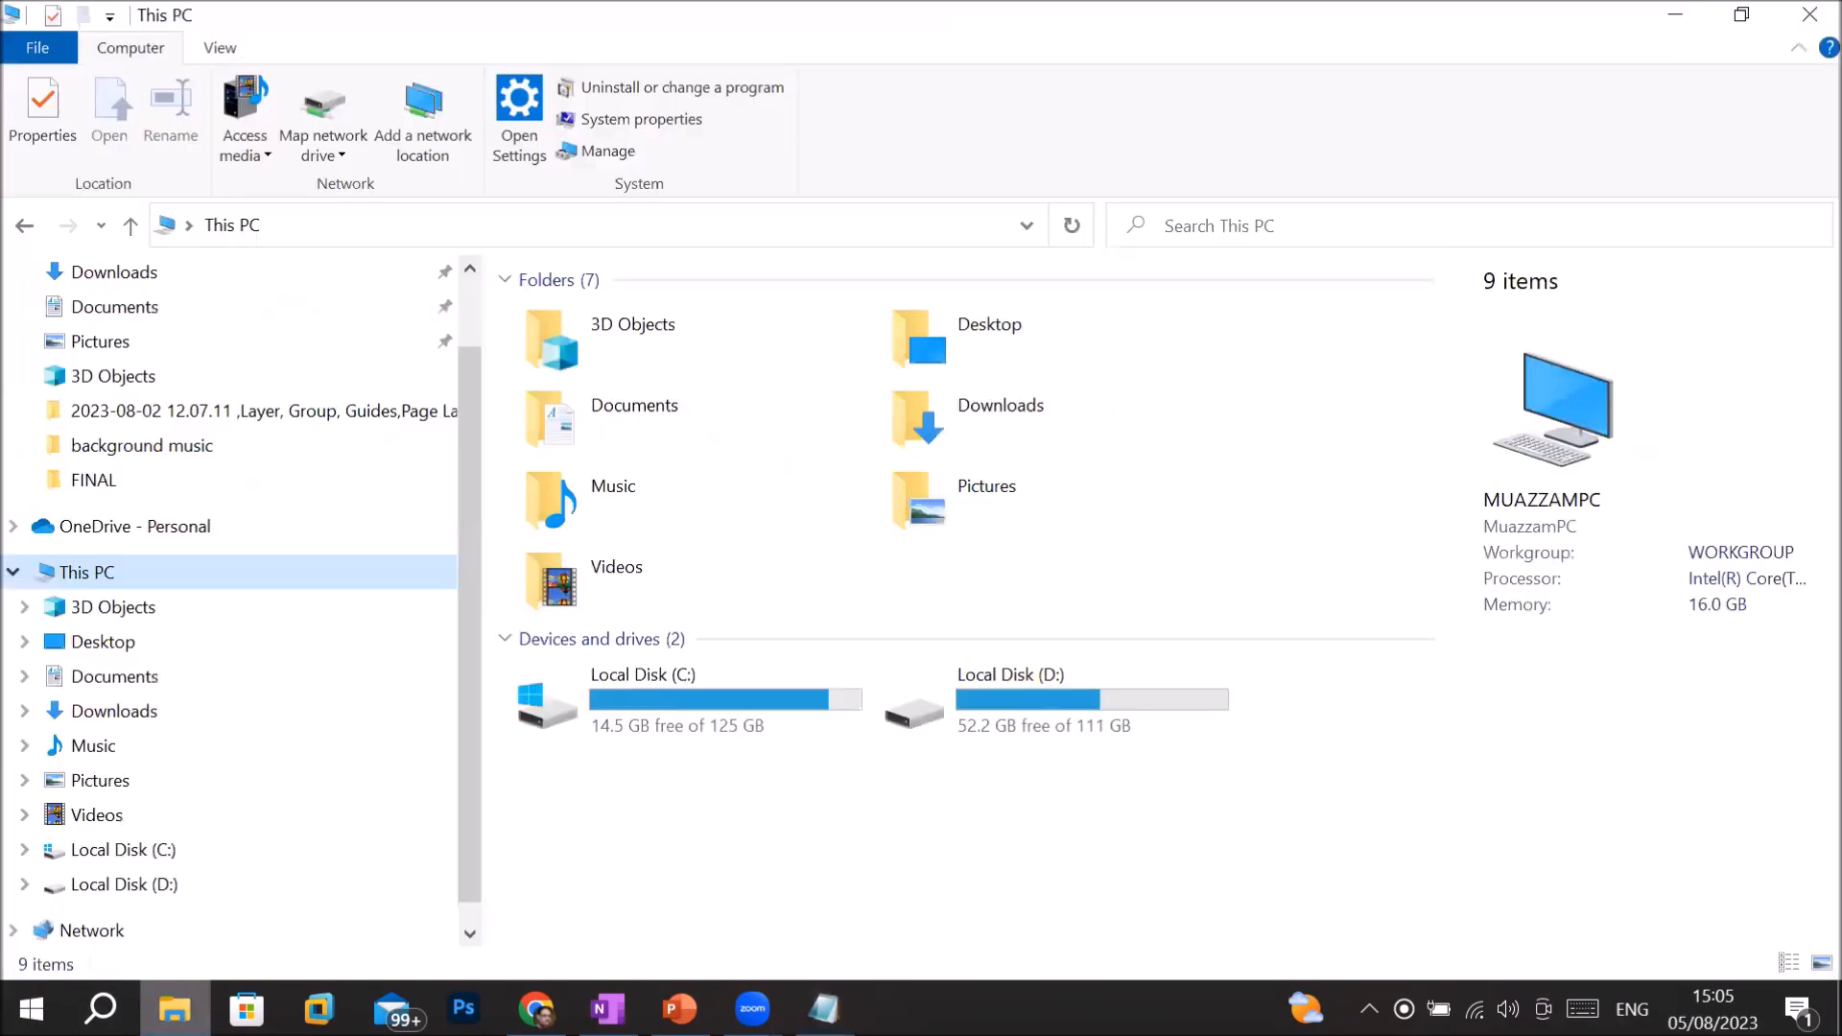
# - Open the Map Network Drive dialog from This PC, with drive Z: proposed
pyautogui.rightClick(144, 575)
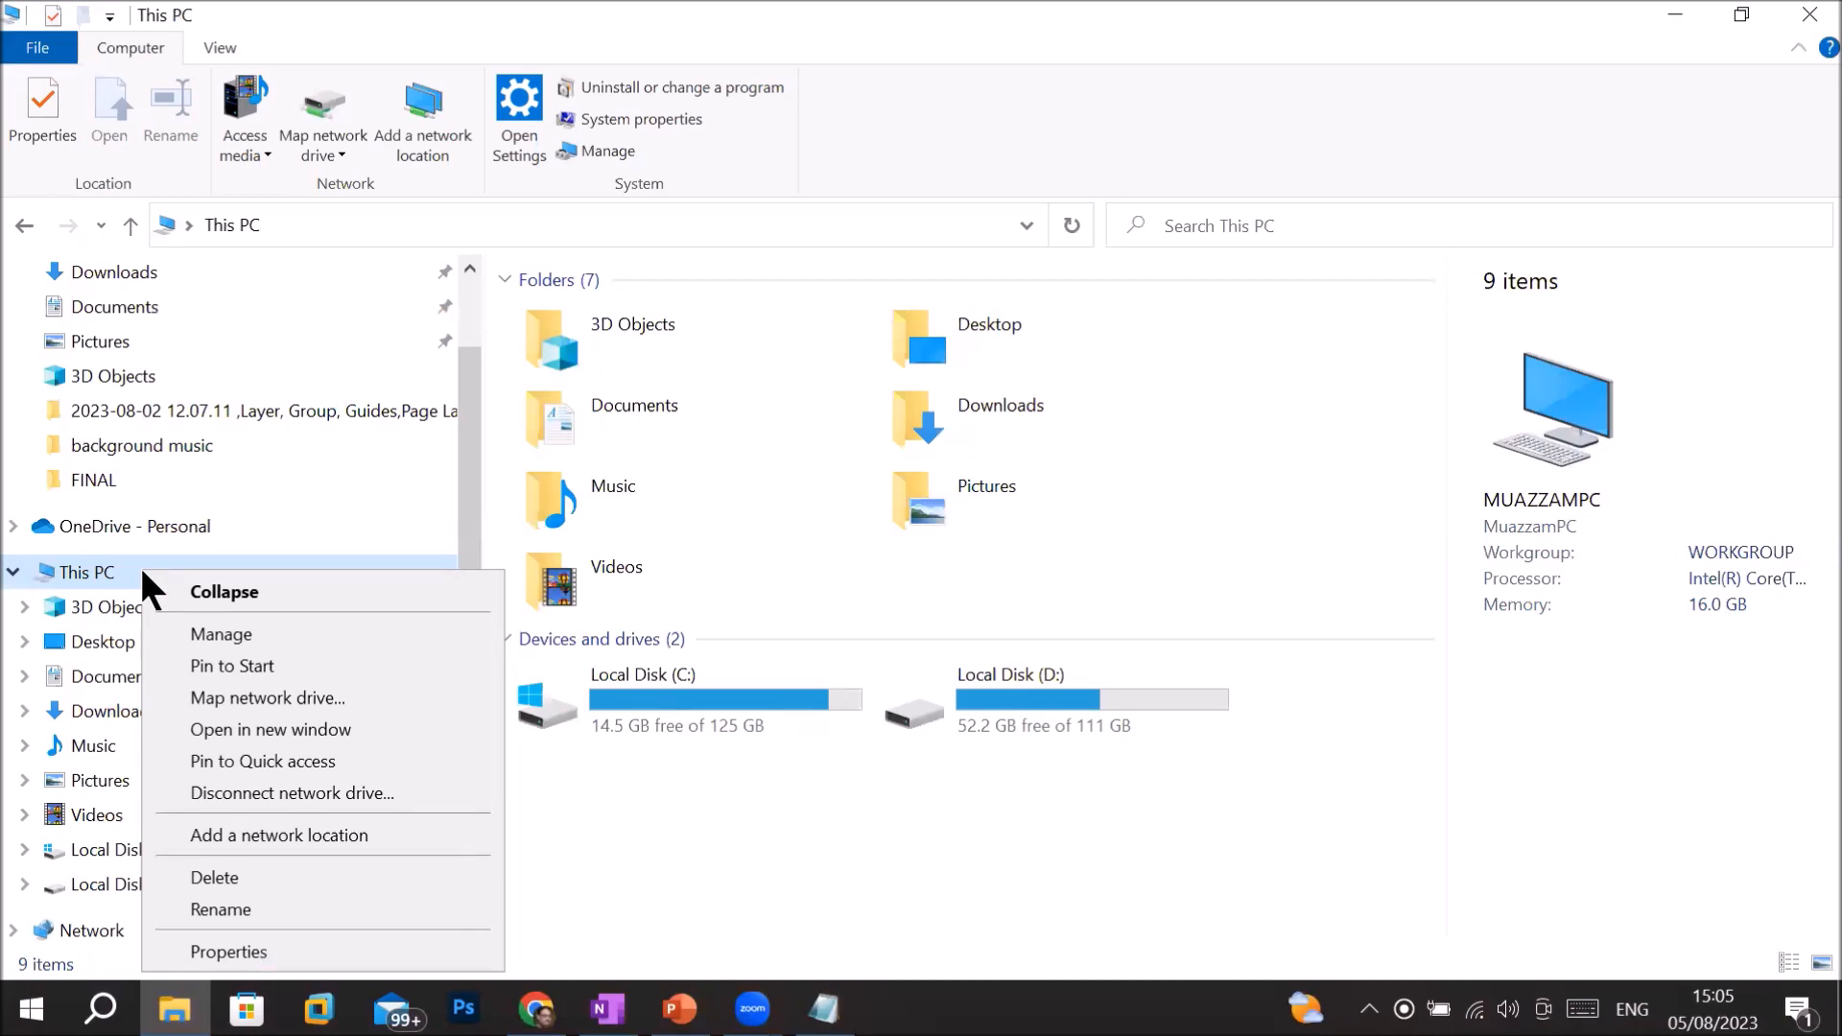
pyautogui.click(64, 578)
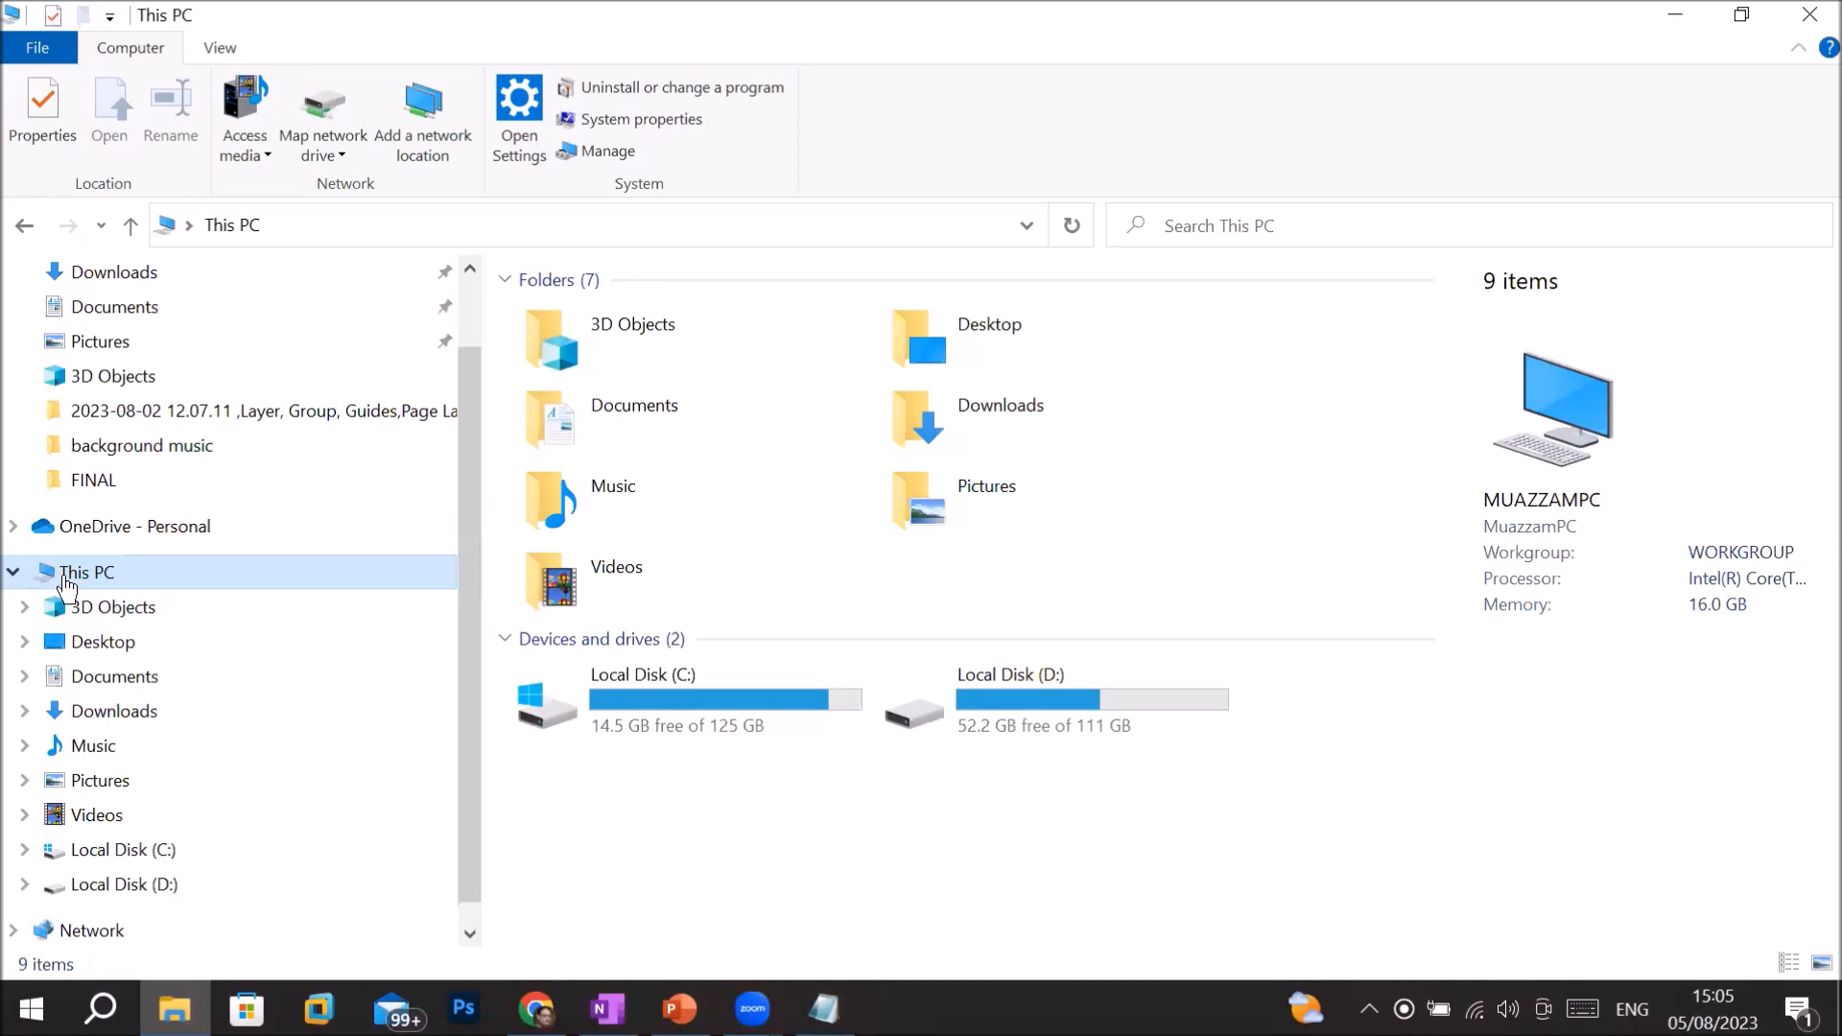
pyautogui.click(319, 154)
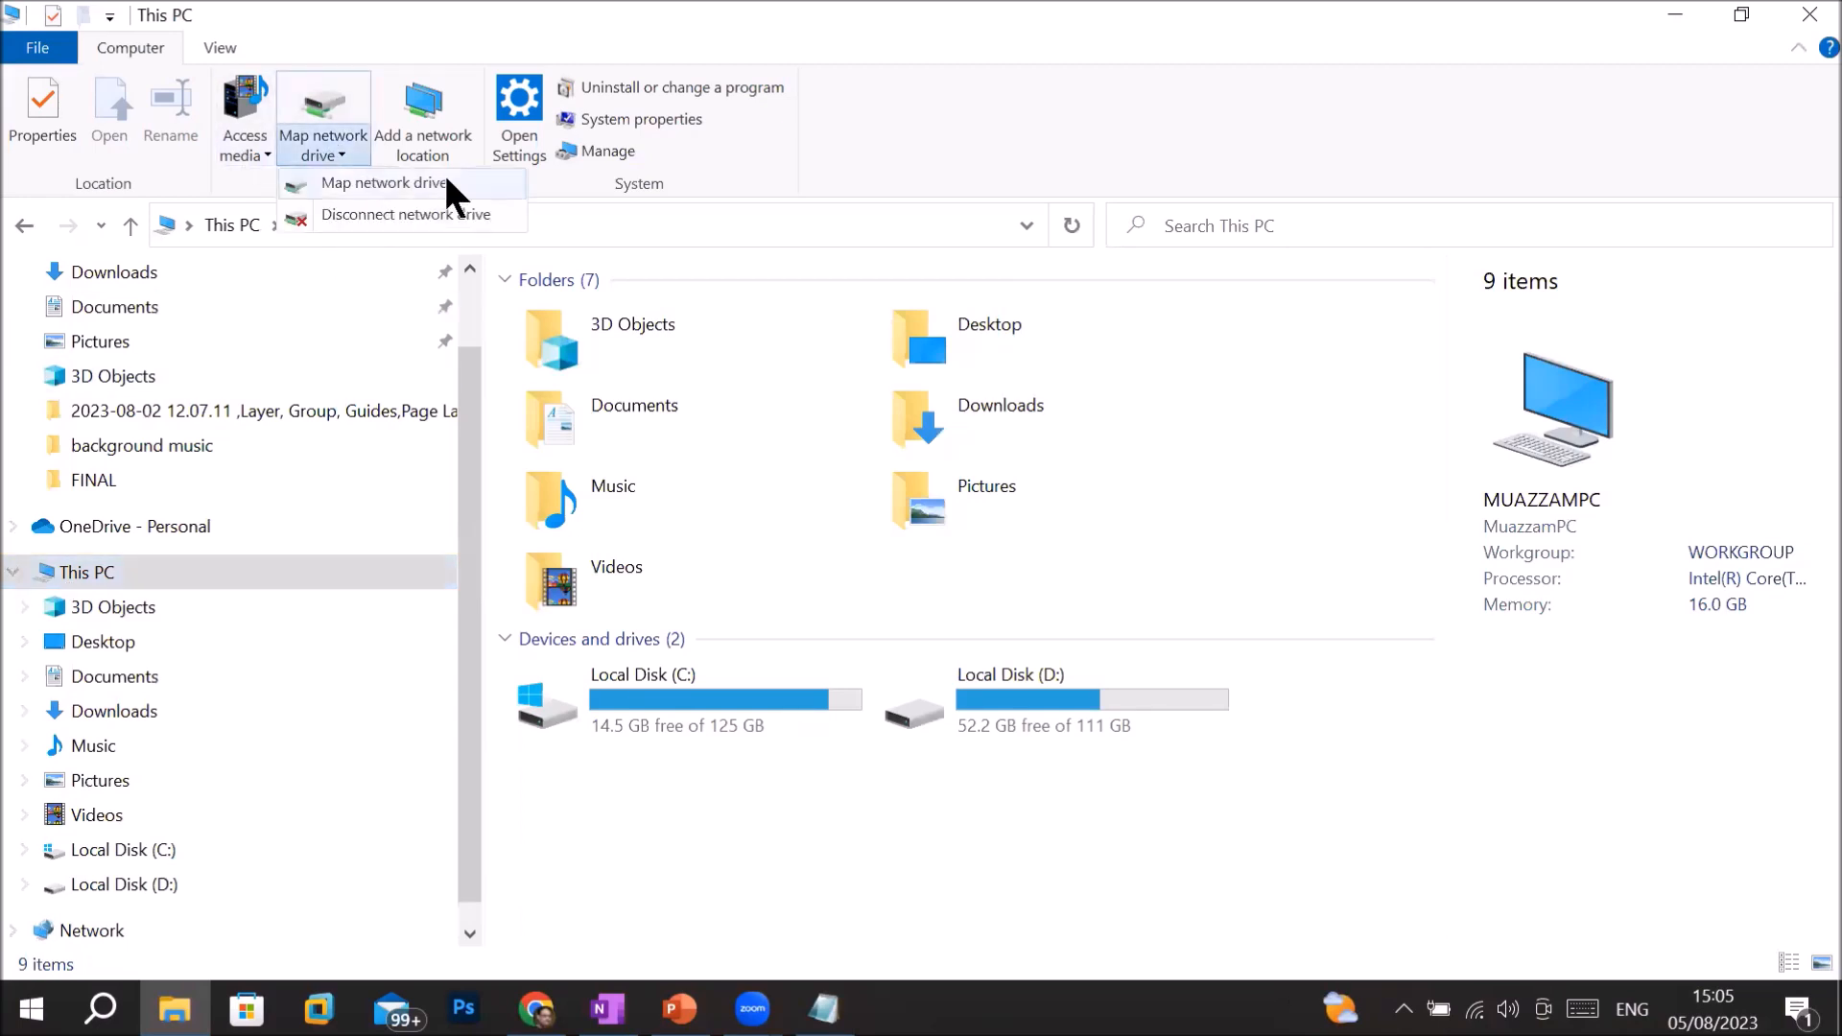
pyautogui.click(374, 187)
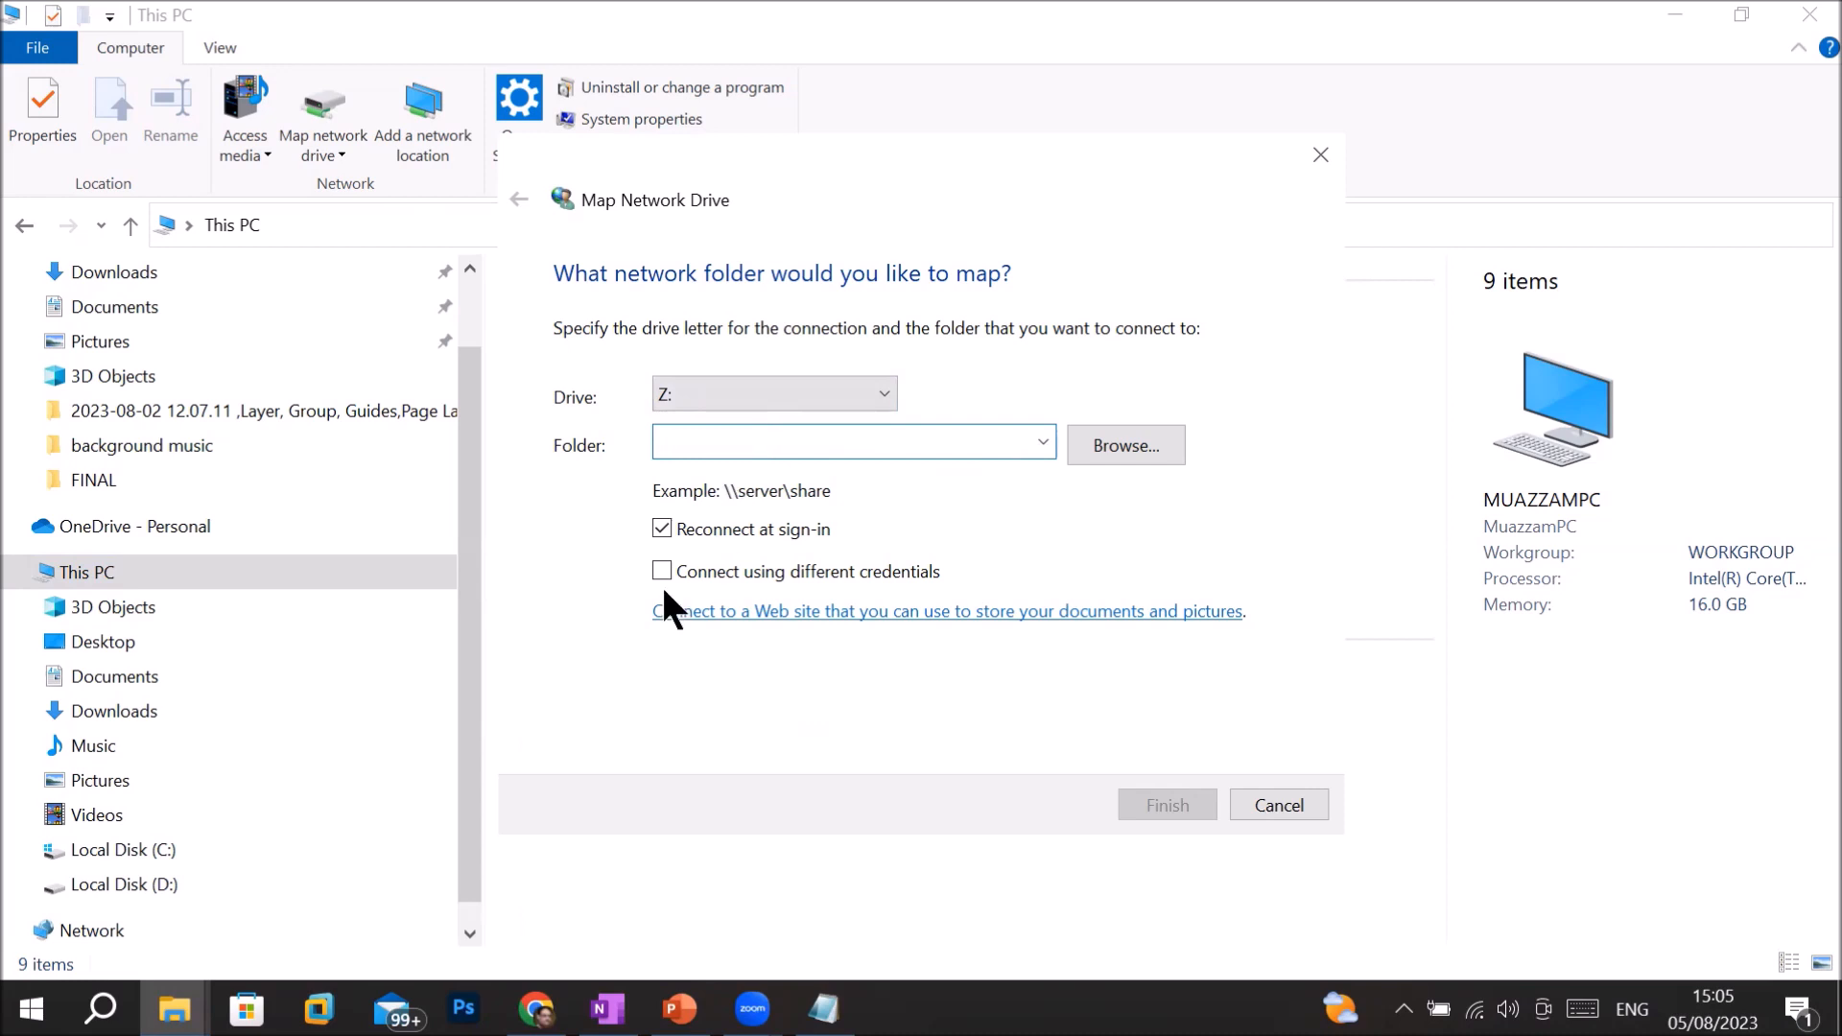
# - Set the Folder to the share path from the New-PSDrive line, using different credentials
pyautogui.click(823, 1010)
pyautogui.moveTo(942, 292); pyautogui.dragTo(285, 330)
pyautogui.hotkey('ctrl', 'c')
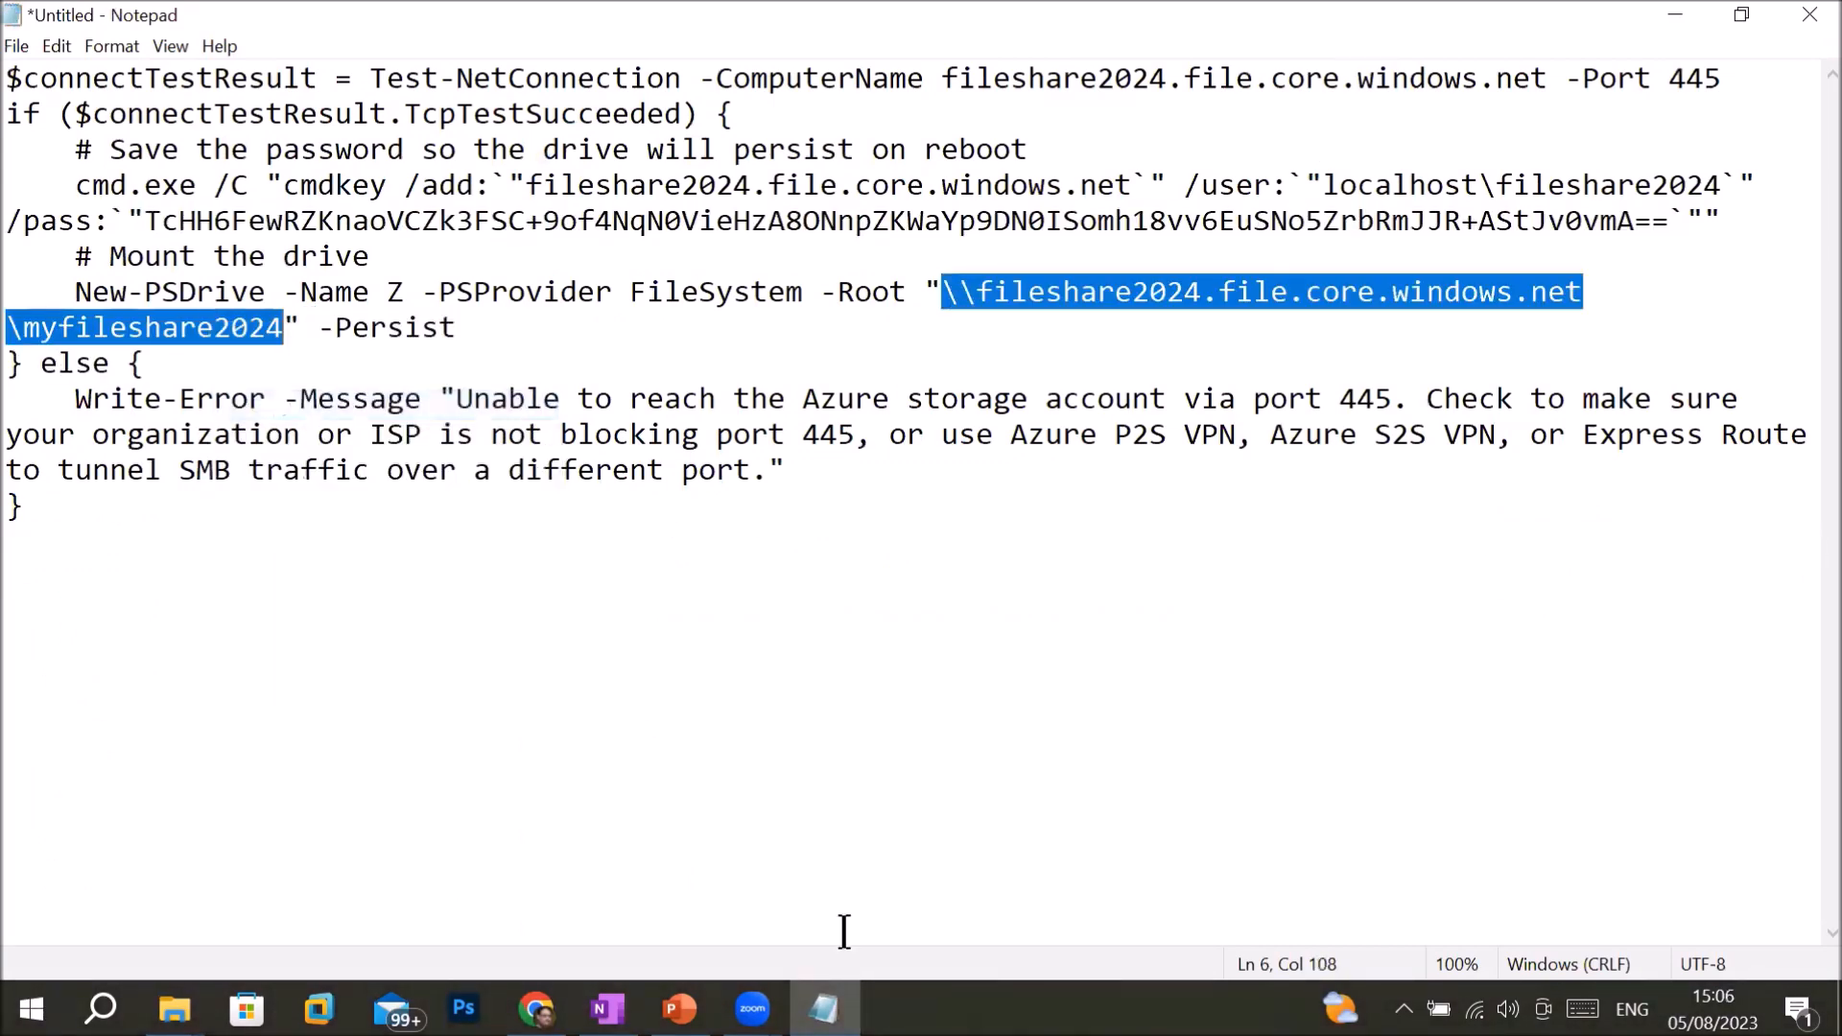
pyautogui.click(174, 1009)
pyautogui.rightClick(756, 445)
pyautogui.click(810, 549)
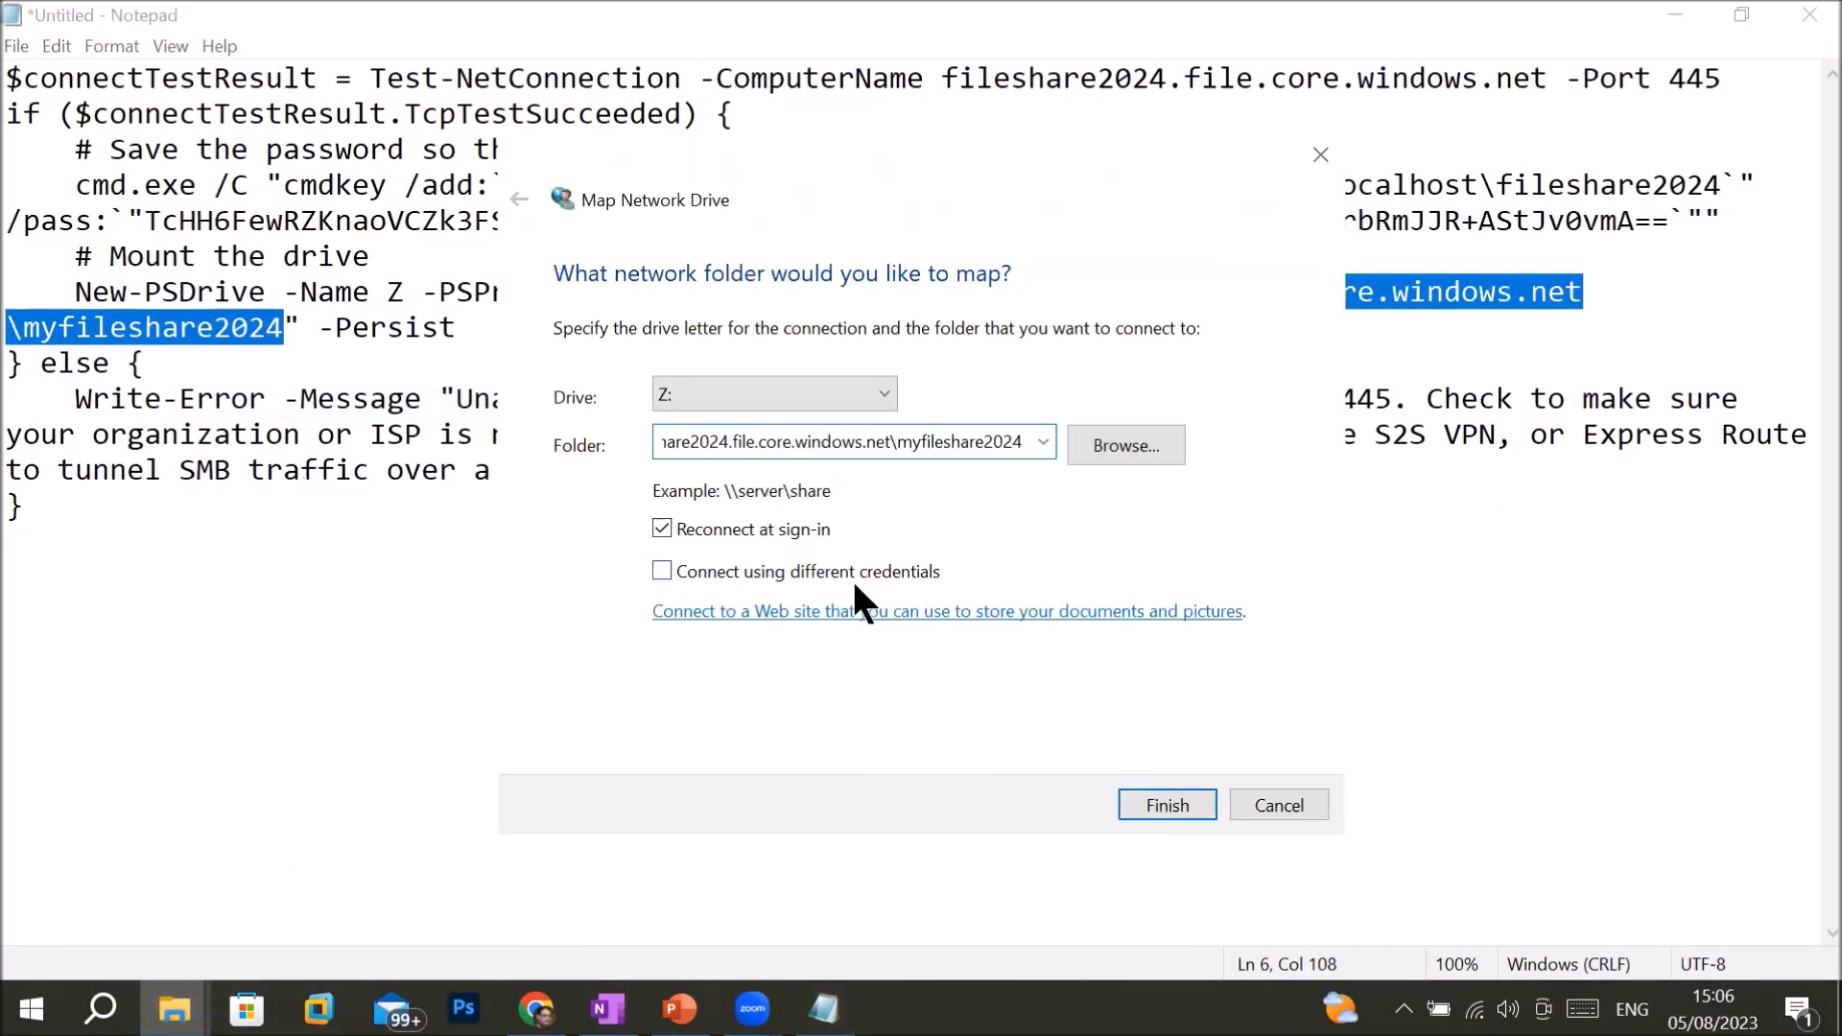
pyautogui.click(844, 574)
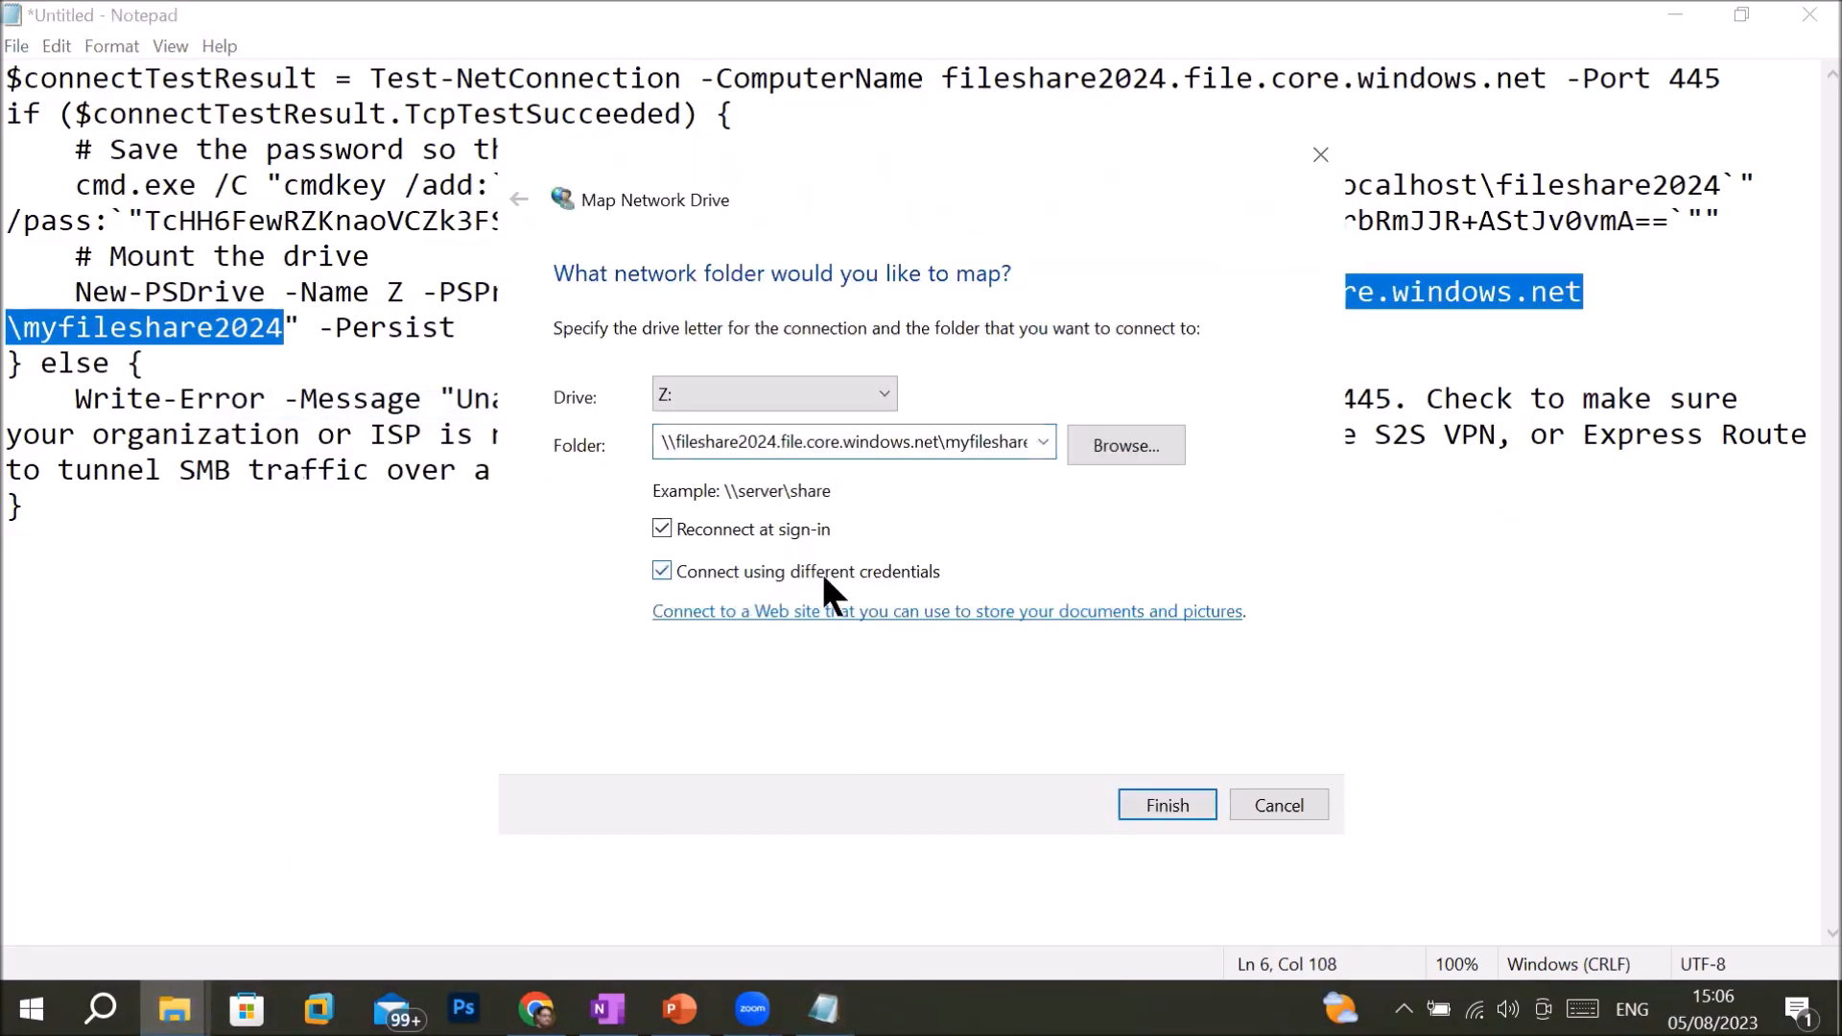
pyautogui.click(1163, 805)
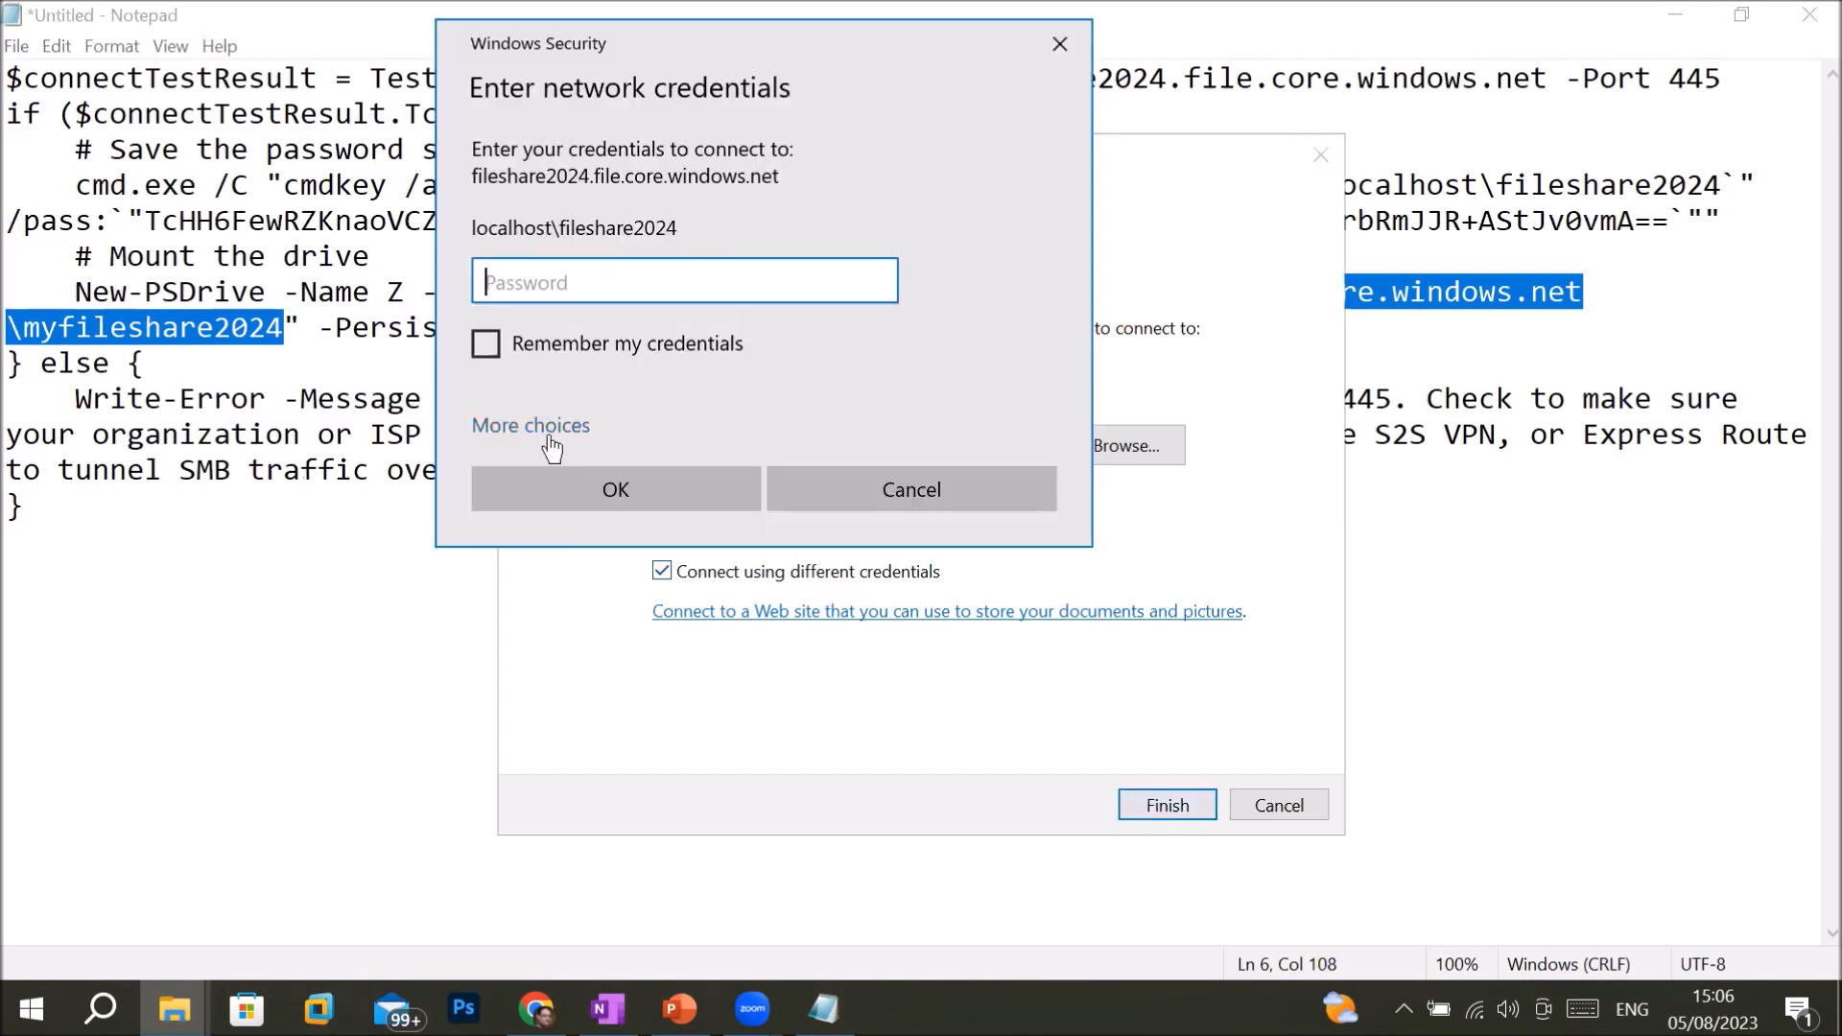
# - Choose a different account and enter the share user name copied from the script
pyautogui.click(549, 434)
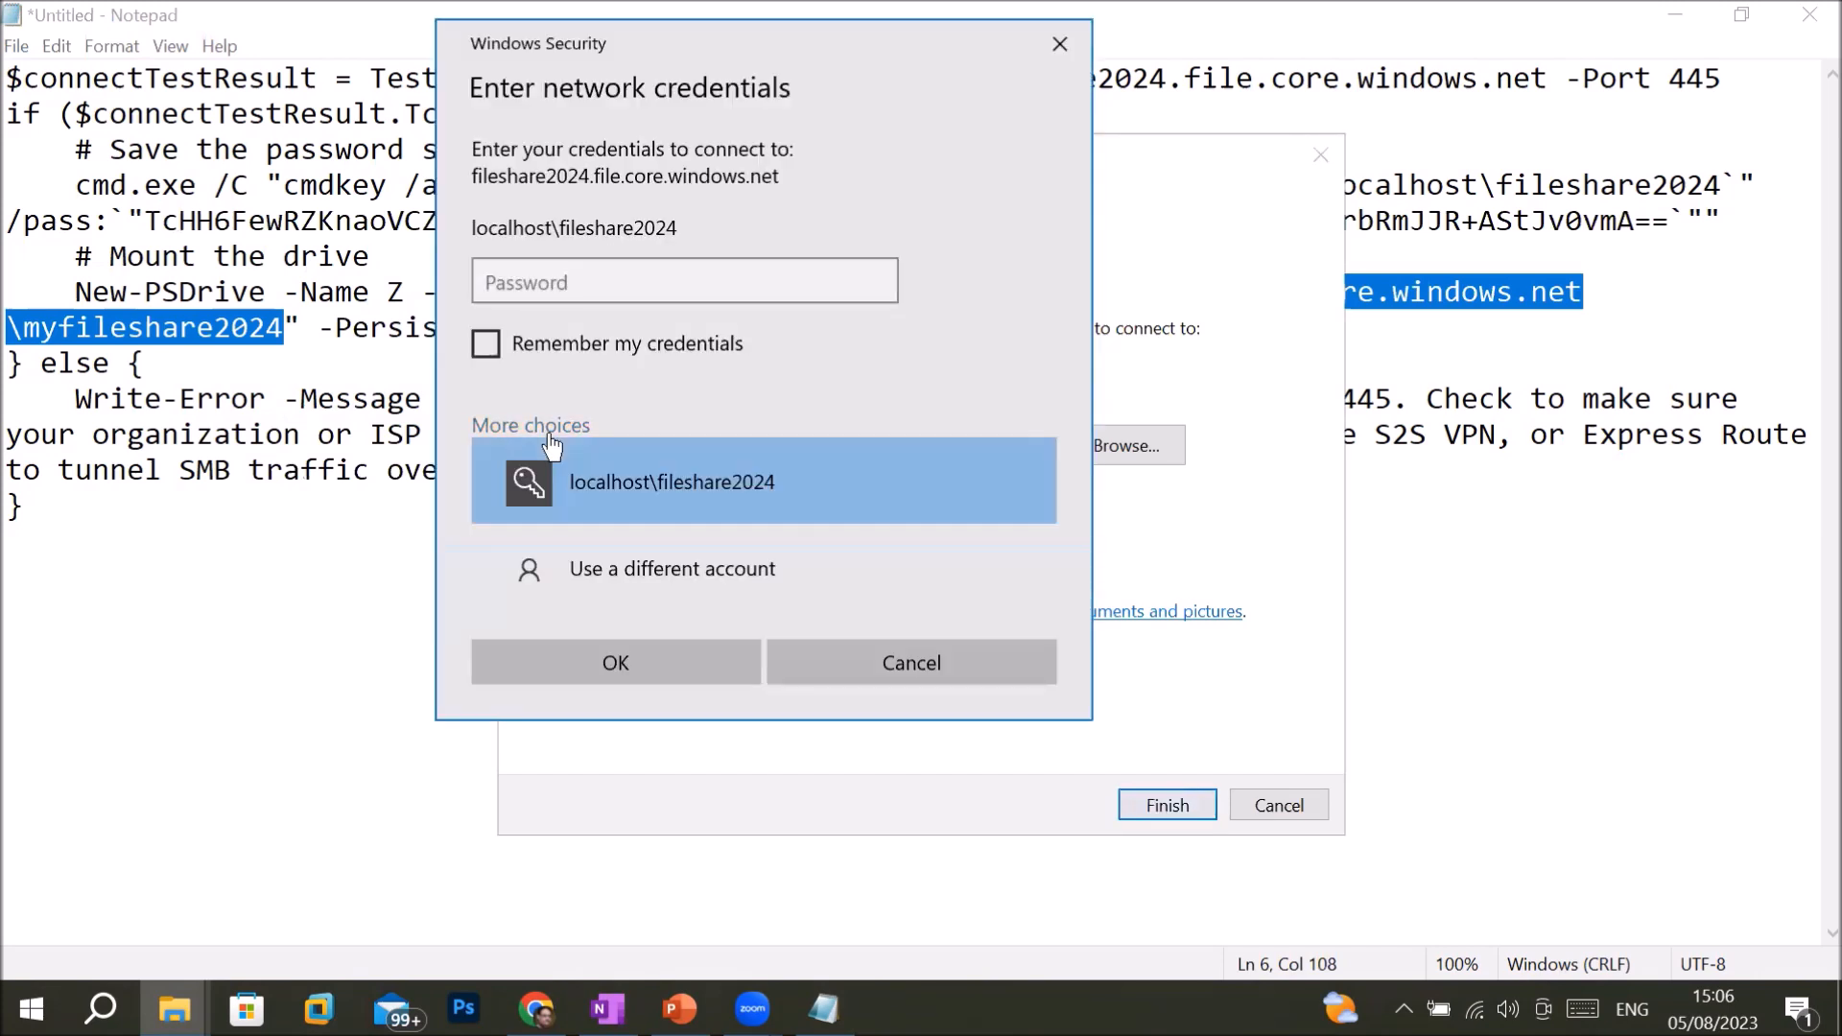
pyautogui.click(682, 568)
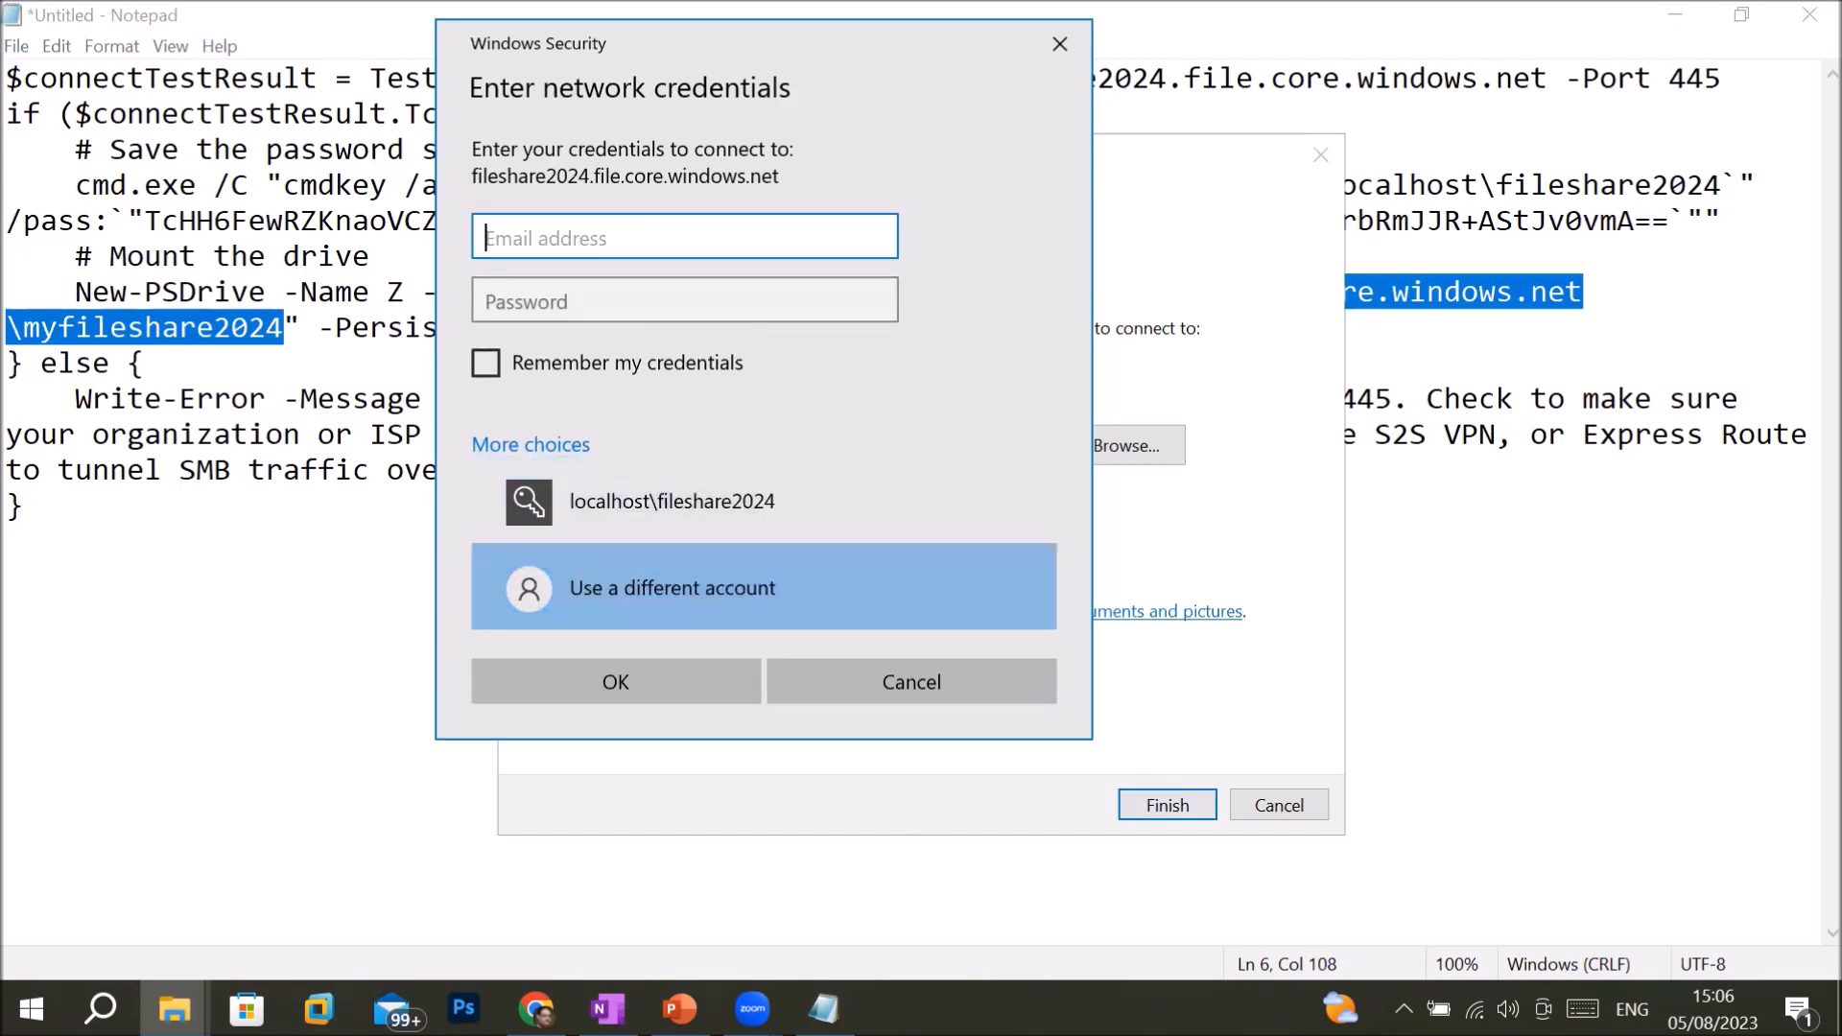
pyautogui.hotkey('alt', 'Tab')
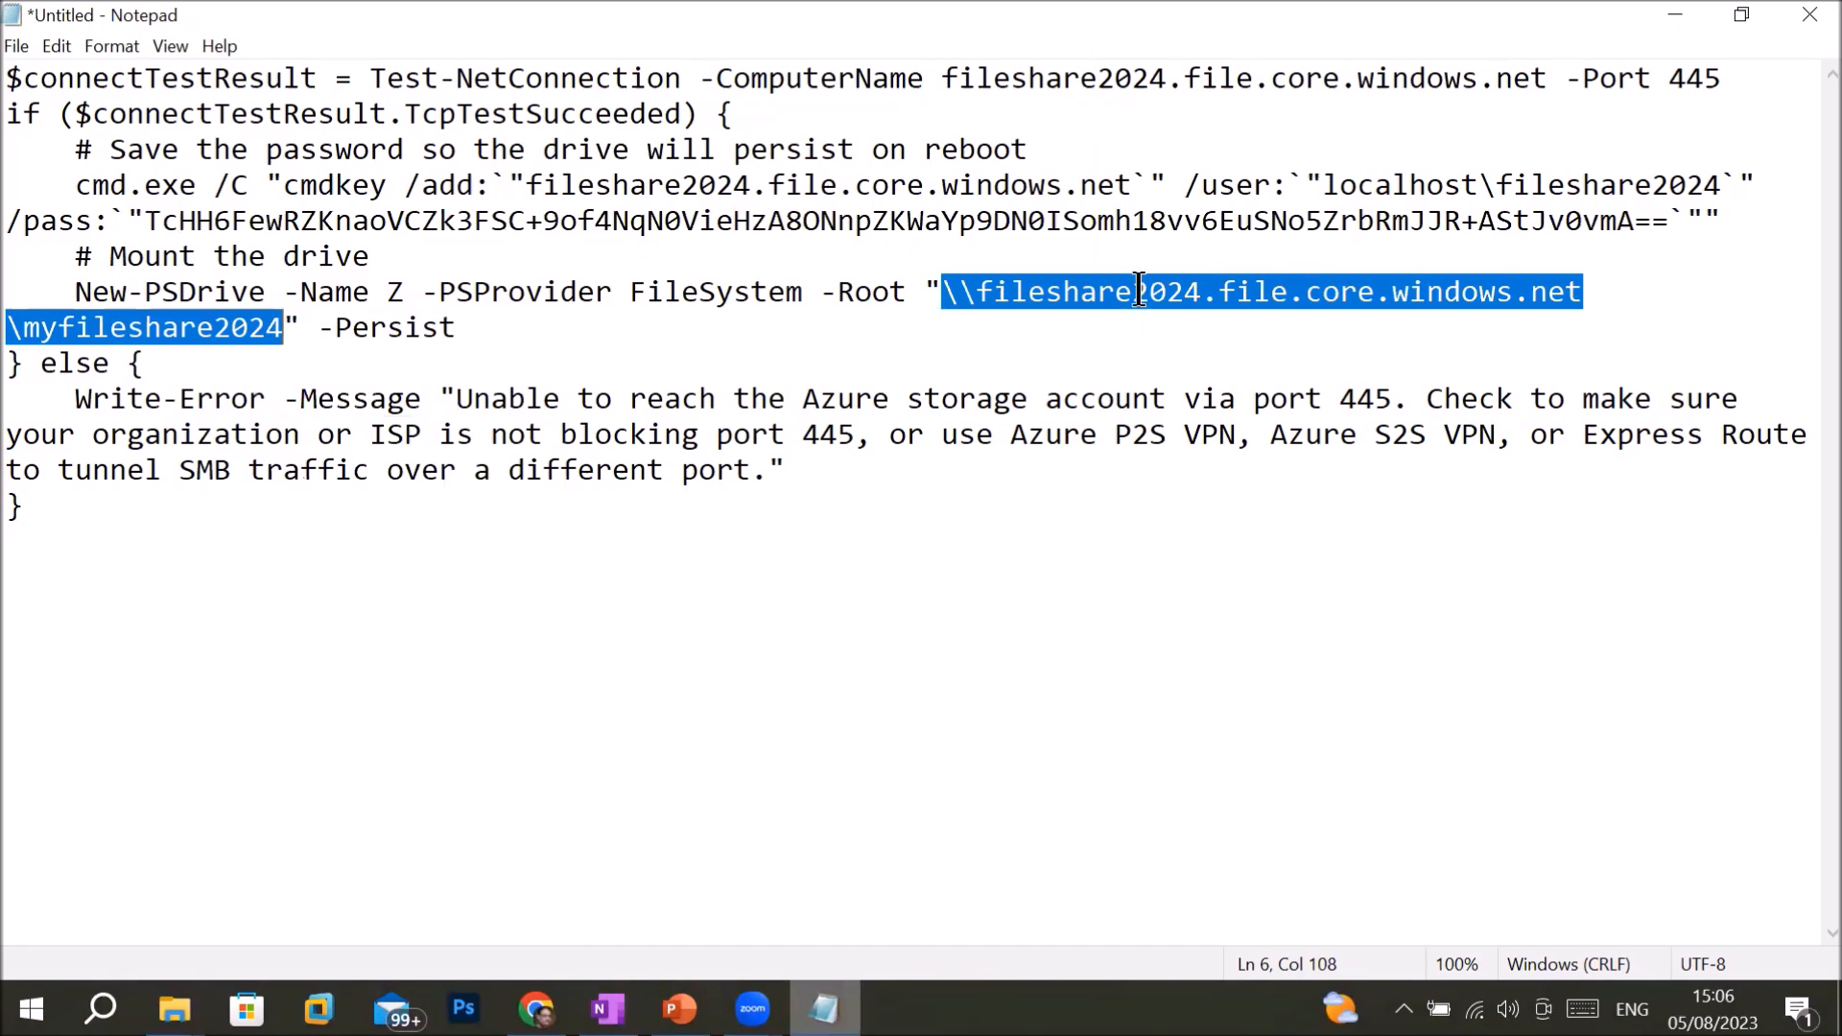
pyautogui.moveTo(1321, 185); pyautogui.dragTo(1722, 185)
pyautogui.hotkey('ctrl', 'c')
pyautogui.rightClick(1636, 192)
pyautogui.click(1574, 274)
pyautogui.click(175, 1009)
pyautogui.click(372, 902)
pyautogui.click(796, 238)
pyautogui.hotkey('ctrl', 'v')
# - Paste the storage account key as the password and confirm to connect drive Z:
pyautogui.click(656, 300)
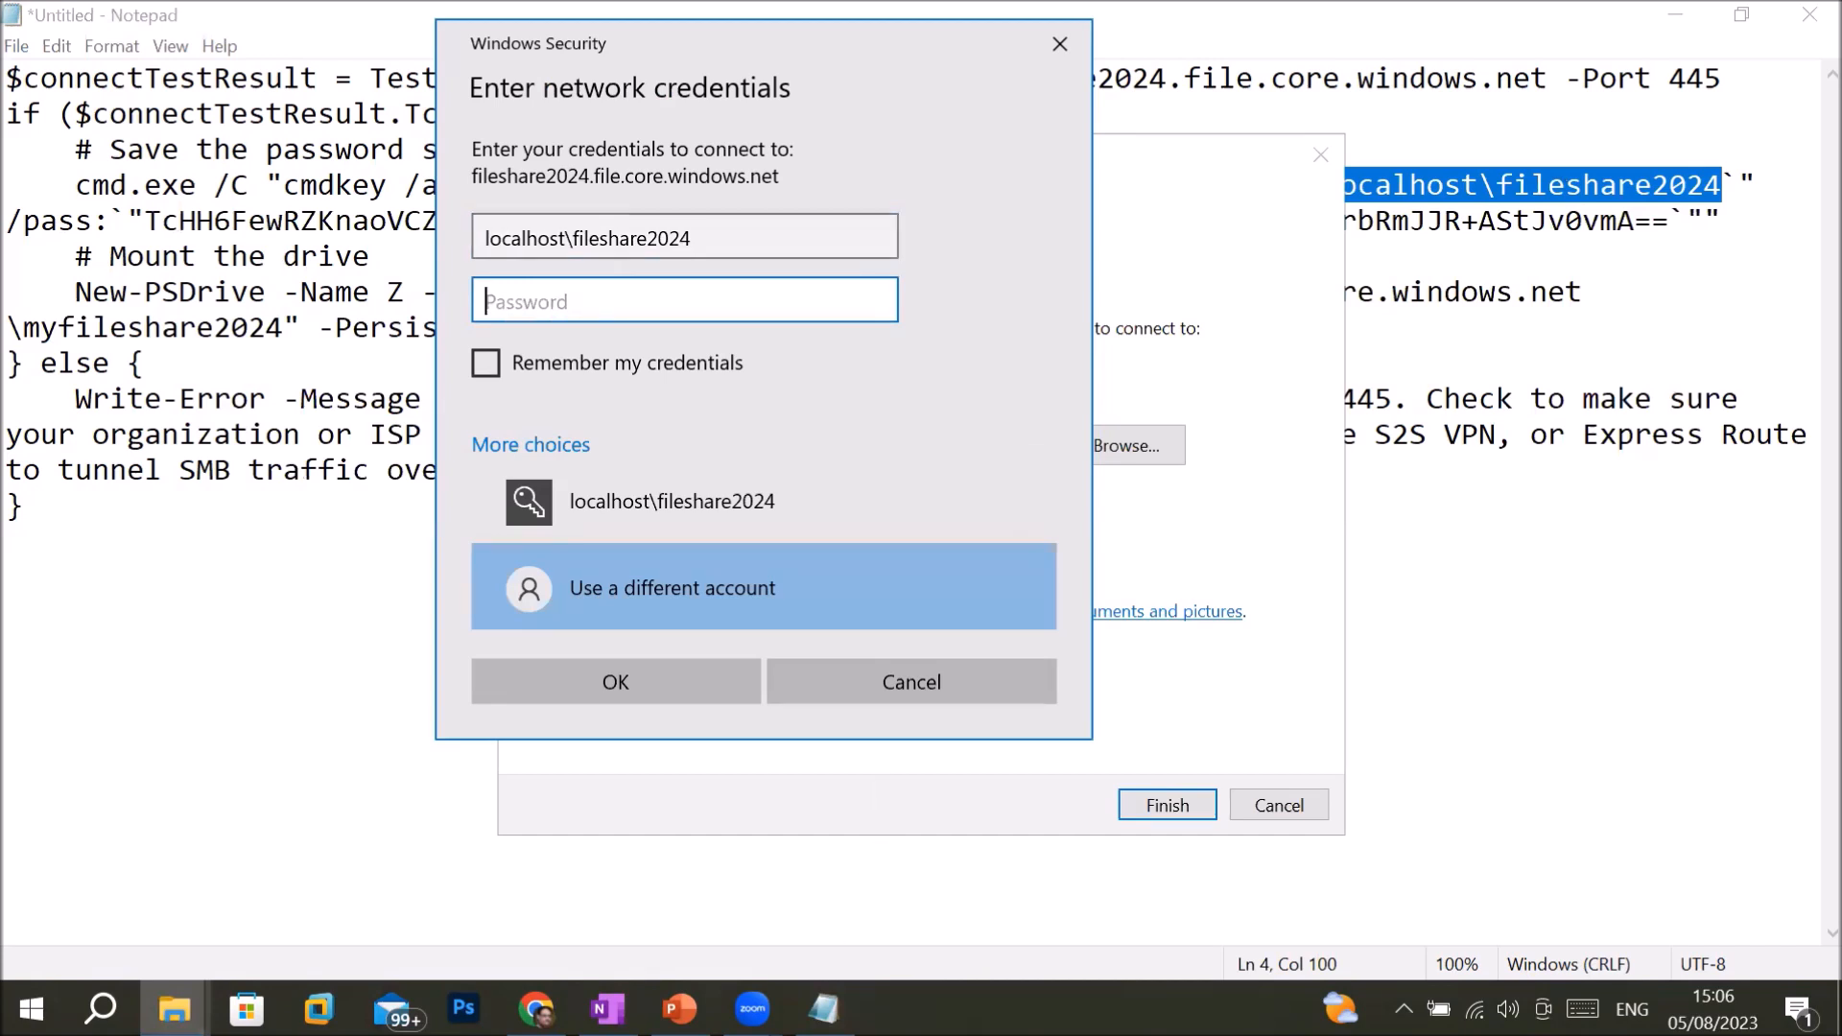
pyautogui.moveTo(150, 220); pyautogui.dragTo(1670, 226)
pyautogui.rightClick(1620, 226)
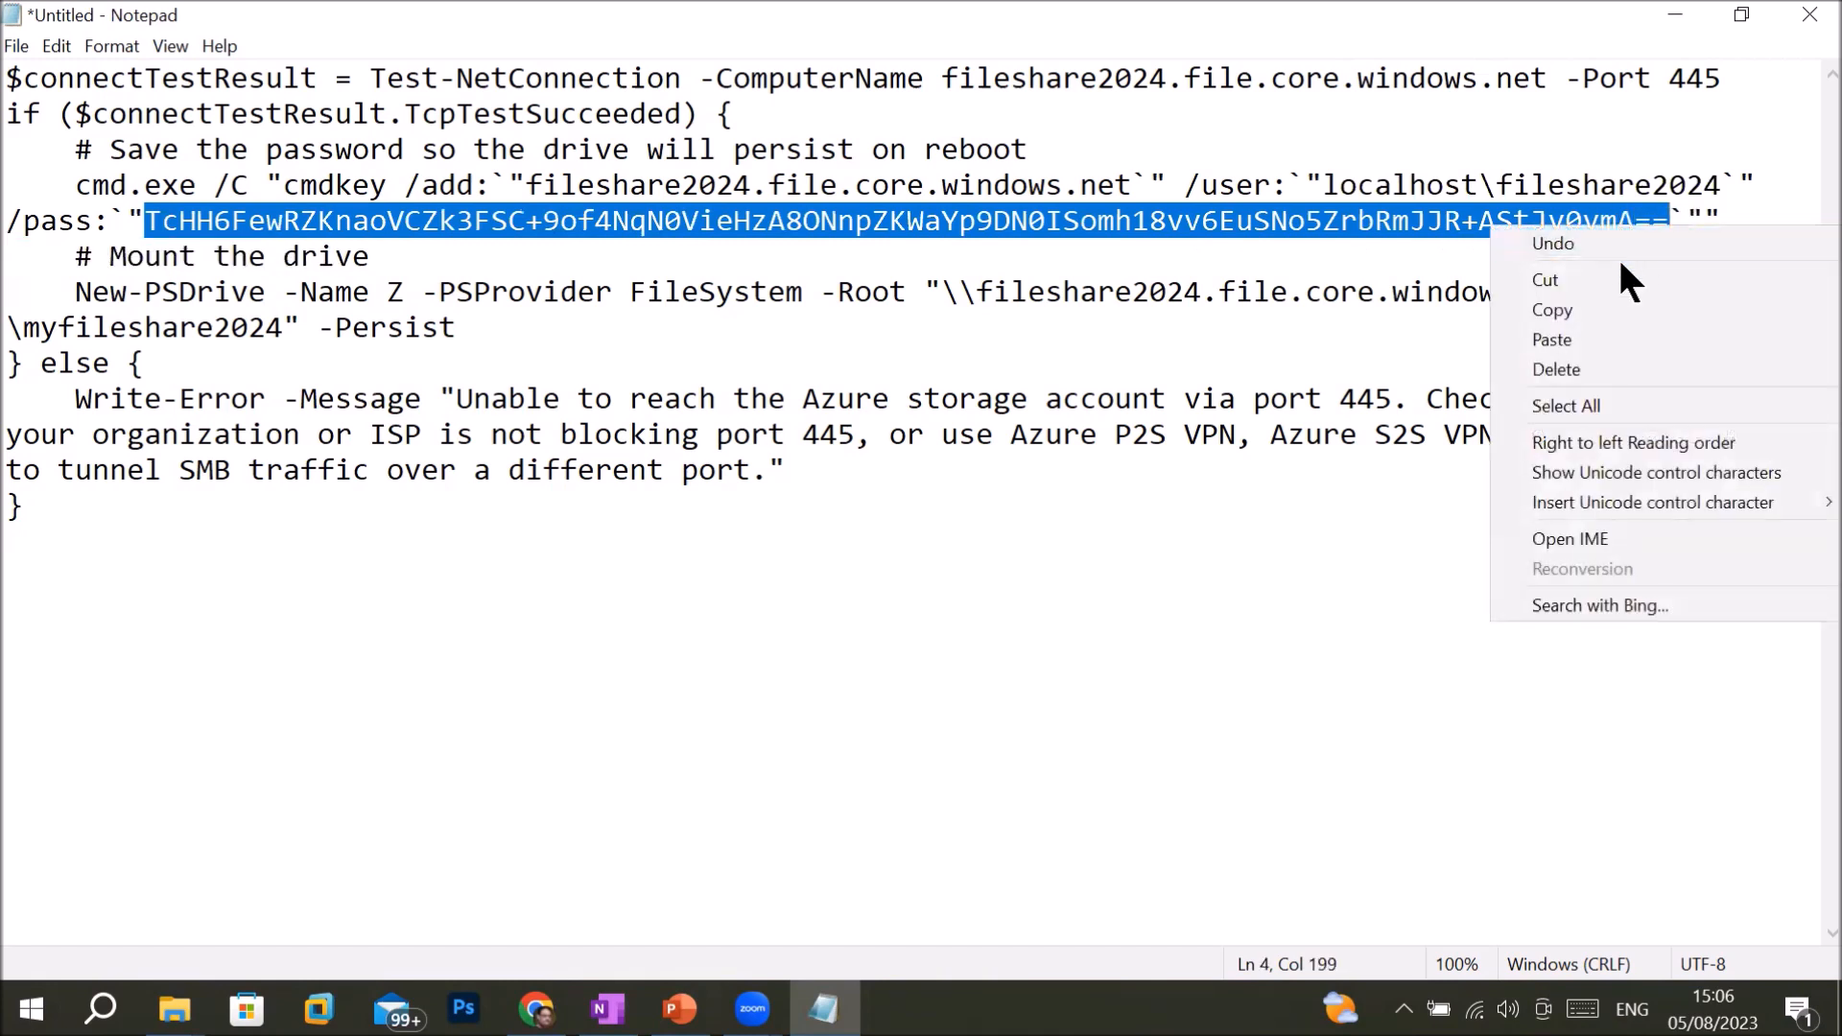
pyautogui.click(1602, 307)
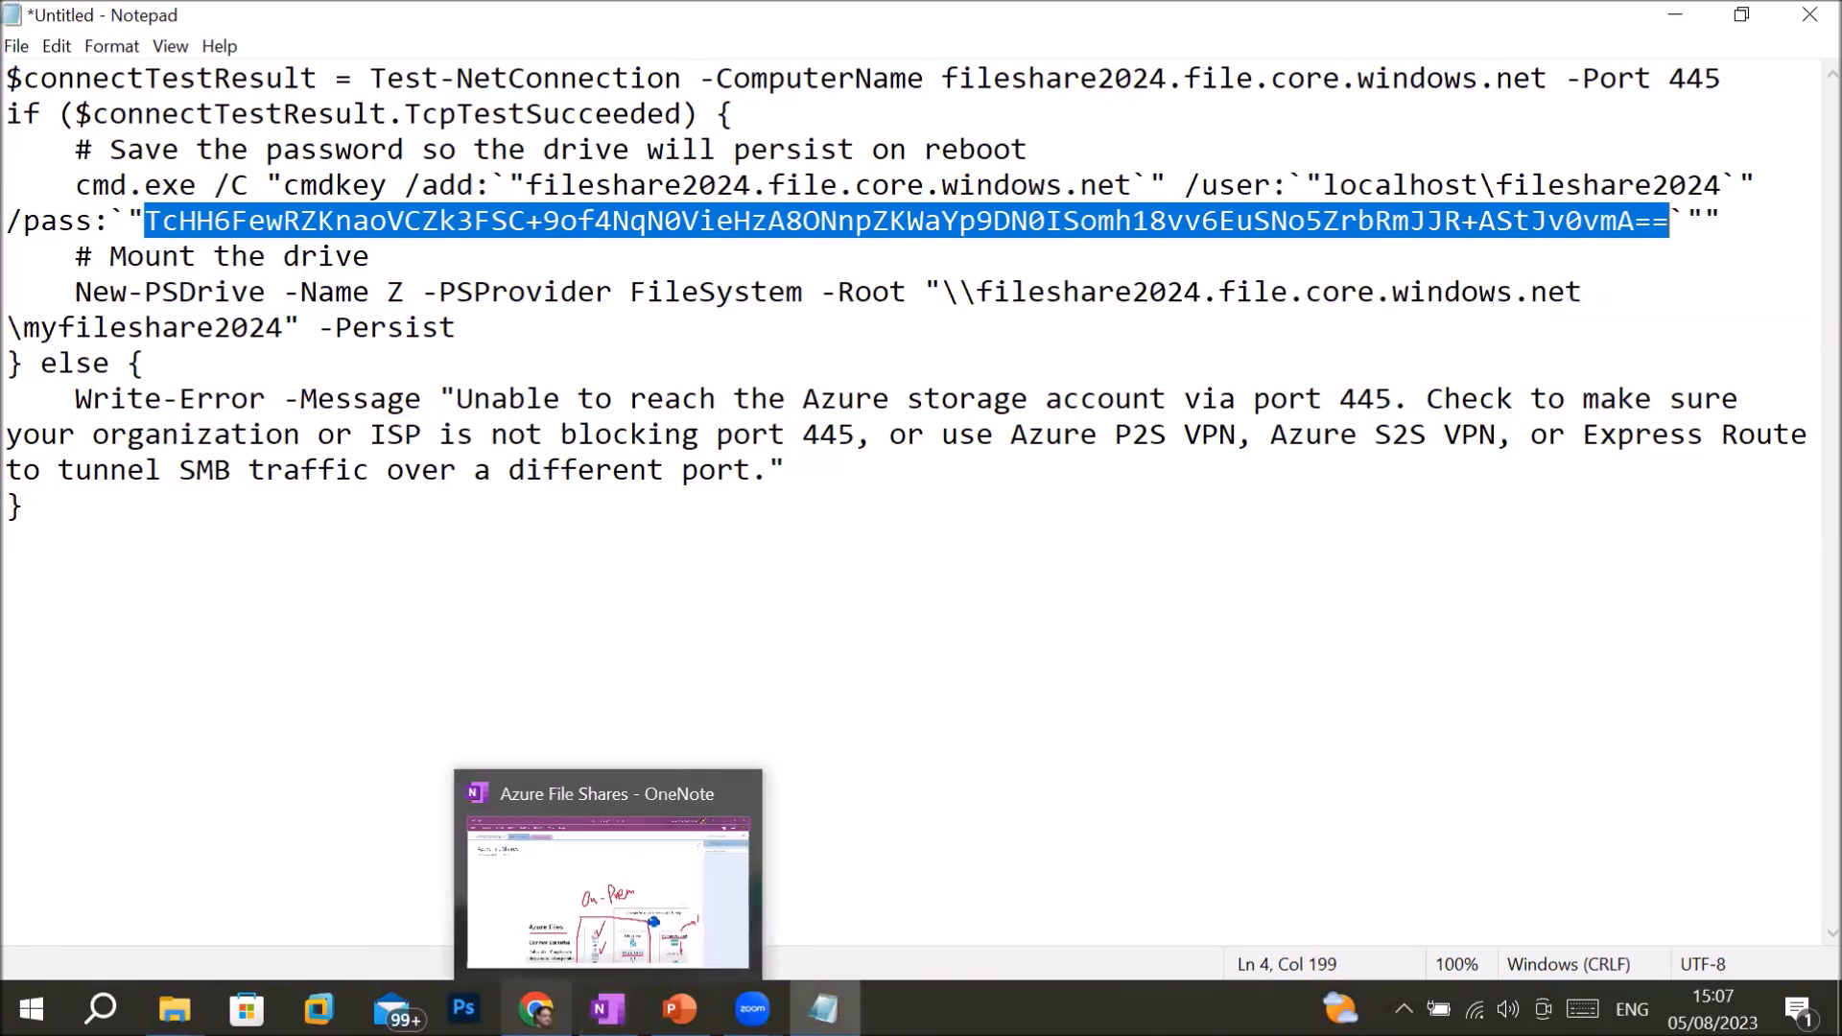
pyautogui.moveTo(175, 1007)
pyautogui.click(436, 908)
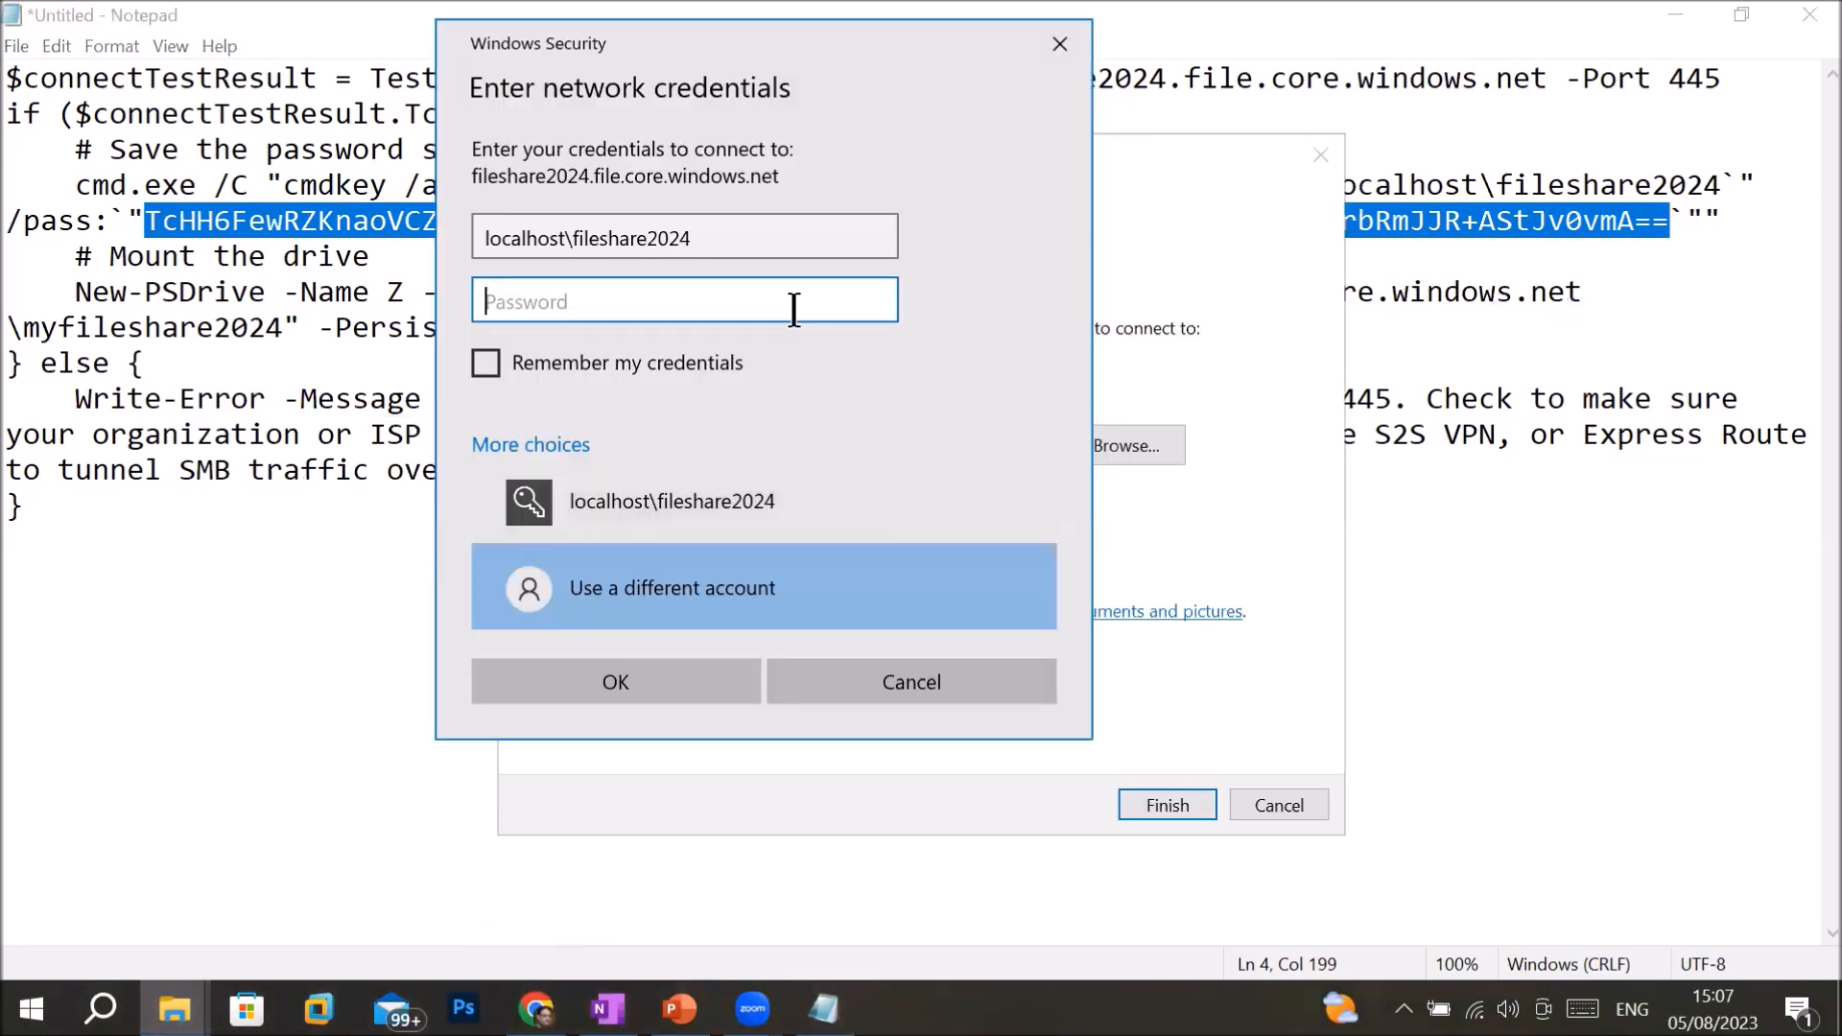
pyautogui.rightClick(742, 294)
pyautogui.click(806, 321)
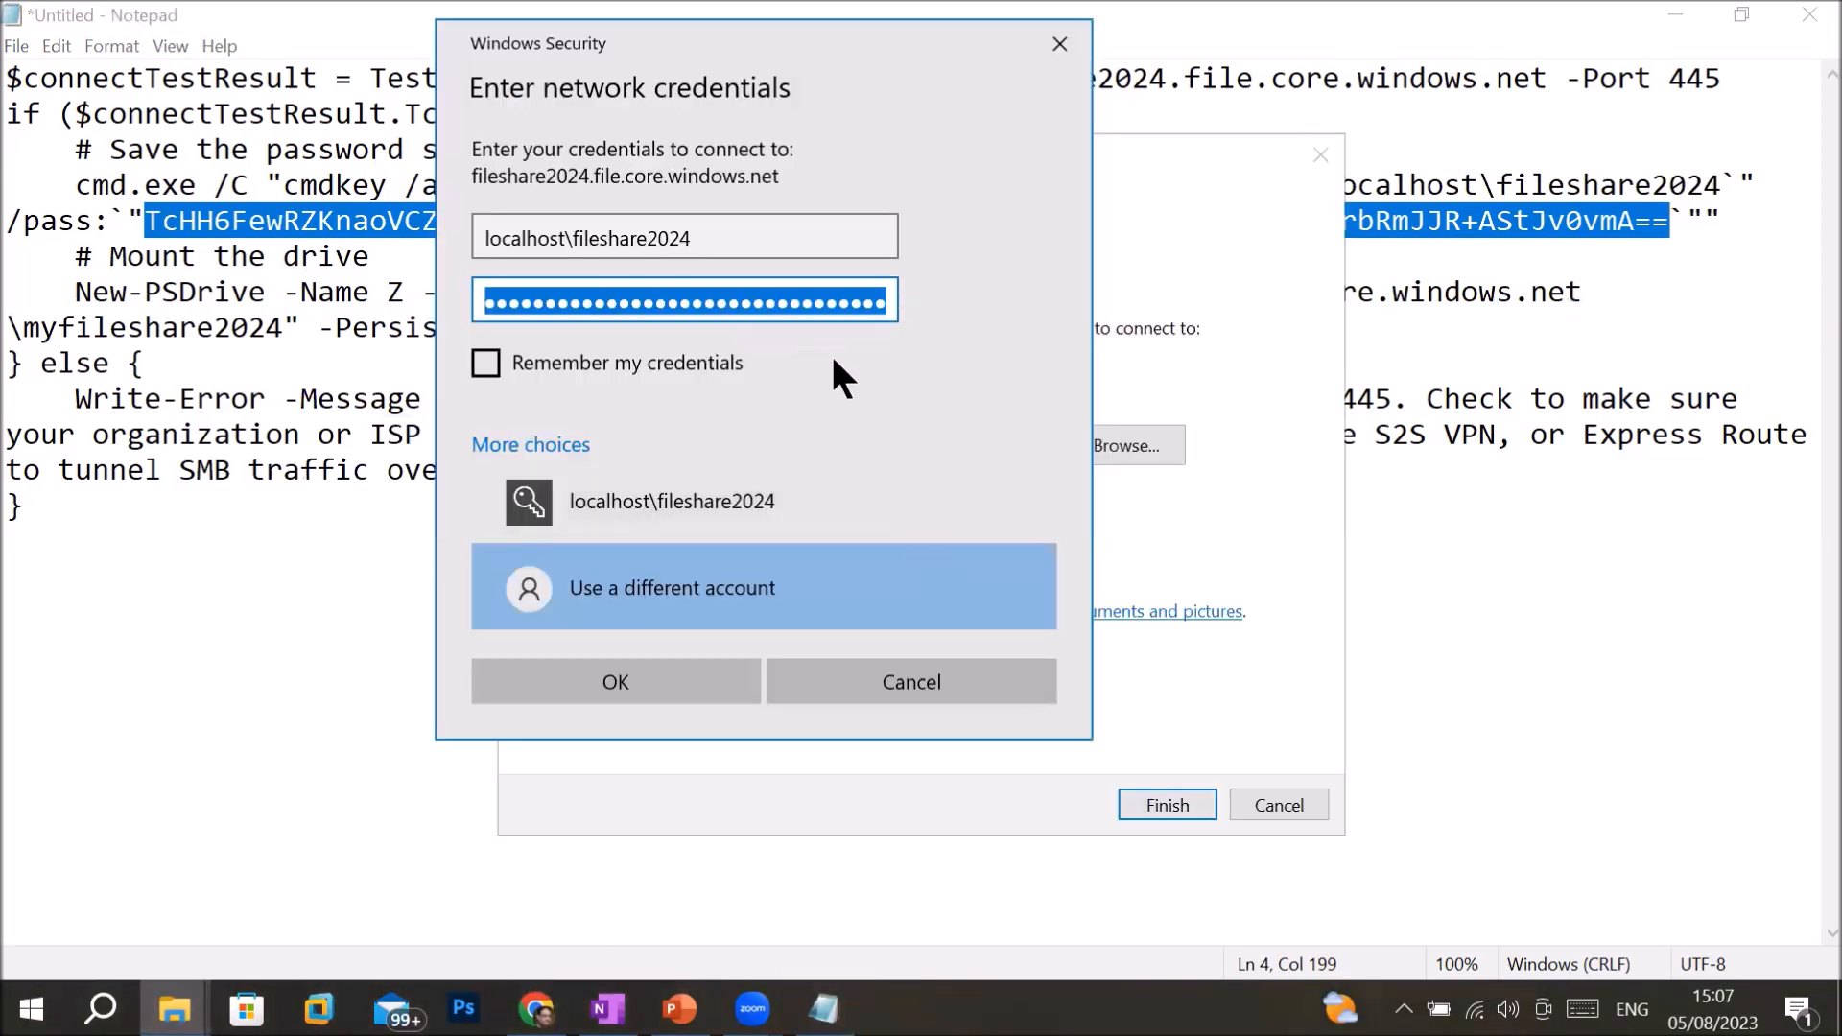
pyautogui.click(653, 673)
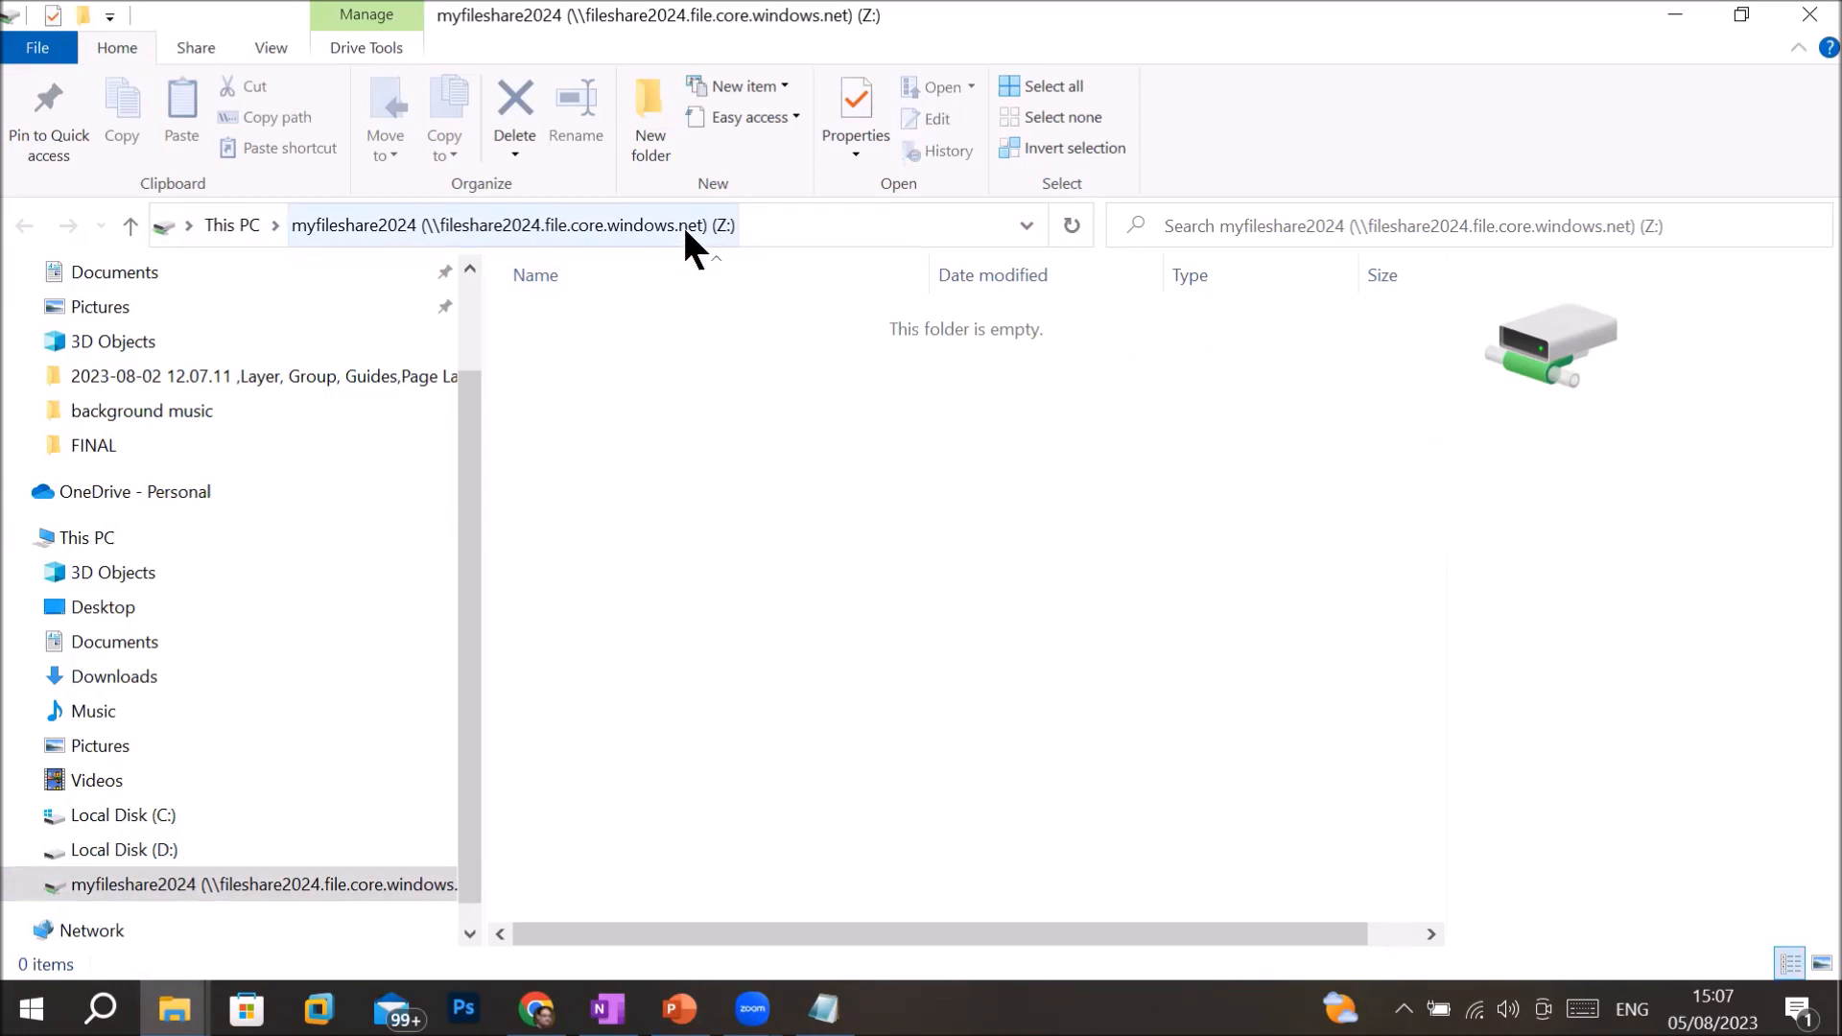
# - Create a new folder named 'My local storage data' on drive Z:
pyautogui.rightClick(902, 547)
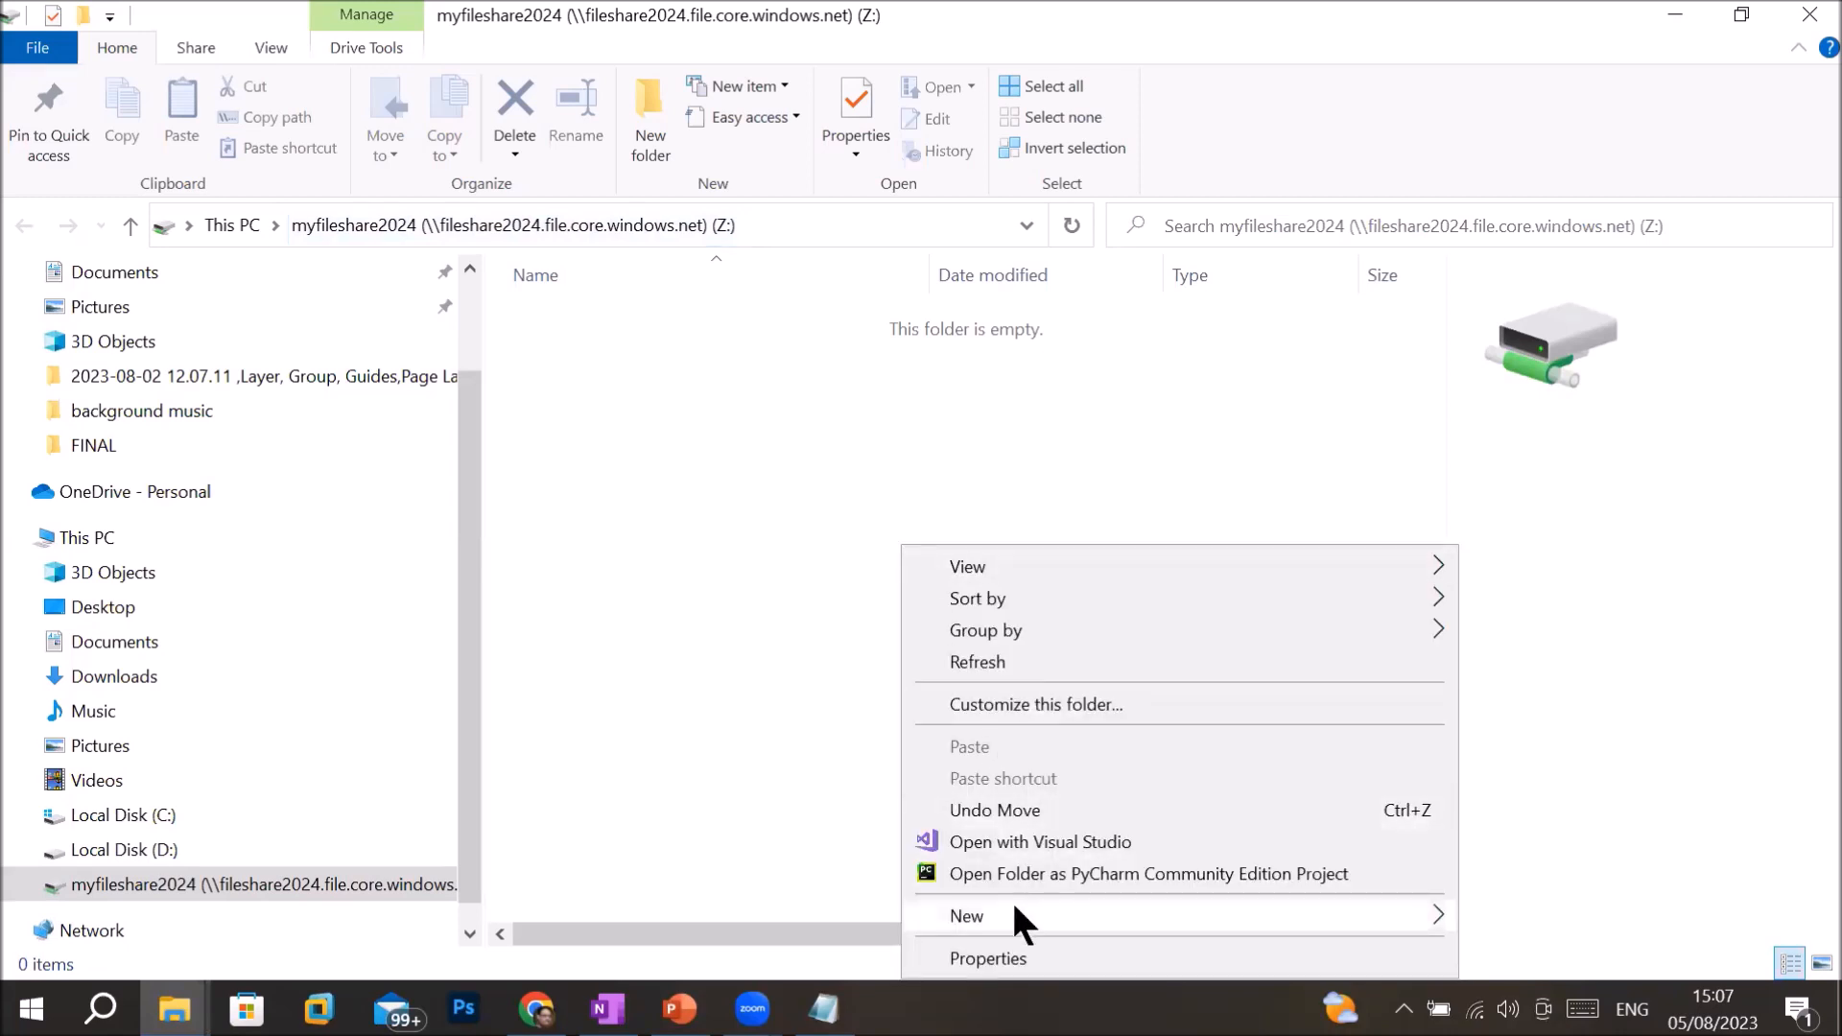
pyautogui.moveTo(1013, 905)
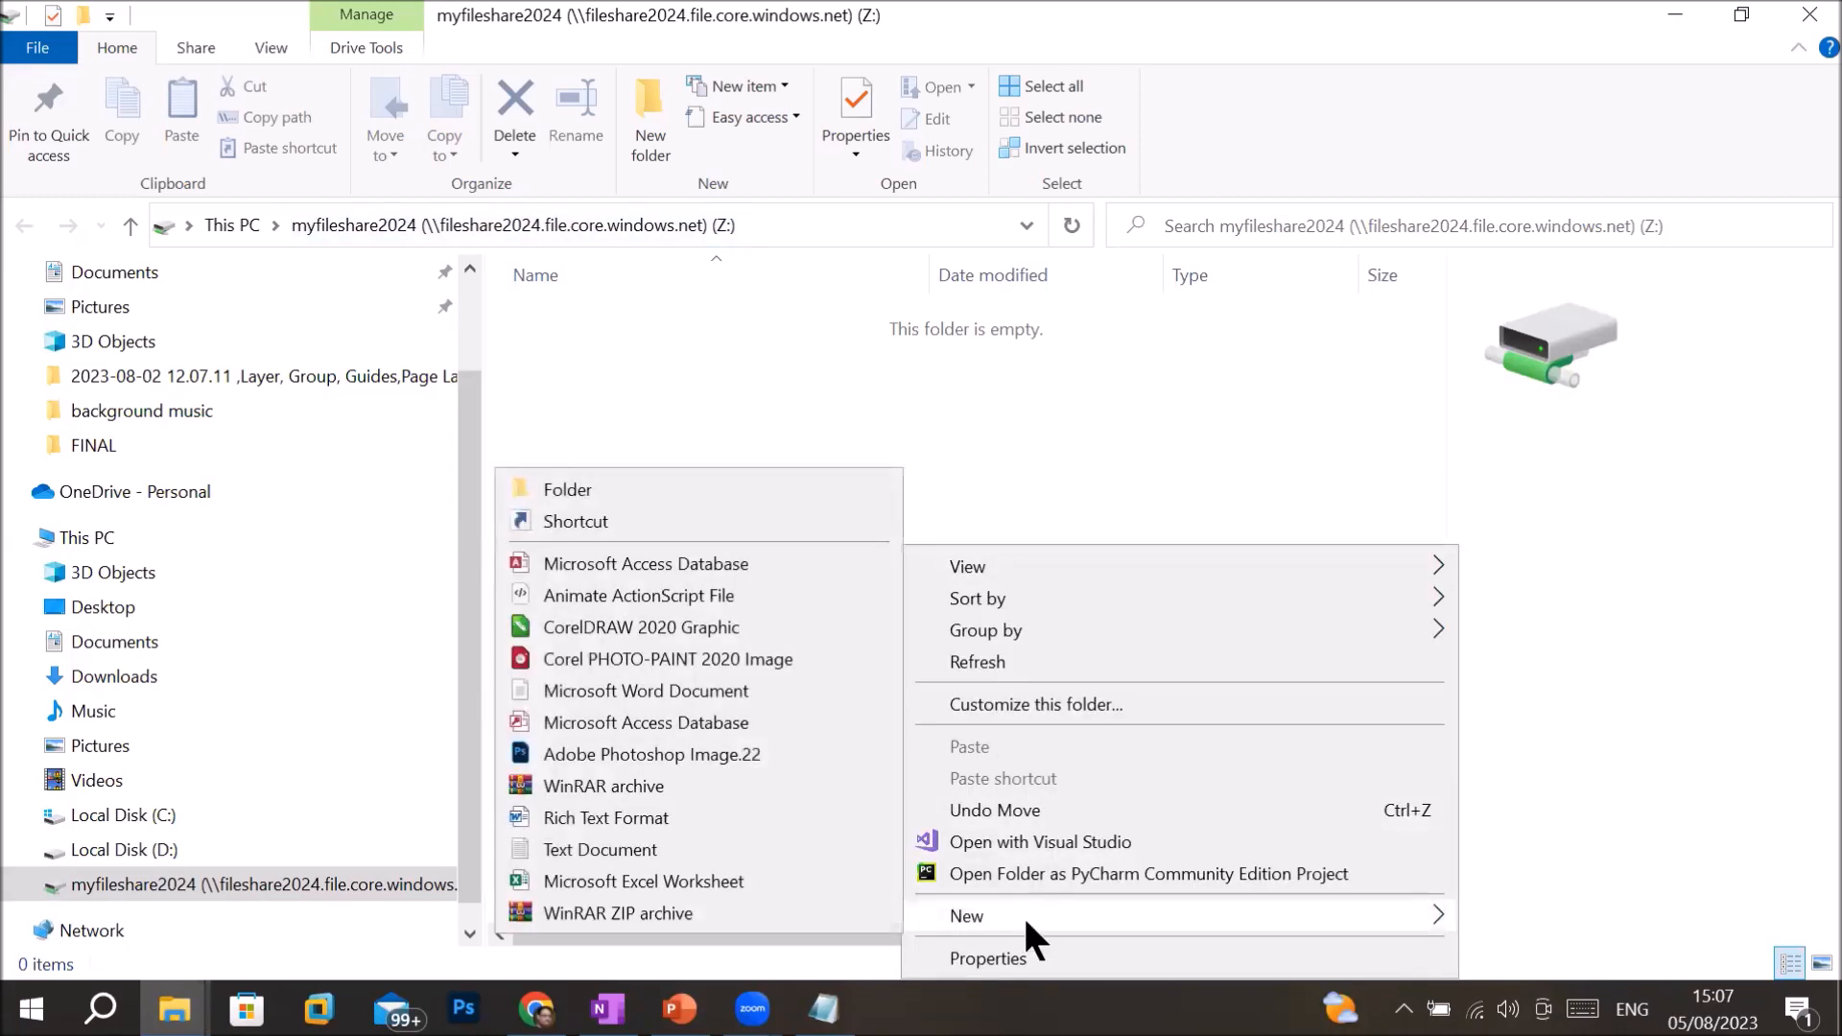
pyautogui.click(676, 494)
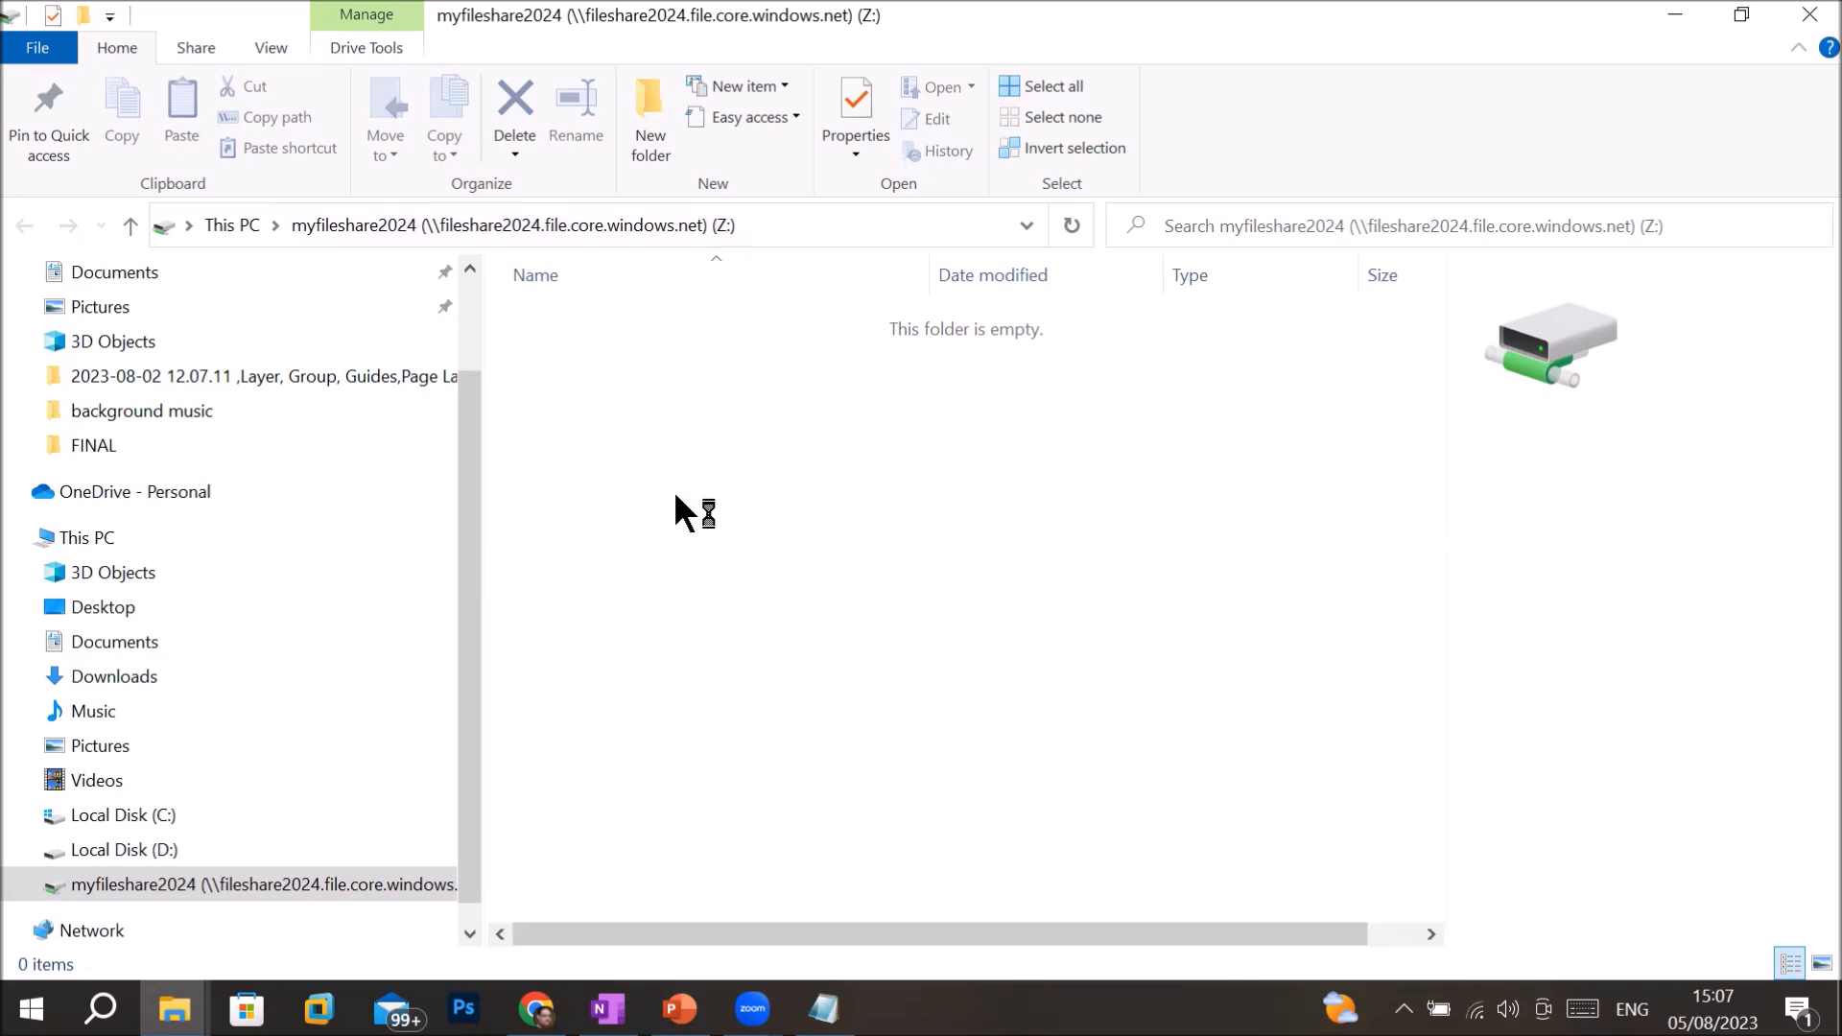
pyautogui.write('My local')
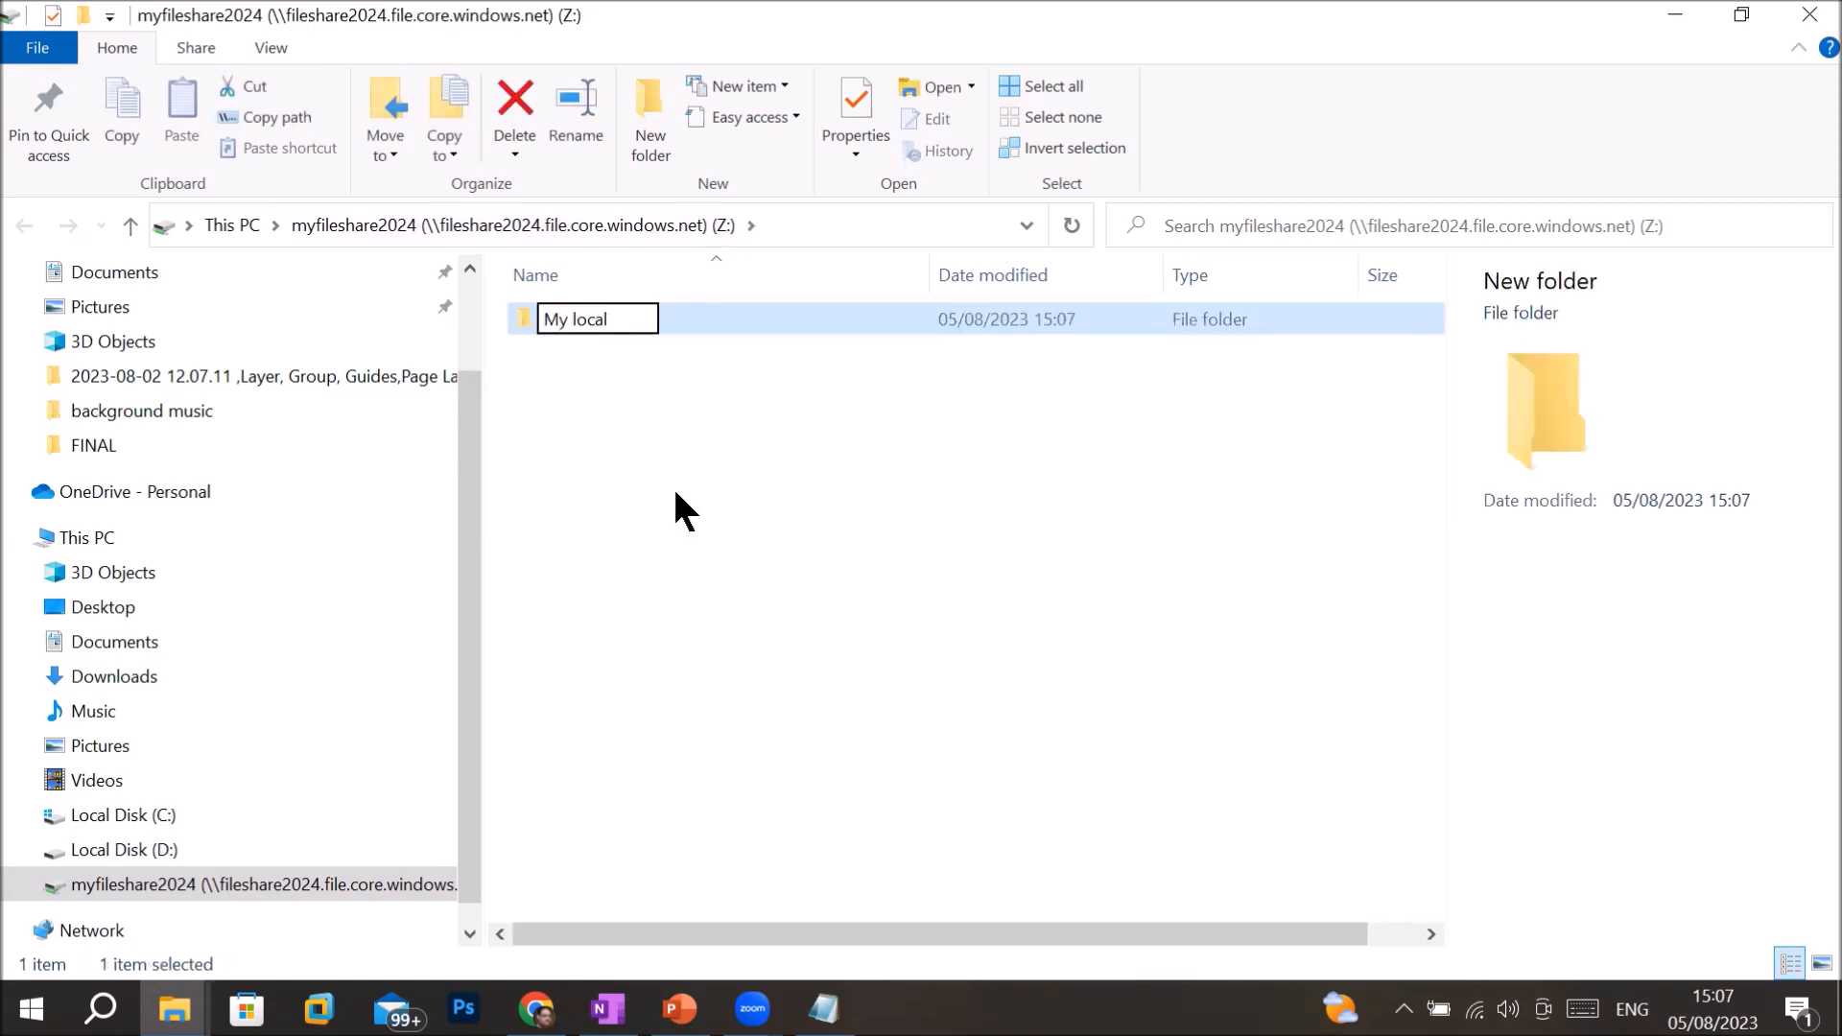
pyautogui.write(' storage data')
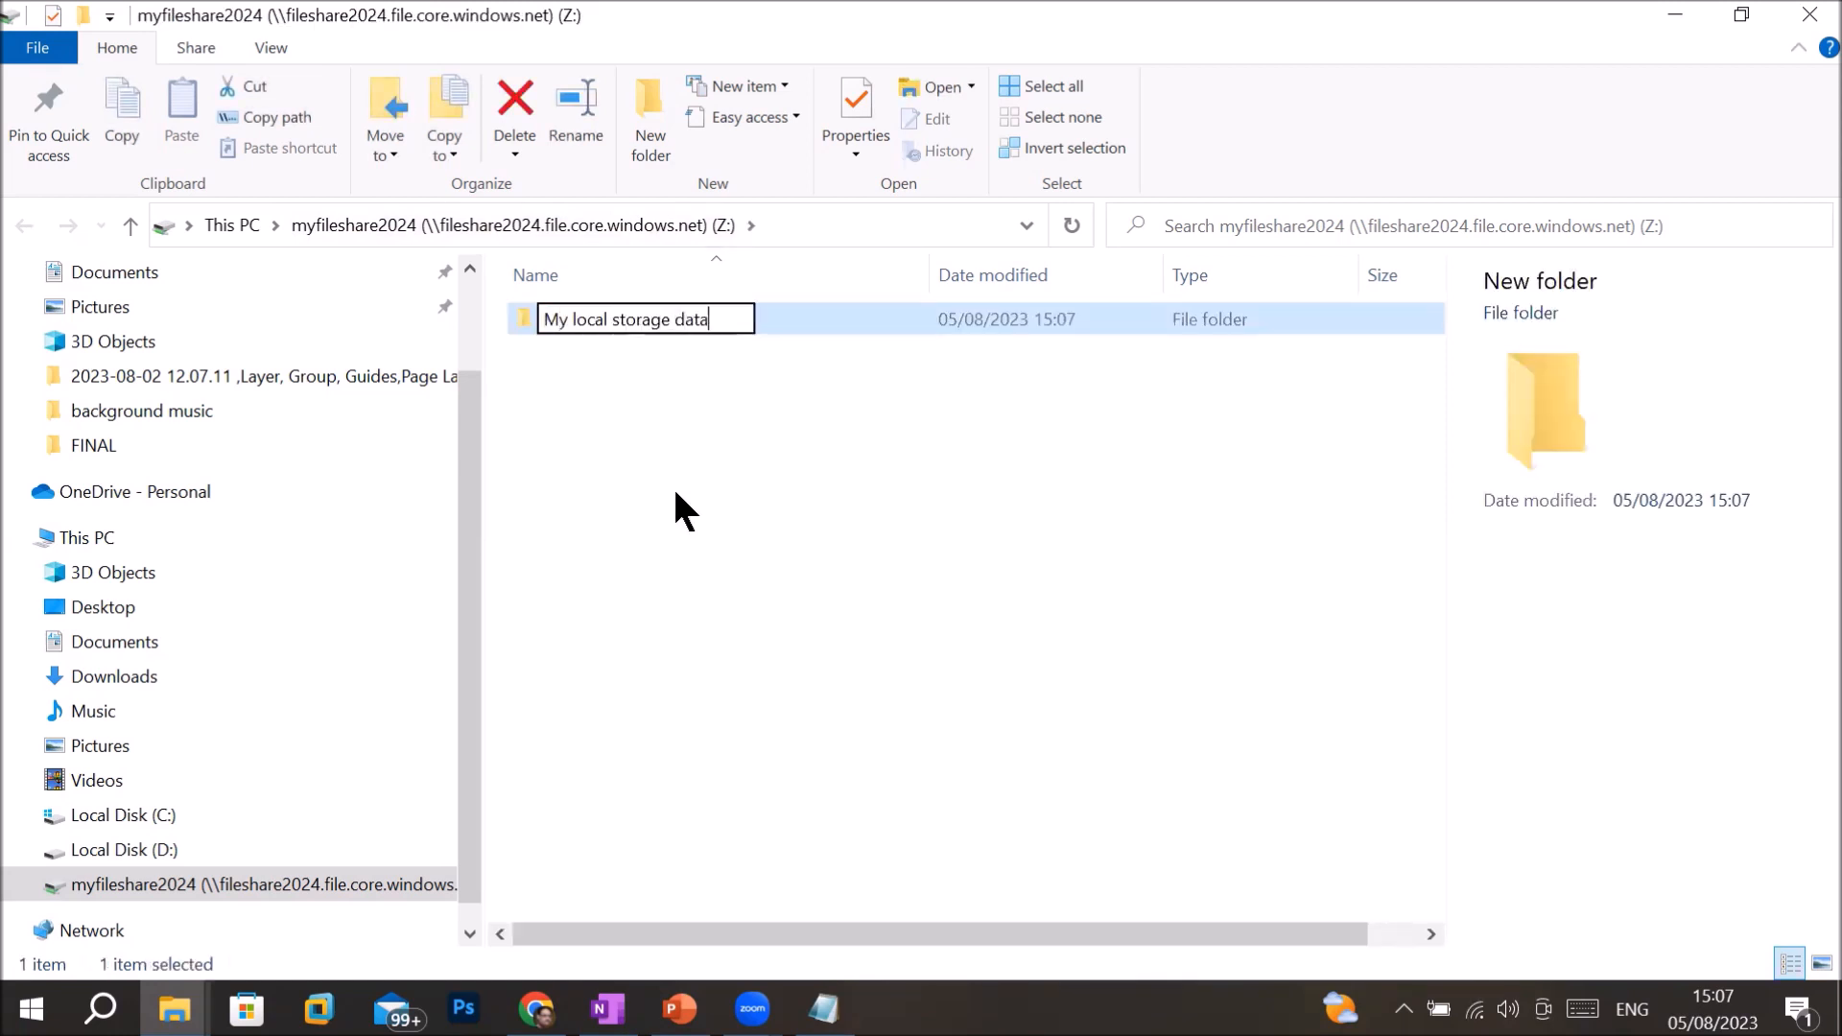
pyautogui.press('Return')
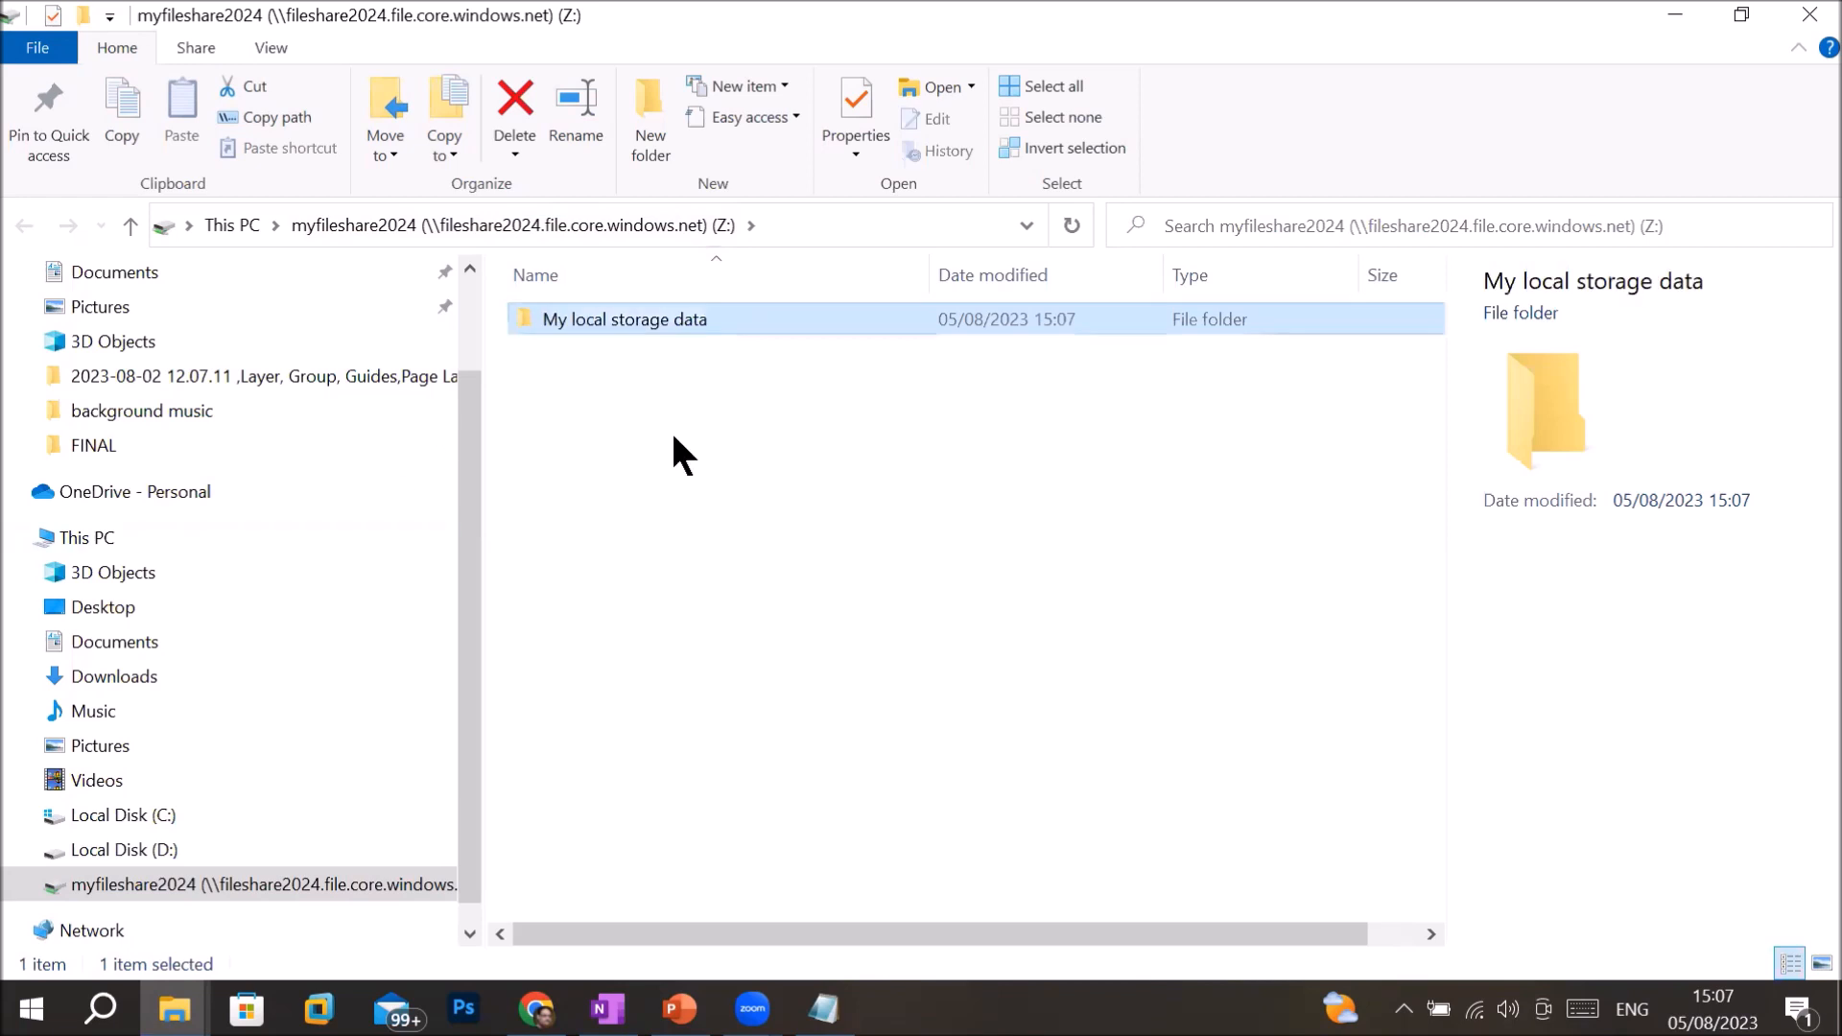
# - Copy five documents, including MCSE.txt and HTML5.pptx, from D: into My local storage data
pyautogui.click(168, 852)
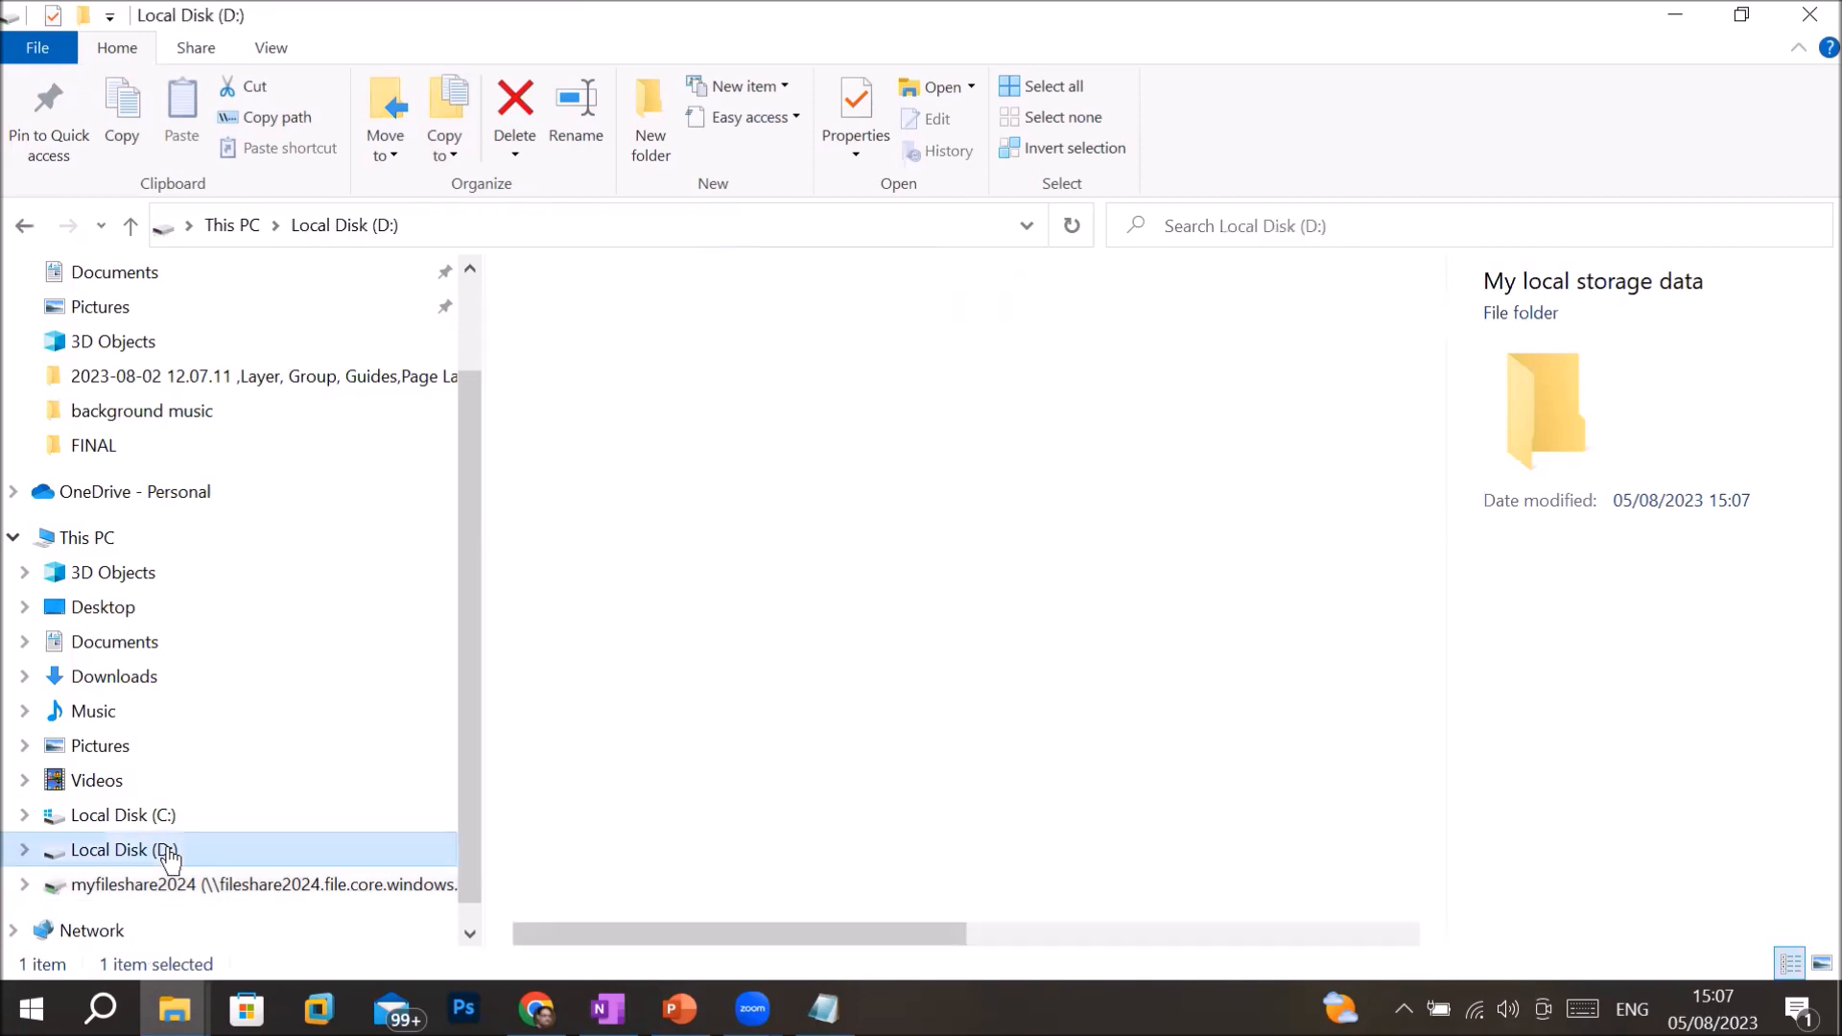
pyautogui.doubleClick(549, 696)
pyautogui.click(580, 659)
pyautogui.keyDown('shift'); pyautogui.click(581, 722); pyautogui.keyUp('shift')
pyautogui.keyDown('ctrl'); pyautogui.click(601, 566); pyautogui.keyUp('ctrl')
pyautogui.keyDown('ctrl'); pyautogui.click(603, 593); pyautogui.keyUp('ctrl')
pyautogui.rightClick(603, 593)
pyautogui.press('Escape')
pyautogui.click(358, 888)
pyautogui.doubleClick(695, 316)
pyautogui.rightClick(774, 452)
pyautogui.click(874, 653)
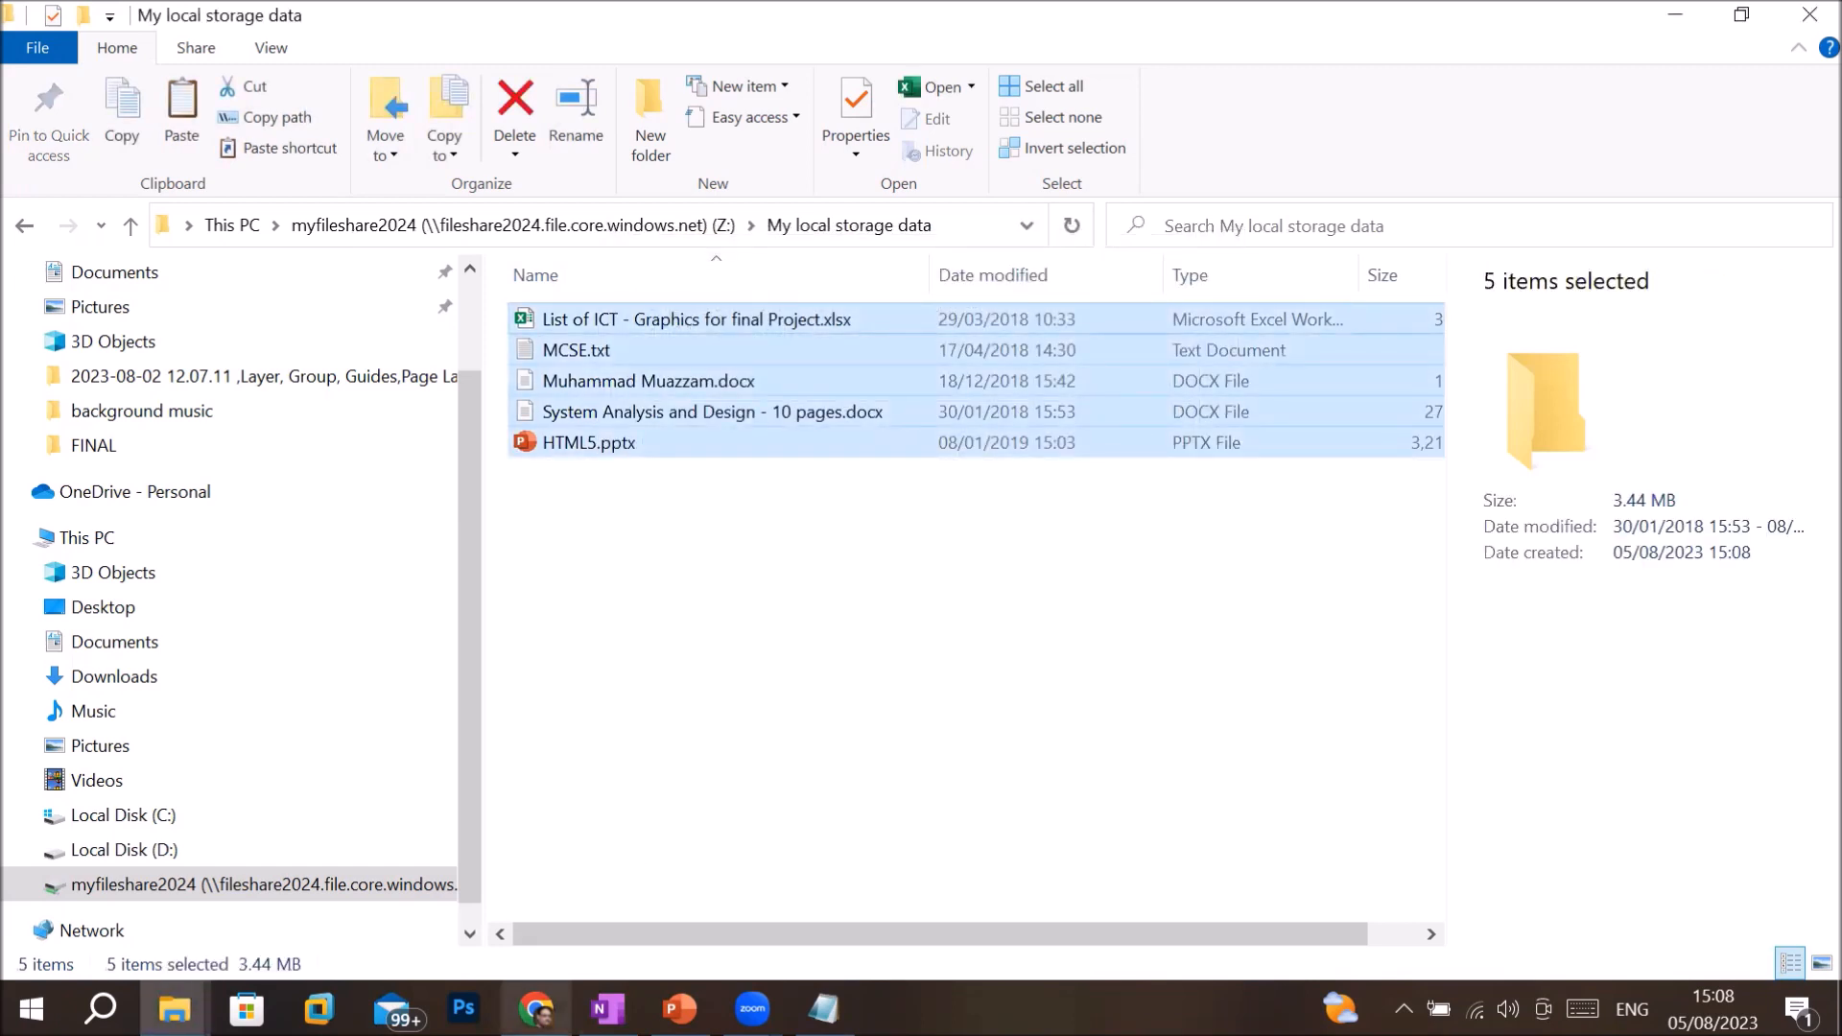
# - Close the Connect pane and open My local storage data in Browse to list the copied files
pyautogui.click(536, 1007)
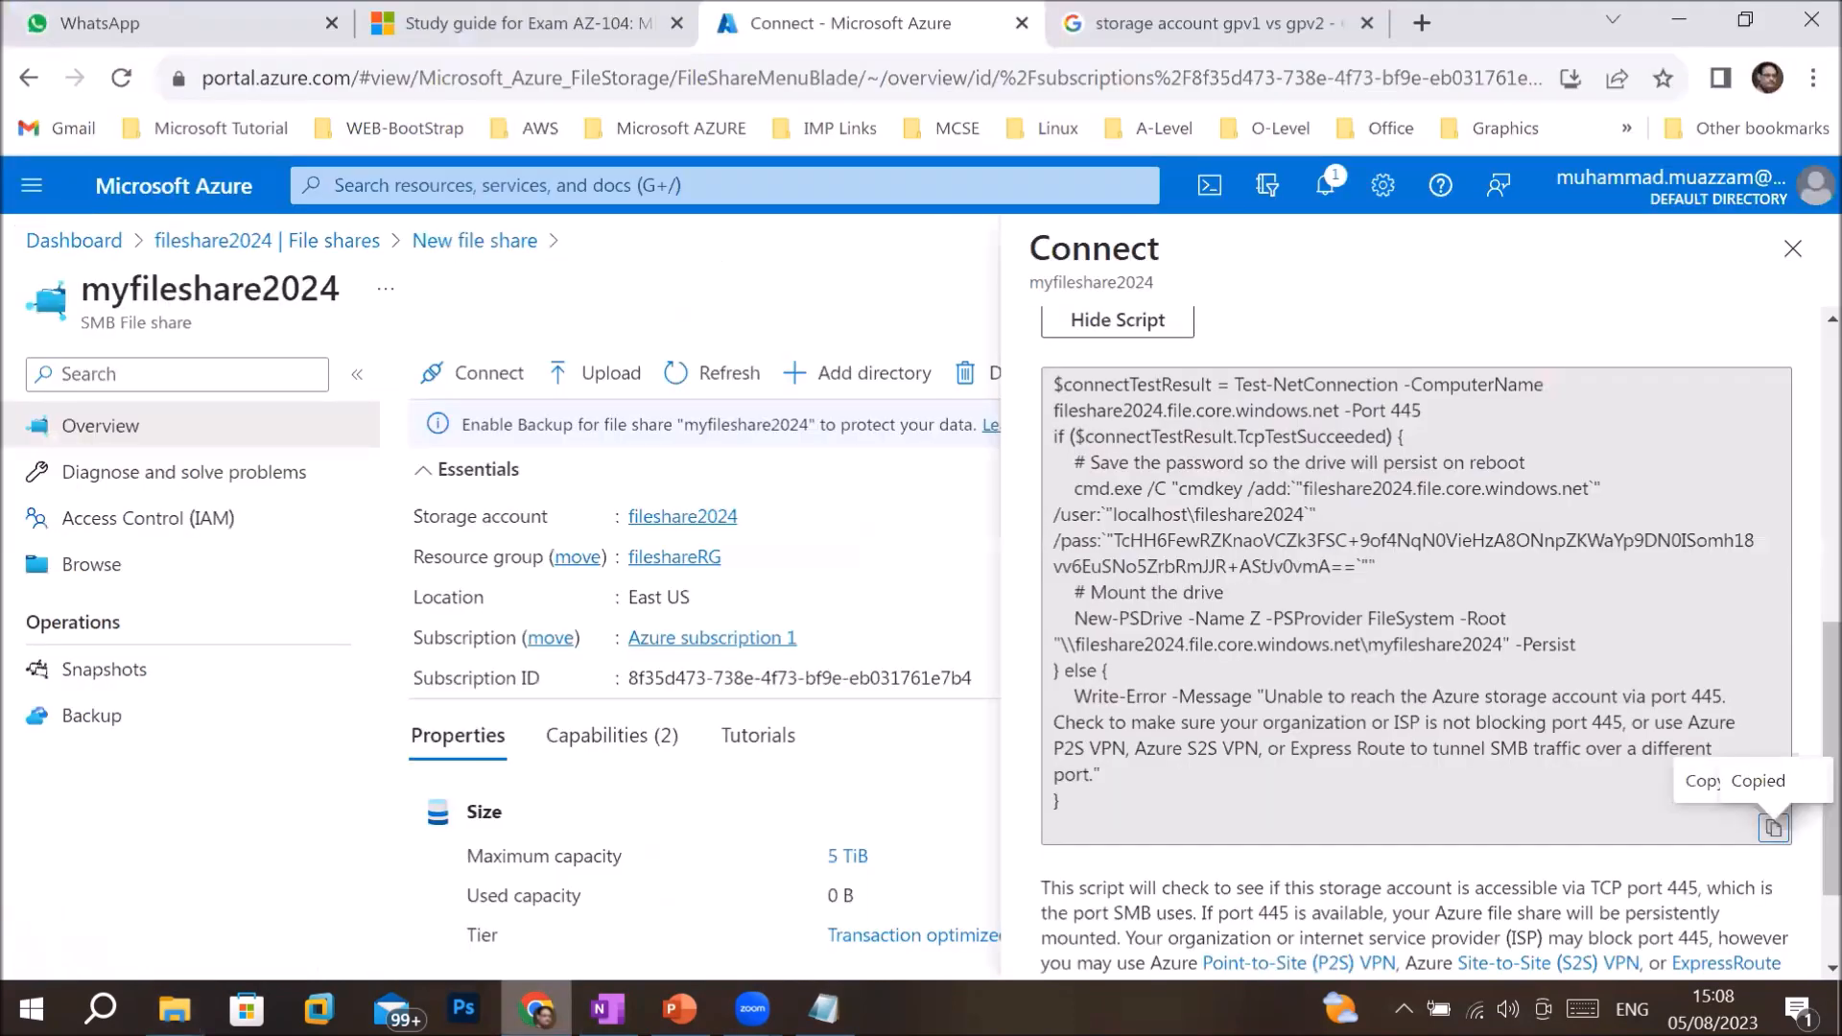
pyautogui.click(1792, 249)
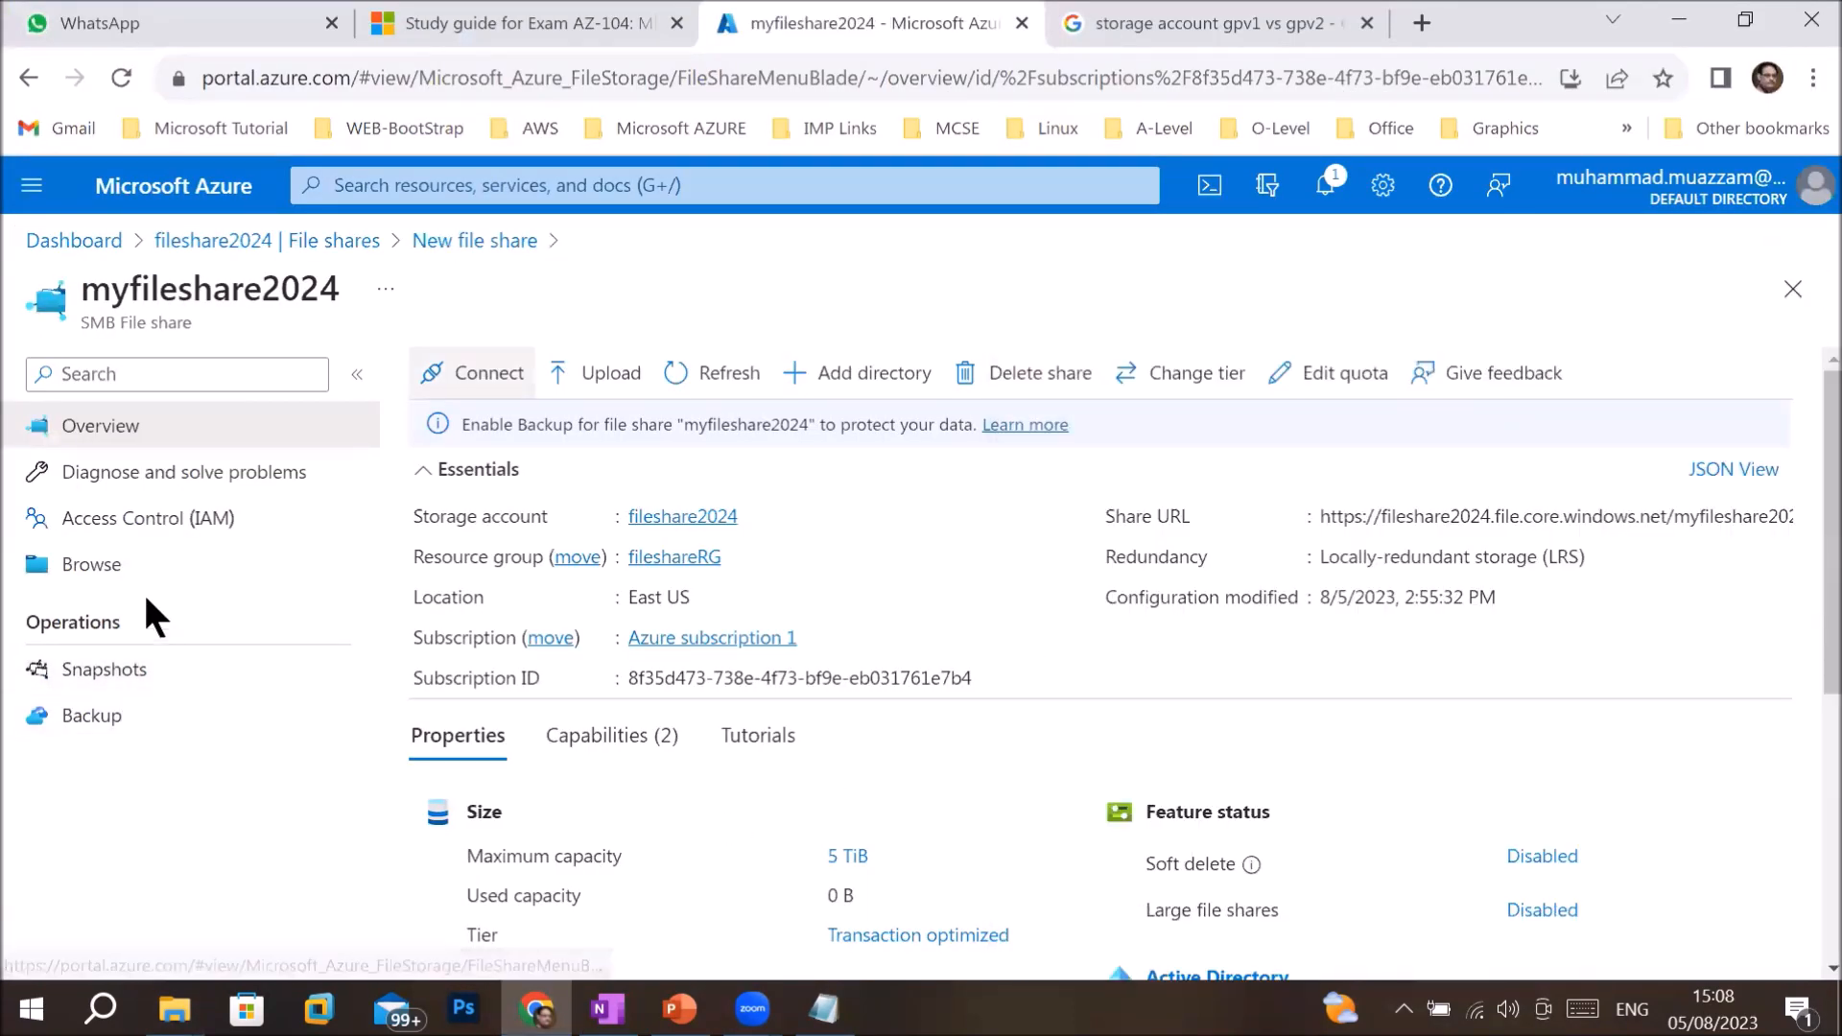
pyautogui.click(150, 563)
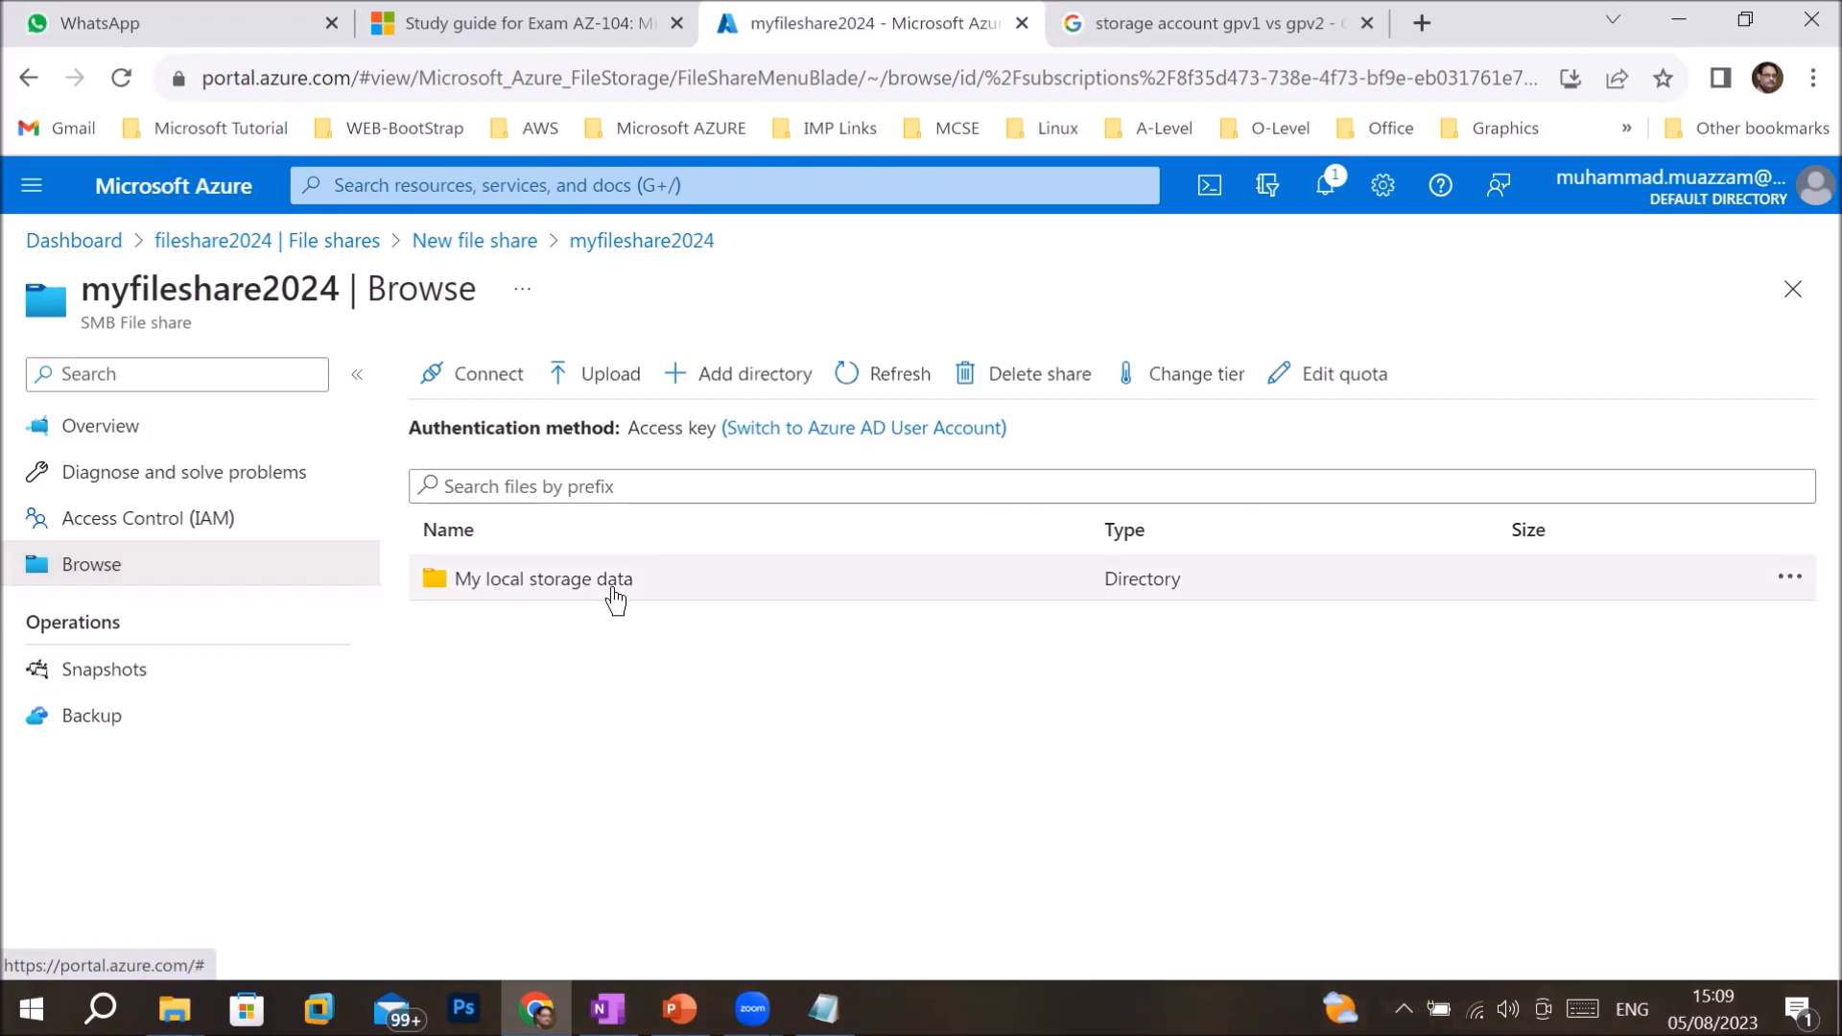
pyautogui.click(519, 592)
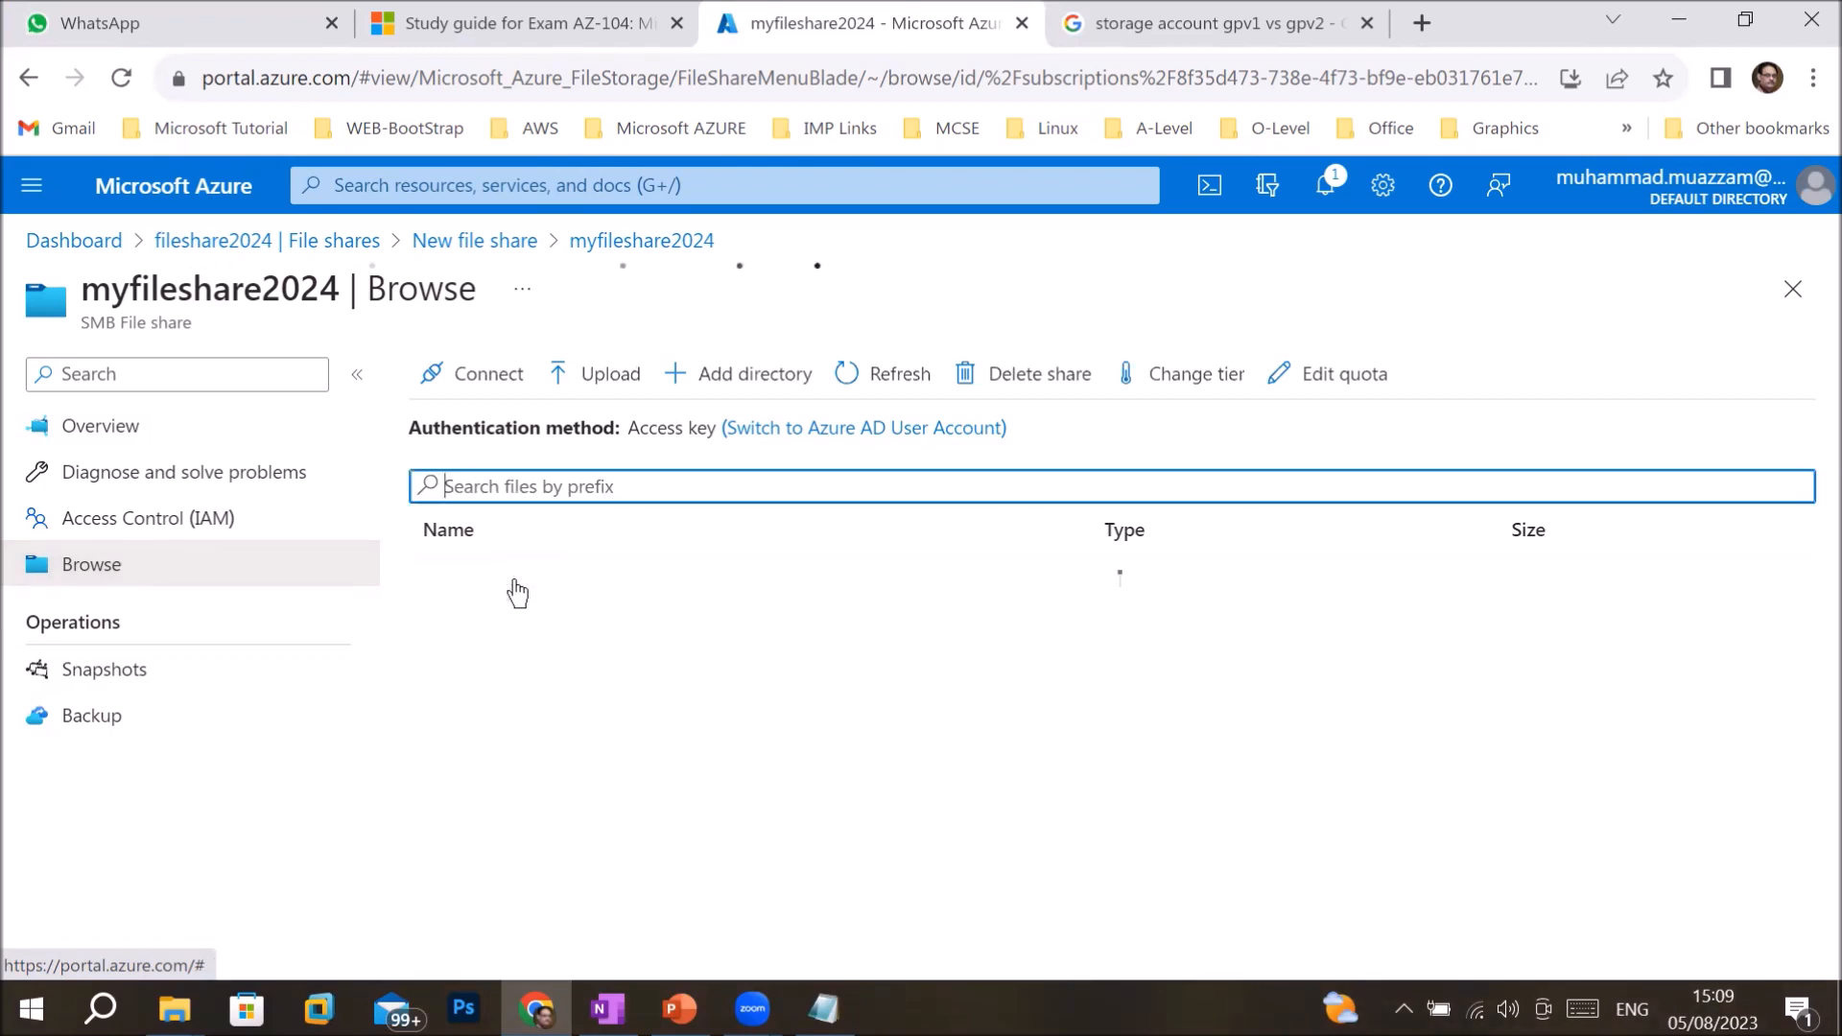
pyautogui.click(482, 576)
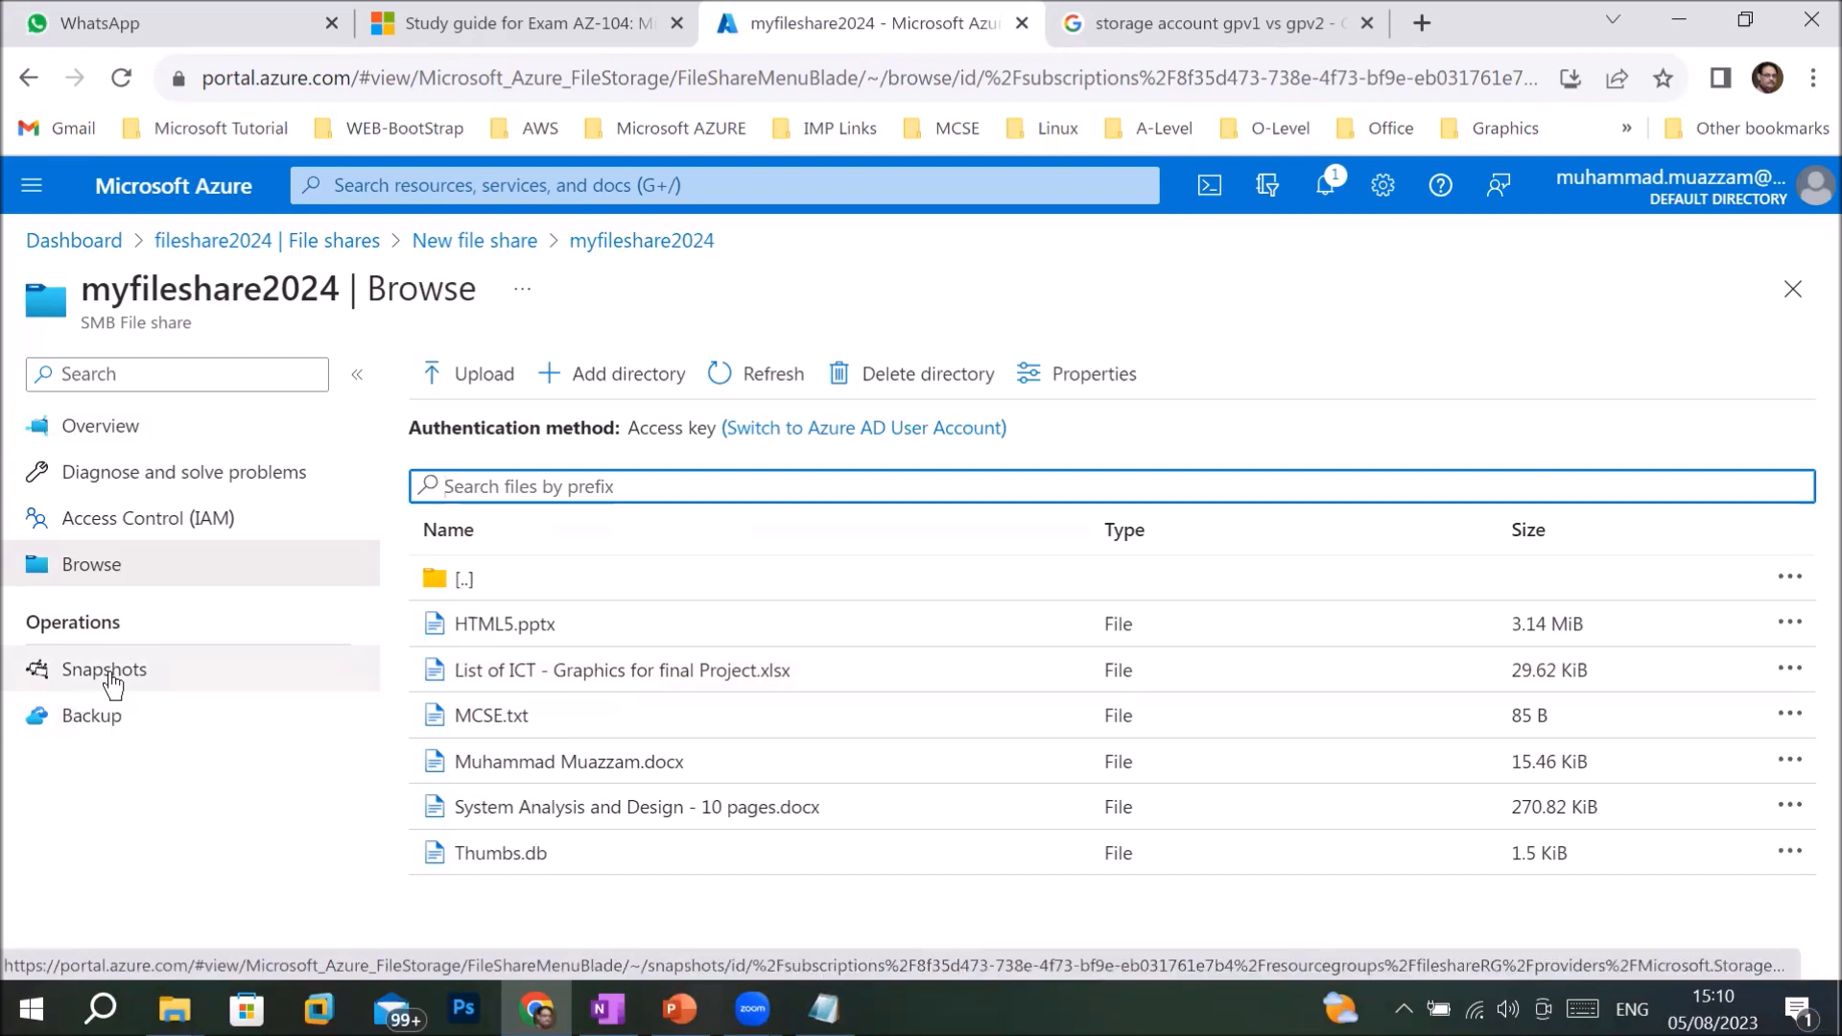
pyautogui.click(92, 715)
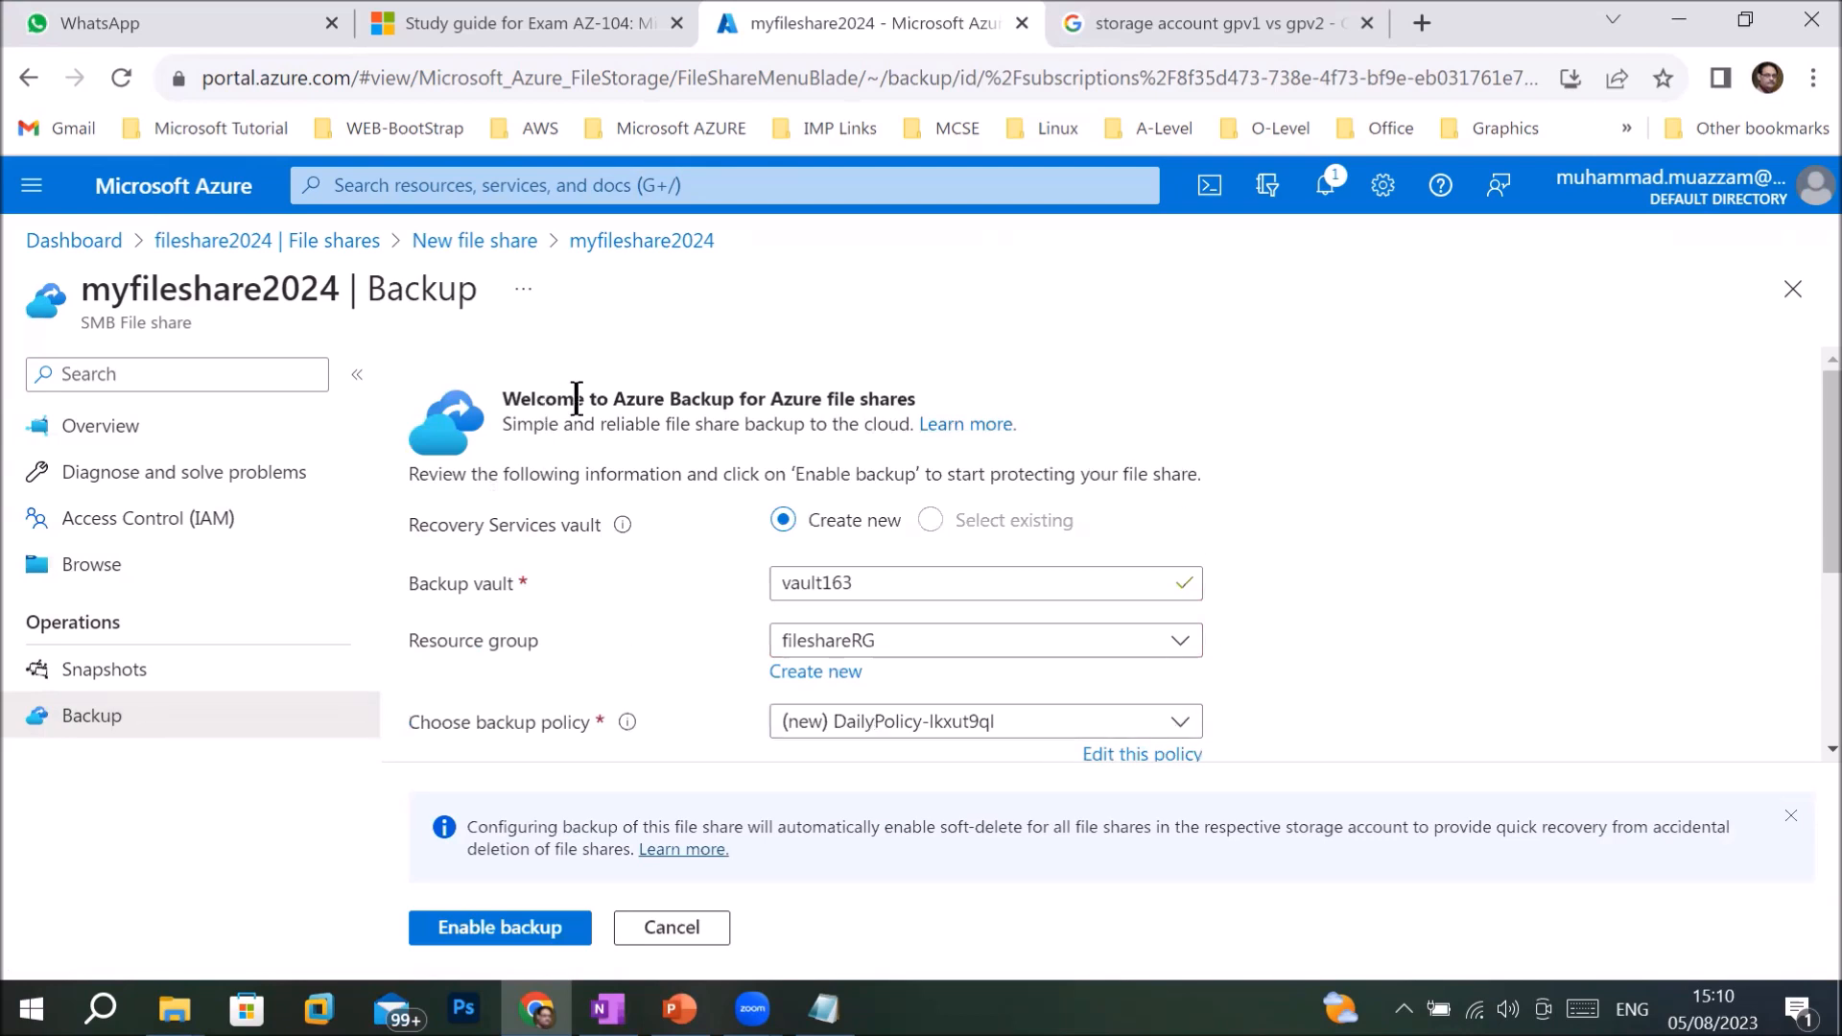
# - Enable backup with a new vault163 vault in fileshareRG and DailyPolicy-lkxut9ql
pyautogui.moveTo(569, 398); pyautogui.dragTo(914, 395)
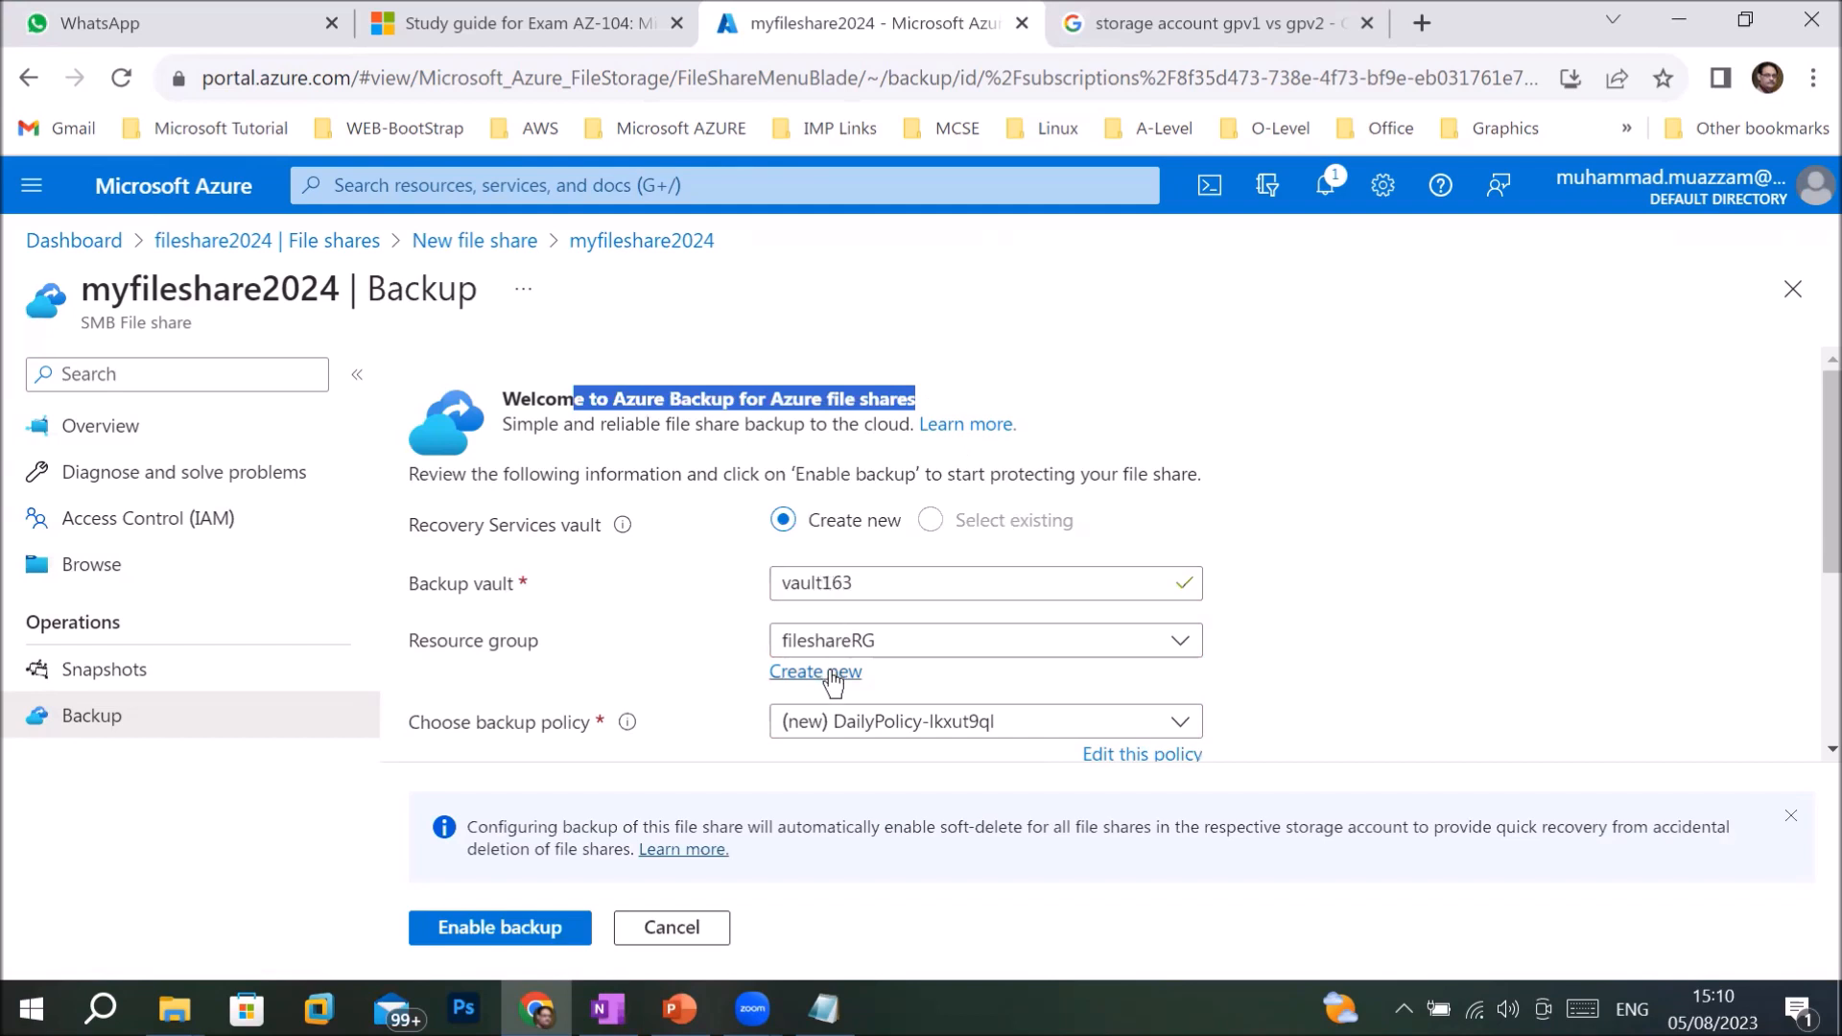
pyautogui.click(842, 729)
pyautogui.click(843, 731)
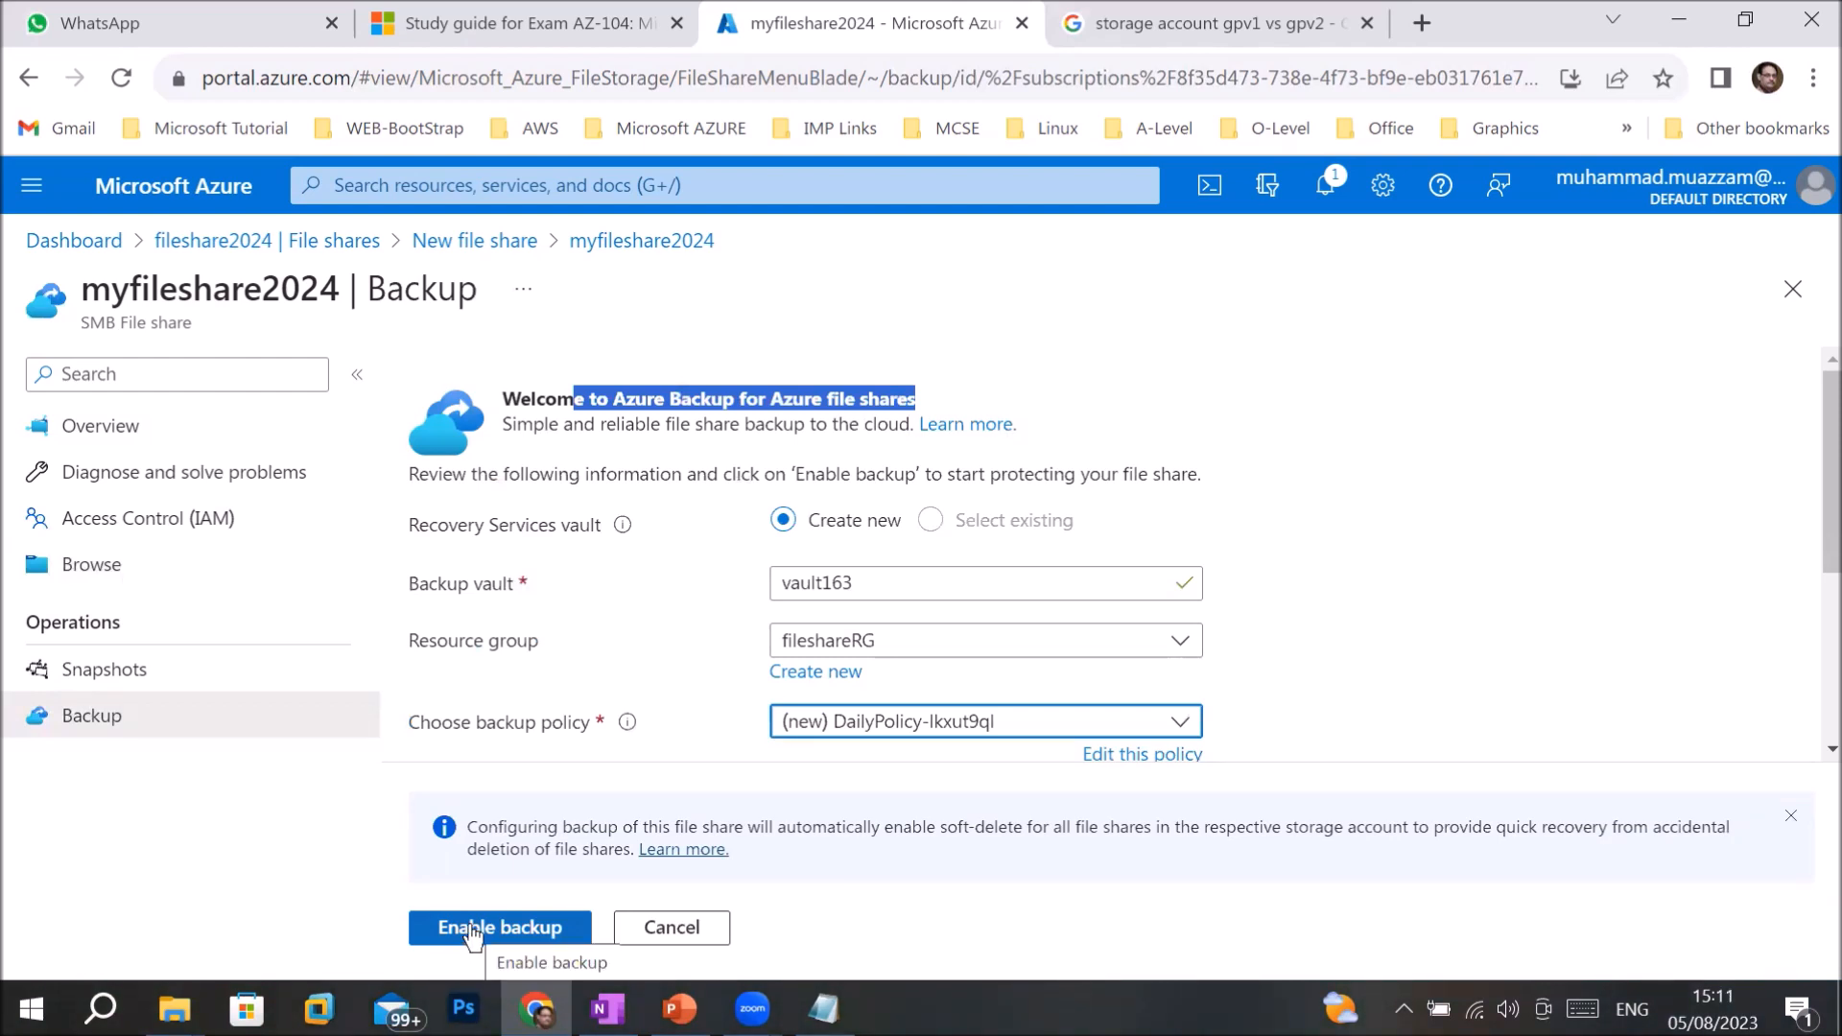
pyautogui.click(685, 919)
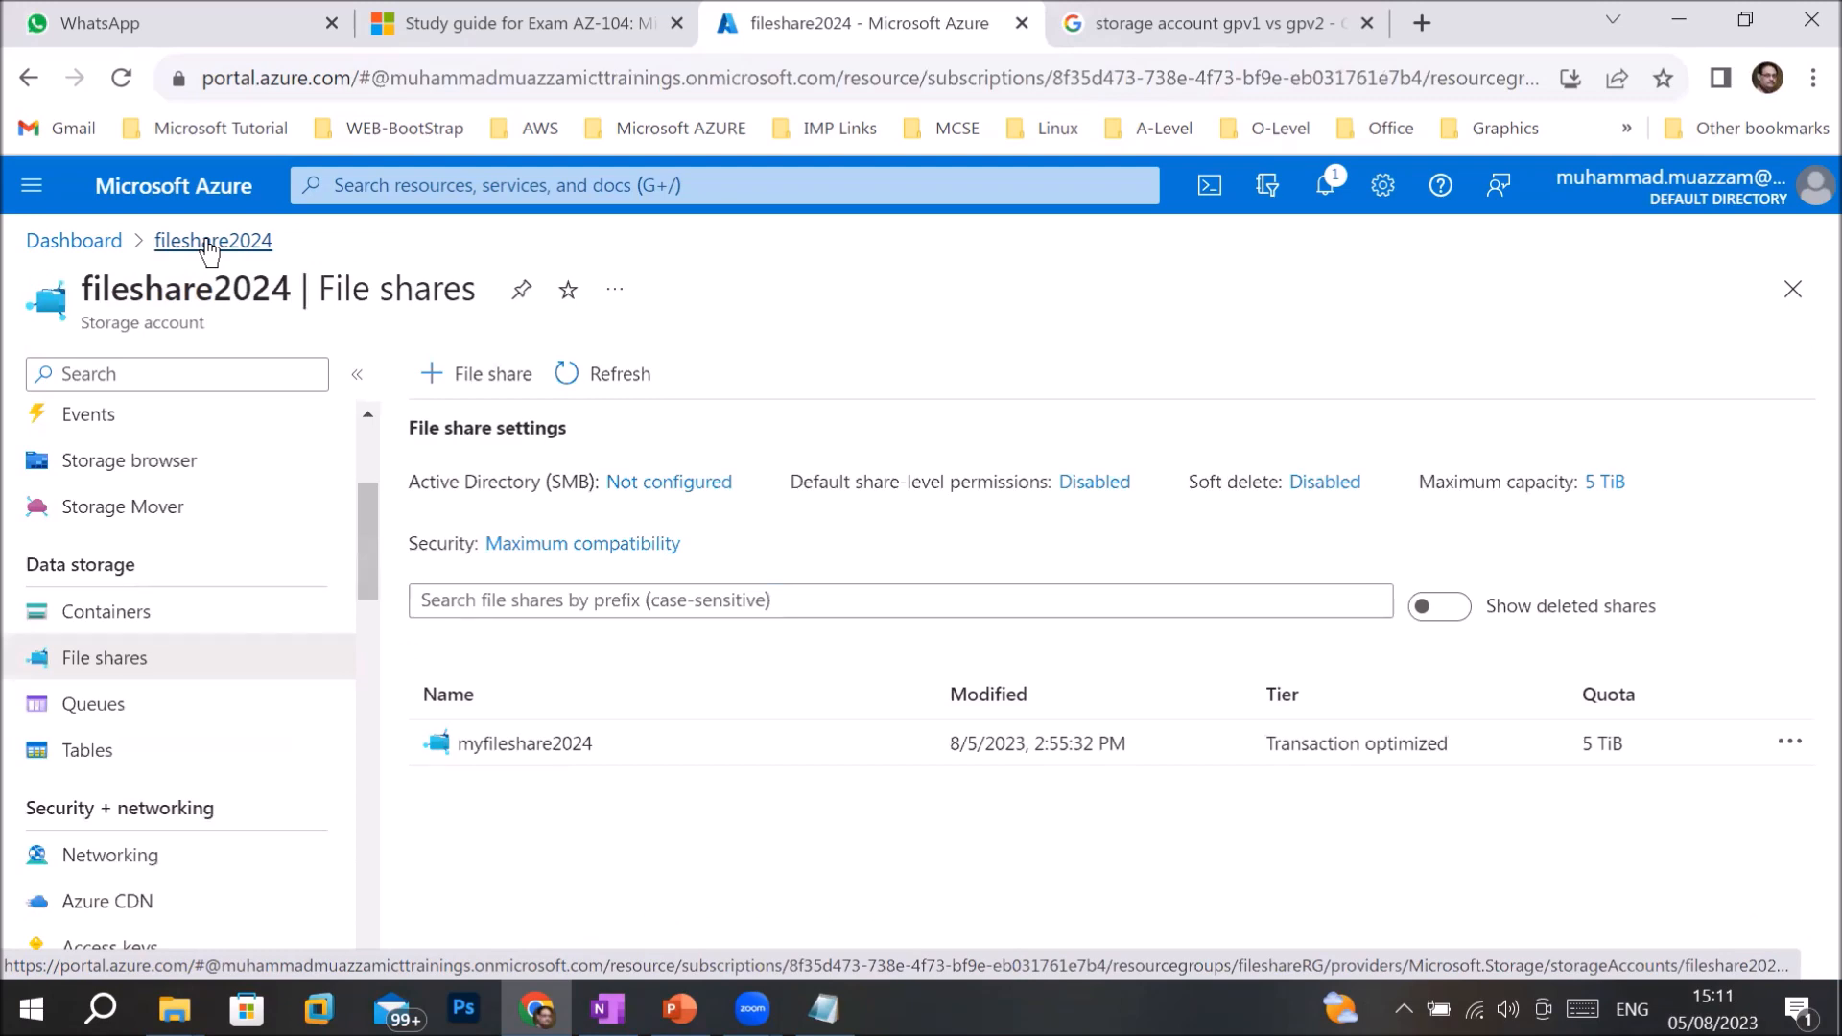
# - Upload corel.PNG (220.58 KiB) to myfileshare2024 and show the share's Browse view
pyautogui.click(539, 743)
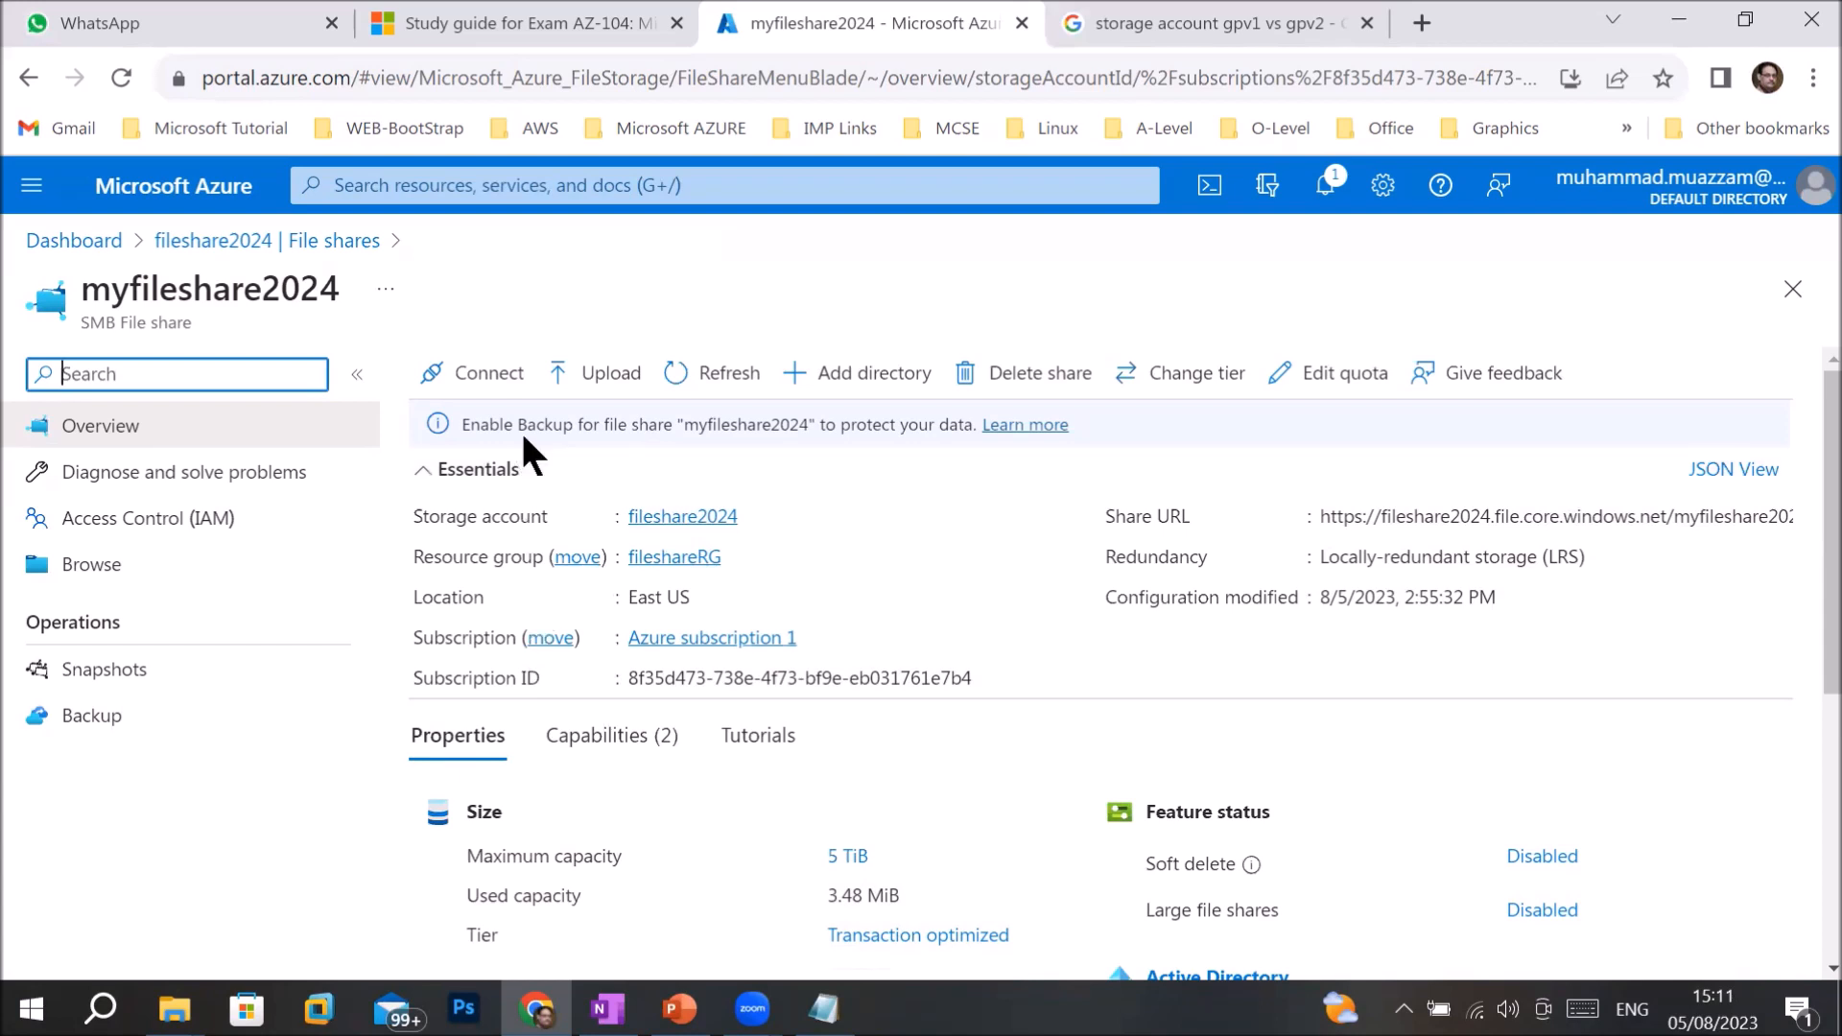
pyautogui.click(620, 379)
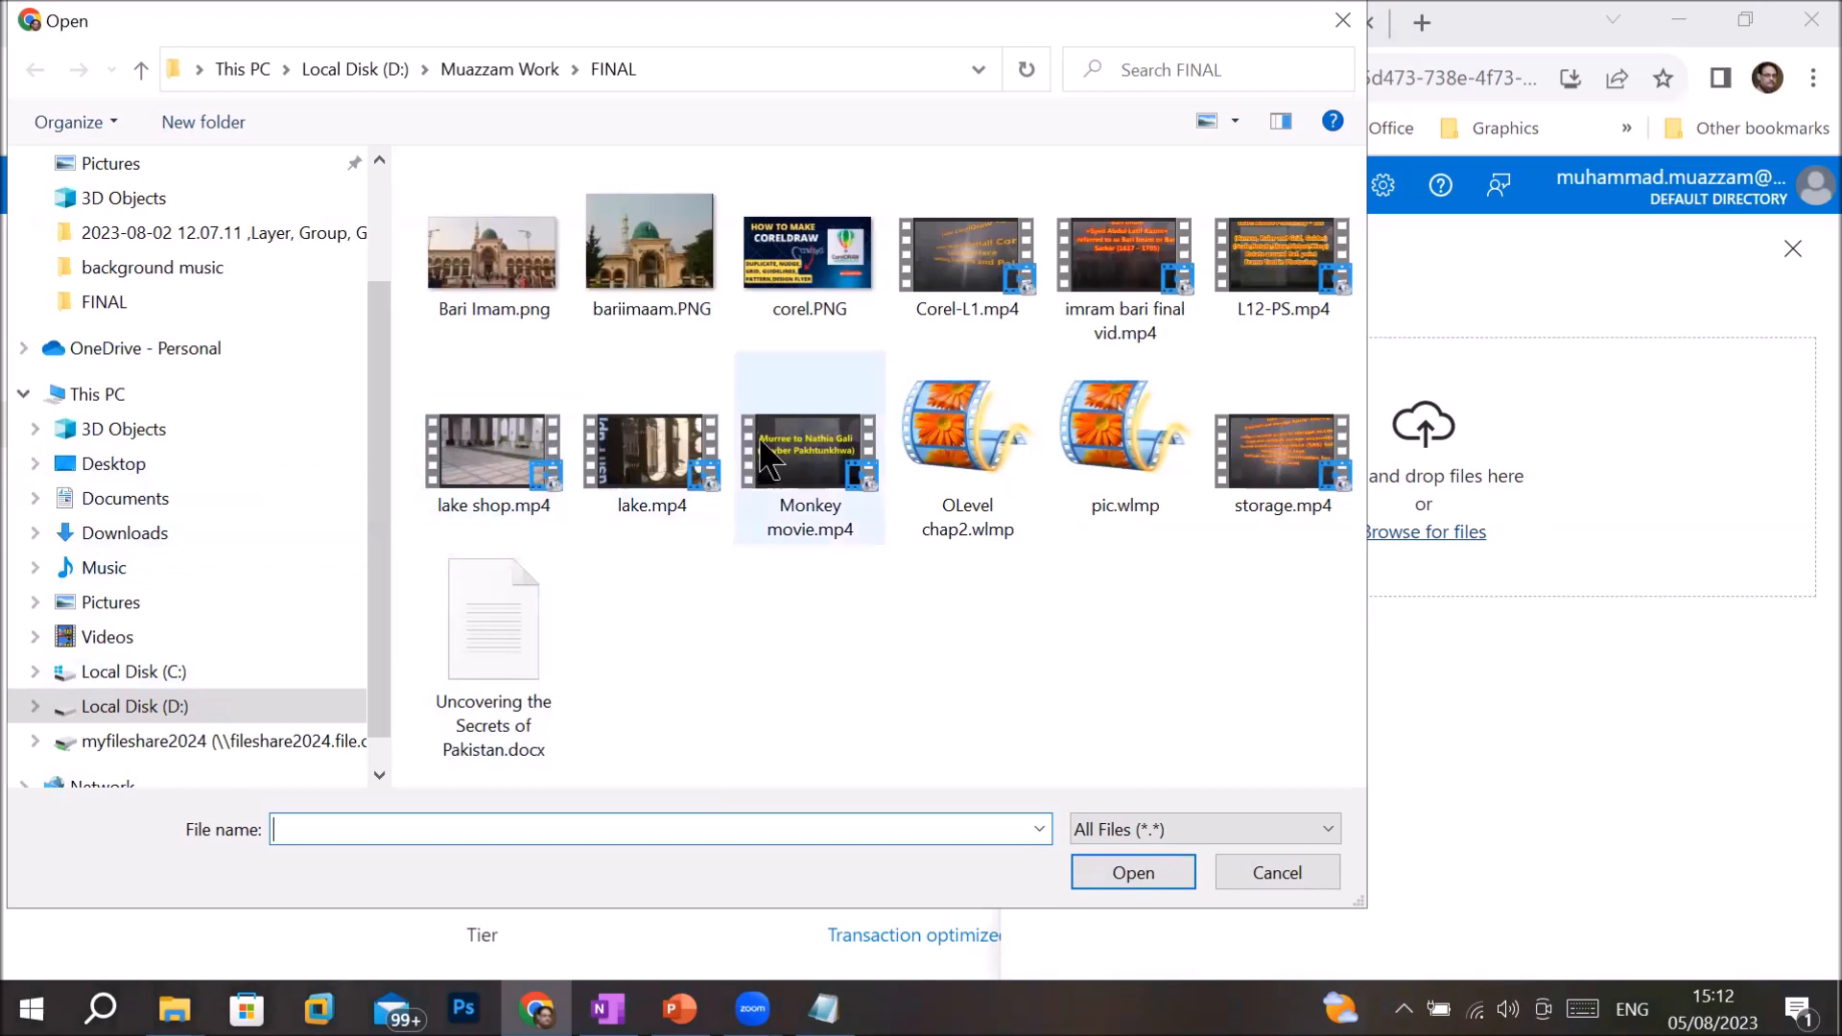
pyautogui.click(779, 280)
pyautogui.doubleClick(779, 280)
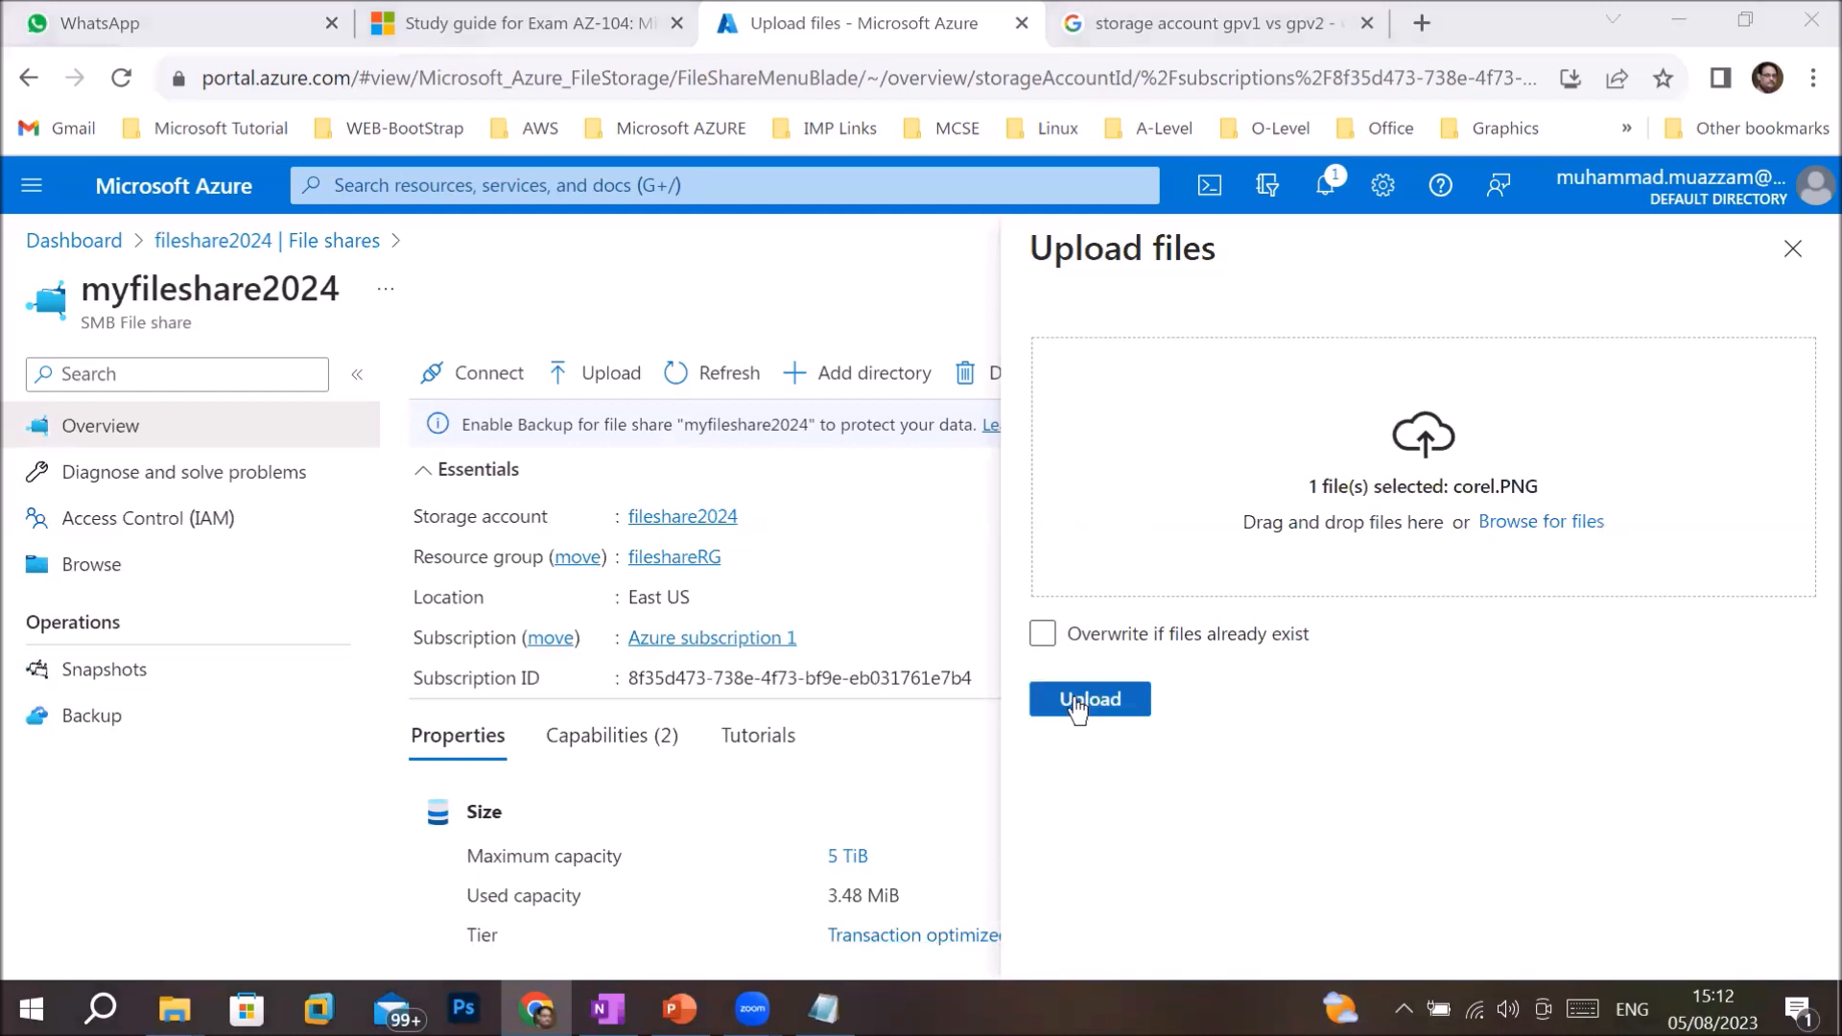
pyautogui.click(1078, 701)
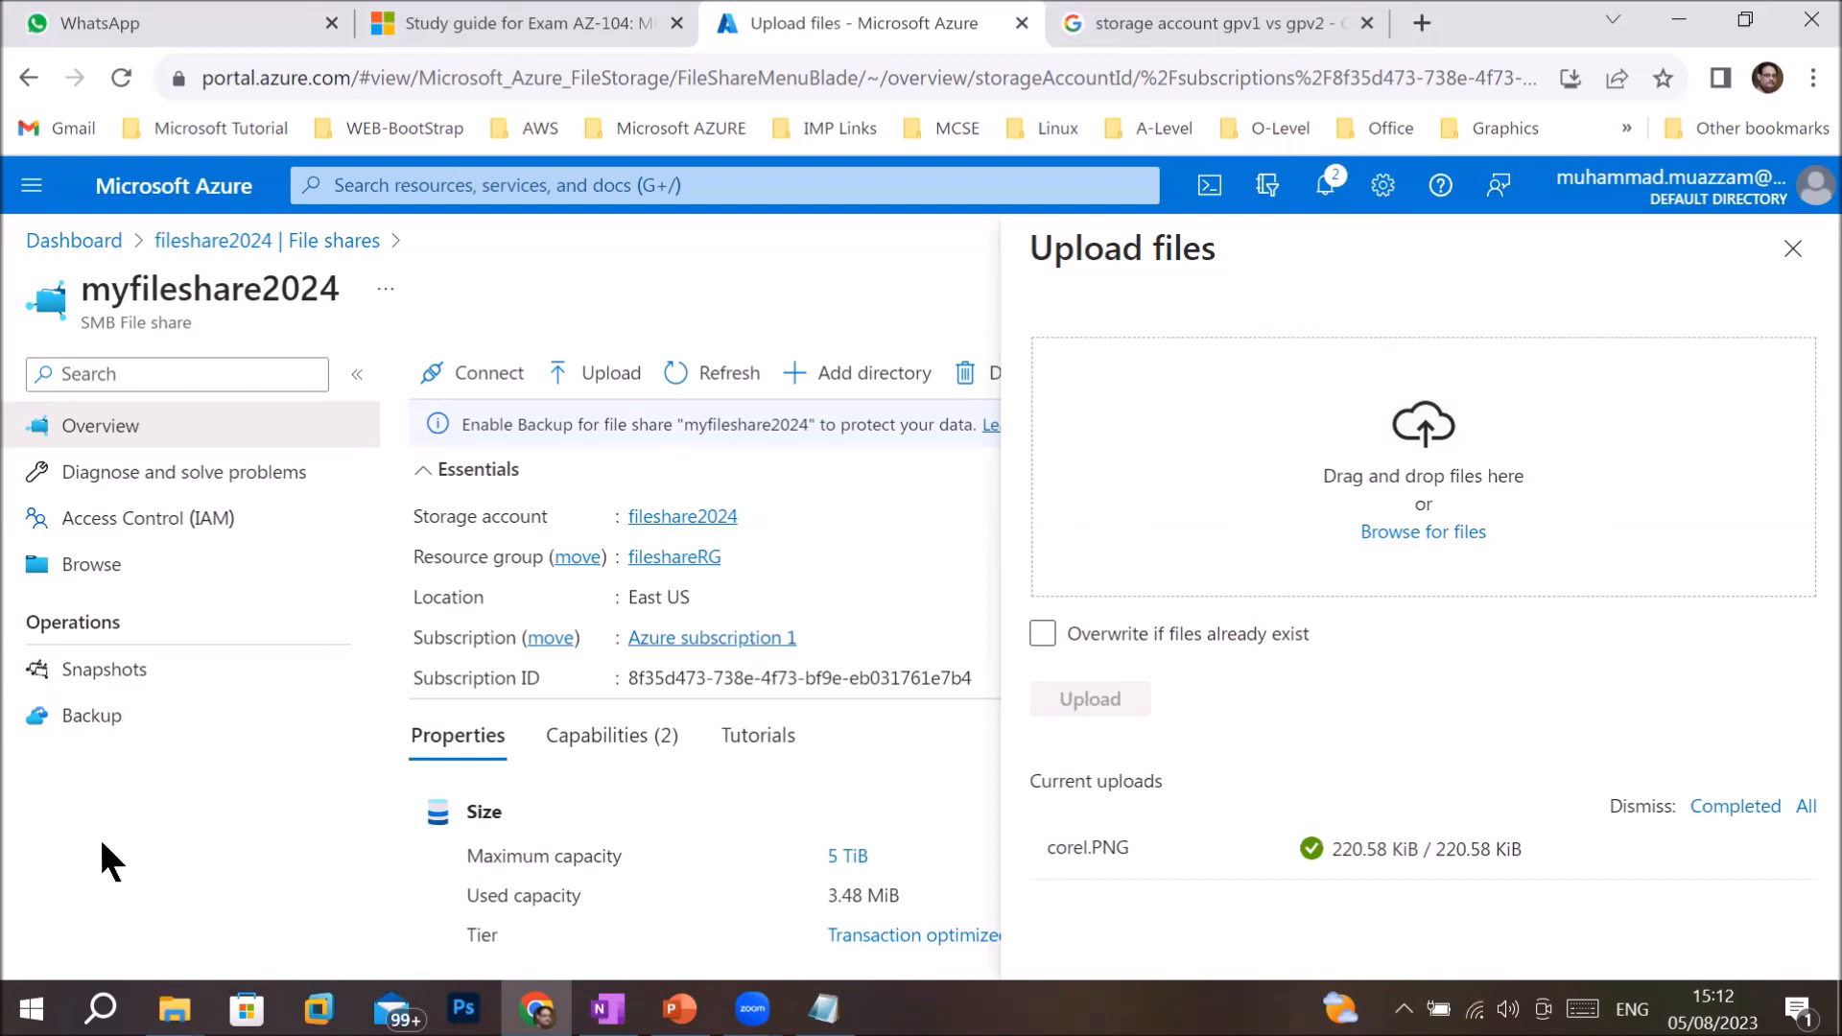
pyautogui.click(90, 568)
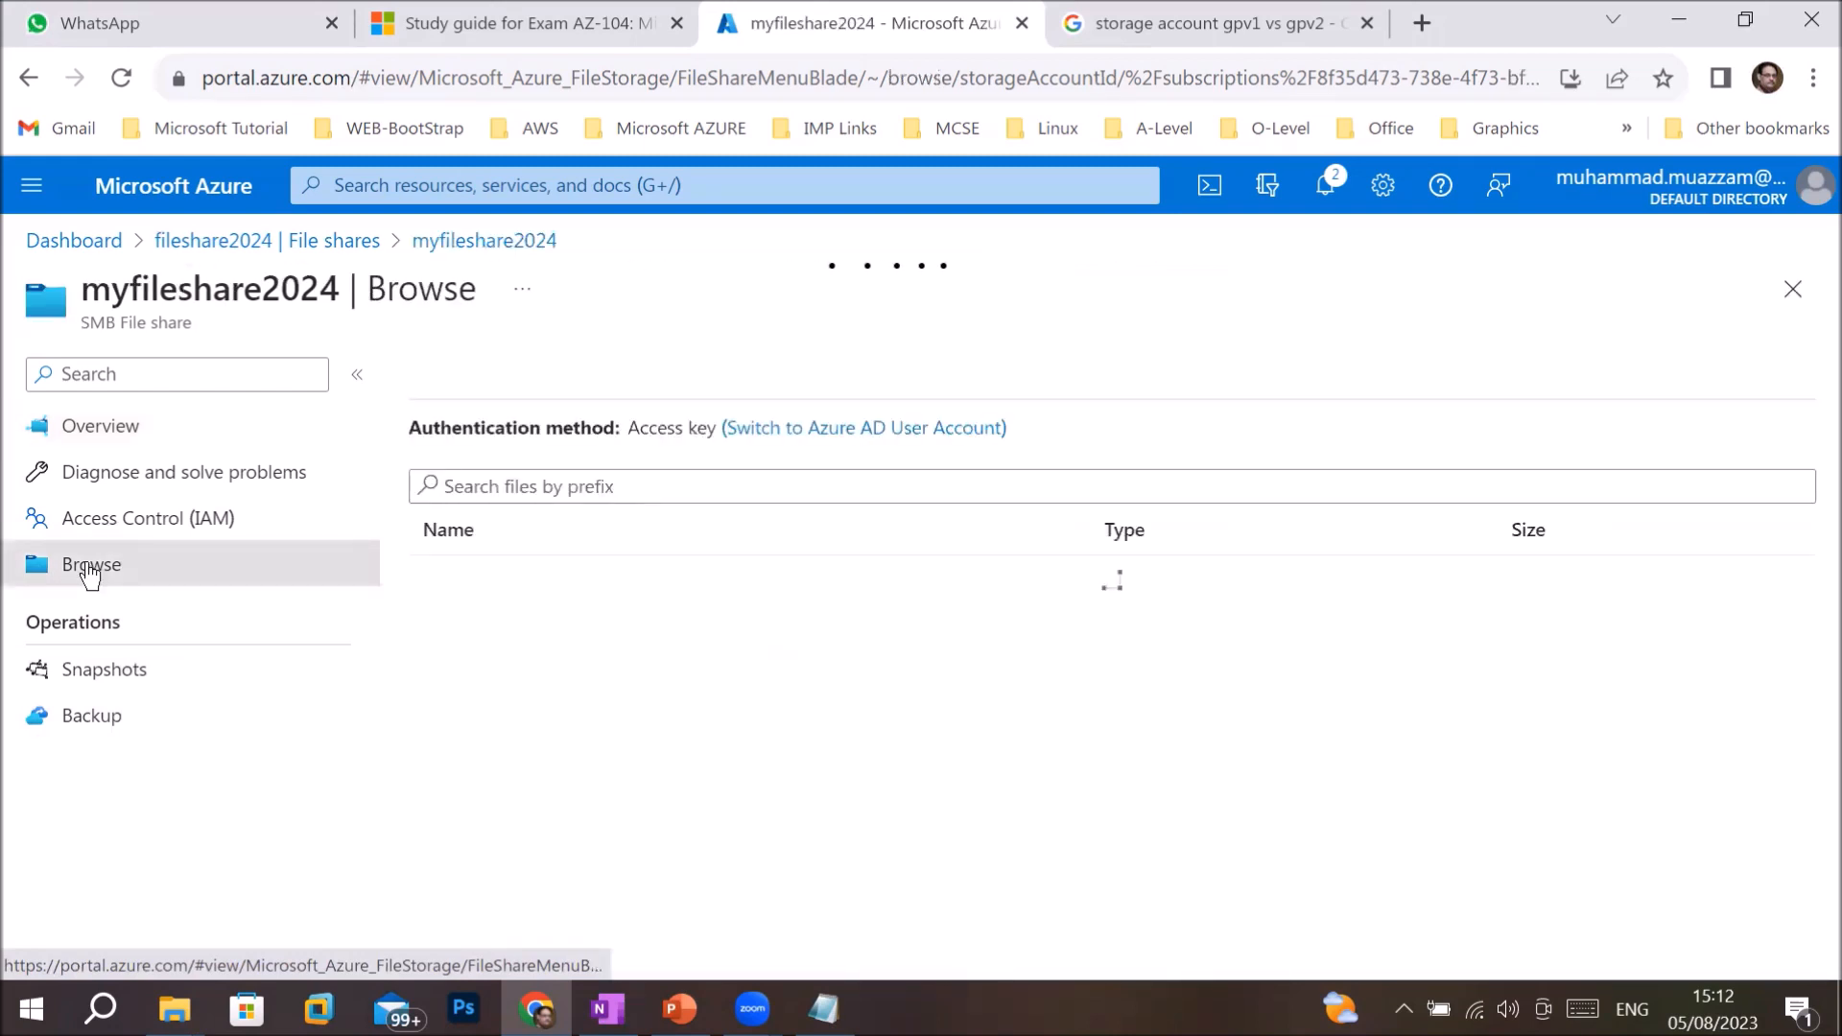